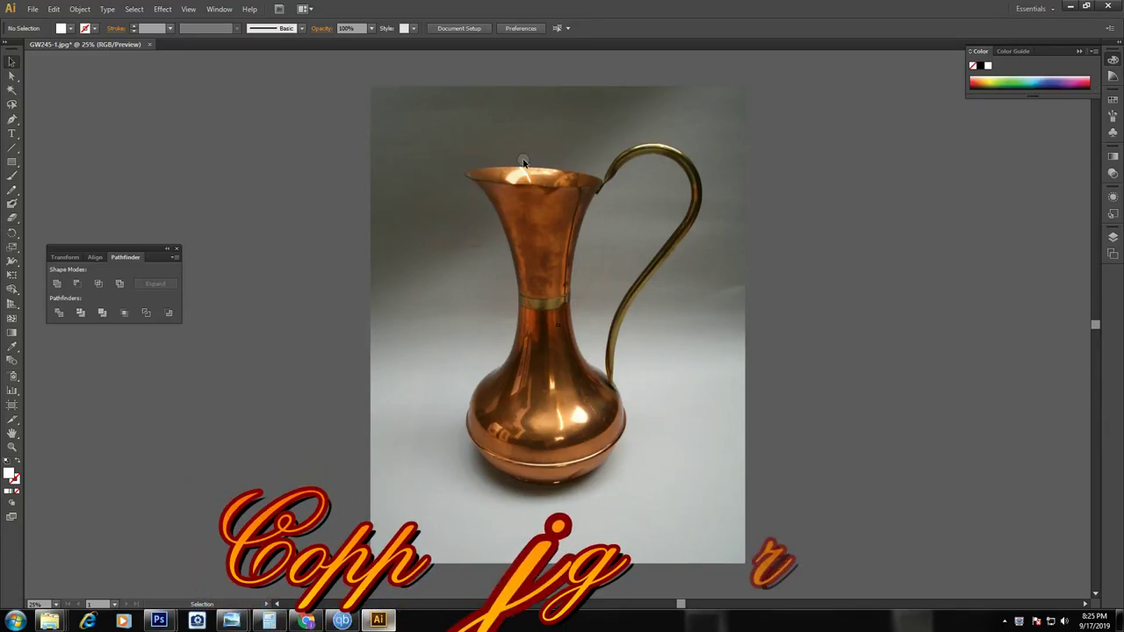
# Zoom in and trace the jug's flared rim with curved Pen anchors
pyautogui.press('p')
pyautogui.scroll(2, 505, 168)
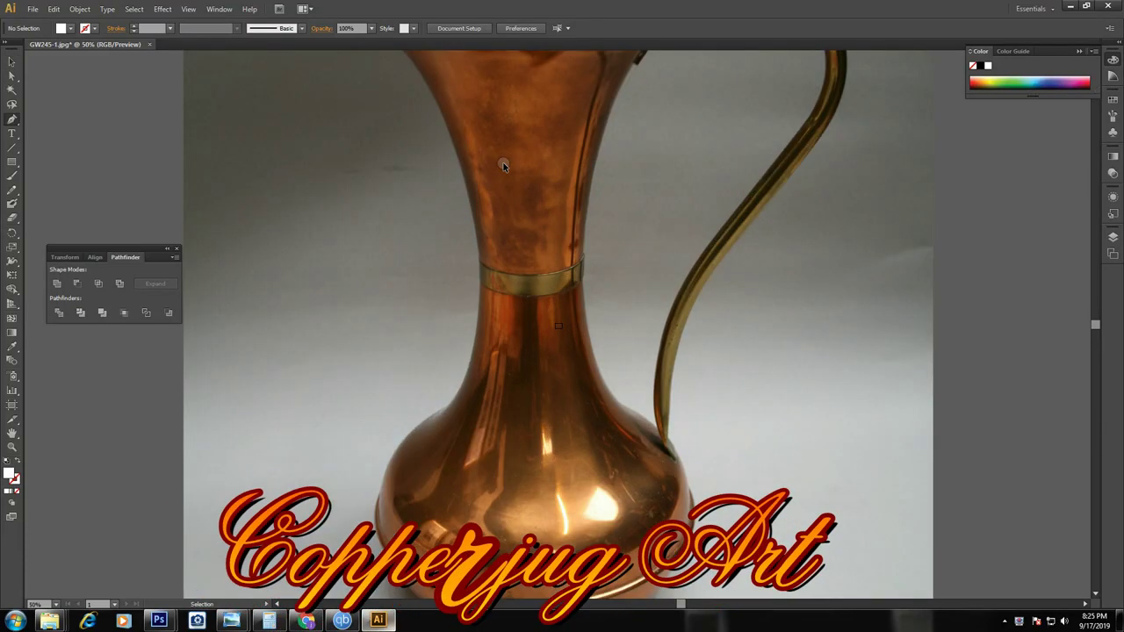
pyautogui.scroll(1, 628, 144)
pyautogui.scroll(1, 622, 241)
pyautogui.scroll(1, 637, 201)
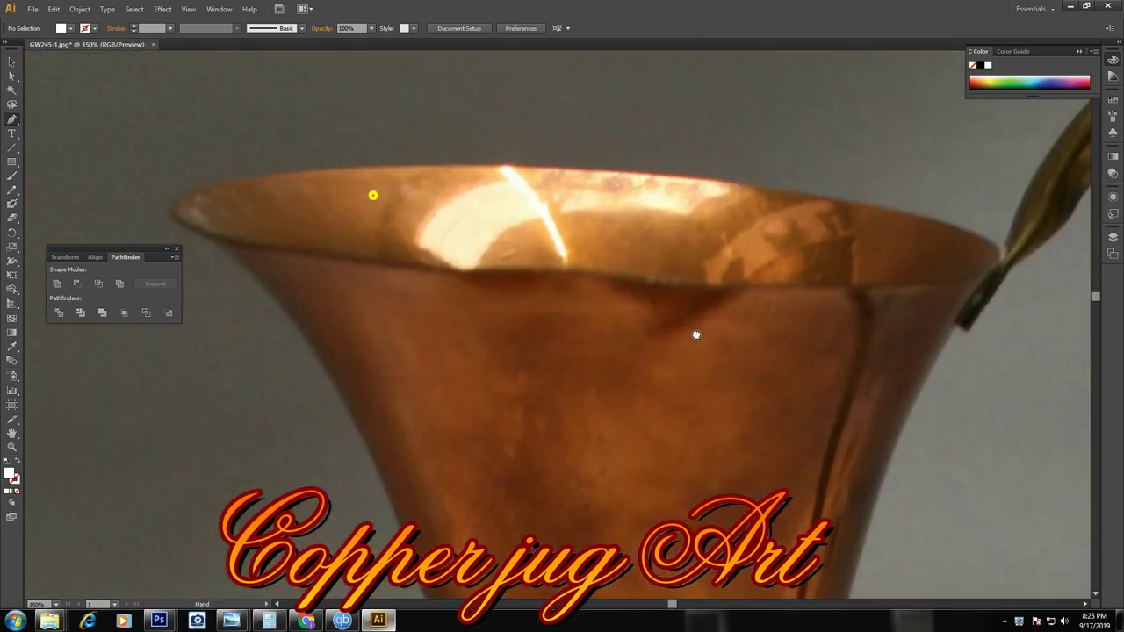
pyautogui.click(264, 275)
pyautogui.click(219, 228)
pyautogui.moveTo(220, 227); pyautogui.dragTo(367, 196)
pyautogui.moveTo(492, 187); pyautogui.dragTo(721, 222)
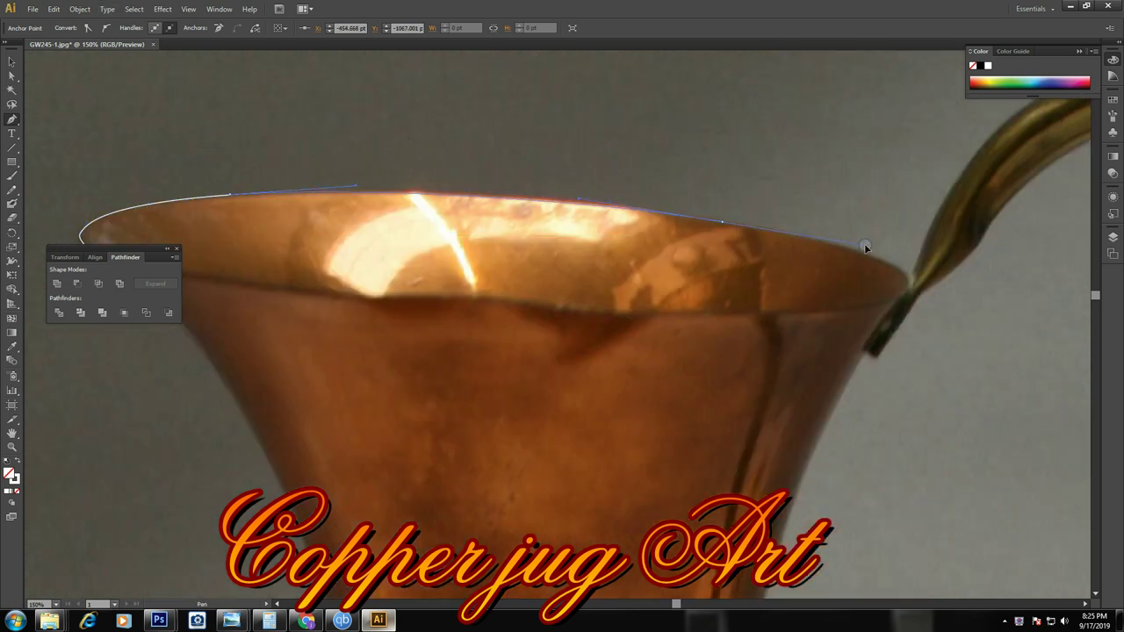
pyautogui.moveTo(908, 288); pyautogui.dragTo(900, 315)
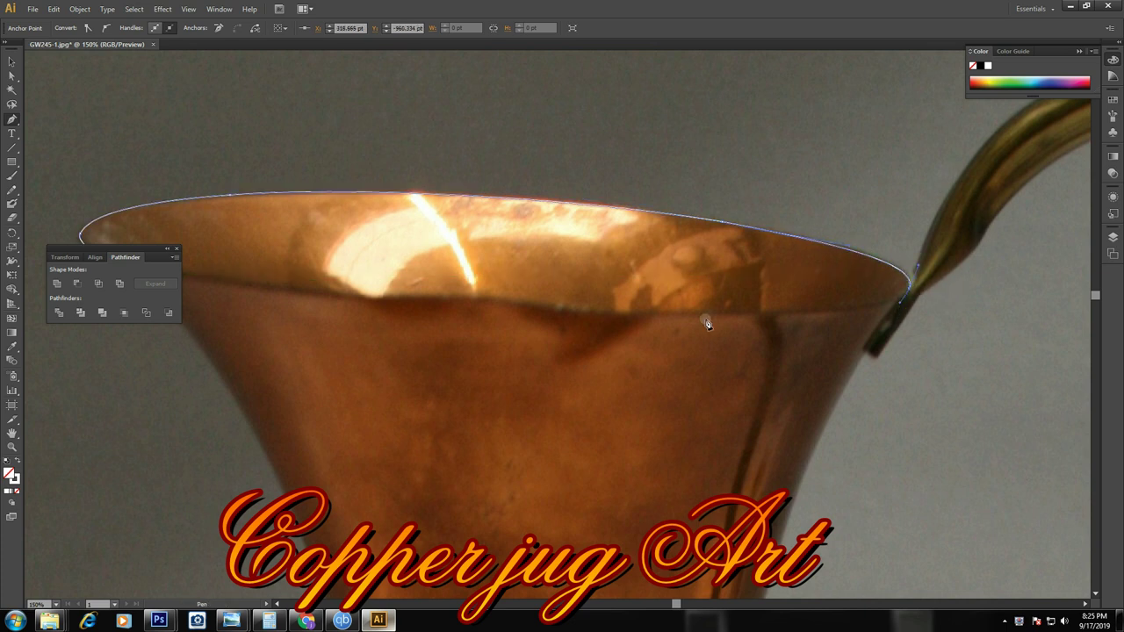
# Continue the outline down the right edge of the jug's neck
pyautogui.moveTo(694, 321); pyautogui.dragTo(748, 244)
pyautogui.moveTo(856, 400); pyautogui.dragTo(842, 426)
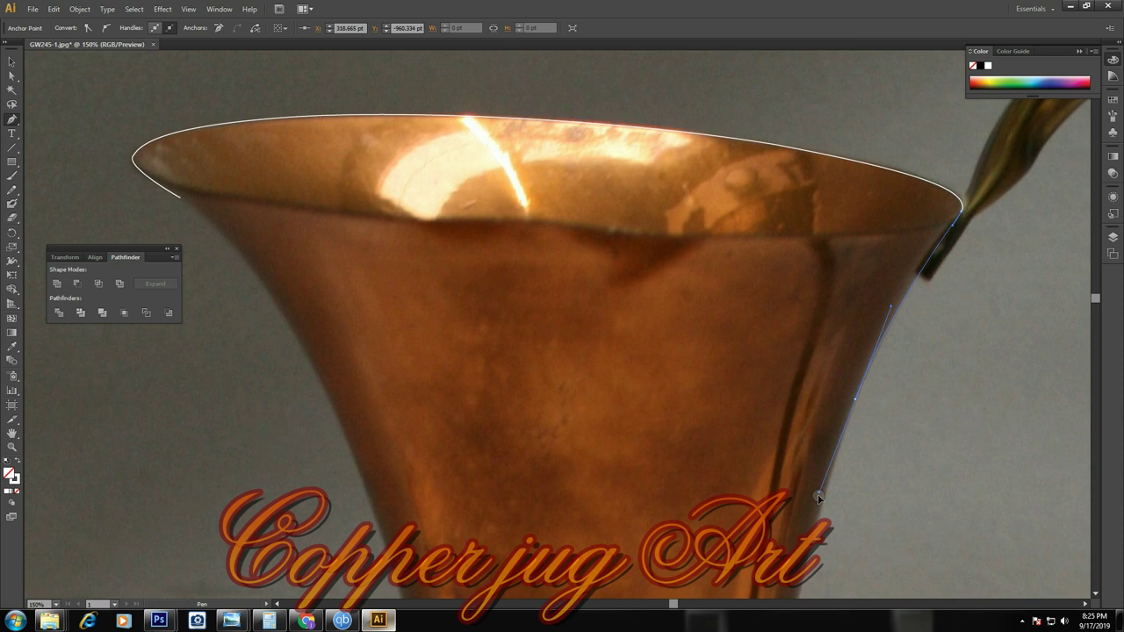
pyautogui.scroll(-5, 793, 519)
pyautogui.moveTo(794, 529)
pyautogui.mouseDown()
pyautogui.moveTo(872, 160)
pyautogui.moveTo(806, 327)
pyautogui.moveTo(779, 298)
pyautogui.mouseUp()
pyautogui.scroll(5, 853, 188)
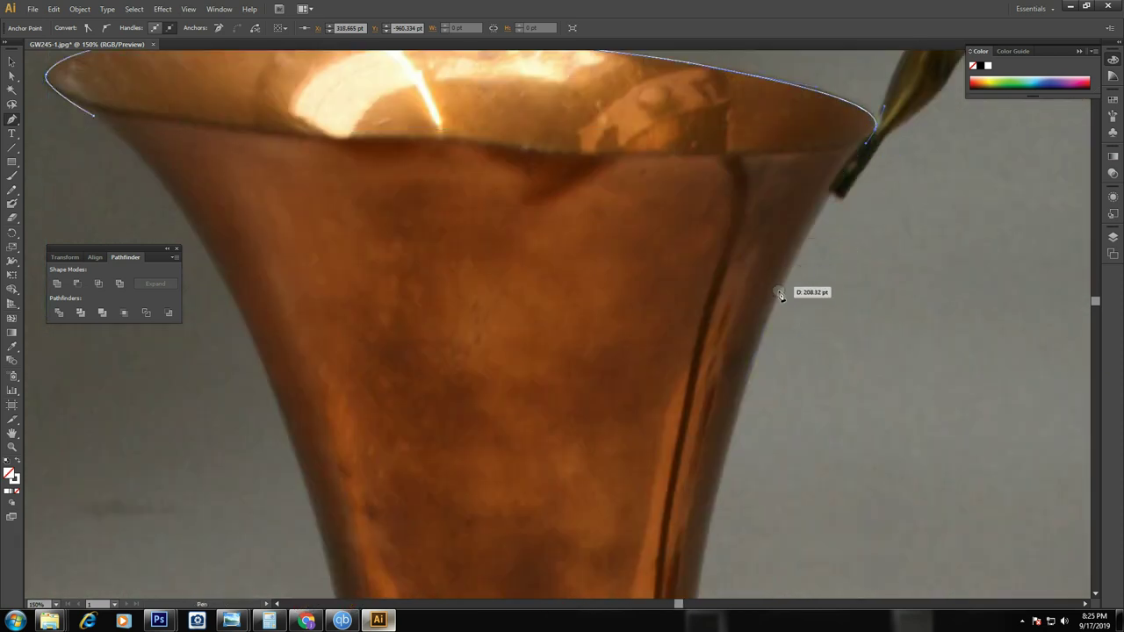
pyautogui.moveTo(744, 380); pyautogui.dragTo(713, 419)
pyautogui.scroll(-4, 703, 474)
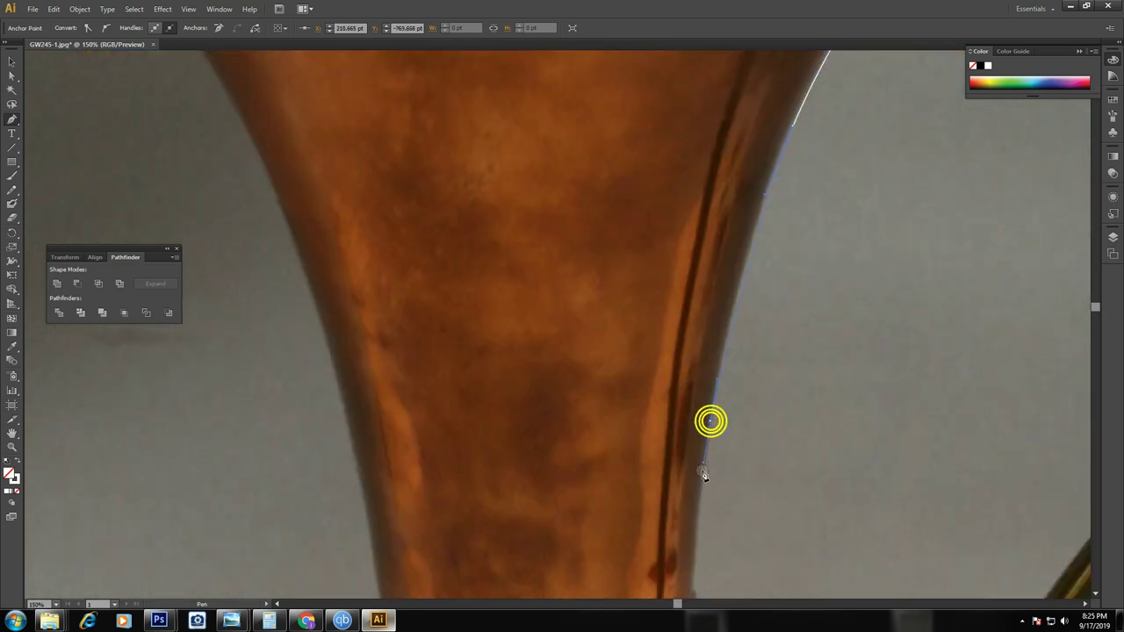
pyautogui.scroll(-5, 703, 475)
pyautogui.moveTo(695, 341); pyautogui.dragTo(698, 351)
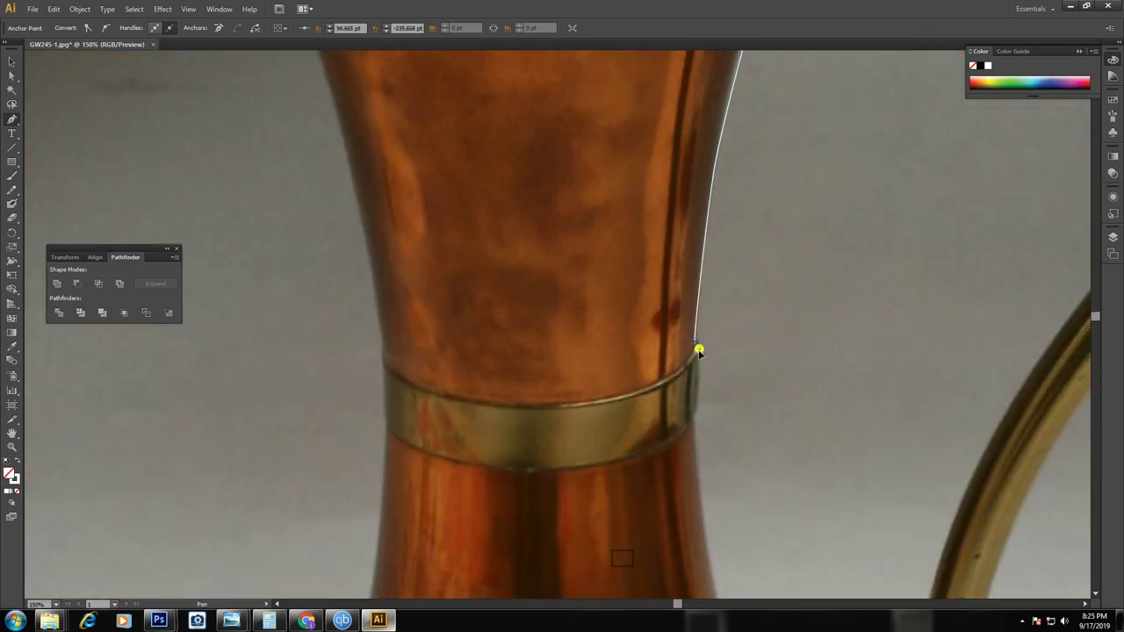
pyautogui.scroll(-3, 693, 404)
# Trace past the brass band and the neck's flare to the bulb's shoulder
pyautogui.click(696, 314)
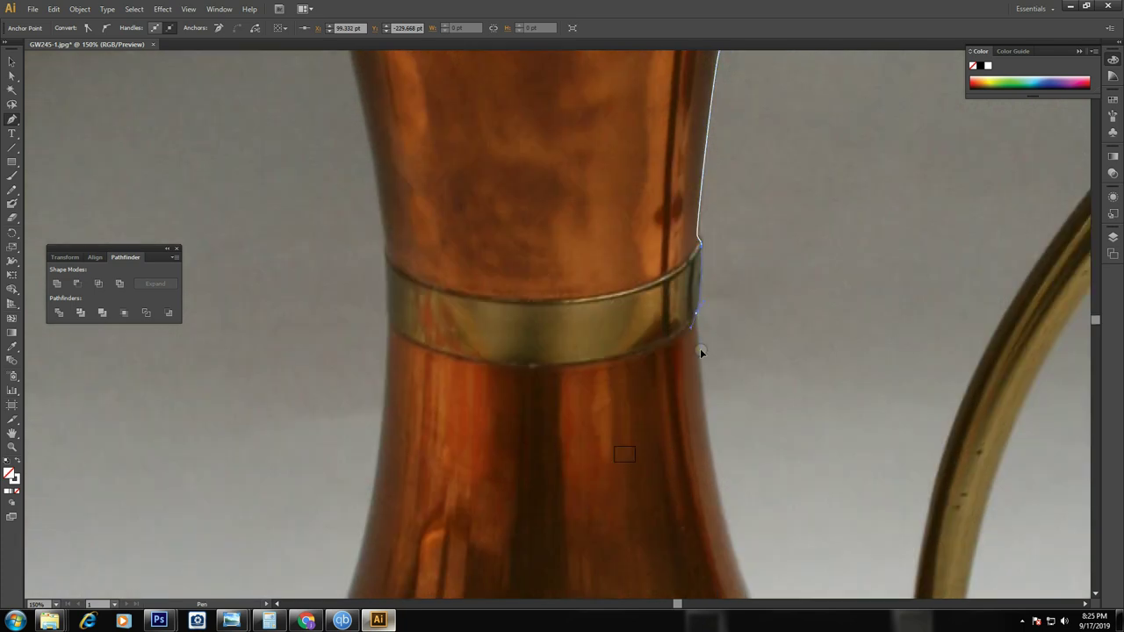
pyautogui.scroll(-6, 700, 369)
pyautogui.click(683, 327)
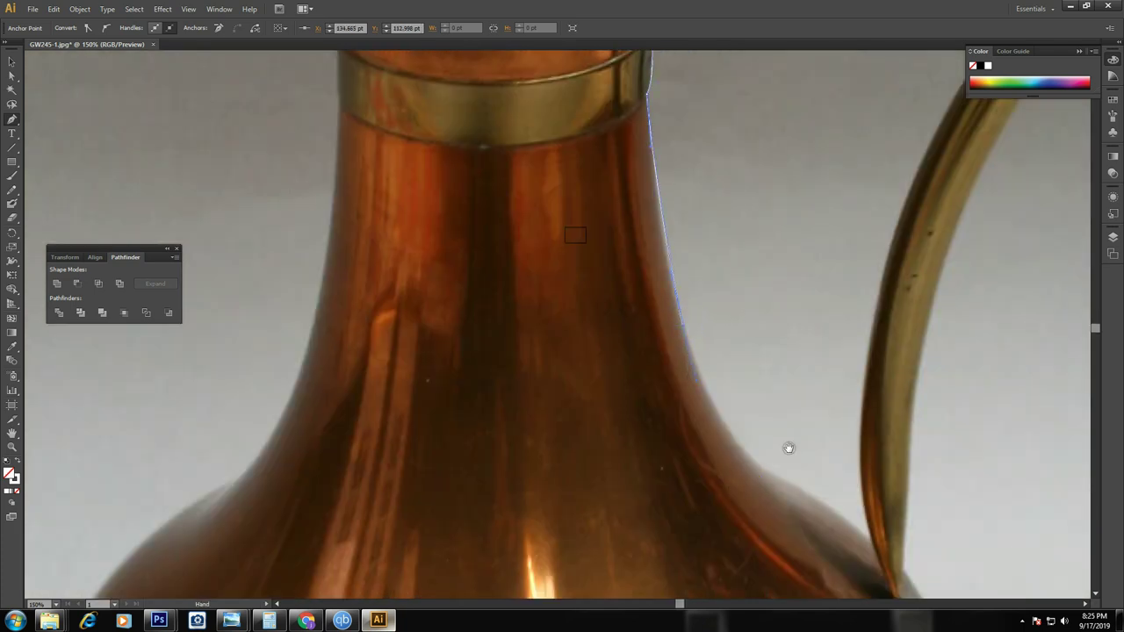
pyautogui.moveTo(788, 448); pyautogui.dragTo(704, 308)
pyautogui.click(679, 329)
pyautogui.moveTo(812, 415); pyautogui.dragTo(702, 280)
pyautogui.click(711, 322)
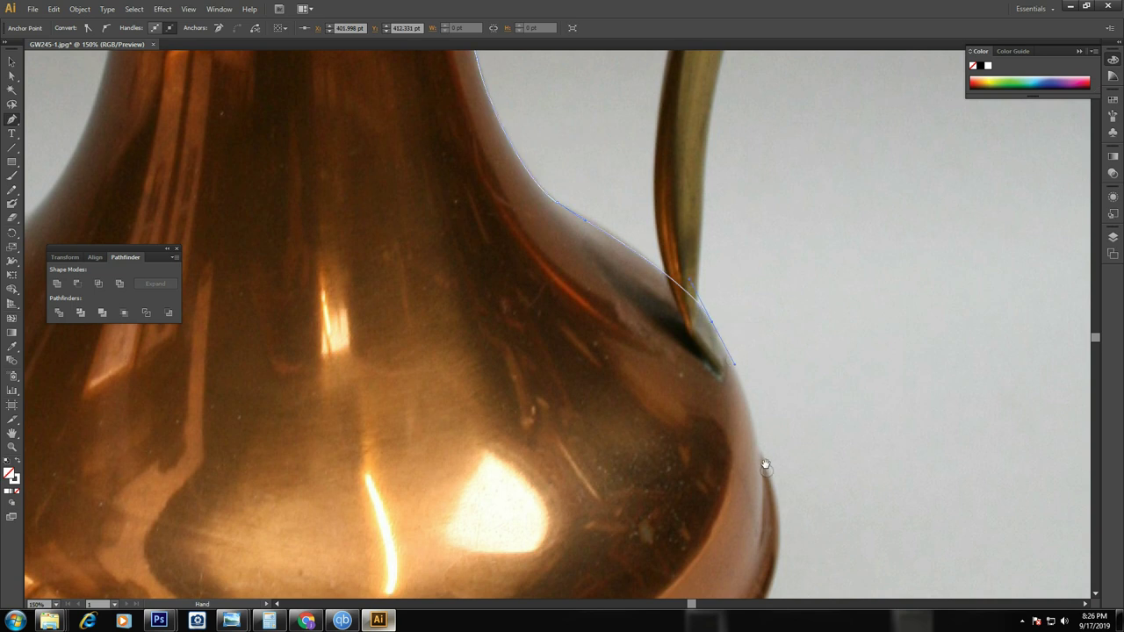
pyautogui.moveTo(773, 475); pyautogui.dragTo(738, 302)
pyautogui.click(741, 281)
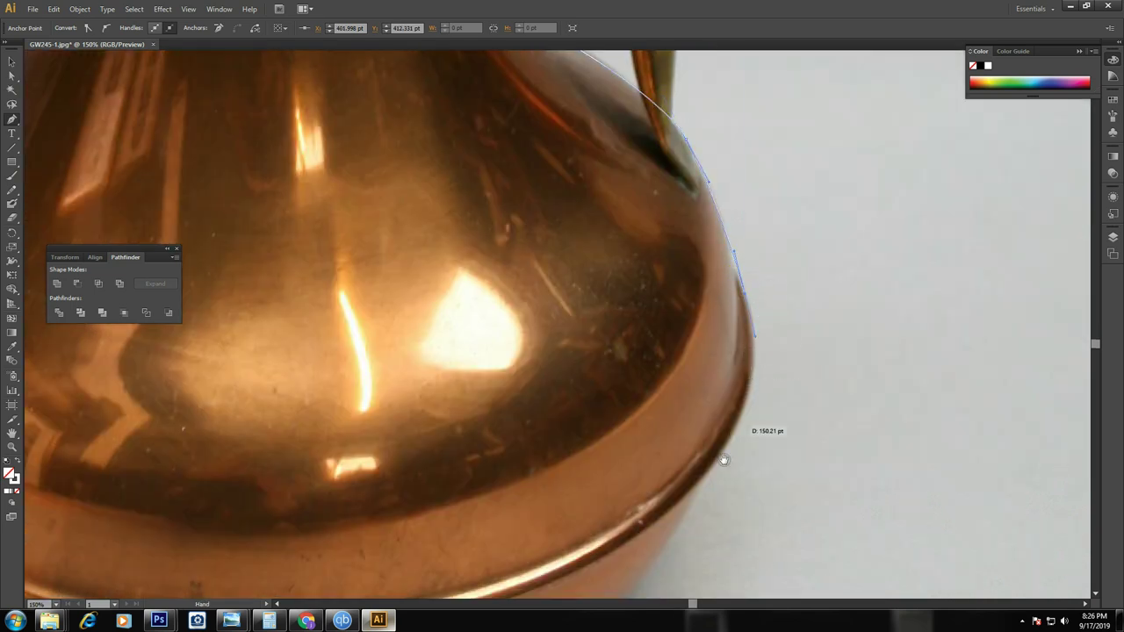
# Curve the outline around the bulb's right side and under the base
pyautogui.moveTo(753, 430); pyautogui.dragTo(738, 298)
pyautogui.moveTo(579, 434); pyautogui.dragTo(748, 311)
pyautogui.moveTo(643, 378)
pyautogui.mouseDown()
pyautogui.moveTo(413, 451)
pyautogui.moveTo(498, 419)
pyautogui.mouseUp()
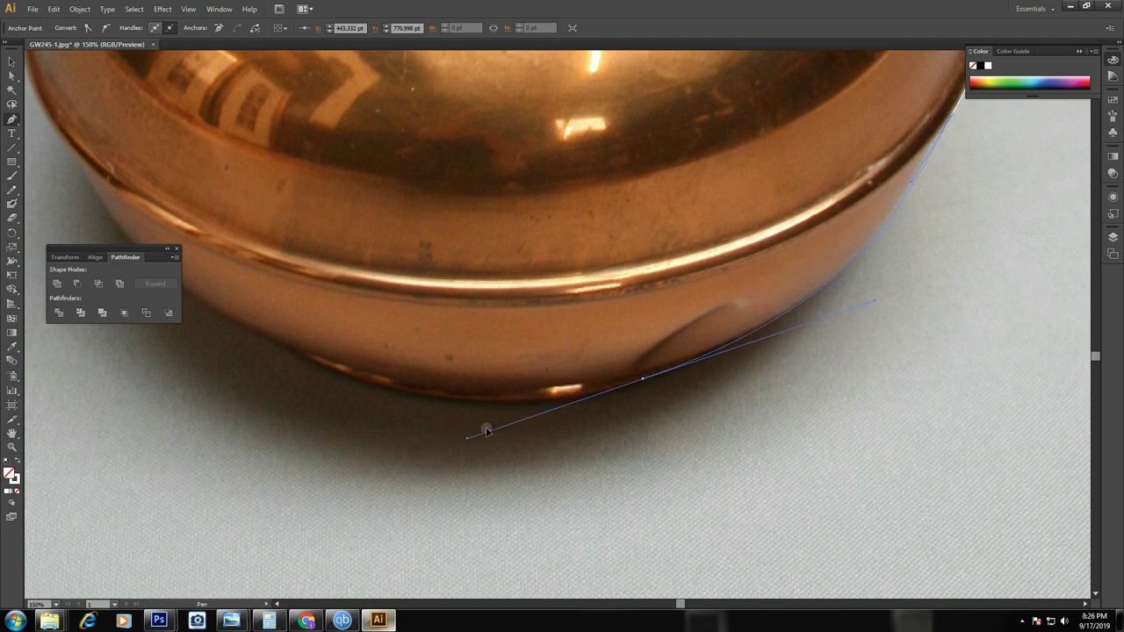
pyautogui.moveTo(334, 291); pyautogui.dragTo(589, 344)
pyautogui.moveTo(572, 410); pyautogui.dragTo(479, 373)
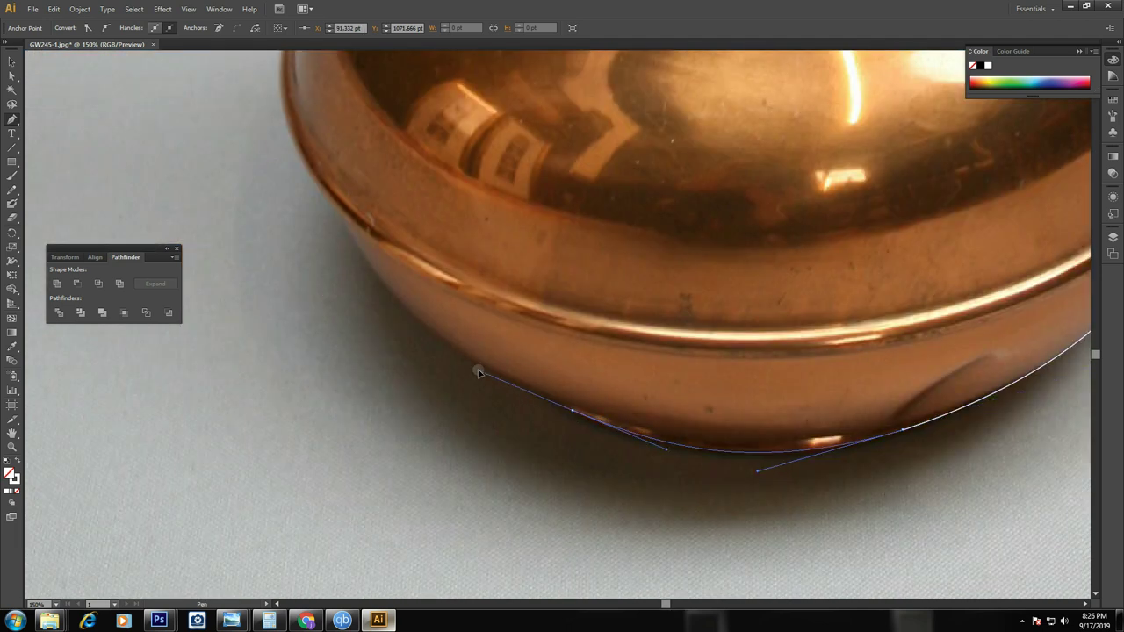
pyautogui.moveTo(336, 193); pyautogui.dragTo(393, 271)
pyautogui.moveTo(487, 331)
pyautogui.mouseDown()
pyautogui.moveTo(438, 216)
pyautogui.moveTo(439, 232)
pyautogui.mouseUp()
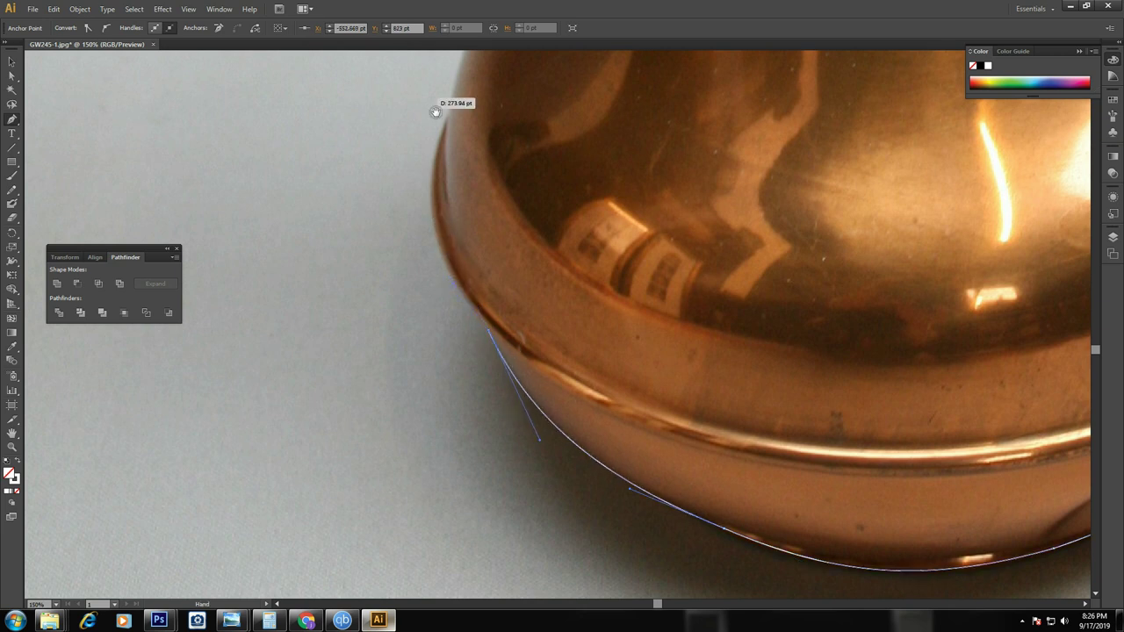
pyautogui.moveTo(450, 107); pyautogui.dragTo(485, 300)
pyautogui.click(473, 344)
# Trace up the left side of bulb and neck, closing at the rim
pyautogui.moveTo(567, 145); pyautogui.dragTo(512, 229)
pyautogui.moveTo(507, 295); pyautogui.dragTo(577, 234)
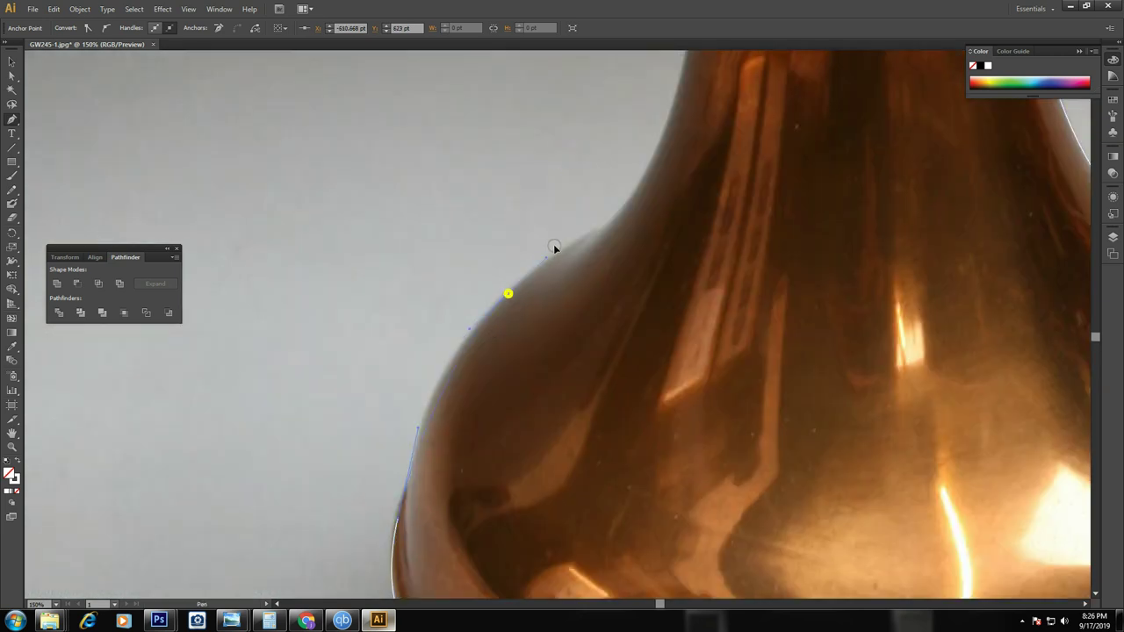
pyautogui.moveTo(672, 142); pyautogui.dragTo(573, 321)
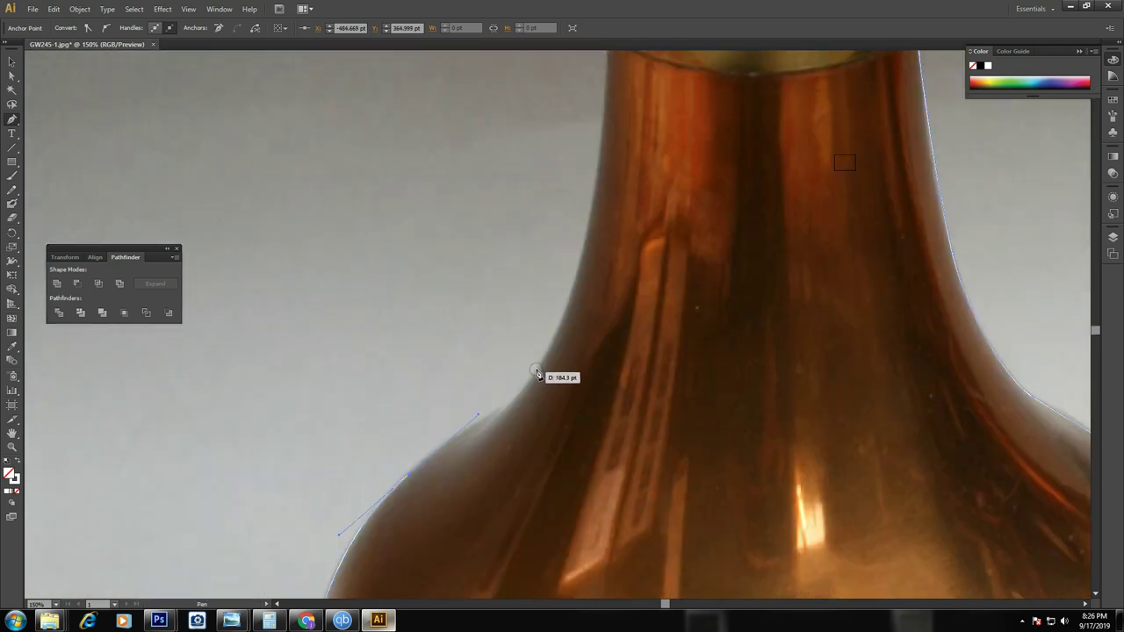
pyautogui.moveTo(592, 161); pyautogui.dragTo(552, 327)
pyautogui.click(550, 322)
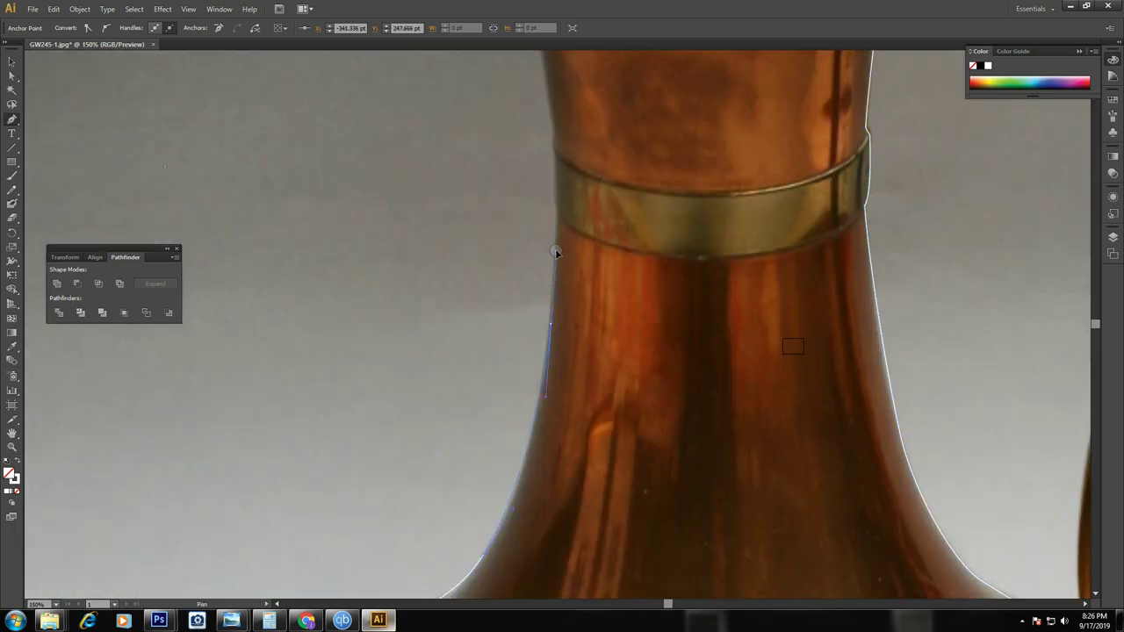
pyautogui.moveTo(556, 135); pyautogui.dragTo(544, 246)
pyautogui.moveTo(543, 325); pyautogui.dragTo(544, 251)
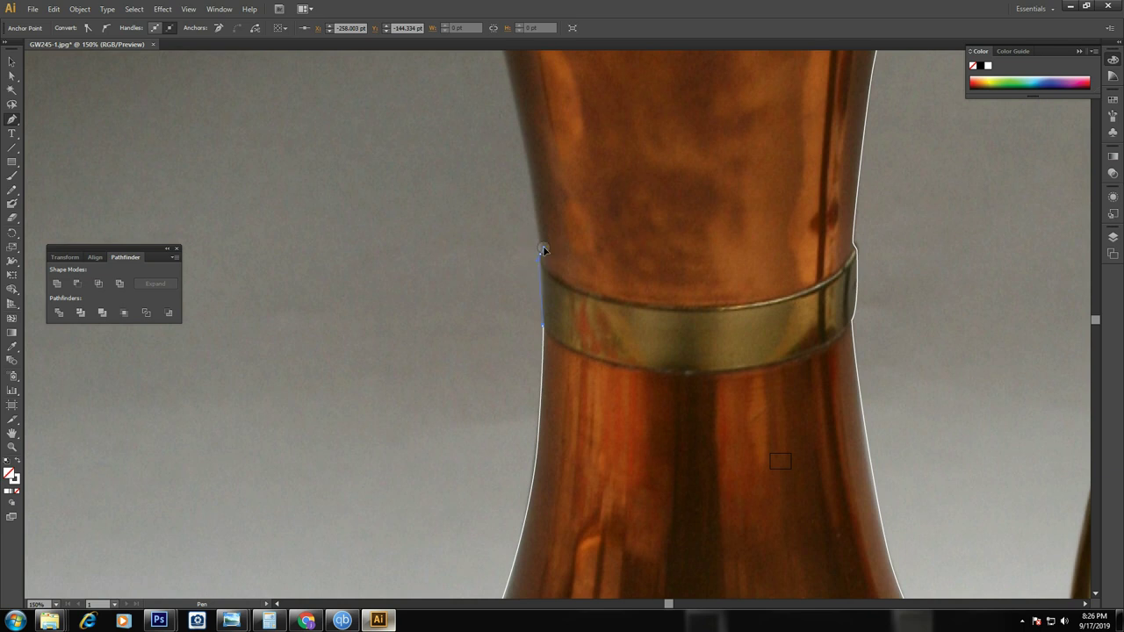
pyautogui.moveTo(548, 105); pyautogui.dragTo(540, 312)
pyautogui.moveTo(480, 206)
pyautogui.mouseDown()
pyautogui.moveTo(452, 130)
pyautogui.moveTo(524, 334)
pyautogui.mouseUp()
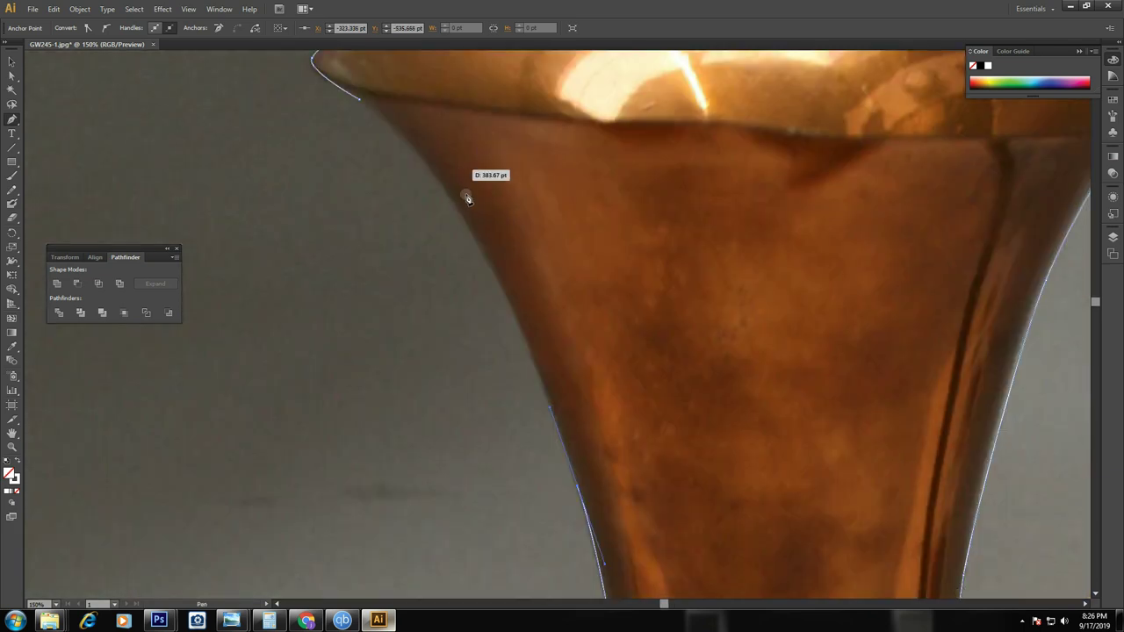
pyautogui.moveTo(460, 212); pyautogui.dragTo(418, 158)
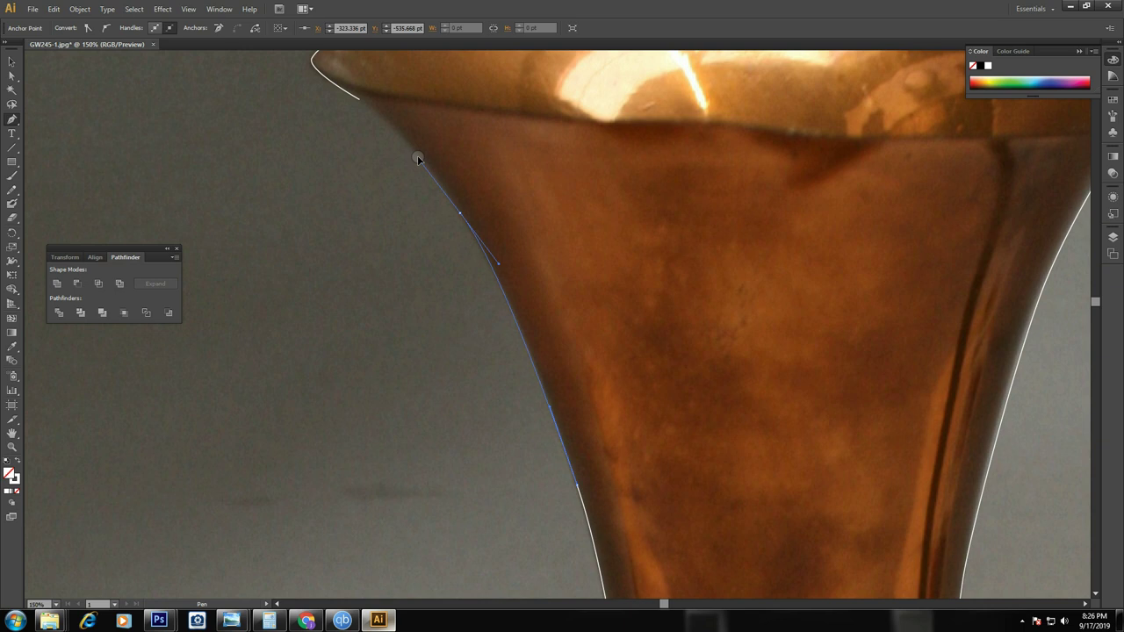
pyautogui.click(360, 101)
pyautogui.hotkey('ctrl', '-')
pyautogui.hotkey('ctrl', '-')
pyautogui.hotkey('ctrl', '-')
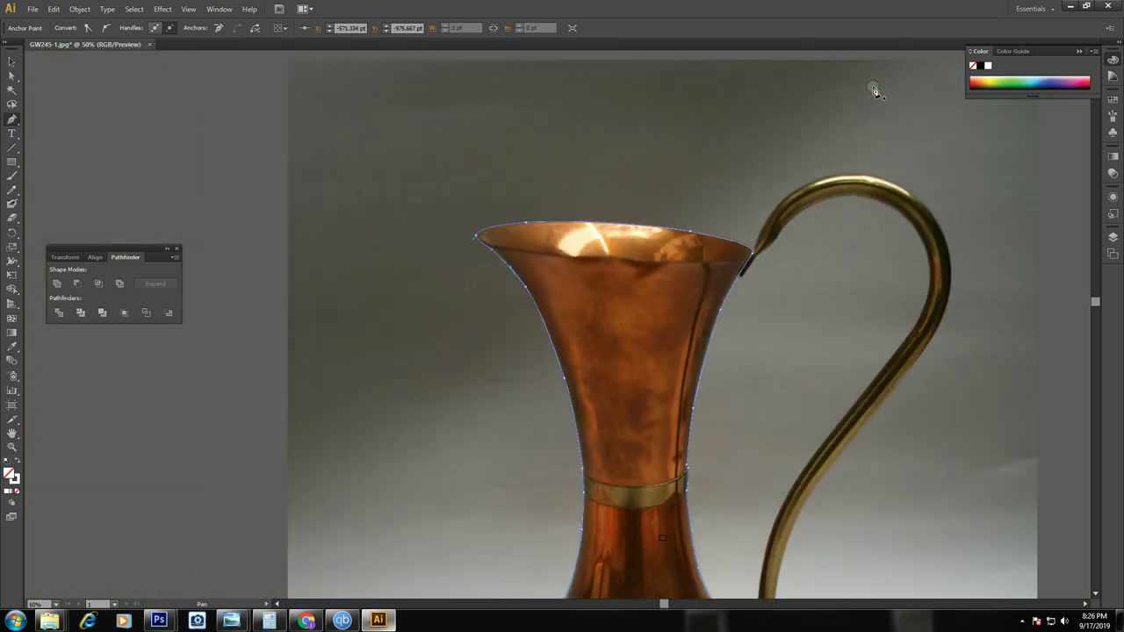
# Zoom in on the handle junction and start a new path at the lip
pyautogui.click(994, 326)
pyautogui.scroll(-4, 826, 401)
pyautogui.hscroll(3, 825, 401)
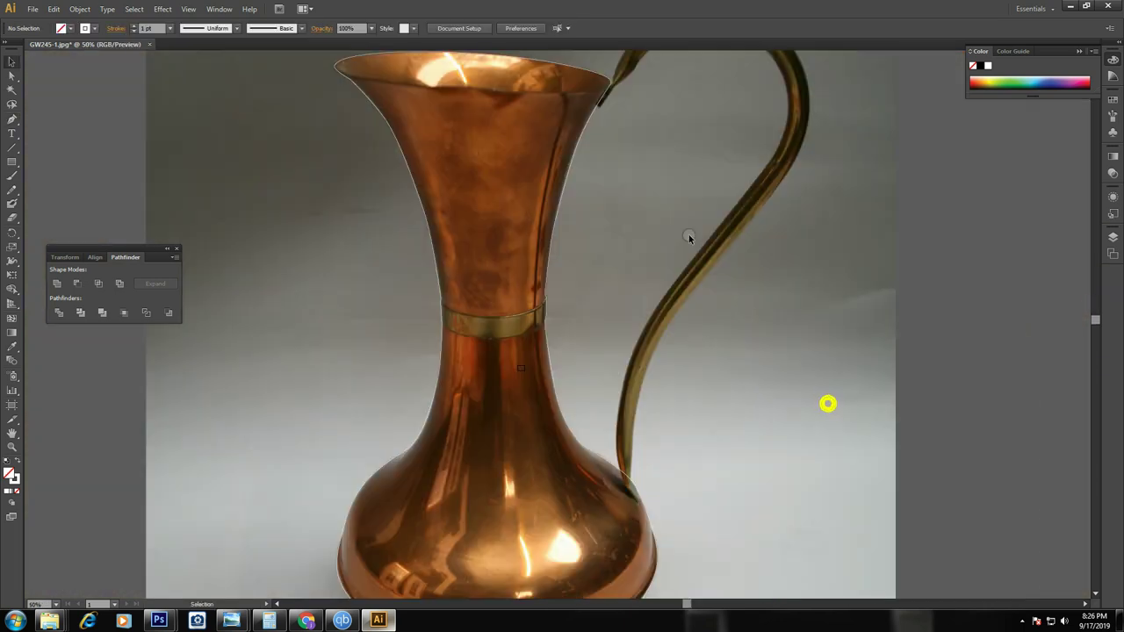
pyautogui.hotkey('ctrl', '-')
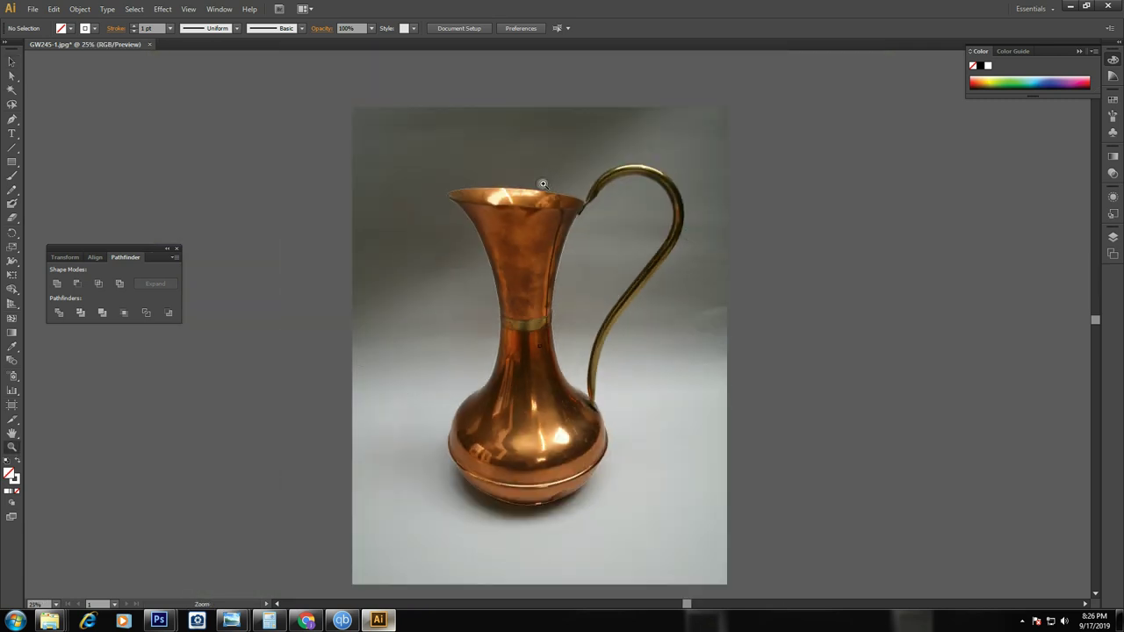
pyautogui.click(547, 167)
pyautogui.click(216, 382)
pyautogui.press('p')
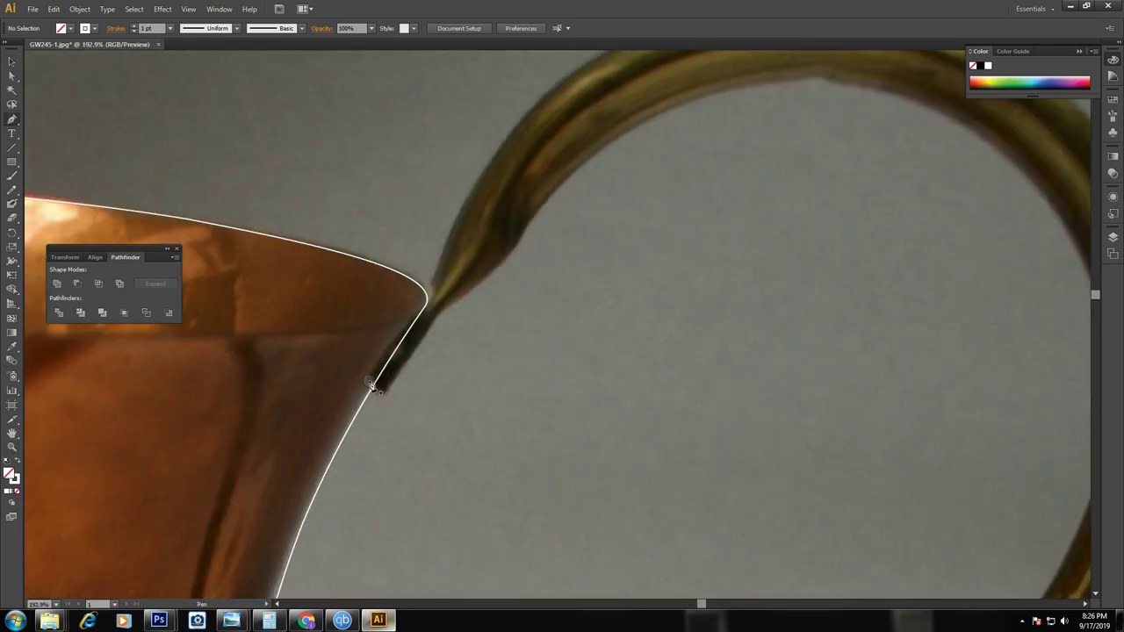
pyautogui.click(368, 388)
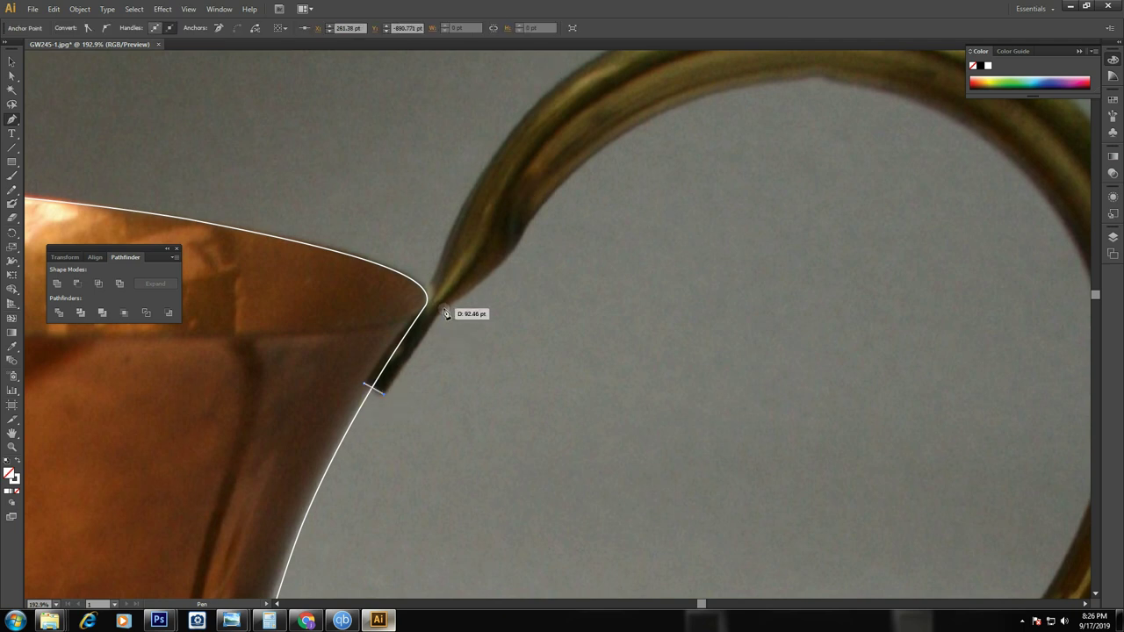
# Place curved anchors along the handle's inner edge down to the jug body
pyautogui.moveTo(439, 376)
pyautogui.mouseDown()
pyautogui.moveTo(589, 260)
pyautogui.moveTo(715, 213)
pyautogui.mouseUp()
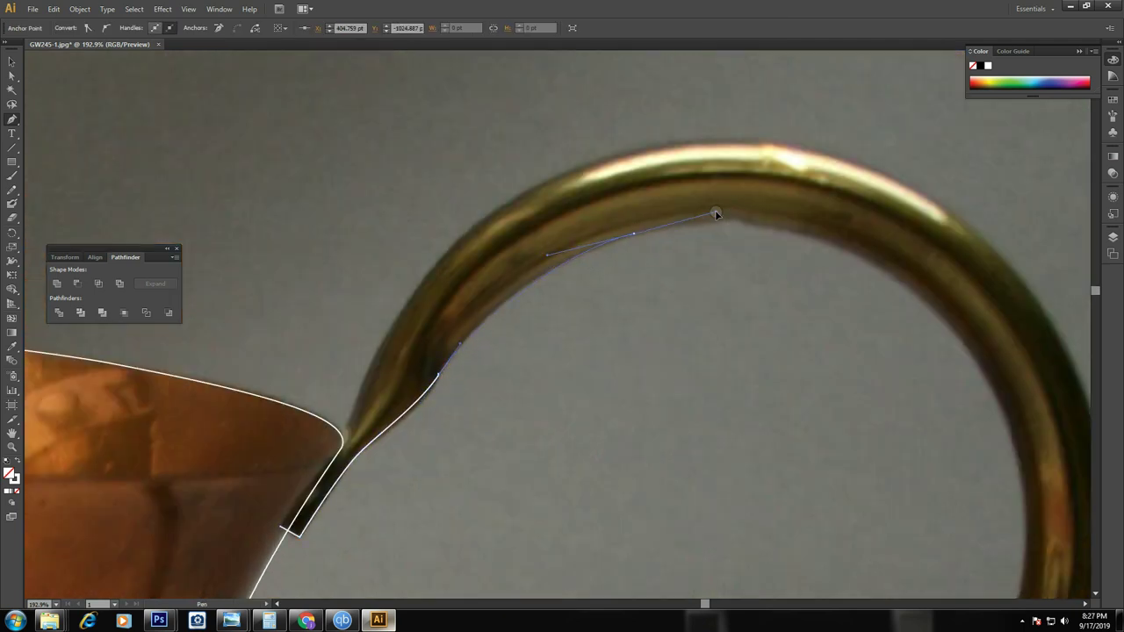
pyautogui.moveTo(848, 254)
pyautogui.mouseDown()
pyautogui.moveTo(928, 293)
pyautogui.moveTo(678, 104)
pyautogui.mouseUp()
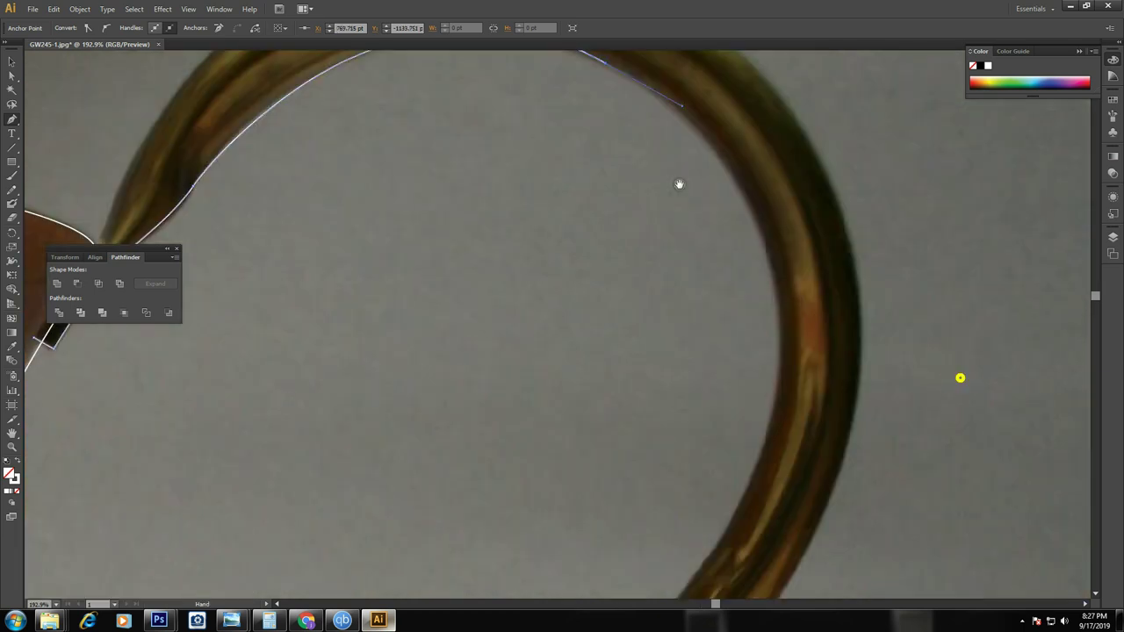
pyautogui.moveTo(778, 290); pyautogui.dragTo(791, 405)
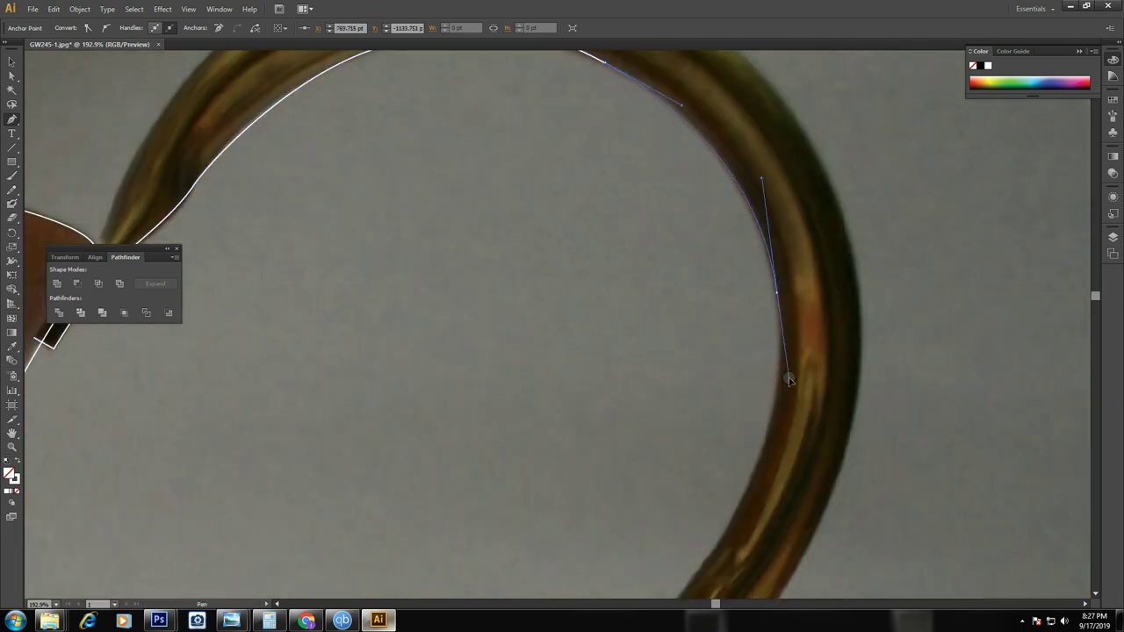
pyautogui.moveTo(700, 482); pyautogui.dragTo(733, 215)
pyautogui.moveTo(679, 380); pyautogui.dragTo(555, 522)
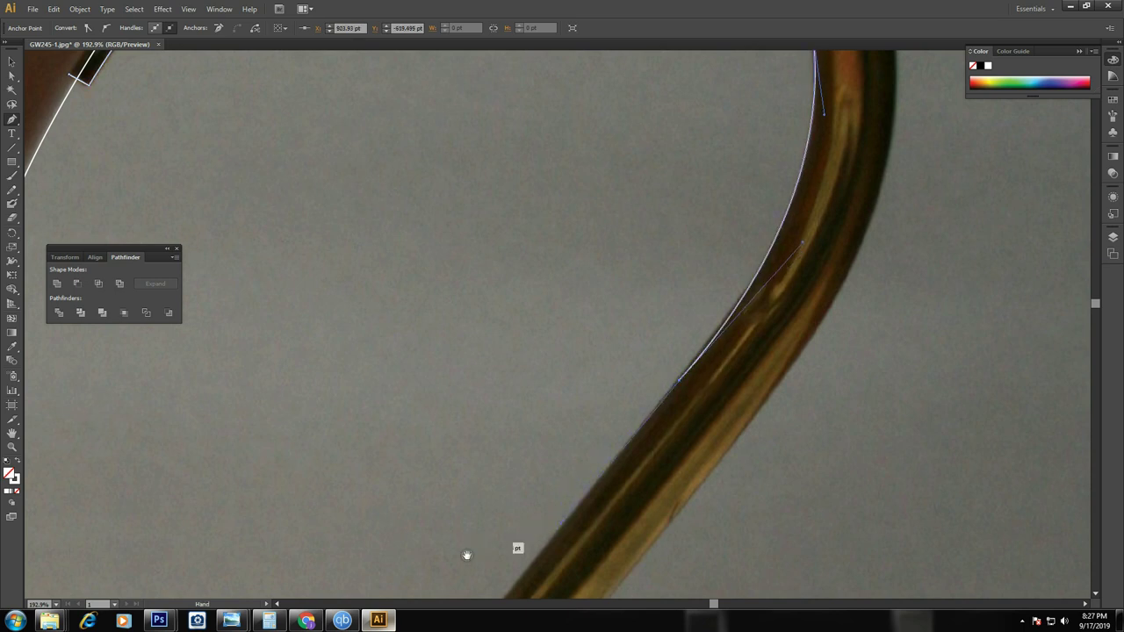
pyautogui.scroll(-3, 518, 527)
pyautogui.moveTo(535, 440); pyautogui.dragTo(514, 474)
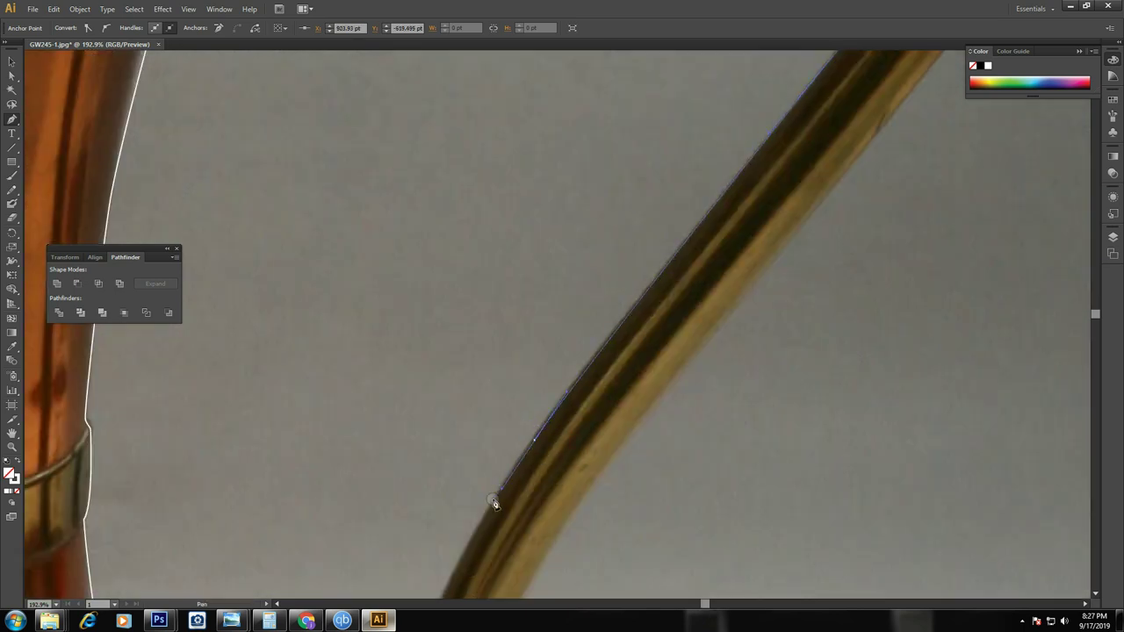
pyautogui.moveTo(484, 509); pyautogui.dragTo(499, 289)
pyautogui.moveTo(474, 472)
pyautogui.mouseDown()
pyautogui.moveTo(464, 539)
pyautogui.moveTo(472, 376)
pyautogui.moveTo(479, 460)
pyautogui.moveTo(479, 258)
pyautogui.mouseUp()
pyautogui.moveTo(474, 328); pyautogui.dragTo(529, 417)
pyautogui.scroll(1, 502, 328)
# Pull the handle-base anchor's curve handle upward, then resume the path there
pyautogui.keyDown('ctrl'); pyautogui.click(500, 318); pyautogui.keyUp('ctrl')
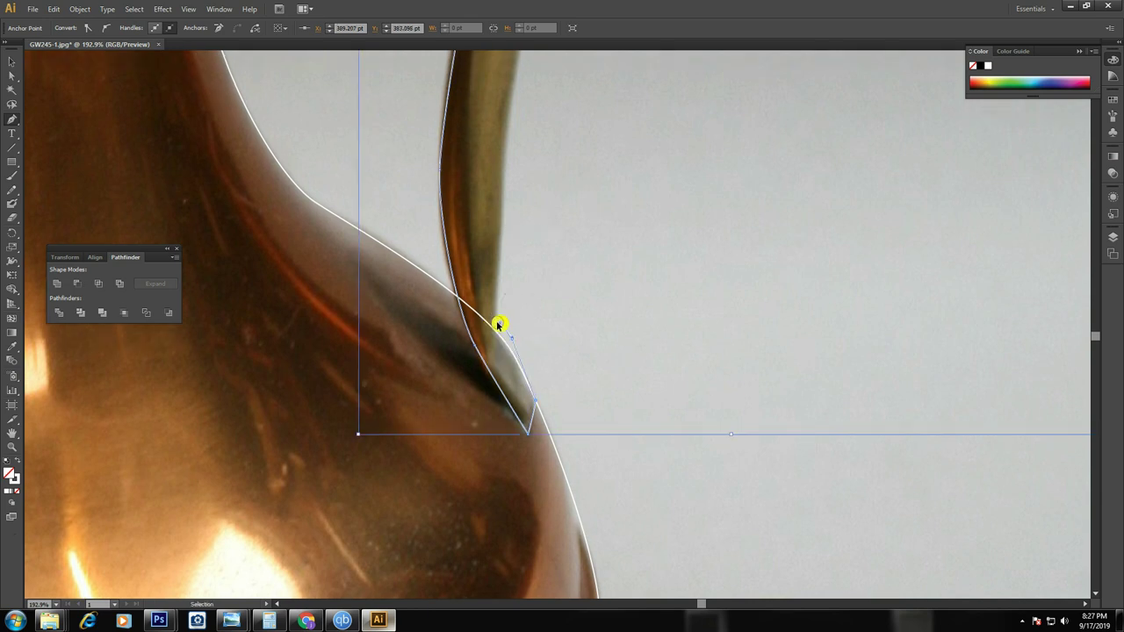
pyautogui.click(499, 318)
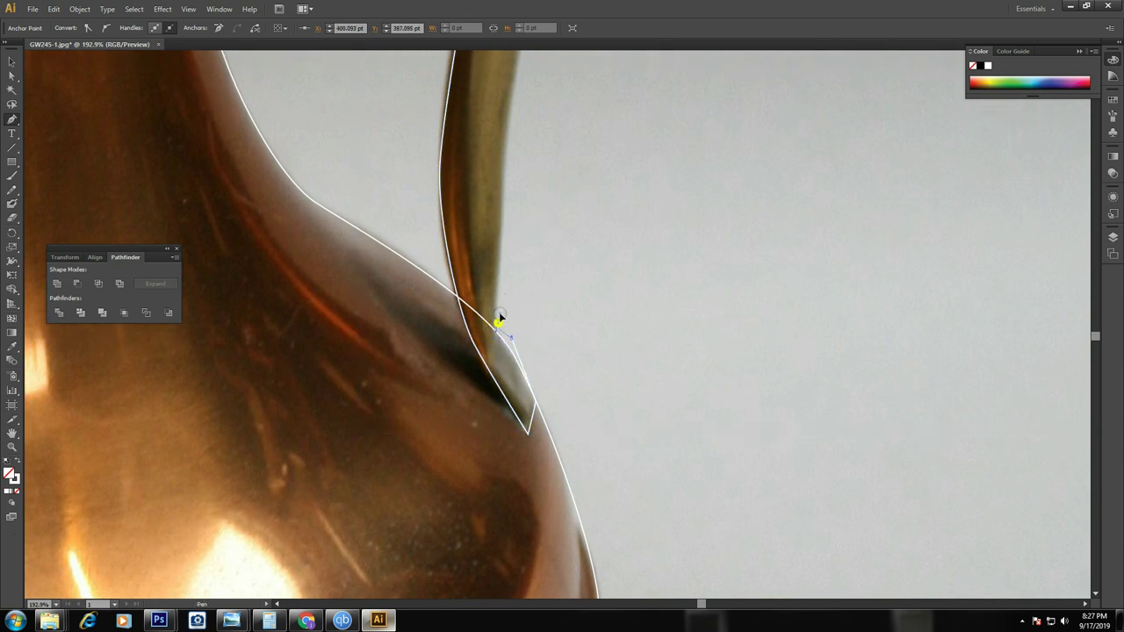
pyautogui.moveTo(498, 307); pyautogui.dragTo(505, 249)
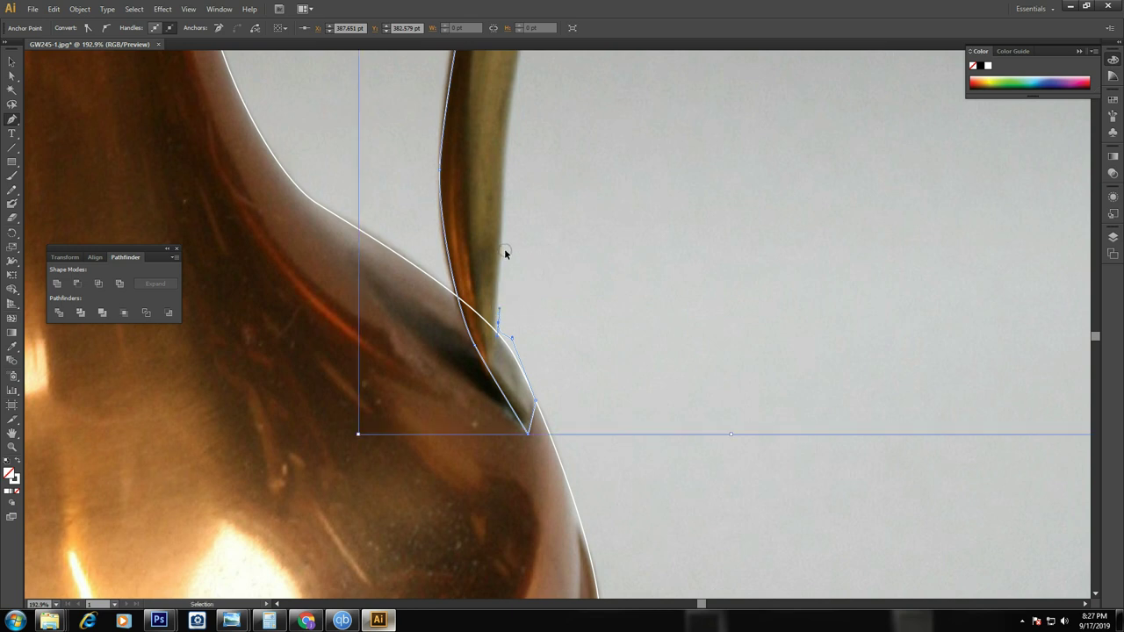
pyautogui.press('p')
pyautogui.press('v')
pyautogui.press('p')
pyautogui.click(497, 324)
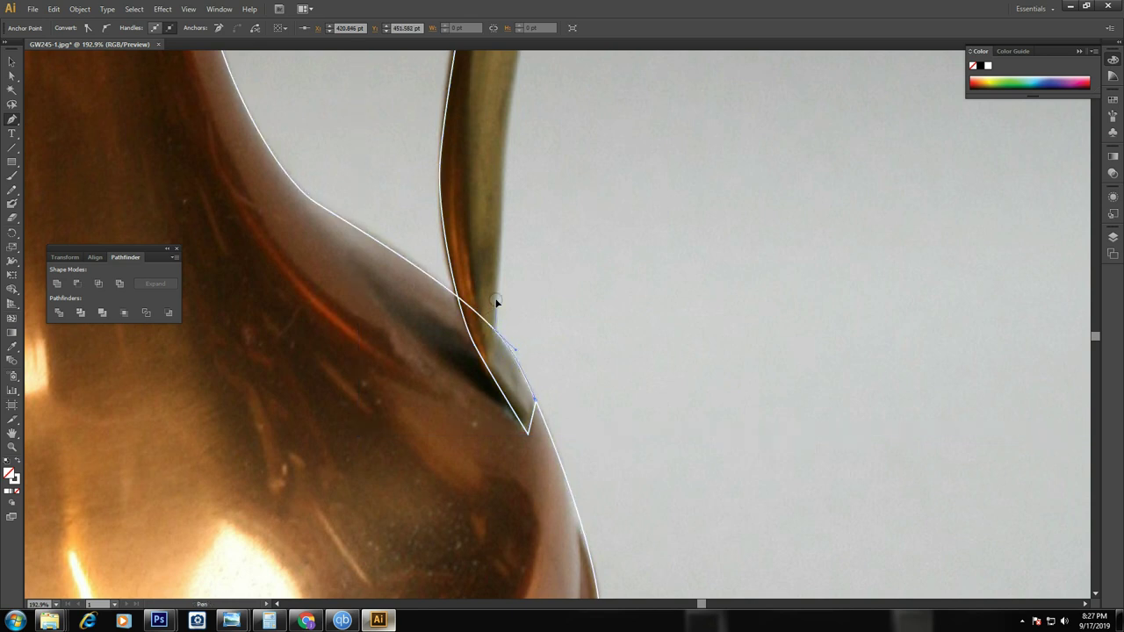
# Trace the handle's outer edge over the top and close it at the start anchor
pyautogui.click(505, 151)
pyautogui.scroll(5, 527, 220)
pyautogui.moveTo(540, 265); pyautogui.dragTo(537, 279)
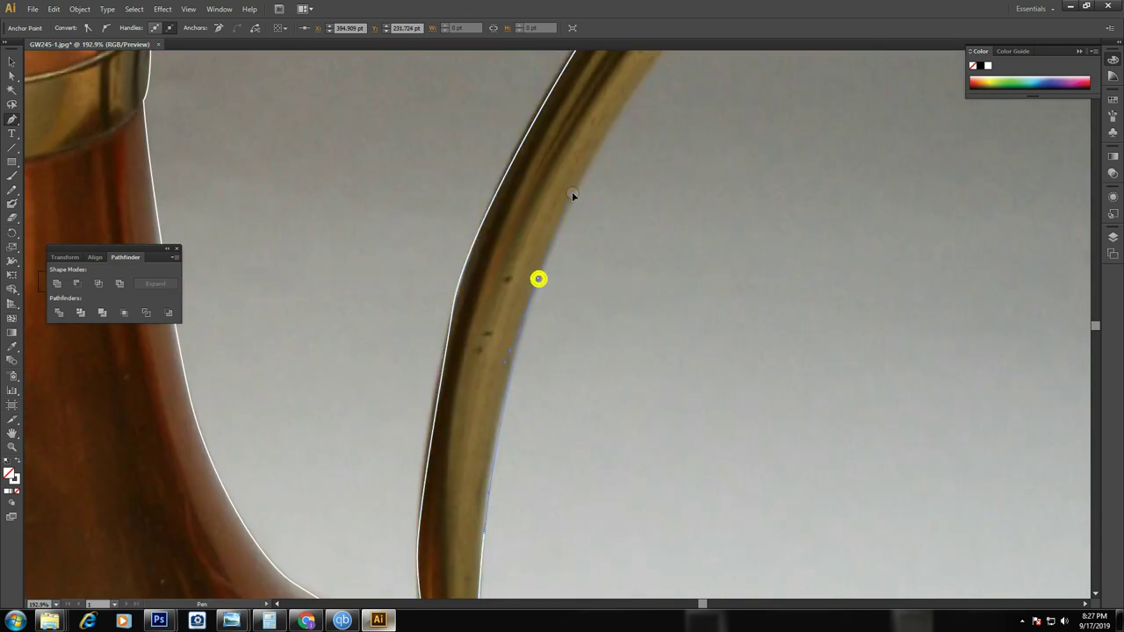
pyautogui.hotkey('ctrl', '-')
pyautogui.hotkey('ctrl', '-')
pyautogui.hotkey('ctrl', '-')
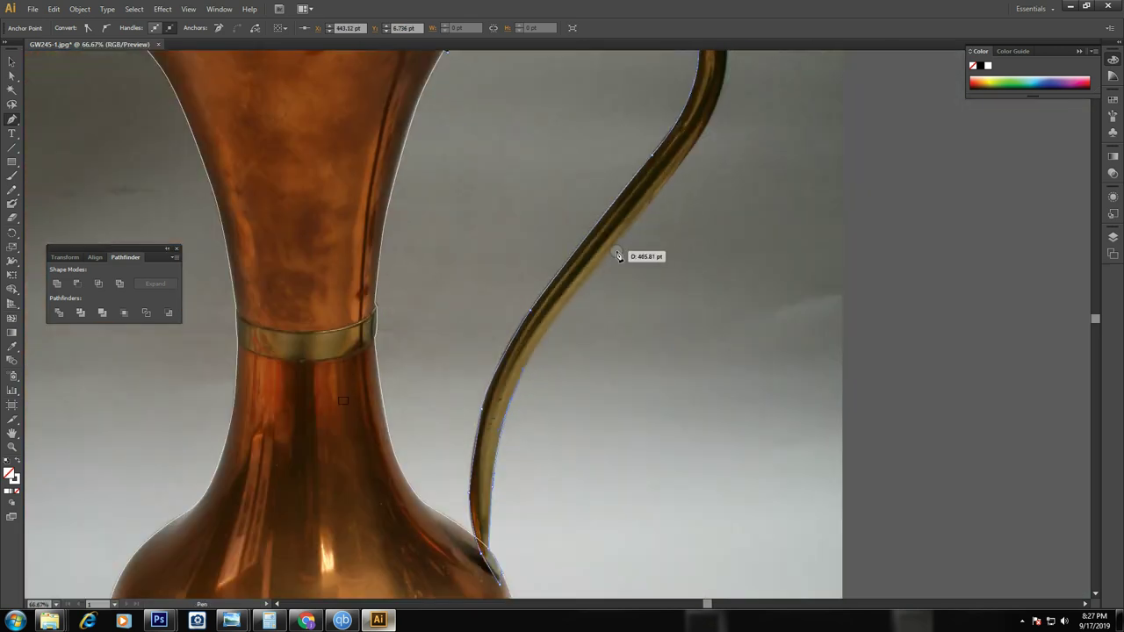
pyautogui.moveTo(620, 255); pyautogui.dragTo(621, 238)
pyautogui.scroll(3, 704, 145)
pyautogui.moveTo(761, 89)
pyautogui.mouseDown()
pyautogui.moveTo(684, 235)
pyautogui.moveTo(674, 161)
pyautogui.mouseUp()
pyautogui.moveTo(562, 121); pyautogui.dragTo(433, 149)
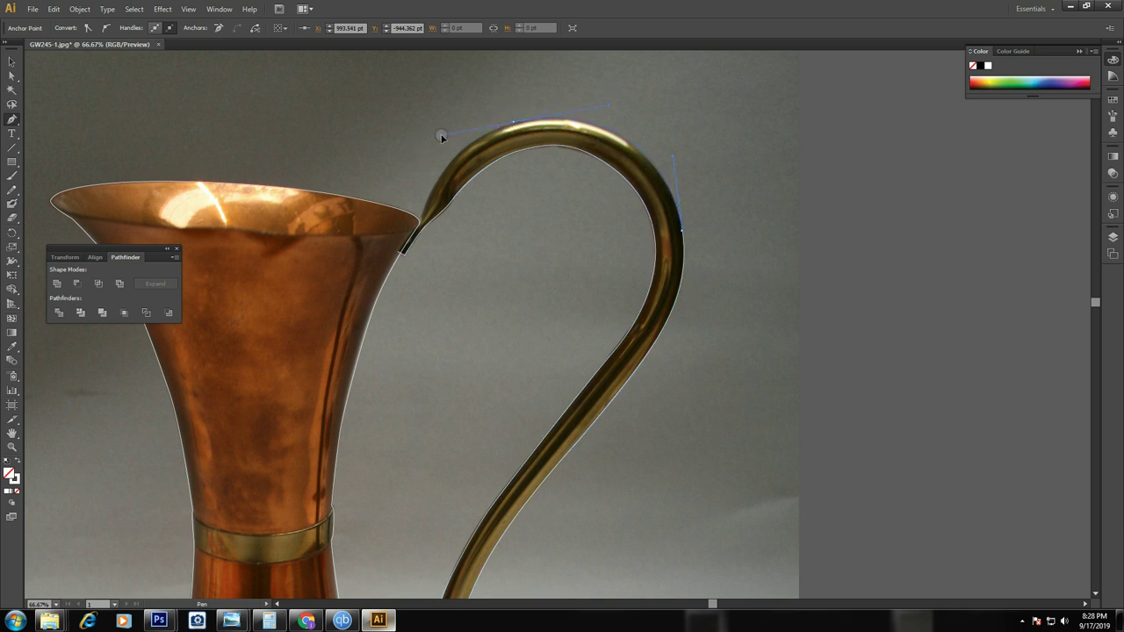
pyautogui.moveTo(431, 215); pyautogui.dragTo(422, 217)
pyautogui.click(415, 231)
# Zoom out to show the whole jug and select the handle outline
pyautogui.click(831, 166)
pyautogui.hotkey('ctrl', '-')
pyautogui.hotkey('ctrl', '-')
pyautogui.moveTo(622, 449); pyautogui.dragTo(569, 230)
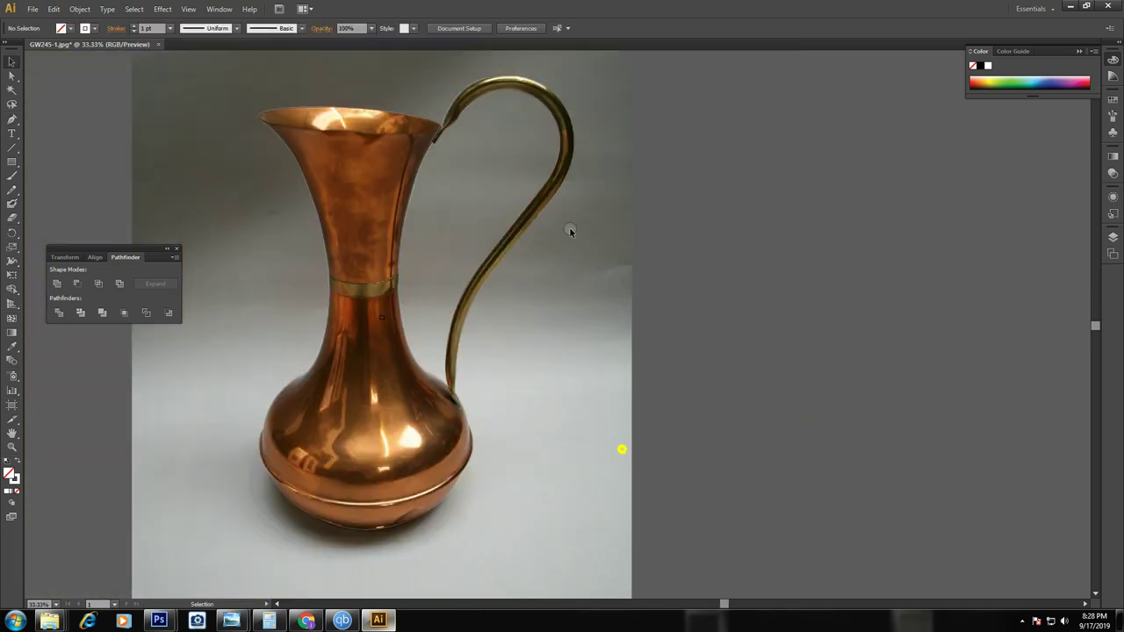
pyautogui.click(572, 126)
# Fill the handle with brass sampled from the photo and move it right, off the photo
pyautogui.press('i')
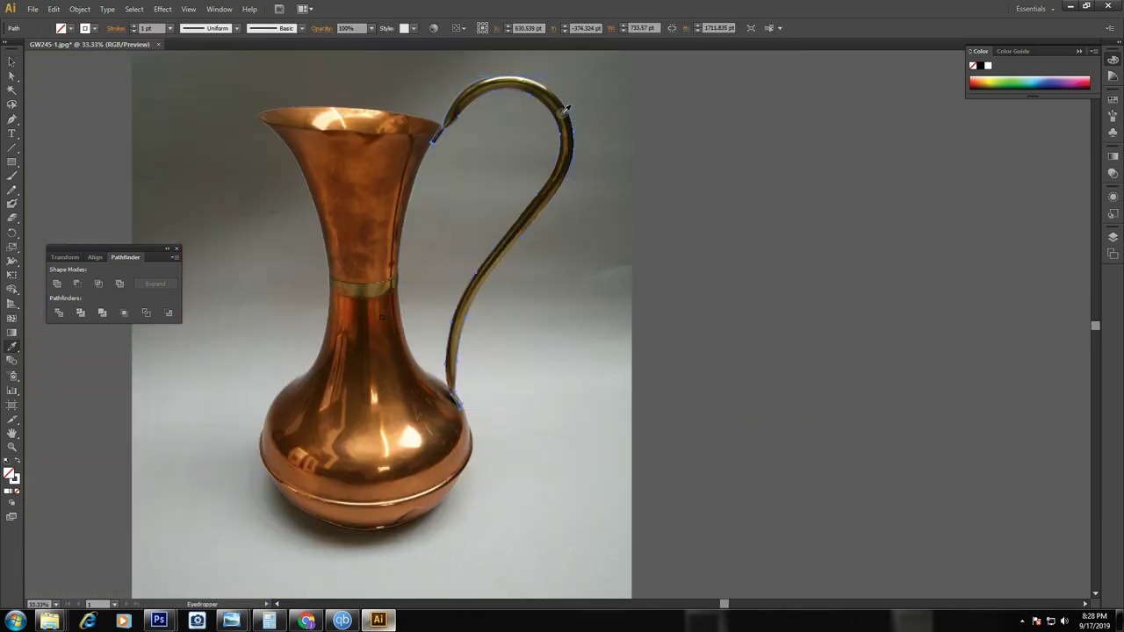
pyautogui.click(563, 112)
pyautogui.press('v')
pyautogui.hotkey('shift', 'Right')
pyautogui.hotkey('shift', 'Right')
pyautogui.hotkey('shift', 'Right')
pyautogui.hotkey('shift', 'Right')
pyautogui.hotkey('shift', 'Right')
pyautogui.hotkey('shift', 'Right')
pyautogui.hotkey('shift', 'Right')
pyautogui.hotkey('shift', 'Right')
pyautogui.hotkey('shift', 'Right')
pyautogui.hotkey('shift', 'Right')
pyautogui.hotkey('shift', 'Right')
pyautogui.hotkey('shift', 'Right')
pyautogui.hotkey('shift', 'Right')
pyautogui.hotkey('shift', 'Right')
pyautogui.hotkey('shift', 'Right')
pyautogui.press('a')
pyautogui.hotkey('shift', 'Left')
pyautogui.hotkey('shift', 'Left')
pyautogui.hotkey('shift', 'Left')
pyautogui.hotkey('shift', 'Left')
pyautogui.hotkey('shift', 'Left')
pyautogui.hotkey('shift', 'Left')
pyautogui.hotkey('shift', 'Left')
pyautogui.hotkey('shift', 'Left')
pyautogui.hotkey('shift', 'Left')
pyautogui.hotkey('shift', 'Left')
pyautogui.hotkey('shift', 'Left')
pyautogui.hotkey('shift', 'Left')
pyautogui.hotkey('shift', 'Left')
pyautogui.hotkey('shift', 'Left')
pyautogui.hotkey('shift', 'Left')
pyautogui.hotkey('shift', 'Left')
pyautogui.hotkey('shift', 'Left')
pyautogui.hotkey('shift', 'Left')
pyautogui.hotkey('shift', 'Left')
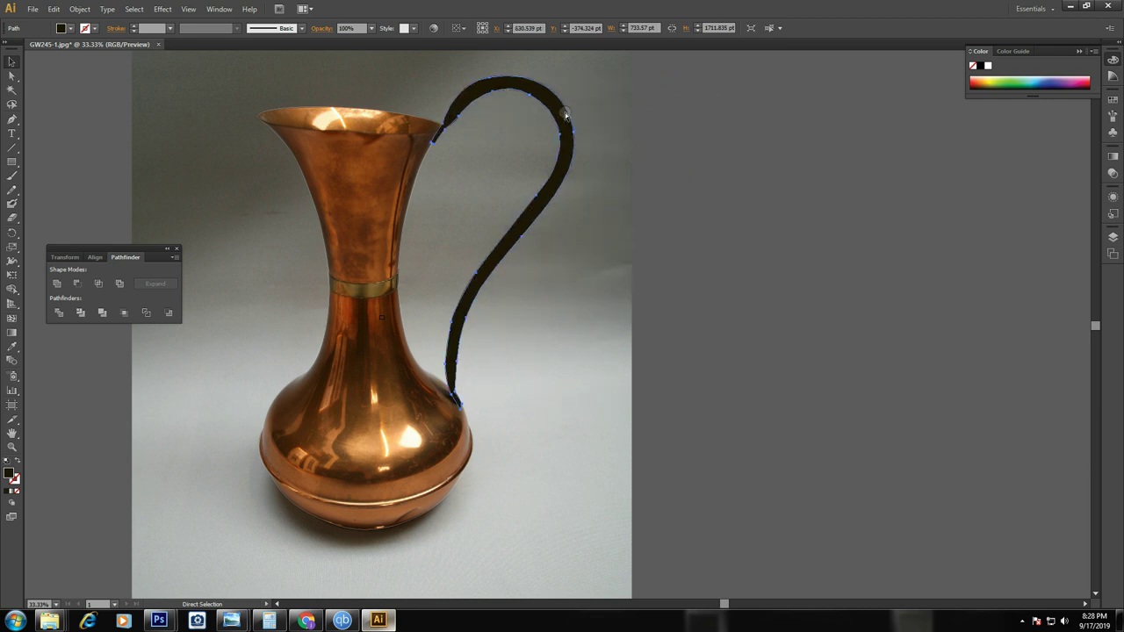
pyautogui.hotkey('ctrl', 'k')
pyautogui.press('Escape')
pyautogui.press('v')
pyautogui.hotkey('ctrl', '-')
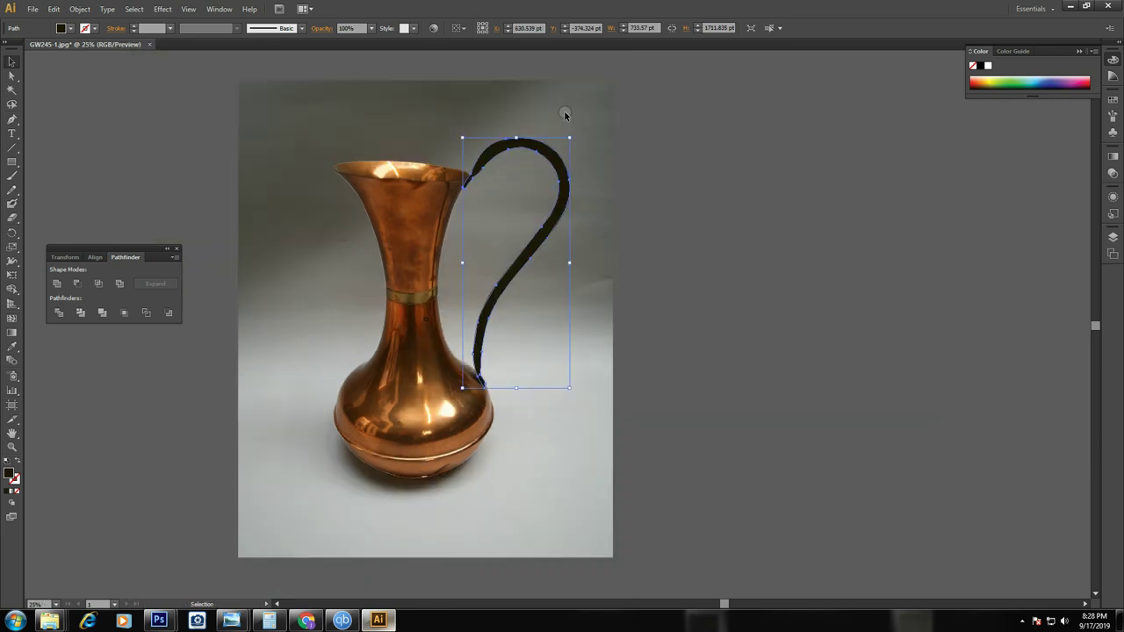
pyautogui.hotkey('shift', 'Right')
pyautogui.hotkey('shift', 'Right')
pyautogui.hotkey('shift', 'Right')
pyautogui.hotkey('shift', 'Right')
pyautogui.hotkey('shift', 'Right')
pyautogui.hotkey('shift', 'Right')
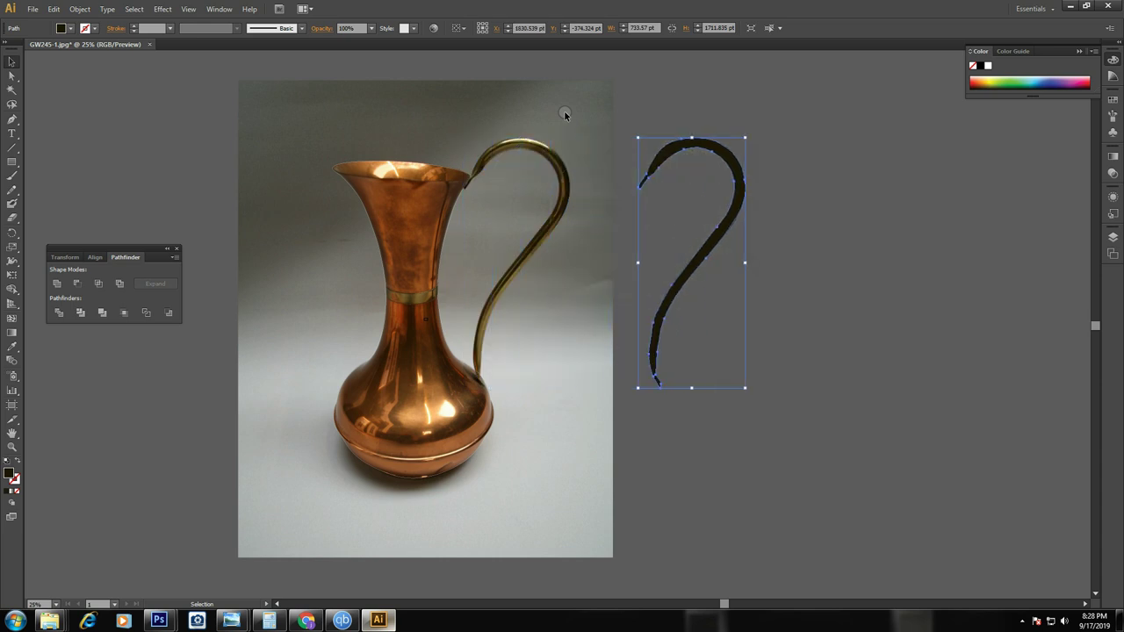
pyautogui.click(884, 174)
# Select the jug body outline and move it right beside the handle shape
pyautogui.click(449, 218)
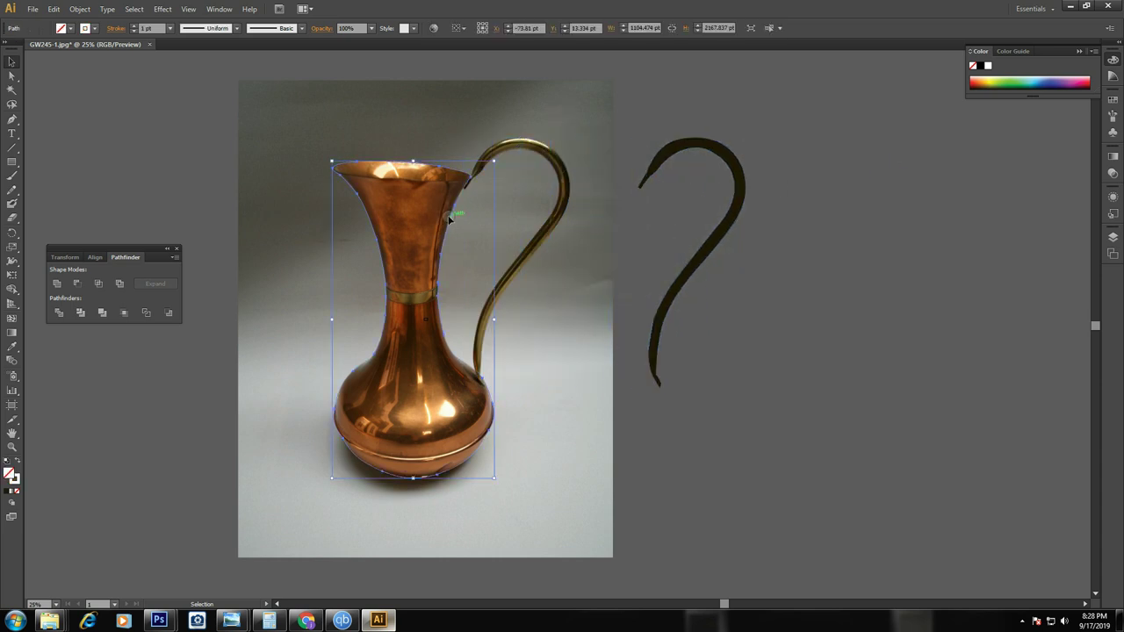
pyautogui.press('a')
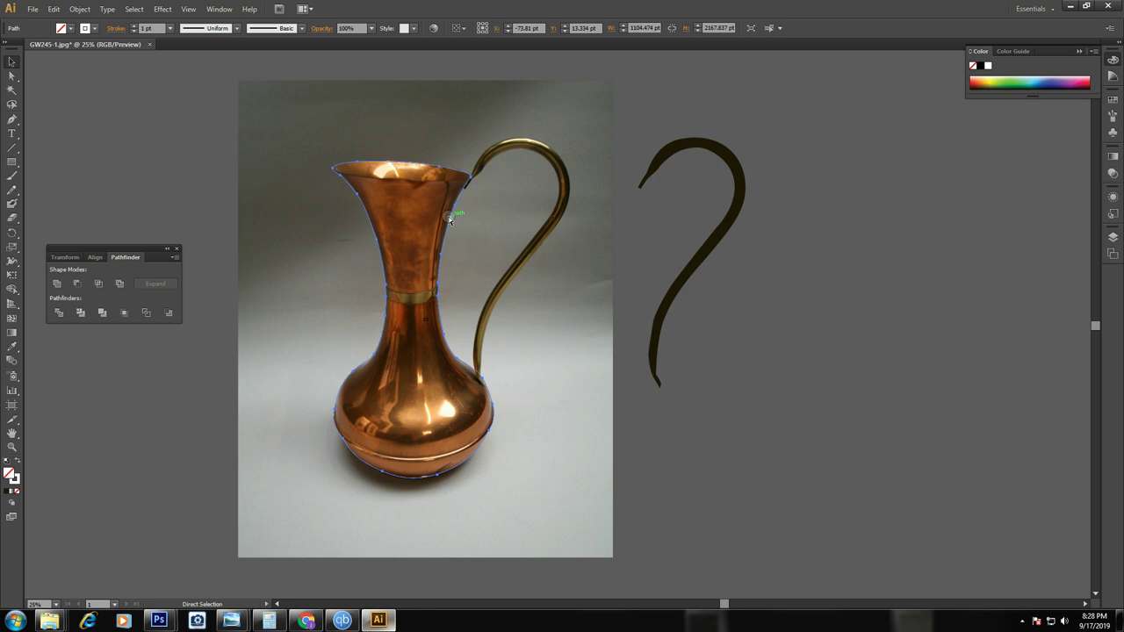
pyautogui.press('v')
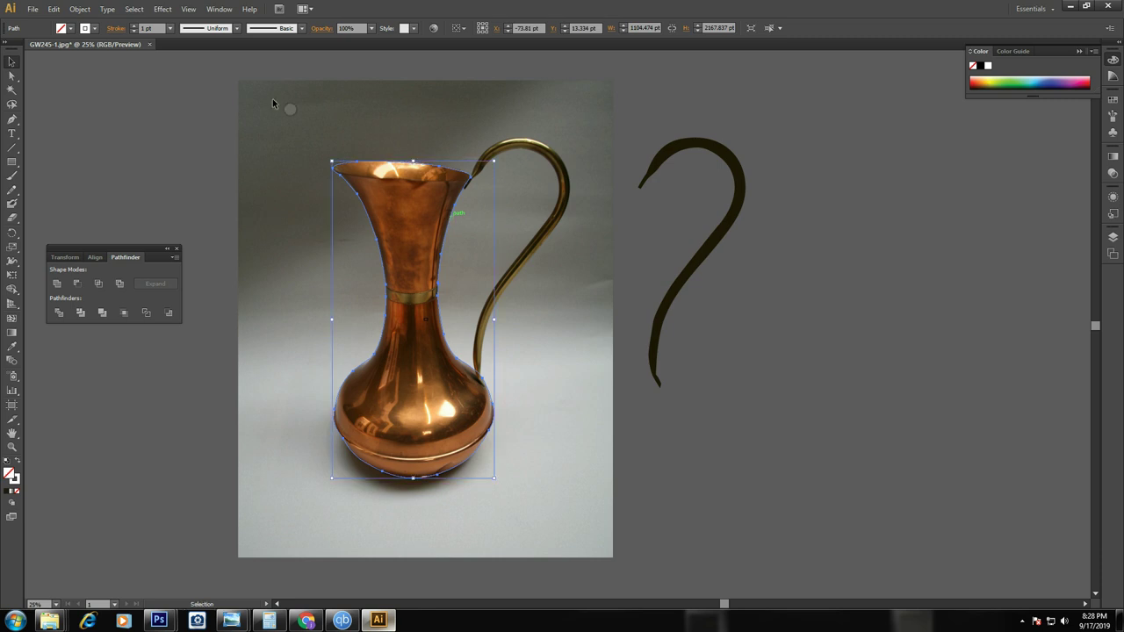
pyautogui.click(220, 149)
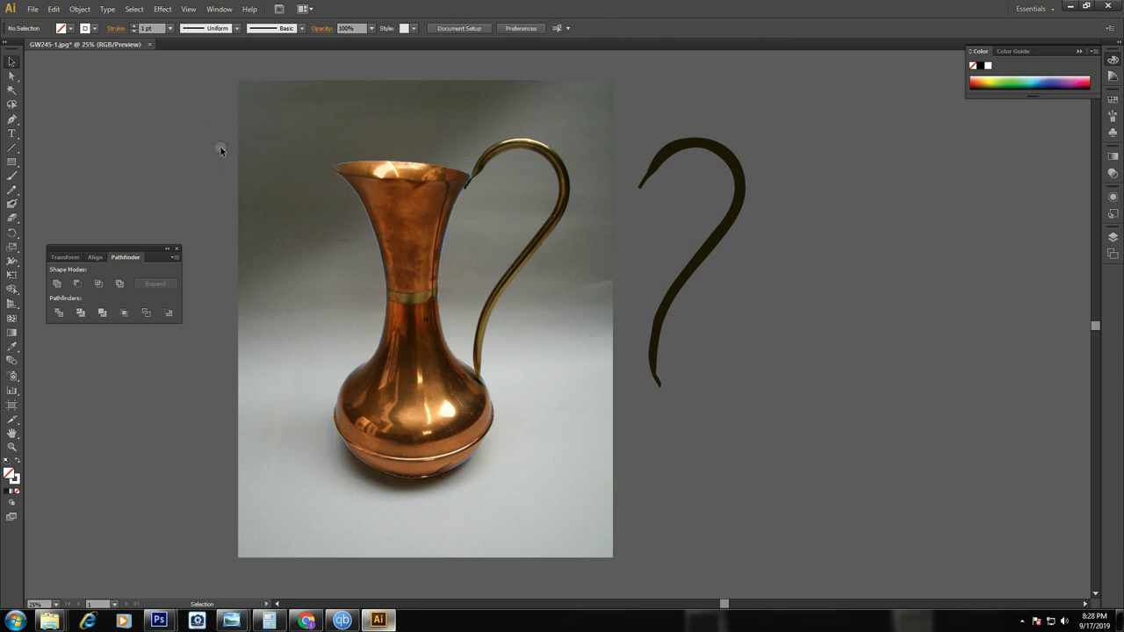
pyautogui.click(343, 166)
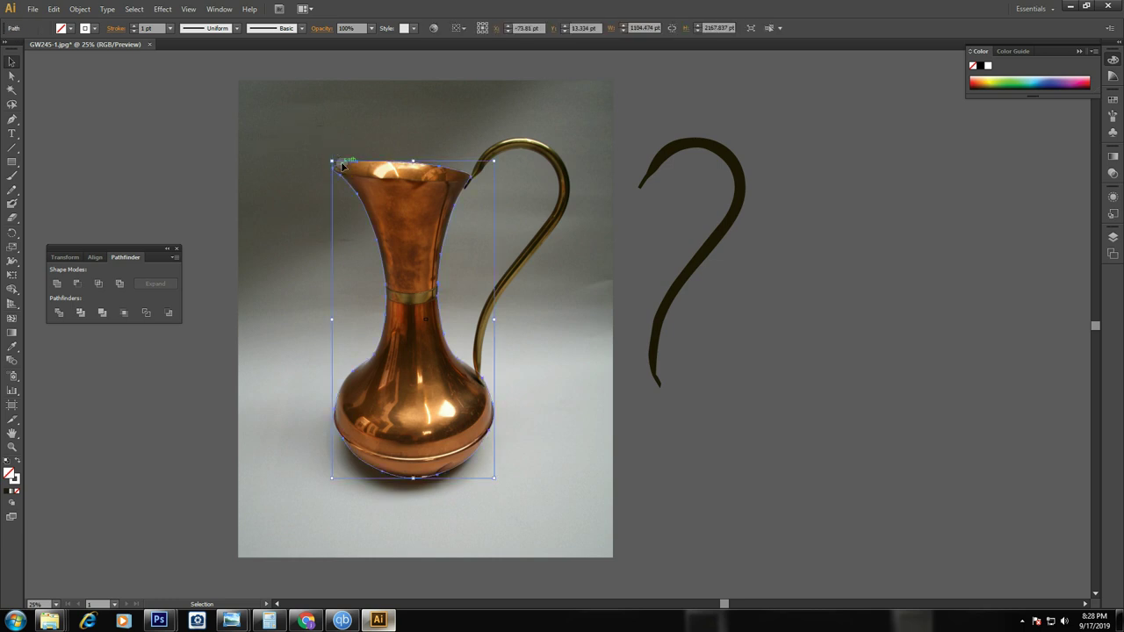
pyautogui.click(172, 86)
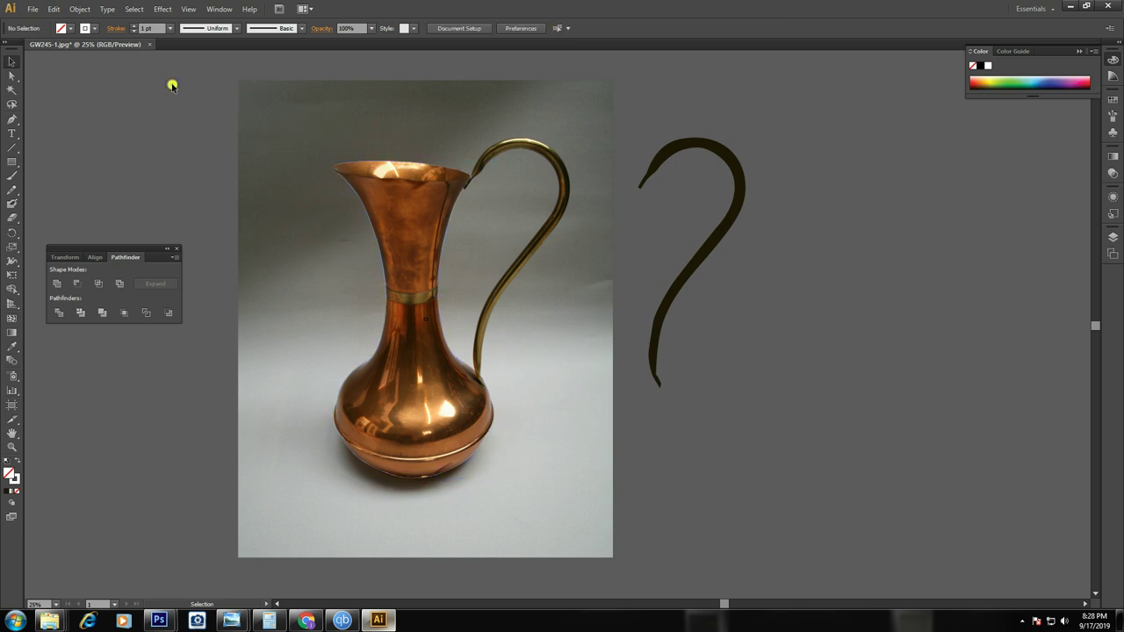
pyautogui.click(373, 163)
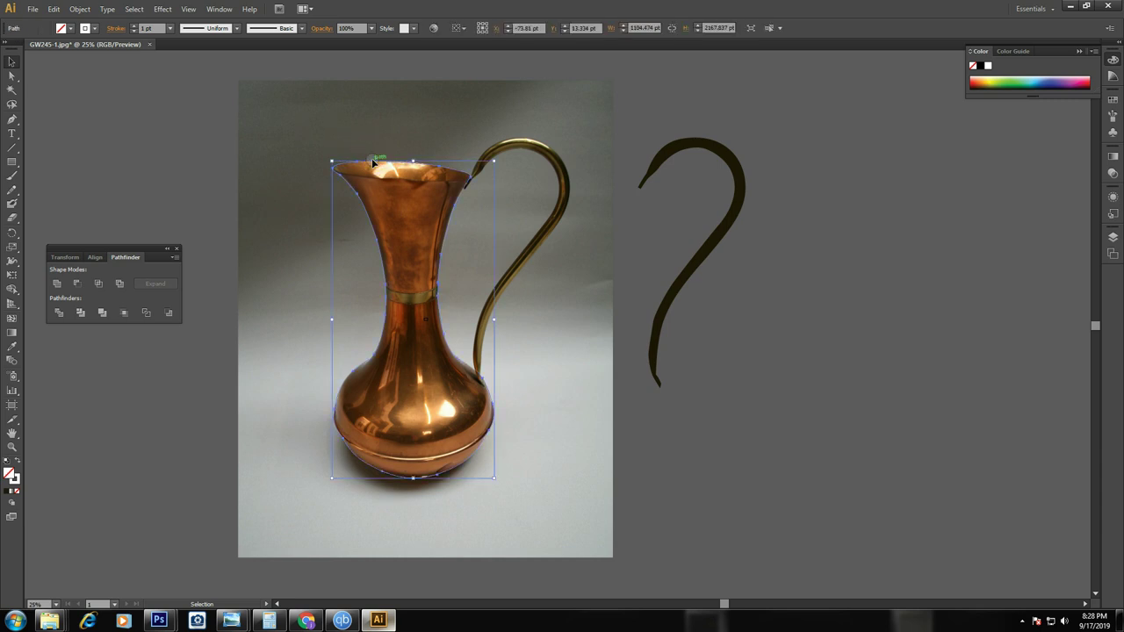
pyautogui.press('a')
pyautogui.press('v')
pyautogui.hotkey('shift', 'Right')
pyautogui.hotkey('shift', 'Right')
pyautogui.hotkey('shift', 'Right')
pyautogui.hotkey('shift', 'Right')
pyautogui.hotkey('shift', 'Right')
pyautogui.hotkey('shift', 'Right')
pyautogui.hotkey('shift', 'Right')
pyautogui.hotkey('shift', 'Right')
pyautogui.hotkey('shift', 'Right')
pyautogui.hotkey('shift', 'Right')
pyautogui.hotkey('shift', 'Right')
pyautogui.hotkey('shift', 'Right')
pyautogui.hotkey('shift', 'Right')
pyautogui.hotkey('shift', 'Right')
pyautogui.hotkey('shift', 'Right')
pyautogui.hotkey('shift', 'Right')
pyautogui.hotkey('shift', 'Right')
# Fill the body shape with copper brown sampled from the photo
pyautogui.press('i')
pyautogui.click(397, 189)
pyautogui.press('v')
pyautogui.click(987, 241)
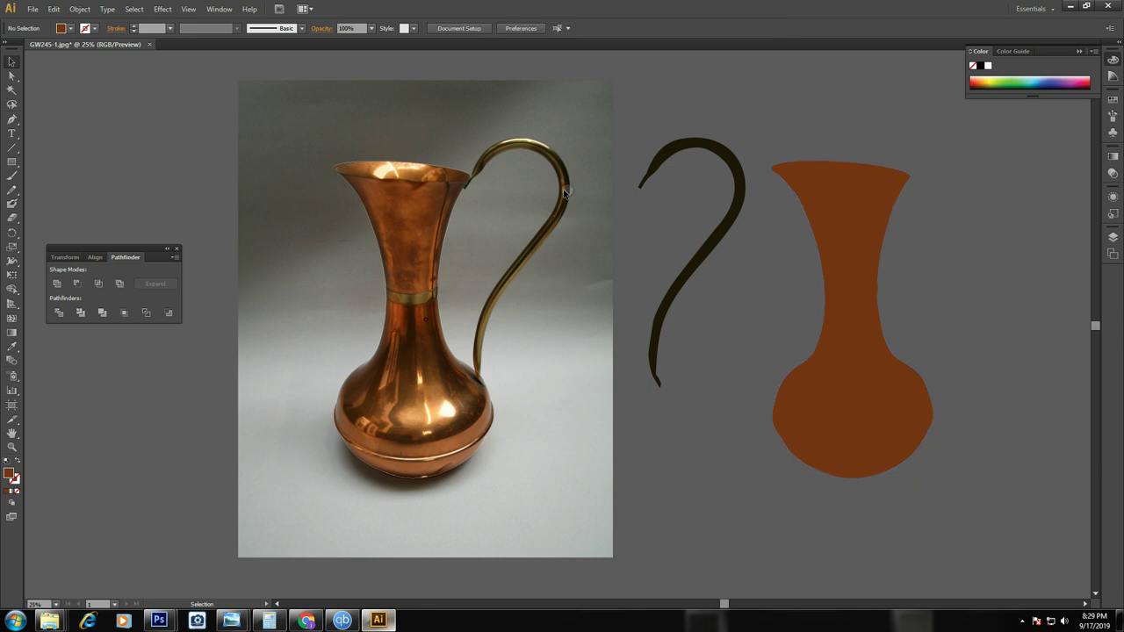
# Zoom in on the jug's rim and draw a curved Pen path across it
pyautogui.moveTo(298, 132); pyautogui.dragTo(592, 238)
pyautogui.press('Tab')
pyautogui.press('v')
pyautogui.click(252, 214)
pyautogui.click(396, 134)
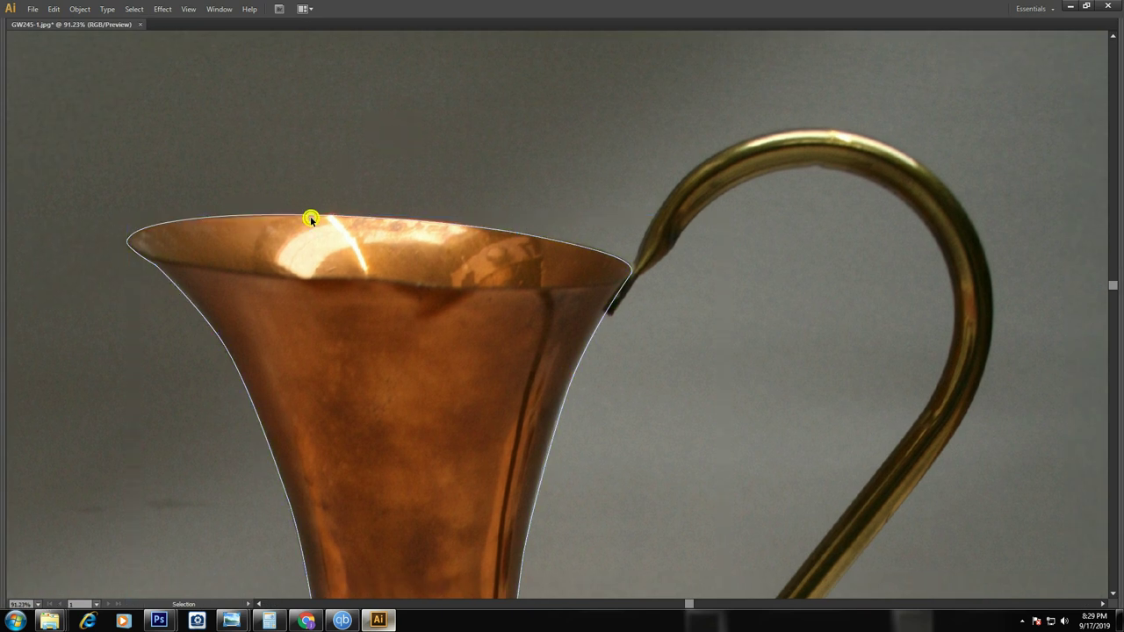
pyautogui.press('Tab')
pyautogui.moveTo(317, 238); pyautogui.dragTo(436, 167)
pyautogui.press('p')
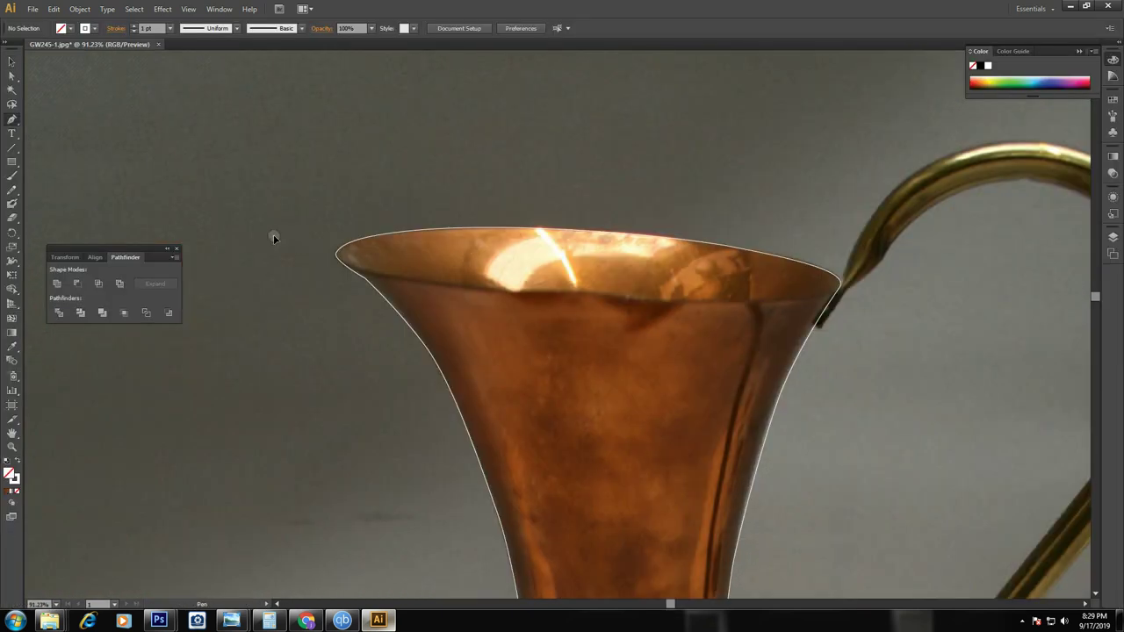
pyautogui.click(274, 236)
pyautogui.moveTo(525, 291); pyautogui.dragTo(725, 297)
pyautogui.moveTo(876, 270); pyautogui.dragTo(951, 219)
pyautogui.press('v')
pyautogui.click(899, 359)
# Try a Pathfinder Exclude on the curve and rim, undo it, and delete the leftover sliver
pyautogui.click(768, 254)
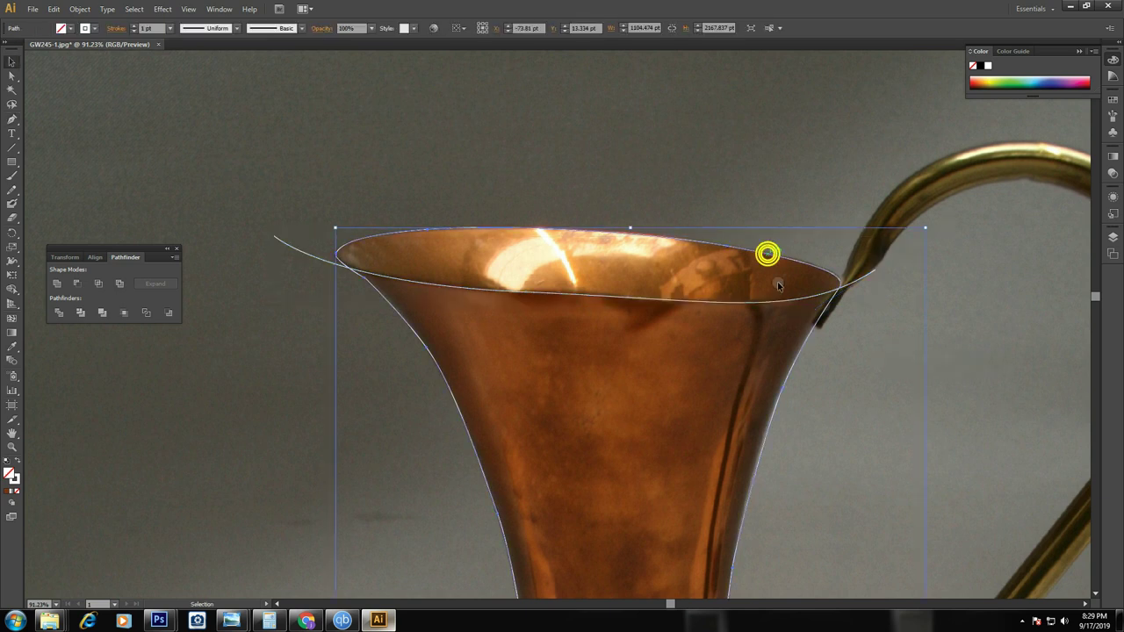
pyautogui.keyDown('shift'); pyautogui.click(801, 299); pyautogui.keyUp('shift')
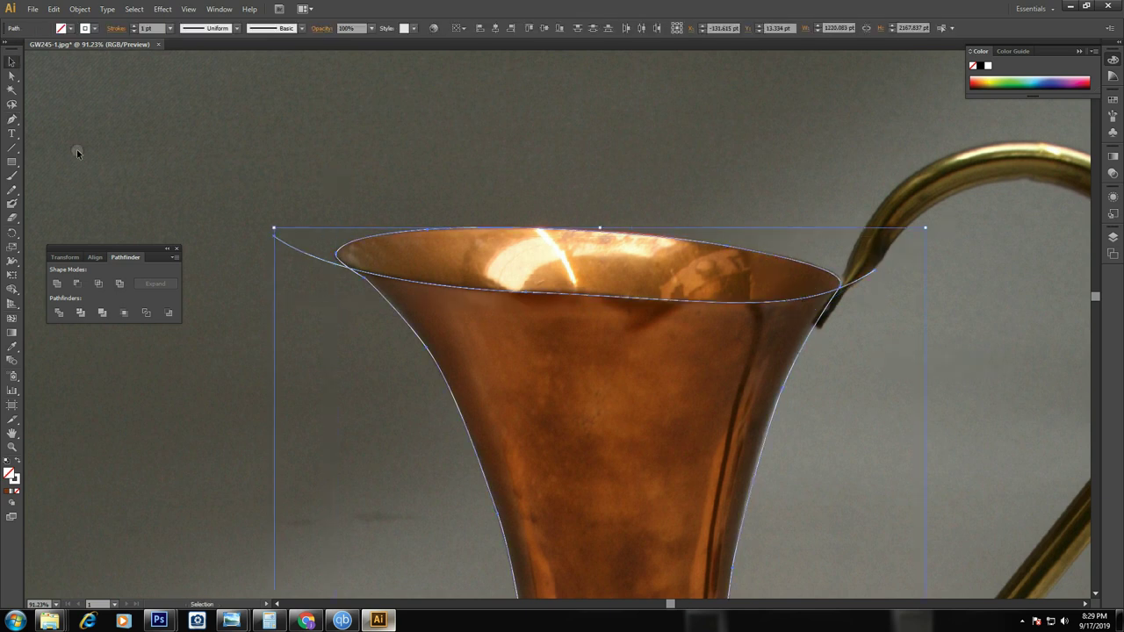
pyautogui.click(102, 286)
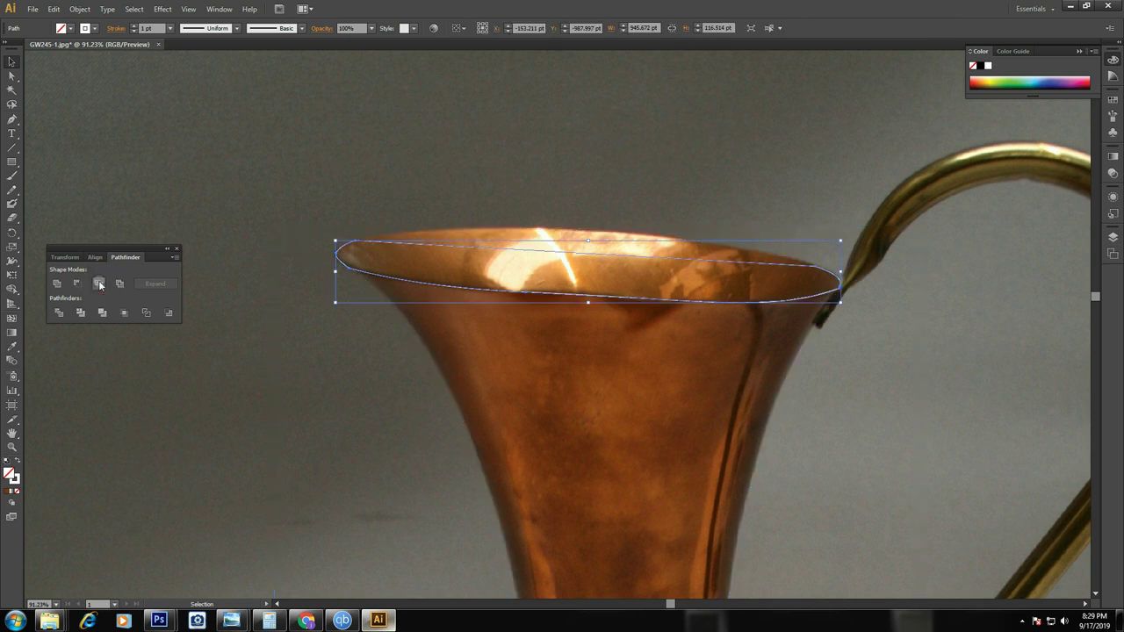
pyautogui.rightClick(501, 275)
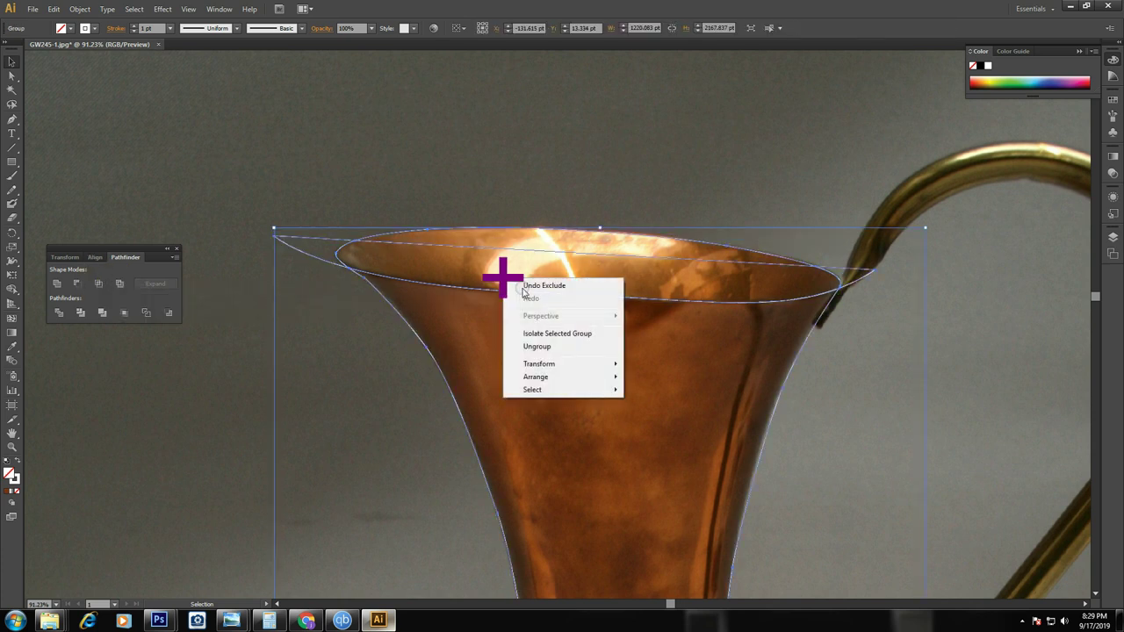
pyautogui.click(553, 346)
pyautogui.click(584, 138)
pyautogui.click(304, 253)
pyautogui.press('Delete')
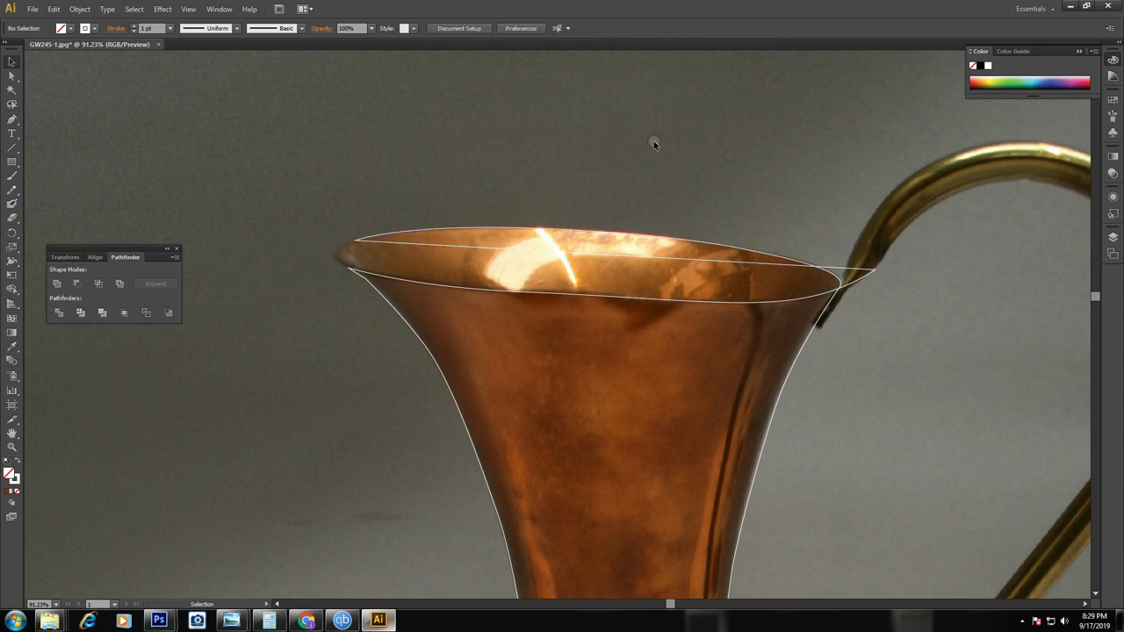
# Select the curve and rim outline together and split them with Pathfinder Divide
pyautogui.press('a')
pyautogui.click(367, 246)
pyautogui.press('v')
pyautogui.click(317, 207)
pyautogui.moveTo(379, 292); pyautogui.dragTo(379, 292)
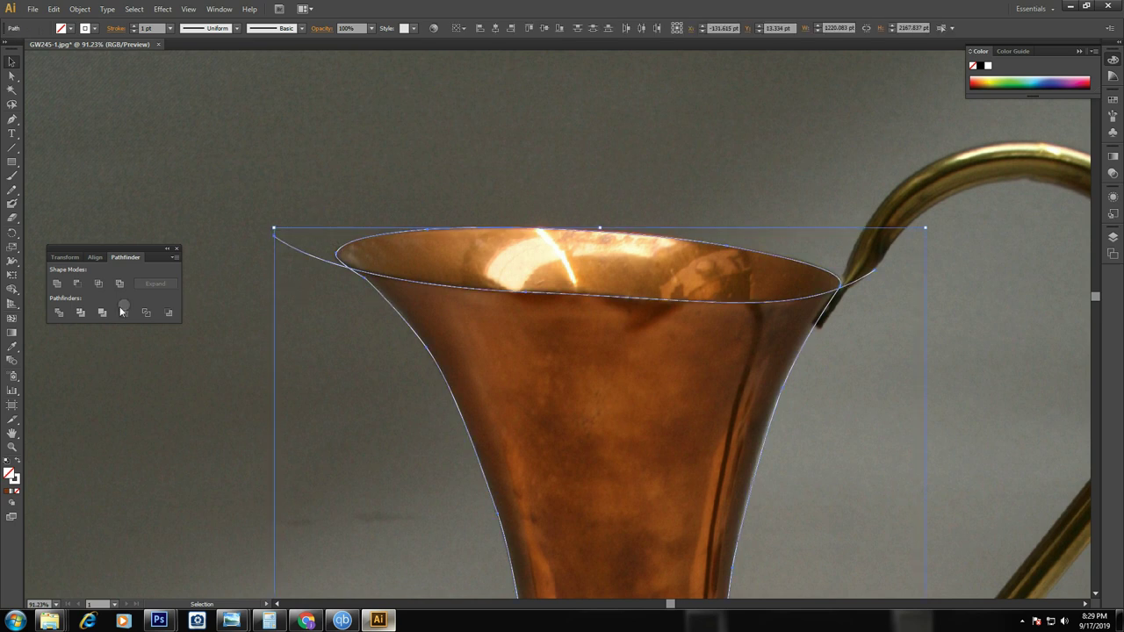
pyautogui.click(77, 286)
pyautogui.click(118, 283)
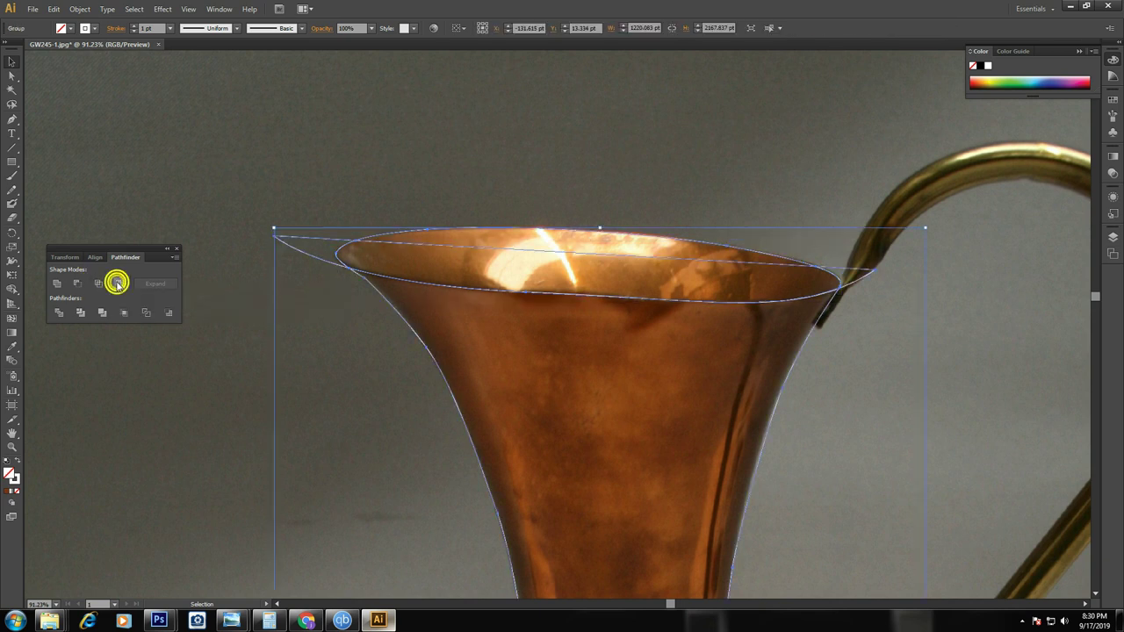
pyautogui.click(58, 313)
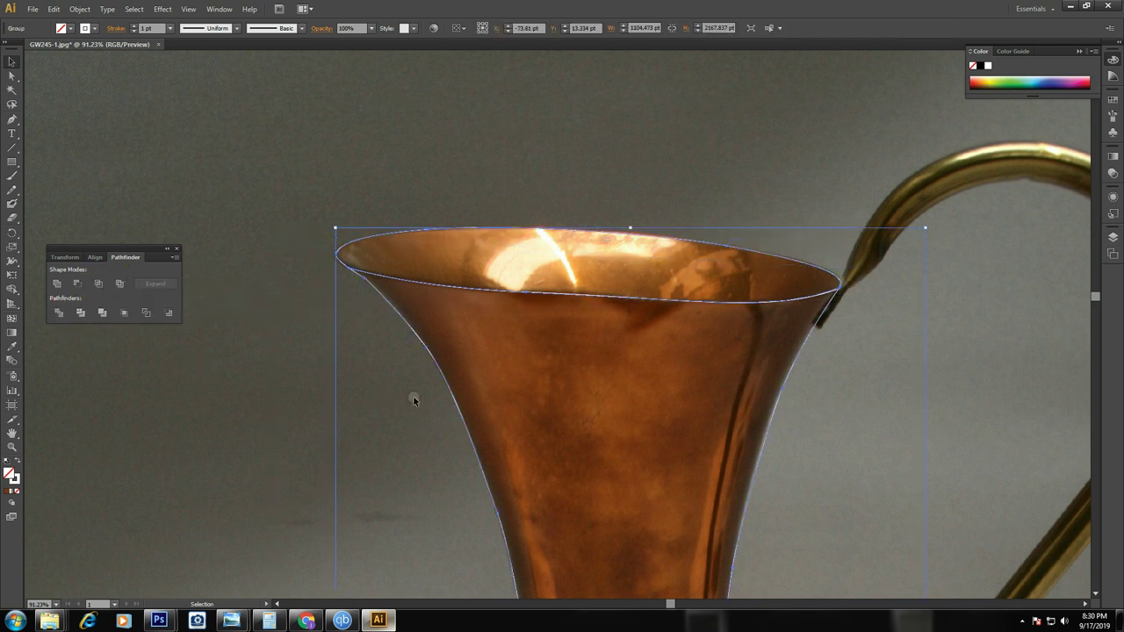
pyautogui.click(375, 405)
# Ungroup the divided pieces and fill the top ellipse with the photo's rim colour
pyautogui.click(471, 227)
pyautogui.rightClick(470, 226)
pyautogui.click(497, 298)
pyautogui.click(451, 226)
pyautogui.press('i')
pyautogui.click(460, 248)
# Nudge the lighter copper ellipse right onto the traced vase's opening
pyautogui.hotkey('ctrl', '-')
pyautogui.hotkey('ctrl', '-')
pyautogui.hotkey('ctrl', '-')
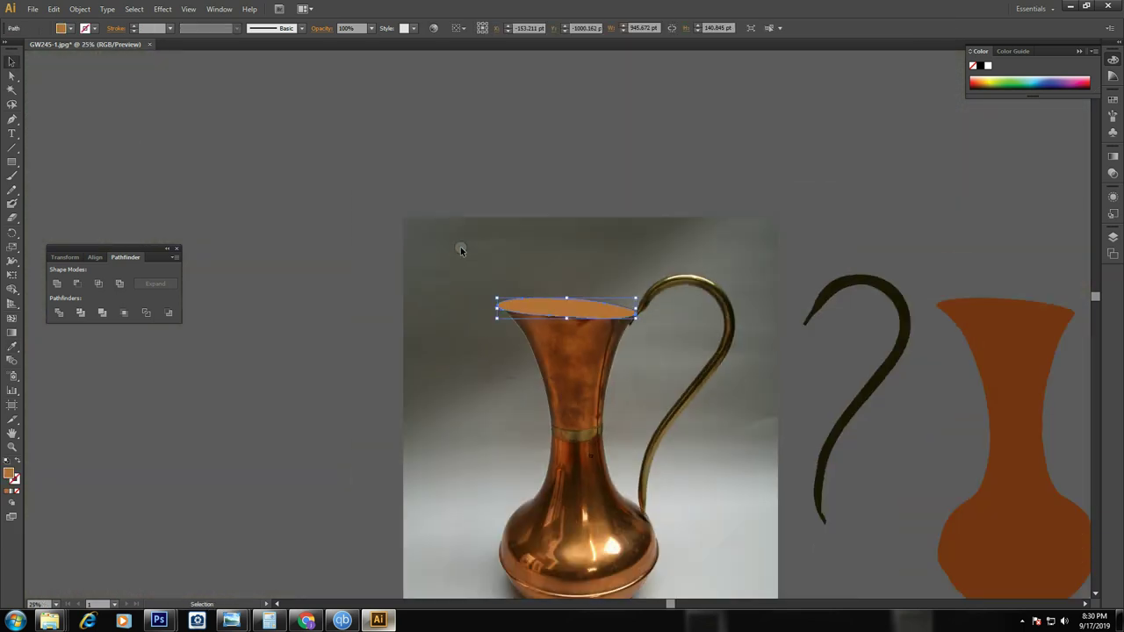
pyautogui.moveTo(775, 190); pyautogui.dragTo(674, 155)
pyautogui.hotkey('shift', 'Right')
pyautogui.hotkey('shift', 'Right')
pyautogui.hotkey('shift', 'Right')
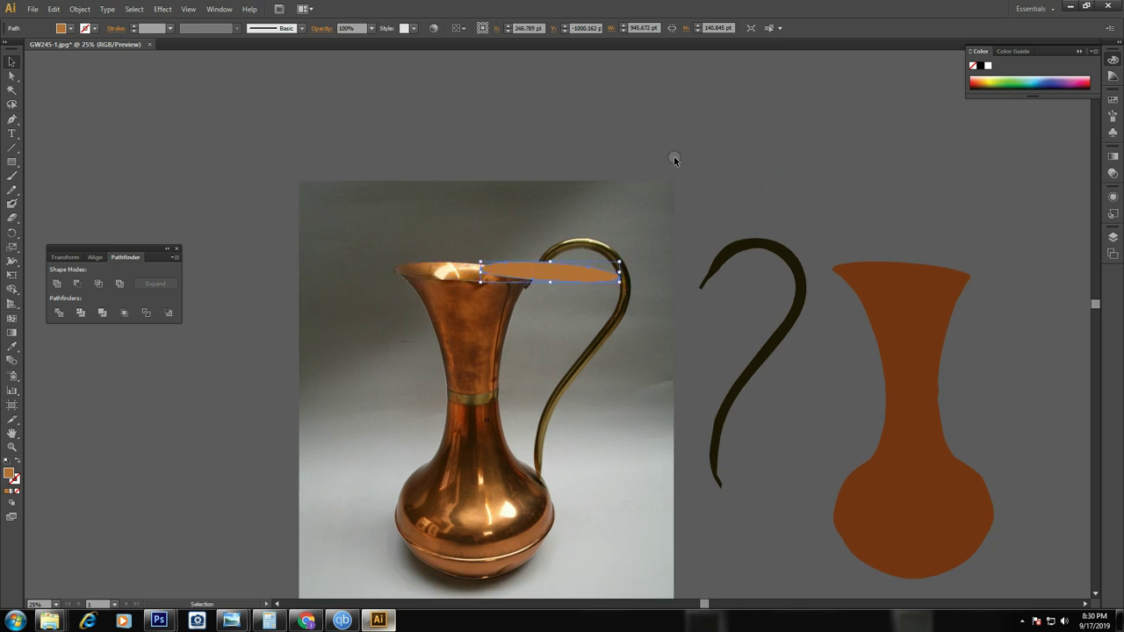
pyautogui.hotkey('shift', 'Right')
pyautogui.hotkey('shift', 'Right')
pyautogui.hotkey('shift', 'Right')
pyautogui.hotkey('shift', 'Right')
pyautogui.hotkey('shift', 'Right')
pyautogui.hotkey('shift', 'Right')
pyautogui.hotkey('shift', 'Right')
pyautogui.hotkey('shift', 'Right')
pyautogui.hotkey('shift', 'Right')
pyautogui.hotkey('shift', 'Right')
pyautogui.hotkey('shift', 'Right')
pyautogui.hotkey('shift', 'Right')
pyautogui.hotkey('shift', 'Right')
pyautogui.hotkey('shift', 'Right')
pyautogui.hotkey('shift', 'Right')
pyautogui.hotkey('shift', 'Right')
pyautogui.hotkey('shift', 'Right')
pyautogui.hotkey('shift', 'Right')
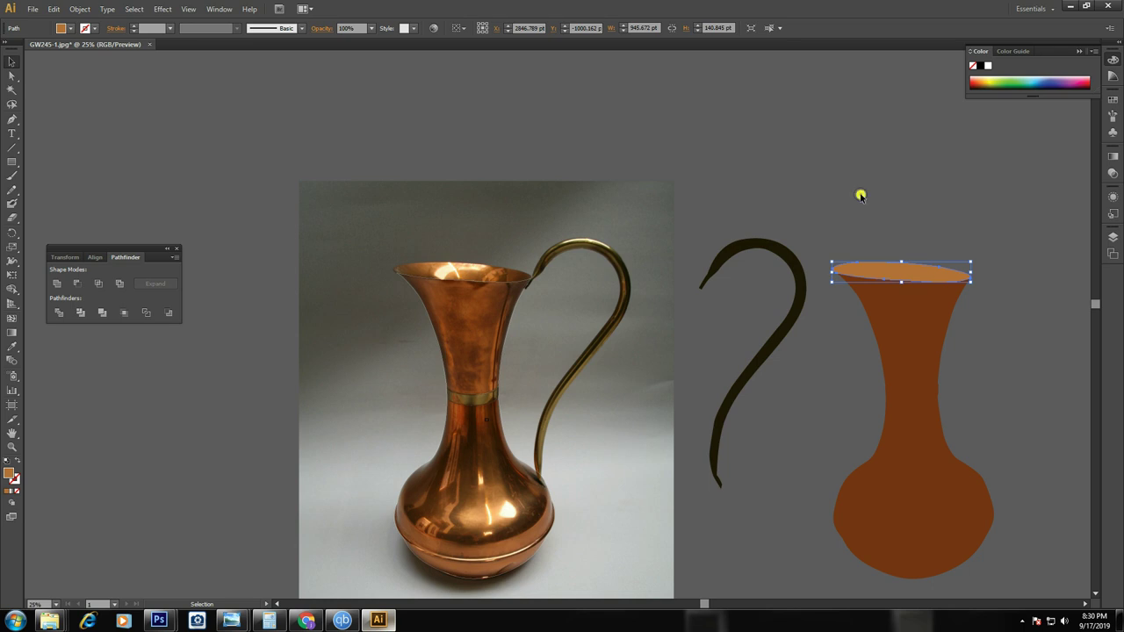
pyautogui.click(861, 195)
# Trace the band's top edge as an unfilled Pen path and reshape its right corner
pyautogui.scroll(5, 422, 220)
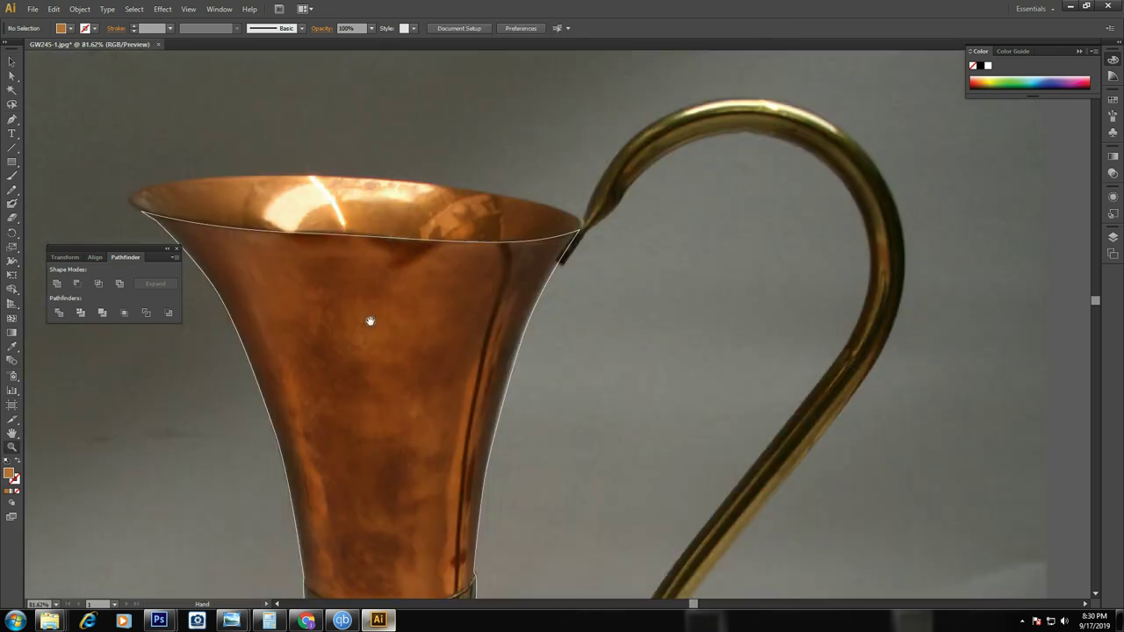
pyautogui.scroll(-3, 437, 281)
pyautogui.scroll(5, 722, 288)
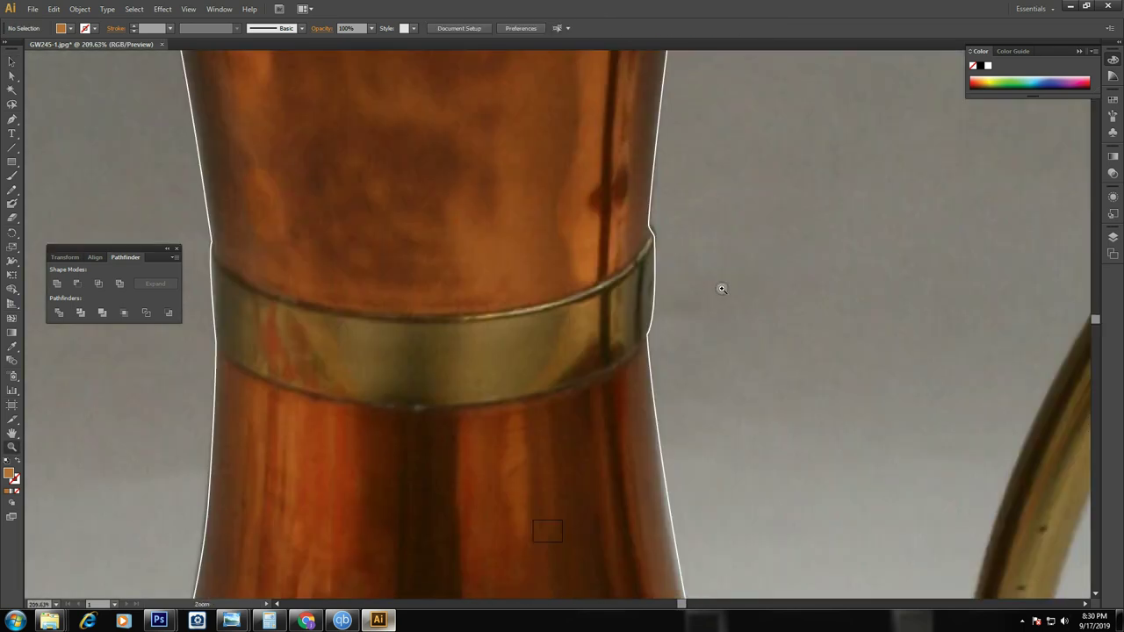
pyautogui.press('p')
pyautogui.click(211, 242)
pyautogui.moveTo(312, 303); pyautogui.dragTo(456, 332)
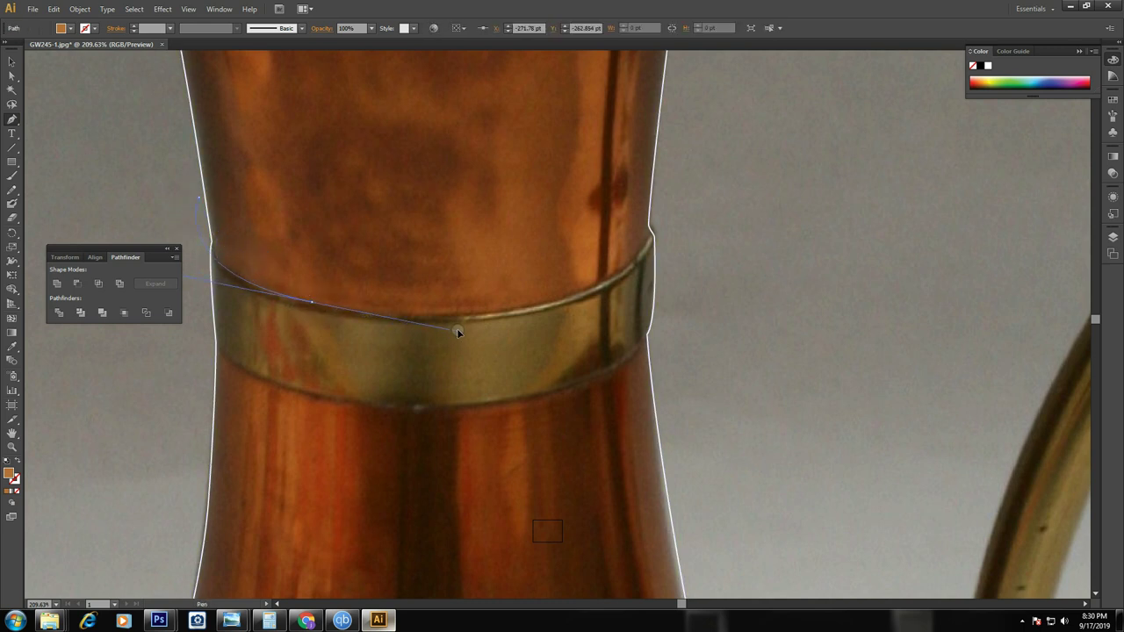
pyautogui.moveTo(613, 275); pyautogui.dragTo(682, 233)
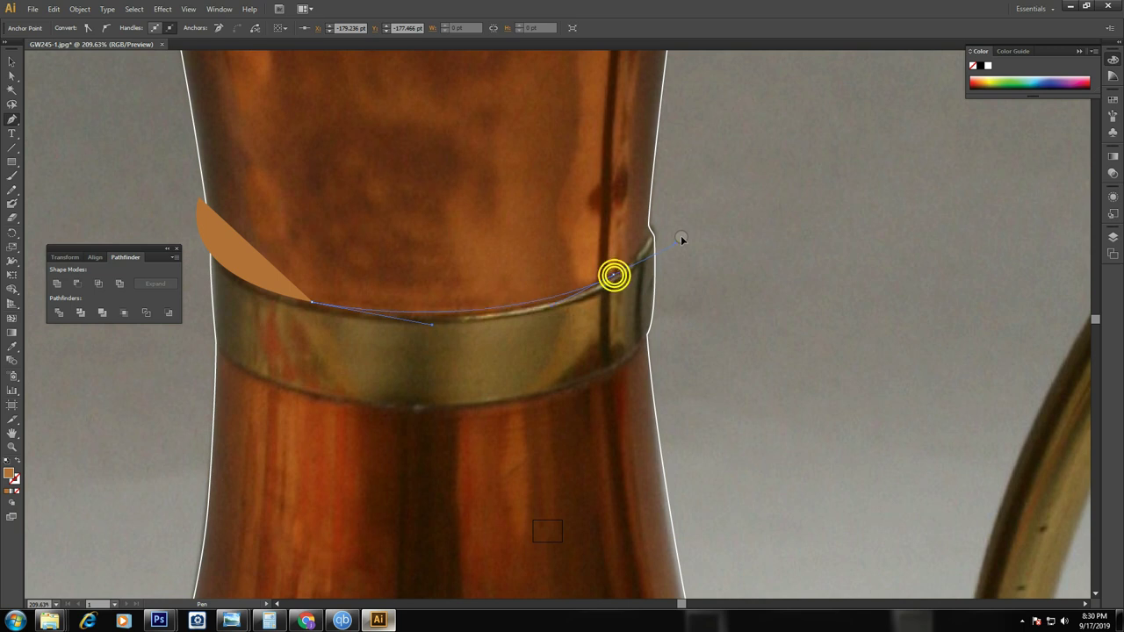
pyautogui.click(662, 202)
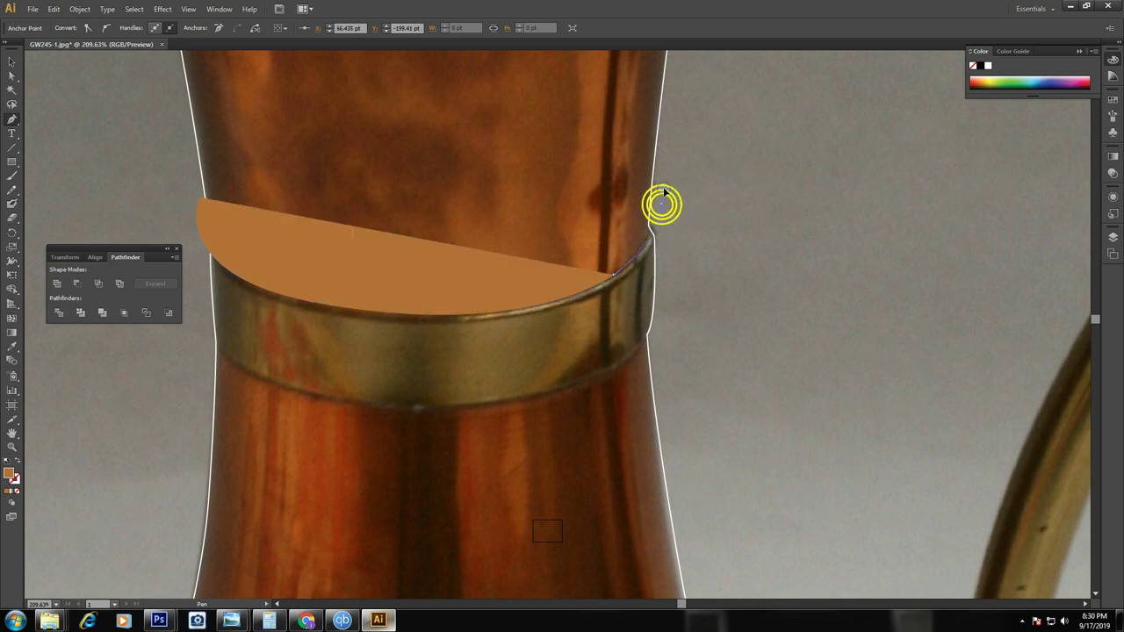
pyautogui.press('/')
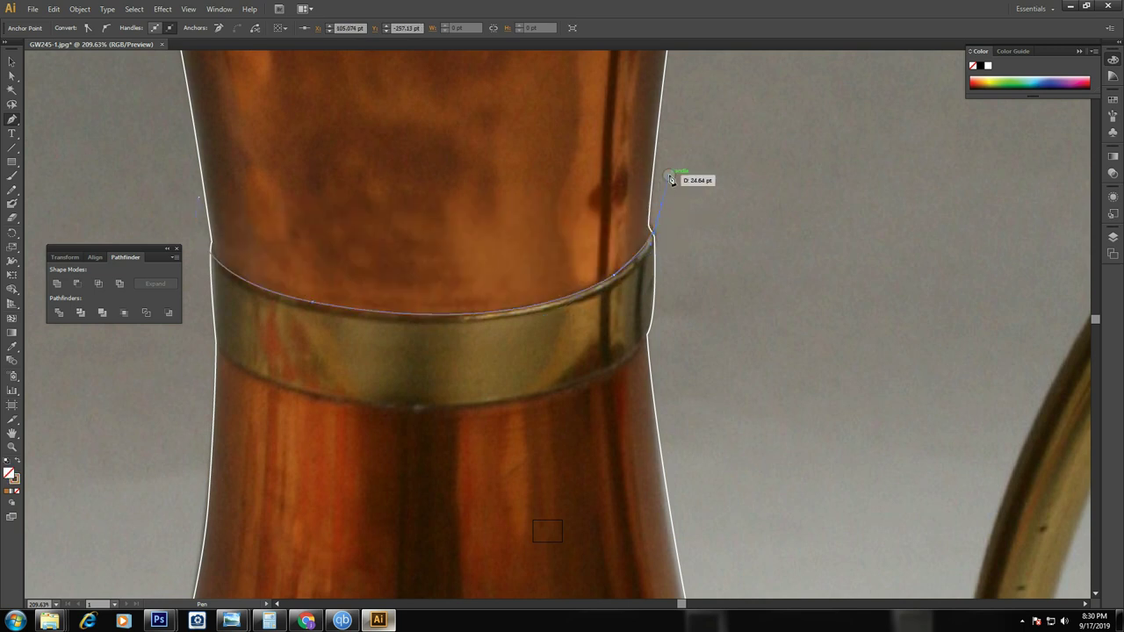
pyautogui.press('v')
pyautogui.press('a')
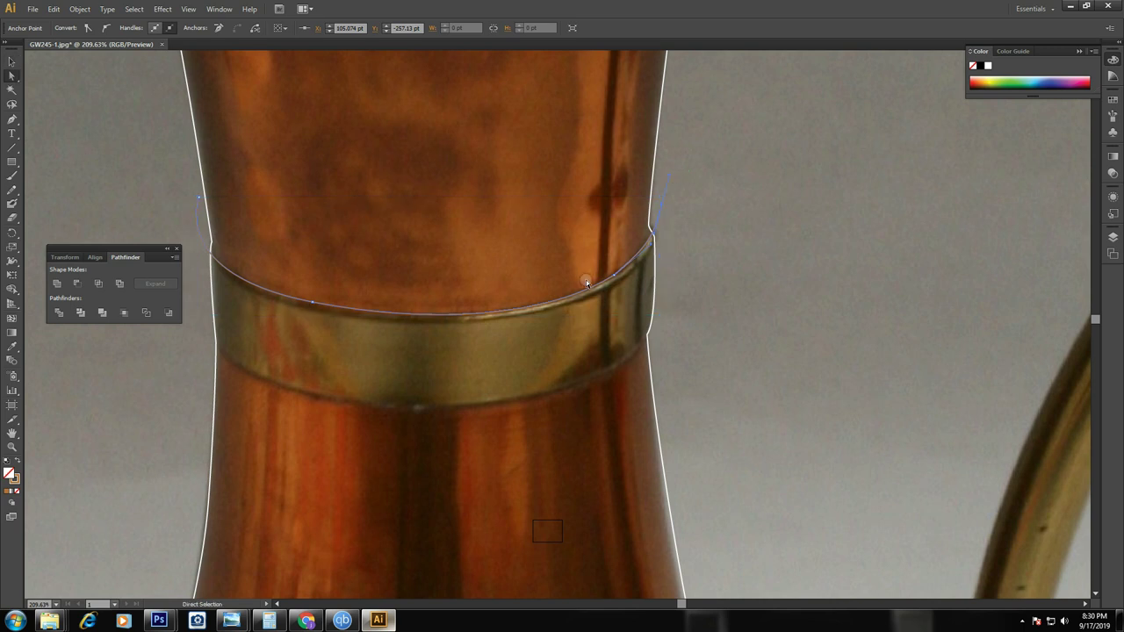
pyautogui.click(626, 274)
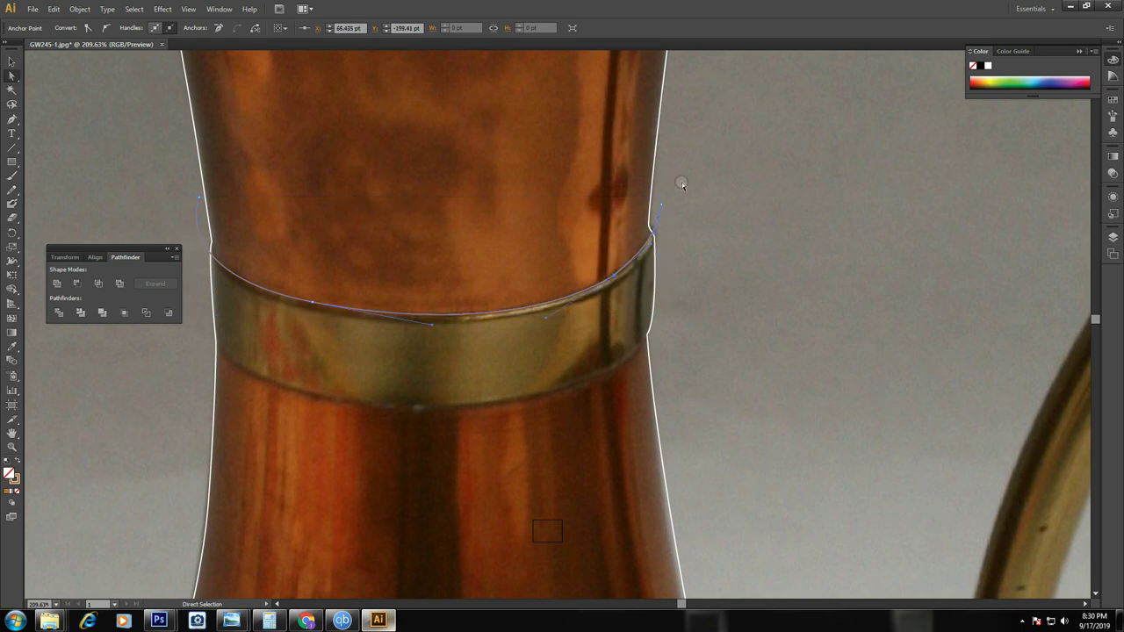
pyautogui.click(654, 238)
pyautogui.moveTo(661, 204)
pyautogui.mouseDown()
pyautogui.moveTo(692, 174)
pyautogui.moveTo(695, 142)
pyautogui.mouseUp()
pyautogui.click(808, 156)
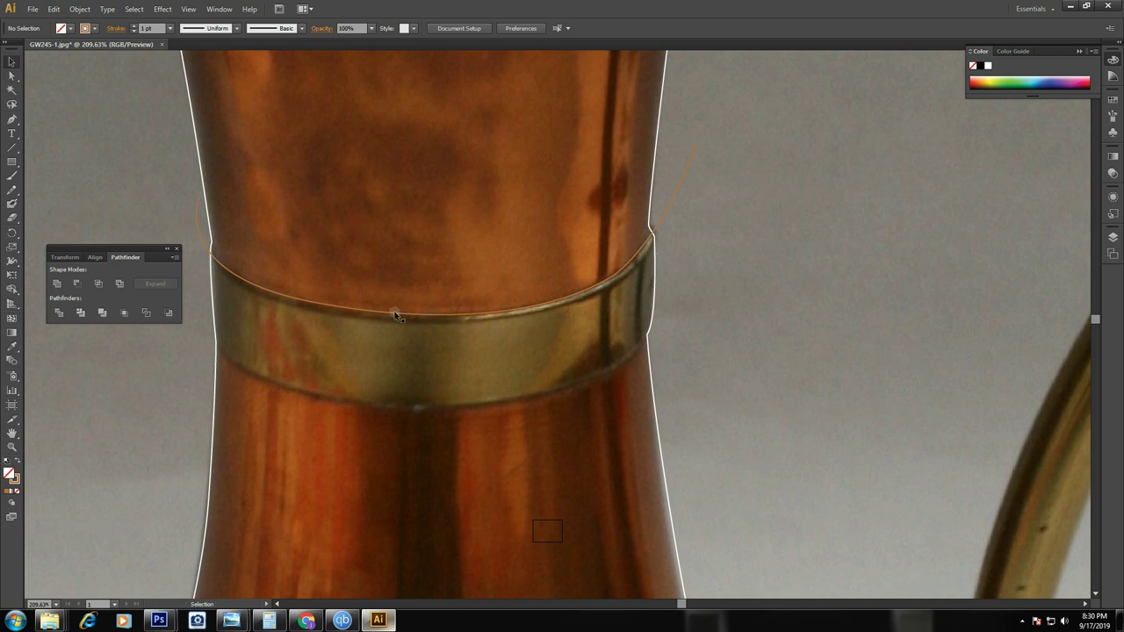
# Trace the band's bottom edge, then Divide and ungroup the band outlines
pyautogui.click(203, 322)
pyautogui.moveTo(449, 406); pyautogui.dragTo(667, 403)
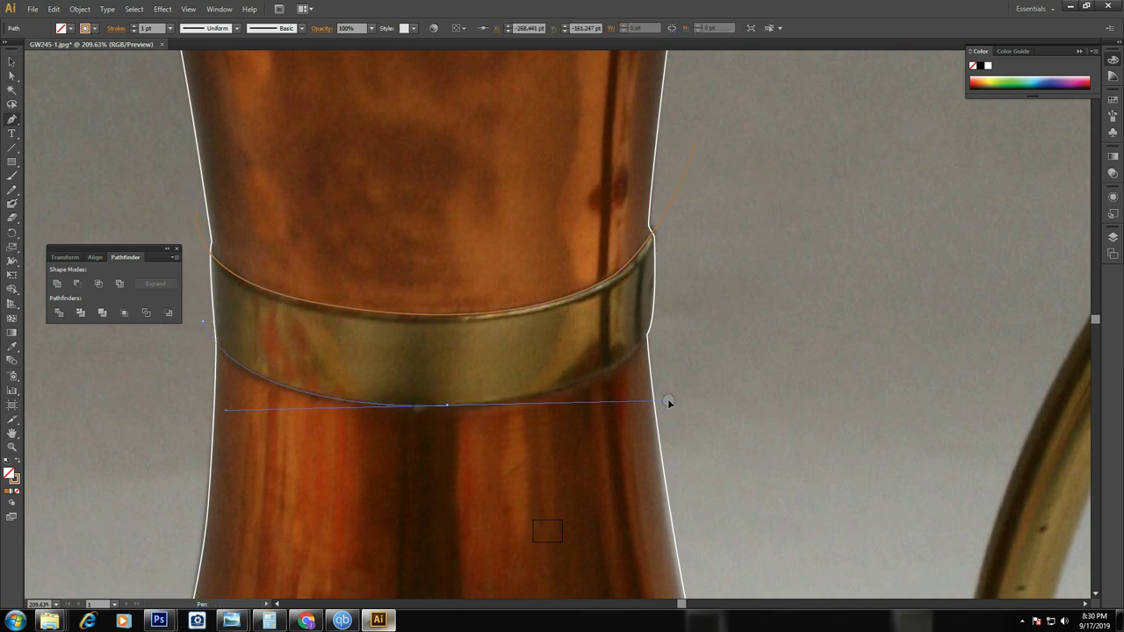
pyautogui.moveTo(675, 296); pyautogui.dragTo(710, 240)
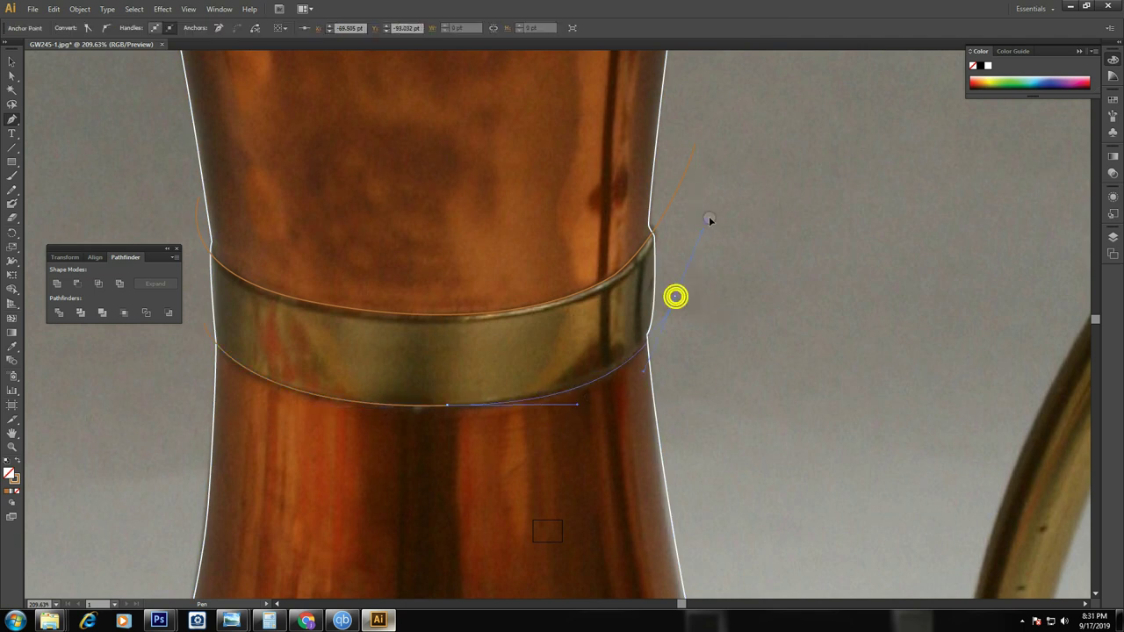
pyautogui.keyDown('ctrl'); pyautogui.click(794, 320); pyautogui.keyUp('ctrl')
pyautogui.moveTo(627, 217); pyautogui.dragTo(660, 232)
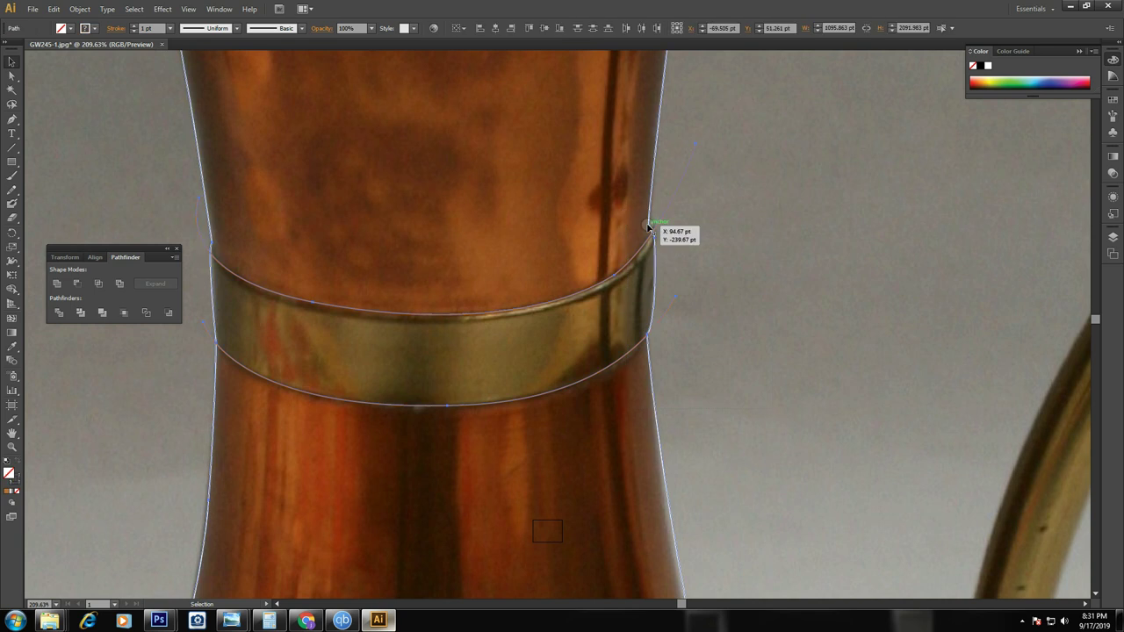
pyautogui.click(62, 312)
pyautogui.rightClick(694, 334)
pyautogui.click(725, 396)
pyautogui.click(768, 330)
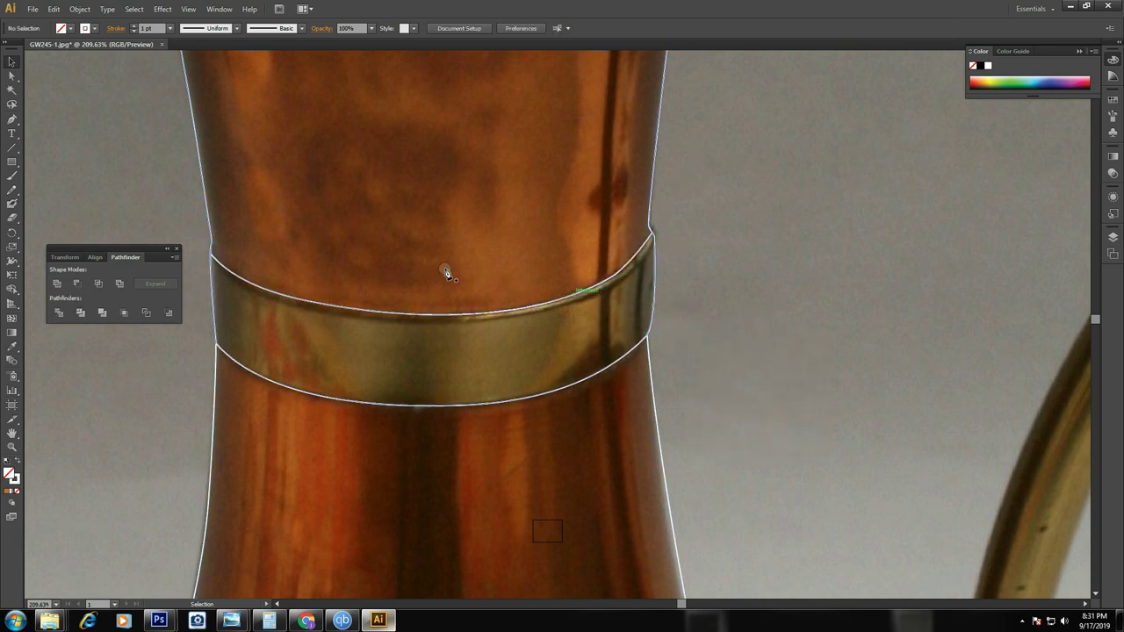
# Draw another curved Pen path across the band's top edge
pyautogui.press('p')
pyautogui.press('Tab')
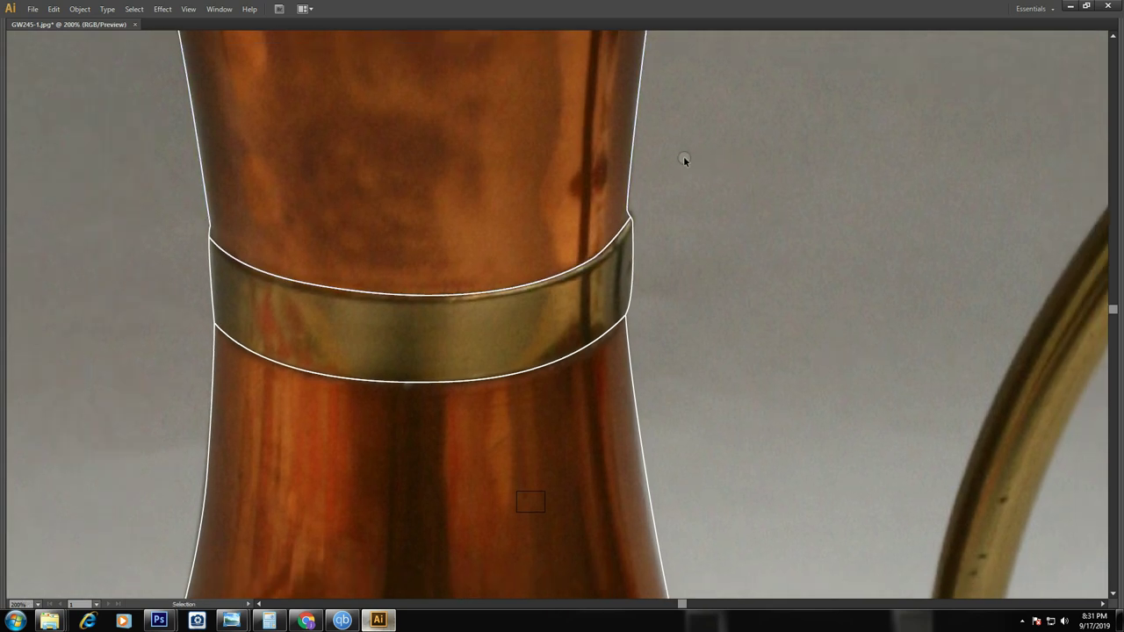
pyautogui.scroll(-5, 684, 155)
pyautogui.scroll(4, 404, 233)
pyautogui.moveTo(369, 381); pyautogui.dragTo(575, 380)
pyautogui.click(236, 302)
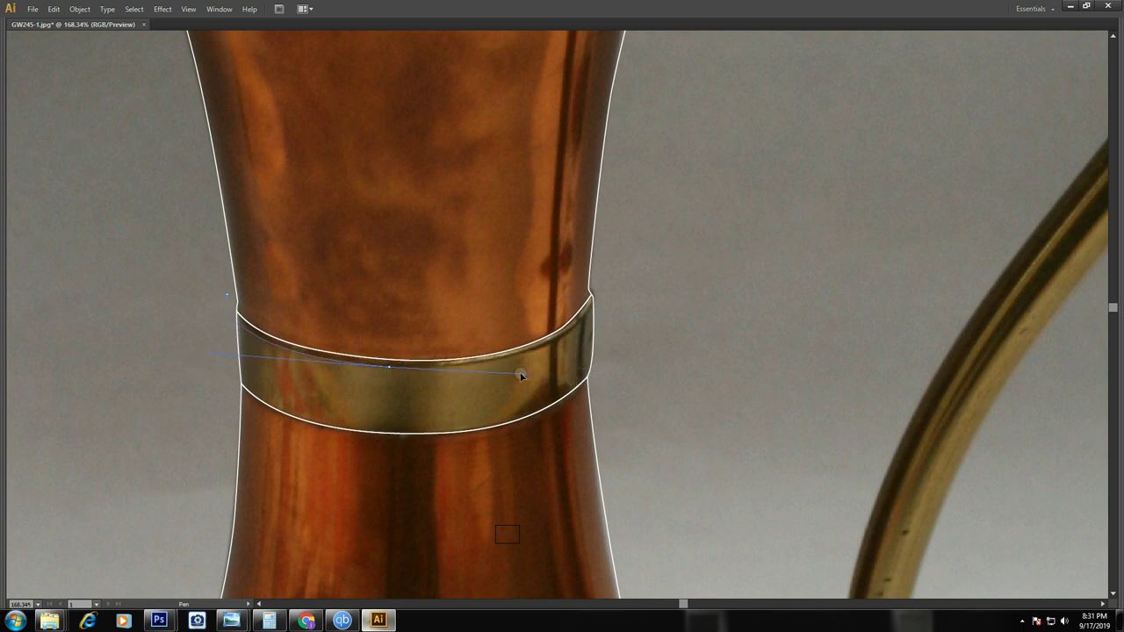
pyautogui.moveTo(608, 273); pyautogui.dragTo(631, 214)
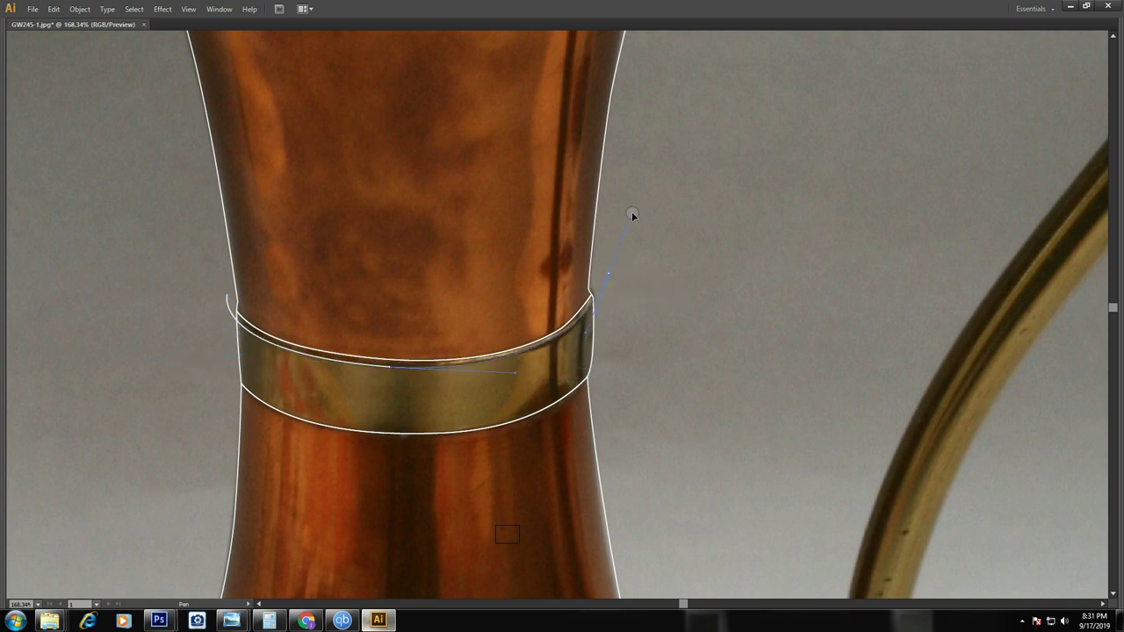
pyautogui.press('v')
pyautogui.click(683, 339)
# Divide the band with the new curve and ungroup the resulting pieces
pyautogui.click(528, 356)
pyautogui.keyDown('shift'); pyautogui.click(525, 351); pyautogui.keyUp('shift')
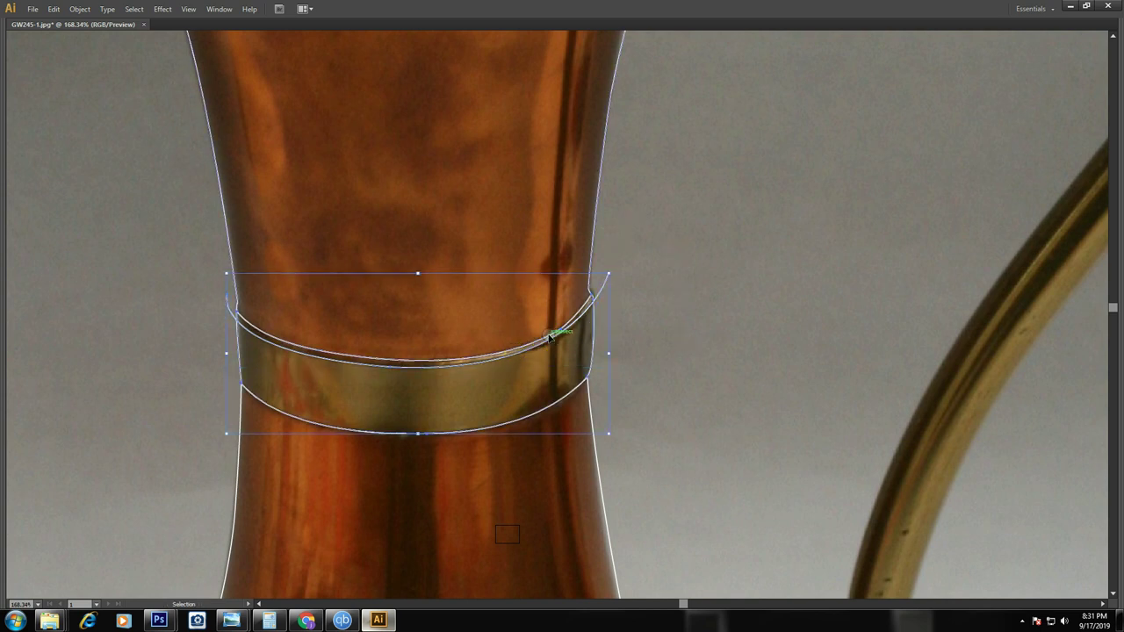
pyautogui.press('Tab')
pyautogui.click(58, 313)
pyautogui.press('Tab')
pyautogui.rightClick(583, 311)
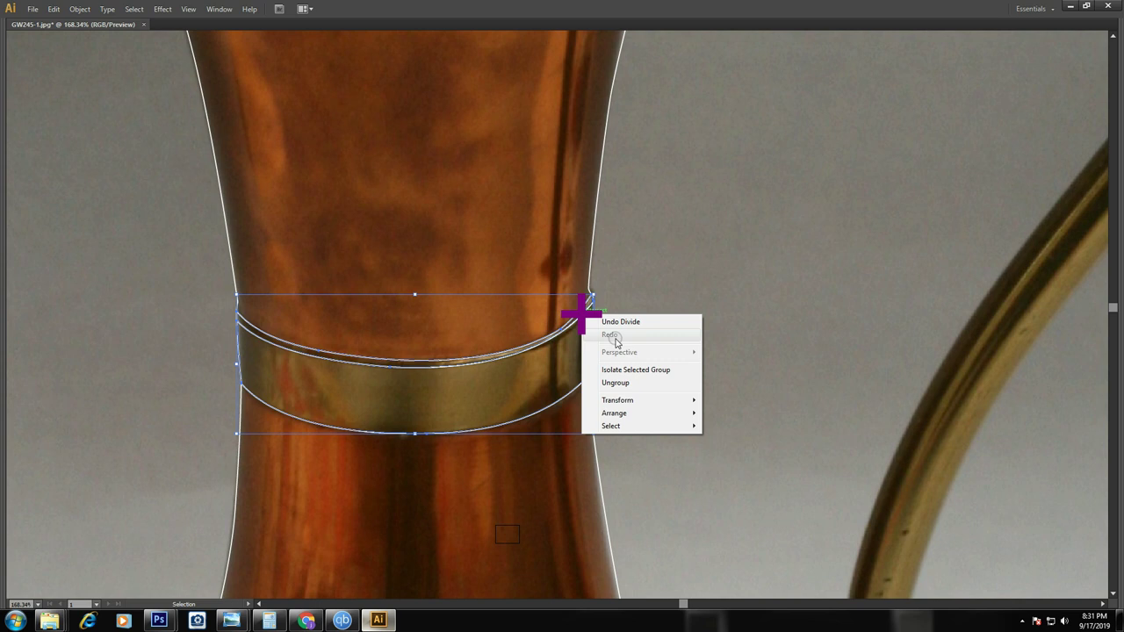
pyautogui.click(673, 326)
# Fill the band's top sliver with a sampled photo colour and nudge it toward the vase
pyautogui.click(562, 331)
pyautogui.press('i')
pyautogui.click(360, 358)
pyautogui.press('v')
pyautogui.click(852, 249)
pyautogui.hotkey('ctrl', '1')
pyautogui.click(508, 343)
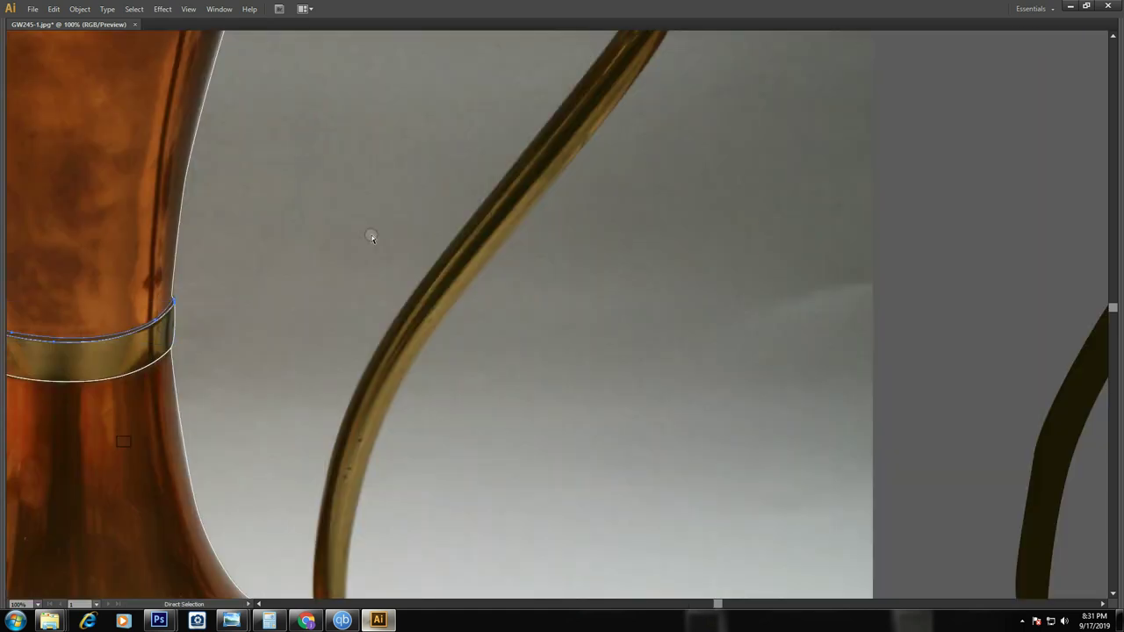
pyautogui.hotkey('ctrl', '0')
pyautogui.hotkey('shift', 'Right')
pyautogui.hotkey('shift', 'Right')
pyautogui.hotkey('shift', 'Right')
pyautogui.hotkey('shift', 'Right')
pyautogui.hotkey('shift', 'Right')
pyautogui.hotkey('shift', 'Right')
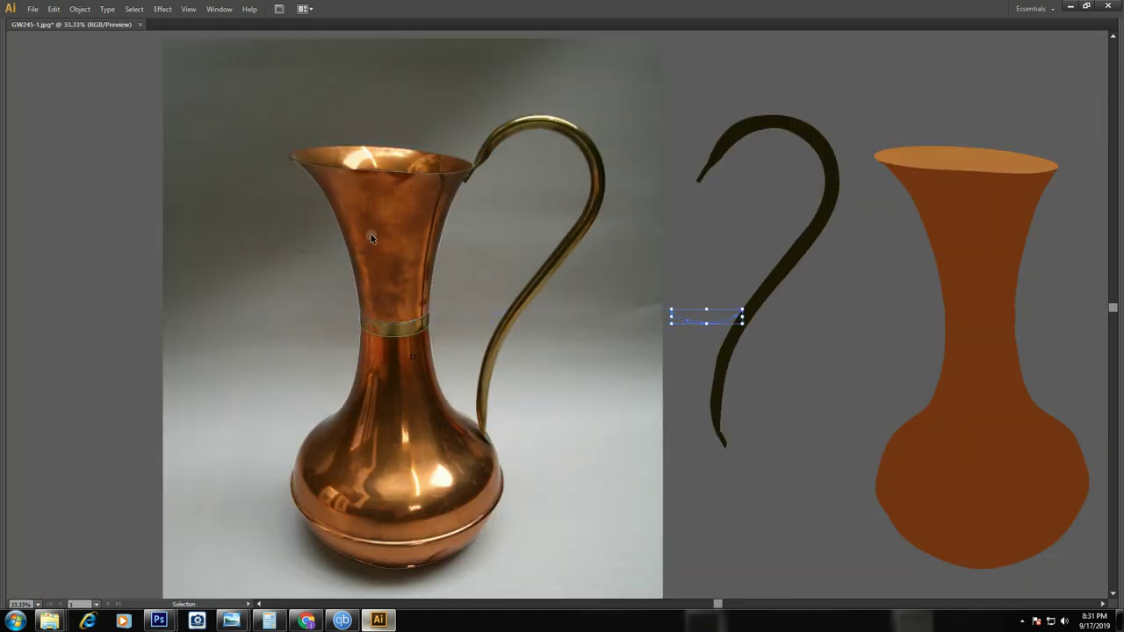
pyautogui.hotkey('shift', 'Right')
pyautogui.hotkey('shift', 'Right')
pyautogui.hotkey('shift', 'Right')
pyautogui.hotkey('shift', 'Right')
pyautogui.hotkey('shift', 'Right')
pyautogui.hotkey('shift', 'Right')
pyautogui.hotkey('shift', 'Right')
pyautogui.hotkey('shift', 'Right')
pyautogui.hotkey('shift', 'Right')
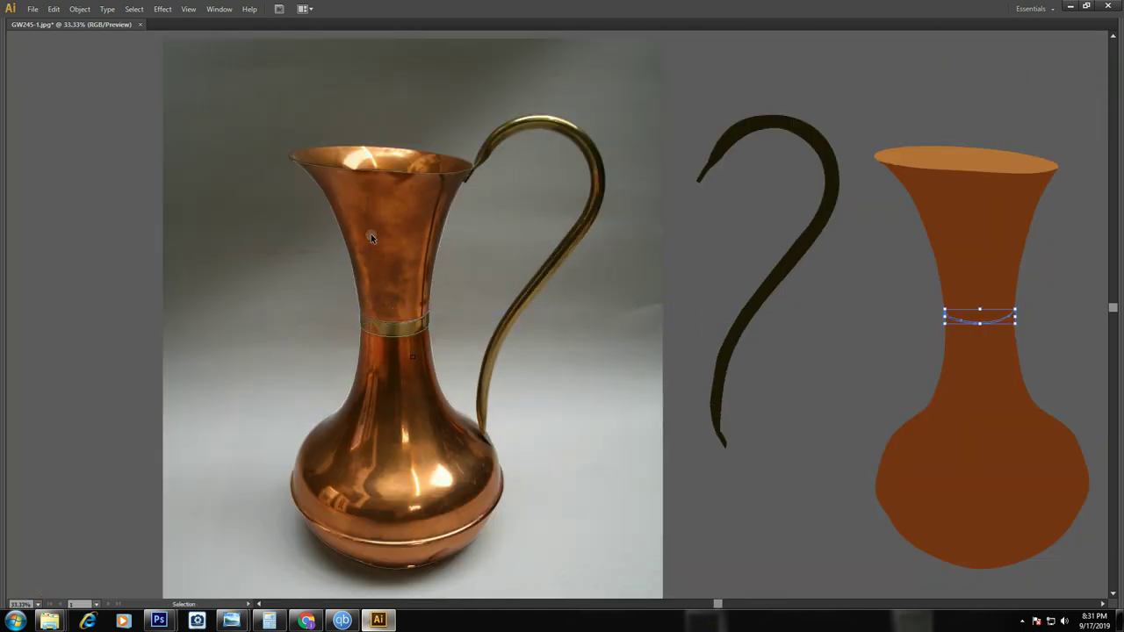
# Fill the band with the photo's brass colour and move it onto the vase neck
pyautogui.moveTo(362, 272); pyautogui.dragTo(566, 364)
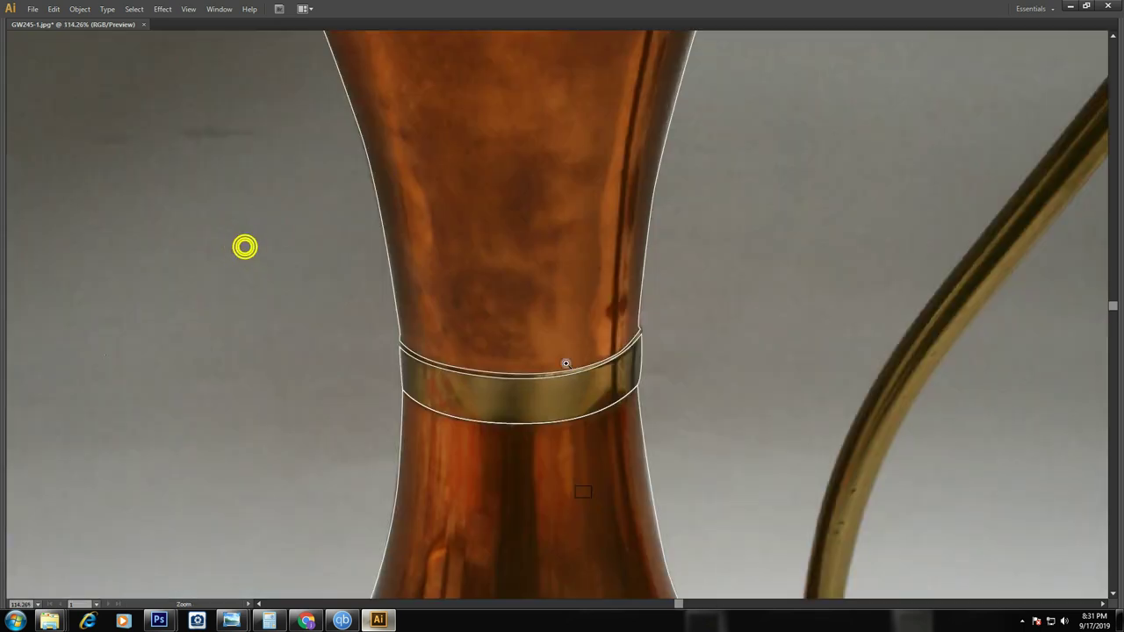
pyautogui.click(527, 380)
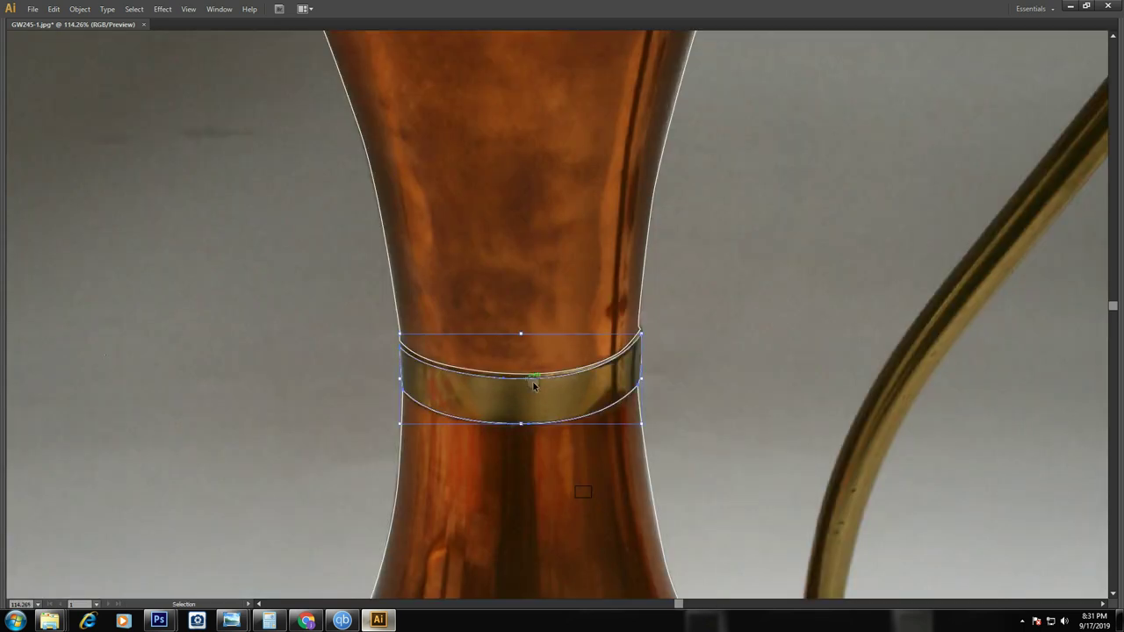
pyautogui.press('i')
pyautogui.click(538, 393)
pyautogui.press('v')
pyautogui.click(755, 339)
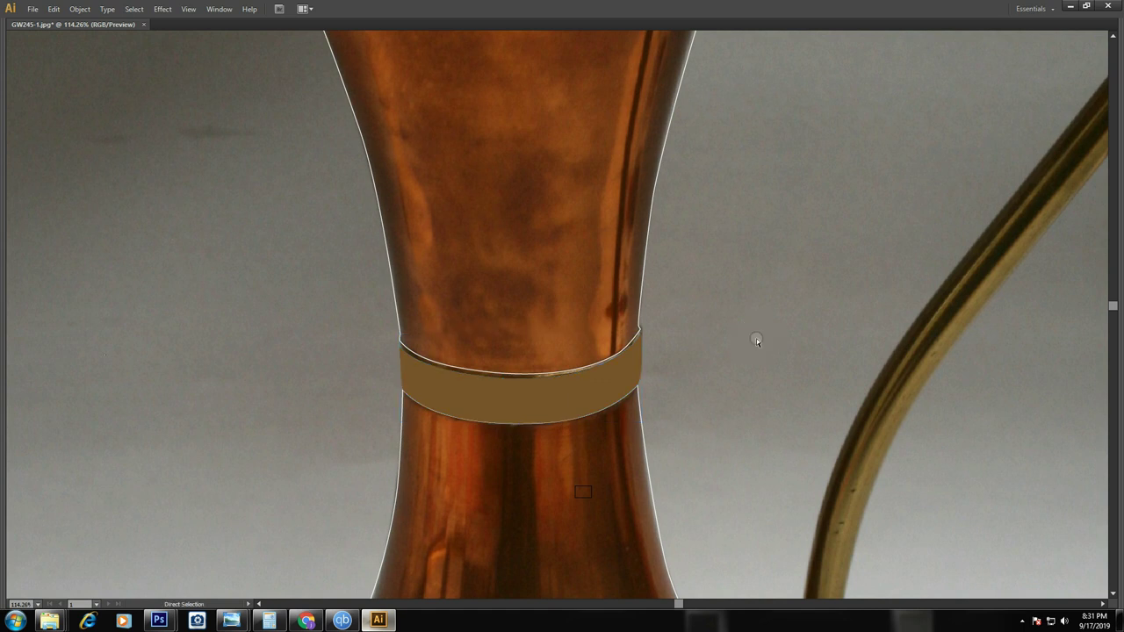
pyautogui.hotkey('ctrl', '0')
pyautogui.moveTo(300, 342); pyautogui.dragTo(882, 332)
# Fill the traced neck outline with dark brown sampled from the photo
pyautogui.click(747, 364)
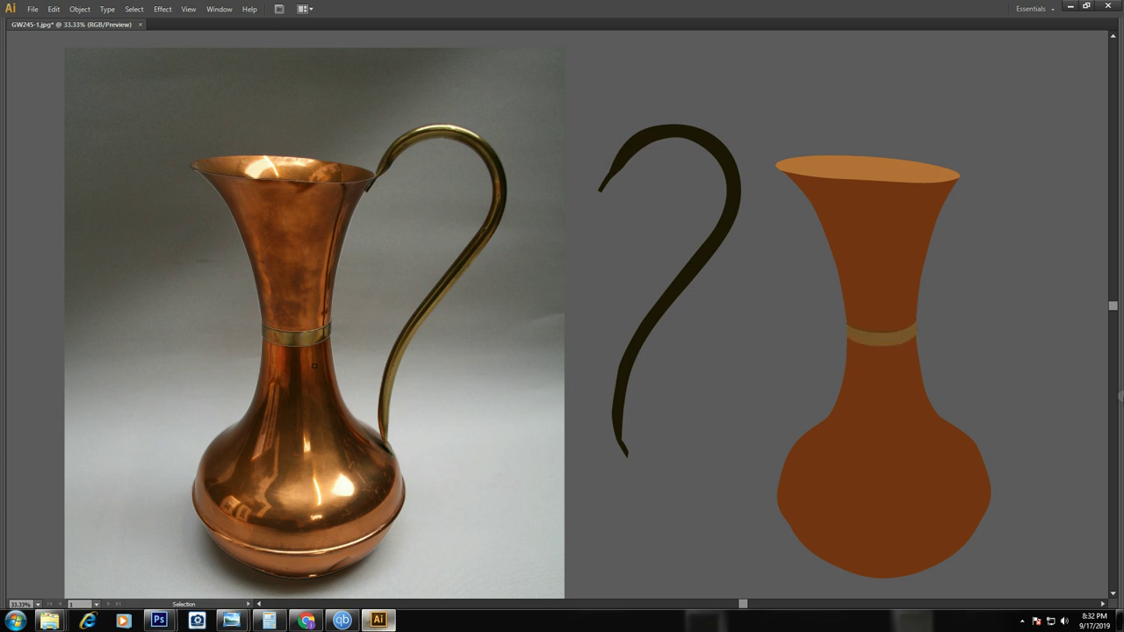
pyautogui.click(342, 184)
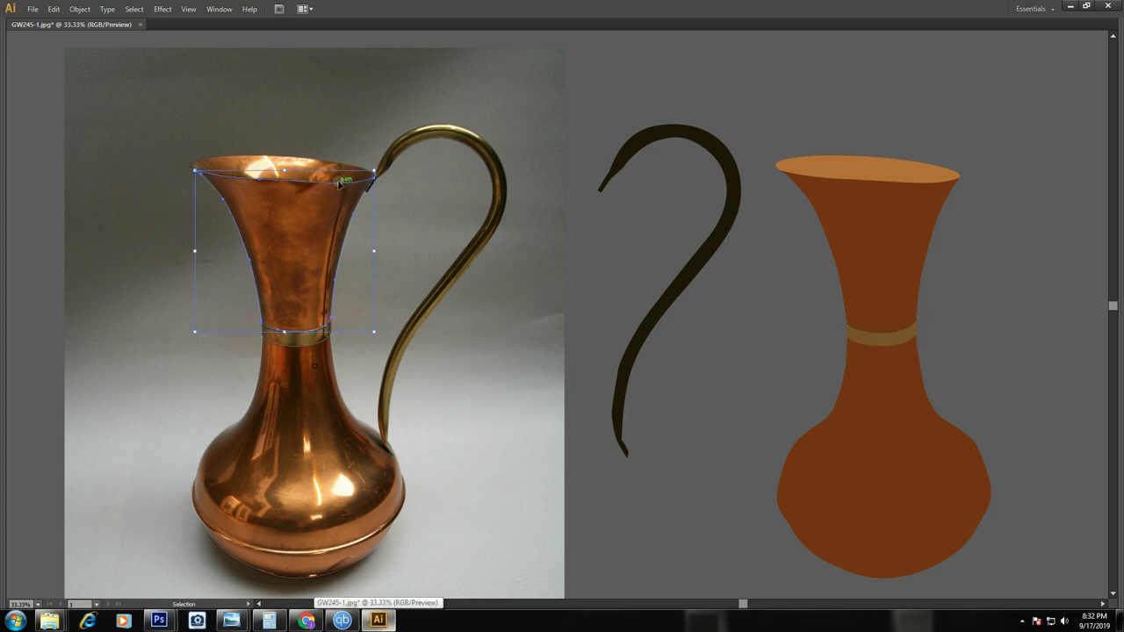
pyautogui.press('d')
pyautogui.hotkey('ctrl', 'z')
pyautogui.press('i')
pyautogui.click(242, 228)
pyautogui.press('v')
# Move the brown neck shape over the vector vase's neck above the band
pyautogui.hotkey('shift', 'Right')
pyautogui.hotkey('shift', 'Right')
pyautogui.hotkey('shift', 'Right')
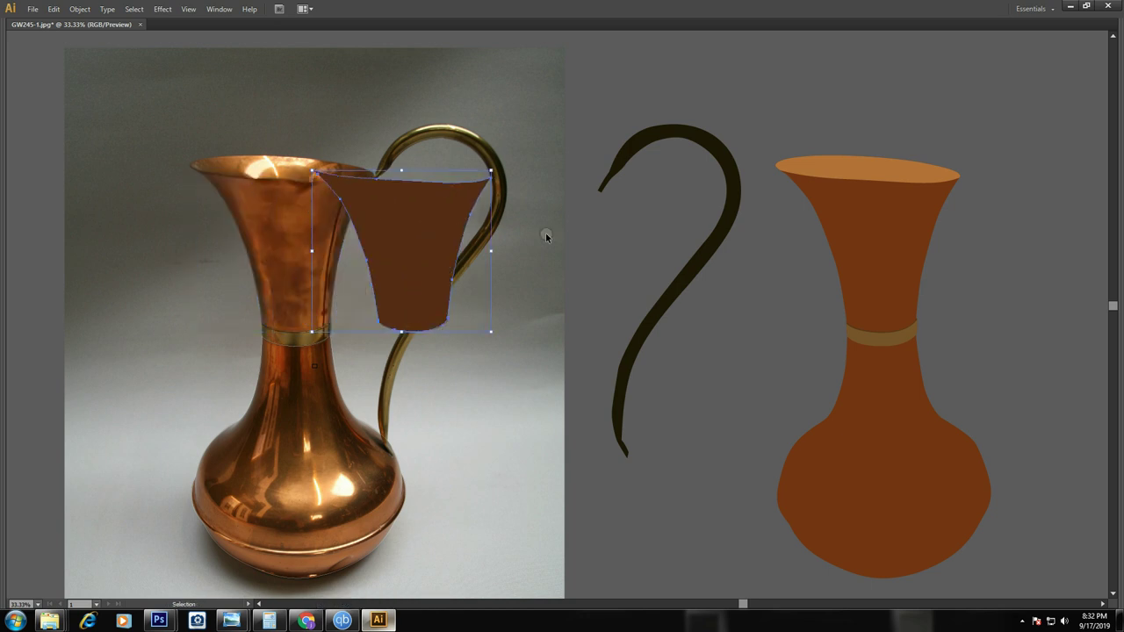
pyautogui.hotkey('shift', 'Right')
pyautogui.hotkey('shift', 'Right')
pyautogui.hotkey('shift', 'Right')
pyautogui.hotkey('shift', 'Right')
pyautogui.hotkey('shift', 'Right')
pyautogui.hotkey('shift', 'Right')
pyautogui.hotkey('shift', 'Right')
pyautogui.hotkey('shift', 'Right')
pyautogui.hotkey('shift', 'Right')
pyautogui.hotkey('shift', 'Right')
pyautogui.hotkey('shift', 'Right')
pyautogui.hotkey('shift', 'Right')
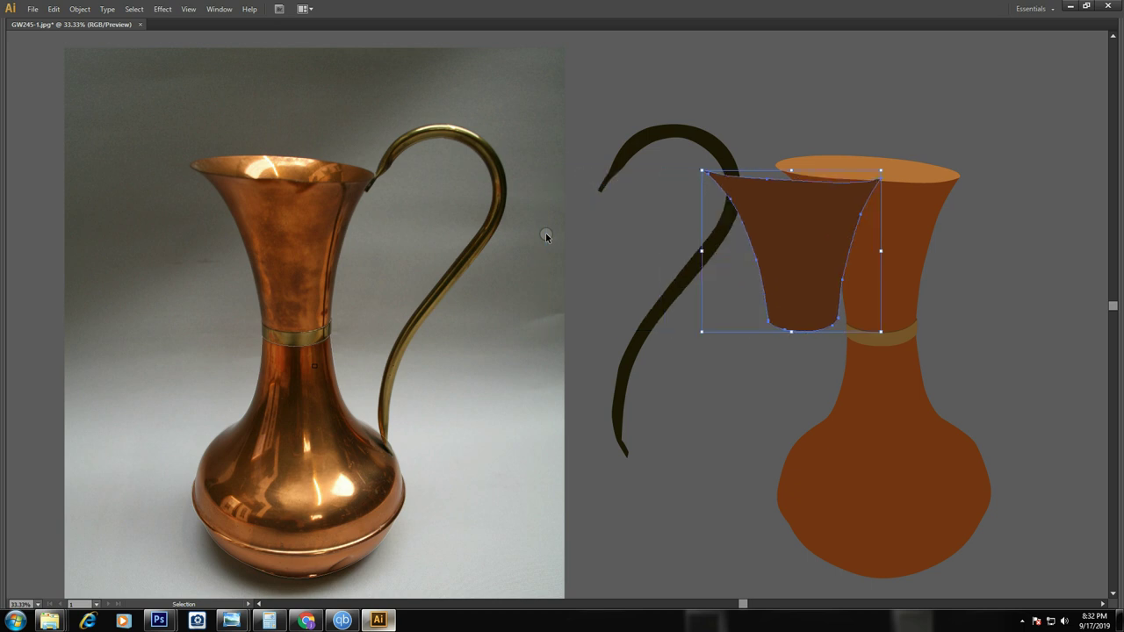
pyautogui.hotkey('shift', 'Right')
pyautogui.hotkey('shift', 'Right')
pyautogui.hotkey('shift', 'Right')
pyautogui.click(444, 389)
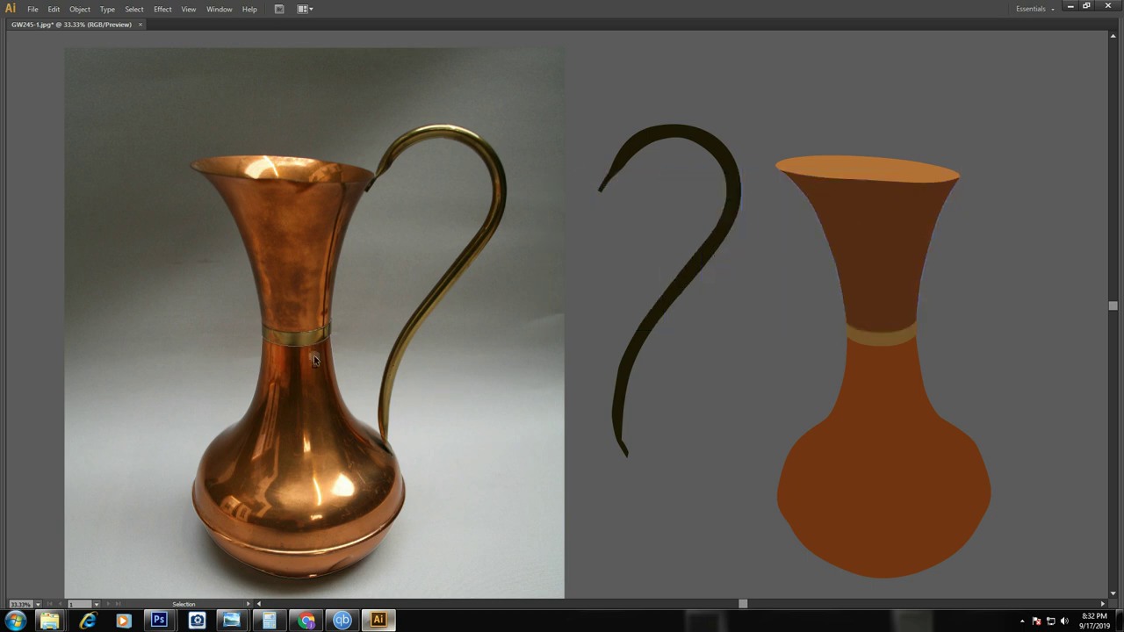
pyautogui.moveTo(313, 355); pyautogui.dragTo(299, 350)
pyautogui.click(484, 447)
pyautogui.moveTo(484, 447); pyautogui.dragTo(796, 174)
# Pen-trace the jug's bulb outline on the photo
pyautogui.click(458, 241)
pyautogui.moveTo(435, 410); pyautogui.dragTo(486, 508)
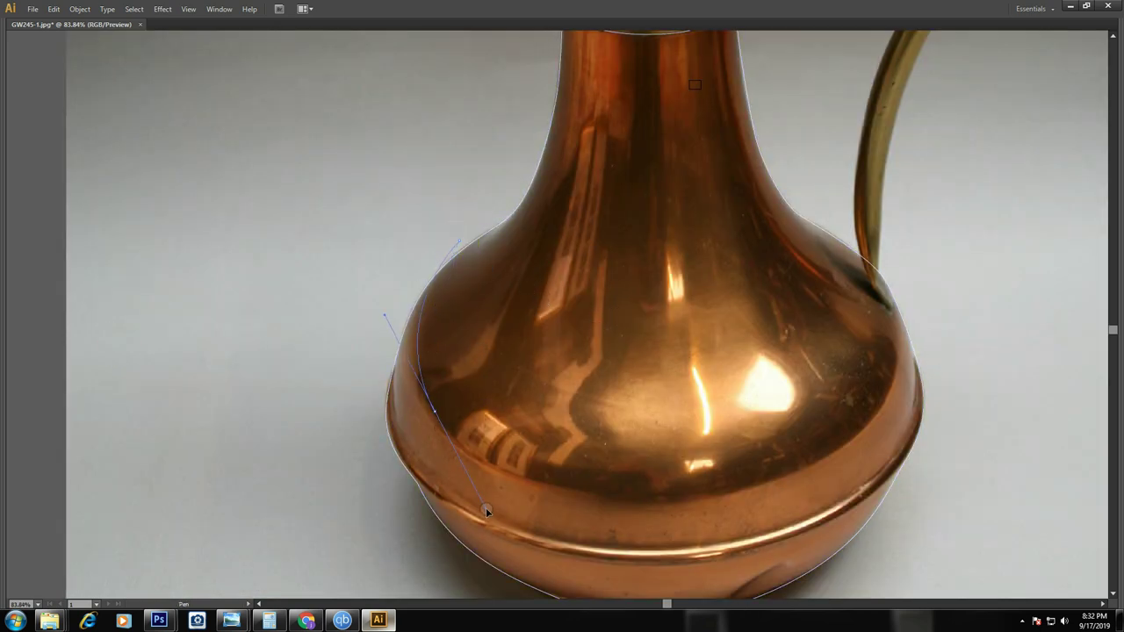
pyautogui.moveTo(434, 412); pyautogui.dragTo(470, 470)
pyautogui.moveTo(661, 498); pyautogui.dragTo(815, 508)
pyautogui.moveTo(891, 395)
pyautogui.mouseDown()
pyautogui.moveTo(715, 434)
pyautogui.moveTo(745, 279)
pyautogui.mouseUp()
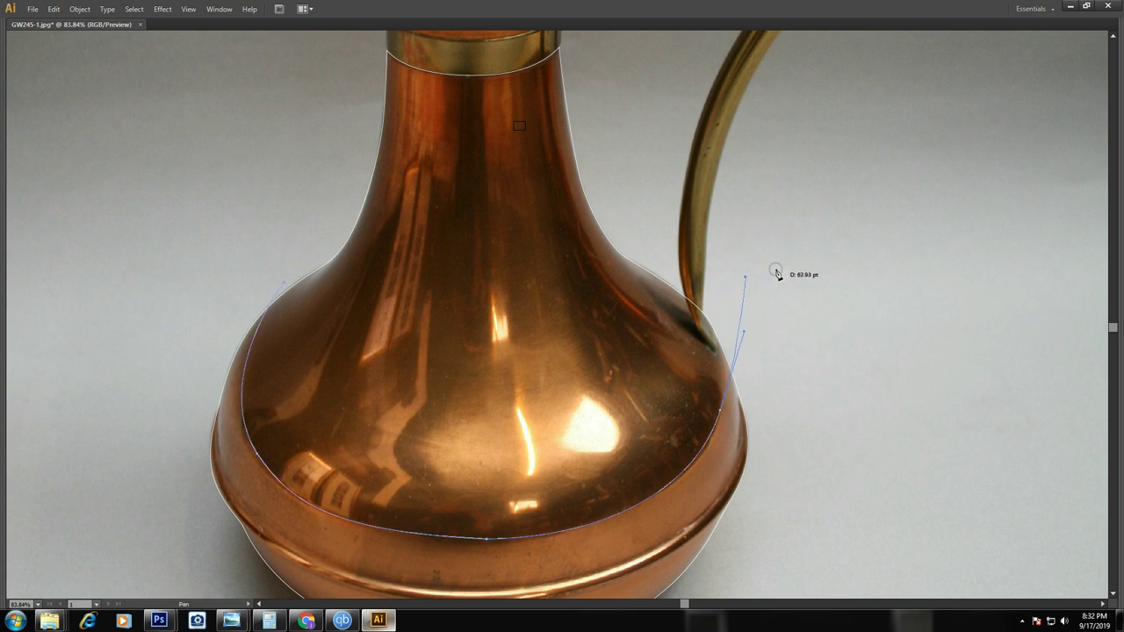
pyautogui.keyDown('ctrl'); pyautogui.click(846, 256); pyautogui.keyUp('ctrl')
# Divide and ungroup the bulb outline, then fill the bulb piece with sampled brown
pyautogui.press('Tab')
pyautogui.click(60, 314)
pyautogui.press('Tab')
pyautogui.rightClick(583, 304)
pyautogui.click(635, 380)
pyautogui.click(886, 318)
pyautogui.click(612, 236)
pyautogui.press('i')
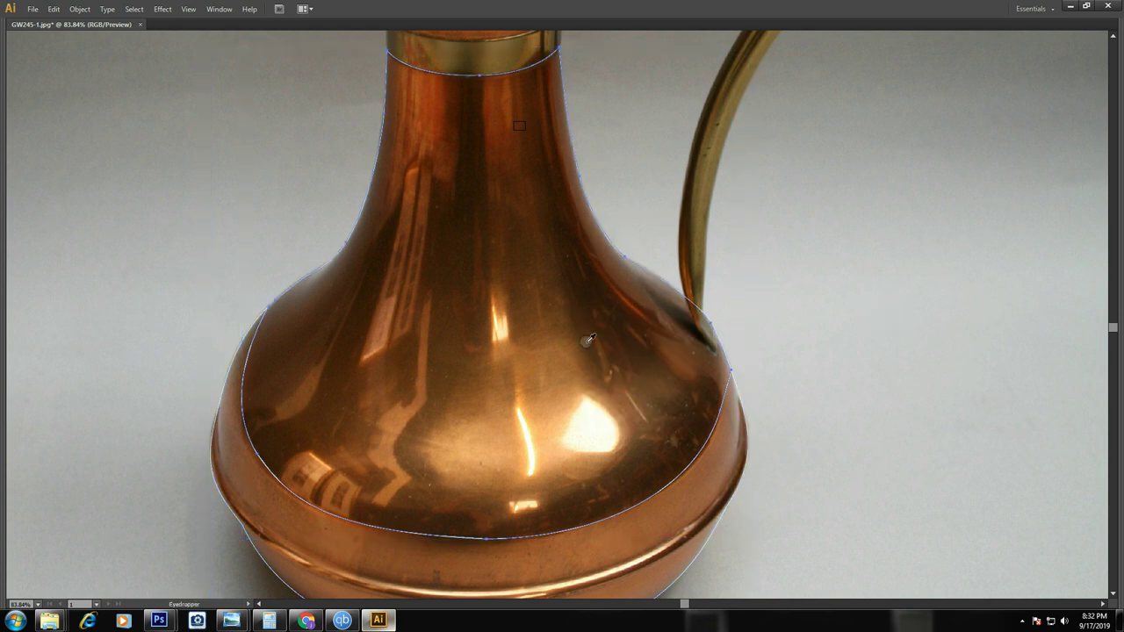
pyautogui.click(589, 340)
# Drag the brown bulb shape onto the vector jug below the brass band
pyautogui.hotkey('ctrl', '-')
pyautogui.hotkey('ctrl', '-')
pyautogui.hotkey('ctrl', '-')
pyautogui.moveTo(706, 325); pyautogui.dragTo(585, 316)
pyautogui.press('v')
pyautogui.moveTo(447, 314); pyautogui.dragTo(1032, 314)
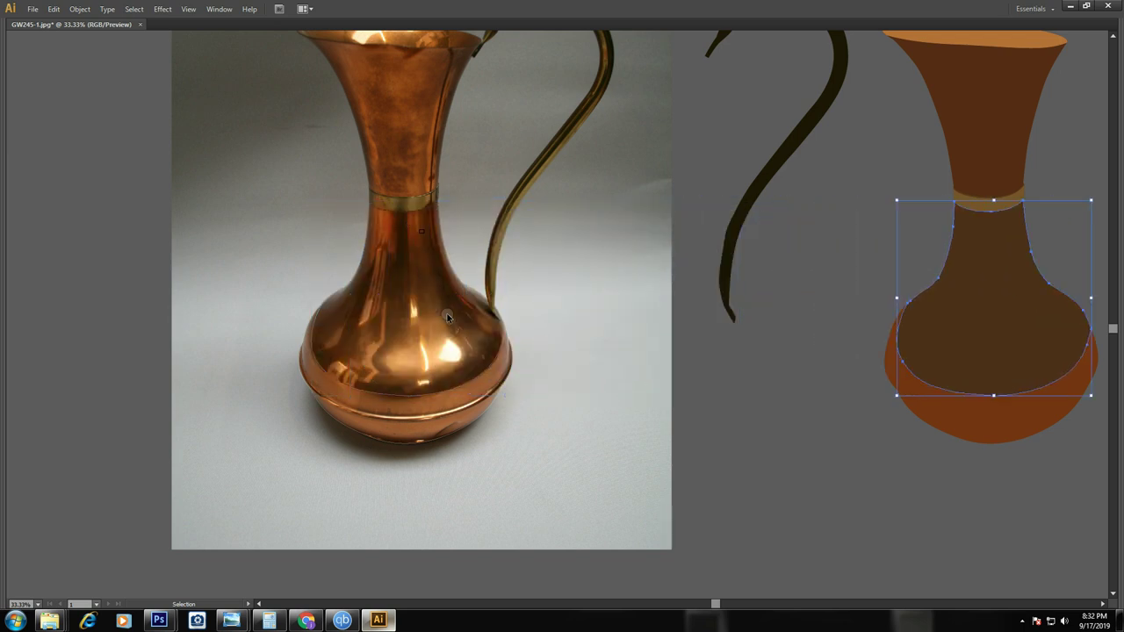
pyautogui.click(777, 398)
pyautogui.press('a')
pyautogui.hotkey('ctrl', '-')
# Trace an open curved band path around the jug's lower rim on the photo
pyautogui.press('z')
pyautogui.moveTo(297, 152); pyautogui.dragTo(908, 432)
pyautogui.moveTo(504, 444); pyautogui.dragTo(193, 334)
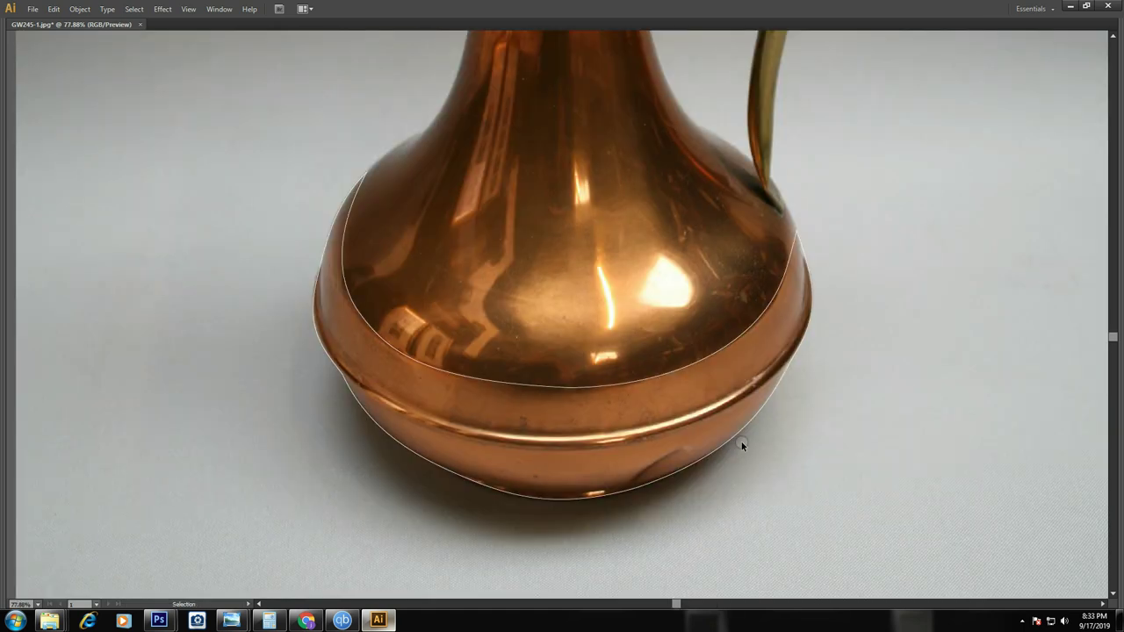
pyautogui.moveTo(258, 194); pyautogui.dragTo(631, 443)
pyautogui.hotkey('ctrl', '-')
pyautogui.hotkey('ctrl', '-')
pyautogui.hotkey('ctrl', '-')
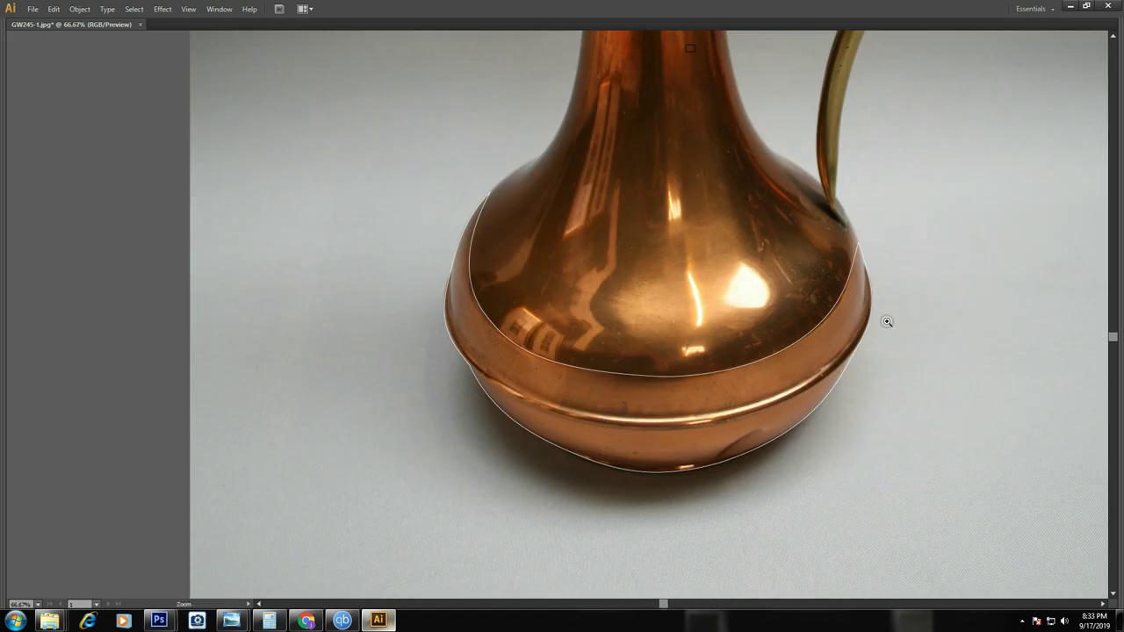
pyautogui.press('p')
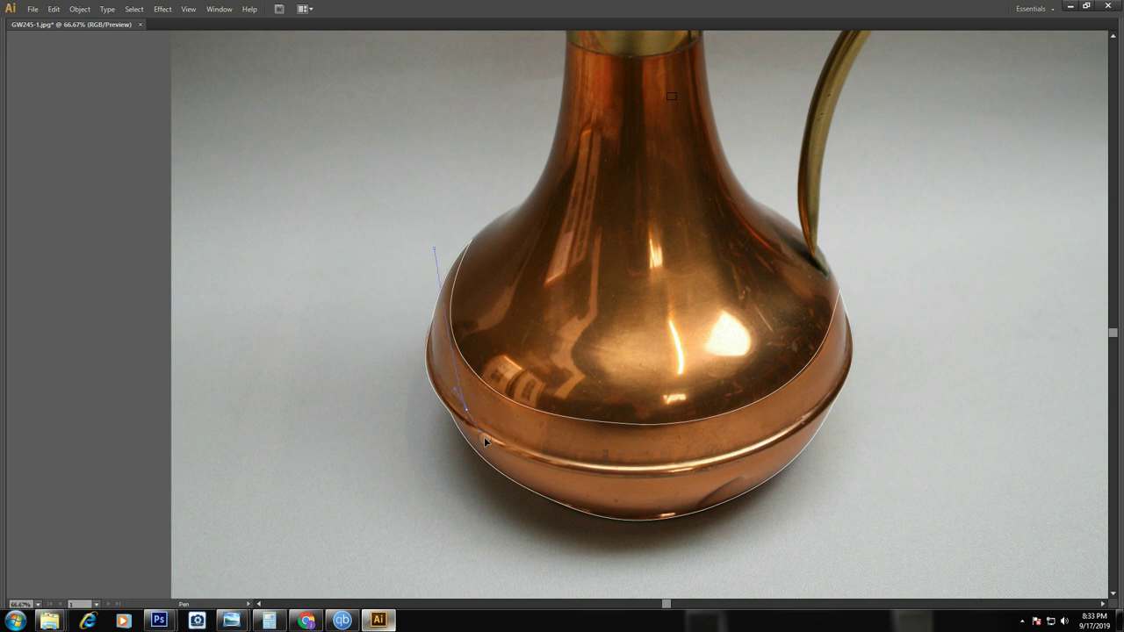
pyautogui.click(453, 401)
pyautogui.moveTo(453, 401); pyautogui.dragTo(496, 454)
pyautogui.moveTo(677, 461); pyautogui.dragTo(807, 453)
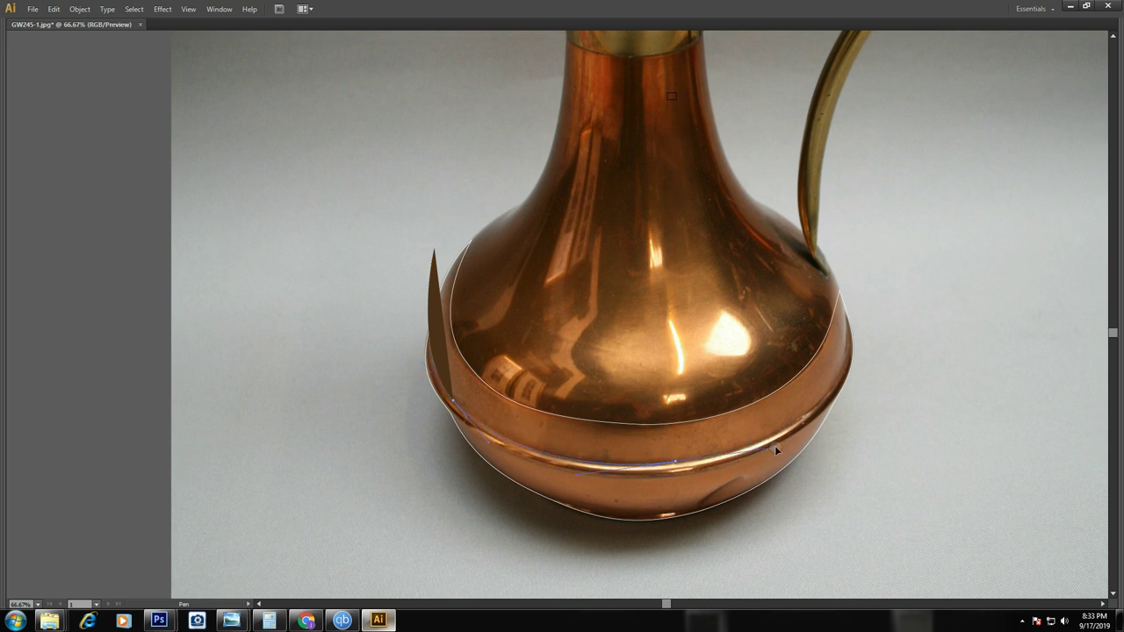
pyautogui.moveTo(868, 310)
pyautogui.mouseDown()
pyautogui.moveTo(821, 179)
pyautogui.moveTo(844, 169)
pyautogui.mouseUp()
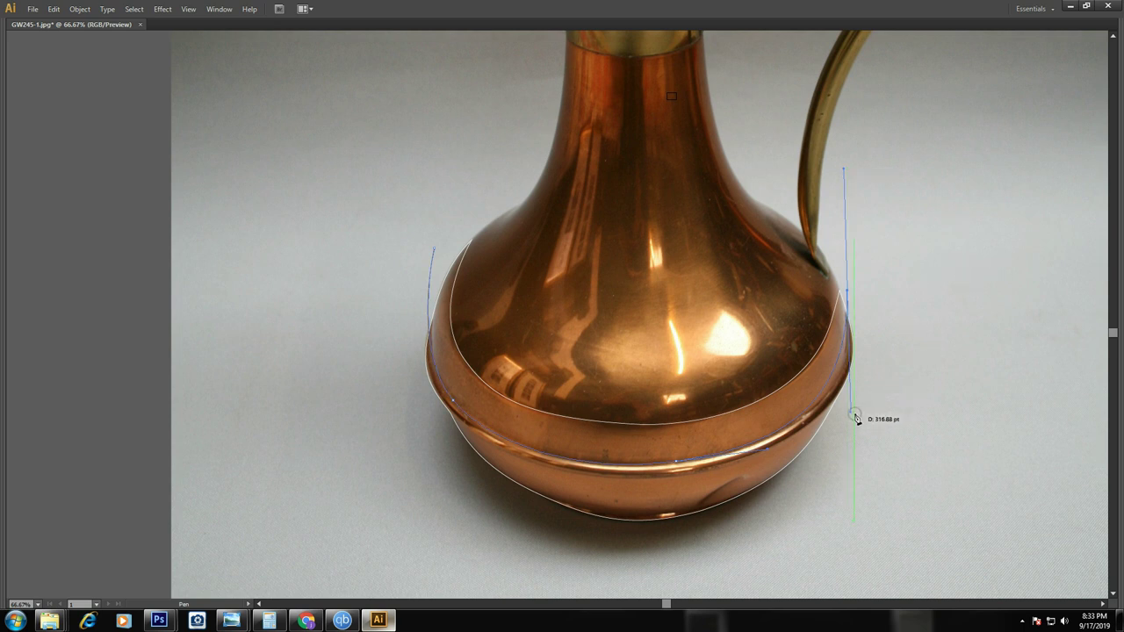
pyautogui.moveTo(855, 418); pyautogui.dragTo(870, 404)
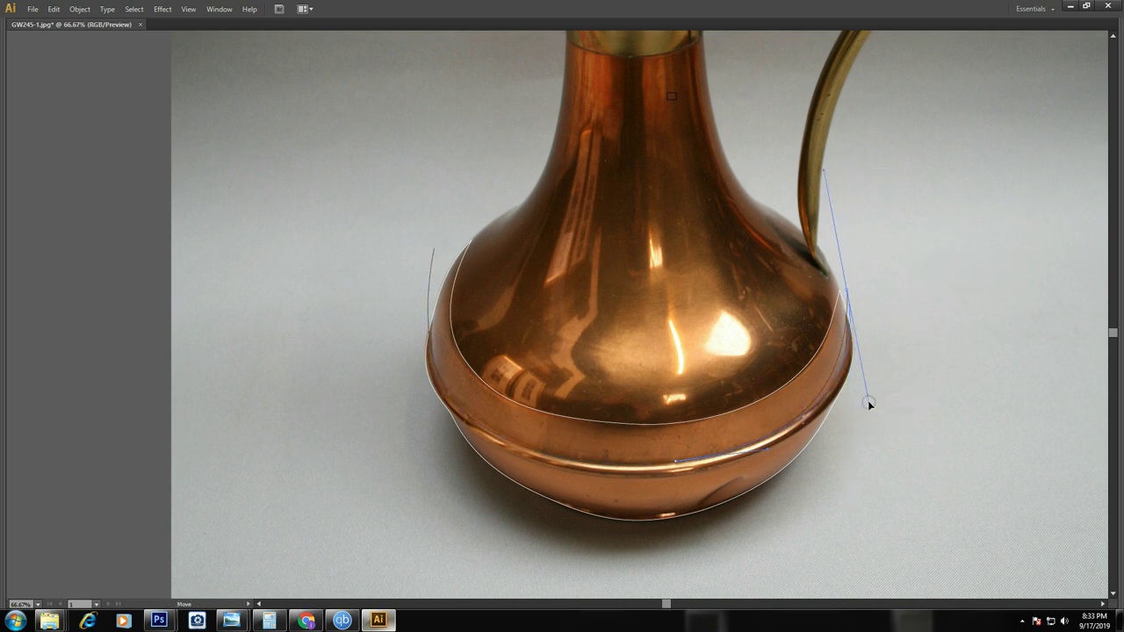
pyautogui.keyDown('ctrl'); pyautogui.click(937, 363); pyautogui.keyUp('ctrl')
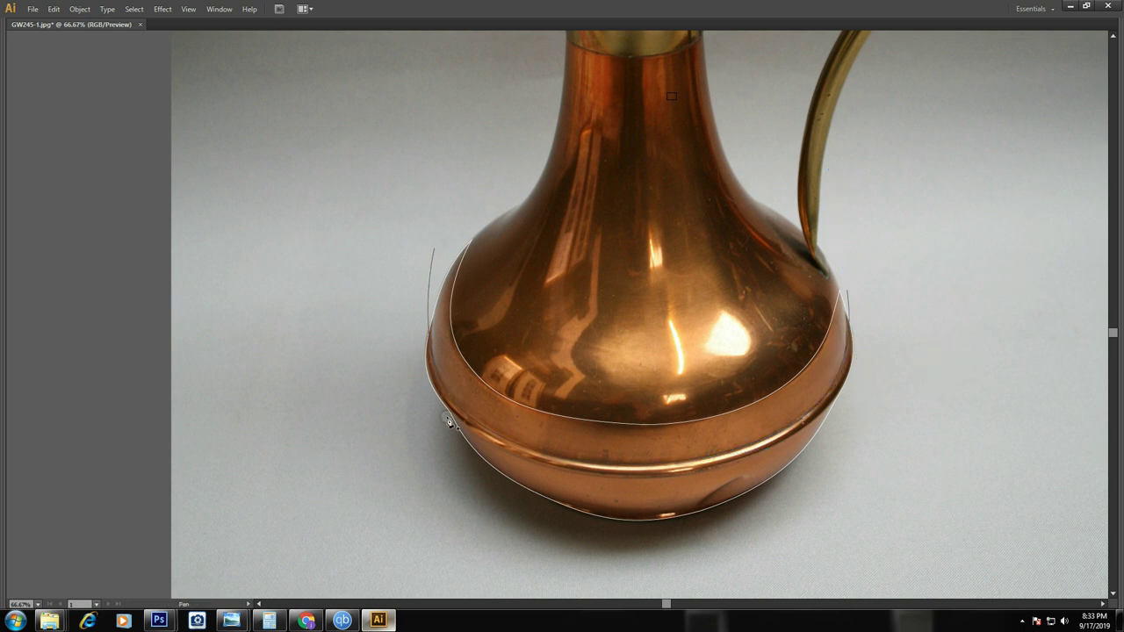
# Trace a second outline along the bottom rim and up the right side
pyautogui.click(401, 352)
pyautogui.moveTo(589, 474); pyautogui.dragTo(743, 507)
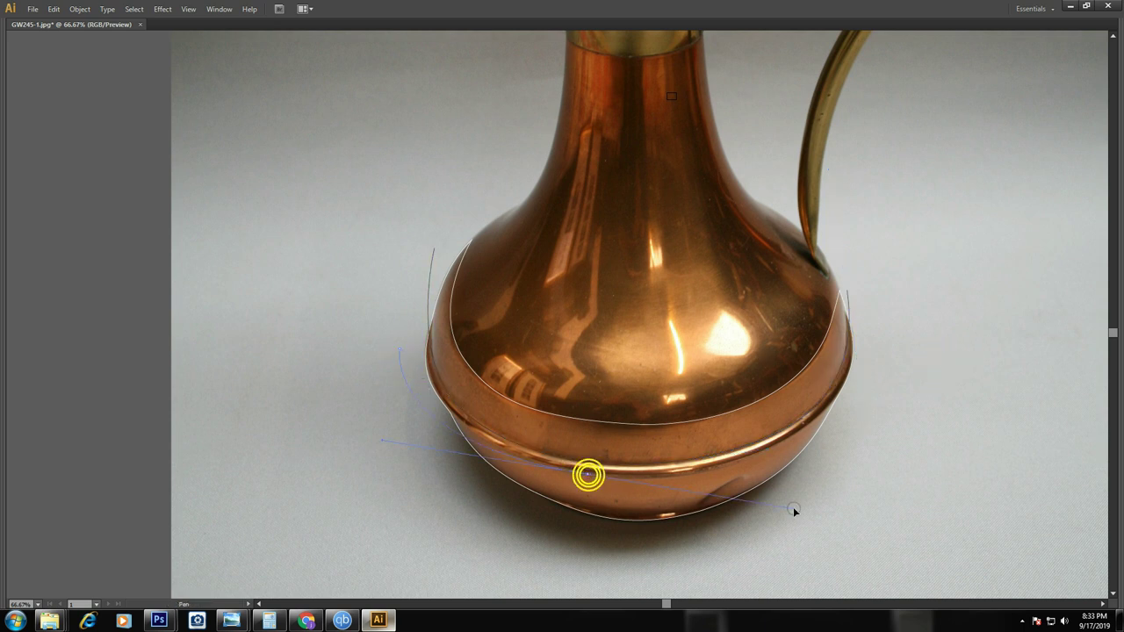
pyautogui.moveTo(881, 321); pyautogui.dragTo(915, 217)
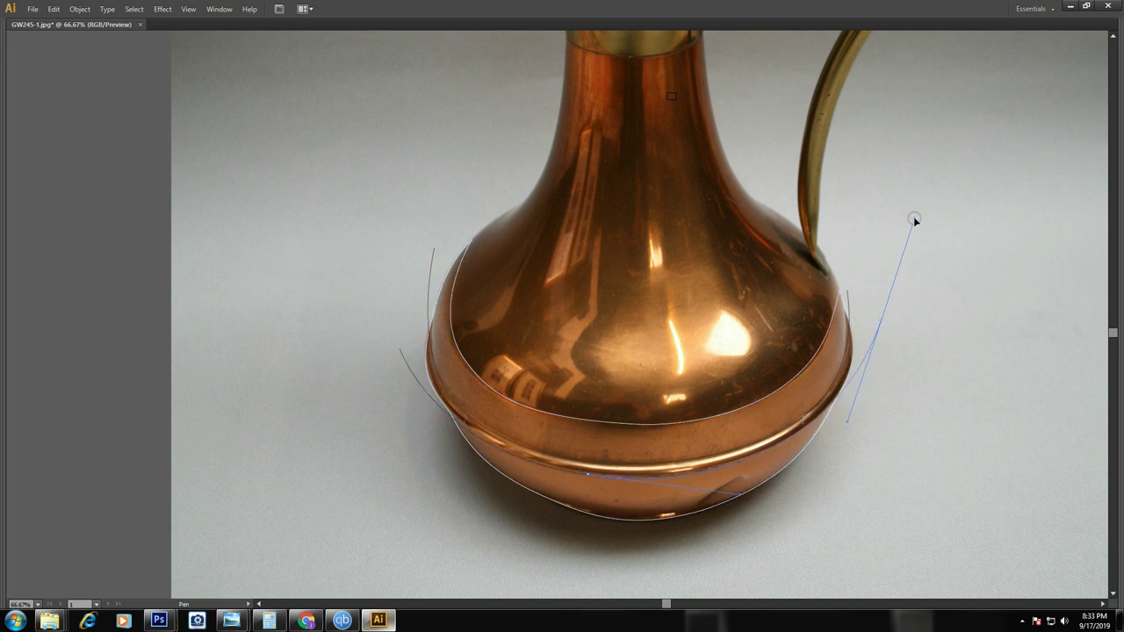
pyautogui.press('v')
pyautogui.click(864, 434)
# Ungroup the band outlines and fill the band with darker copper sampled from the photo
pyautogui.moveTo(884, 449); pyautogui.dragTo(827, 384)
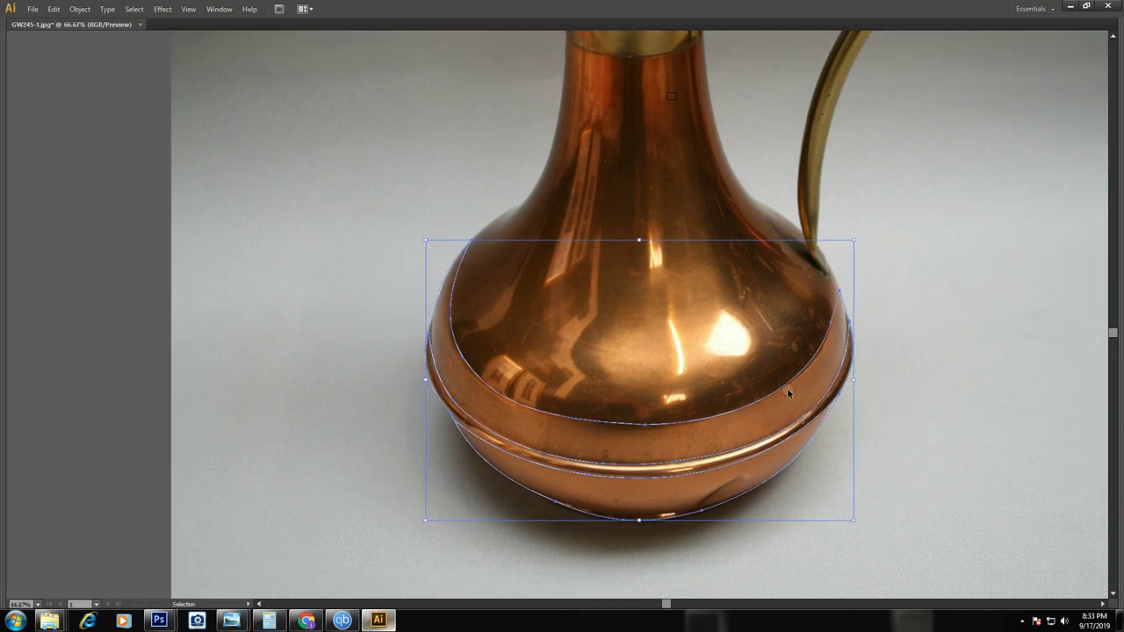
pyautogui.rightClick(787, 387)
pyautogui.click(830, 458)
pyautogui.click(929, 411)
pyautogui.click(846, 381)
pyautogui.press('i')
pyautogui.click(700, 464)
pyautogui.press('v')
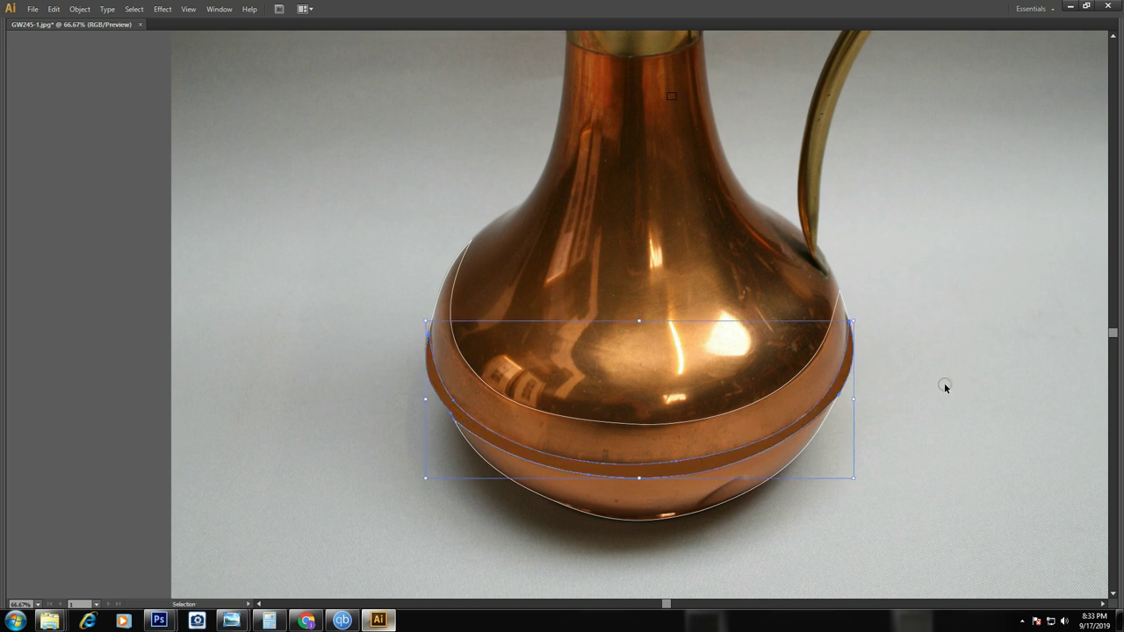
pyautogui.hotkey('ctrl', '-')
pyautogui.hotkey('ctrl', '-')
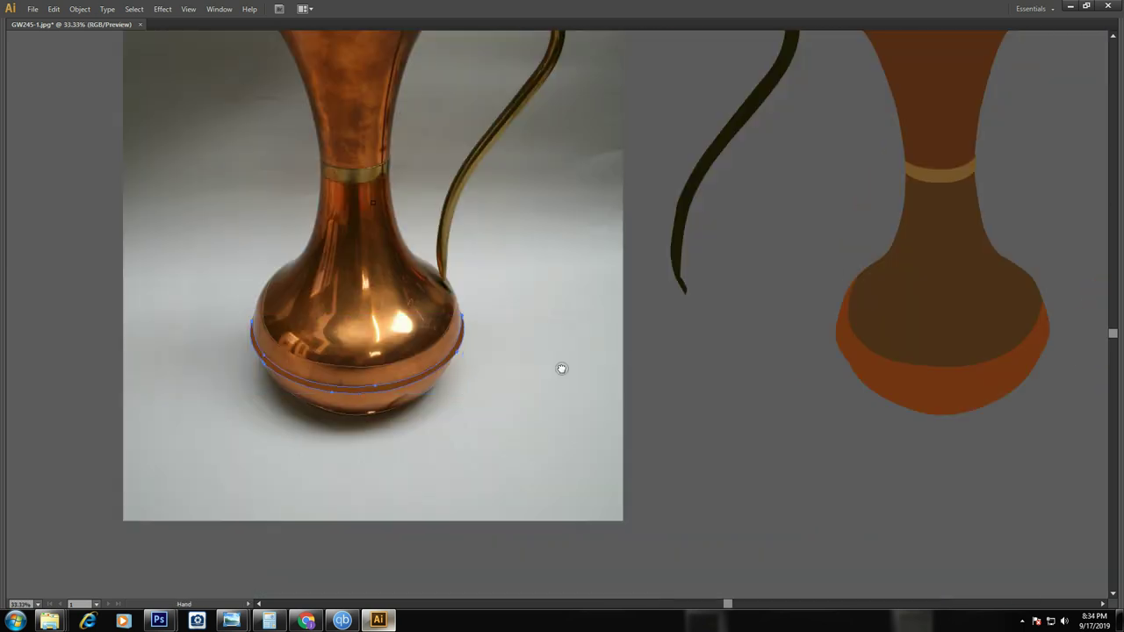
# Nudge the band onto the traced vase and fill the vase's base dark brown from the photo
pyautogui.hotkey('shift', 'Right')
pyautogui.hotkey('shift', 'Right')
pyautogui.hotkey('shift', 'Right')
pyautogui.hotkey('shift', 'Right')
pyautogui.hotkey('shift', 'Right')
pyautogui.hotkey('shift', 'Right')
pyautogui.hotkey('shift', 'Right')
pyautogui.hotkey('shift', 'Right')
pyautogui.hotkey('shift', 'Right')
# Shift the band onto the traced vase and fill the second band copper-orange from the photo
pyautogui.hotkey('shift', 'Right')
pyautogui.hotkey('shift', 'Right')
pyautogui.hotkey('shift', 'Right')
pyautogui.hotkey('shift', 'Right')
pyautogui.hotkey('shift', 'Right')
pyautogui.hotkey('shift', 'Right')
pyautogui.hotkey('shift', 'Right')
pyautogui.hotkey('shift', 'Right')
pyautogui.hotkey('shift', 'Right')
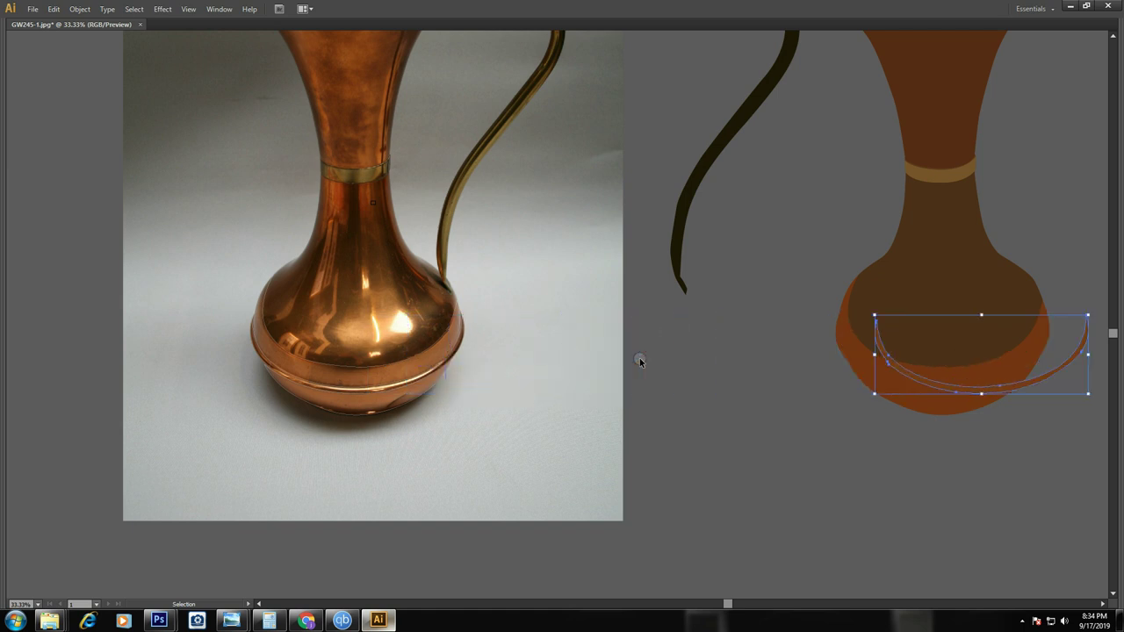
pyautogui.hotkey('shift', 'Left')
pyautogui.hotkey('shift', 'Left')
pyautogui.hotkey('shift', 'Left')
pyautogui.click(736, 421)
pyautogui.click(372, 398)
pyautogui.press('i')
pyautogui.click(352, 411)
pyautogui.press('v')
pyautogui.hotkey('shift', 'Right')
pyautogui.hotkey('shift', 'Right')
pyautogui.hotkey('shift', 'Right')
pyautogui.hotkey('shift', 'Right')
pyautogui.hotkey('shift', 'Right')
pyautogui.hotkey('shift', 'Right')
pyautogui.hotkey('shift', 'Right')
pyautogui.hotkey('shift', 'Right')
pyautogui.hotkey('shift', 'Right')
pyautogui.hotkey('shift', 'Right')
pyautogui.hotkey('shift', 'Right')
pyautogui.hotkey('shift', 'Right')
pyautogui.hotkey('shift', 'Right')
pyautogui.hotkey('shift', 'Right')
pyautogui.hotkey('shift', 'Right')
pyautogui.hotkey('shift', 'Right')
pyautogui.hotkey('shift', 'Right')
pyautogui.hotkey('shift', 'Right')
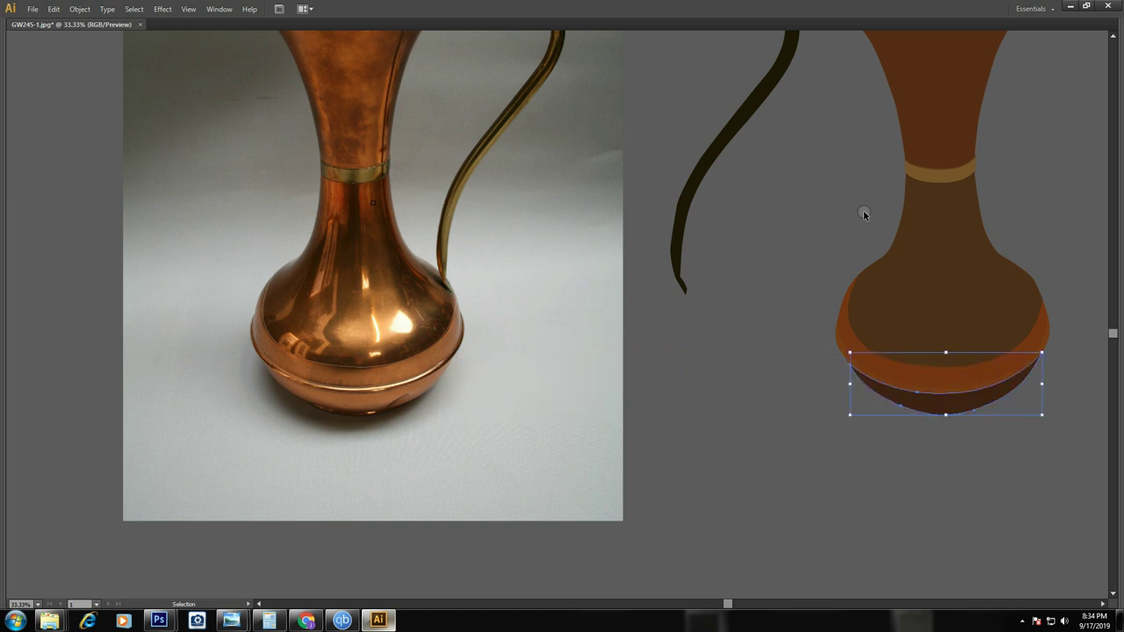
pyautogui.click(626, 325)
pyautogui.click(382, 366)
pyautogui.press('i')
pyautogui.click(379, 375)
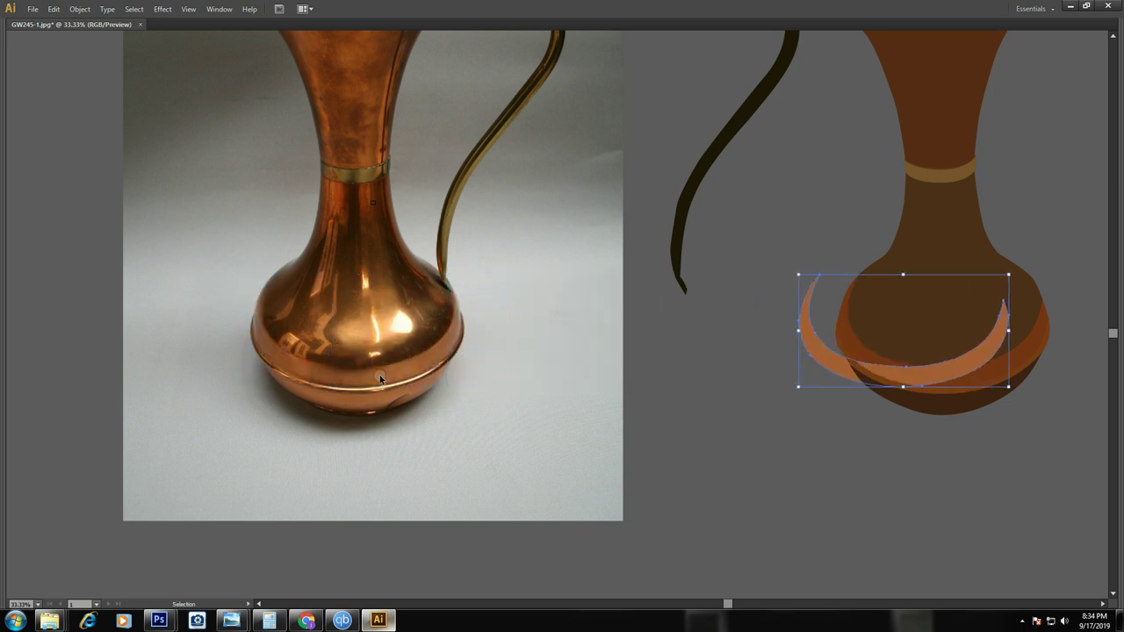
# Trace the thin highlight streak on the jug's bulb as a closed shape
pyautogui.click(453, 373)
pyautogui.press('z')
pyautogui.moveTo(276, 231); pyautogui.dragTo(516, 386)
pyautogui.hotkey('ctrl', '=')
pyautogui.hotkey('ctrl', '=')
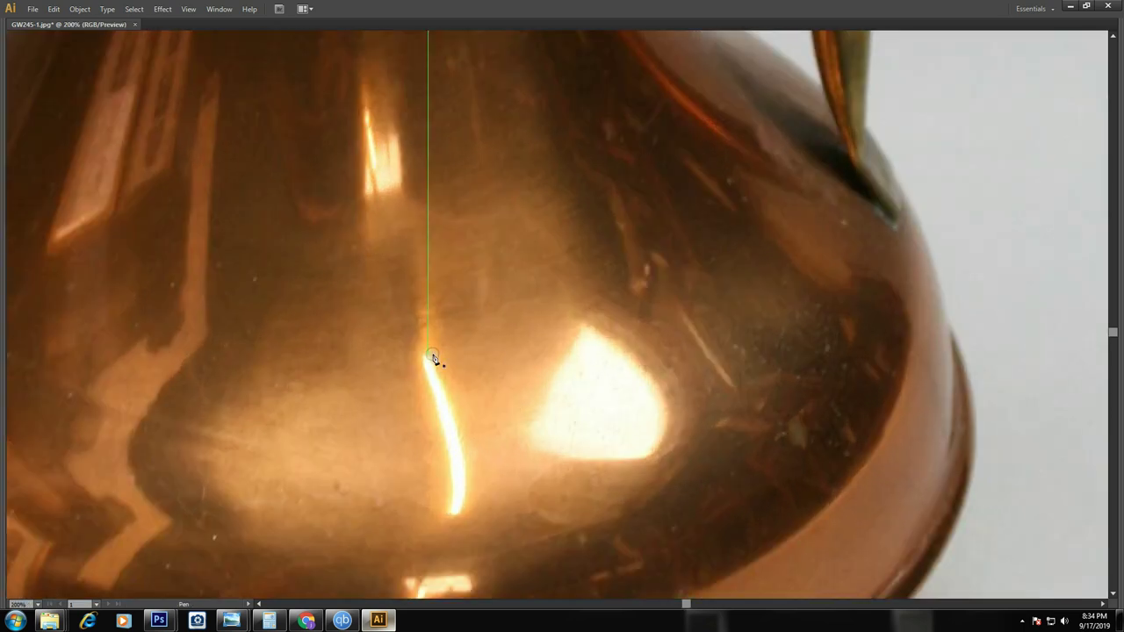
pyautogui.click(422, 356)
pyautogui.click(442, 441)
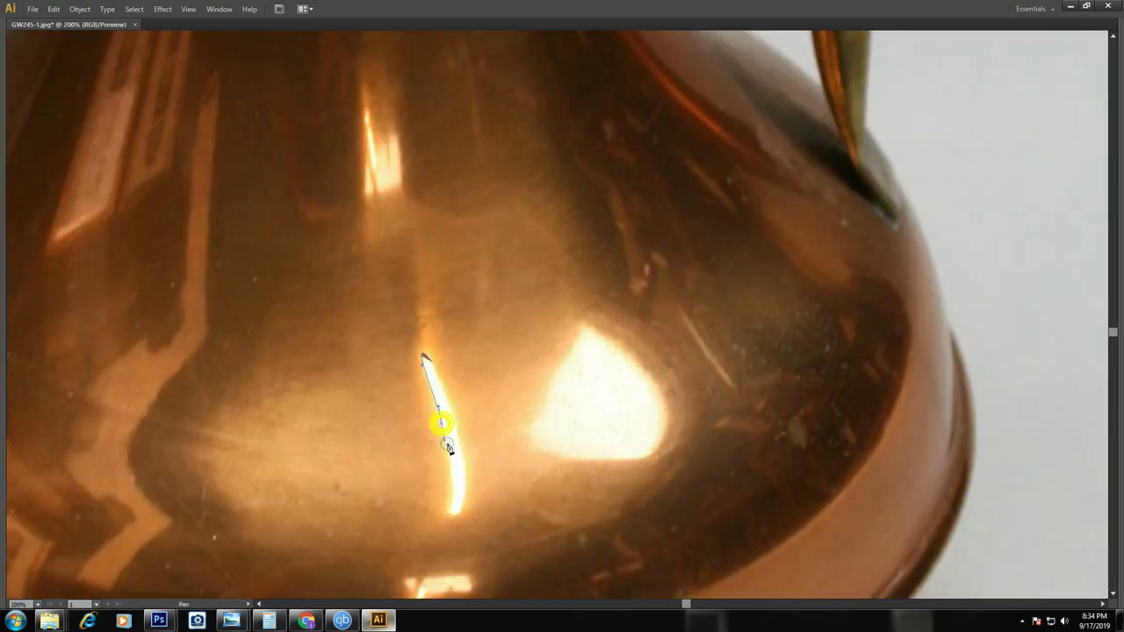
pyautogui.scroll(-3, 446, 422)
pyautogui.moveTo(450, 366); pyautogui.dragTo(444, 380)
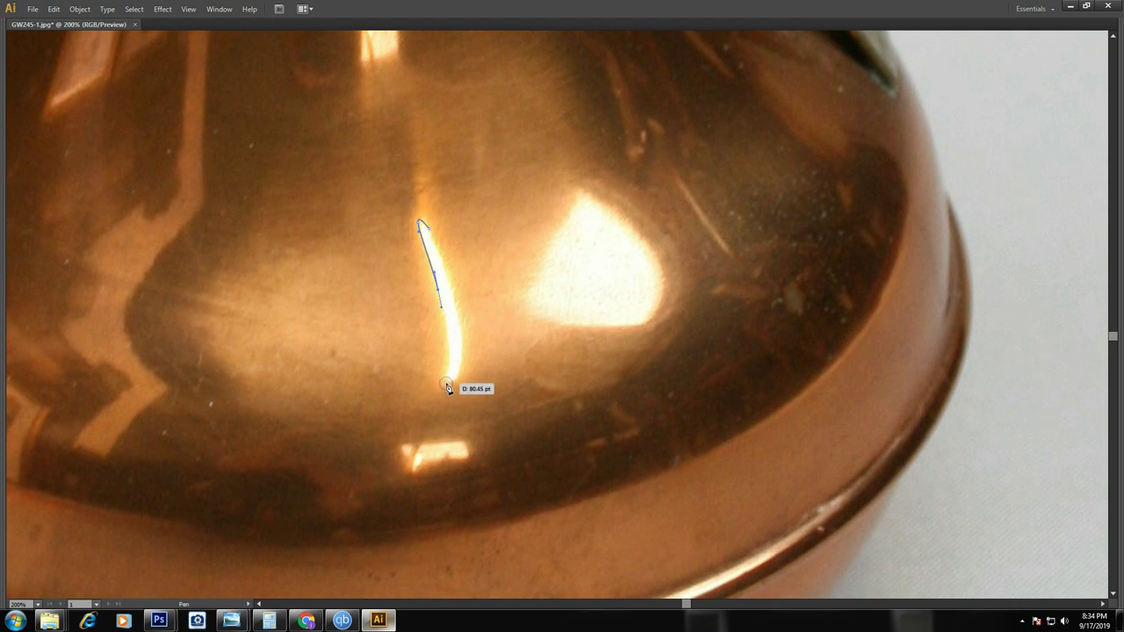
pyautogui.click(462, 337)
pyautogui.moveTo(423, 223)
pyautogui.mouseDown()
pyautogui.moveTo(441, 230)
pyautogui.moveTo(430, 233)
pyautogui.moveTo(457, 225)
pyautogui.mouseUp()
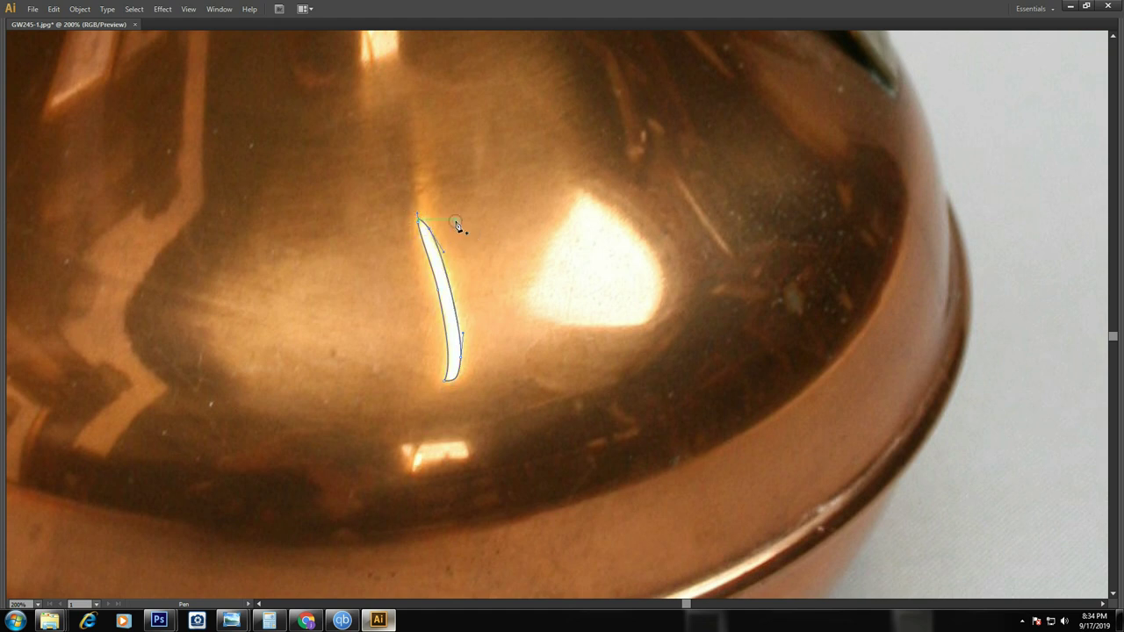
pyautogui.press('v')
pyautogui.click(748, 326)
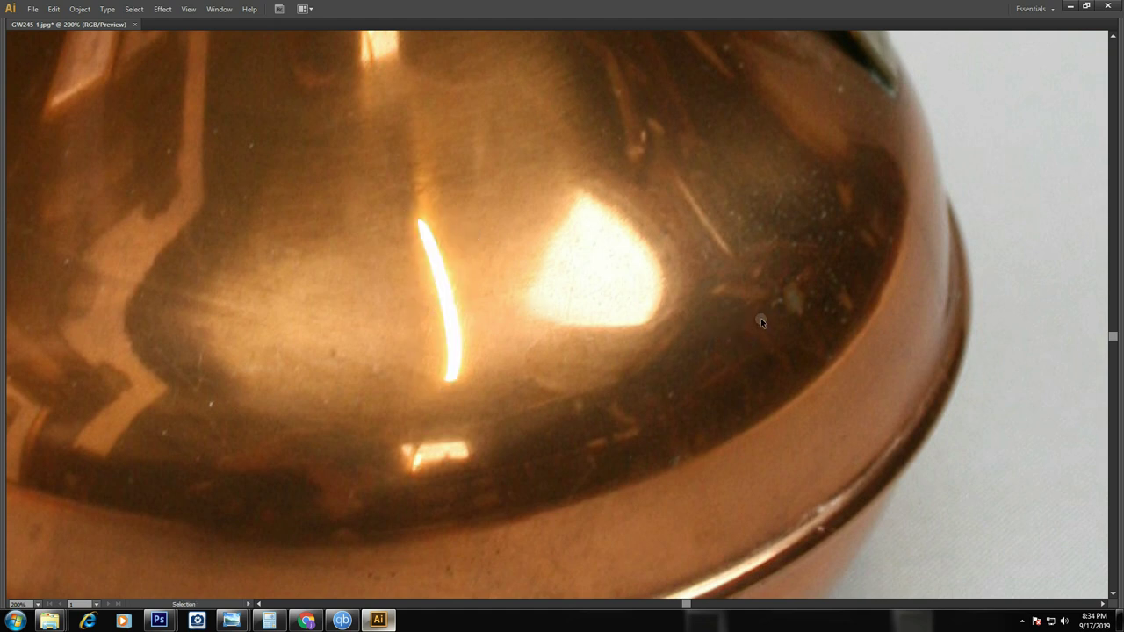
# Trace the large bright reflection on the bulb with a curved bottom
pyautogui.moveTo(626, 326); pyautogui.dragTo(664, 291)
pyautogui.click(583, 191)
pyautogui.click(527, 308)
pyautogui.moveTo(627, 327); pyautogui.dragTo(702, 323)
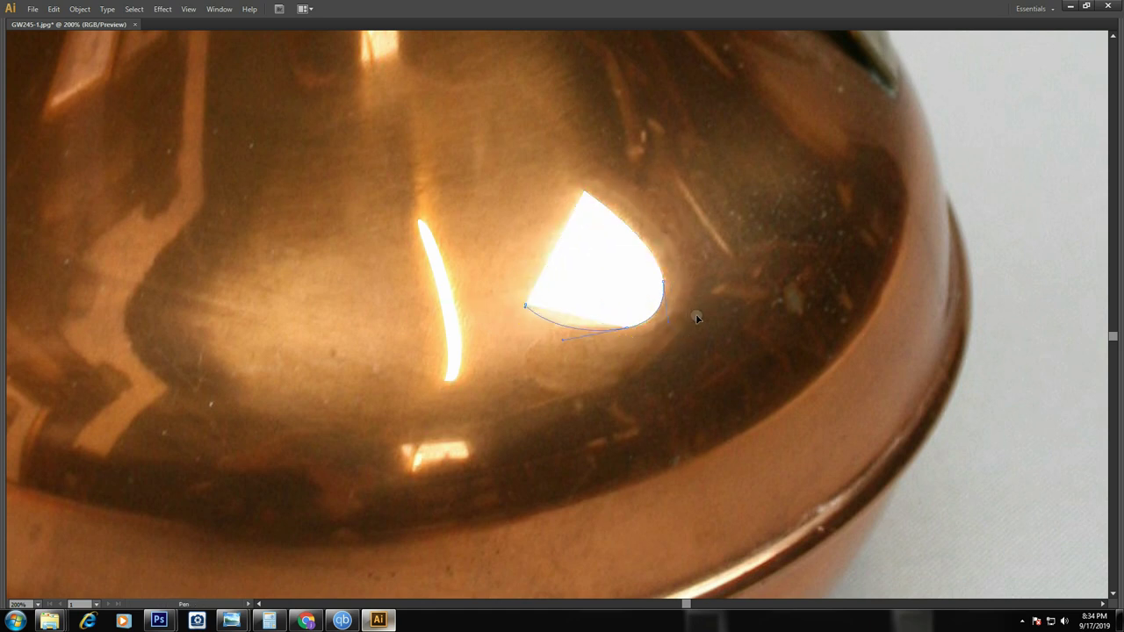
pyautogui.keyDown('ctrl'); pyautogui.click(765, 208); pyautogui.keyUp('ctrl')
# Trace the small reflection near the rim as a closed highlight shape
pyautogui.hotkey('ctrl', '-')
pyautogui.hotkey('ctrl', '-')
pyautogui.hotkey('ctrl', '-')
pyautogui.press('z')
pyautogui.moveTo(606, 307)
pyautogui.mouseDown()
pyautogui.moveTo(443, 354)
pyautogui.moveTo(533, 374)
pyautogui.mouseUp()
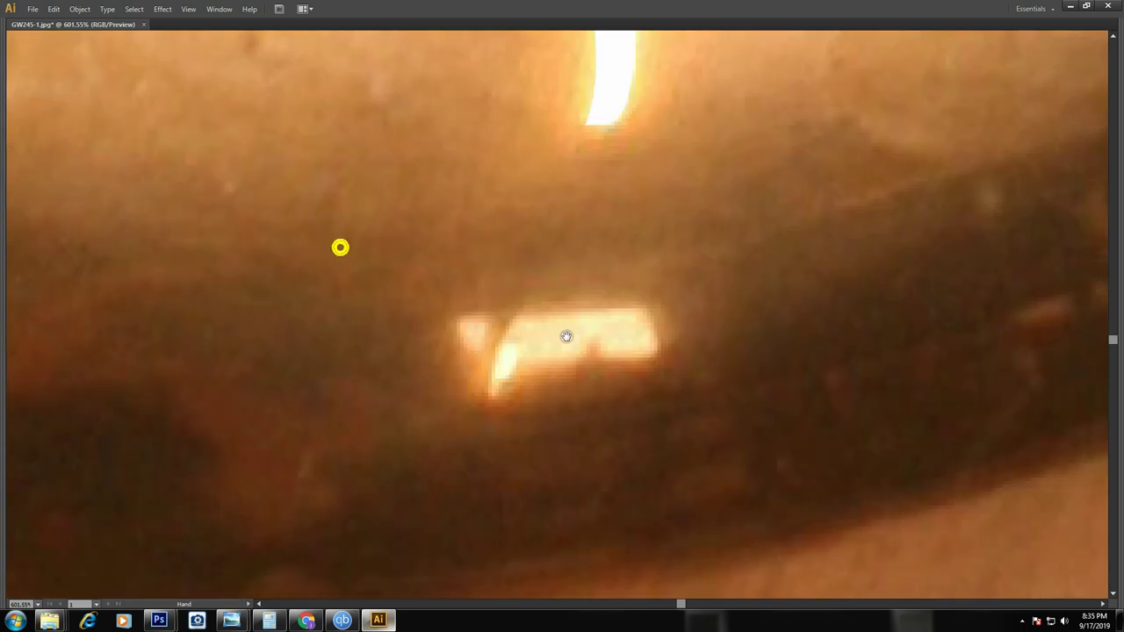
pyautogui.click(492, 394)
pyautogui.click(518, 367)
pyautogui.moveTo(518, 366); pyautogui.dragTo(513, 343)
pyautogui.click(492, 393)
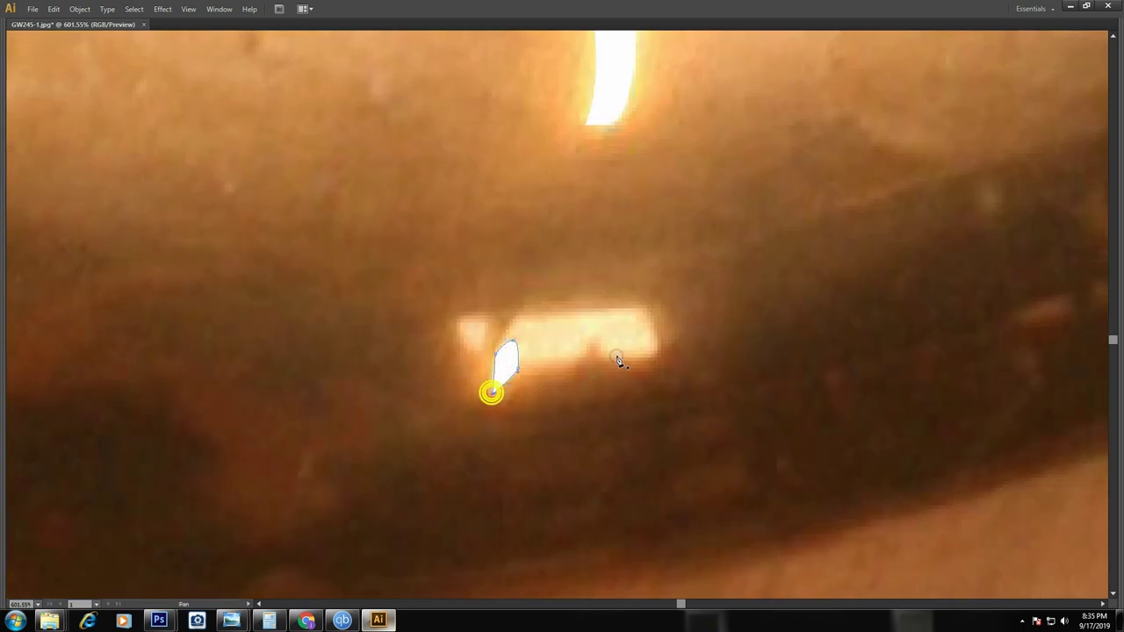
pyautogui.keyDown('ctrl'); pyautogui.click(770, 249); pyautogui.keyUp('ctrl')
# Outline the bright reflection, swap fill and stroke, and fill it peach from the photo
pyautogui.click(525, 366)
pyautogui.moveTo(567, 356); pyautogui.dragTo(655, 358)
pyautogui.click(657, 323)
pyautogui.click(637, 304)
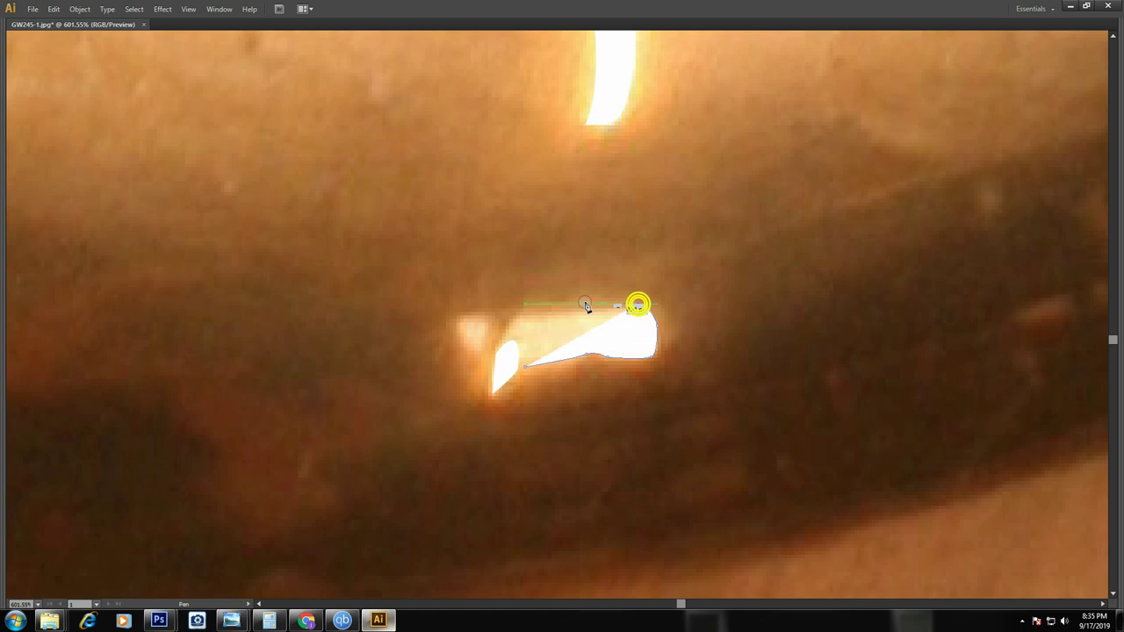
pyautogui.click(556, 299)
pyautogui.moveTo(518, 309)
pyautogui.mouseDown()
pyautogui.moveTo(494, 352)
pyautogui.moveTo(502, 361)
pyautogui.mouseUp()
pyautogui.click(525, 365)
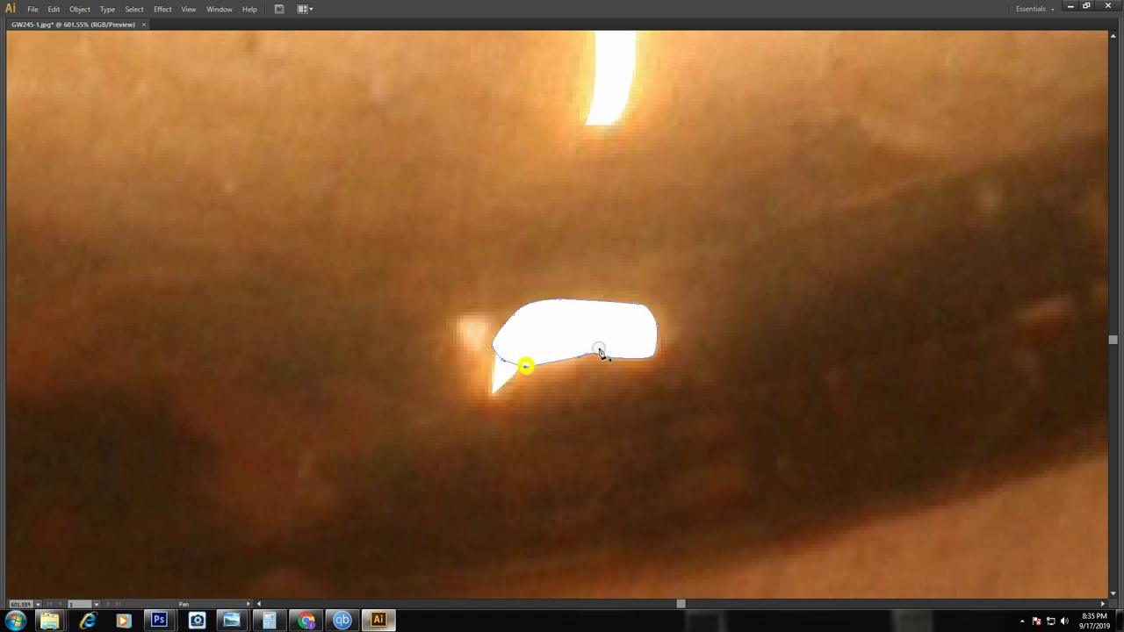
pyautogui.hotkey('shift', 'x')
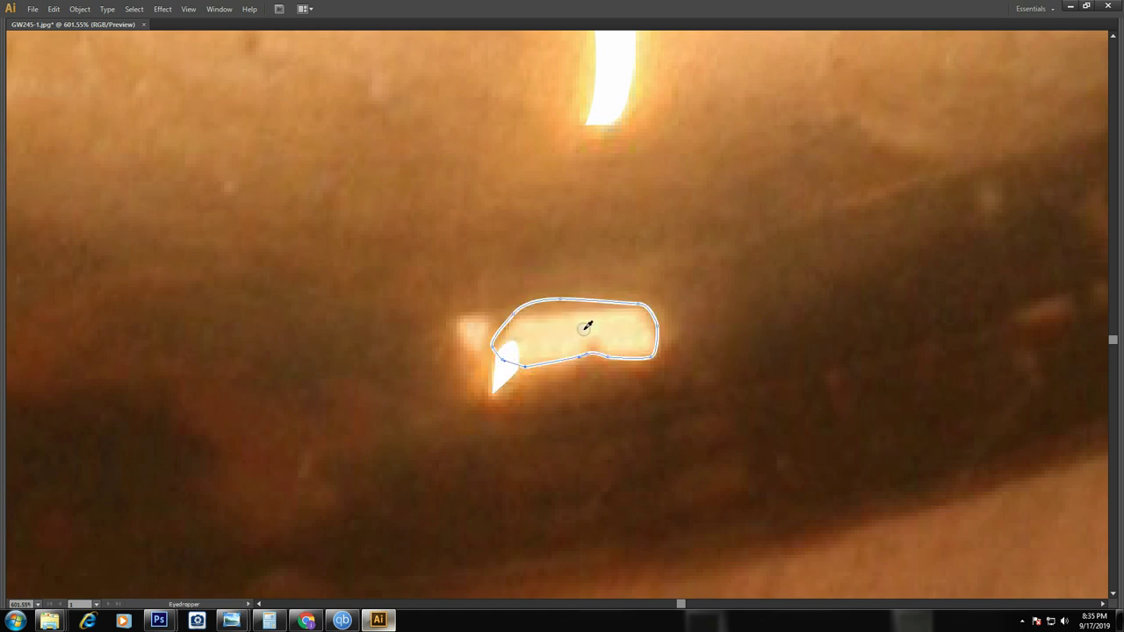
pyautogui.click(587, 327)
pyautogui.press('v')
pyautogui.click(818, 282)
# Move the small white highlight onto the painted jug body and zoom out
pyautogui.scroll(-4, 853, 280)
pyautogui.scroll(-4, 853, 280)
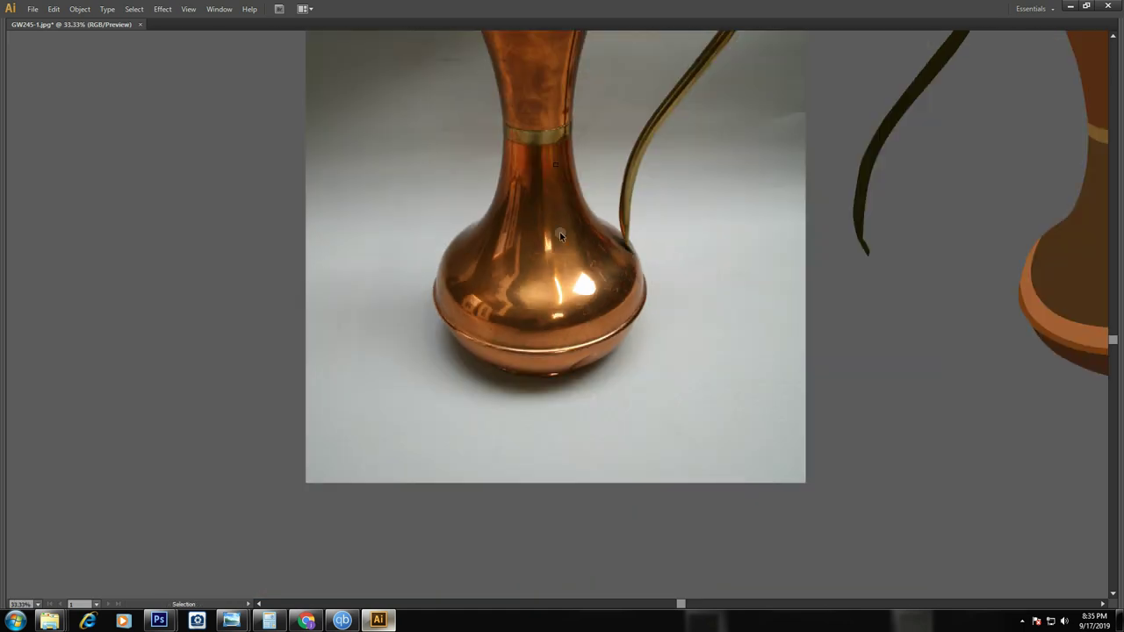
pyautogui.moveTo(816, 313); pyautogui.dragTo(422, 318)
pyautogui.moveTo(297, 300); pyautogui.dragTo(764, 300)
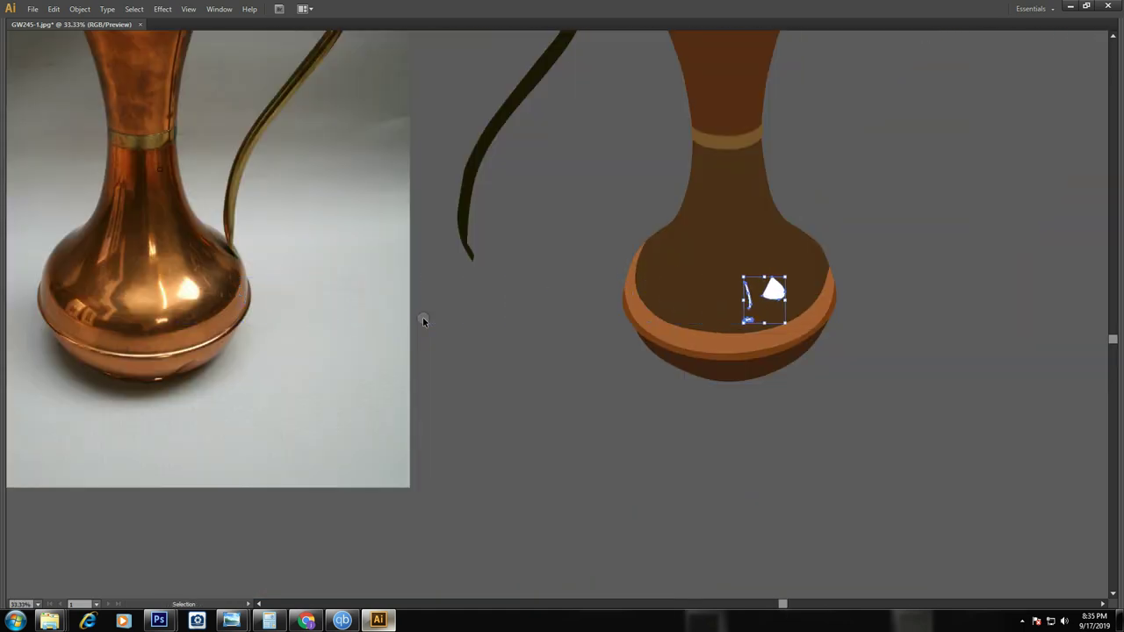
pyautogui.click(423, 321)
pyautogui.press('z')
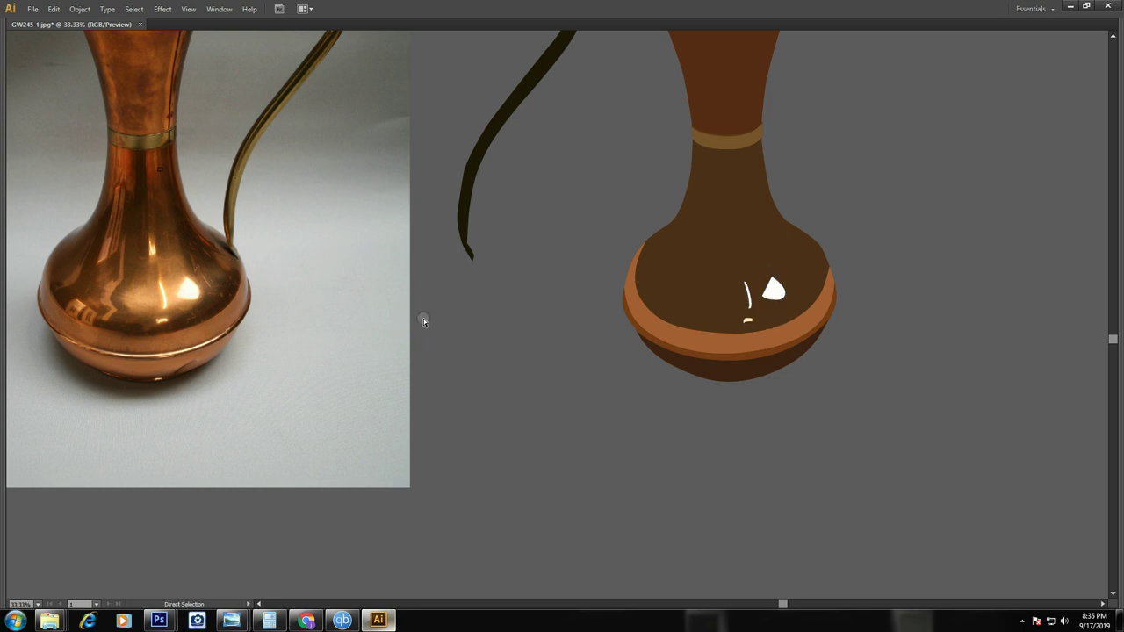
pyautogui.hotkey('ctrl', '-')
# Drag a copy of the painted jug's neck over the photo's neck
pyautogui.moveTo(235, 79); pyautogui.dragTo(743, 206)
pyautogui.press('v')
pyautogui.click(821, 289)
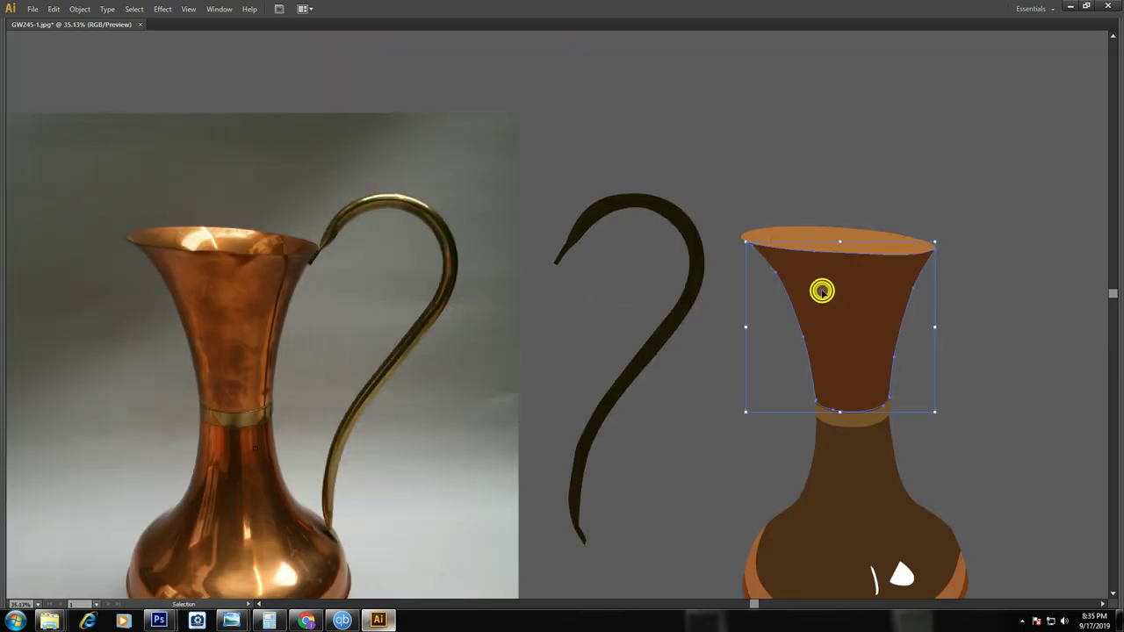
pyautogui.moveTo(820, 289); pyautogui.dragTo(740, 295)
pyautogui.hotkey('shift', 'Left')
pyautogui.hotkey('shift', 'Left')
pyautogui.hotkey('shift', 'Left')
pyautogui.hotkey('shift', 'Left')
pyautogui.hotkey('shift', 'Left')
pyautogui.hotkey('shift', 'Left')
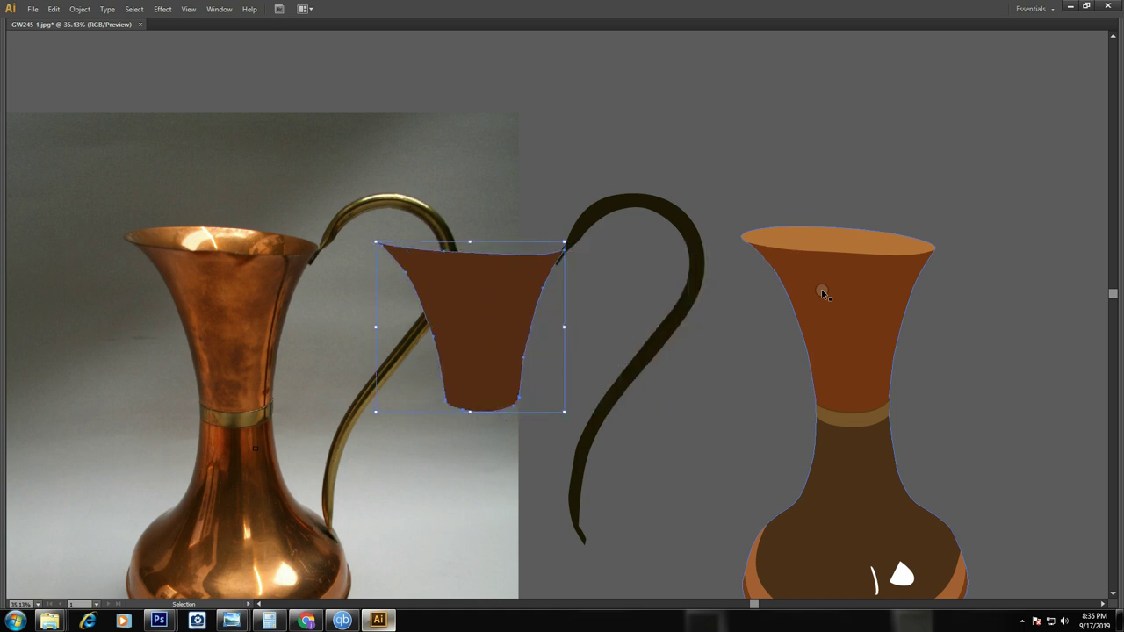
pyautogui.hotkey('shift', 'Left')
pyautogui.hotkey('shift', 'Left')
pyautogui.hotkey('shift', 'Left')
pyautogui.hotkey('shift', 'Left')
# Convert the neck copy to a gradient mesh and colour it copper orange from the photo
pyautogui.press('z')
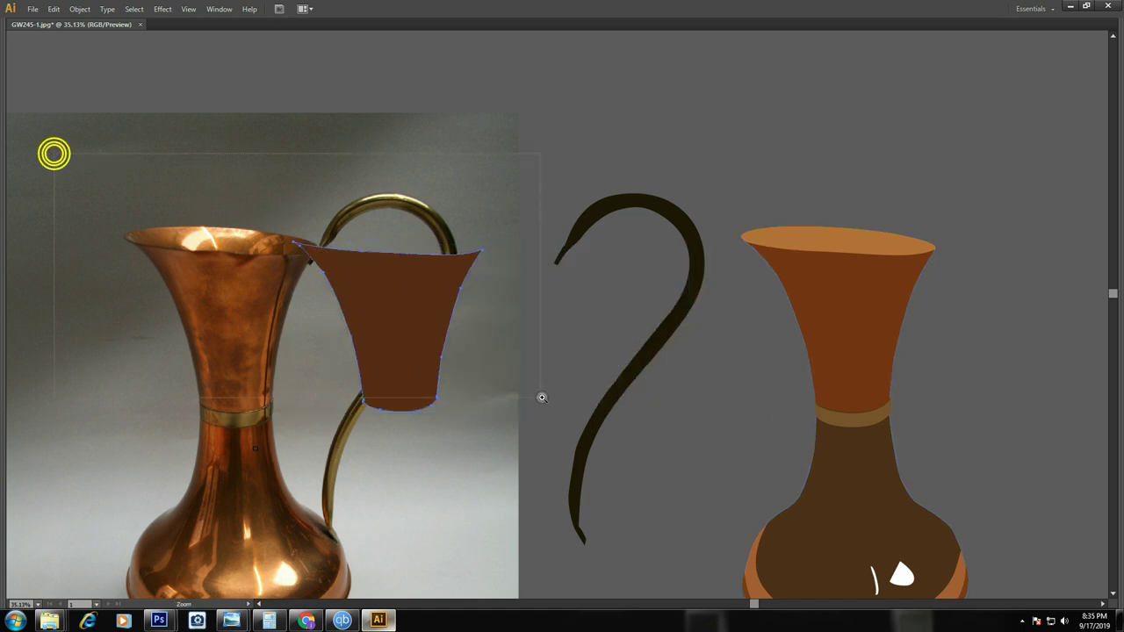
pyautogui.moveTo(540, 395); pyautogui.dragTo(53, 153)
pyautogui.click(549, 126)
pyautogui.click(181, 182)
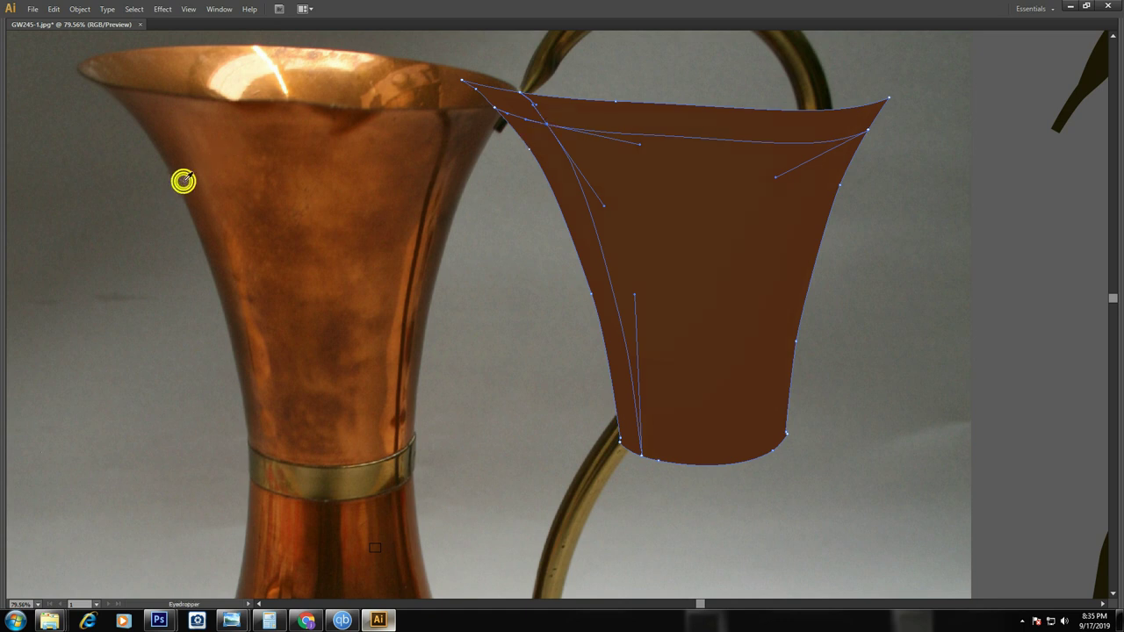
pyautogui.click(190, 180)
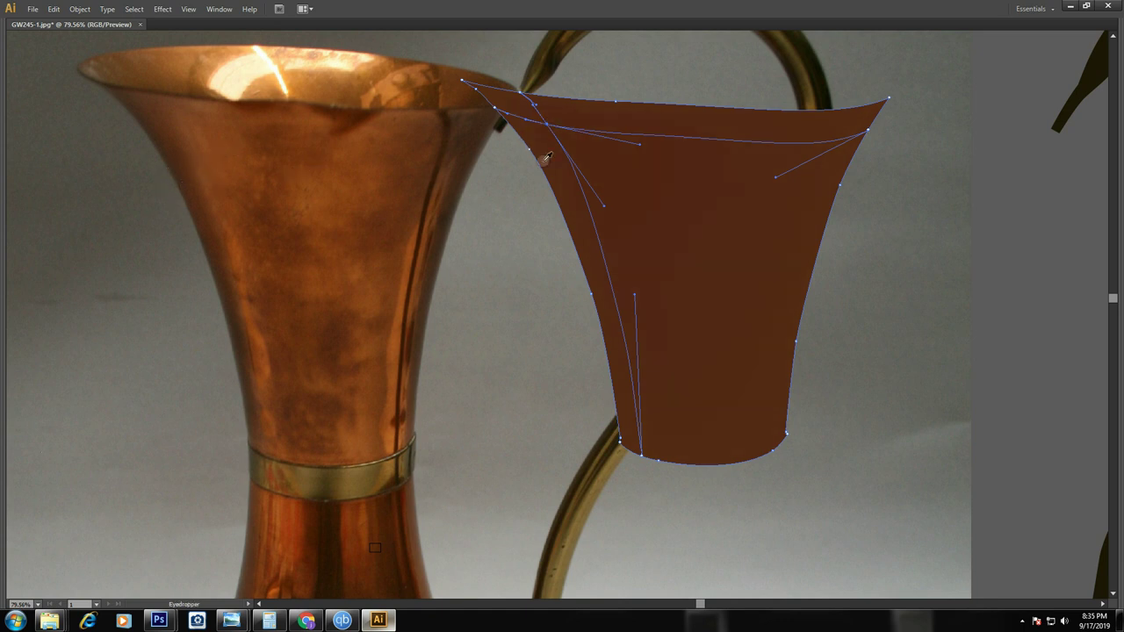
pyautogui.click(596, 130)
pyautogui.press('i')
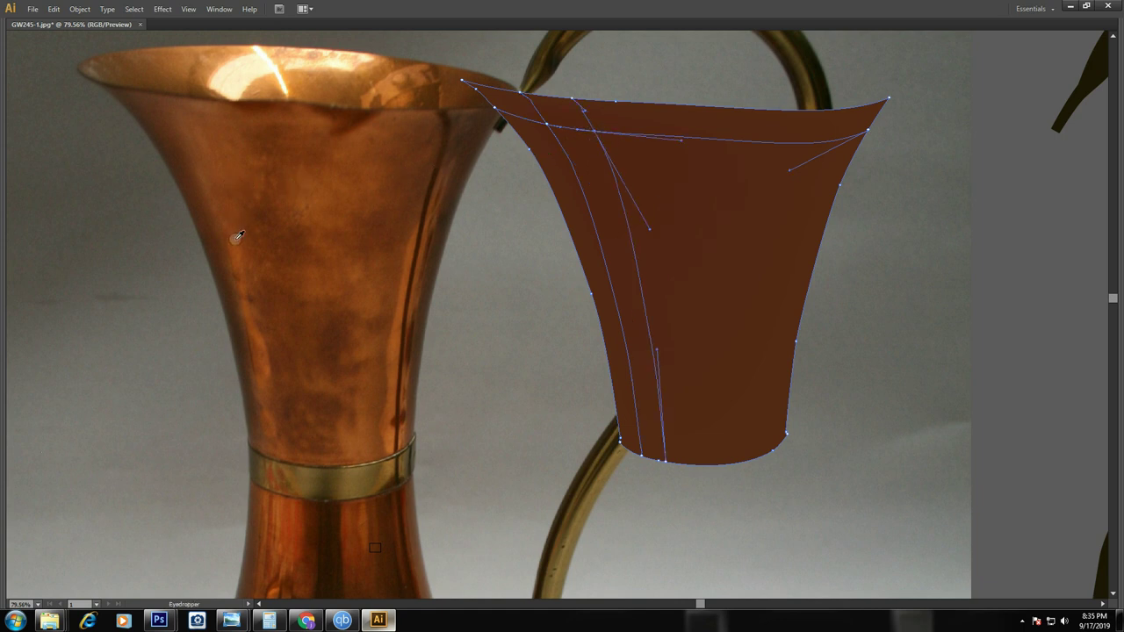
pyautogui.click(238, 235)
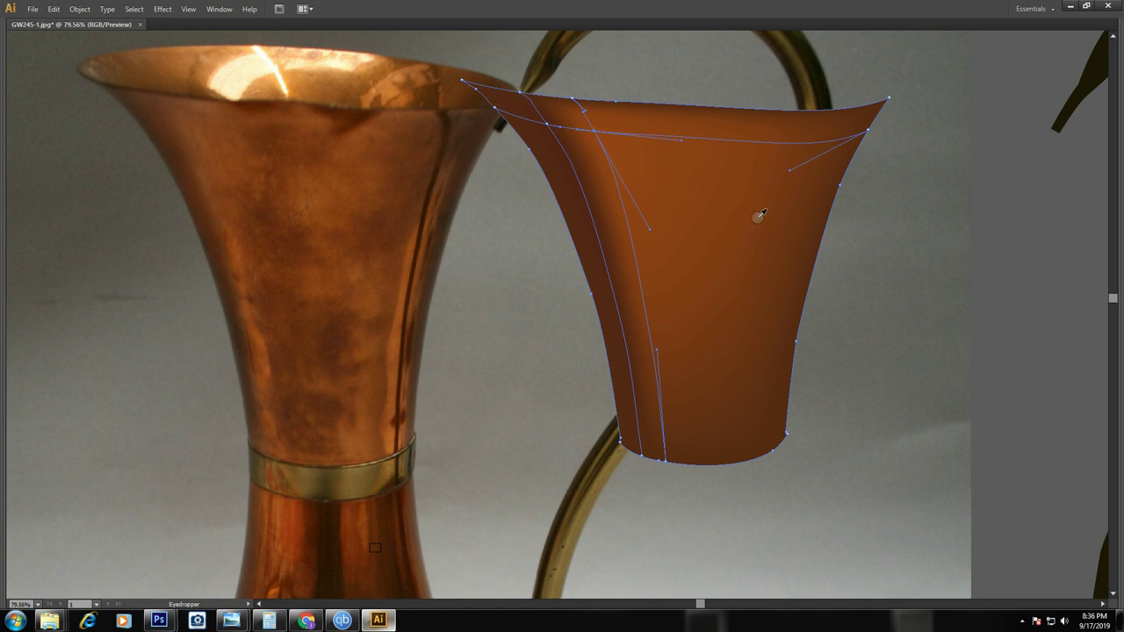
# Add three mesh gridlines near the right edge, coloured dark edge and brighter copper from the photo
pyautogui.click(832, 143)
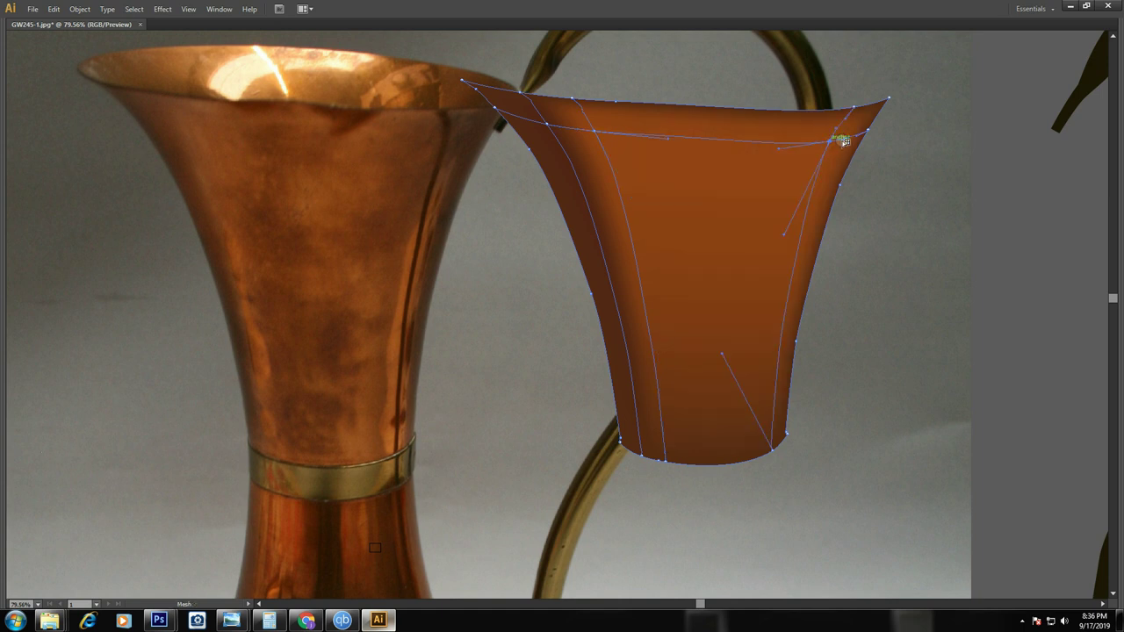
pyautogui.click(439, 237)
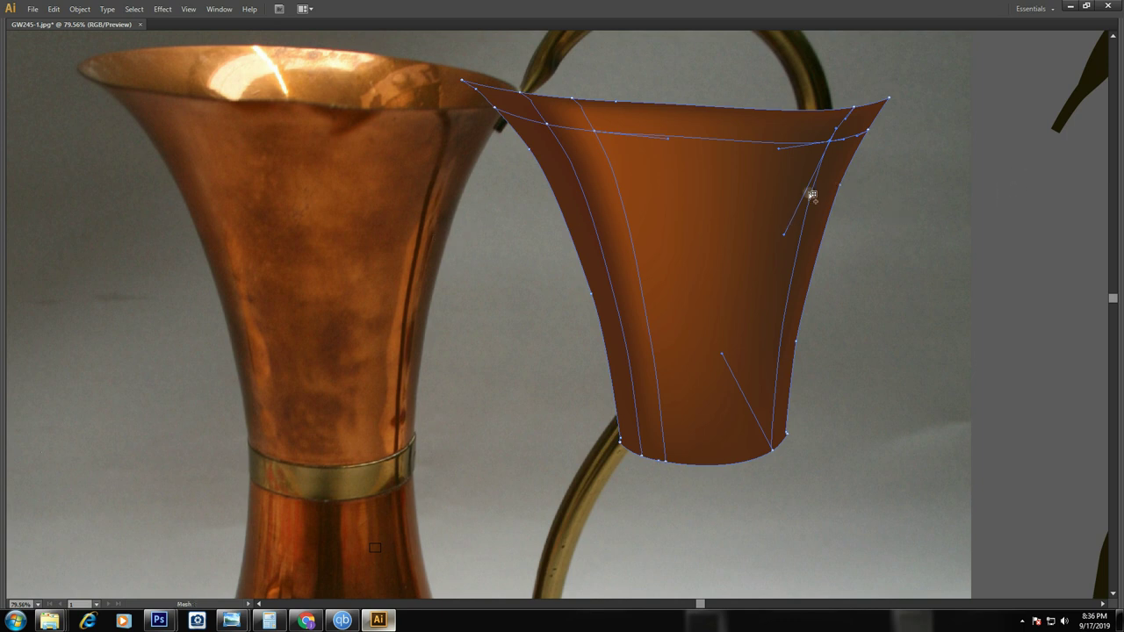
pyautogui.click(822, 144)
pyautogui.press('i')
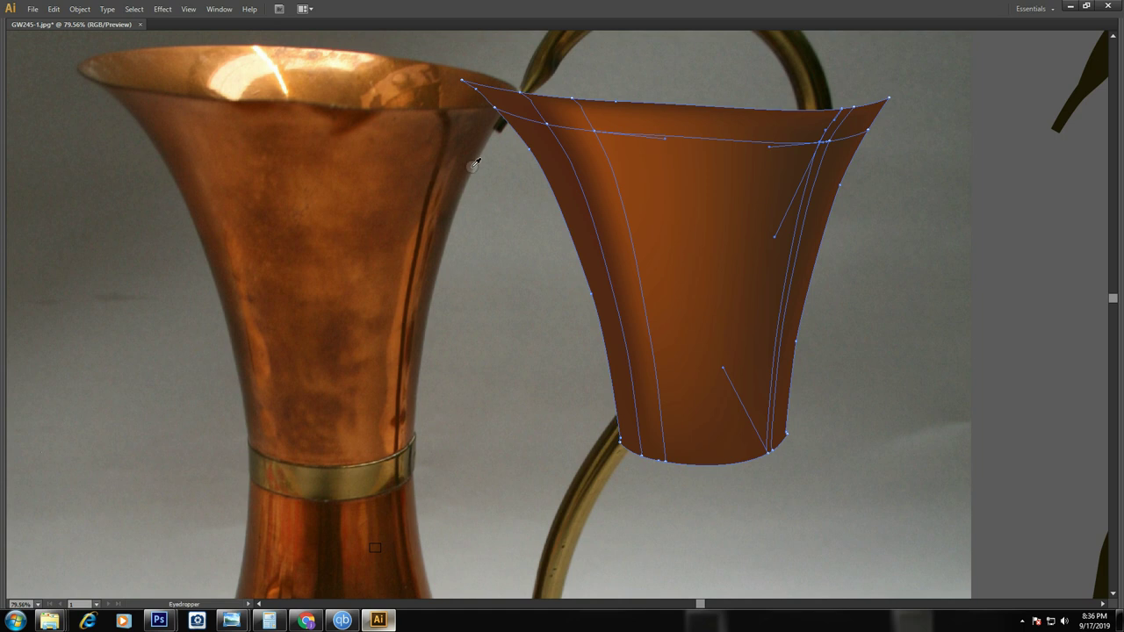
pyautogui.click(427, 209)
pyautogui.press('u')
pyautogui.click(812, 143)
pyautogui.press('i')
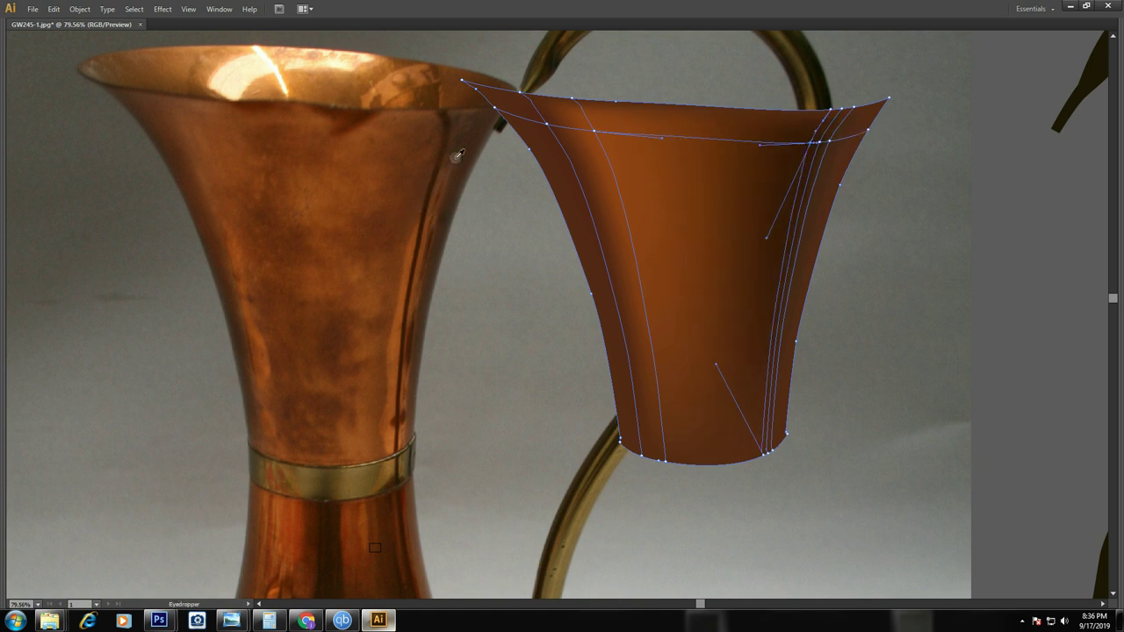
pyautogui.click(419, 159)
pyautogui.press('v')
pyautogui.click(960, 158)
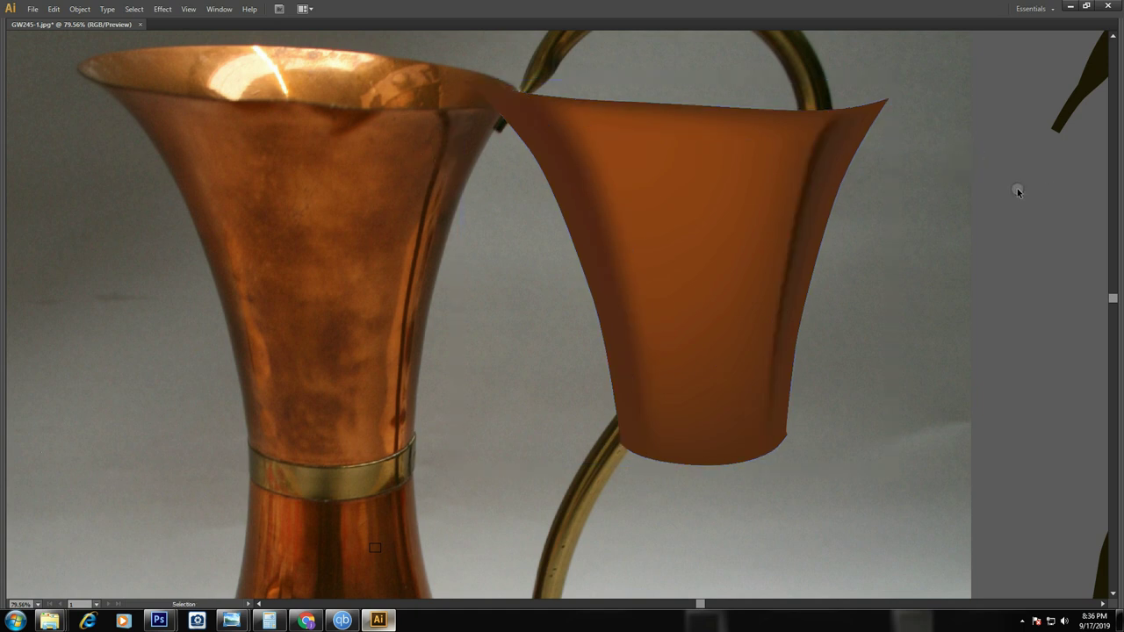
# Adjust the neck mesh's upper-right point and handles to form a darker right-edge streak
pyautogui.press('a')
pyautogui.click(819, 143)
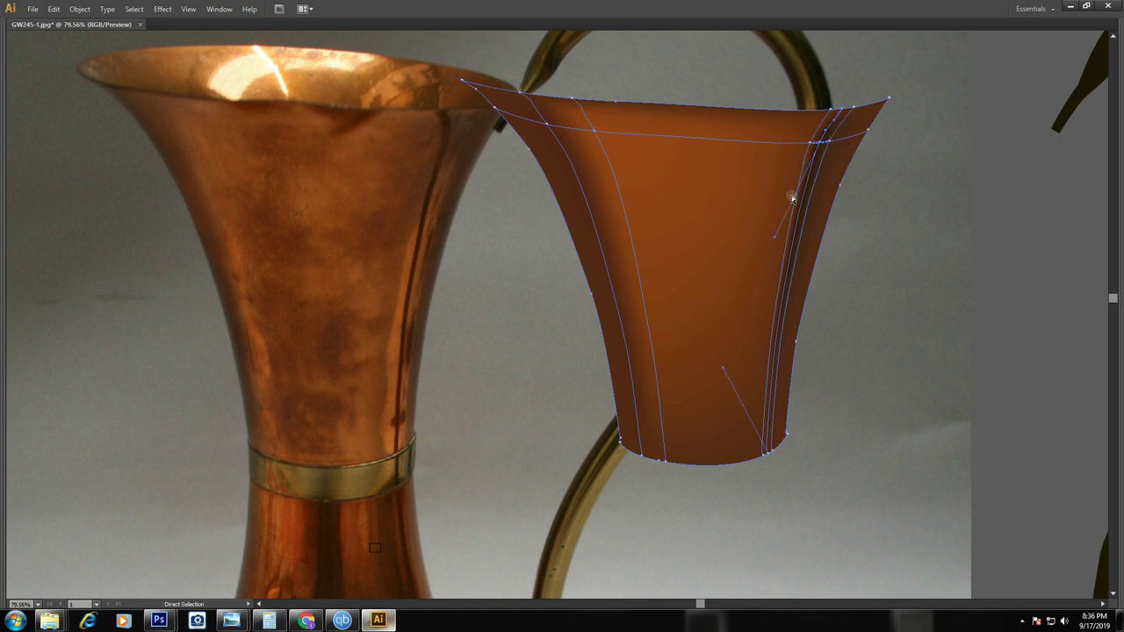
pyautogui.moveTo(776, 242); pyautogui.dragTo(779, 237)
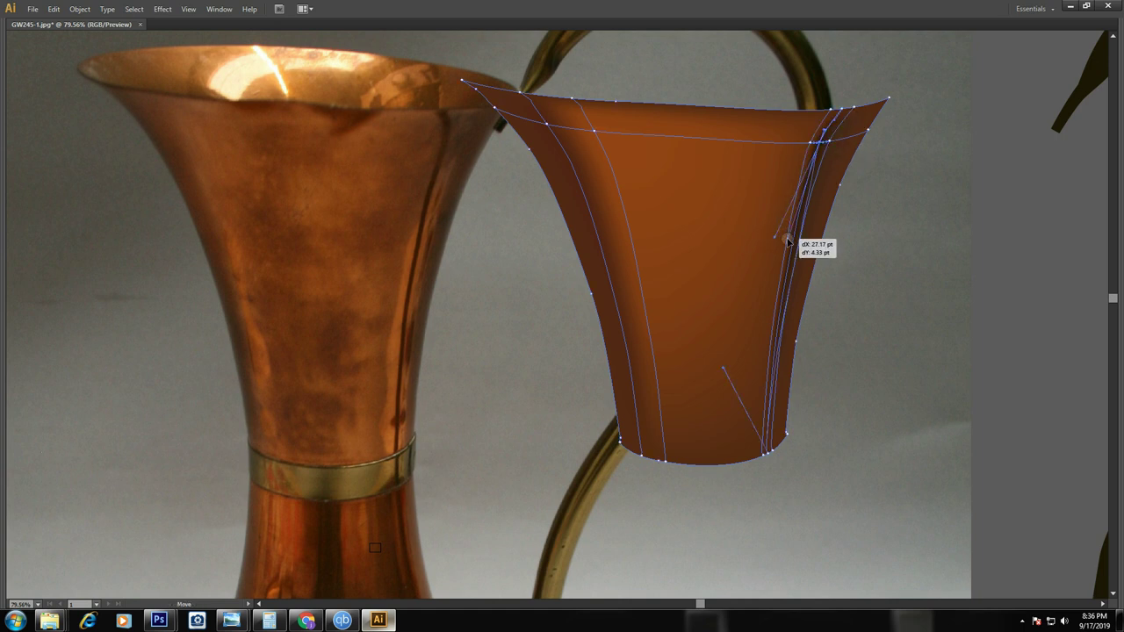
pyautogui.click(991, 123)
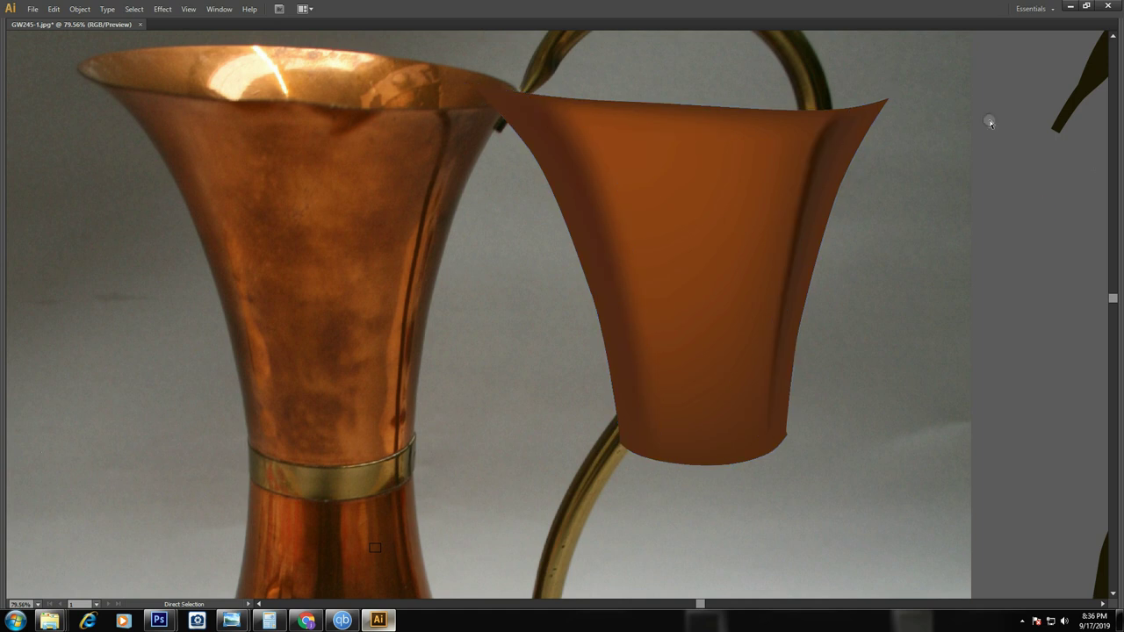
pyautogui.click(819, 144)
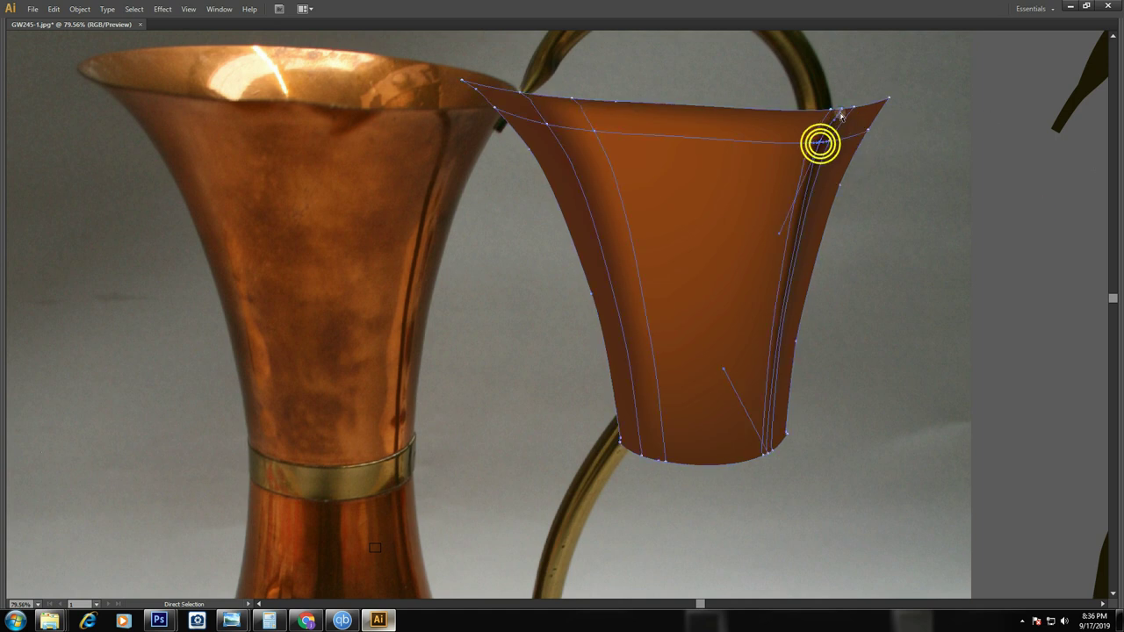
pyautogui.moveTo(837, 121); pyautogui.dragTo(827, 115)
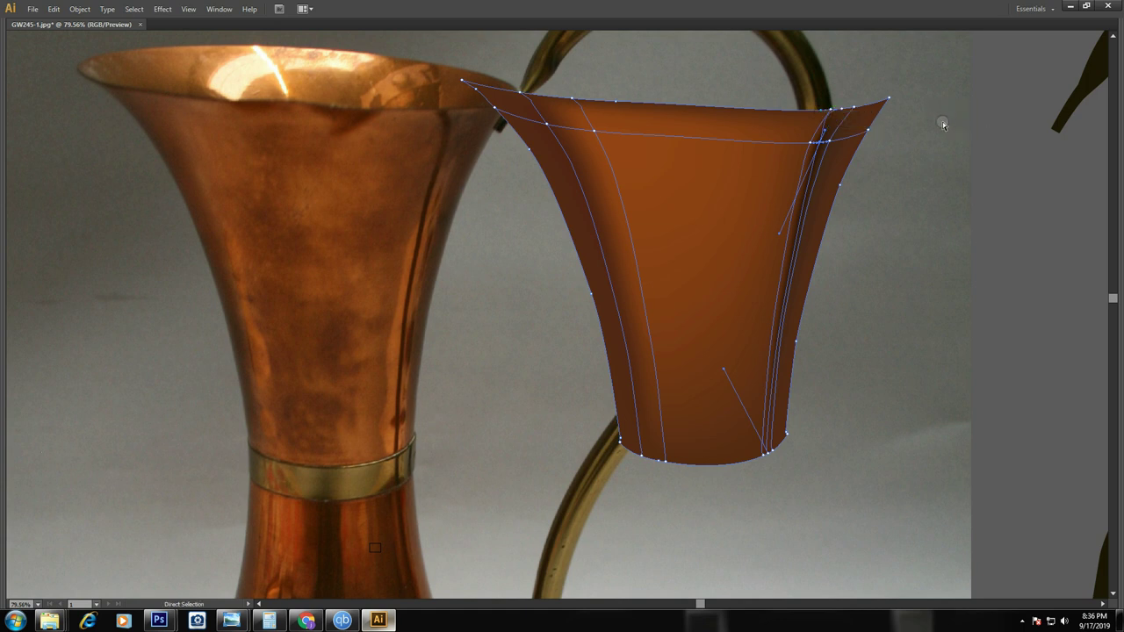
pyautogui.moveTo(818, 144)
pyautogui.mouseDown()
pyautogui.moveTo(809, 121)
pyautogui.moveTo(806, 138)
pyautogui.mouseUp()
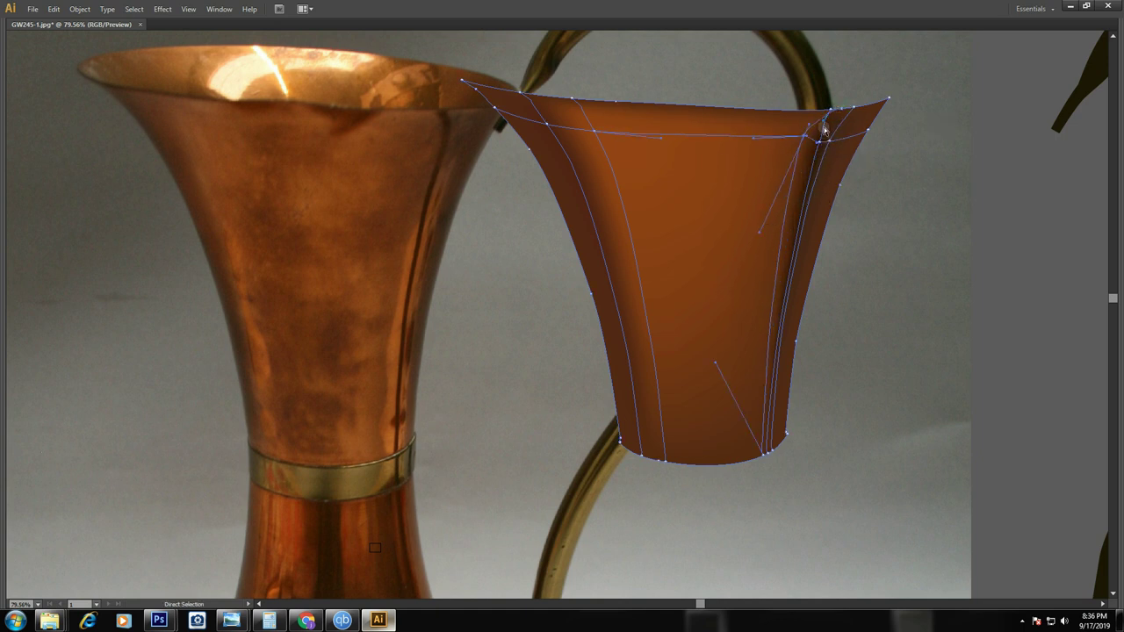
pyautogui.moveTo(826, 123); pyautogui.dragTo(820, 126)
pyautogui.click(995, 156)
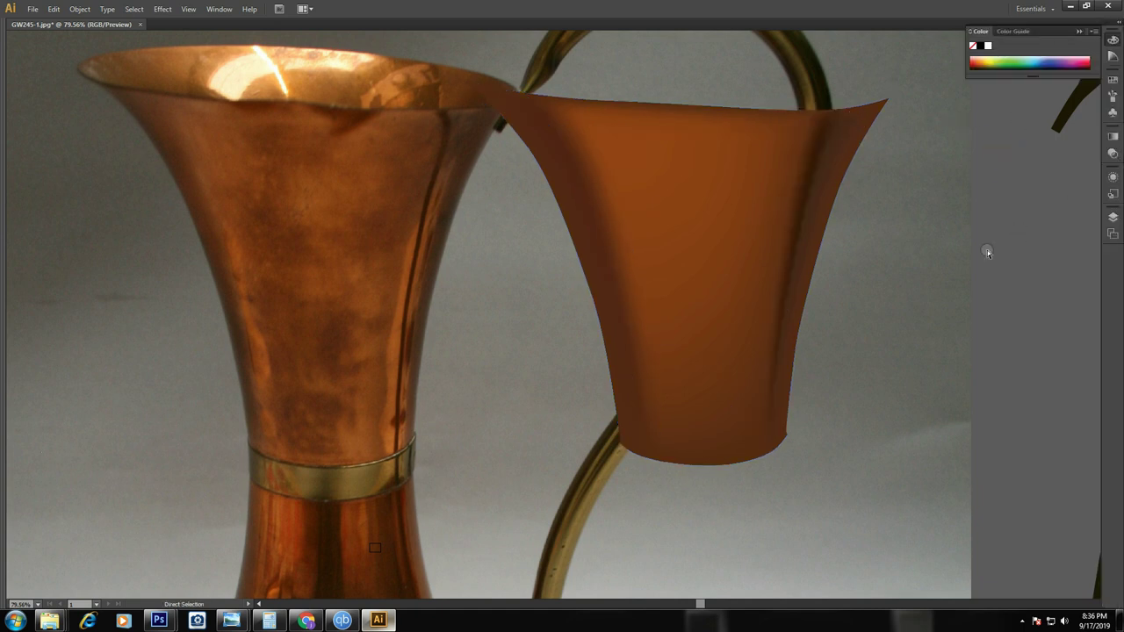
pyautogui.click(677, 213)
pyautogui.click(954, 241)
# Trace a highlight outline from the brass band edge up the neck's right copper edge
pyautogui.press('z')
pyautogui.moveTo(273, 377); pyautogui.dragTo(575, 497)
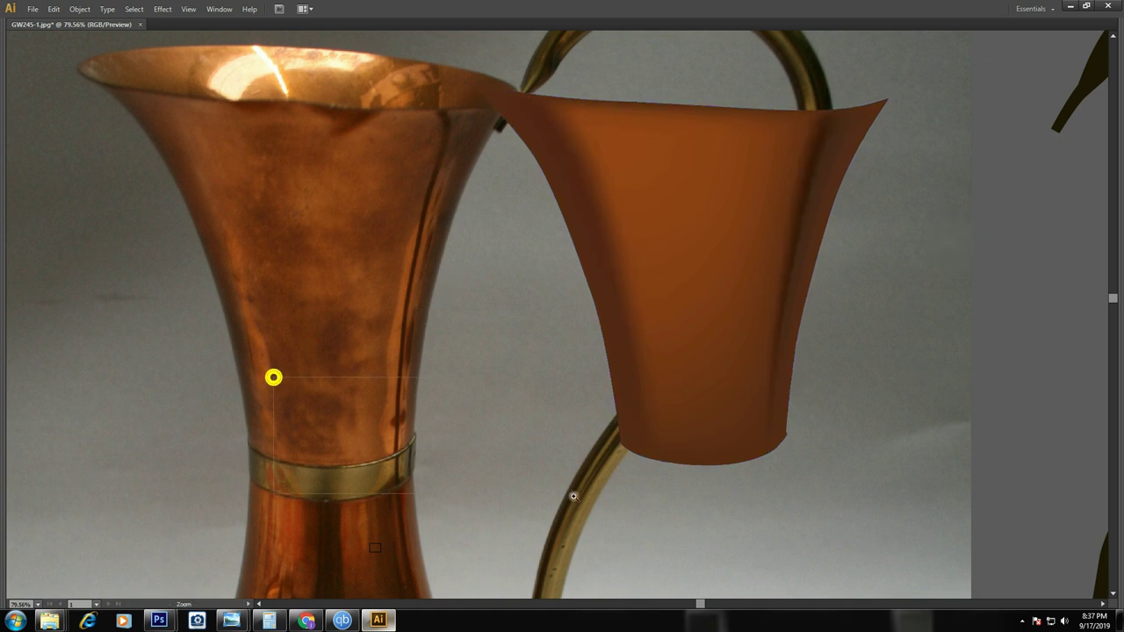
pyautogui.click(546, 416)
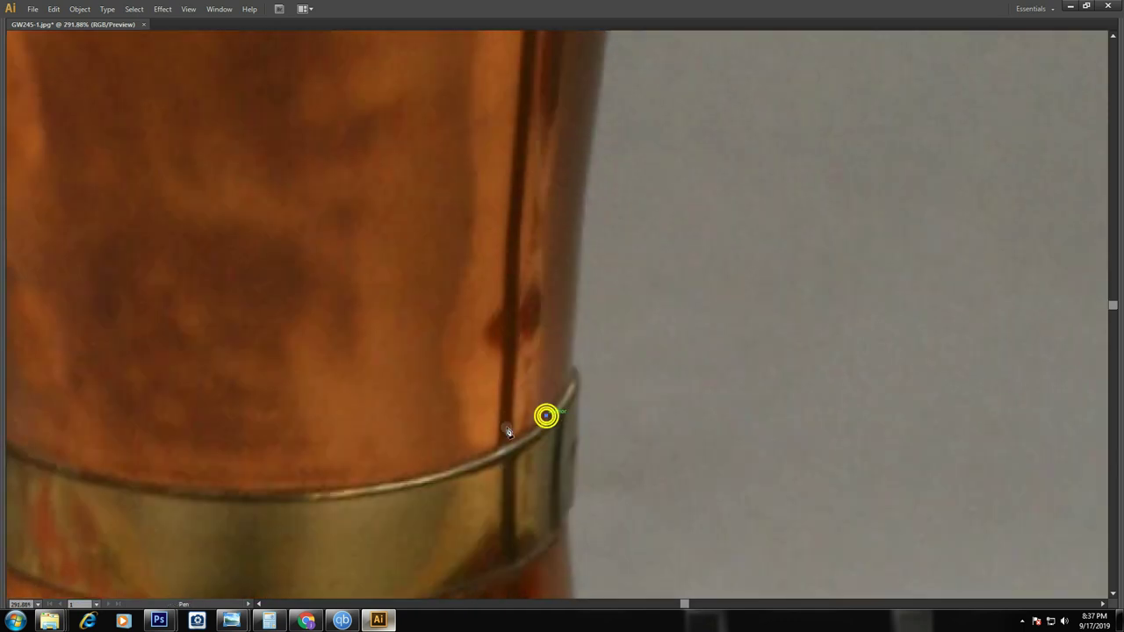
pyautogui.click(472, 455)
pyautogui.click(465, 422)
pyautogui.click(460, 299)
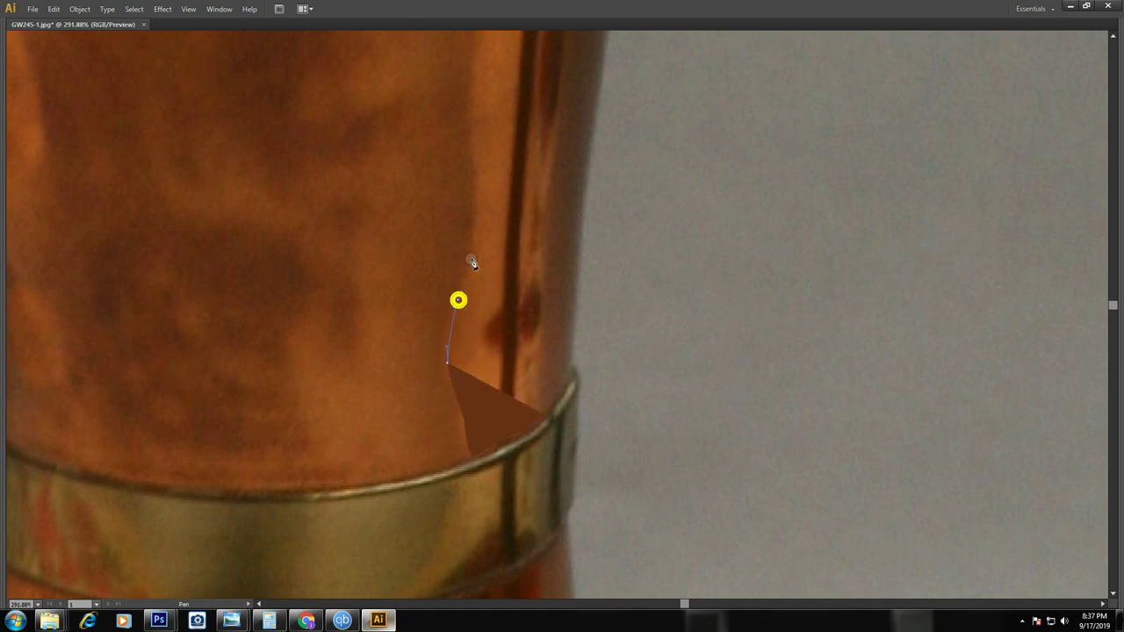
pyautogui.scroll(2, 495, 269)
pyautogui.scroll(3, 492, 263)
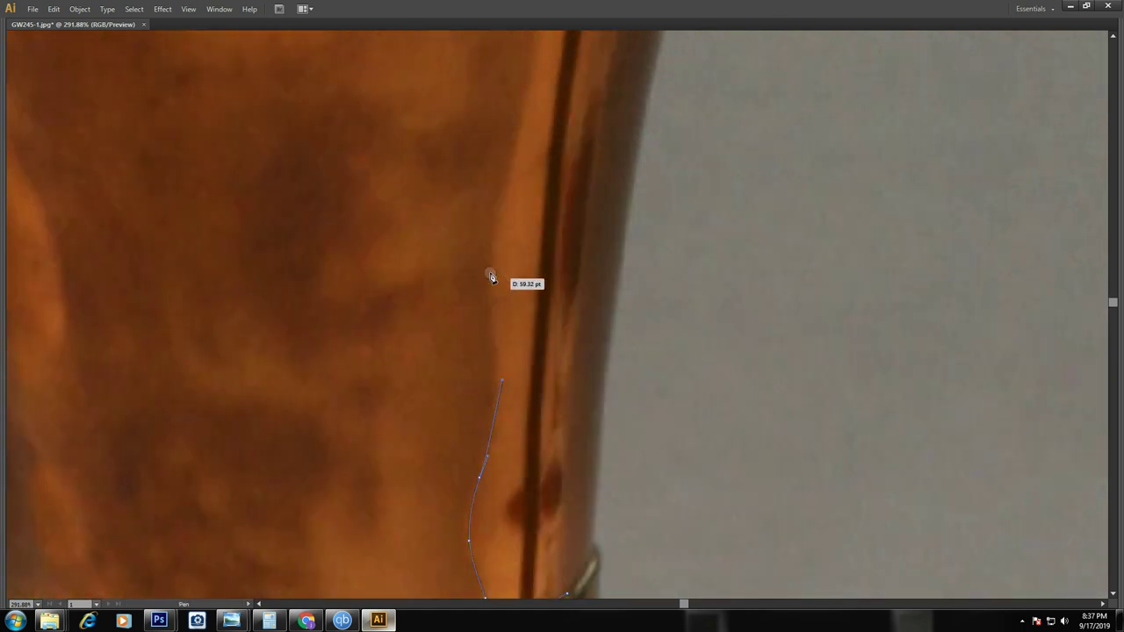
pyautogui.scroll(2, 532, 211)
pyautogui.moveTo(507, 301); pyautogui.dragTo(567, 68)
pyautogui.scroll(3, 527, 339)
# Carry the highlight outline back down to the band top and close it
pyautogui.click(580, 244)
pyautogui.scroll(3, 578, 311)
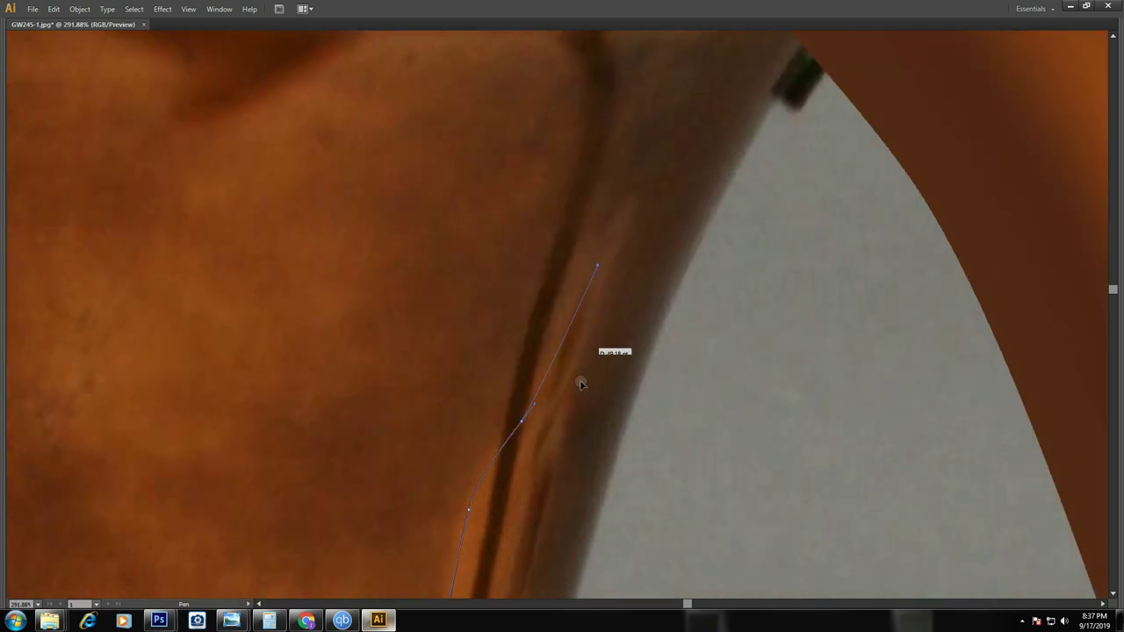
pyautogui.scroll(-6, 582, 381)
pyautogui.moveTo(502, 370); pyautogui.dragTo(504, 241)
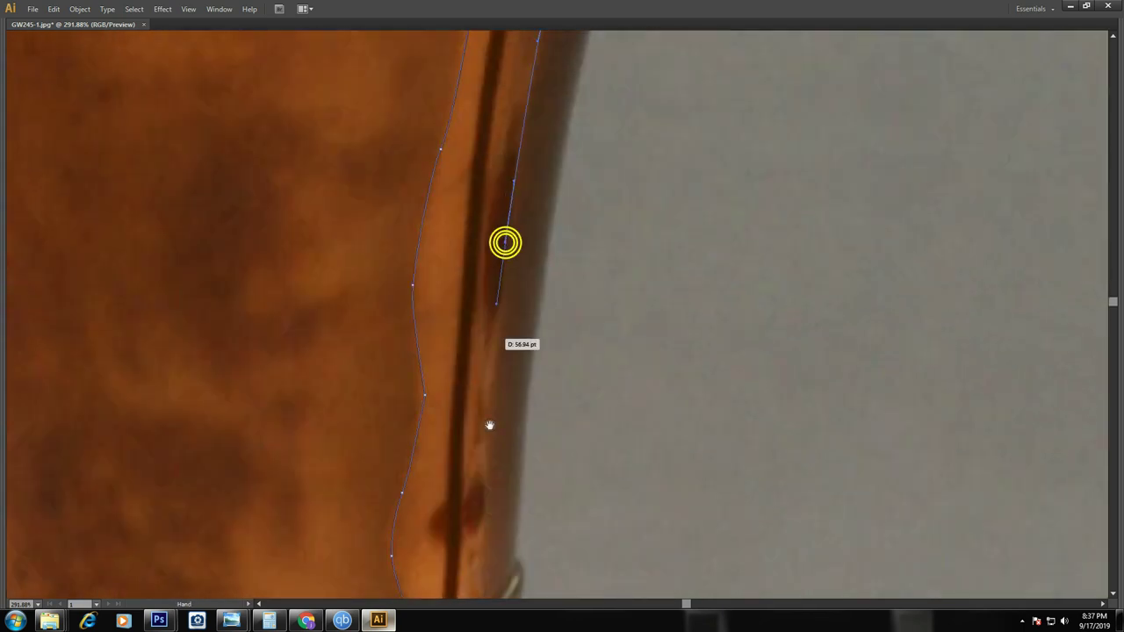
pyautogui.scroll(-3, 489, 206)
pyautogui.click(493, 350)
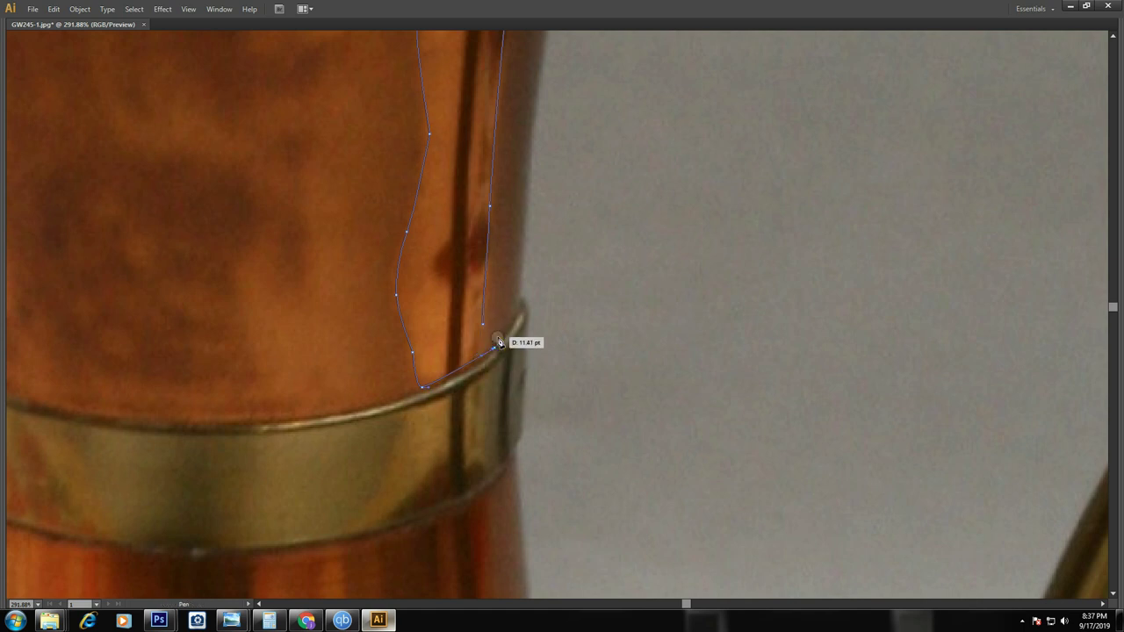
pyautogui.moveTo(502, 342); pyautogui.dragTo(474, 336)
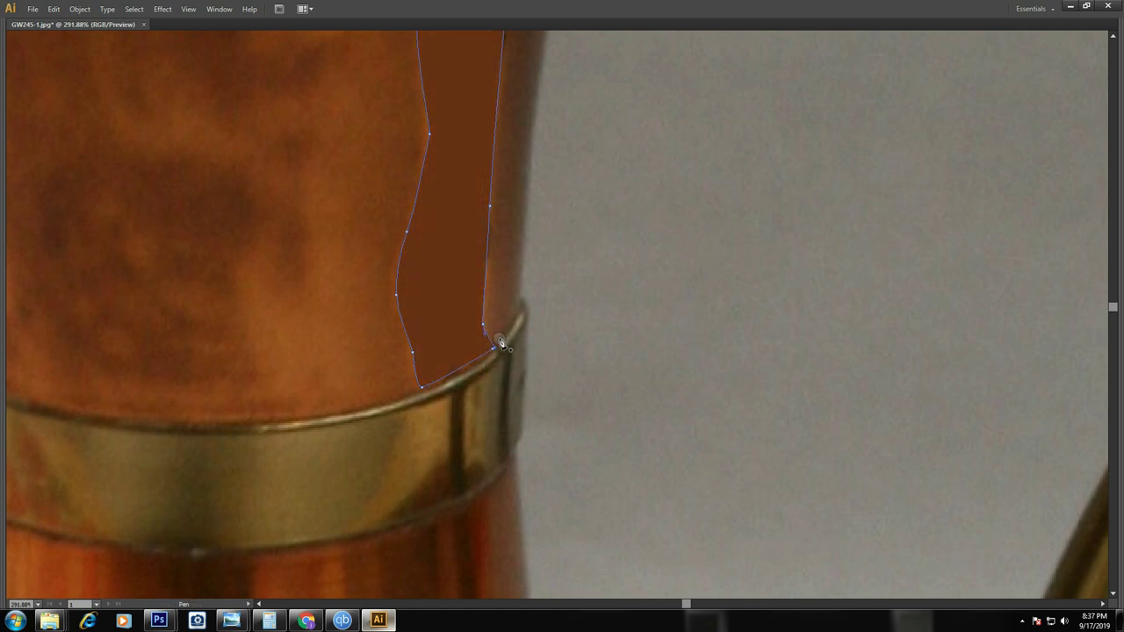
pyautogui.click(444, 331)
# Zoom out to the whole jug and select the neck highlight shape
pyautogui.keyDown('ctrl'); pyautogui.click(796, 209); pyautogui.keyUp('ctrl')
pyautogui.hotkey('ctrl', '0')
pyautogui.click(830, 181)
pyautogui.click(554, 266)
# Move the highlight strip onto the neck's right edge and convert it to a gradient mesh
pyautogui.moveTo(554, 263); pyautogui.dragTo(747, 263)
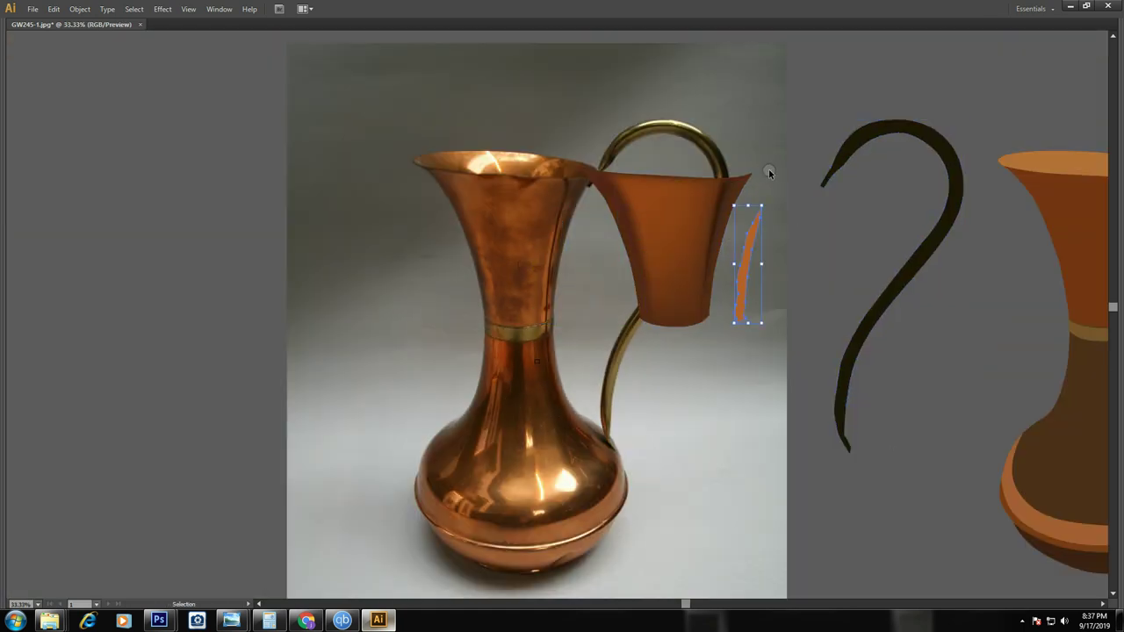
pyautogui.click(769, 172)
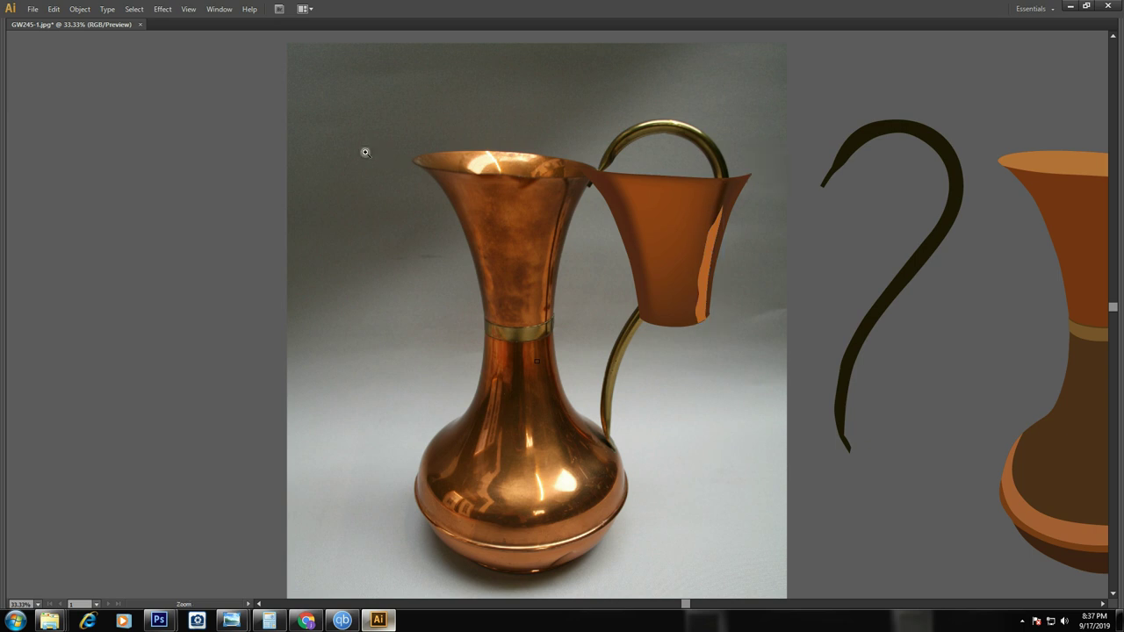
pyautogui.moveTo(389, 151); pyautogui.dragTo(845, 328)
pyautogui.click(773, 325)
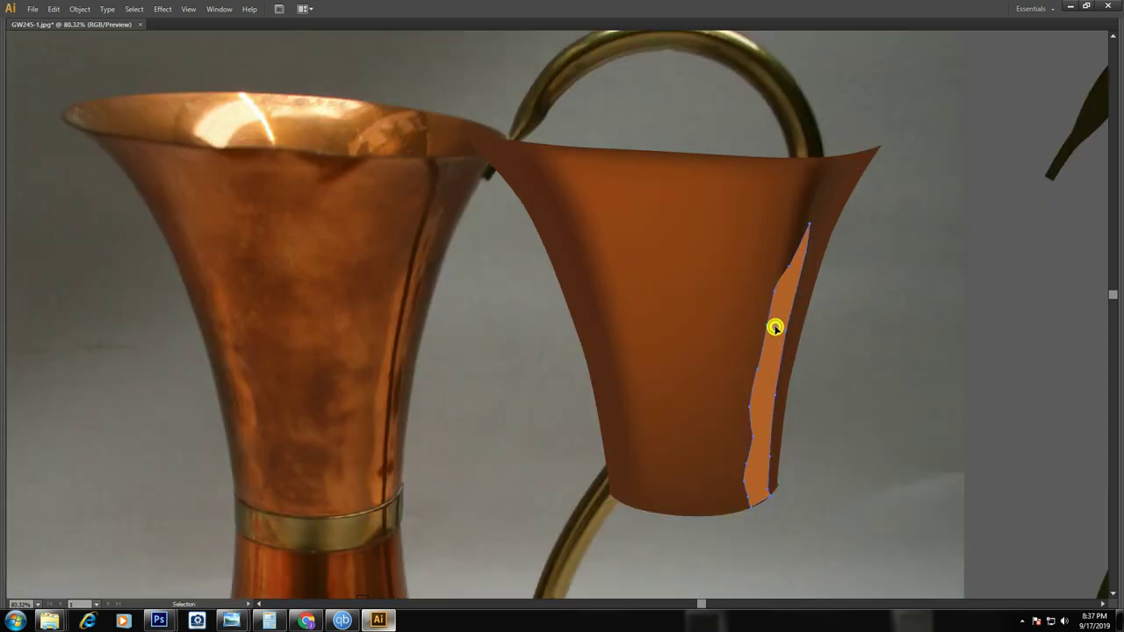
pyautogui.press('u')
pyautogui.click(779, 333)
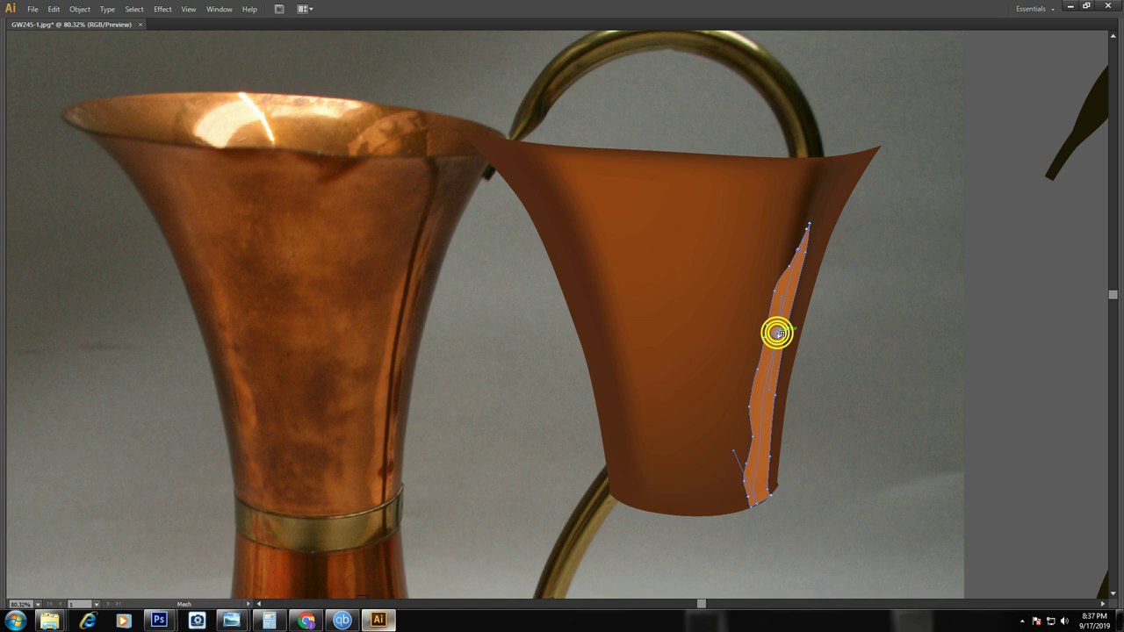
# Fill the highlight mesh with a copper colour sampled from the photo
pyautogui.click(395, 356)
pyautogui.press('v')
pyautogui.click(962, 253)
pyautogui.press('a')
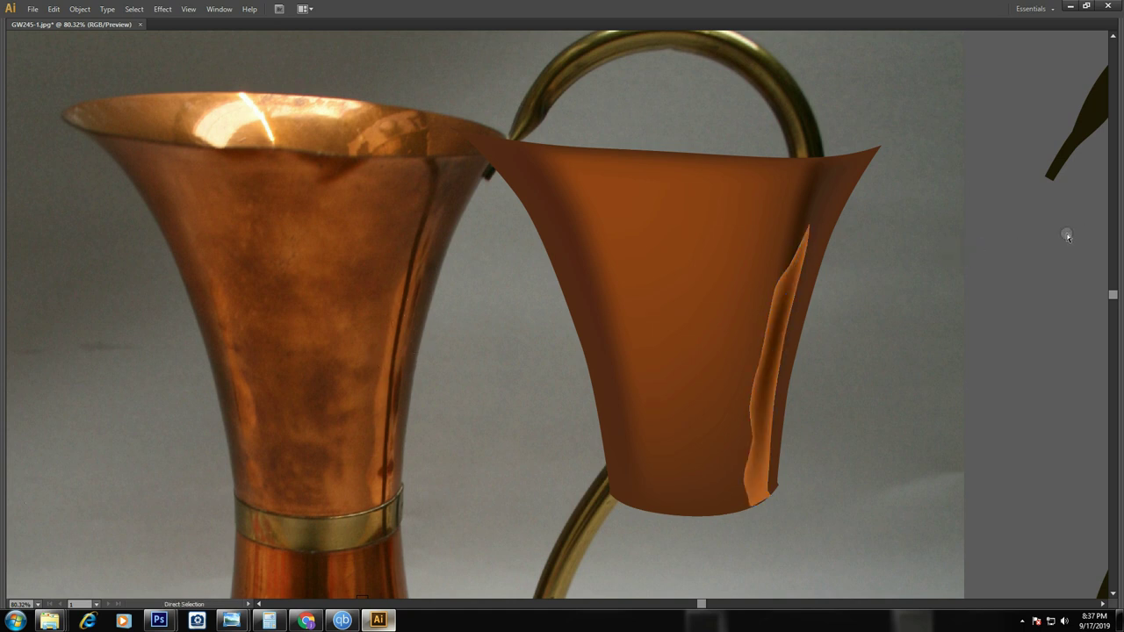
pyautogui.hotkey('ctrl', '0')
pyautogui.moveTo(417, 199); pyautogui.dragTo(686, 356)
pyautogui.moveTo(896, 419); pyautogui.dragTo(829, 153)
# Sample the neck body's colour into the highlight strip at close zoom
pyautogui.click(689, 310)
pyautogui.press('z')
pyautogui.moveTo(397, 329); pyautogui.dragTo(795, 488)
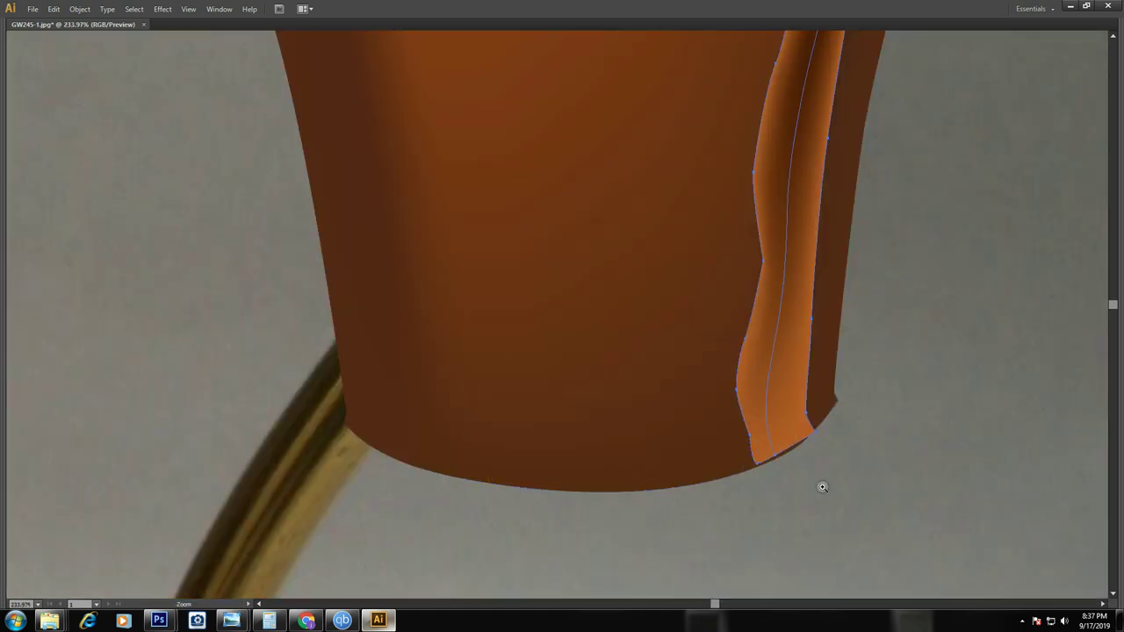
pyautogui.press('i')
pyautogui.click(719, 452)
pyautogui.press('v')
pyautogui.click(941, 391)
# Reshape the highlight strip by dragging anchors on its edge with Direct Selection
pyautogui.click(774, 352)
pyautogui.click(745, 342)
pyautogui.press('v')
pyautogui.moveTo(712, 319); pyautogui.dragTo(775, 255)
pyautogui.click(987, 266)
pyautogui.press('a')
pyautogui.click(785, 264)
pyautogui.moveTo(763, 261); pyautogui.dragTo(767, 243)
pyautogui.moveTo(753, 168); pyautogui.dragTo(734, 156)
pyautogui.keyDown('ctrl'); pyautogui.click(831, 243); pyautogui.keyUp('ctrl')
pyautogui.keyDown('ctrl'); pyautogui.click(1004, 195); pyautogui.keyUp('ctrl')
# Zoom out to the whole neck piece and reselect the highlight strip
pyautogui.press('space')
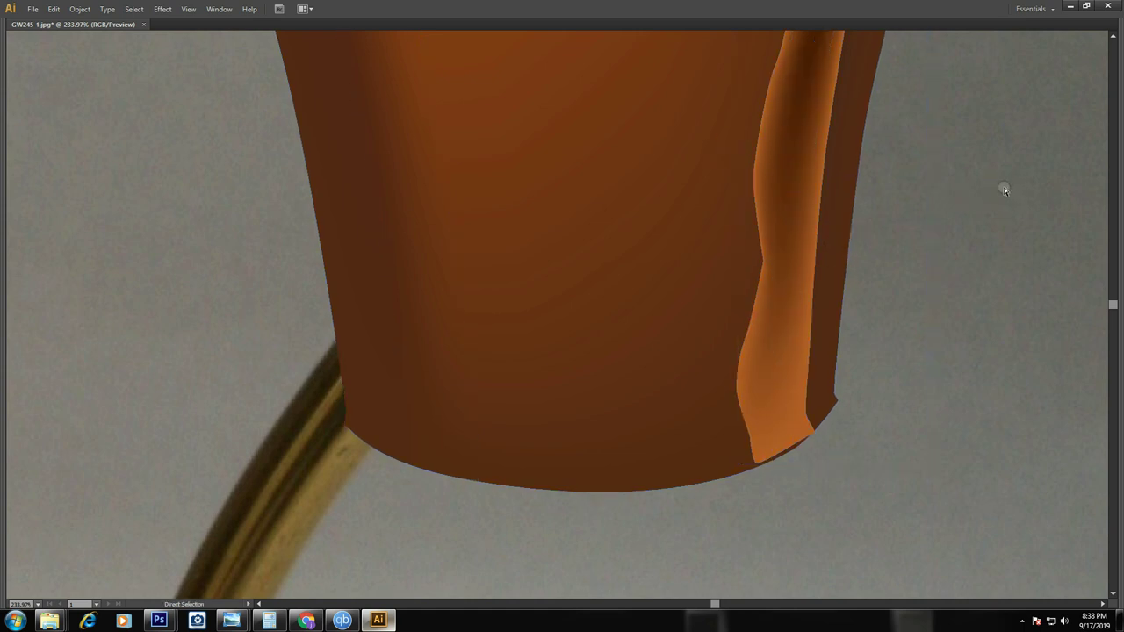
pyautogui.hotkey('ctrl', '-')
pyautogui.hotkey('ctrl', '-')
pyautogui.hotkey('ctrl', '-')
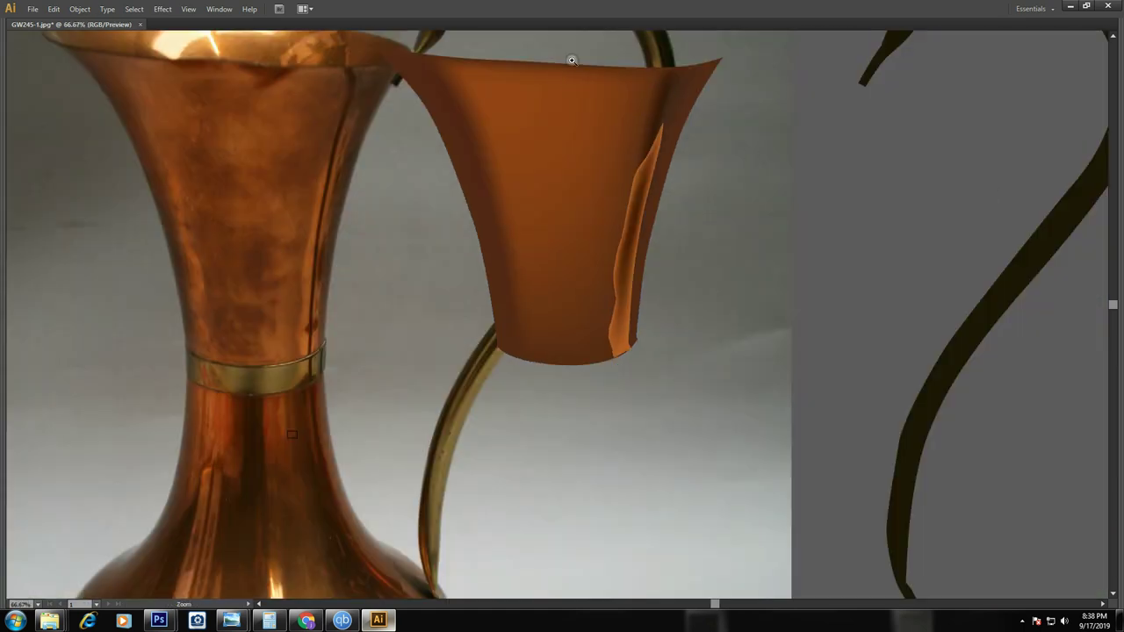
pyautogui.keyDown('ctrl'); pyautogui.click(633, 195); pyautogui.keyUp('ctrl')
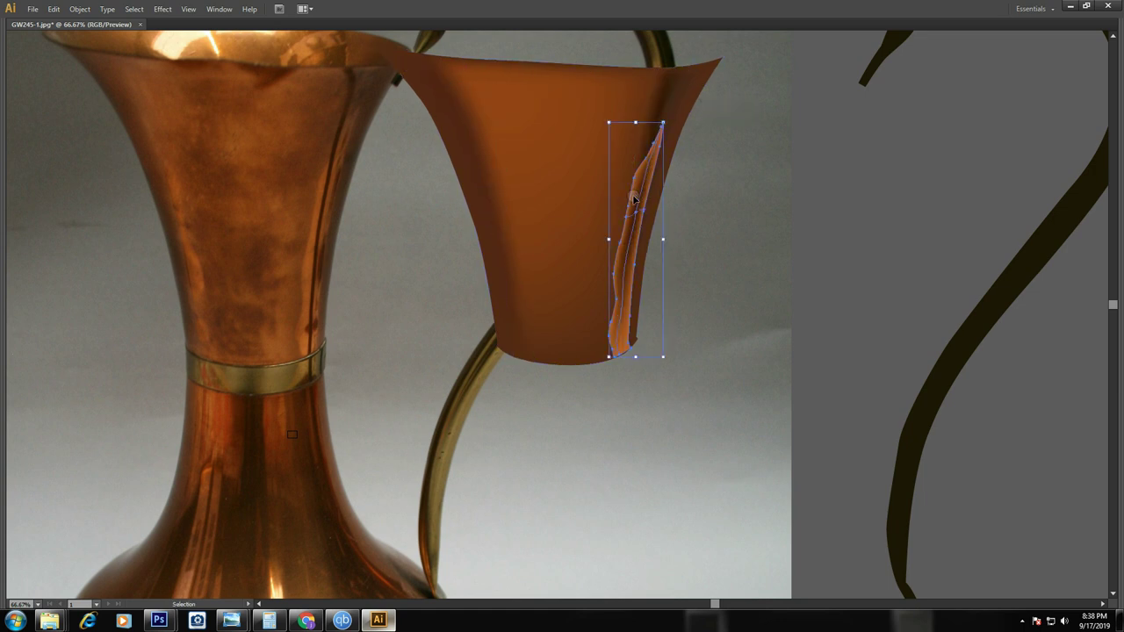
pyautogui.press('Tab')
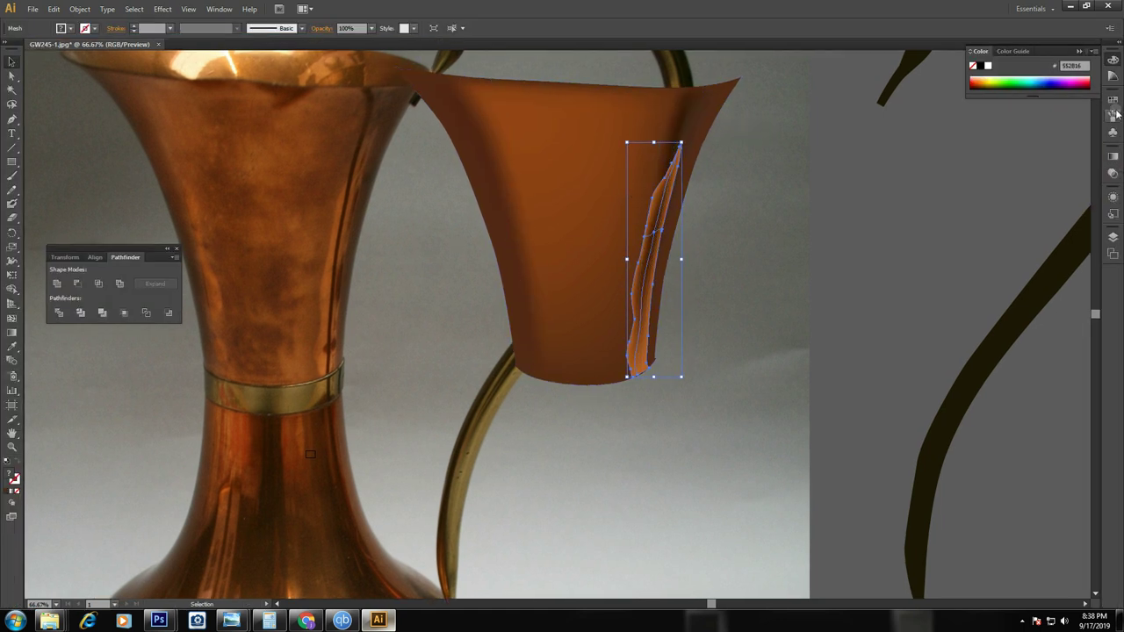
# Set the highlight strip's opacity to 60% in the Transparency panel
pyautogui.click(1113, 158)
pyautogui.click(1113, 158)
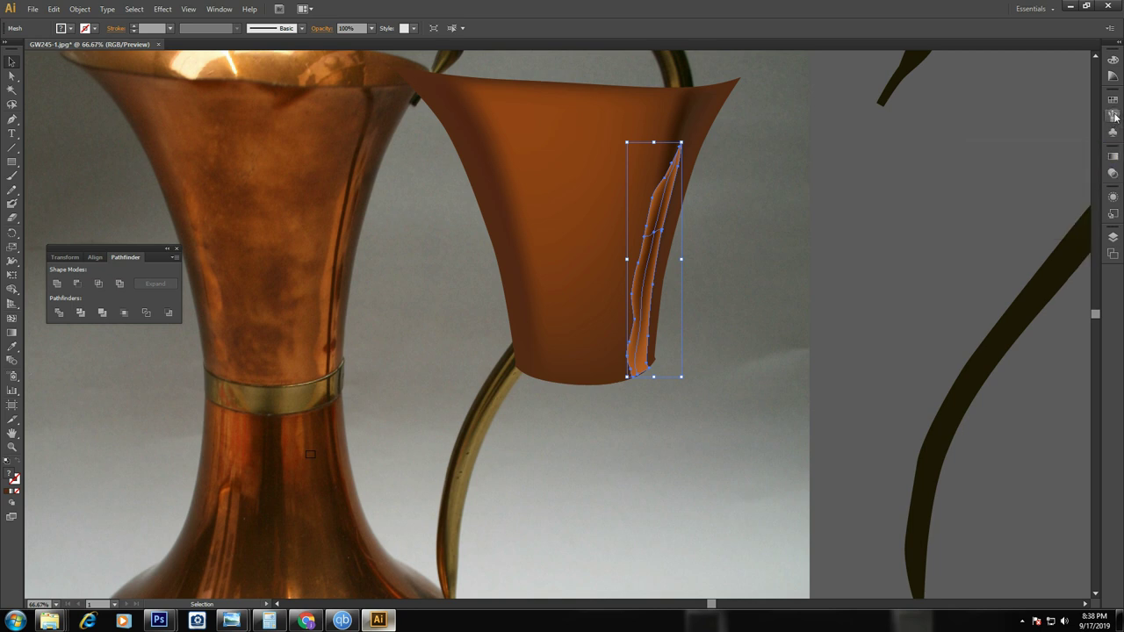
pyautogui.click(1114, 196)
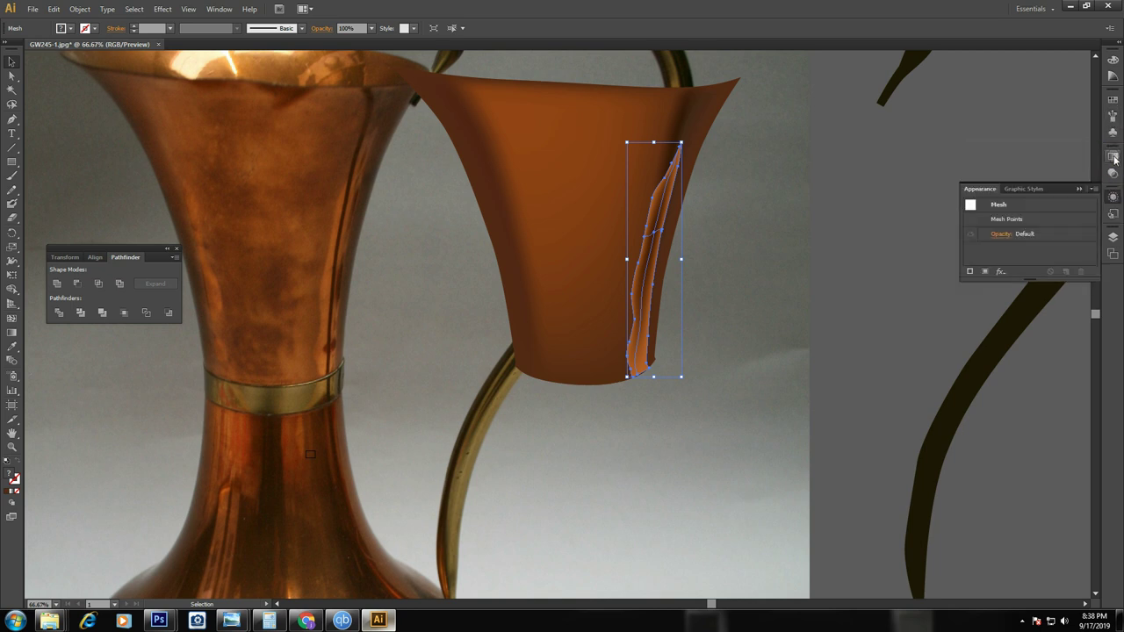
pyautogui.click(1113, 172)
pyautogui.click(1095, 164)
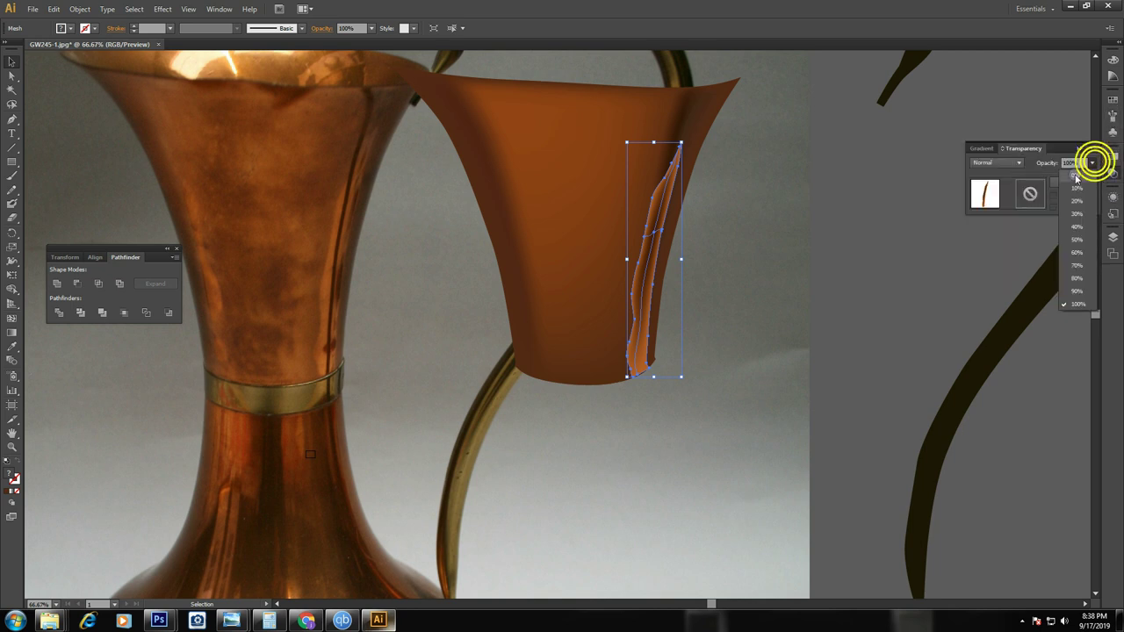
pyautogui.click(1087, 255)
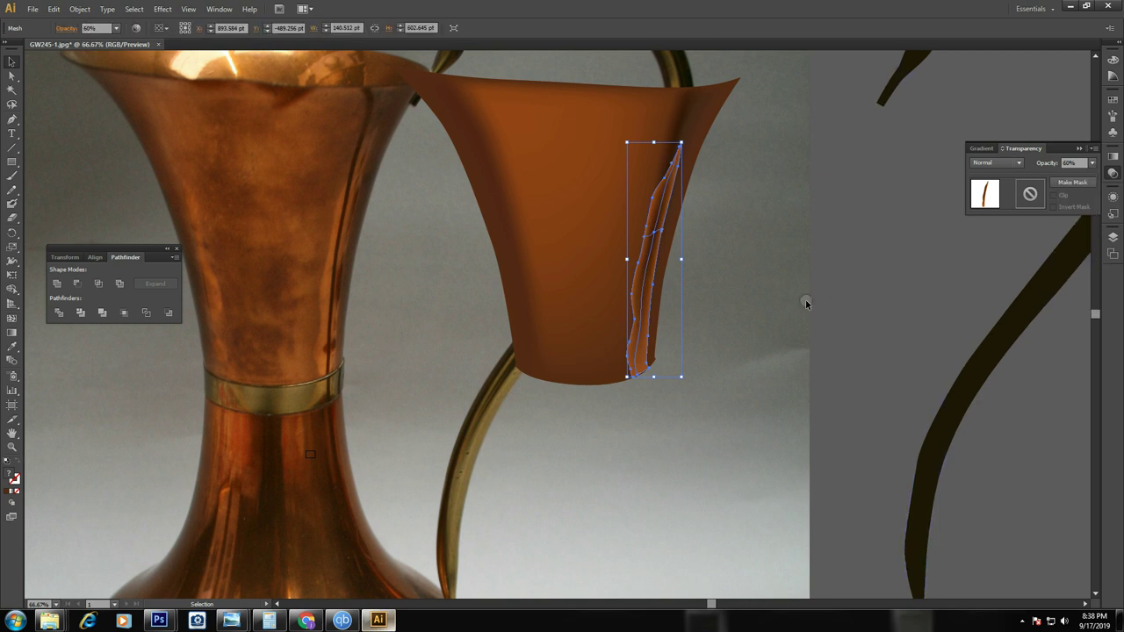
pyautogui.click(926, 299)
pyautogui.click(646, 281)
# Lower the strip's opacity to 20%, then zoom out and select the mesh neck piece
pyautogui.click(1093, 164)
pyautogui.click(1079, 188)
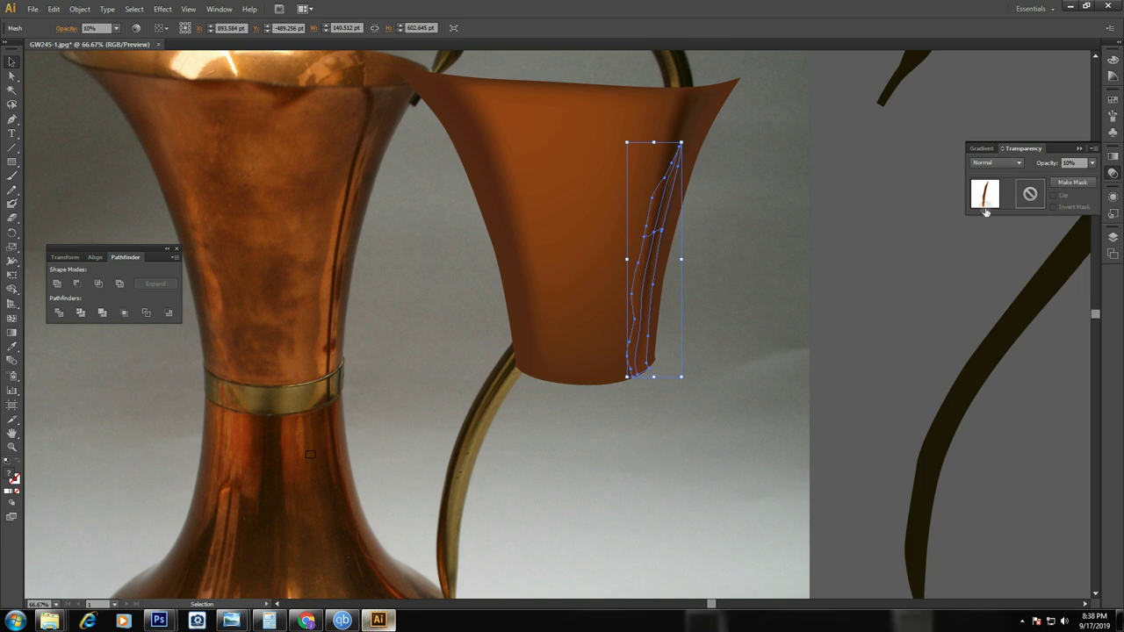
pyautogui.click(1089, 163)
pyautogui.click(1080, 201)
pyautogui.click(882, 214)
pyautogui.hotkey('ctrl', '-')
pyautogui.hotkey('ctrl', '-')
pyautogui.hotkey('ctrl', '-')
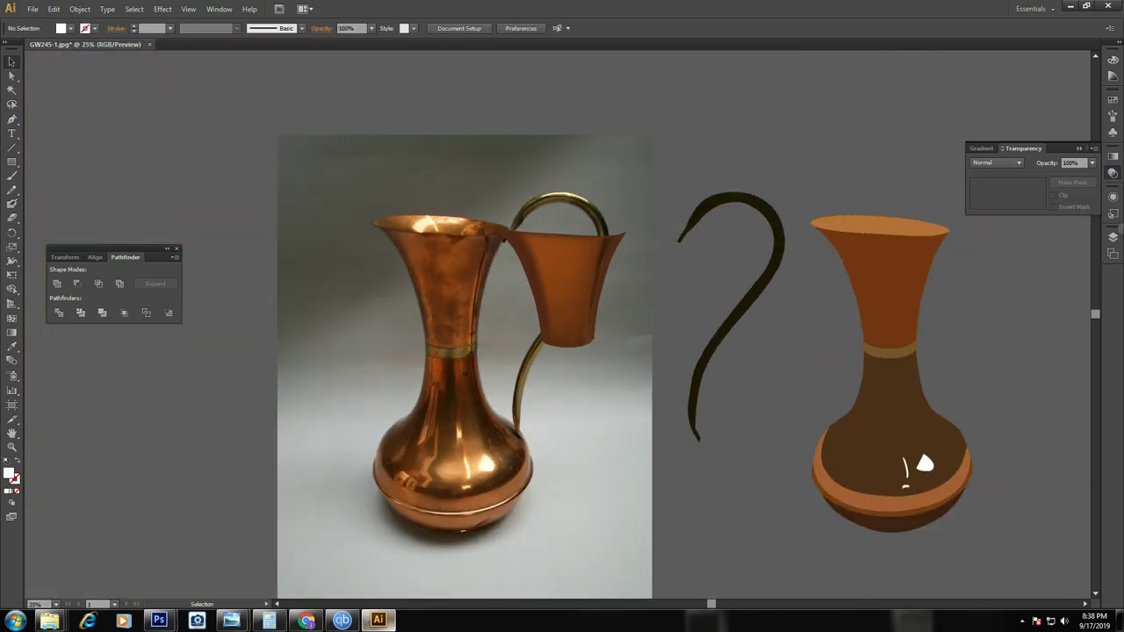
pyautogui.click(609, 361)
pyautogui.click(557, 262)
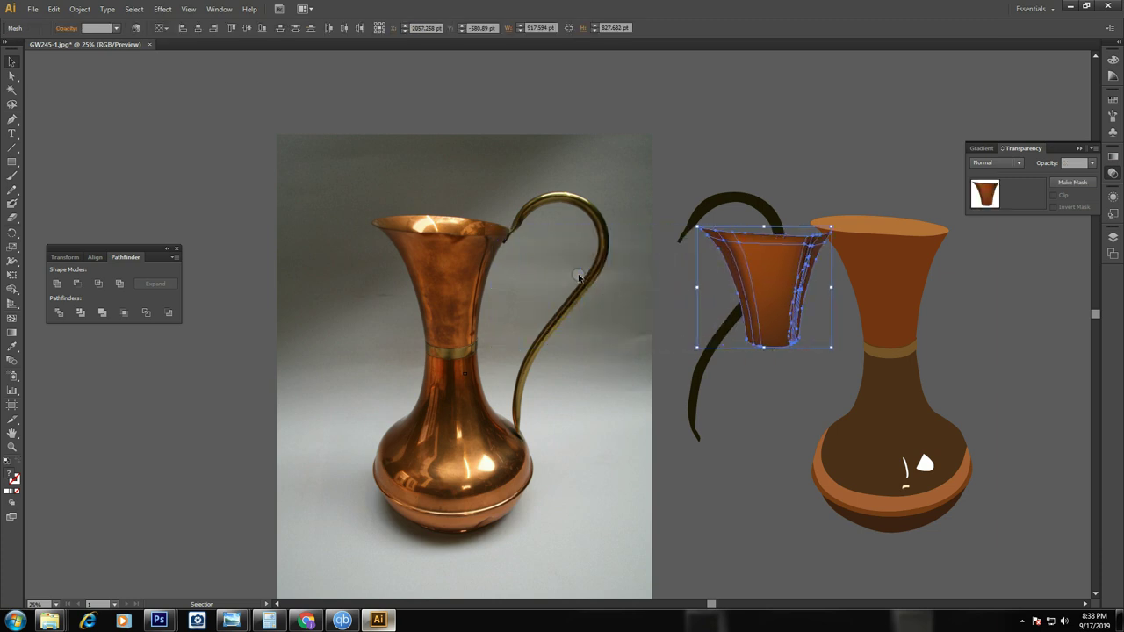
# Zoom in closely on the jug's rim in the photo
pyautogui.click(632, 384)
pyautogui.hotkey('ctrl', '-')
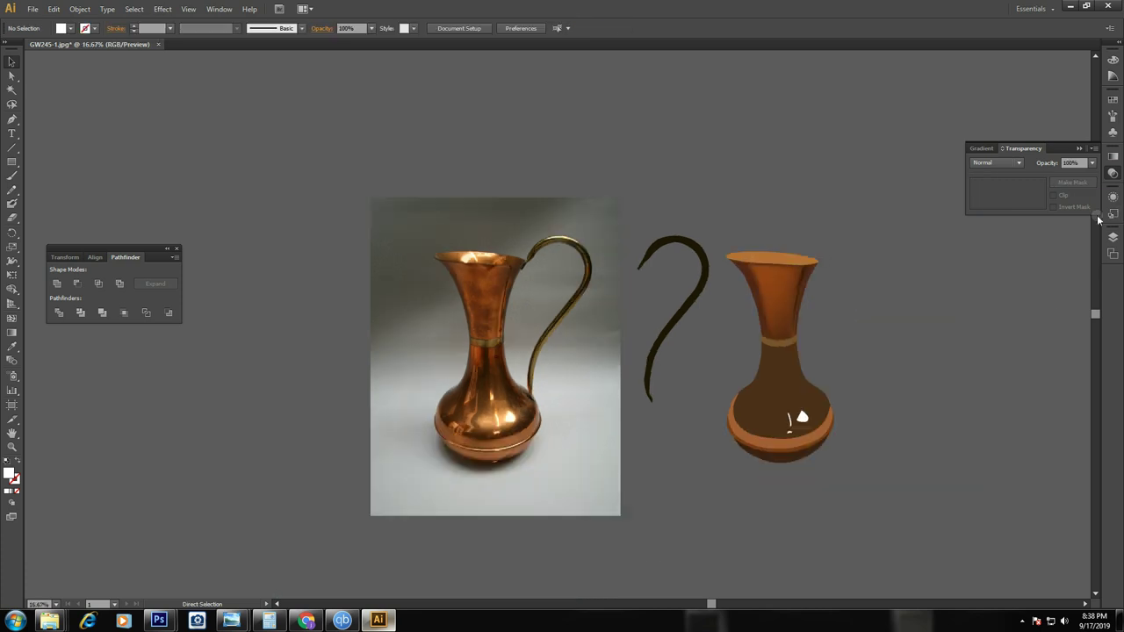
pyautogui.press('z')
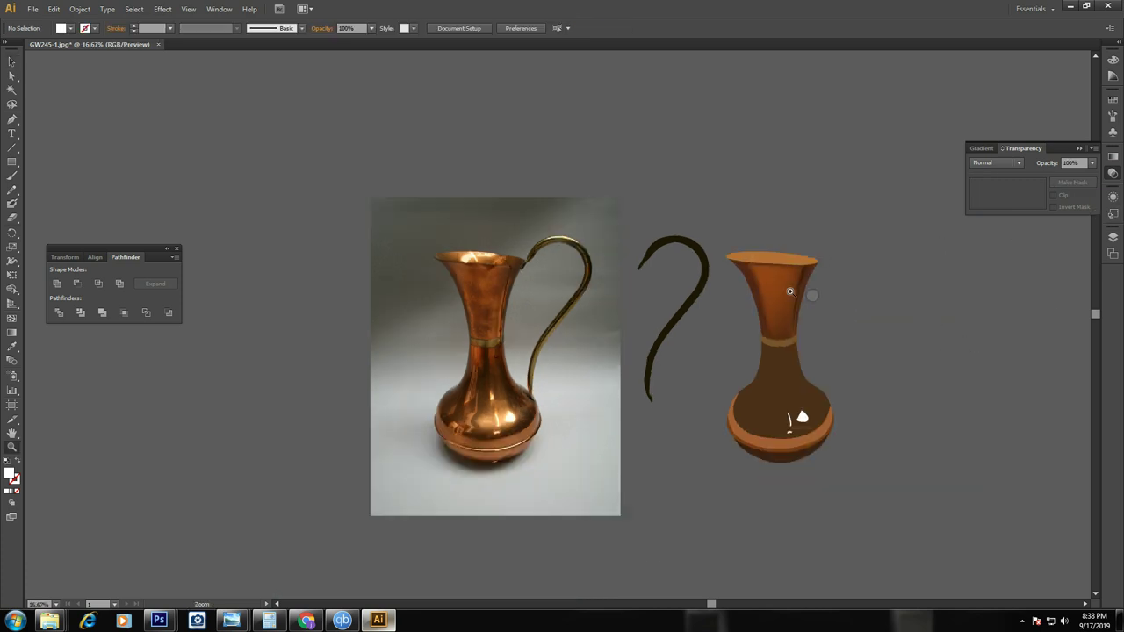
pyautogui.moveTo(378, 203); pyautogui.dragTo(944, 472)
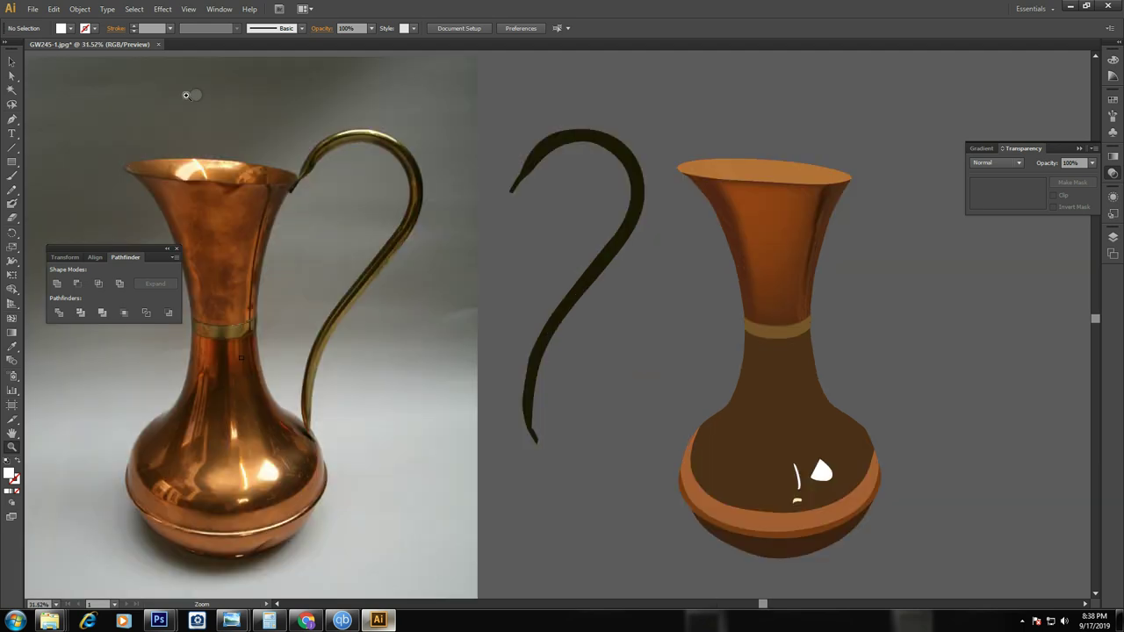
pyautogui.moveTo(155, 130); pyautogui.dragTo(242, 212)
# Trace the rim's bright glare with the Pen tool and fill it with sampled cream
pyautogui.press('p')
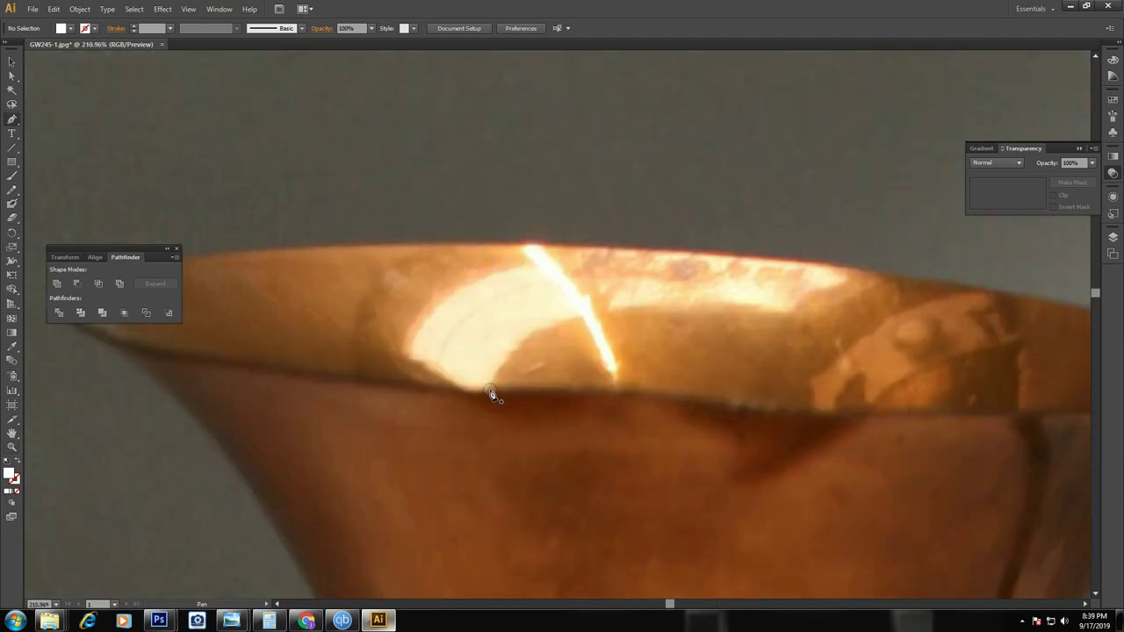
pyautogui.click(495, 383)
pyautogui.moveTo(400, 354)
pyautogui.mouseDown()
pyautogui.moveTo(481, 275)
pyautogui.moveTo(584, 325)
pyautogui.mouseUp()
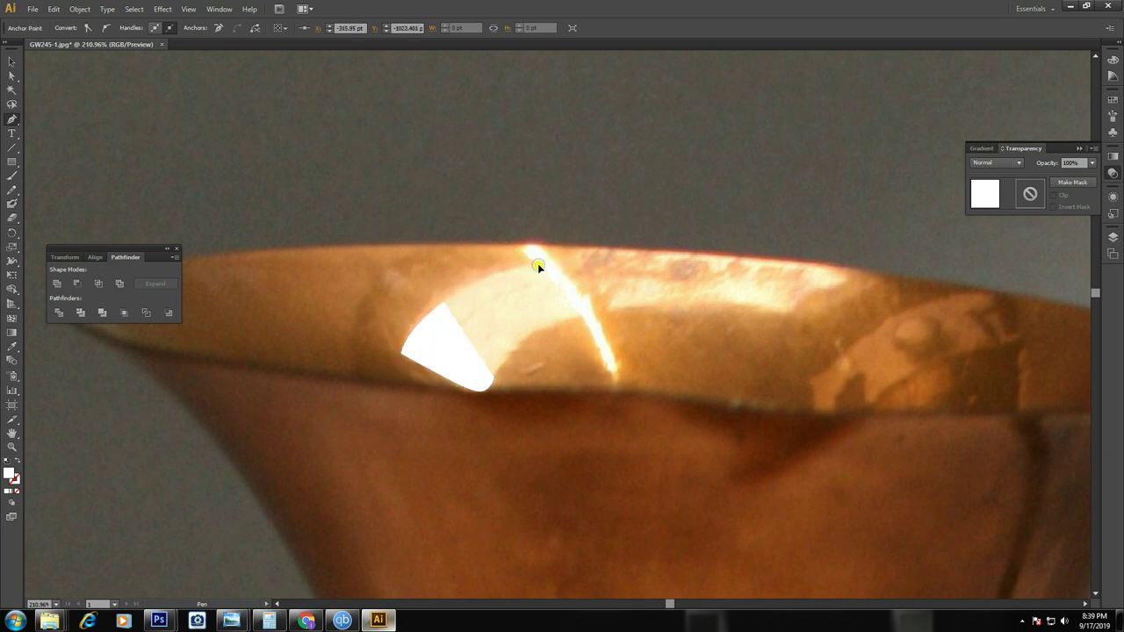
pyautogui.click(494, 380)
pyautogui.press('i')
pyautogui.click(485, 321)
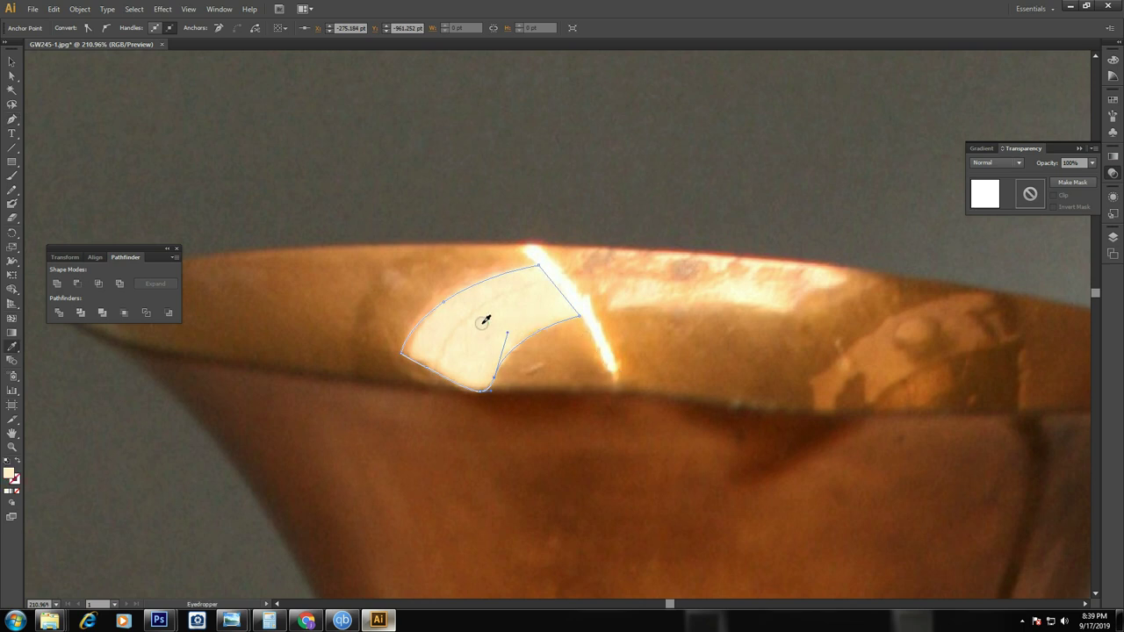
# Nudge the cream glare shape right onto the traced vase's rim
pyautogui.press('v')
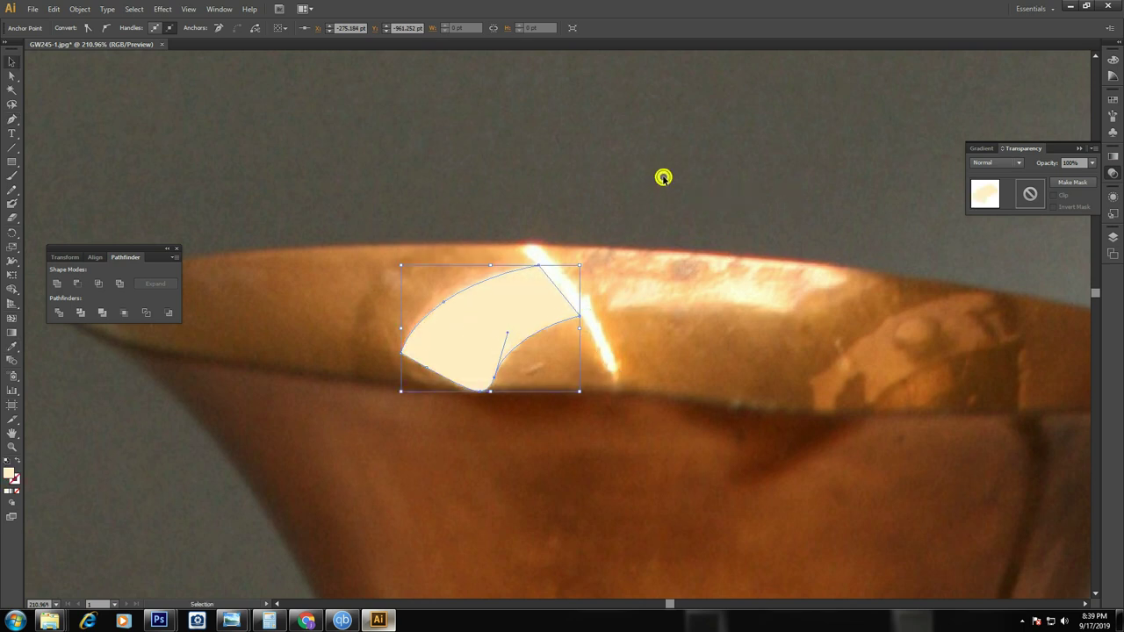
pyautogui.click(664, 178)
pyautogui.hotkey('ctrl', '0')
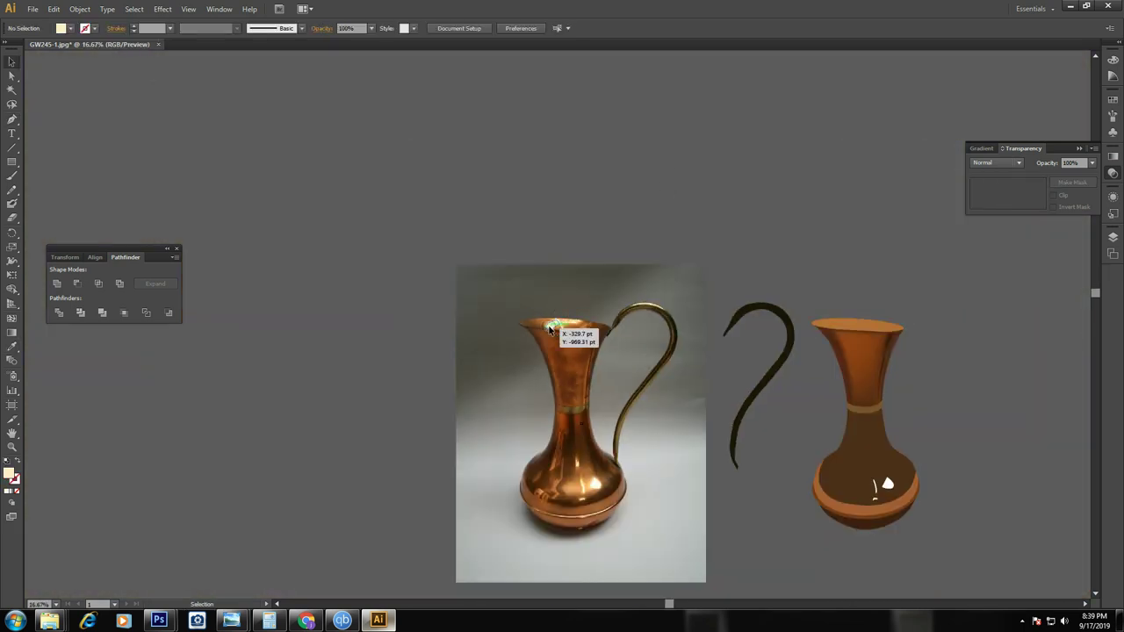
pyautogui.click(550, 329)
pyautogui.hotkey('shift', 'Right')
pyautogui.hotkey('shift', 'Right')
pyautogui.hotkey('shift', 'Right')
pyautogui.hotkey('shift', 'Right')
pyautogui.hotkey('shift', 'Right')
pyautogui.hotkey('shift', 'Right')
pyautogui.hotkey('shift', 'Right')
pyautogui.hotkey('shift', 'Right')
pyautogui.hotkey('shift', 'Right')
pyautogui.hotkey('shift', 'Right')
pyautogui.hotkey('shift', 'Right')
pyautogui.hotkey('shift', 'Right')
pyautogui.hotkey('shift', 'Right')
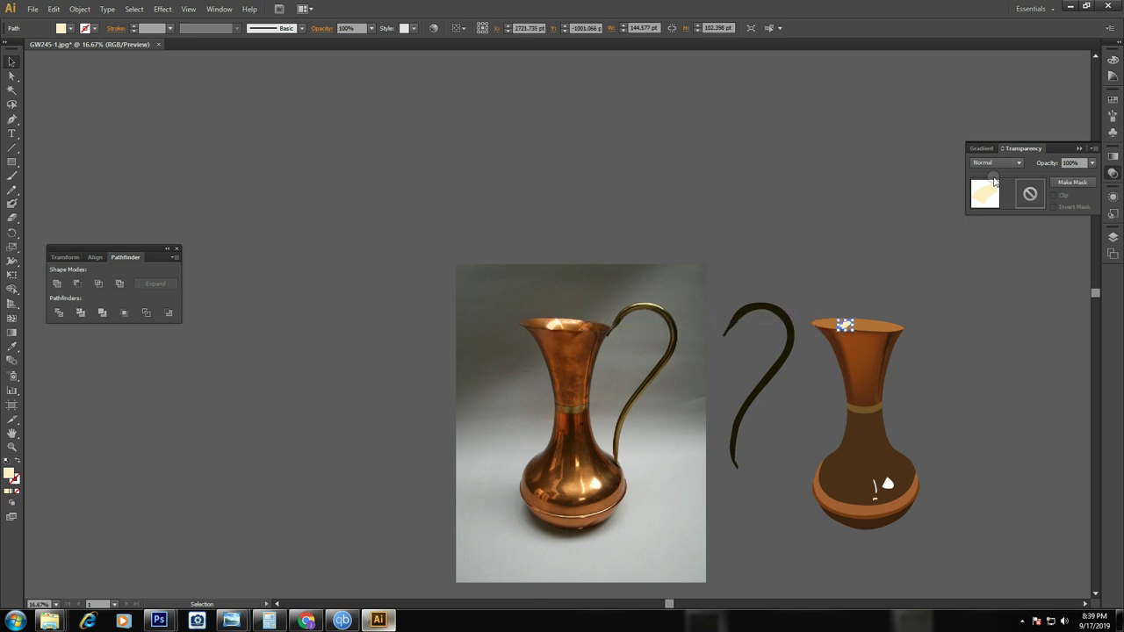
# Move the thin orange rim ellipse left onto the photo's jug rim
pyautogui.click(877, 323)
pyautogui.hotkey('shift', 'Left')
pyautogui.hotkey('shift', 'Left')
pyautogui.hotkey('shift', 'Left')
pyautogui.hotkey('shift', 'Left')
pyautogui.hotkey('shift', 'Left')
pyautogui.hotkey('shift', 'Left')
pyautogui.hotkey('shift', 'Left')
pyautogui.hotkey('shift', 'Left')
pyautogui.hotkey('shift', 'Left')
pyautogui.hotkey('shift', 'Left')
pyautogui.hotkey('shift', 'Left')
pyautogui.press('z')
pyautogui.moveTo(417, 214); pyautogui.dragTo(812, 385)
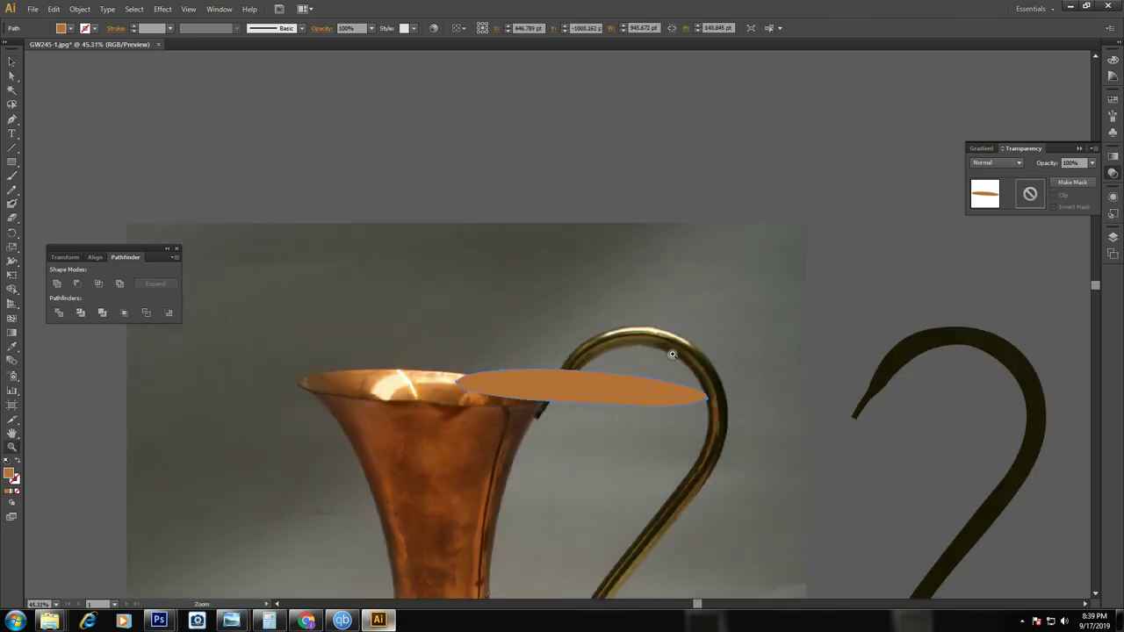
pyautogui.press('v')
pyautogui.hotkey('shift', 'Right')
# Fill the ellipse with rim copper, convert it to a gradient mesh, and lighten it
pyautogui.press('i')
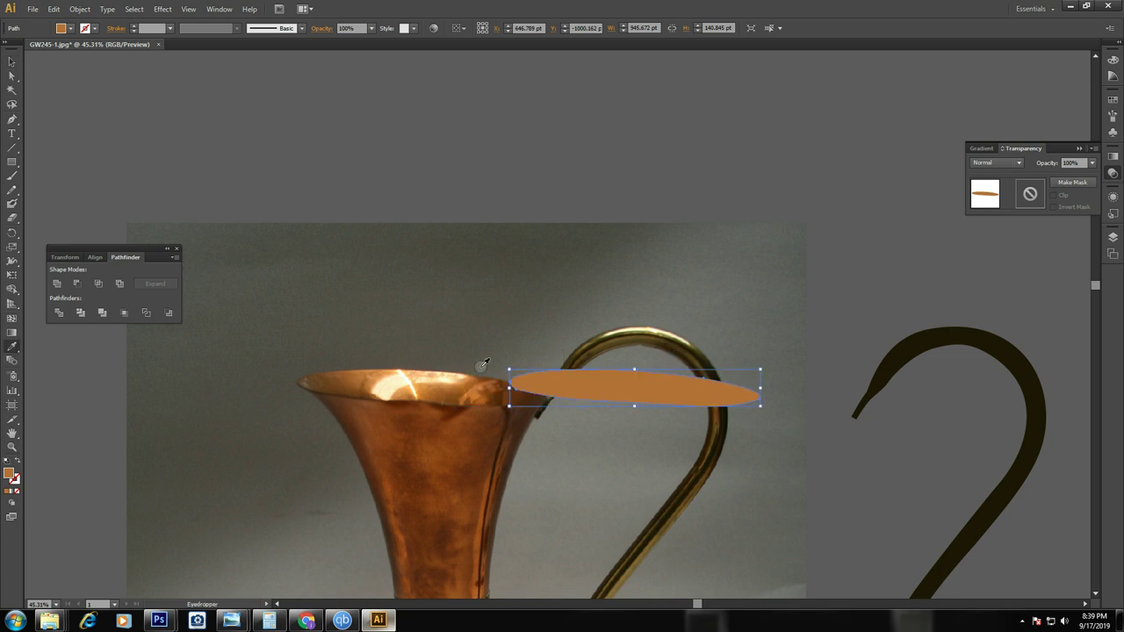
pyautogui.click(434, 400)
pyautogui.press('v')
pyautogui.press('u')
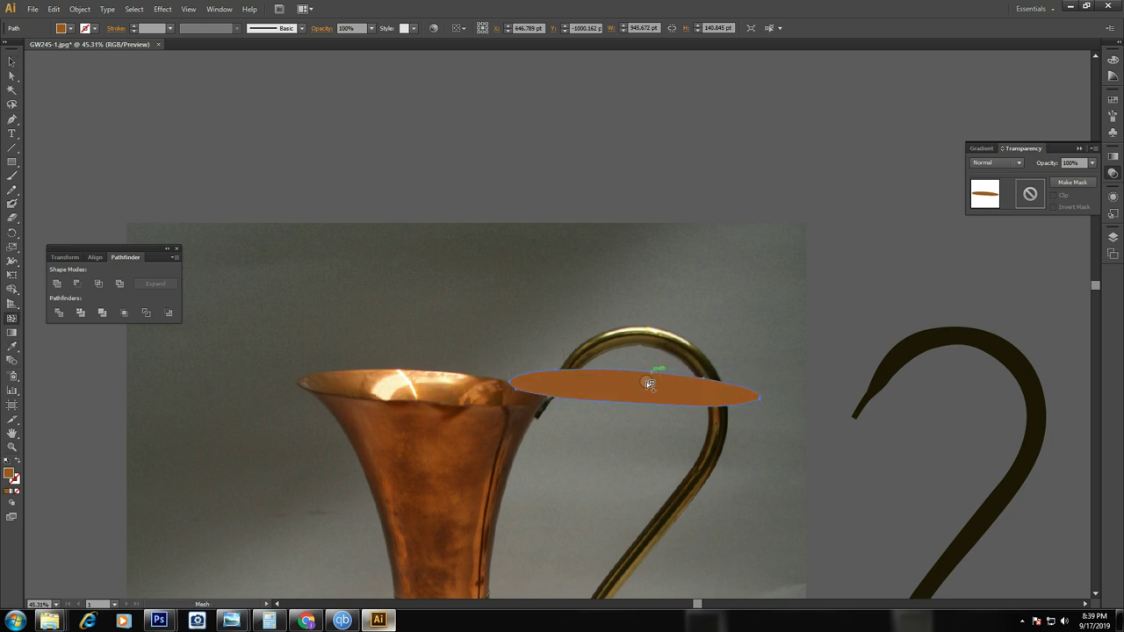
pyautogui.click(645, 383)
pyautogui.press('i')
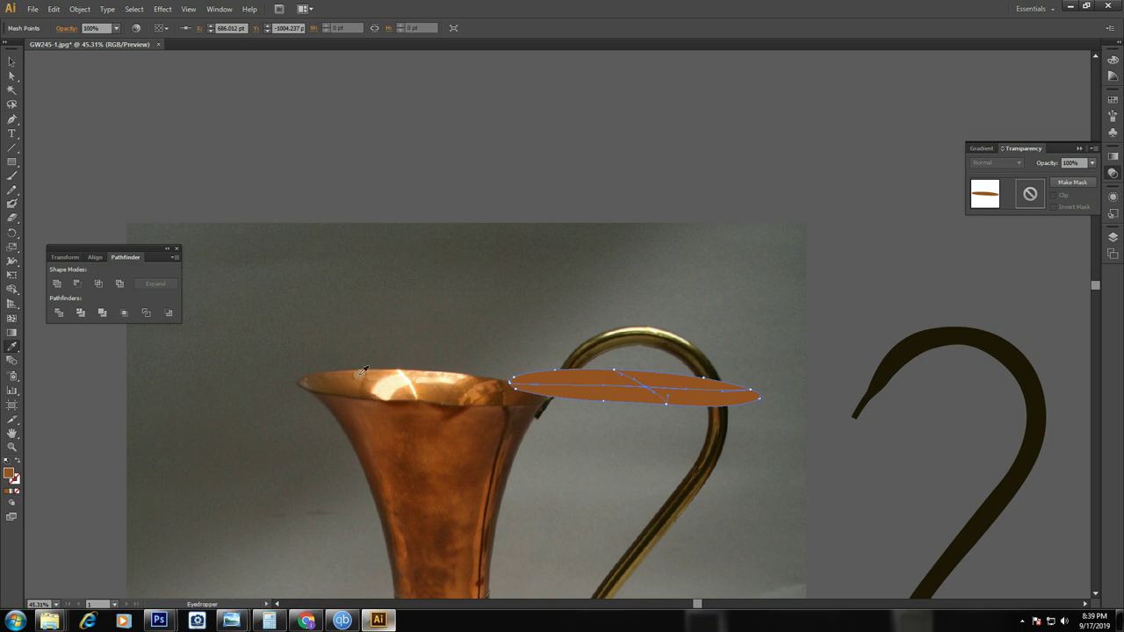
pyautogui.click(354, 376)
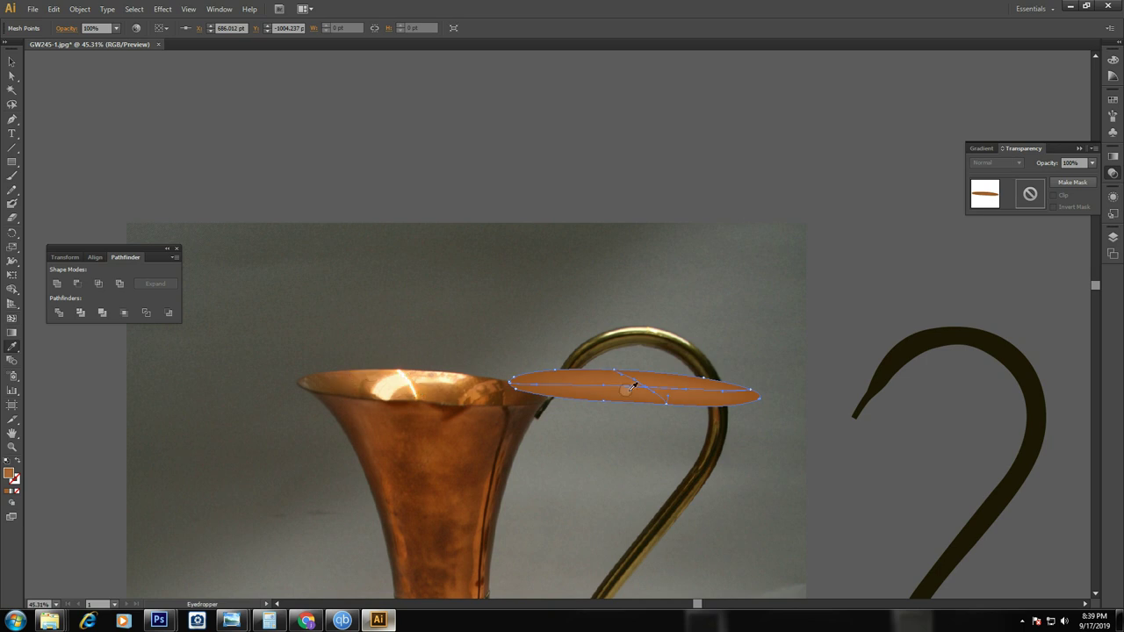
# Add two mesh points and darken the ellipse's lower area with sampled copper
pyautogui.press('u')
pyautogui.click(656, 397)
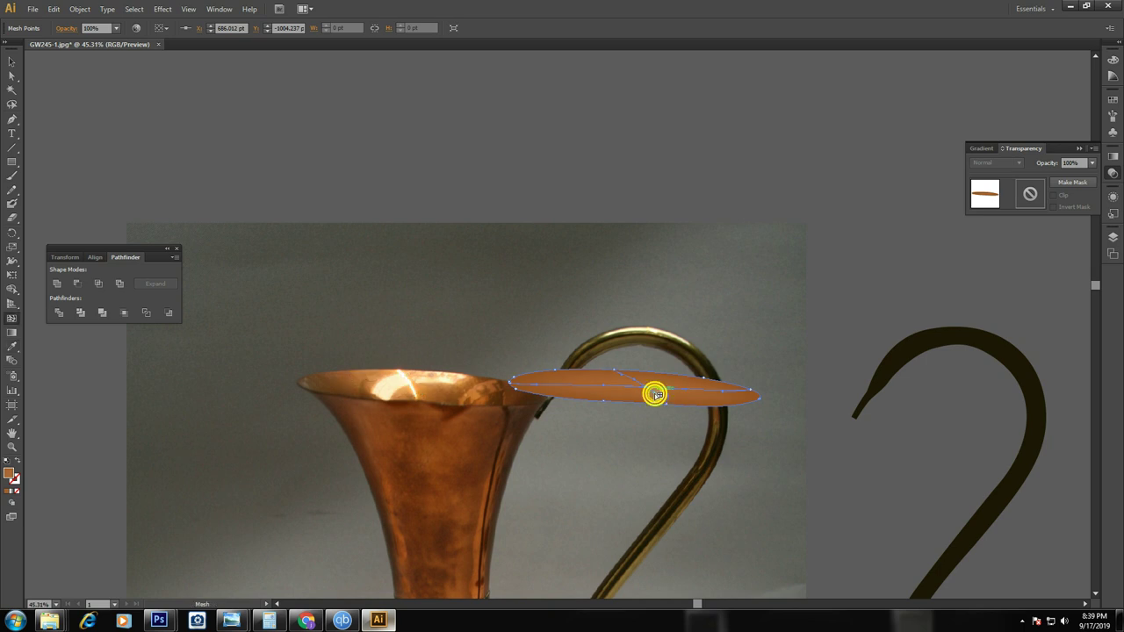
pyautogui.click(662, 398)
pyautogui.press('i')
pyautogui.click(366, 393)
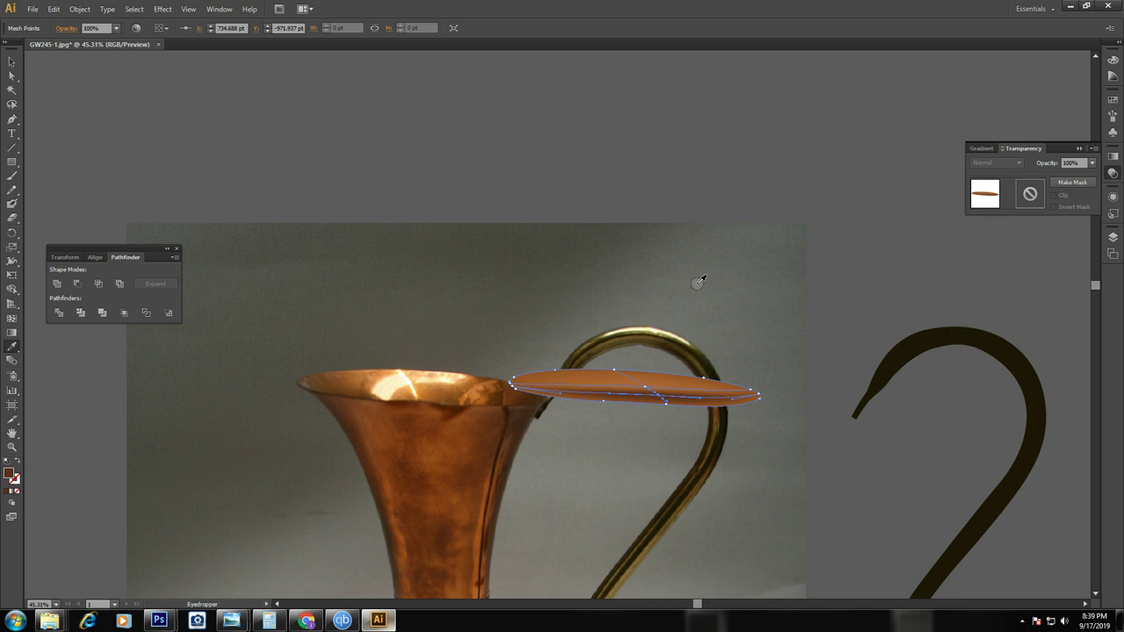
# Reselect the oval mesh to show its points and zoom in on it
pyautogui.press('a')
pyautogui.click(726, 235)
pyautogui.click(658, 397)
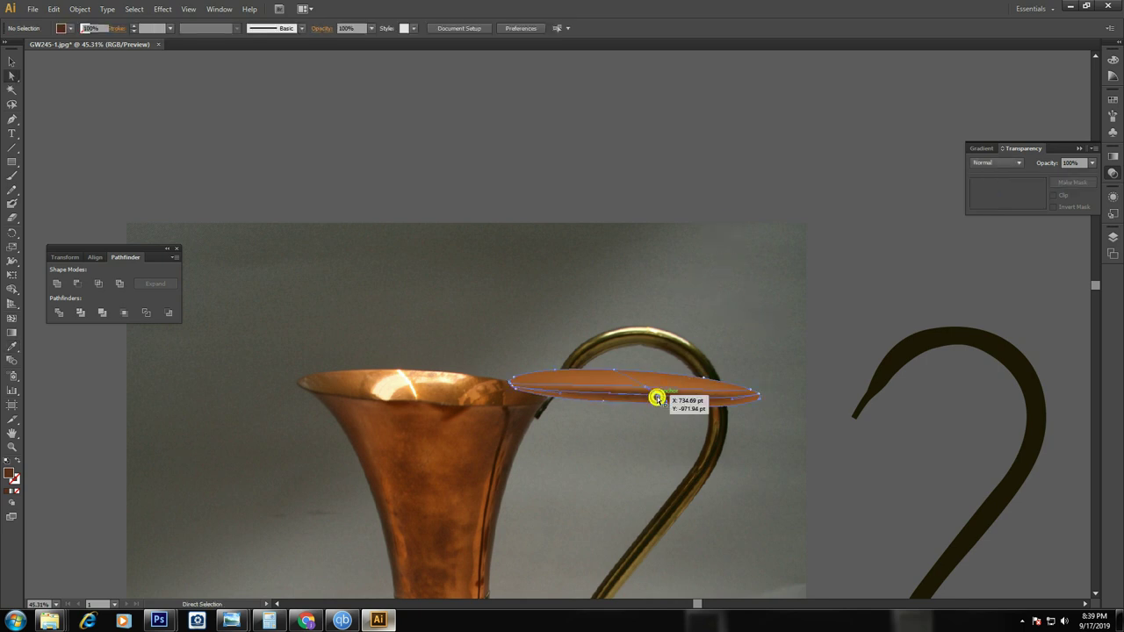
pyautogui.click(779, 231)
pyautogui.click(615, 384)
pyautogui.press('z')
pyautogui.moveTo(269, 302); pyautogui.dragTo(803, 436)
# Sample photo copper highlight colours into two mesh points on the oval's top edge
pyautogui.press('u')
pyautogui.click(725, 331)
pyautogui.press('i')
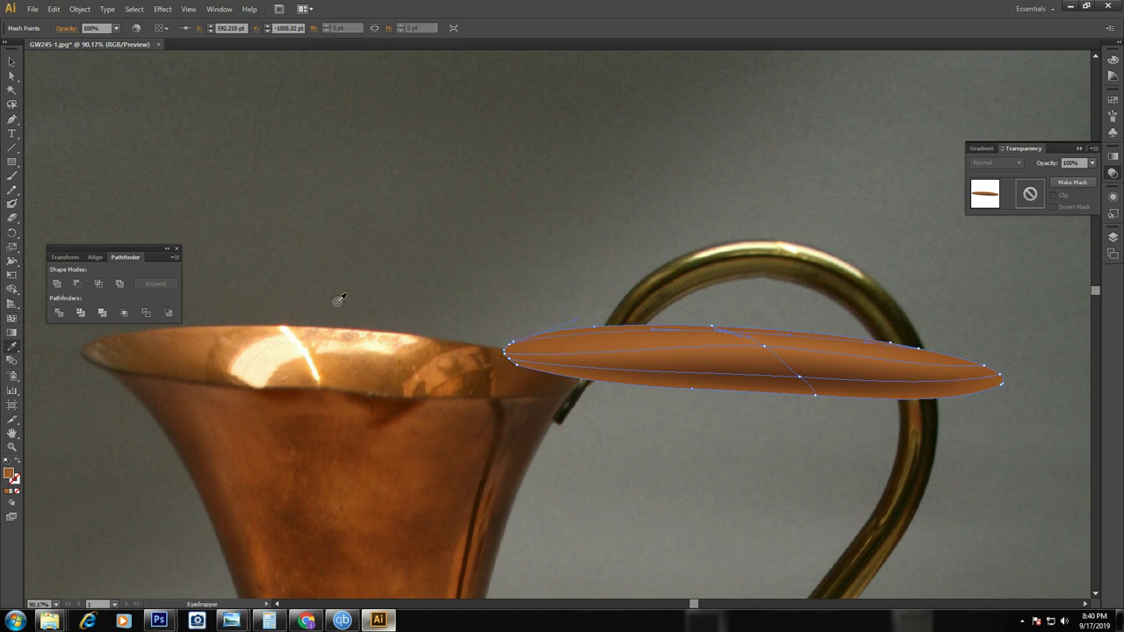
pyautogui.click(348, 328)
pyautogui.press('u')
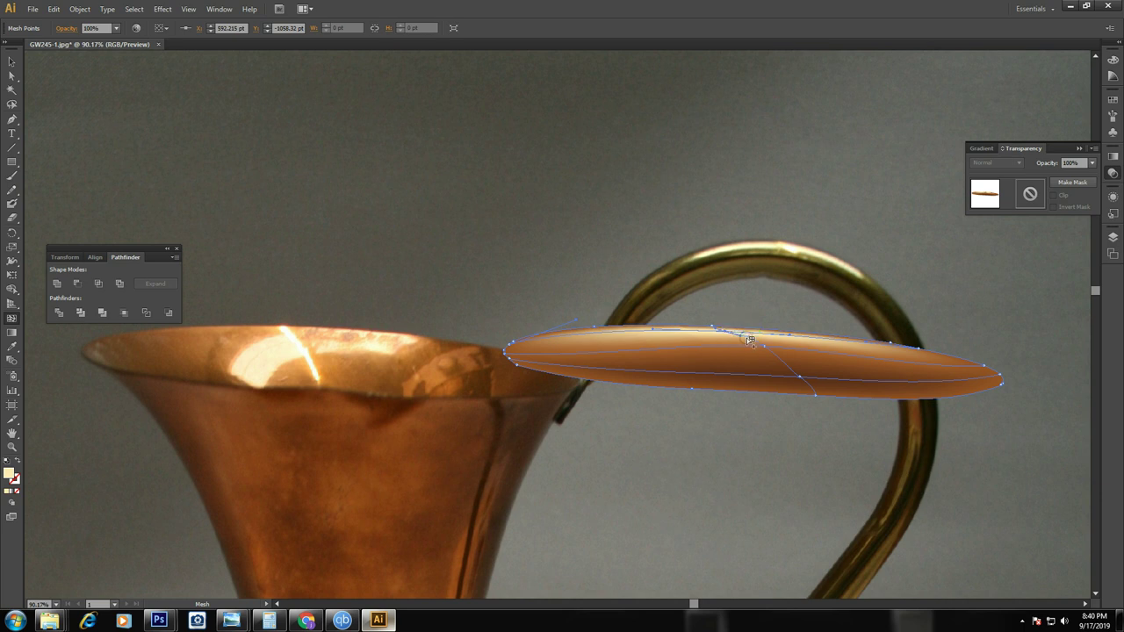
pyautogui.click(750, 340)
pyautogui.press('i')
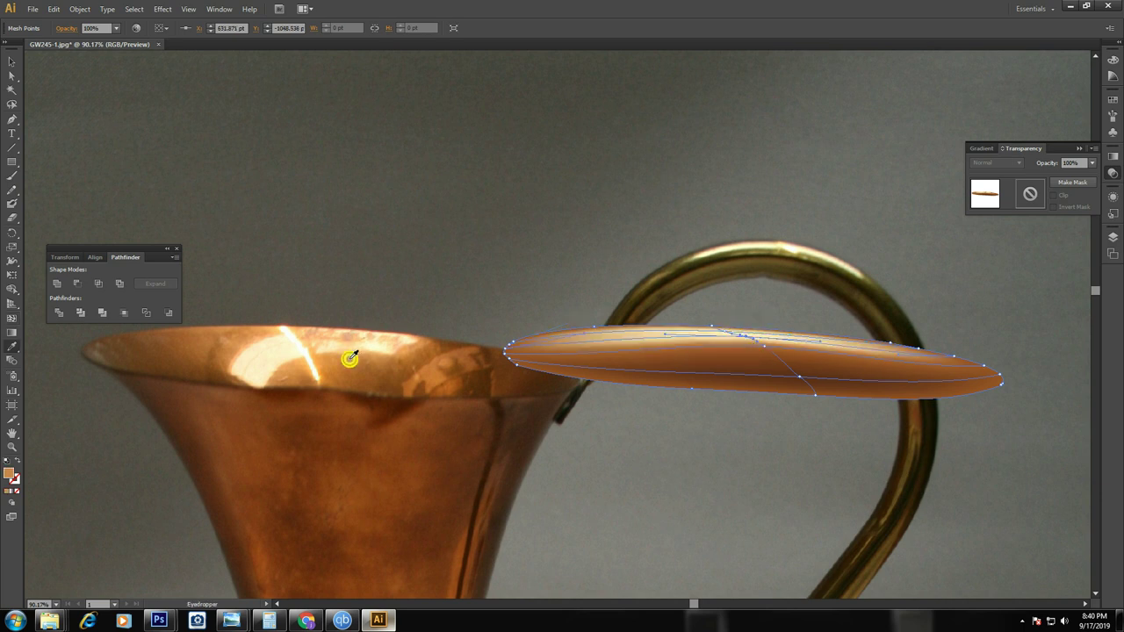
pyautogui.click(350, 357)
pyautogui.press('v')
pyautogui.click(731, 143)
# Move the copper oval 2000 pt right onto the vase top
pyautogui.hotkey('ctrl', '0')
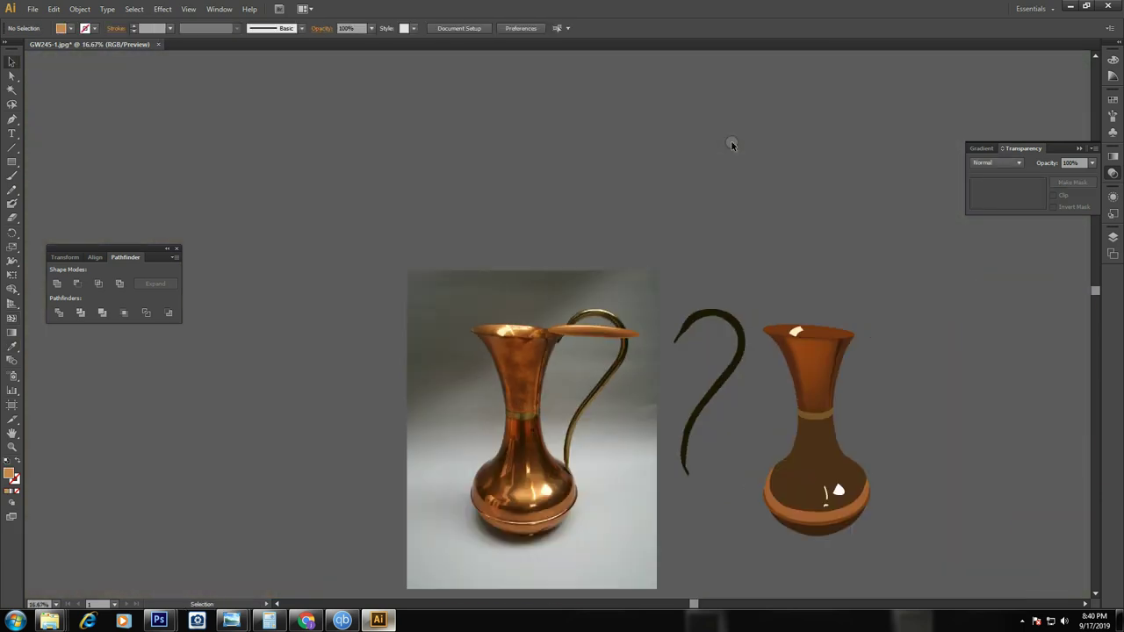
pyautogui.click(607, 326)
pyautogui.press('Right')
pyautogui.press('Right')
pyautogui.press('Right')
pyautogui.press('Right')
pyautogui.press('Right')
pyautogui.press('Right')
pyautogui.press('Right')
pyautogui.press('Right')
pyautogui.press('Right')
pyautogui.press('Right')
pyautogui.press('Right')
pyautogui.press('Right')
pyautogui.press('Right')
pyautogui.press('Right')
pyautogui.click(881, 176)
pyautogui.press('z')
pyautogui.moveTo(434, 270); pyautogui.dragTo(1012, 519)
pyautogui.moveTo(527, 134)
pyautogui.mouseDown()
pyautogui.moveTo(935, 316)
pyautogui.moveTo(885, 317)
pyautogui.mouseUp()
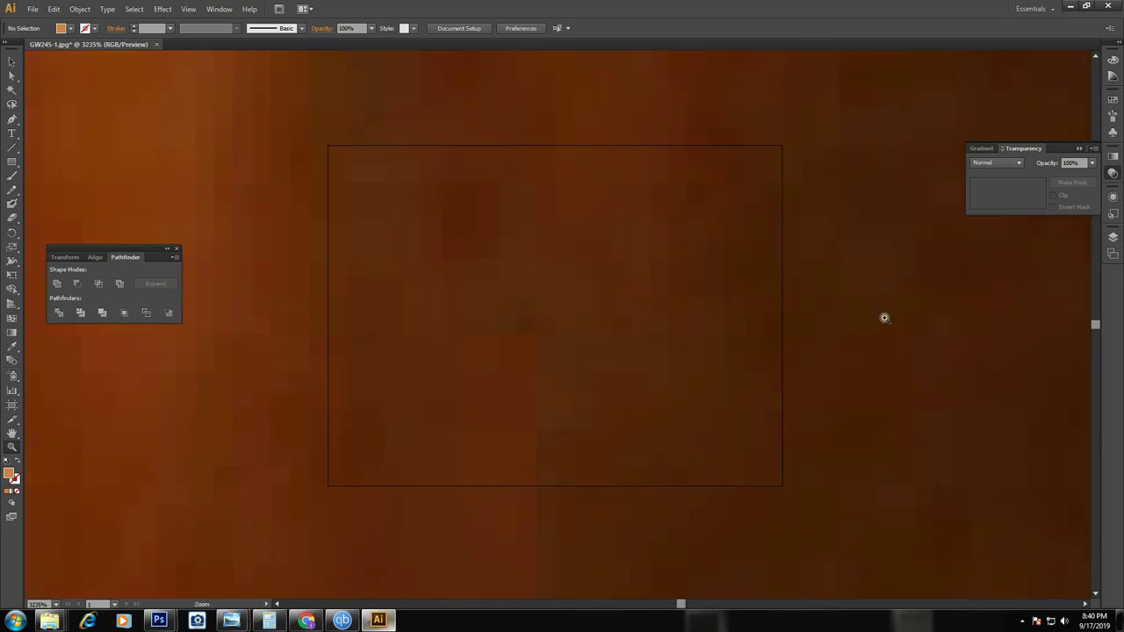
pyautogui.hotkey('ctrl', '-')
pyautogui.hotkey('ctrl', '-')
pyautogui.hotkey('ctrl', '-')
pyautogui.hotkey('ctrl', '-')
pyautogui.hotkey('ctrl', '-')
pyautogui.hotkey('ctrl', '-')
pyautogui.hotkey('ctrl', '-')
pyautogui.hotkey('ctrl', '-')
pyautogui.hotkey('ctrl', '-')
pyautogui.hotkey('ctrl', '-')
pyautogui.hotkey('ctrl', '-')
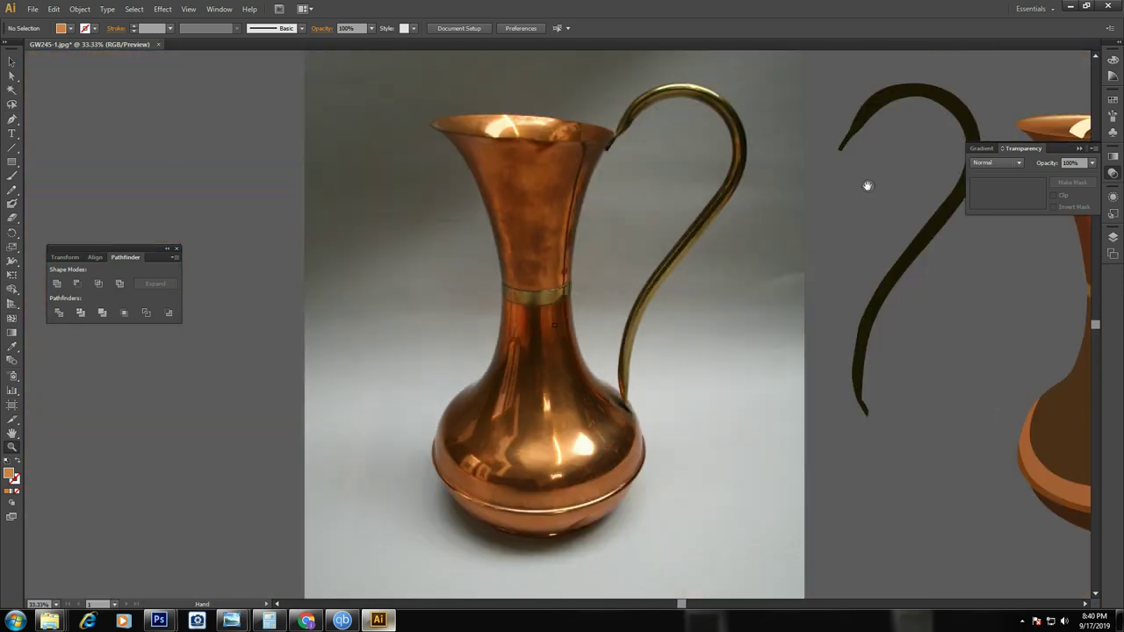
pyautogui.moveTo(868, 186); pyautogui.dragTo(524, 301)
pyautogui.press('Tab')
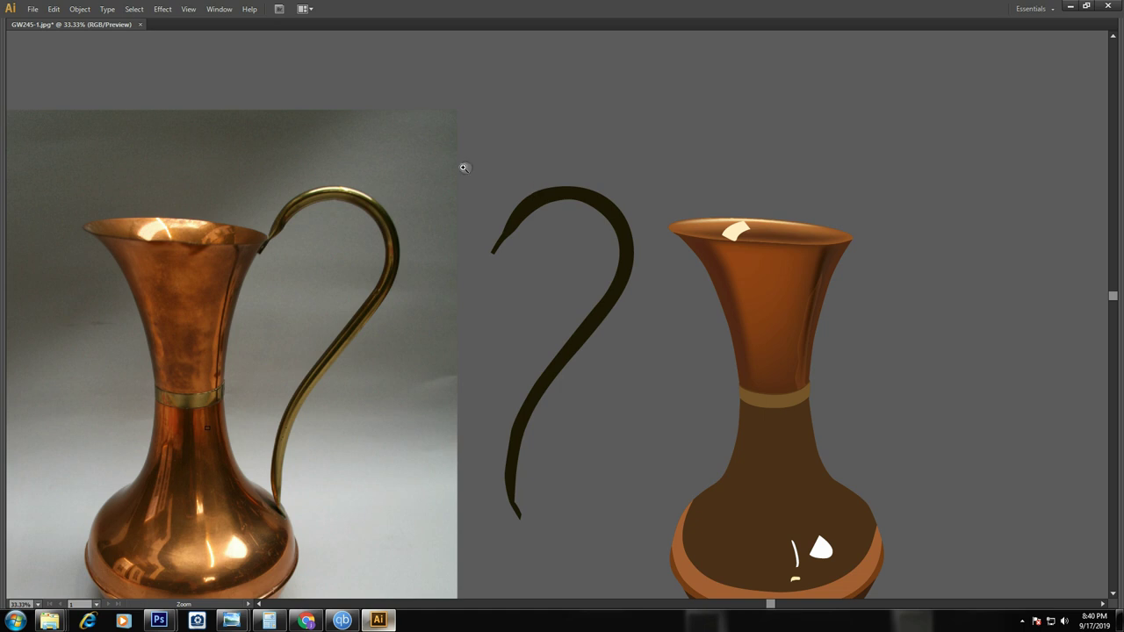
pyautogui.moveTo(431, 162); pyautogui.dragTo(922, 308)
# Add a mesh point on the rim's front edge and sample a colour into it
pyautogui.press('v')
pyautogui.click(781, 341)
pyautogui.press('i')
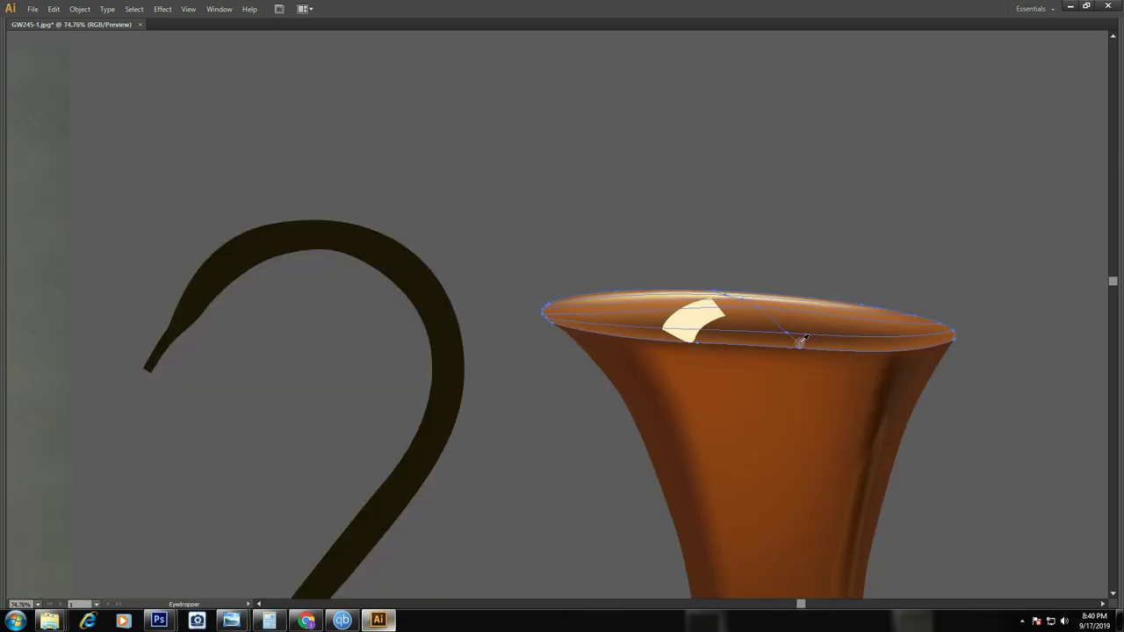
pyautogui.click(801, 344)
pyautogui.click(797, 343)
pyautogui.press('i')
pyautogui.click(771, 328)
pyautogui.press('a')
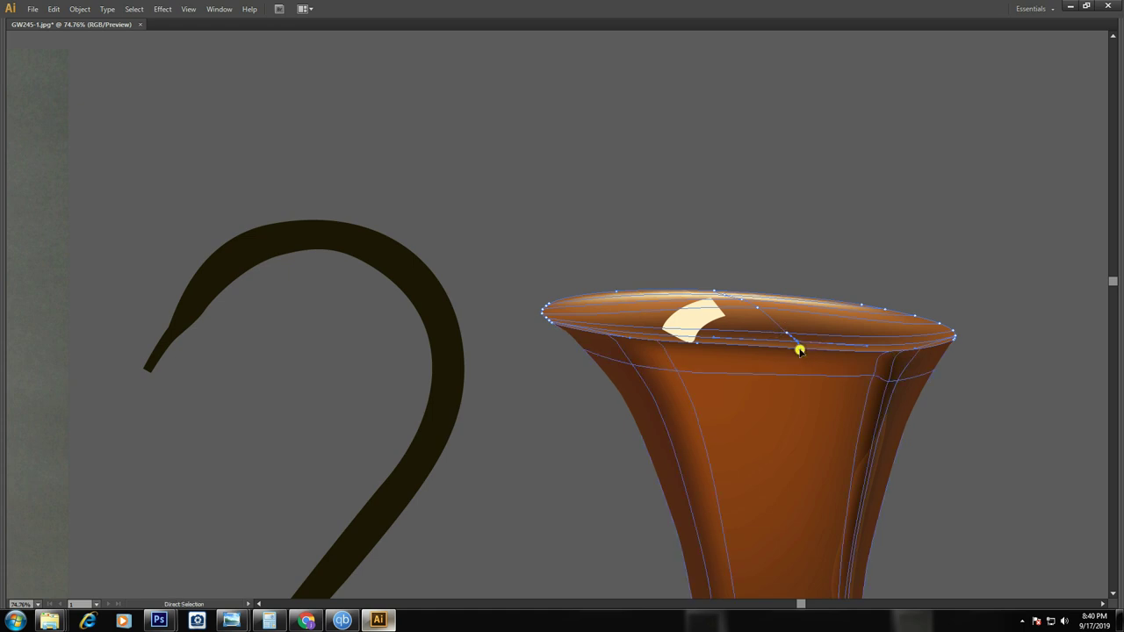
pyautogui.hotkey('ctrl', 'shift', 'a')
pyautogui.press('v')
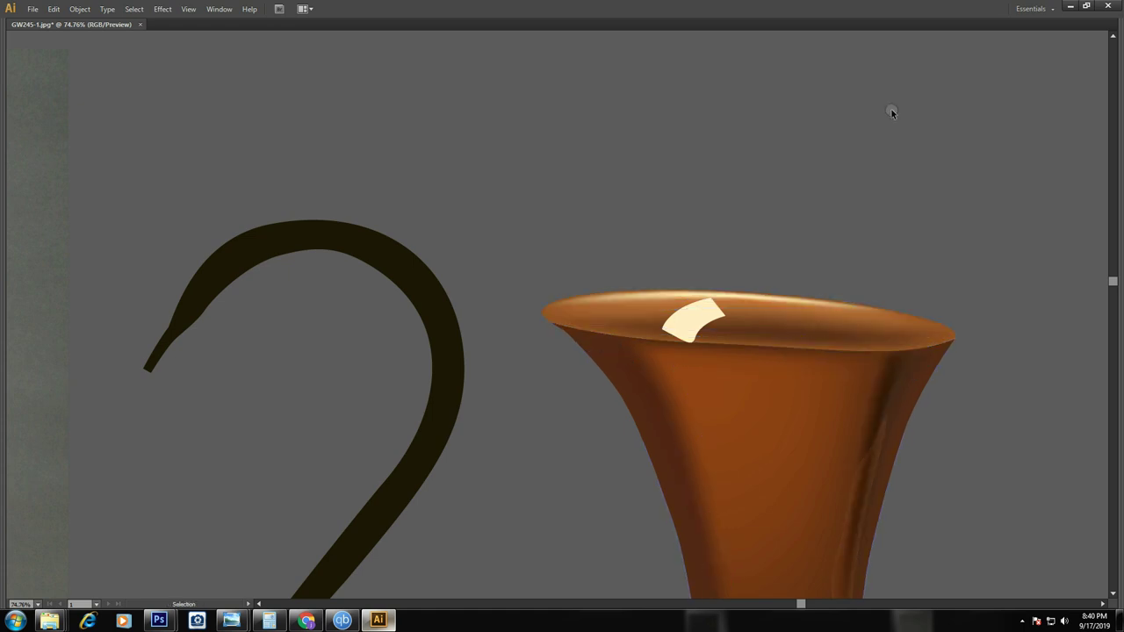
pyautogui.hotkey('ctrl', '-')
pyautogui.hotkey('ctrl', '-')
pyautogui.hotkey('ctrl', '-')
pyautogui.hscroll(-3, 589, 186)
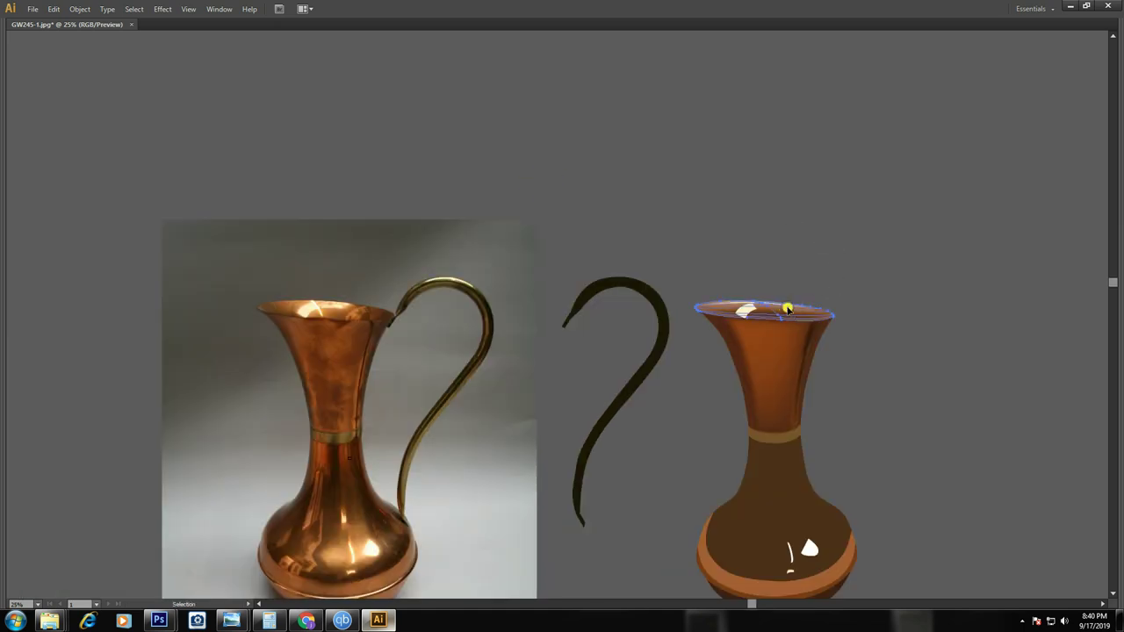
# Refill the traced handle with reddish copper-brown sampled from the photo's jug
pyautogui.hotkey('shift', 'Left')
pyautogui.hotkey('shift', 'Left')
pyautogui.hotkey('shift', 'Left')
pyautogui.hotkey('shift', 'Left')
pyautogui.hotkey('shift', 'Left')
pyautogui.hotkey('shift', 'Left')
pyautogui.hotkey('shift', 'Left')
pyautogui.hotkey('shift', 'Left')
pyautogui.hotkey('shift', 'Left')
pyautogui.hotkey('shift', 'Left')
pyautogui.hotkey('shift', 'Left')
pyautogui.hotkey('shift', 'Left')
pyautogui.hotkey('ctrl', 'shift', 'a')
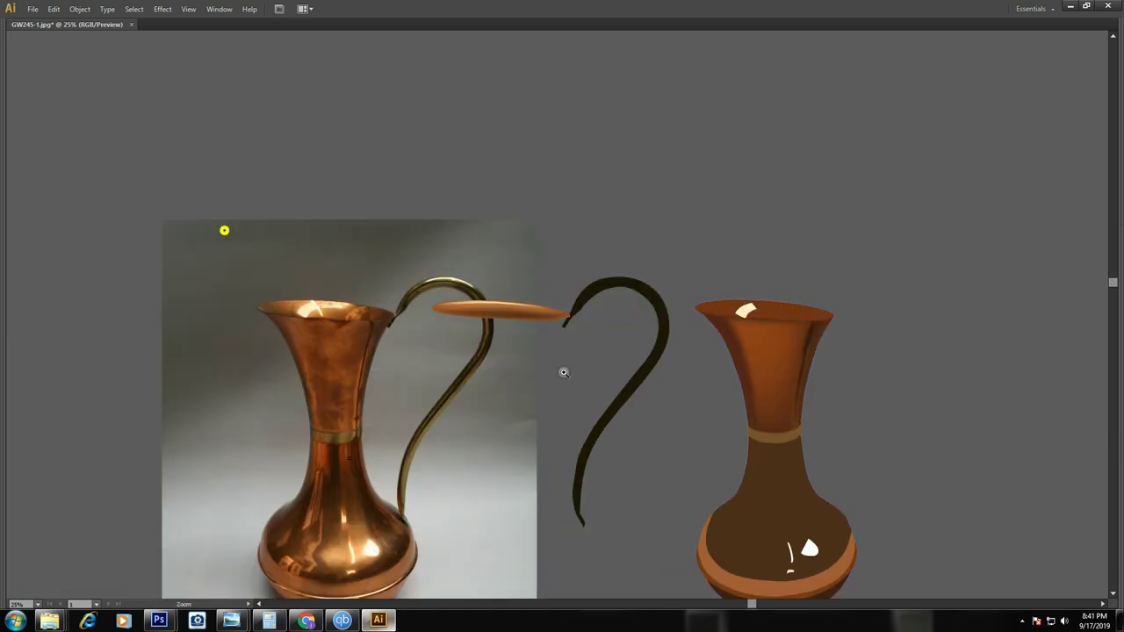
pyautogui.moveTo(564, 373); pyautogui.dragTo(660, 387)
pyautogui.moveTo(545, 354); pyautogui.dragTo(922, 332)
pyautogui.press('i')
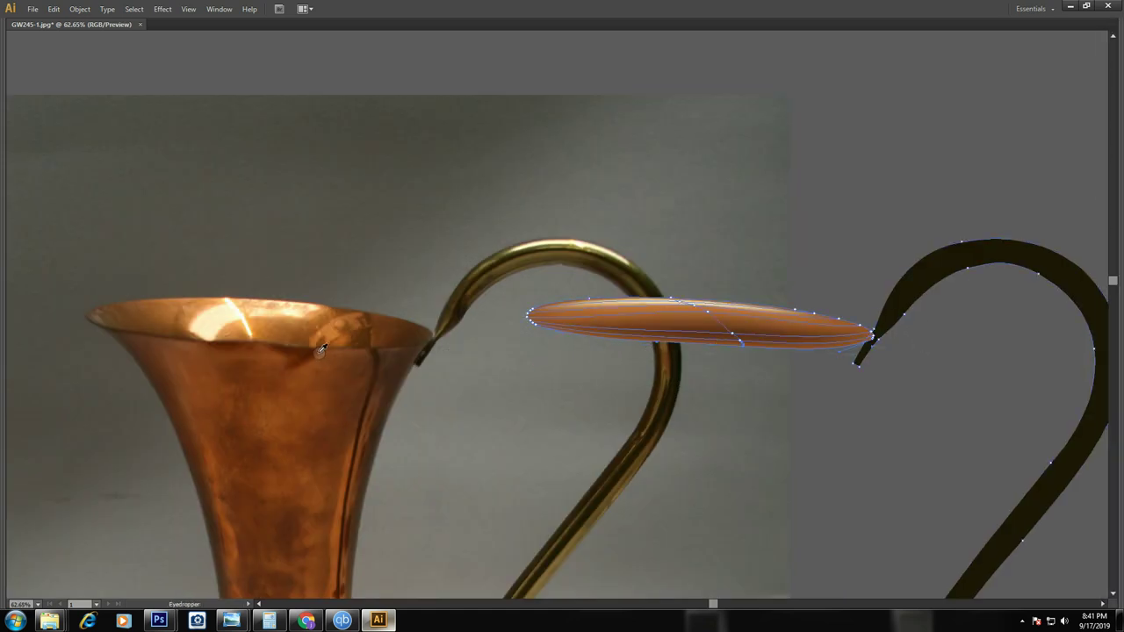
pyautogui.click(312, 343)
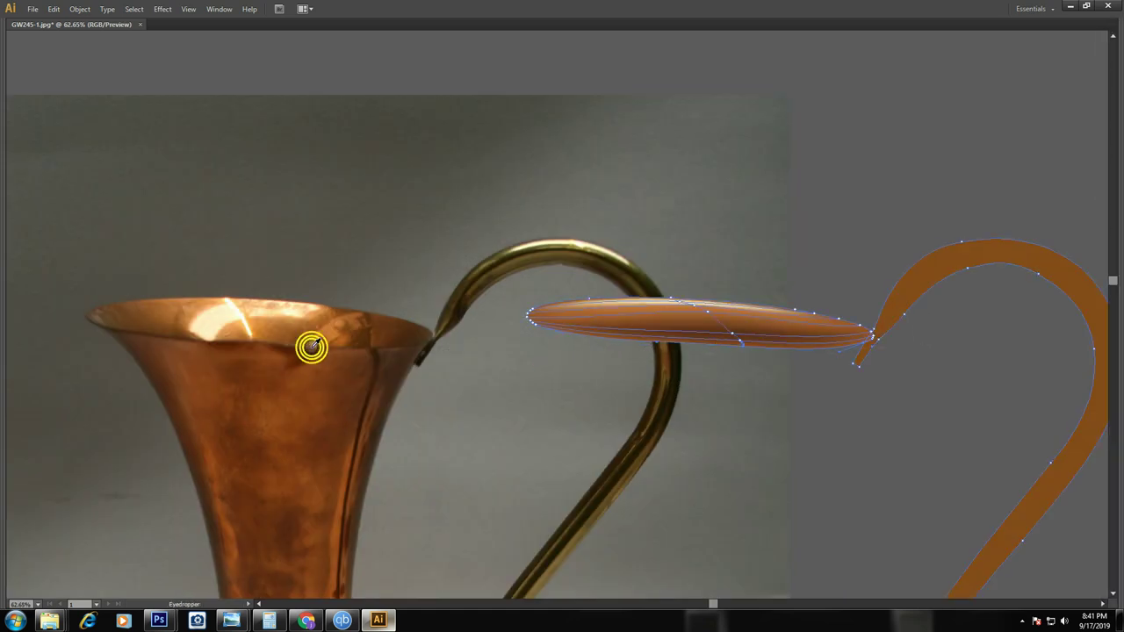
pyautogui.click(228, 344)
pyautogui.press('v')
pyautogui.click(783, 129)
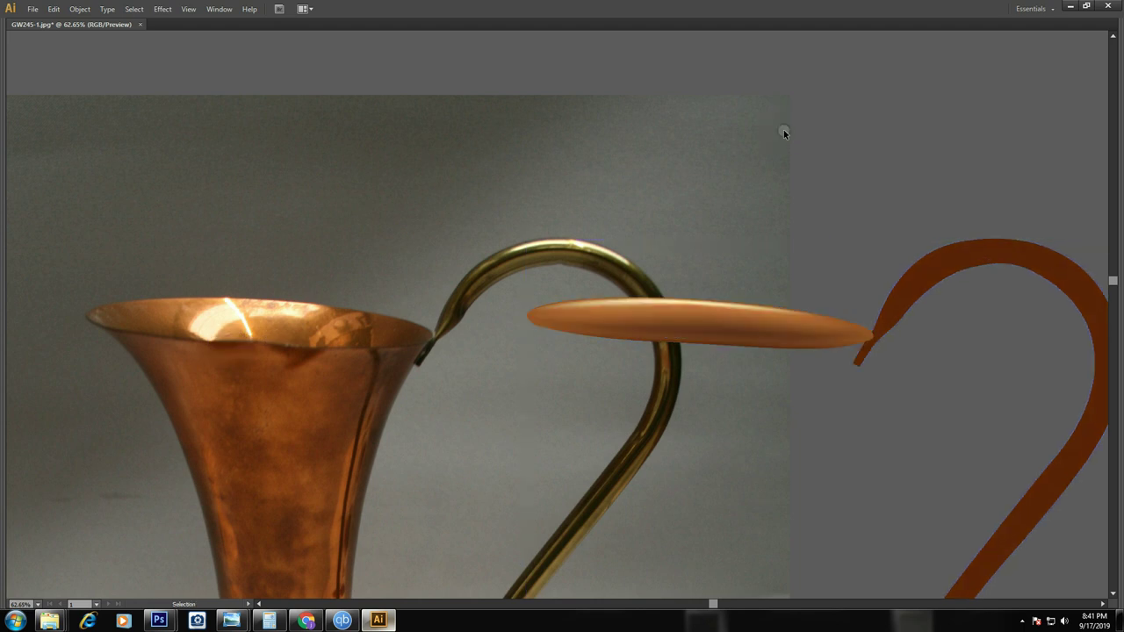
# Move the orange rim oval back right onto the vase rim
pyautogui.click(721, 313)
pyautogui.hotkey('ctrl', '-')
pyautogui.hotkey('ctrl', '-')
pyautogui.hotkey('ctrl', '-')
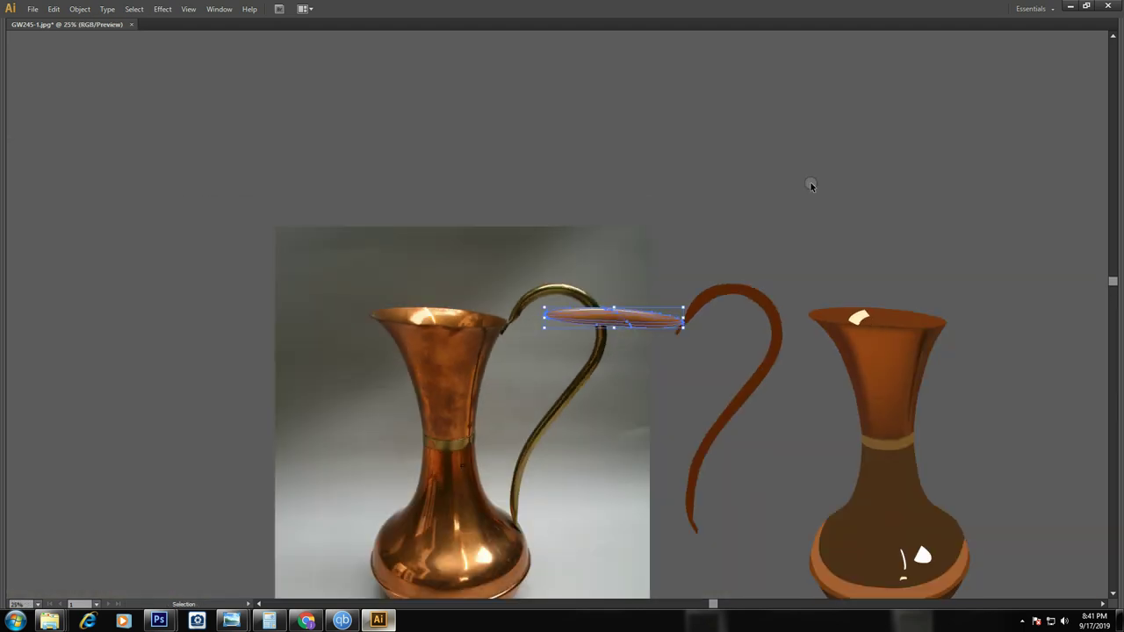
pyautogui.hotkey('shift', 'Right')
pyautogui.hotkey('shift', 'Right')
pyautogui.hotkey('shift', 'Right')
pyautogui.hotkey('shift', 'Right')
pyautogui.hotkey('shift', 'Right')
pyautogui.hotkey('shift', 'Right')
pyautogui.hotkey('shift', 'Right')
pyautogui.hotkey('shift', 'Right')
pyautogui.hotkey('shift', 'Right')
pyautogui.hotkey('shift', 'Right')
pyautogui.hotkey('shift', 'Right')
pyautogui.hotkey('shift', 'Right')
pyautogui.click(810, 183)
pyautogui.press('a')
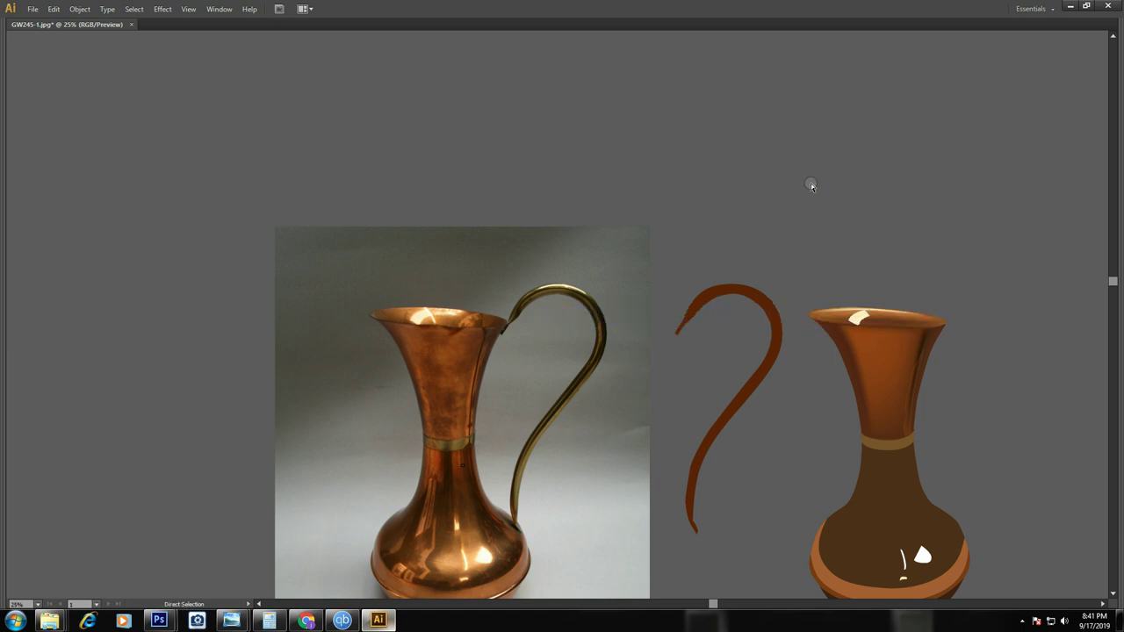
pyautogui.hotkey('ctrl', '-')
# Zoom in on the photo jug's neck and trace the first side of its highlight
pyautogui.press('v')
pyautogui.moveTo(388, 215); pyautogui.dragTo(802, 493)
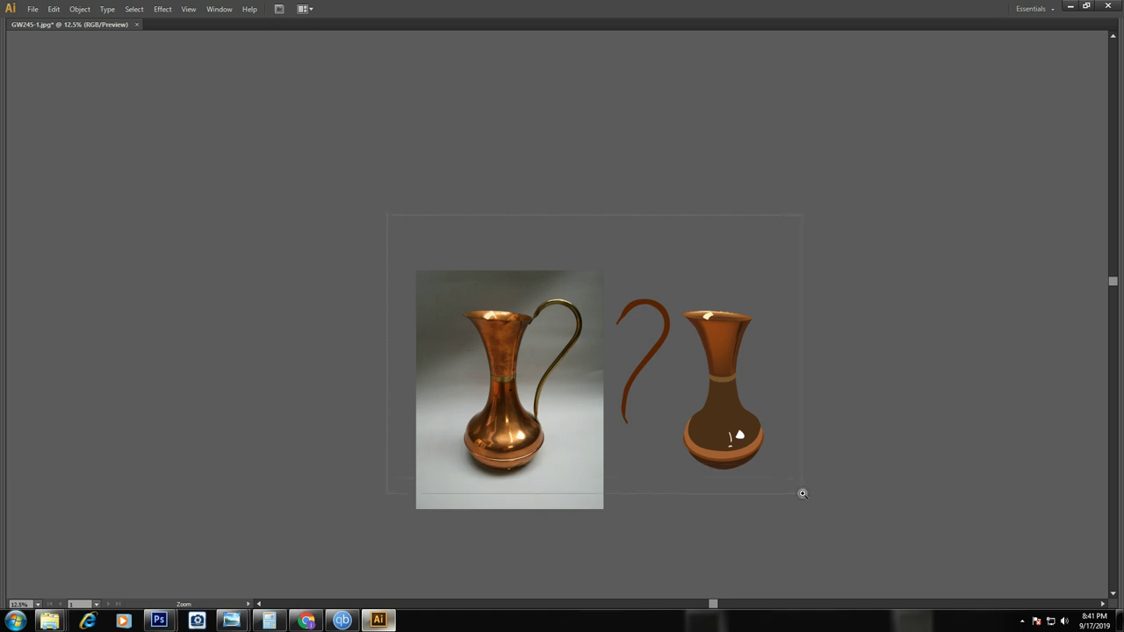
pyautogui.moveTo(284, 236); pyautogui.dragTo(459, 396)
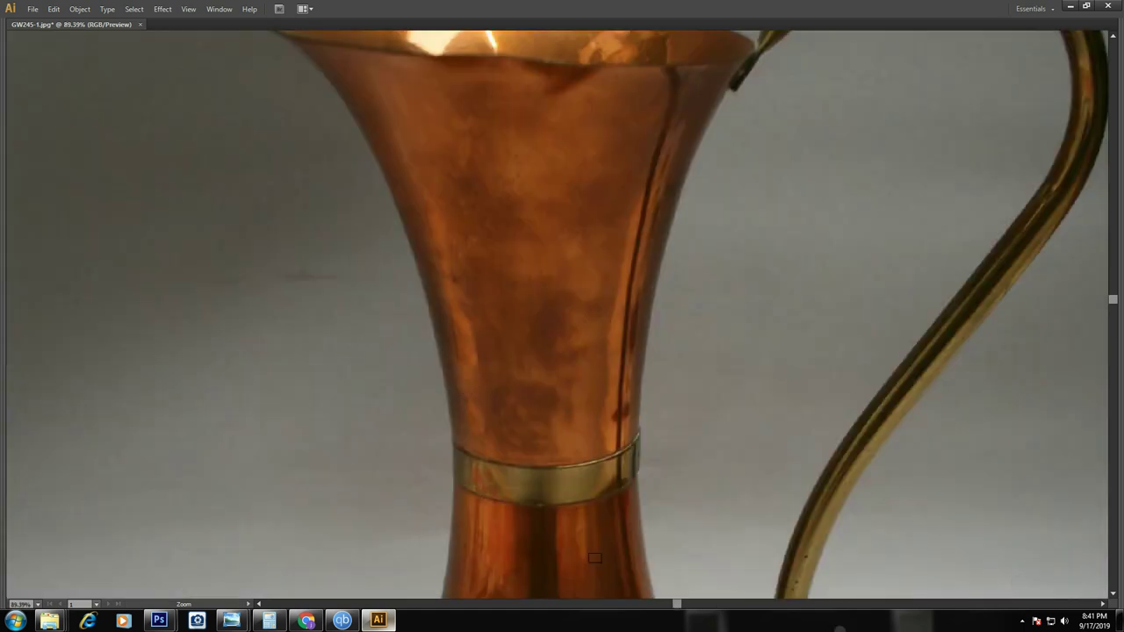
pyautogui.moveTo(249, 111); pyautogui.dragTo(817, 567)
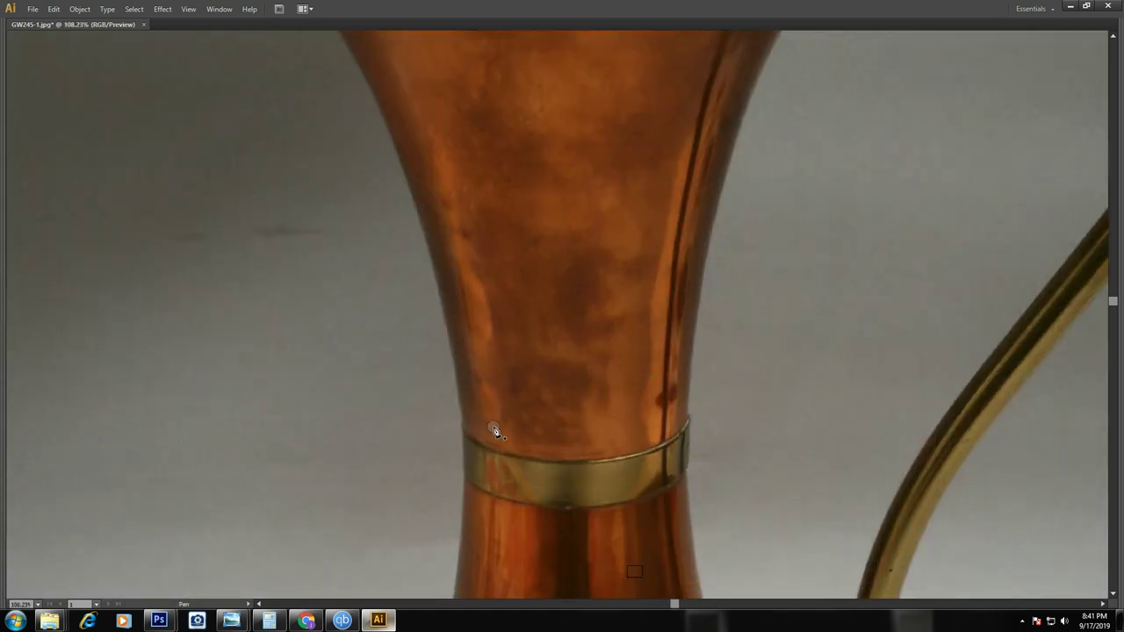
pyautogui.click(497, 426)
pyautogui.click(486, 382)
pyautogui.click(484, 346)
pyautogui.click(487, 304)
pyautogui.click(475, 282)
pyautogui.moveTo(469, 262); pyautogui.dragTo(464, 235)
# Finish the highlight outline down the neck's left edge and close it with a curve
pyautogui.click(431, 121)
pyautogui.click(441, 194)
pyautogui.click(453, 242)
pyautogui.click(467, 307)
pyautogui.click(477, 389)
pyautogui.moveTo(485, 419); pyautogui.dragTo(496, 425)
# Move the traced neck highlight right onto the drawn vase's neck
pyautogui.press('/')
pyautogui.press('i')
pyautogui.click(485, 322)
pyautogui.press('v')
pyautogui.hotkey('ctrl', 'shift', 'a')
pyautogui.hotkey('ctrl', '0')
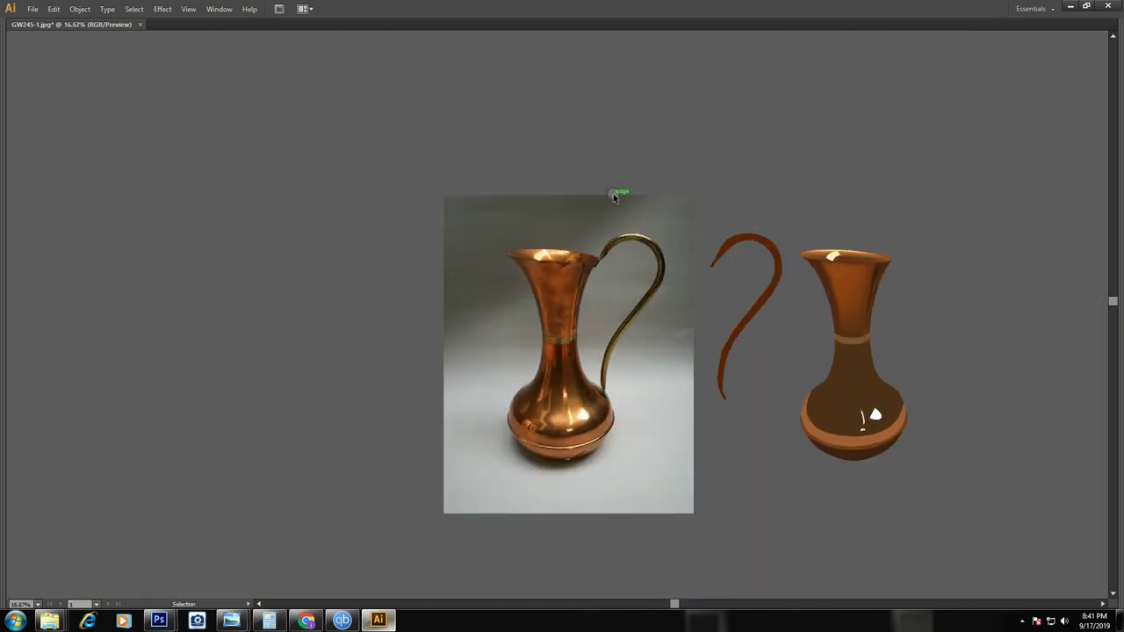
pyautogui.click(548, 315)
pyautogui.hotkey('shift', 'Right')
pyautogui.hotkey('shift', 'Right')
pyautogui.hotkey('shift', 'Right')
pyautogui.hotkey('shift', 'Right')
pyautogui.hotkey('shift', 'Right')
pyautogui.hotkey('shift', 'Right')
pyautogui.hotkey('shift', 'Right')
pyautogui.hotkey('shift', 'Right')
pyautogui.hotkey('shift', 'Right')
pyautogui.hotkey('shift', 'Right')
pyautogui.hotkey('shift', 'Right')
pyautogui.hotkey('shift', 'Right')
pyautogui.hotkey('shift', 'Right')
pyautogui.click(826, 168)
pyautogui.press('z')
pyautogui.moveTo(447, 146); pyautogui.dragTo(1065, 535)
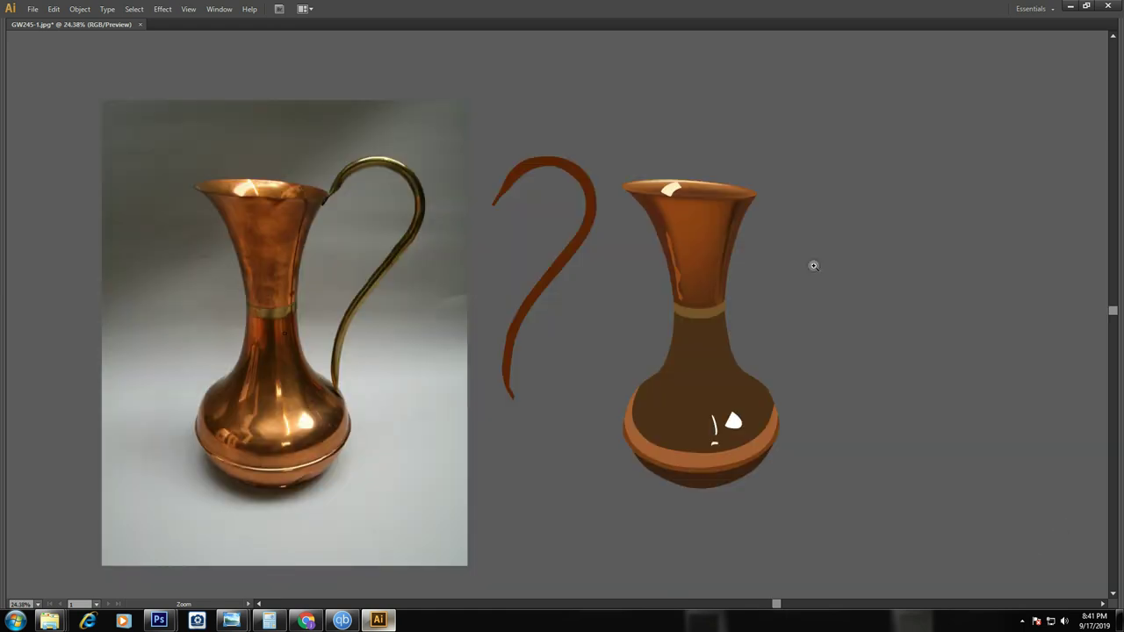
# Restore the side panels and bring up the Transparency panel
pyautogui.hotkey('shift', 'Tab')
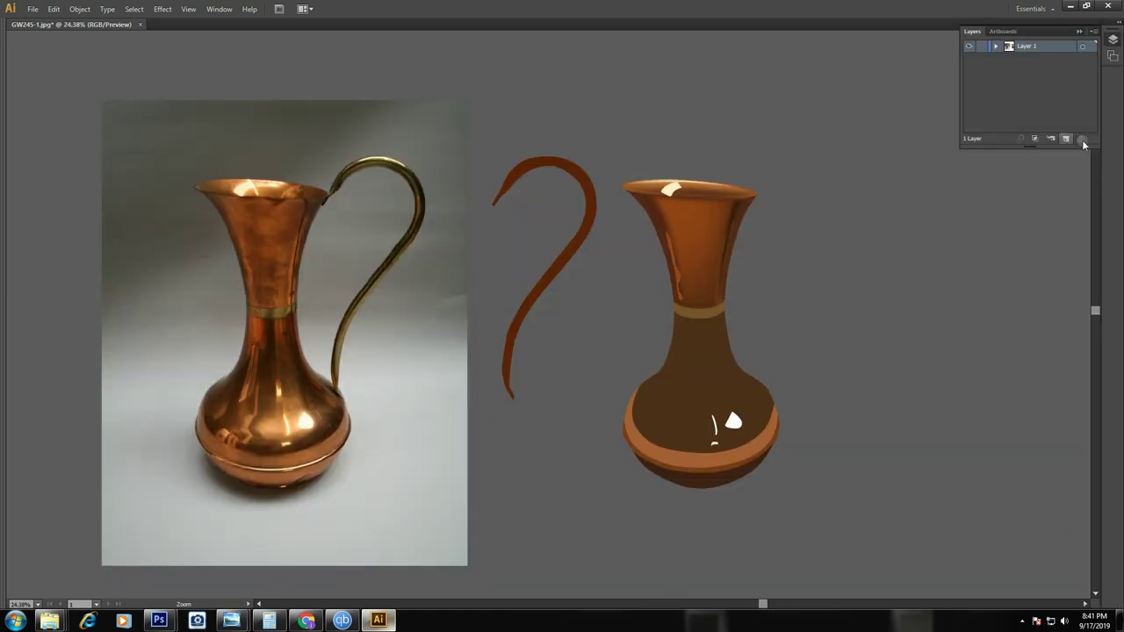
pyautogui.press('Tab')
pyautogui.click(1112, 101)
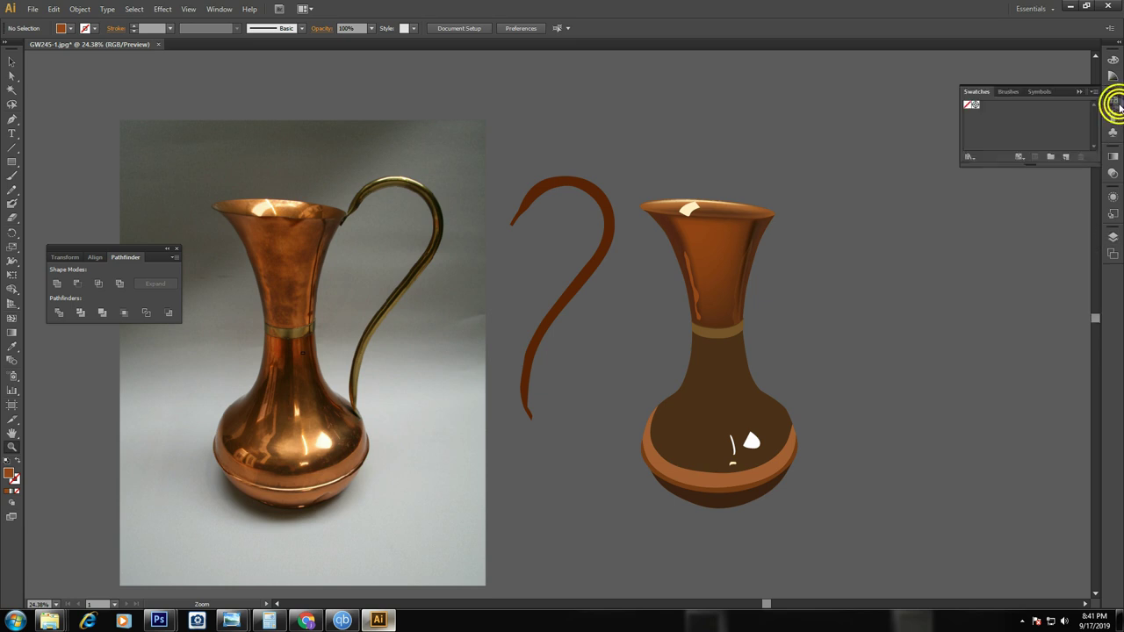
pyautogui.click(1113, 116)
pyautogui.click(1112, 133)
pyautogui.click(1114, 156)
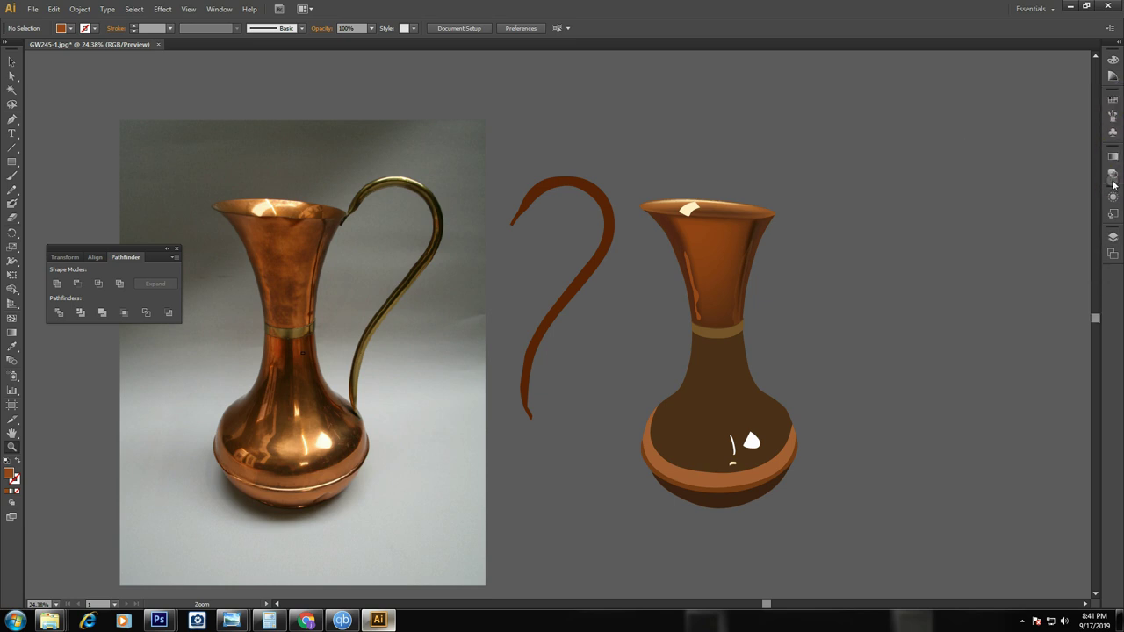
pyautogui.click(1113, 174)
# Set the vase neck highlight's opacity to 40%
pyautogui.click(1093, 163)
pyautogui.click(1077, 203)
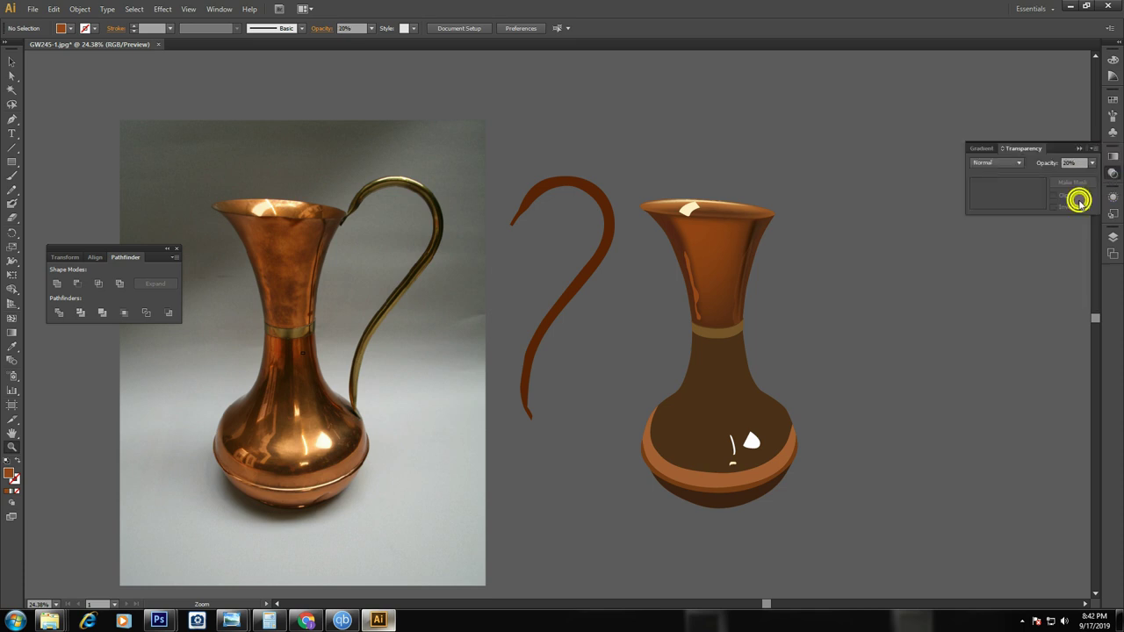
pyautogui.click(692, 293)
pyautogui.click(1093, 163)
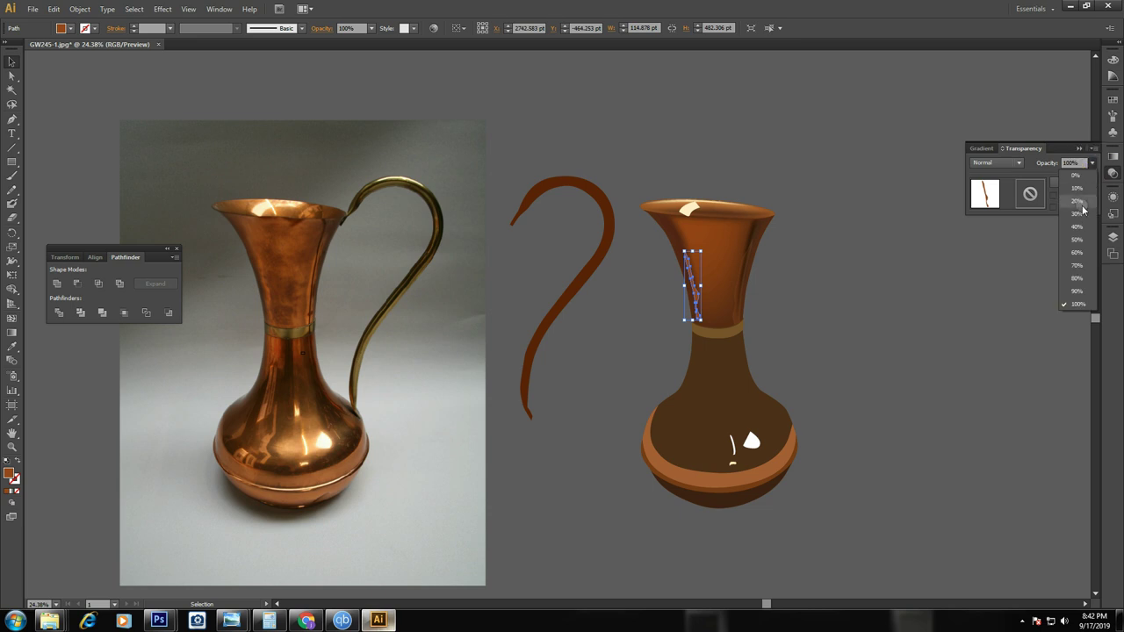
pyautogui.click(1077, 203)
pyautogui.click(1093, 163)
pyautogui.click(1082, 225)
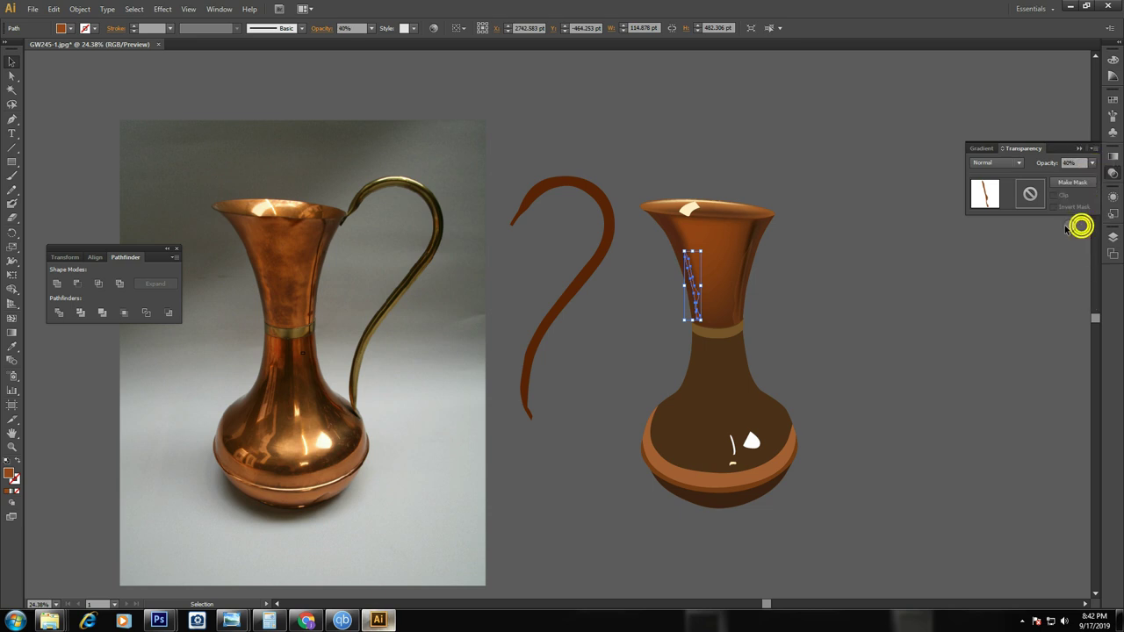
pyautogui.click(907, 226)
pyautogui.hotkey('ctrl', '-')
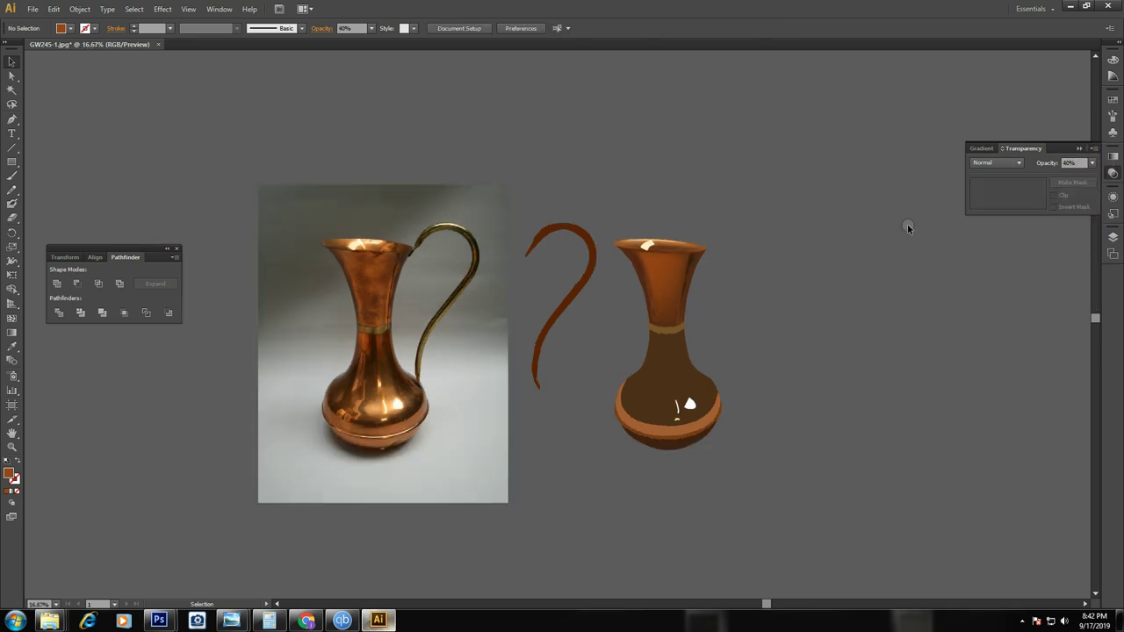
# Nudge the neck band left so it sits over the photo
pyautogui.press('z')
pyautogui.moveTo(263, 218); pyautogui.dragTo(785, 474)
pyautogui.moveTo(658, 434); pyautogui.dragTo(600, 402)
pyautogui.click(776, 364)
pyautogui.press('Tab')
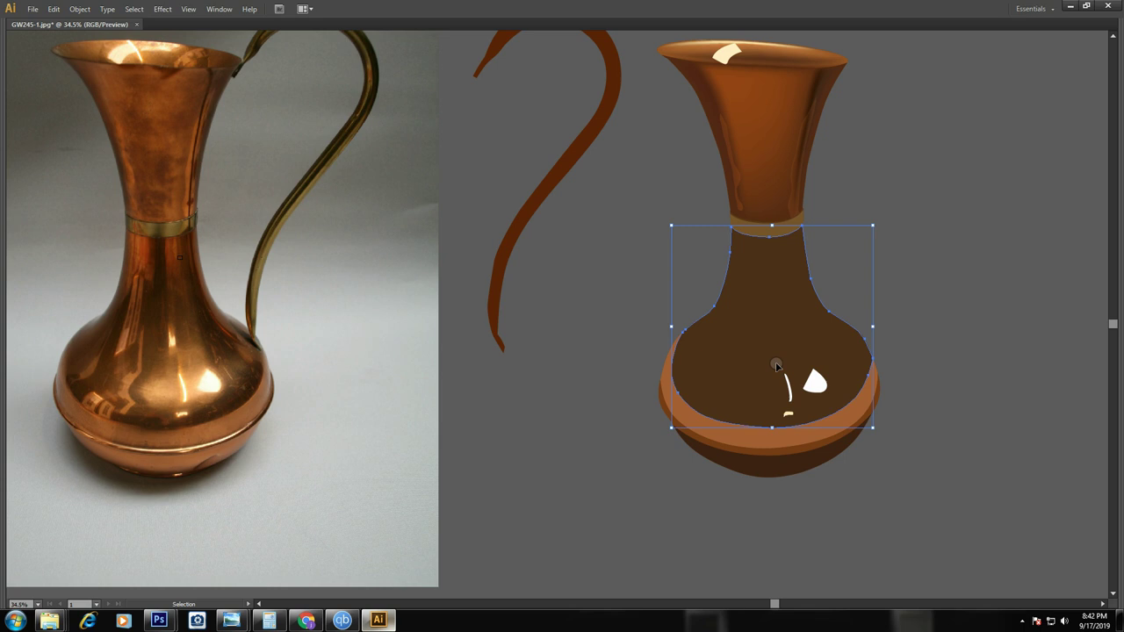
pyautogui.click(676, 406)
pyautogui.click(1019, 174)
pyautogui.click(778, 230)
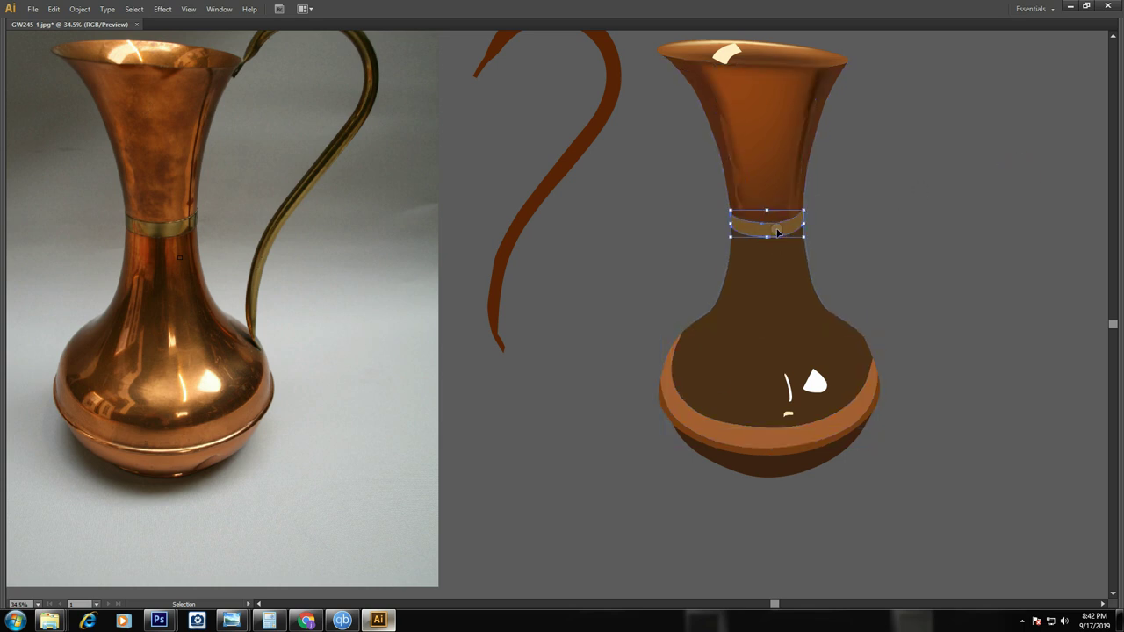
pyautogui.press('Left')
pyautogui.press('Left')
pyautogui.press('Left')
pyautogui.press('Left')
pyautogui.press('Left')
pyautogui.press('Left')
pyautogui.press('Left')
pyautogui.press('Left')
pyautogui.press('Left')
pyautogui.press('Left')
pyautogui.press('Left')
pyautogui.press('Left')
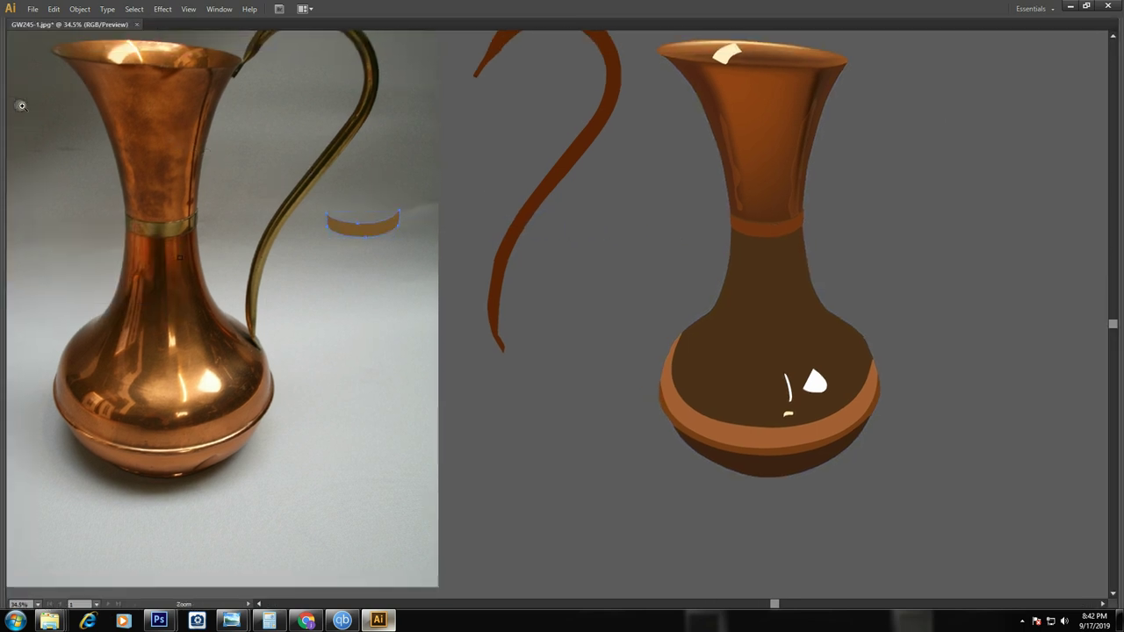
# Add mesh points to the band and shade them with brass sampled from the photo's collar
pyautogui.moveTo(22, 105); pyautogui.dragTo(495, 298)
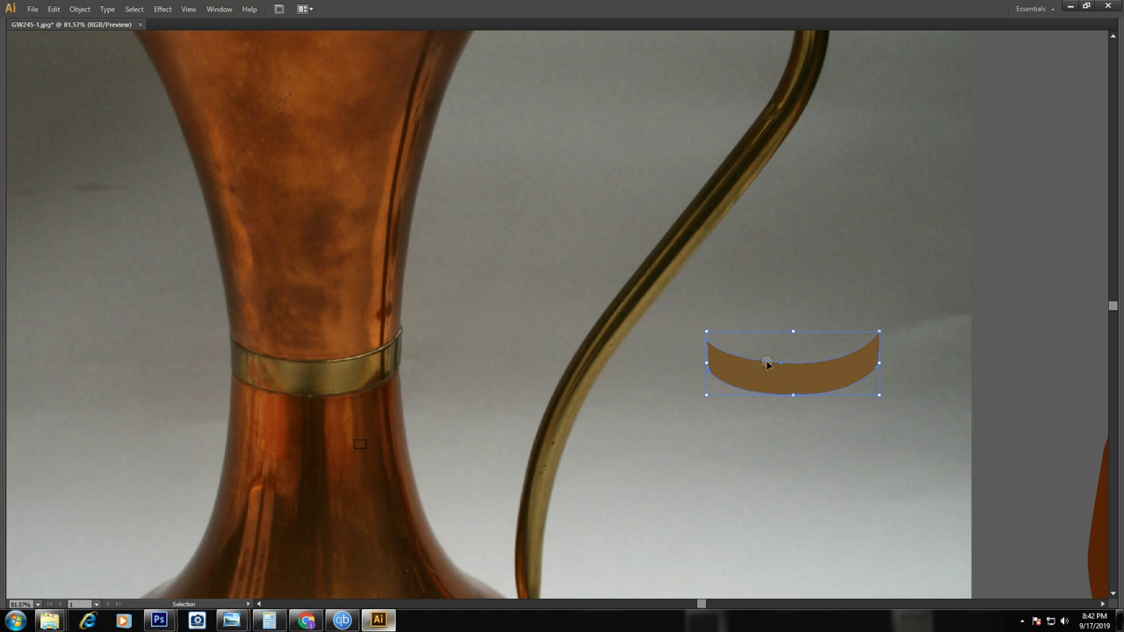
pyautogui.click(788, 377)
pyautogui.click(335, 369)
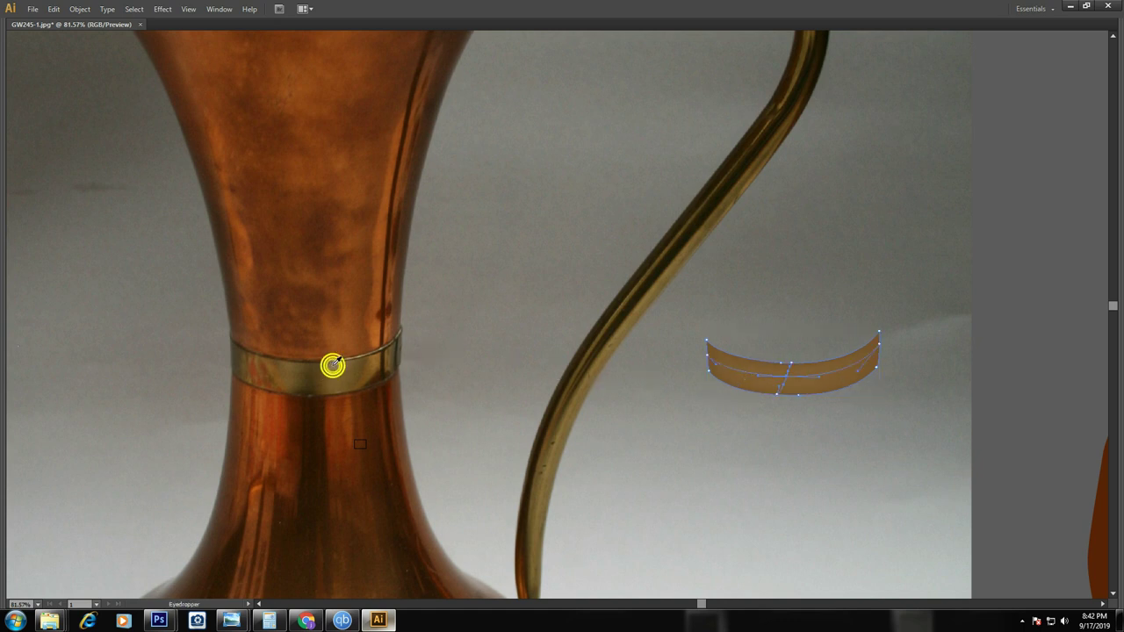
pyautogui.click(925, 447)
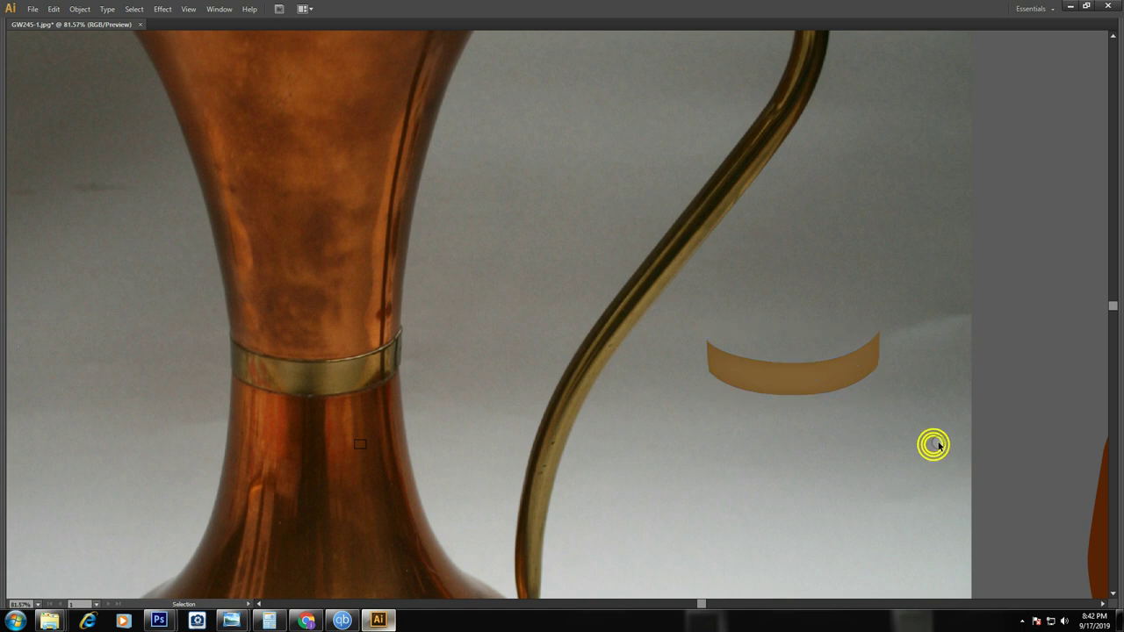
pyautogui.click(860, 378)
pyautogui.click(851, 380)
pyautogui.press('i')
pyautogui.click(389, 372)
# Shift a band mesh line and give a mesh point a darker brass from the photo
pyautogui.click(893, 225)
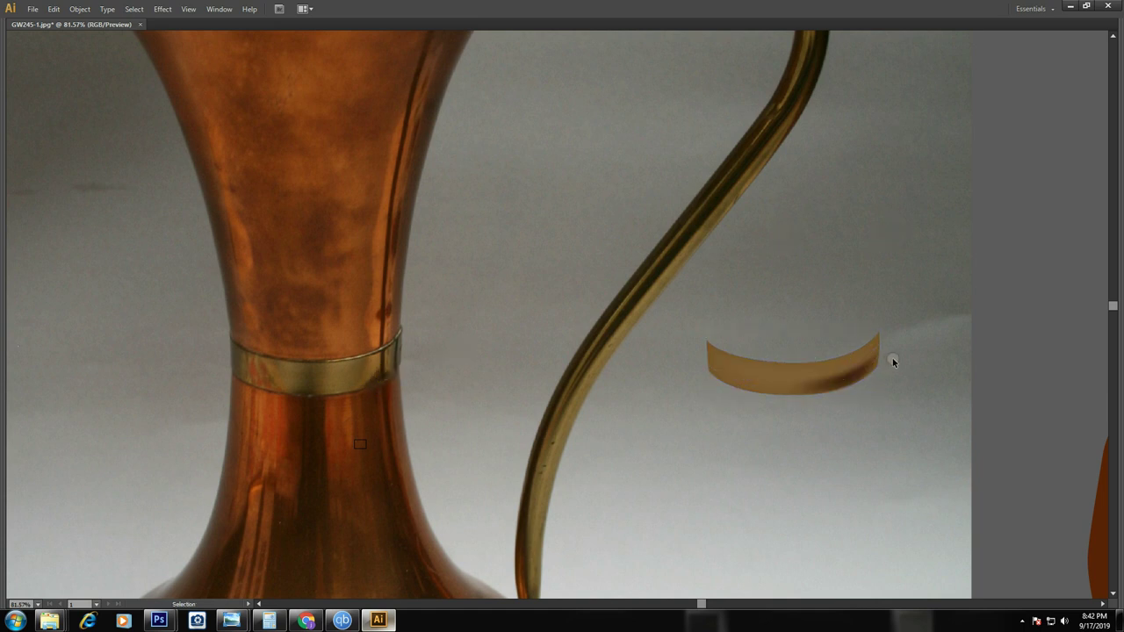
pyautogui.click(709, 343)
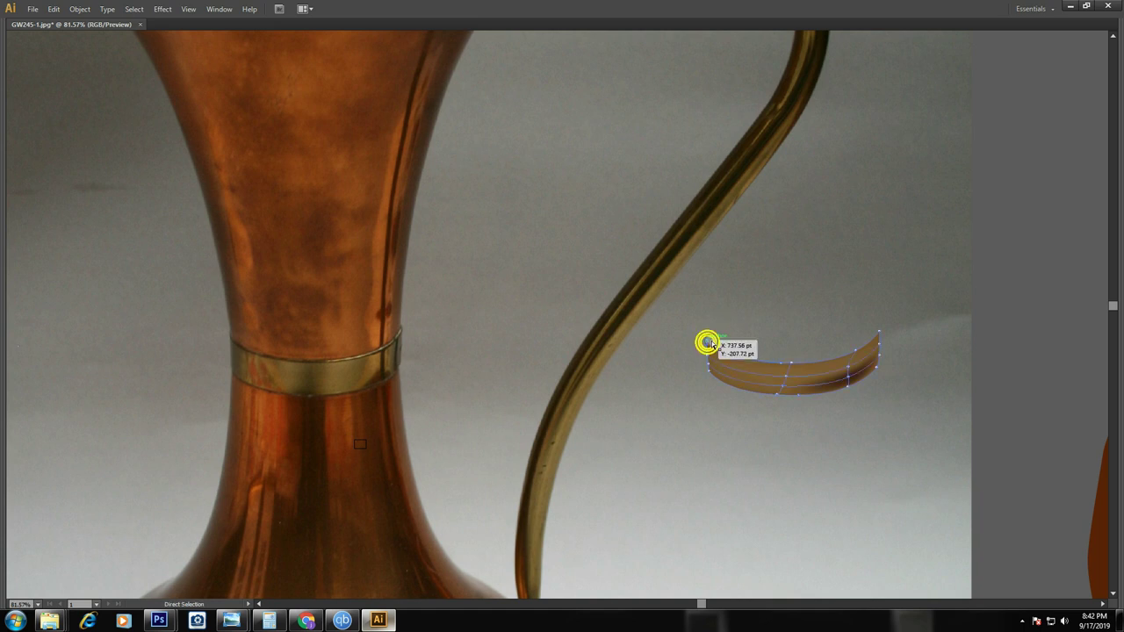
pyautogui.moveTo(778, 364); pyautogui.dragTo(791, 363)
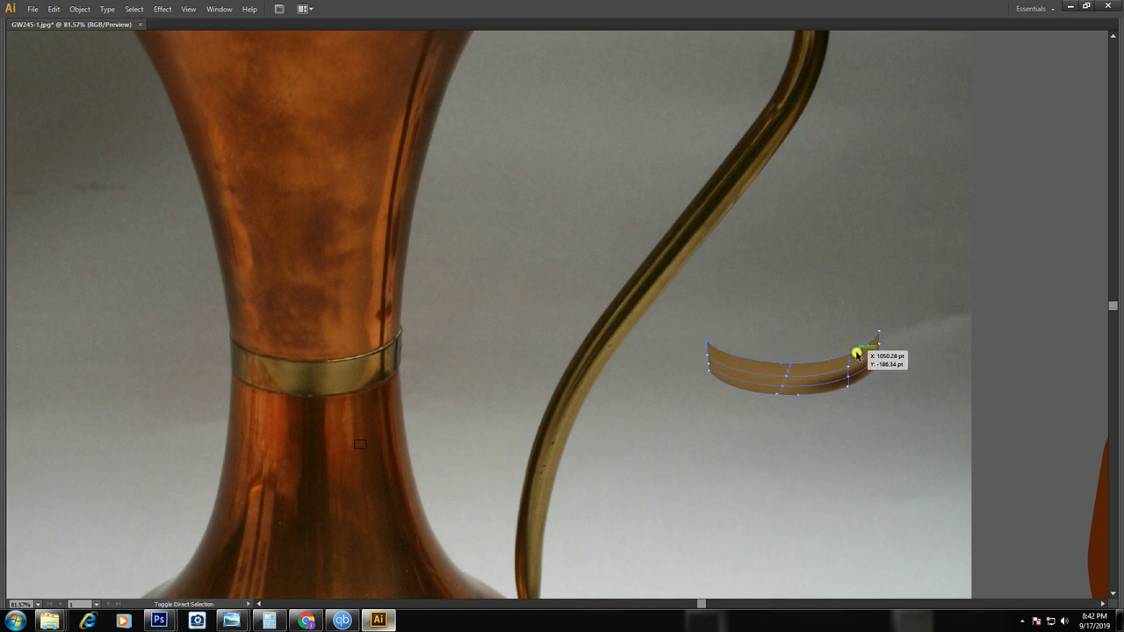
pyautogui.click(879, 331)
pyautogui.press('i')
pyautogui.click(314, 362)
# Place the band beside the photo's brass band and sample brass onto its mesh points
pyautogui.hotkey('ctrl', '-')
pyautogui.hotkey('ctrl', '-')
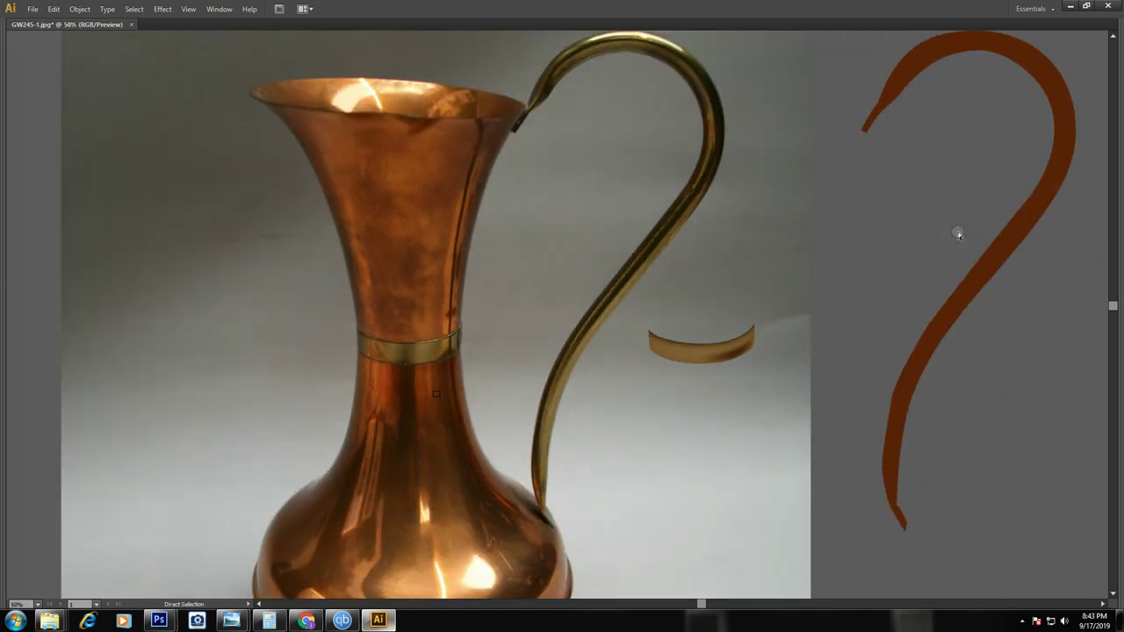
pyautogui.hotkey('ctrl', '-')
pyautogui.hotkey('ctrl', '-')
pyautogui.moveTo(607, 294); pyautogui.dragTo(658, 348)
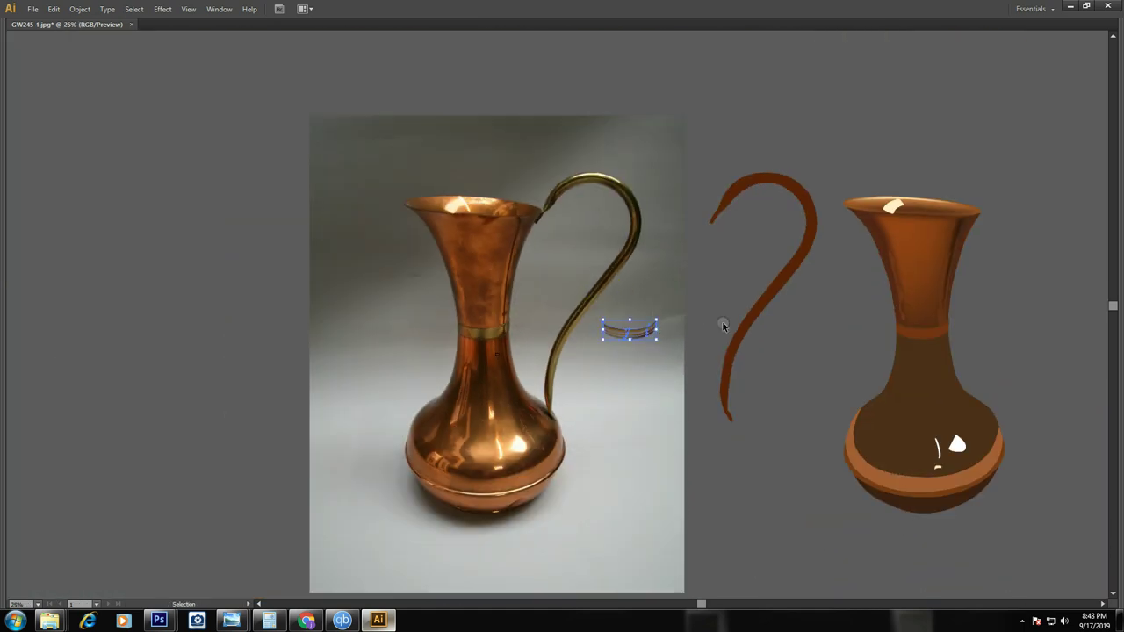
pyautogui.scroll(3, 682, 323)
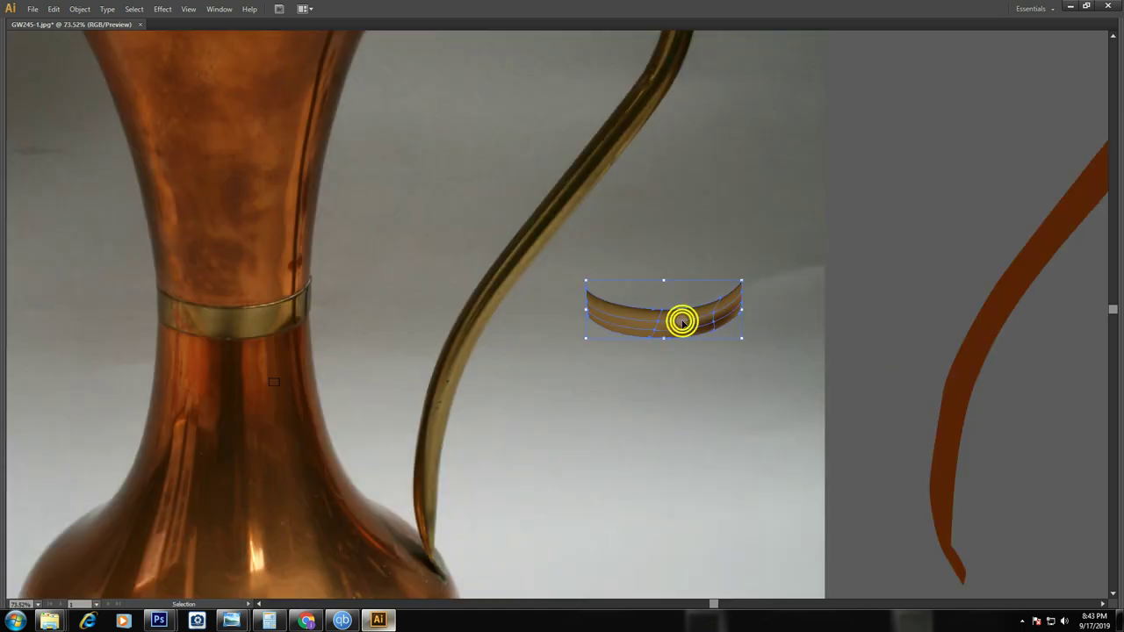
pyautogui.hotkey('ctrl', 'z')
pyautogui.hotkey('ctrl', 'z')
pyautogui.click(644, 343)
pyautogui.press('a')
pyautogui.click(404, 323)
pyautogui.press('i')
pyautogui.click(232, 320)
# Add two more mesh lines across the band, colouring the new point with sampled brass
pyautogui.press('z')
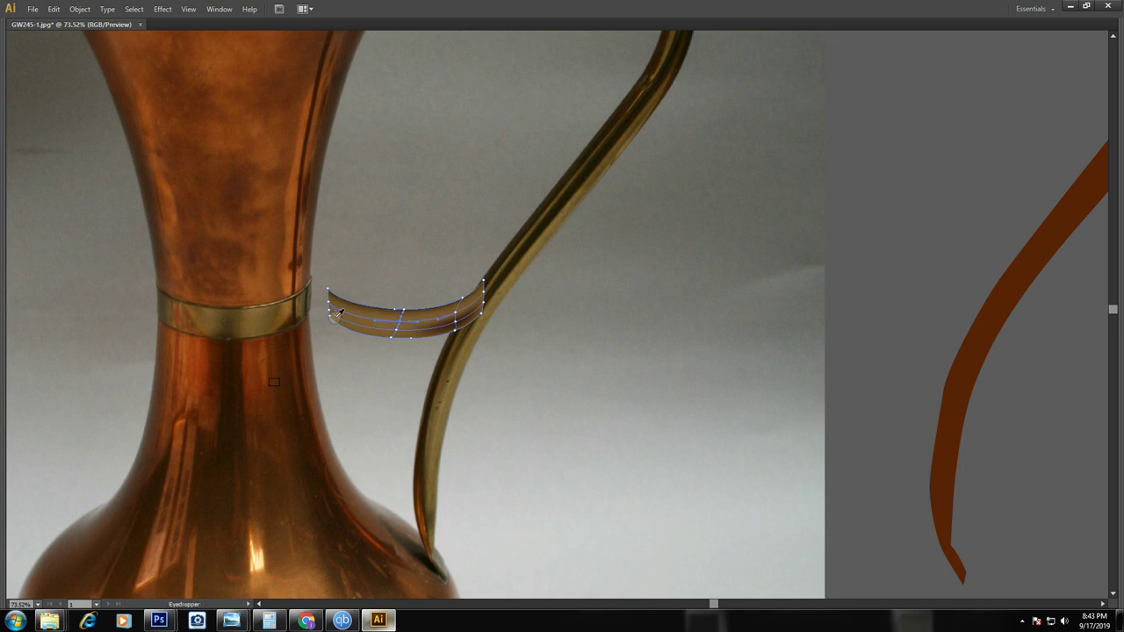
pyautogui.moveTo(155, 234); pyautogui.dragTo(574, 396)
pyautogui.press('v')
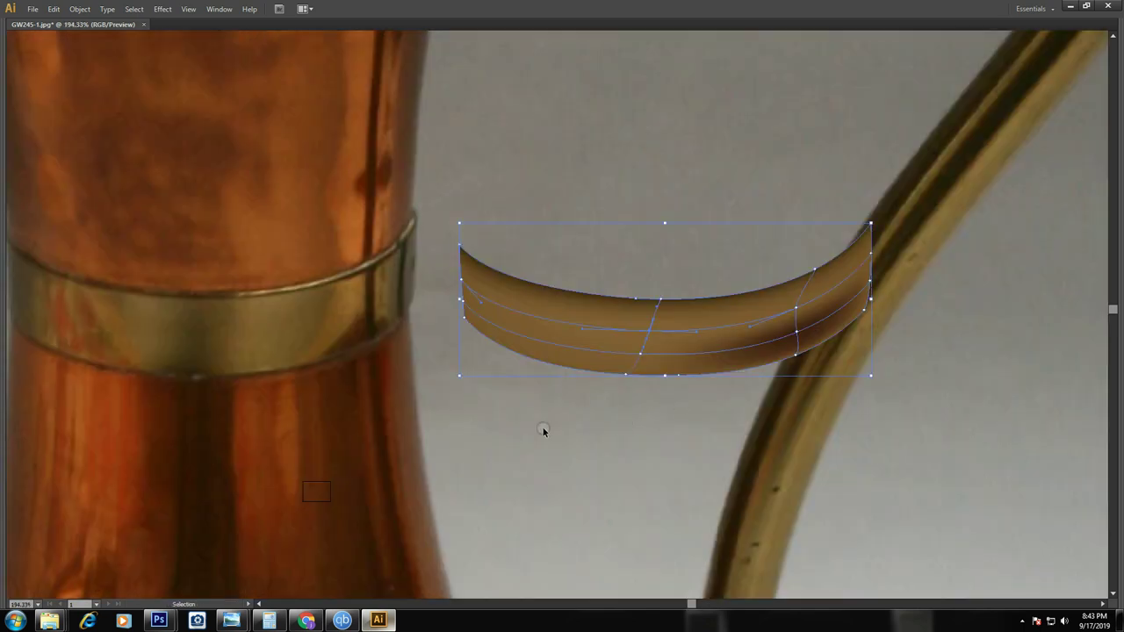
pyautogui.press('u')
pyautogui.click(629, 329)
pyautogui.press('i')
pyautogui.click(161, 314)
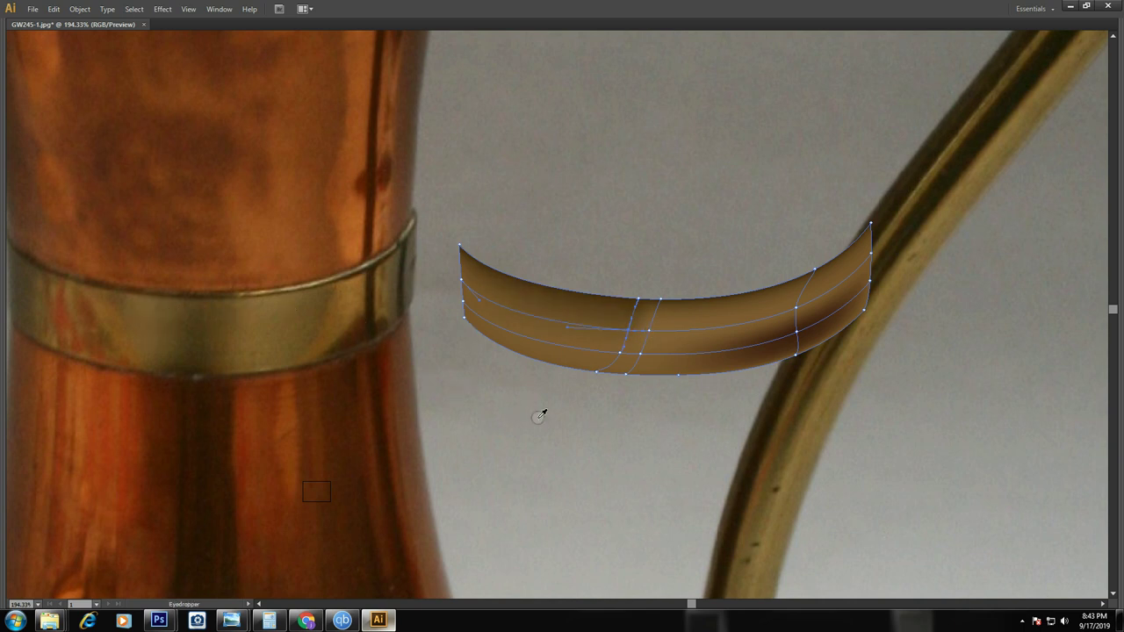
pyautogui.press('u')
pyautogui.click(685, 330)
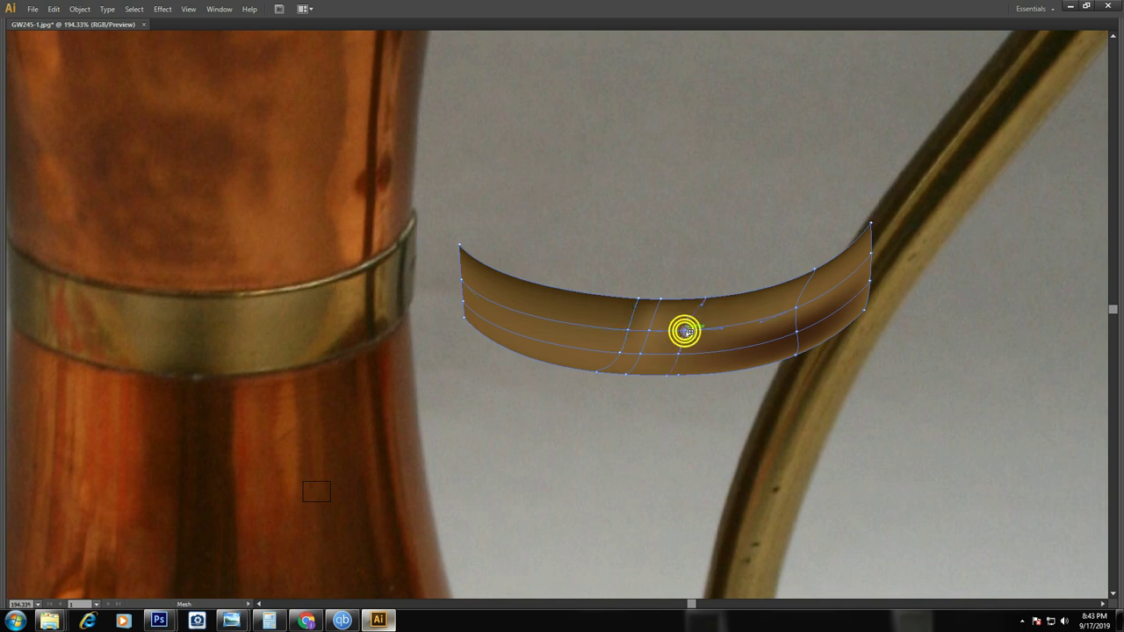
pyautogui.press('v')
pyautogui.click(595, 394)
# Recolour a band mesh point with darker and brighter brass tones sampled from the photo
pyautogui.hotkey('shift', 'Tab')
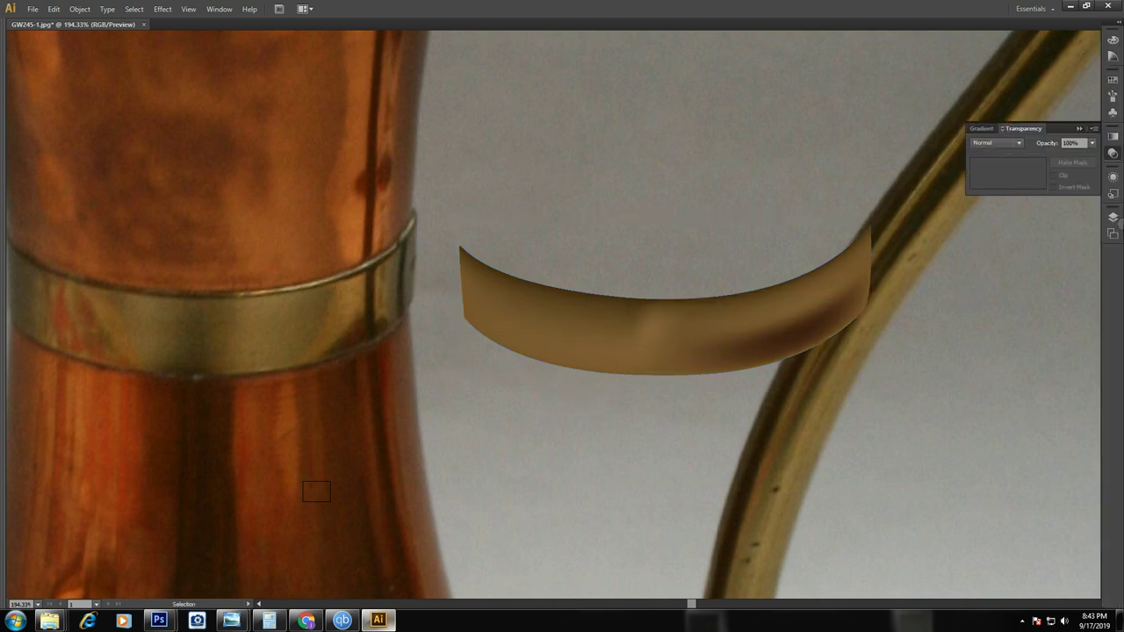
pyautogui.hotkey('ctrl', '-')
pyautogui.hotkey('ctrl', '-')
pyautogui.hotkey('ctrl', '-')
pyautogui.moveTo(289, 261); pyautogui.dragTo(760, 368)
pyautogui.hotkey('shift', 'Tab')
pyautogui.press('a')
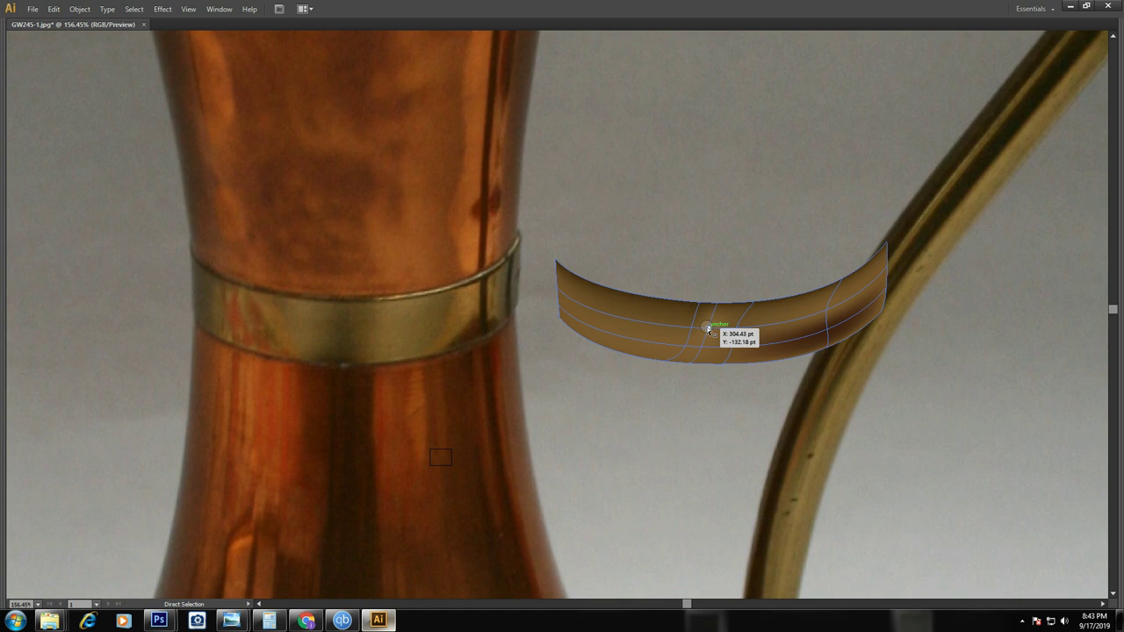
pyautogui.click(711, 330)
pyautogui.press('i')
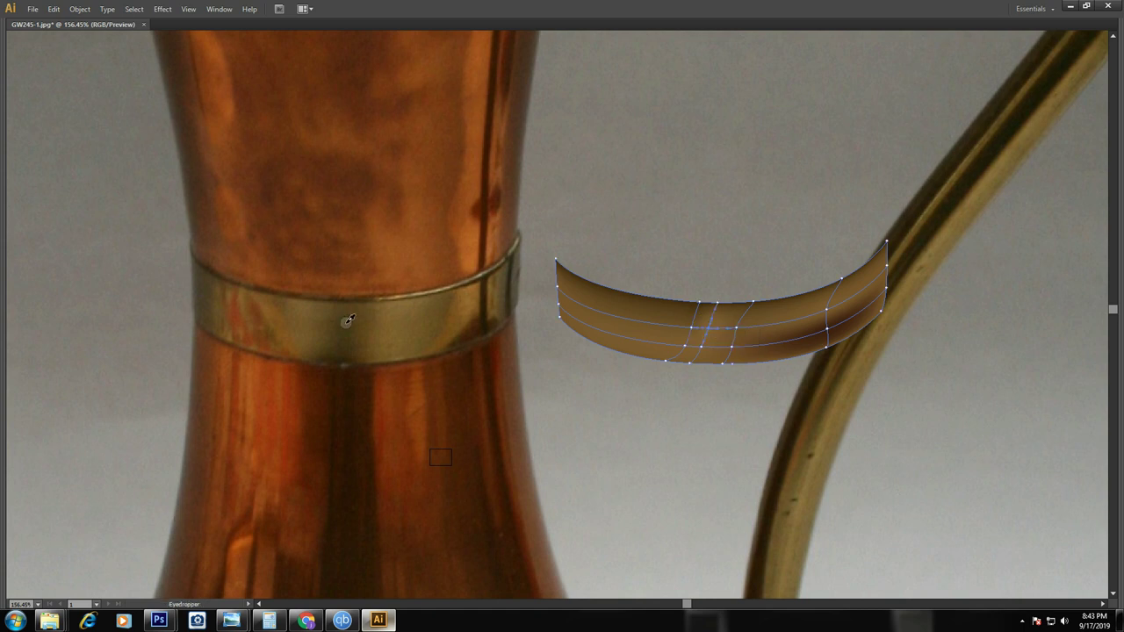
pyautogui.click(345, 324)
pyautogui.click(326, 313)
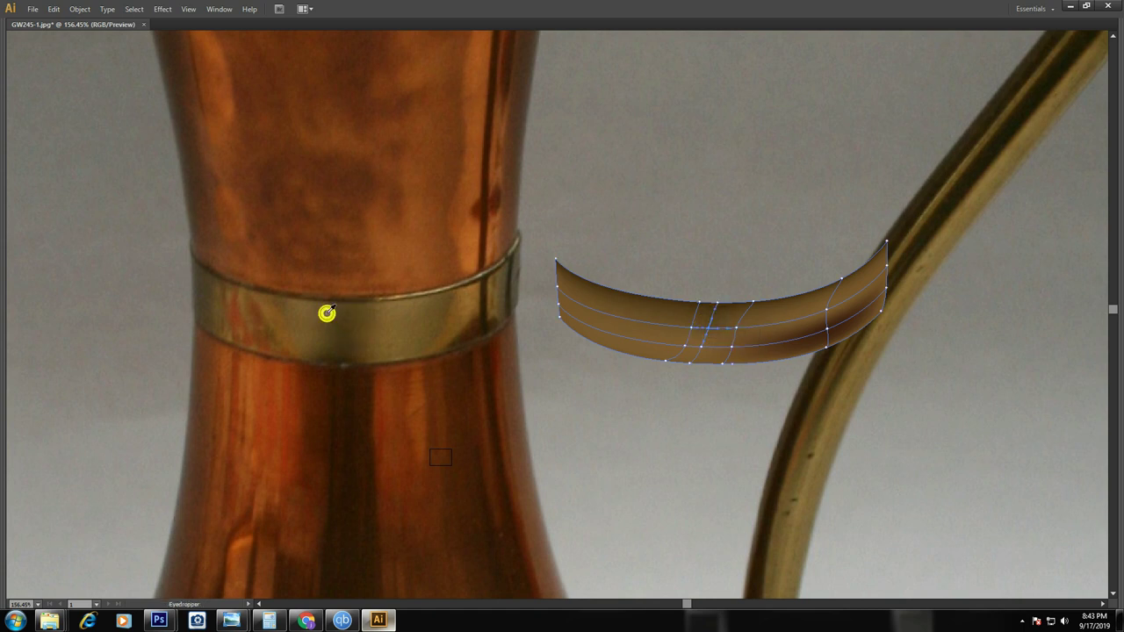
pyautogui.press('v')
pyautogui.click(773, 131)
pyautogui.hotkey('ctrl', '-')
pyautogui.hotkey('ctrl', '-')
pyautogui.hotkey('ctrl', '-')
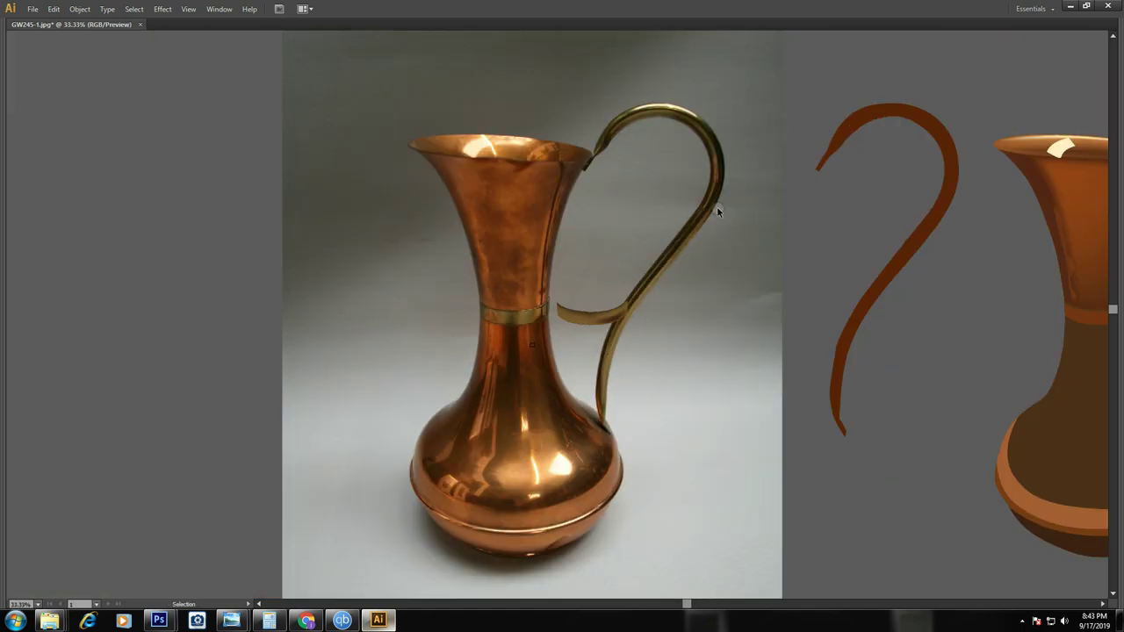
# Drag the brass mesh band onto the drawn jug's neck
pyautogui.click(577, 316)
pyautogui.moveTo(836, 206); pyautogui.dragTo(628, 205)
pyautogui.hotkey('shift', 'Right')
pyautogui.hotkey('shift', 'Right')
pyautogui.hotkey('shift', 'Right')
pyautogui.hotkey('shift', 'Right')
pyautogui.hotkey('shift', 'Right')
pyautogui.hotkey('shift', 'Right')
pyautogui.hotkey('shift', 'Right')
pyautogui.hotkey('shift', 'Right')
pyautogui.hotkey('shift', 'Right')
pyautogui.hotkey('shift', 'Right')
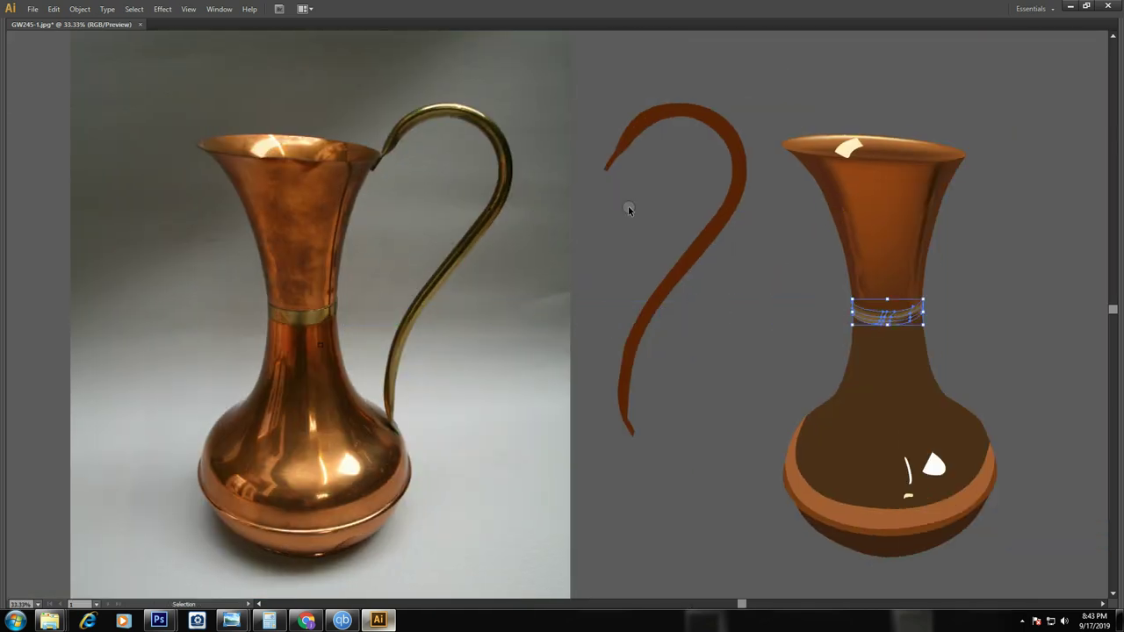
pyautogui.click(808, 355)
pyautogui.hotkey('ctrl', '-')
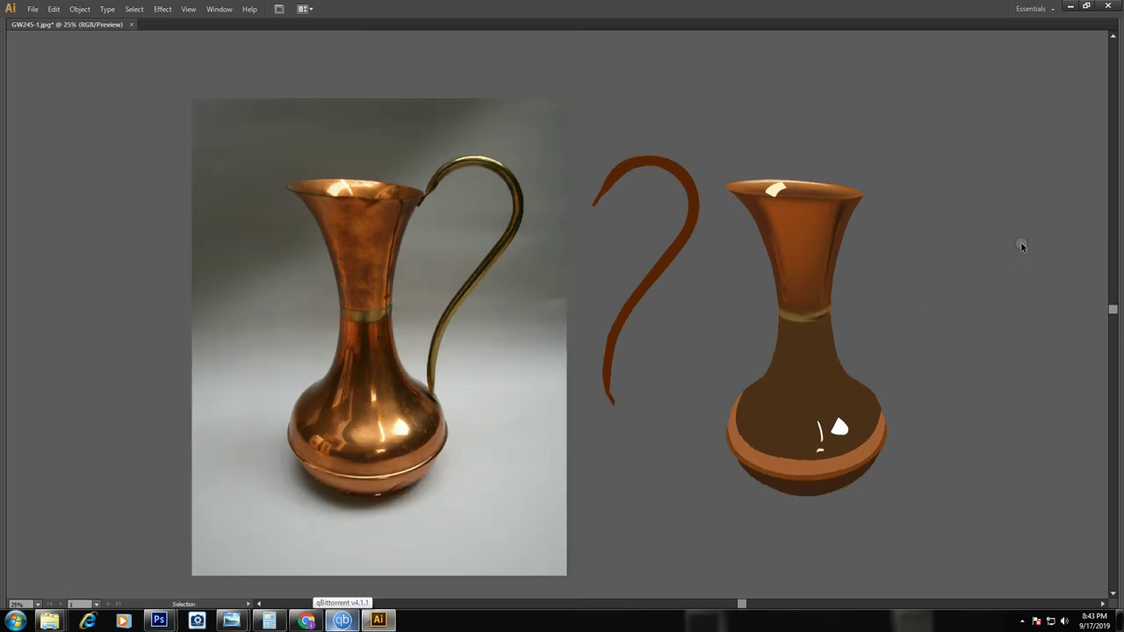
pyautogui.scroll(2, 920, 348)
pyautogui.scroll(5, 707, 371)
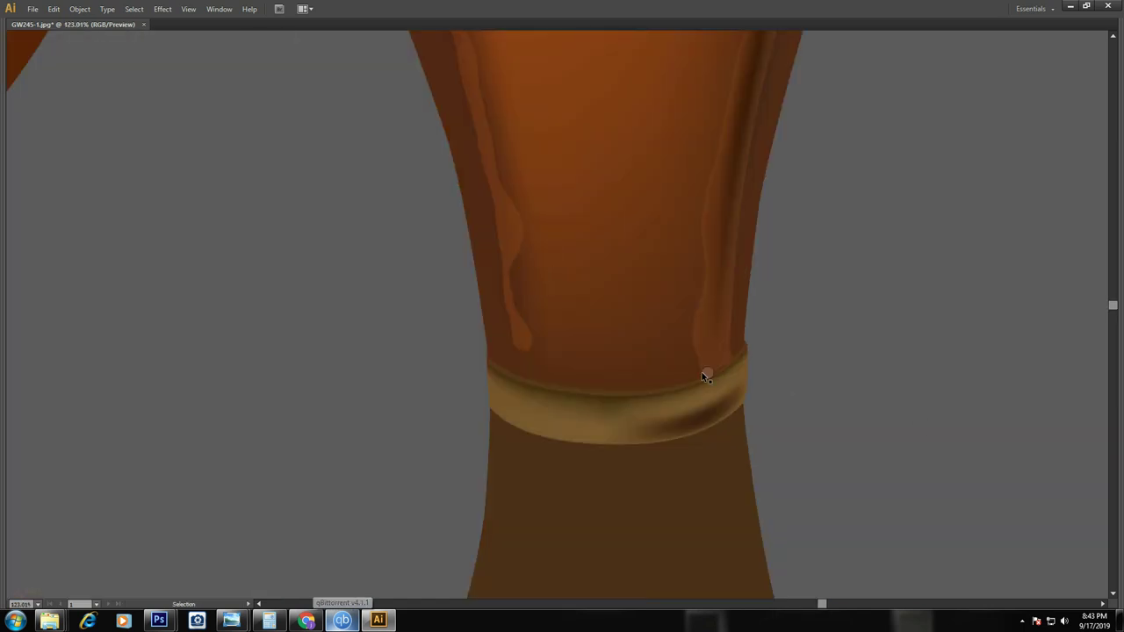
# Nudge the thin neck strip left onto the photo beside the handle and zoom in there
pyautogui.click(662, 392)
pyautogui.hotkey('ctrl', '-')
pyautogui.hotkey('ctrl', '-')
pyautogui.hotkey('ctrl', '-')
pyautogui.hotkey('ctrl', '-')
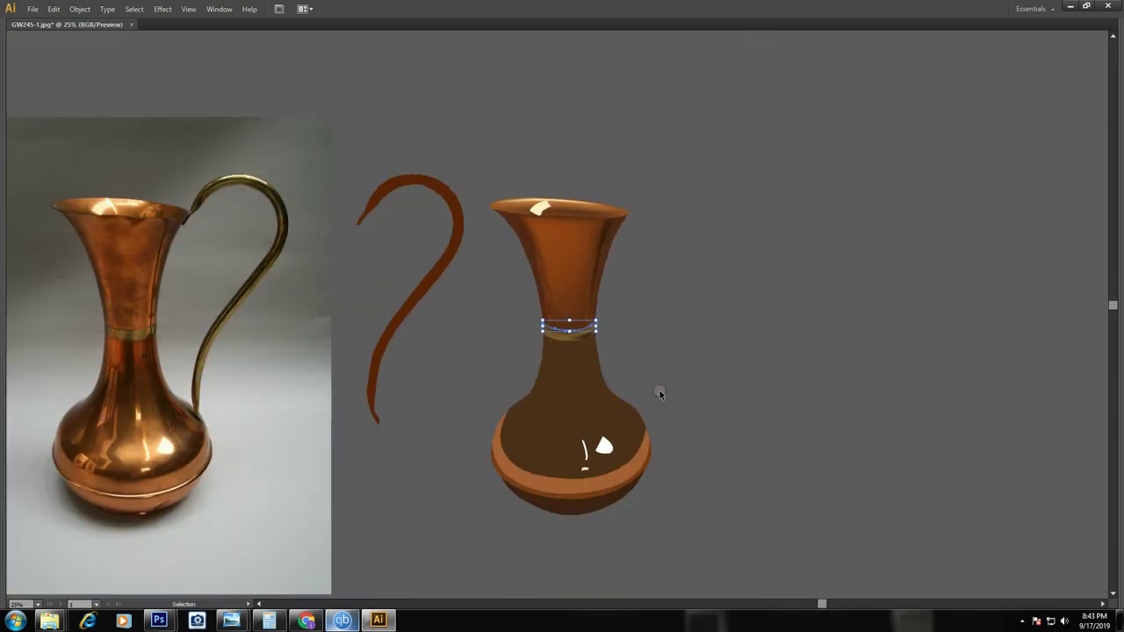
pyautogui.hotkey('shift', 'Left')
pyautogui.hotkey('shift', 'Left')
pyautogui.hotkey('shift', 'Left')
pyautogui.hotkey('shift', 'Left')
pyautogui.hotkey('shift', 'Left')
pyautogui.hotkey('shift', 'Left')
pyautogui.hotkey('shift', 'Left')
pyautogui.hotkey('shift', 'Left')
pyautogui.hotkey('shift', 'Left')
pyautogui.press('z')
pyautogui.moveTo(110, 281); pyautogui.dragTo(409, 356)
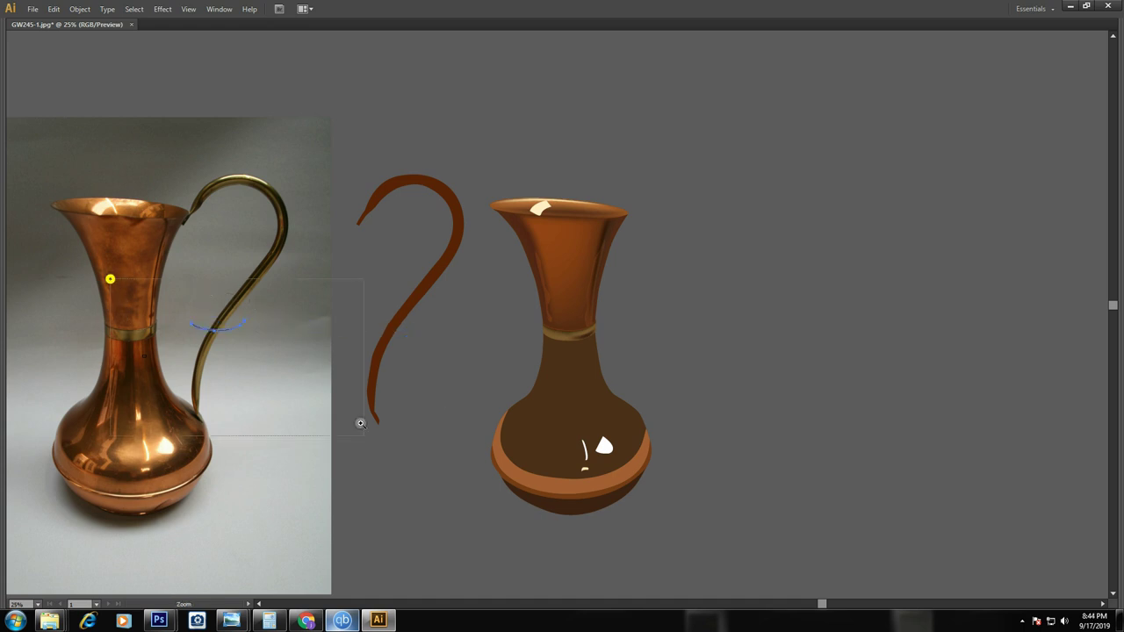
pyautogui.press('u')
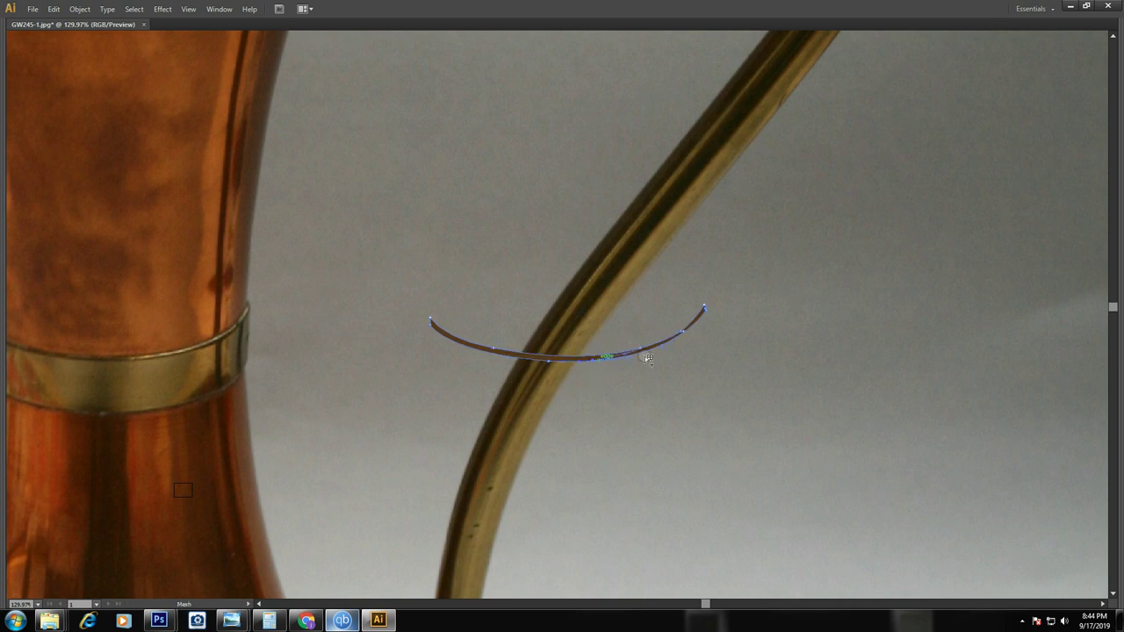
# Fill the thin curved band with the neck ring's gold sampled from the photo
pyautogui.click(563, 360)
pyautogui.press('i')
pyautogui.click(182, 347)
pyautogui.press('v')
pyautogui.click(851, 253)
# Nudge the gold band to the right onto the traced pitcher's neck
pyautogui.hotkey('ctrl', '-')
pyautogui.hotkey('ctrl', '-')
pyautogui.hotkey('ctrl', '-')
pyautogui.click(583, 326)
pyautogui.moveTo(849, 208); pyautogui.dragTo(347, 208)
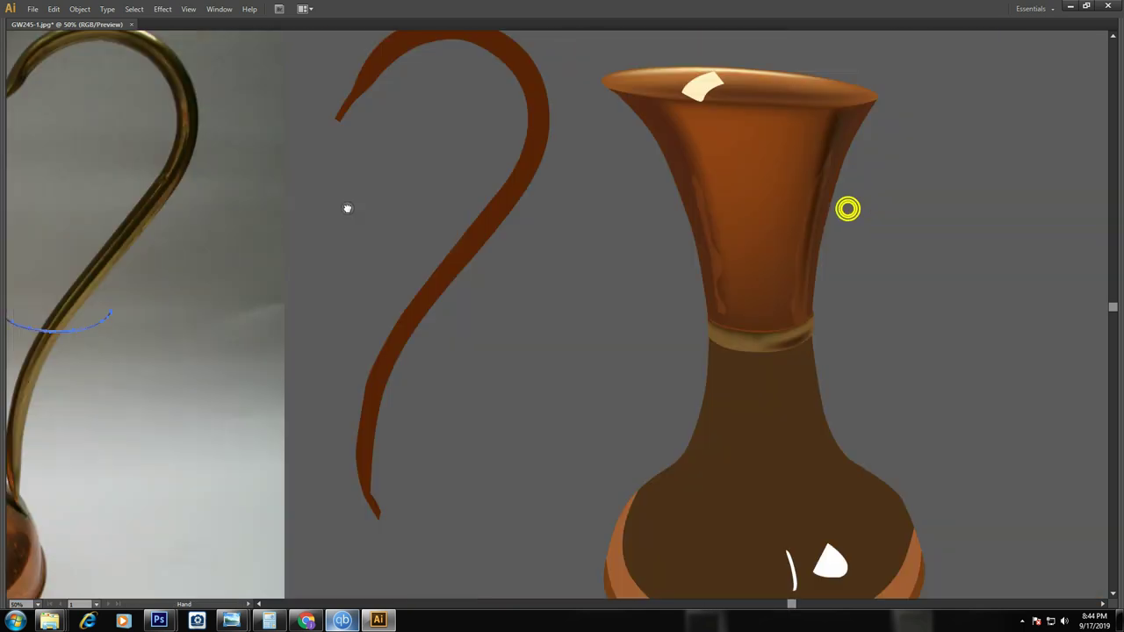
pyautogui.hotkey('shift', 'Right')
pyautogui.hotkey('shift', 'Right')
pyautogui.hotkey('shift', 'Right')
pyautogui.hotkey('shift', 'Right')
pyautogui.hotkey('shift', 'Right')
pyautogui.hotkey('shift', 'Right')
pyautogui.hotkey('shift', 'Right')
pyautogui.hotkey('shift', 'Right')
pyautogui.hotkey('shift', 'Right')
pyautogui.hotkey('shift', 'Right')
pyautogui.click(892, 210)
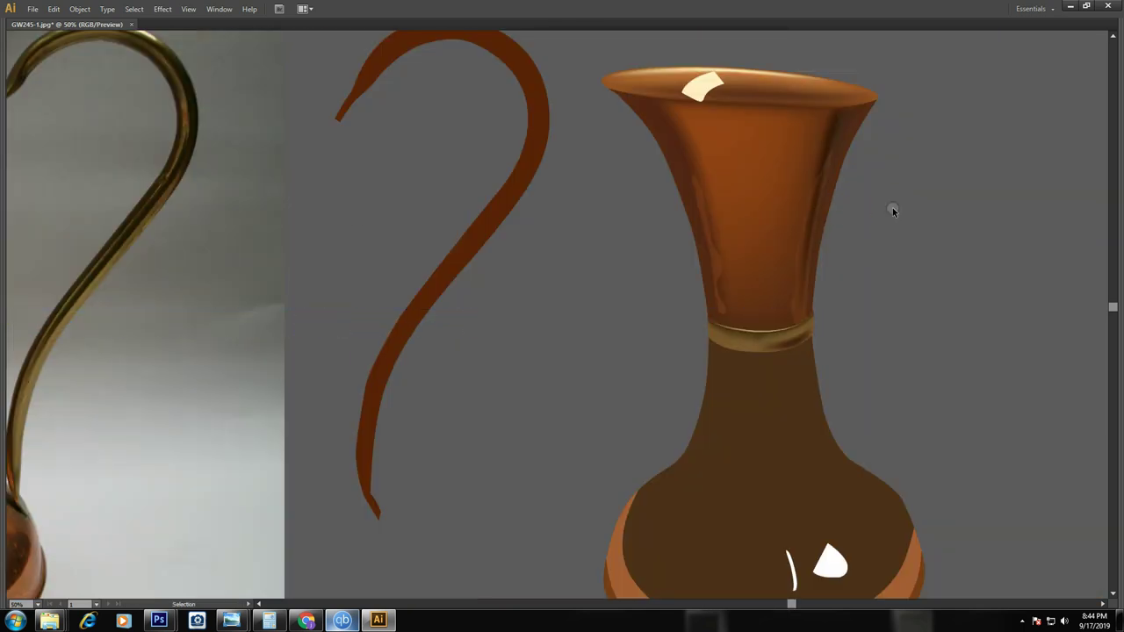
pyautogui.press('a')
pyautogui.hotkey('ctrl', '-')
pyautogui.hotkey('ctrl', '-')
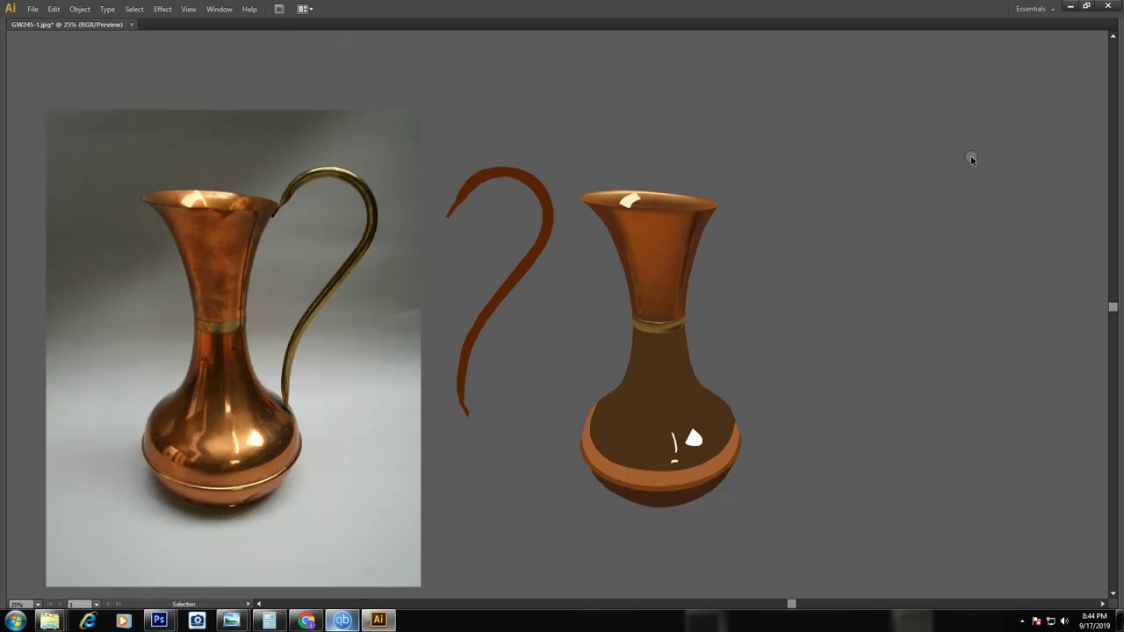
# Trace the photo's rim highlight streak as a closed Pen outline
pyautogui.moveTo(597, 502); pyautogui.dragTo(694, 447)
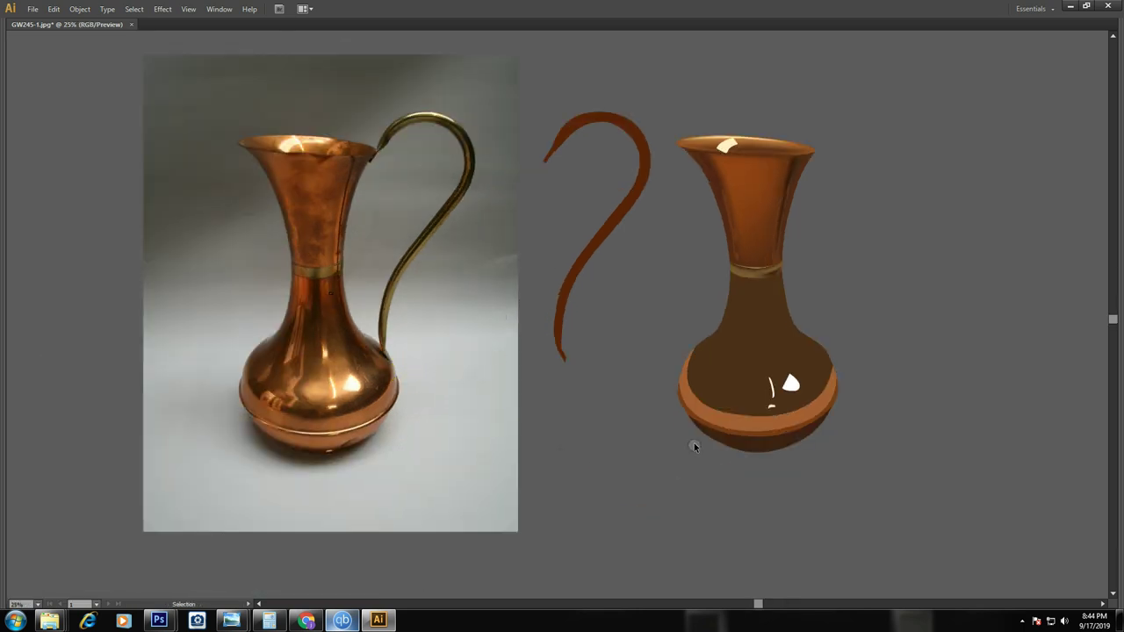
pyautogui.moveTo(258, 67); pyautogui.dragTo(395, 104)
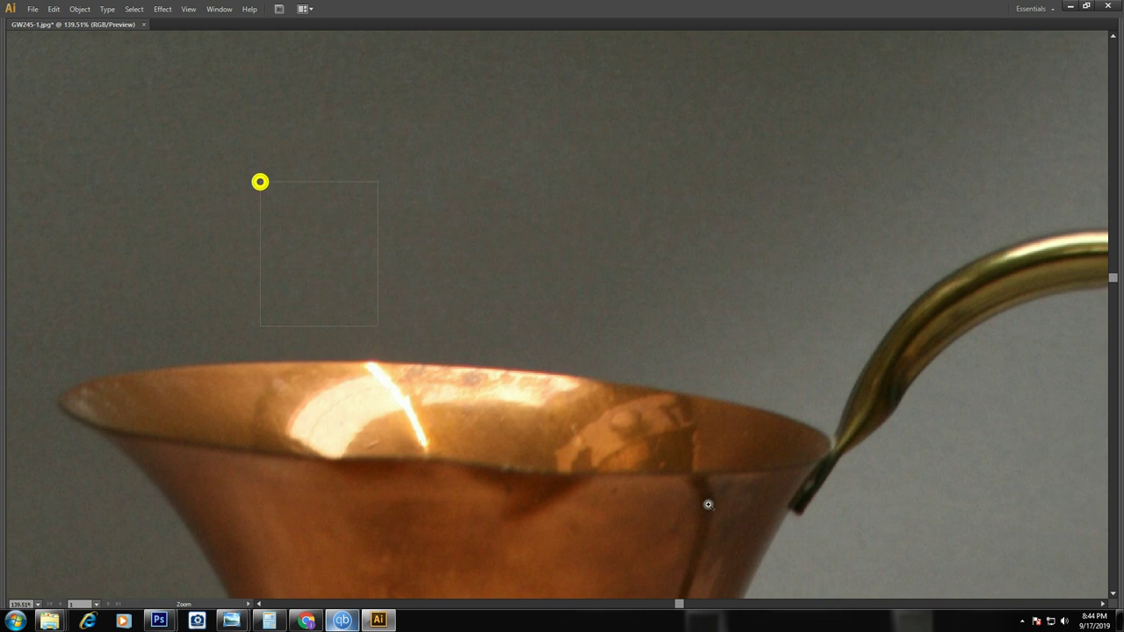
pyautogui.moveTo(259, 181); pyautogui.dragTo(377, 326)
pyautogui.press('p')
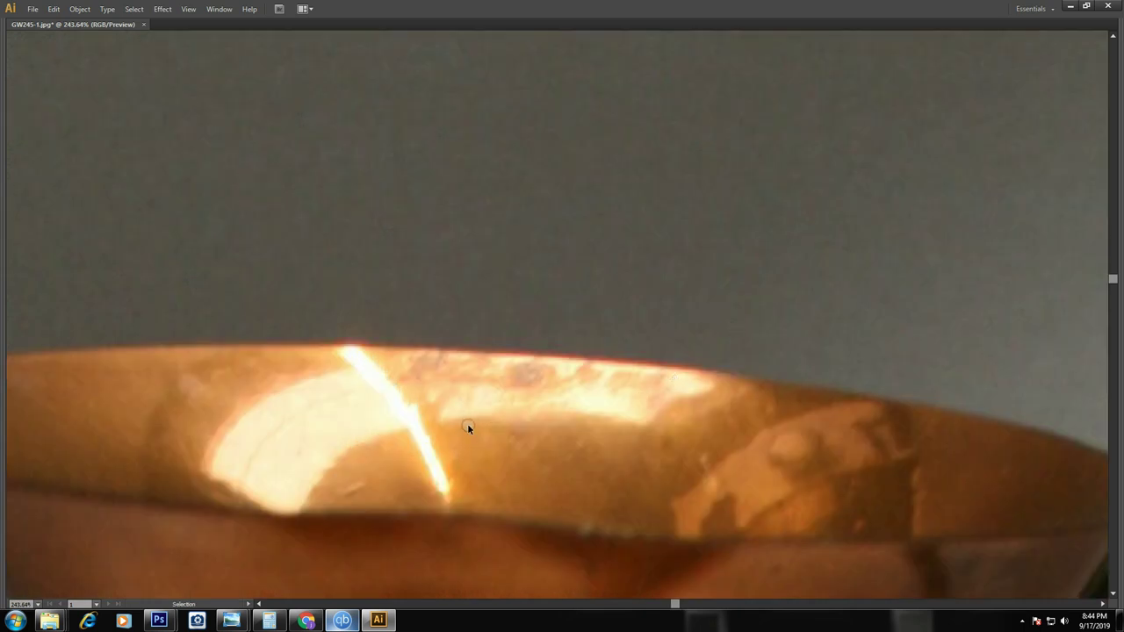
pyautogui.hotkey('ctrl', '+')
pyautogui.click(294, 369)
pyautogui.moveTo(330, 375); pyautogui.dragTo(391, 435)
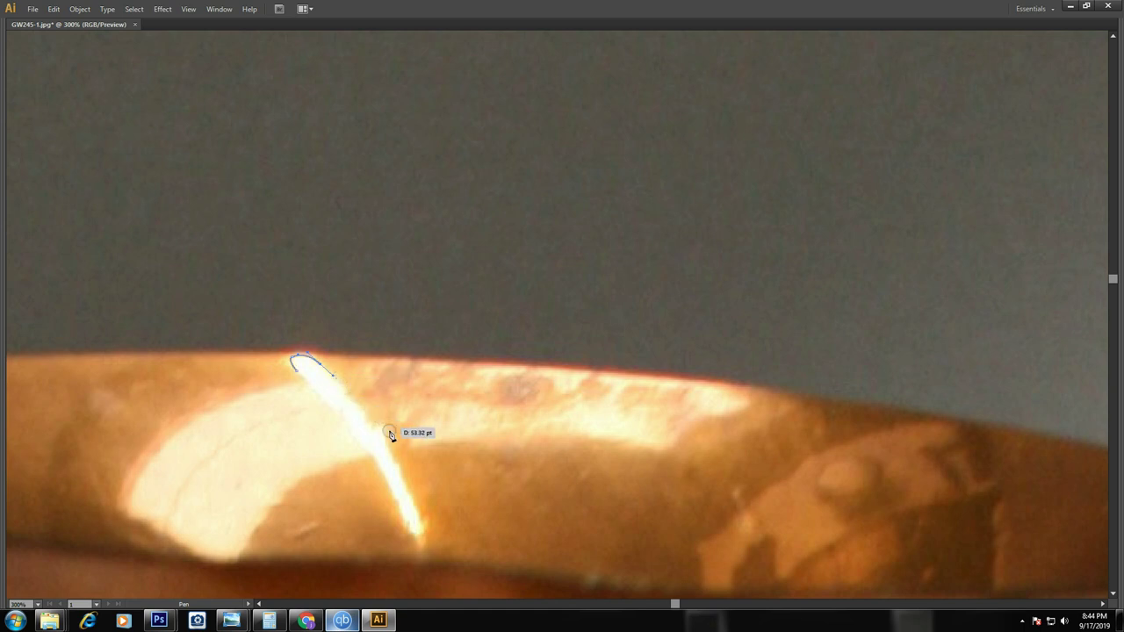
pyautogui.click(381, 415)
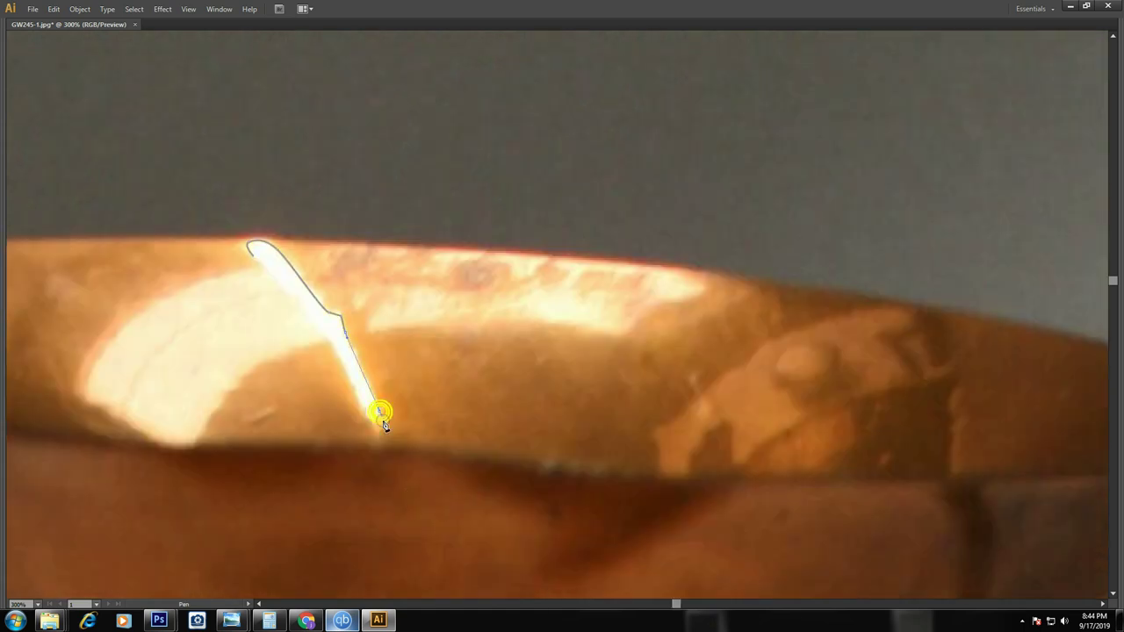
pyautogui.click(329, 341)
pyautogui.click(294, 298)
pyautogui.click(251, 254)
# Move the white highlight shape onto the traced pitcher's rim
pyautogui.press('v')
pyautogui.click(464, 279)
pyautogui.hotkey('ctrl', '-')
pyautogui.hotkey('ctrl', '-')
pyautogui.hotkey('ctrl', '-')
pyautogui.hotkey('ctrl', '-')
pyautogui.hotkey('ctrl', '-')
pyautogui.click(542, 325)
pyautogui.press('Right')
pyautogui.press('Right')
pyautogui.press('Right')
pyautogui.press('Right')
pyautogui.press('Right')
pyautogui.press('Right')
pyautogui.press('Right')
pyautogui.press('Right')
pyautogui.press('Right')
pyautogui.press('Right')
pyautogui.press('Right')
pyautogui.press('Right')
pyautogui.press('Right')
pyautogui.press('Right')
pyautogui.press('Right')
pyautogui.click(839, 219)
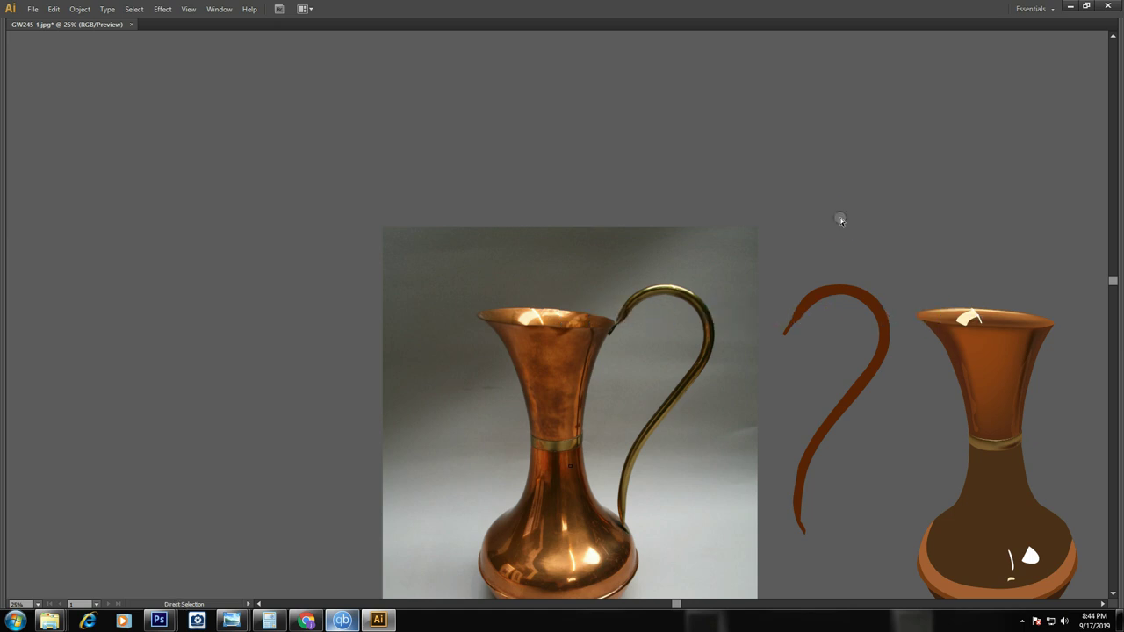
# Add a mesh line to the upper bowl mesh just below the rim
pyautogui.click(919, 296)
pyautogui.scroll(5, 919, 296)
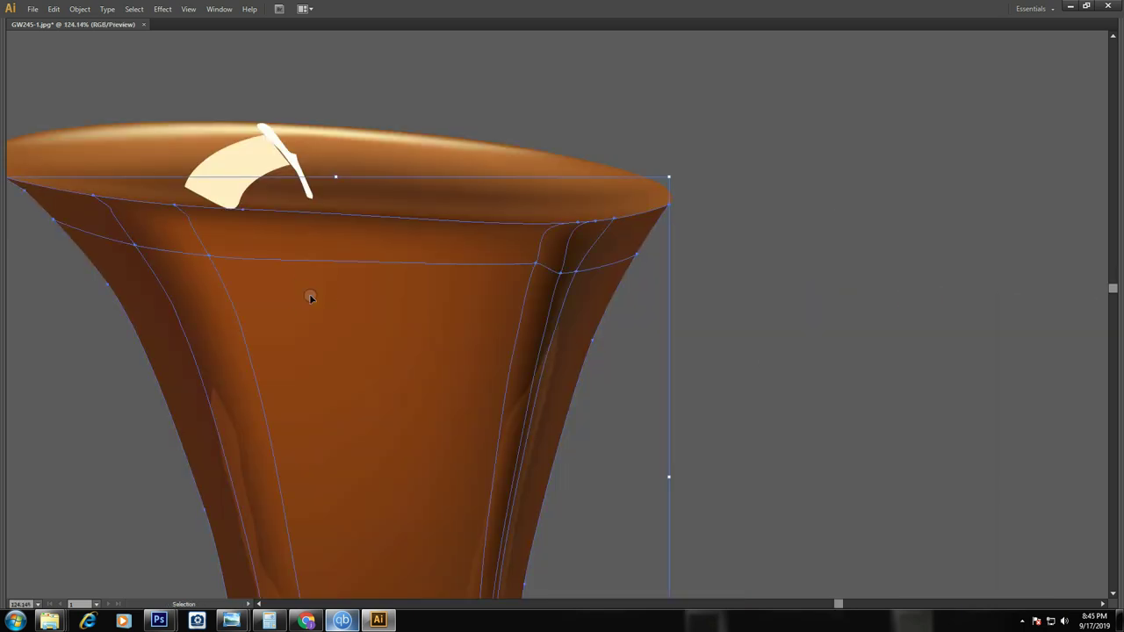
pyautogui.press('u')
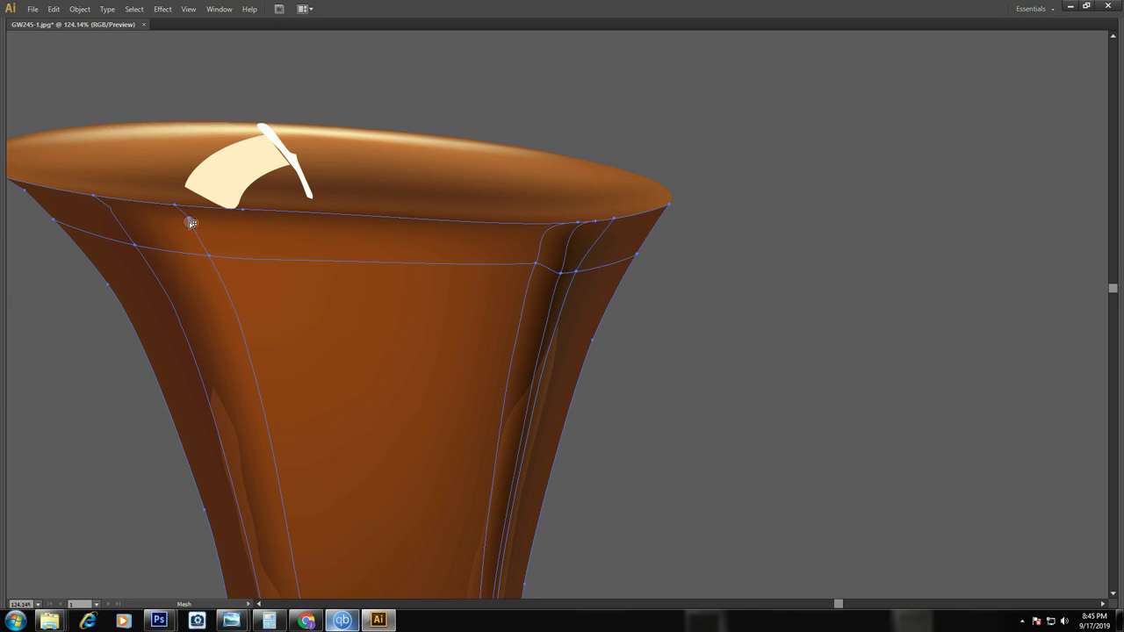
pyautogui.click(193, 231)
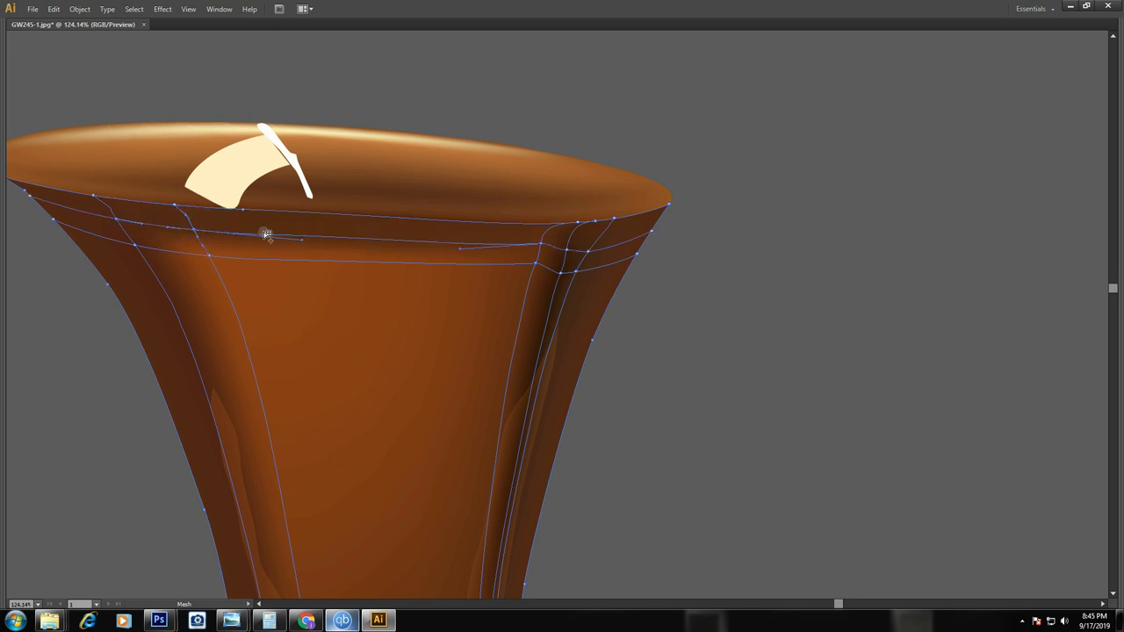
# Zoom out to the traced pitcher and reselect the upper bowl mesh
pyautogui.hotkey('ctrl', '-')
pyautogui.hotkey('ctrl', '-')
pyautogui.hotkey('ctrl', '-')
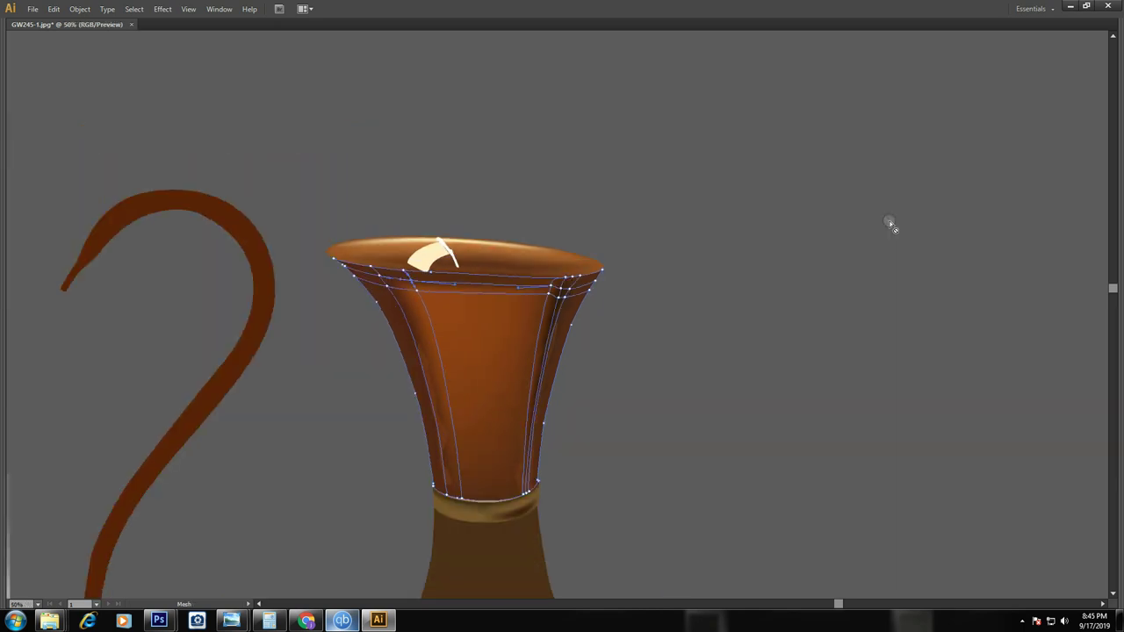
pyautogui.hscroll(-5, 239, 354)
pyautogui.press('i')
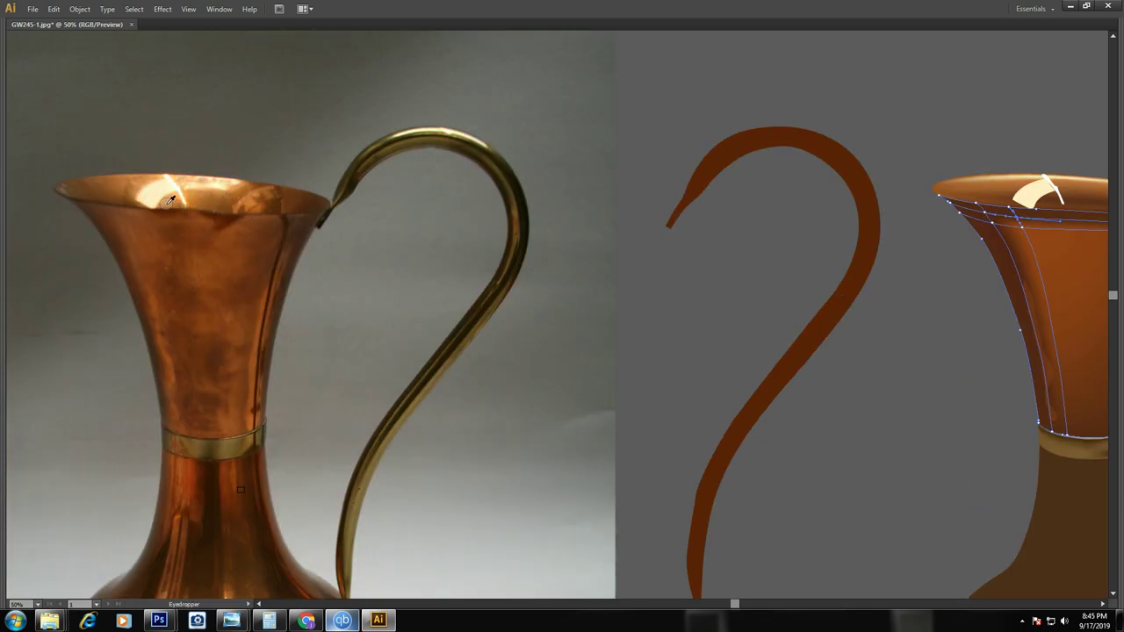
pyautogui.press('v')
pyautogui.click(807, 239)
pyautogui.hotkey('ctrl', '-')
pyautogui.moveTo(1039, 102); pyautogui.dragTo(916, 82)
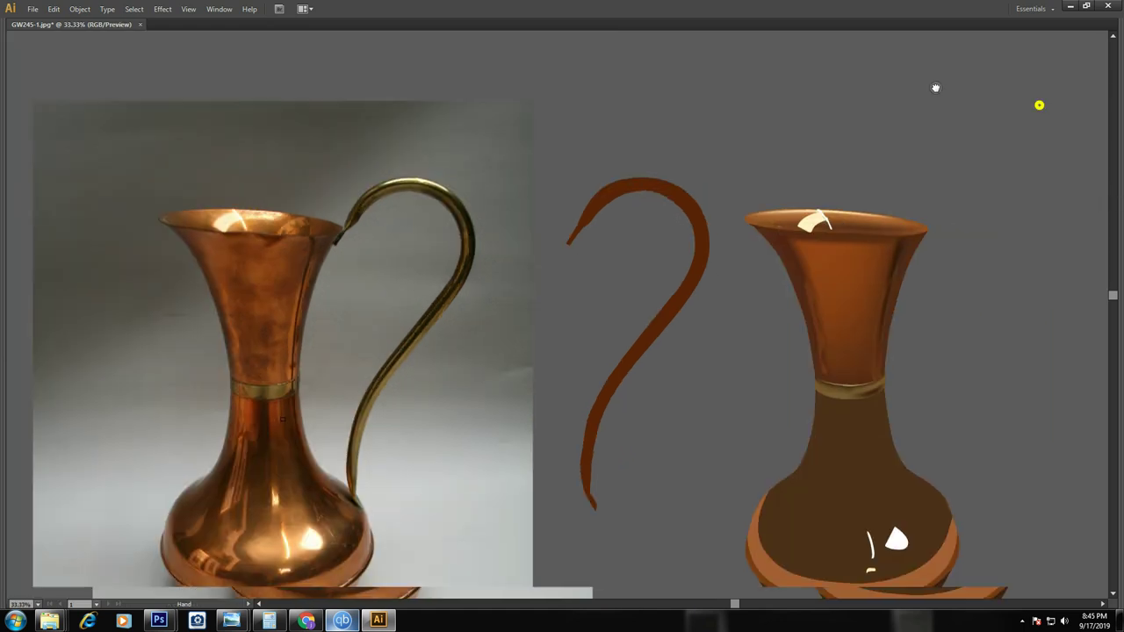
pyautogui.click(795, 254)
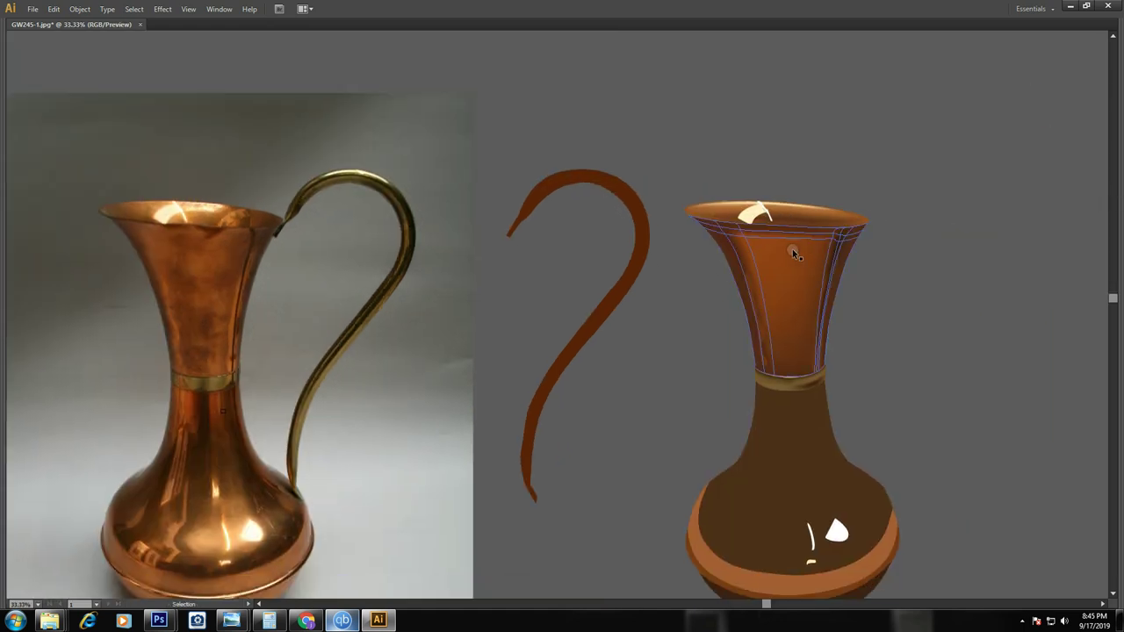
# Move the upper bowl mesh beside the photo's neck and zoom in on both
pyautogui.click(946, 243)
pyautogui.click(782, 258)
pyautogui.moveTo(787, 257); pyautogui.dragTo(513, 260)
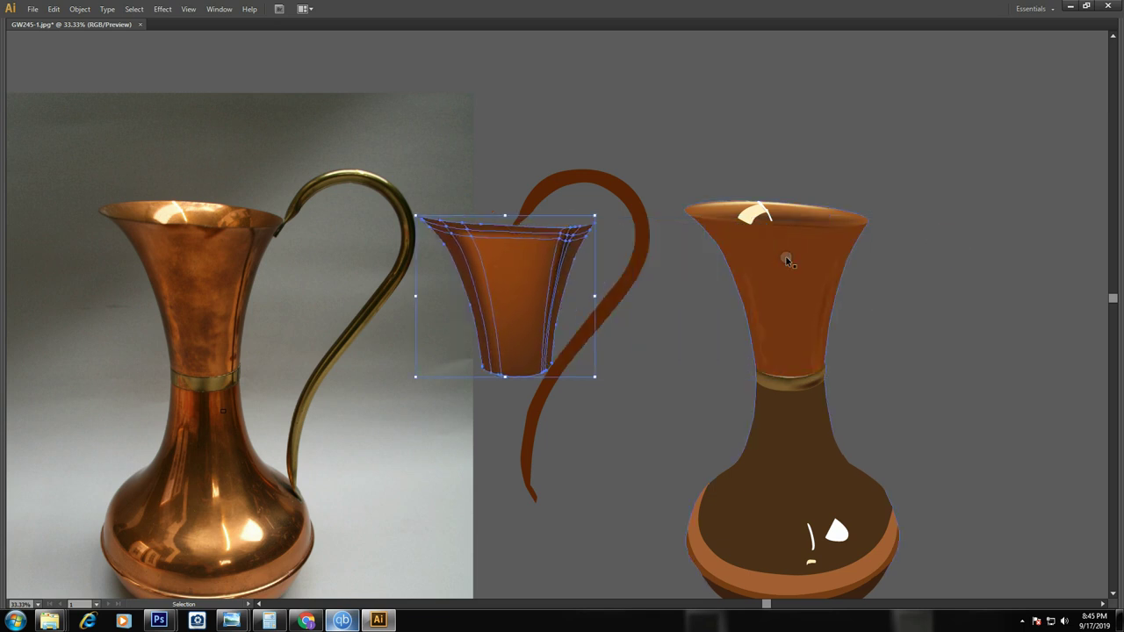
pyautogui.press('z')
pyautogui.click(650, 180)
pyautogui.moveTo(319, 343); pyautogui.dragTo(936, 93)
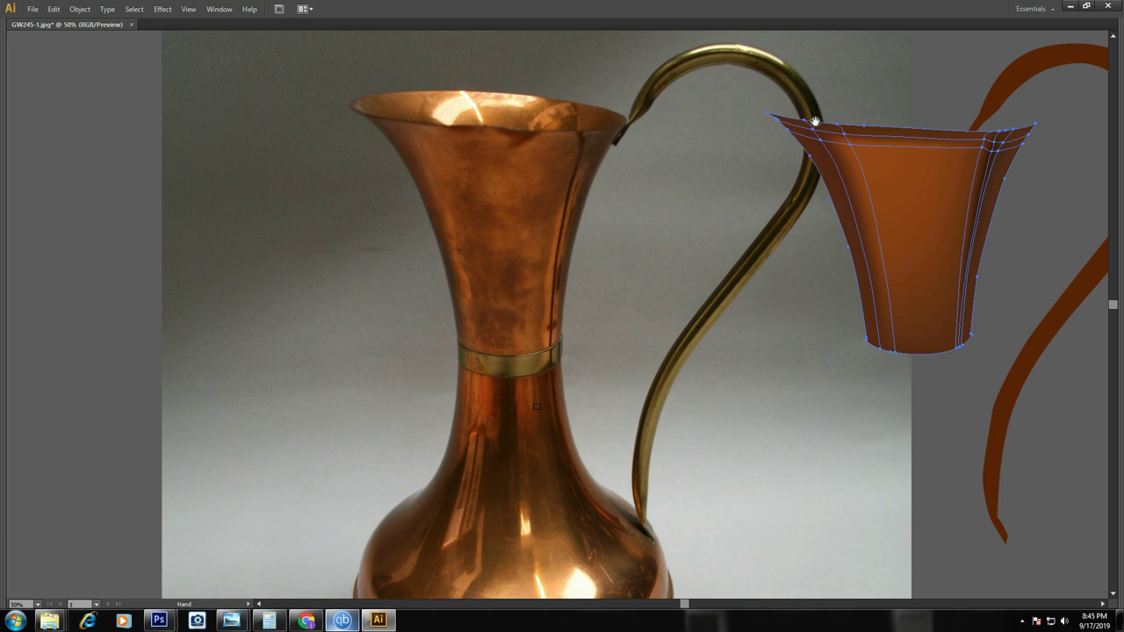
pyautogui.click(352, 53)
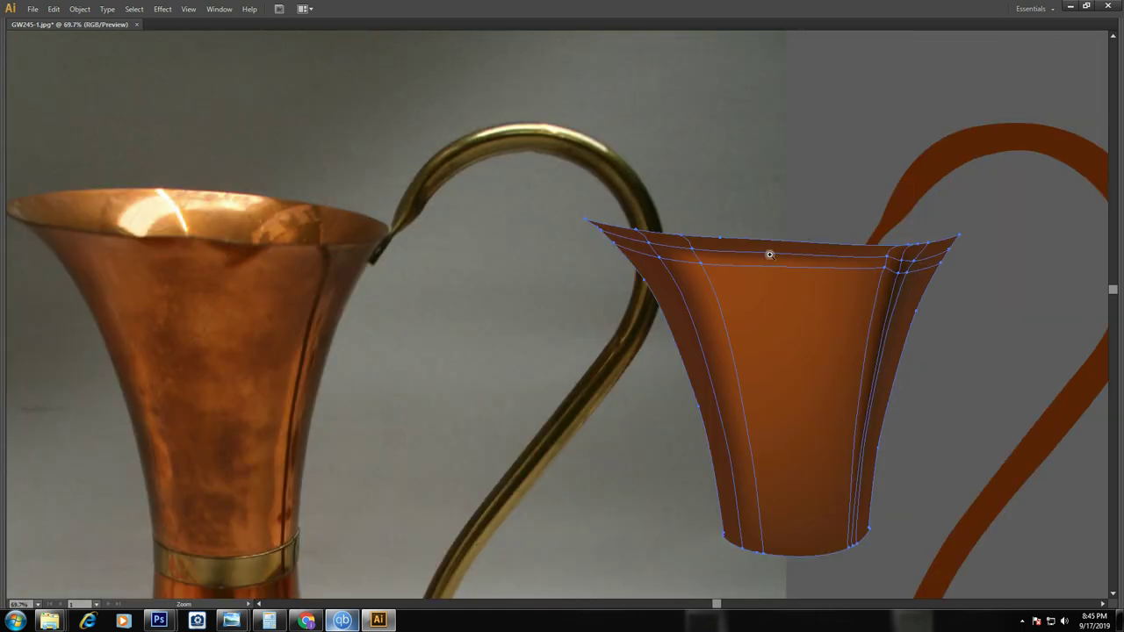
# Add a vertical mesh line on the bowl's right side, coloured copper from the photo
pyautogui.press('a')
pyautogui.click(745, 253)
pyautogui.press('i')
pyautogui.click(195, 252)
pyautogui.press('v')
pyautogui.click(765, 116)
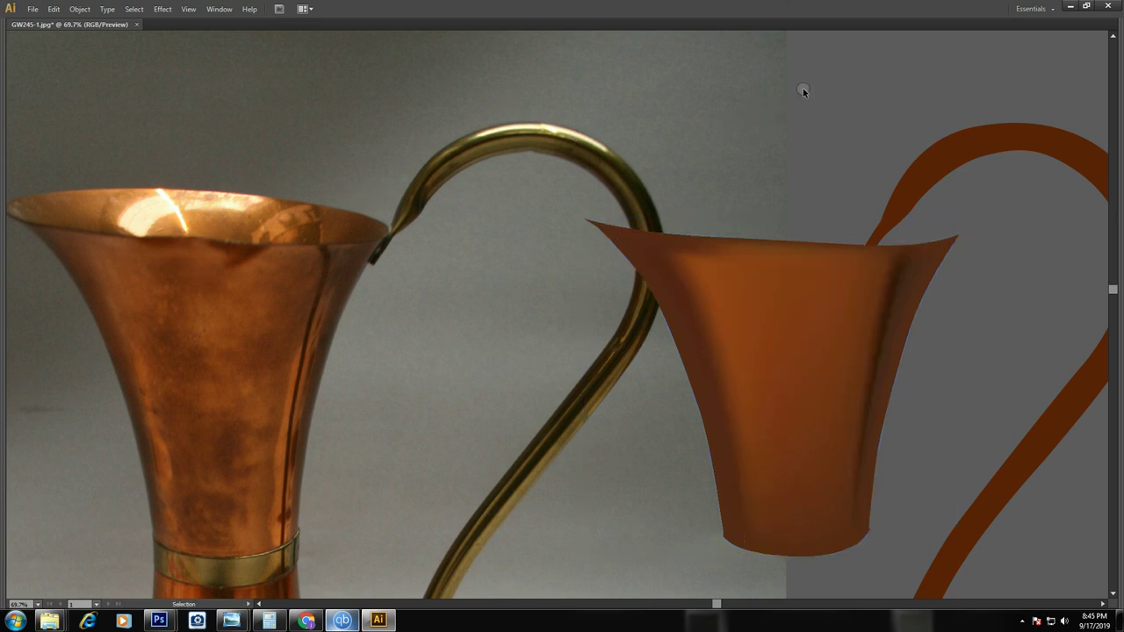
# Colour a top-edge mesh point with photo copper and add a mesh line near the top edge
pyautogui.click(728, 247)
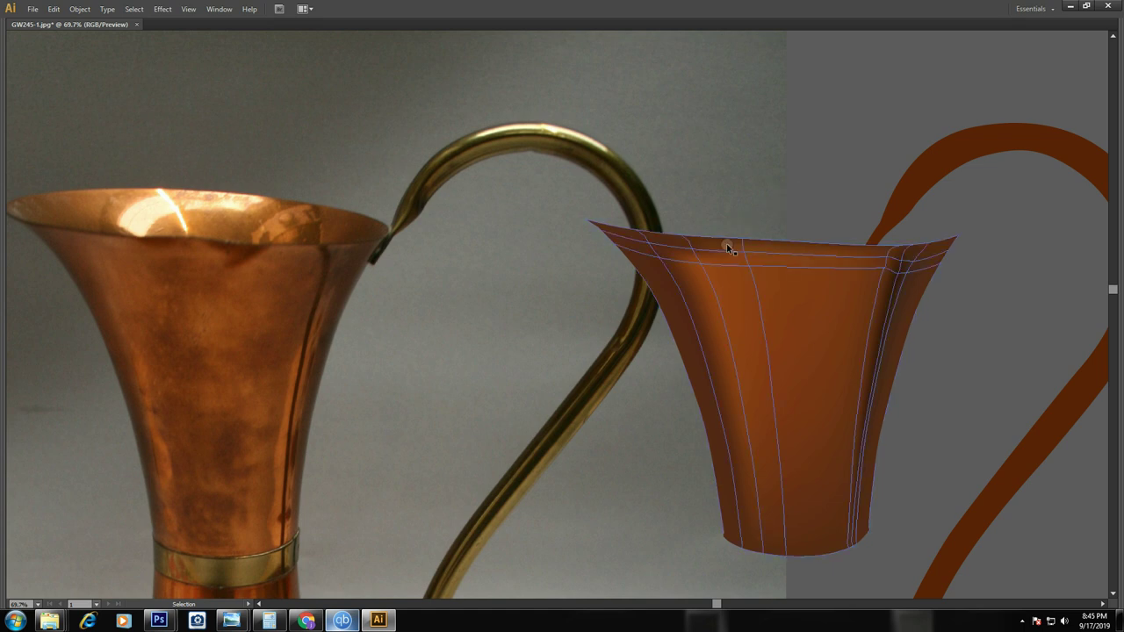
pyautogui.click(694, 245)
pyautogui.press('i')
pyautogui.click(161, 239)
pyautogui.press('a')
pyautogui.press('u')
pyautogui.click(786, 250)
pyautogui.press('v')
pyautogui.click(834, 100)
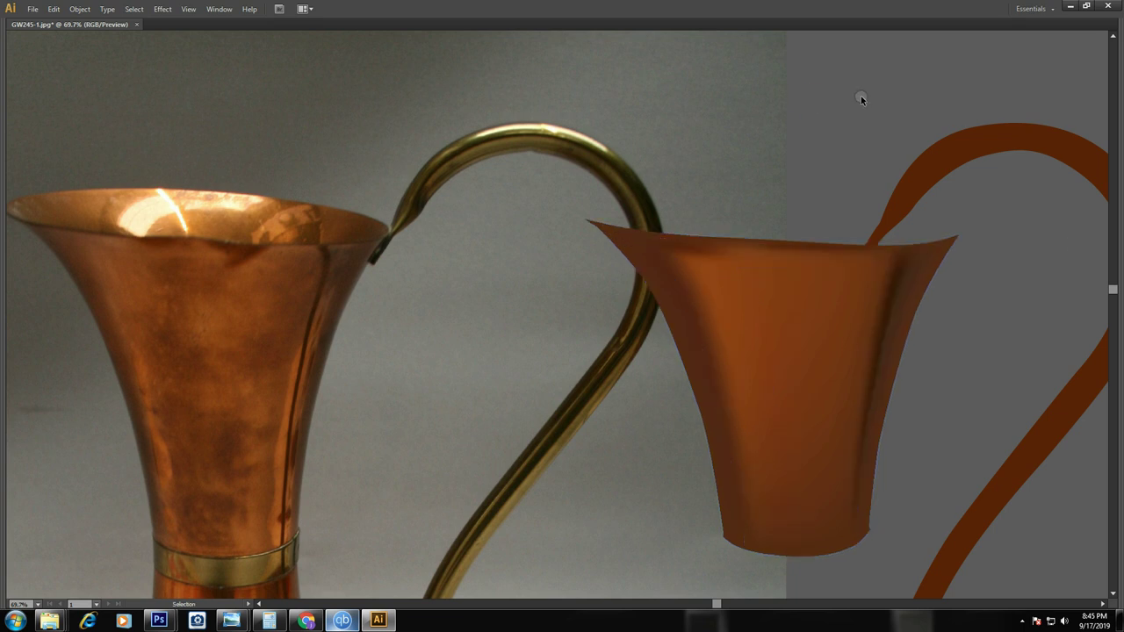
# Pull a right-side rim mesh point down to reshape the bowl's rim
pyautogui.press('a')
pyautogui.click(801, 243)
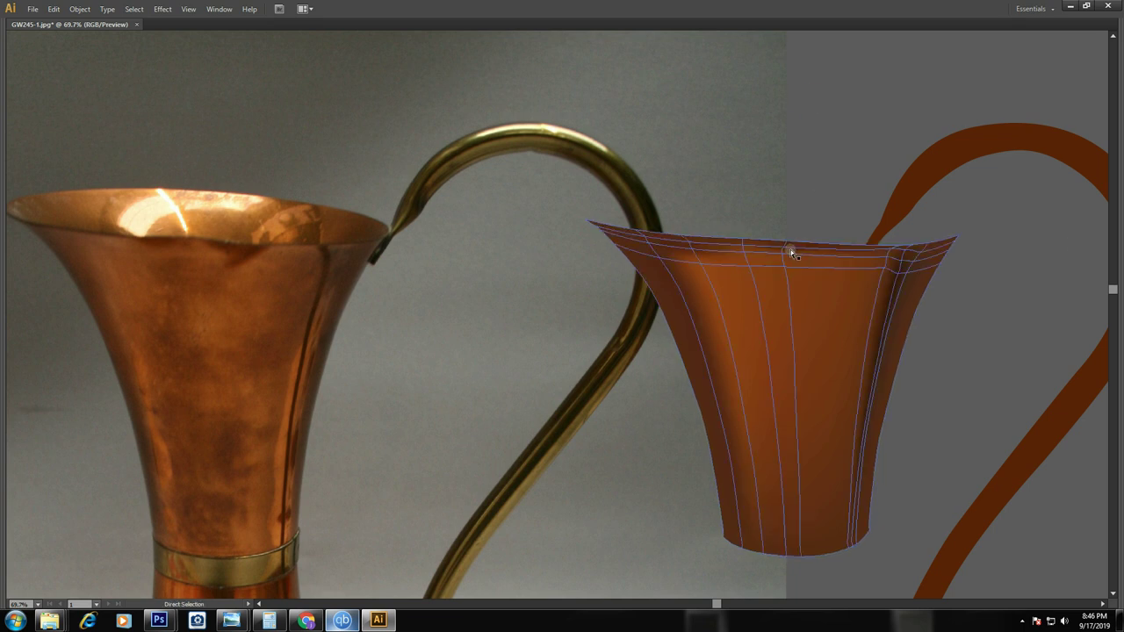
pyautogui.moveTo(785, 256); pyautogui.dragTo(787, 263)
pyautogui.press('v')
pyautogui.click(852, 144)
# Move the reshaded bowl back onto the traced pitcher's top
pyautogui.click(717, 248)
pyautogui.click(692, 250)
pyautogui.click(765, 143)
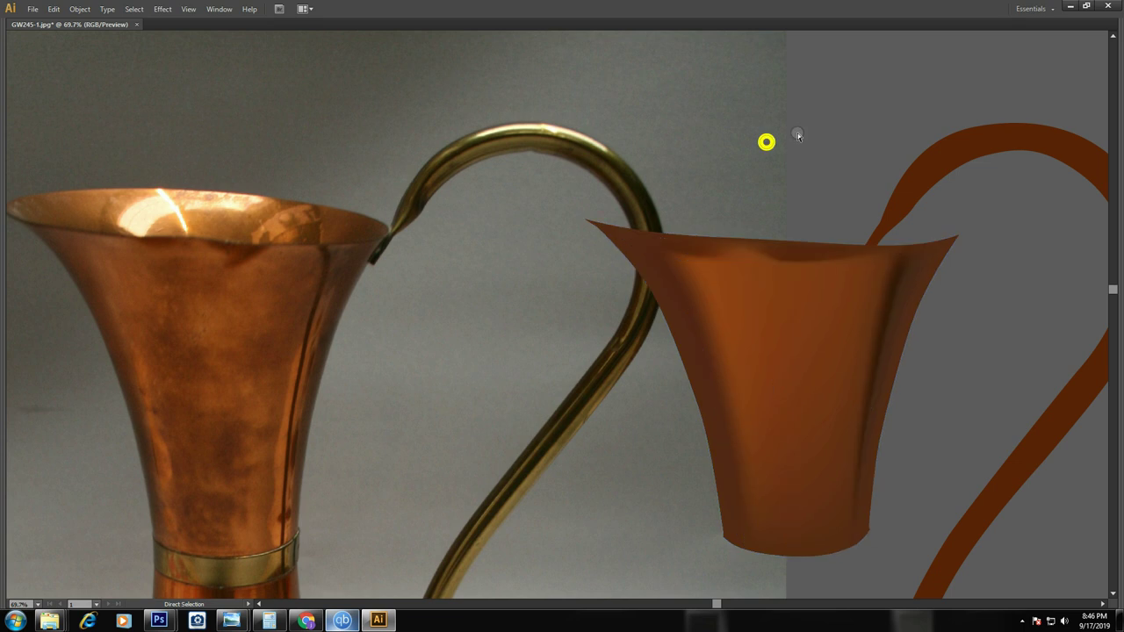
pyautogui.hotkey('ctrl', '-')
pyautogui.hotkey('ctrl', '-')
pyautogui.hotkey('ctrl', '-')
pyautogui.click(668, 328)
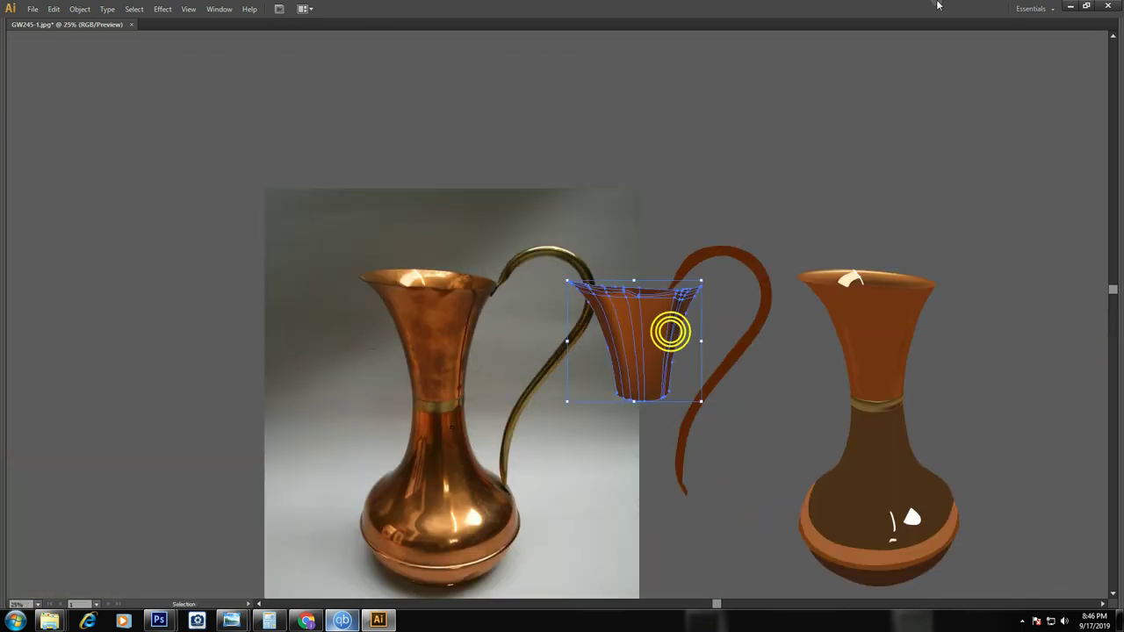
pyautogui.moveTo(668, 329); pyautogui.dragTo(899, 328)
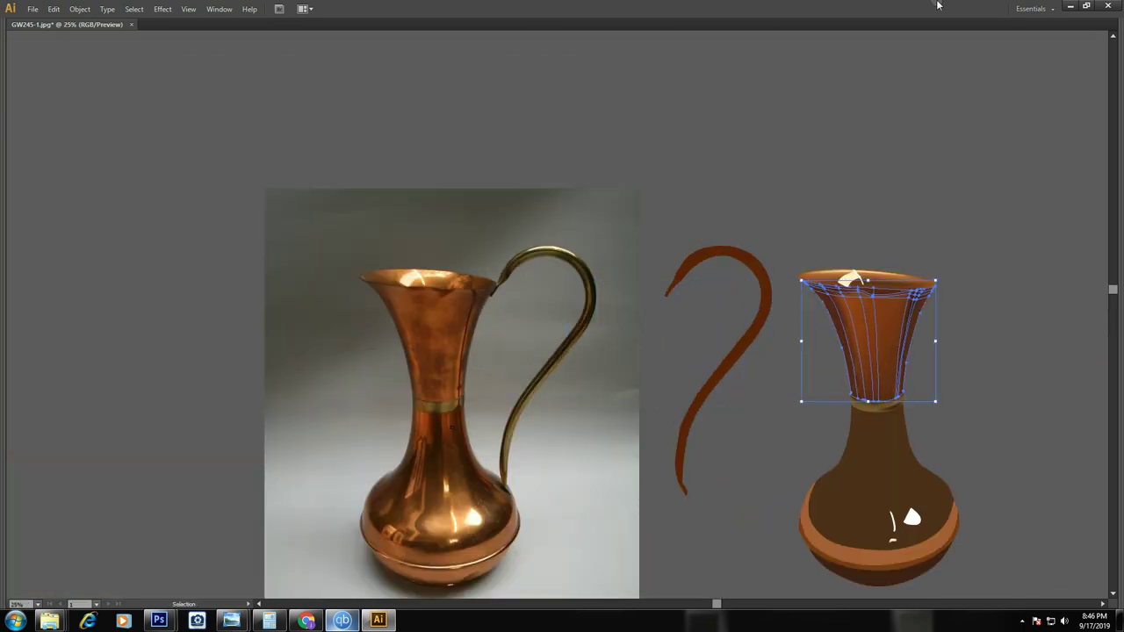
# Zoom in tightly on the cream highlight on the drawn pitcher's rim
pyautogui.click(897, 97)
pyautogui.hotkey('ctrl', '-')
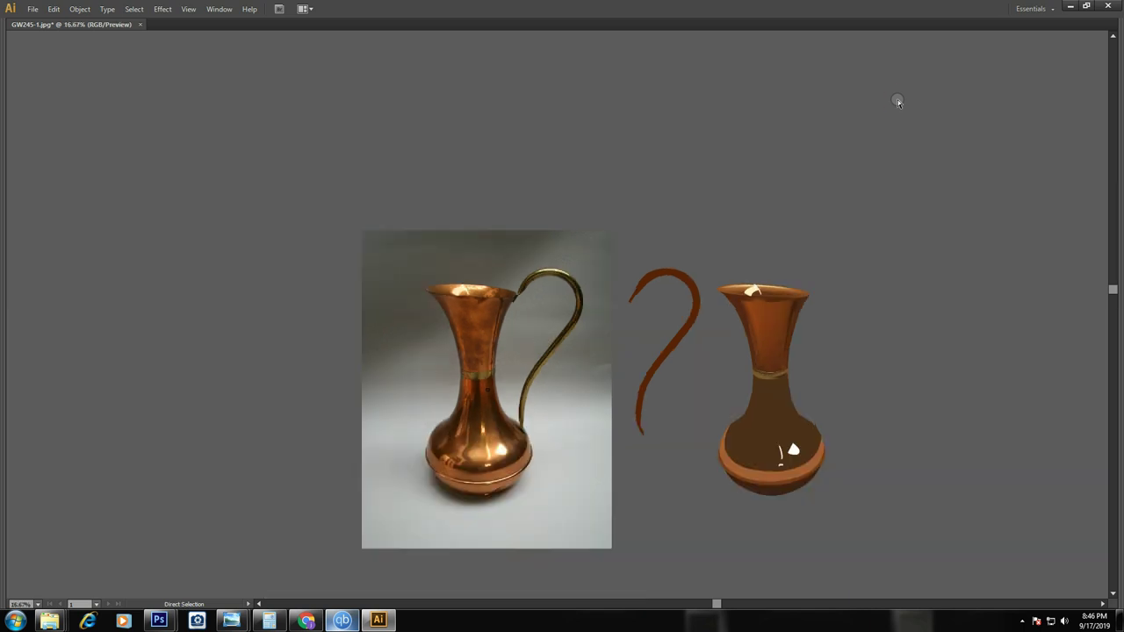
pyautogui.hotkey('ctrl', '-')
pyautogui.moveTo(387, 234); pyautogui.dragTo(903, 482)
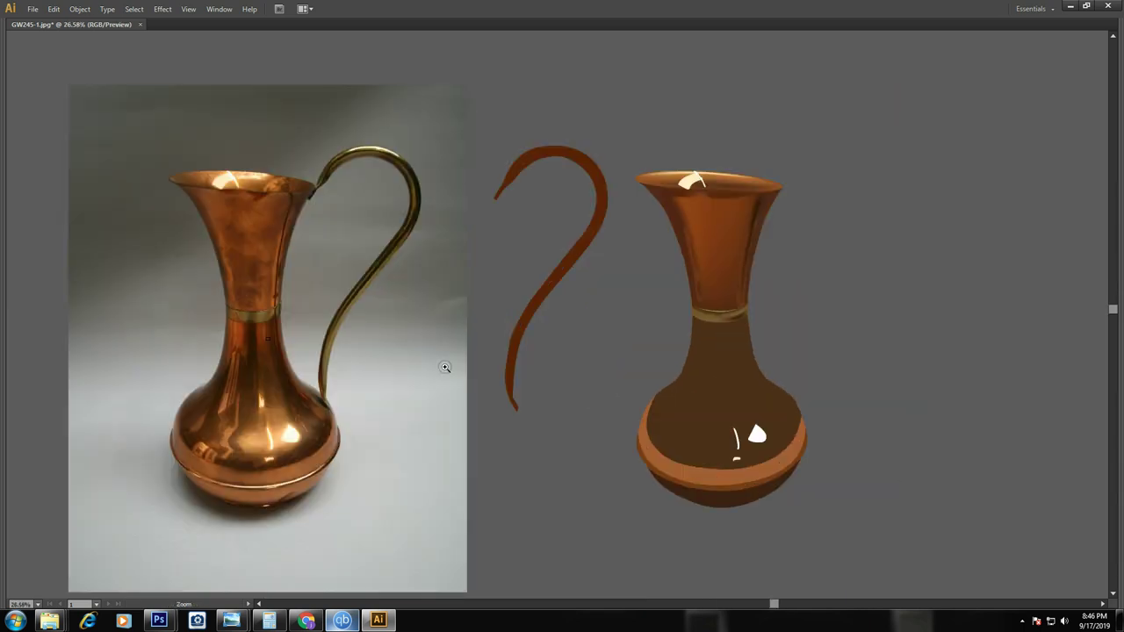
pyautogui.moveTo(364, 347); pyautogui.dragTo(390, 390)
pyautogui.moveTo(538, 78); pyautogui.dragTo(846, 240)
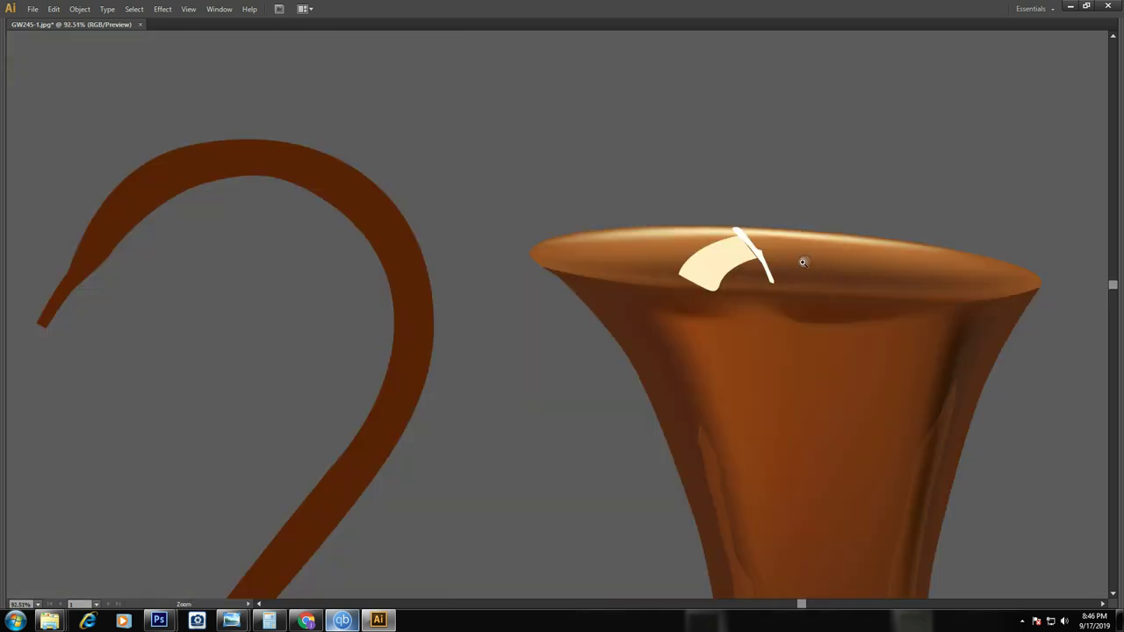
pyautogui.moveTo(545, 221); pyautogui.dragTo(817, 327)
pyautogui.click(687, 327)
# Add a mesh point to the cream highlight and give it a brown tone from the photo
pyautogui.press('i')
pyautogui.press('u')
pyautogui.click(682, 360)
pyautogui.press('i')
pyautogui.click(759, 355)
# Zoom out and inspect the newly shaded rim highlight
pyautogui.click(656, 62)
pyautogui.press('a')
pyautogui.hotkey('ctrl', '-')
pyautogui.hotkey('ctrl', '-')
pyautogui.hotkey('ctrl', '-')
pyautogui.hotkey('ctrl', '-')
pyautogui.hotkey('ctrl', '-')
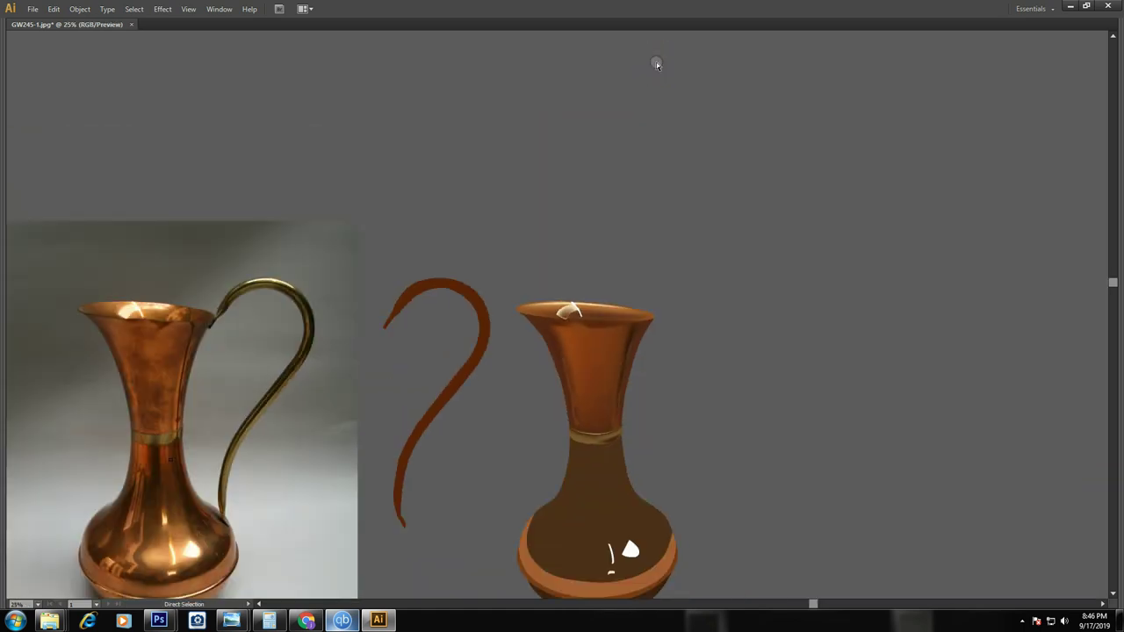
pyautogui.hotkey('ctrl', '-')
pyautogui.press('z')
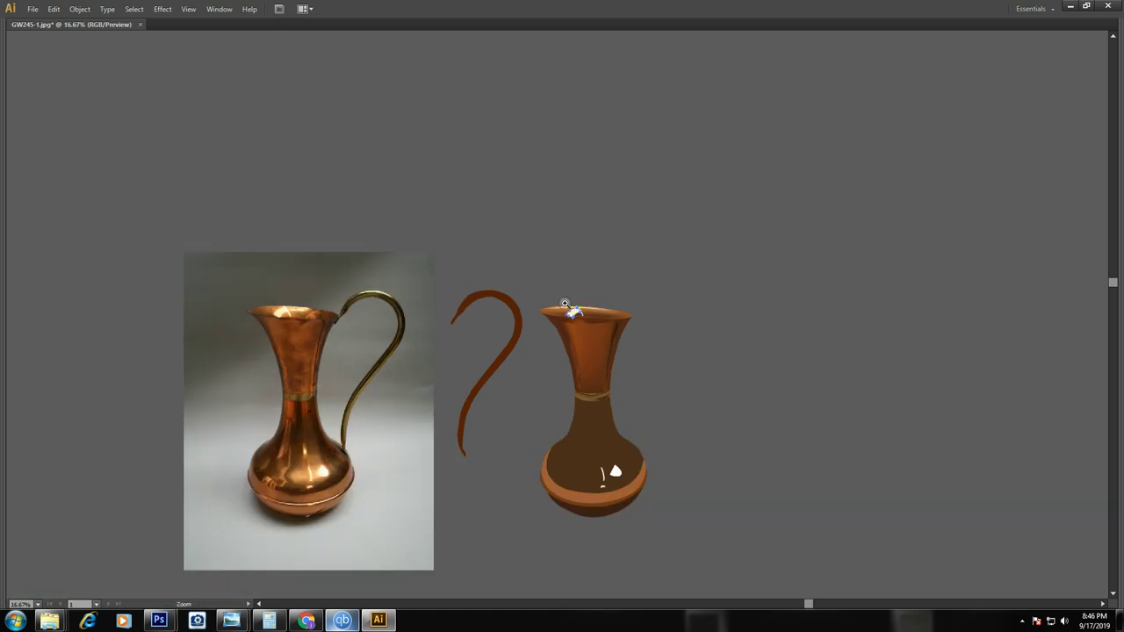
pyautogui.moveTo(540, 294); pyautogui.dragTo(615, 325)
pyautogui.press('a')
# Frame the photo and drawing together and select the brown pitcher body shape
pyautogui.click(831, 305)
pyautogui.hotkey('ctrl', '-')
pyautogui.hotkey('ctrl', '-')
pyautogui.hotkey('ctrl', '-')
pyautogui.hotkey('ctrl', '-')
pyautogui.press('z')
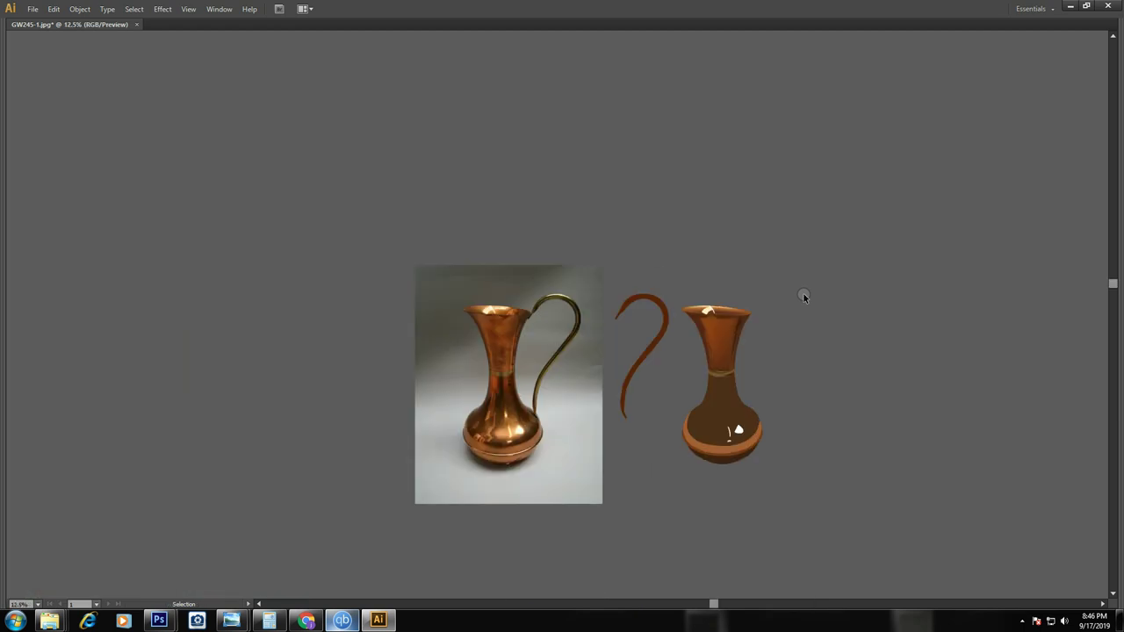
pyautogui.moveTo(351, 266); pyautogui.dragTo(888, 509)
pyautogui.press('v')
pyautogui.click(769, 366)
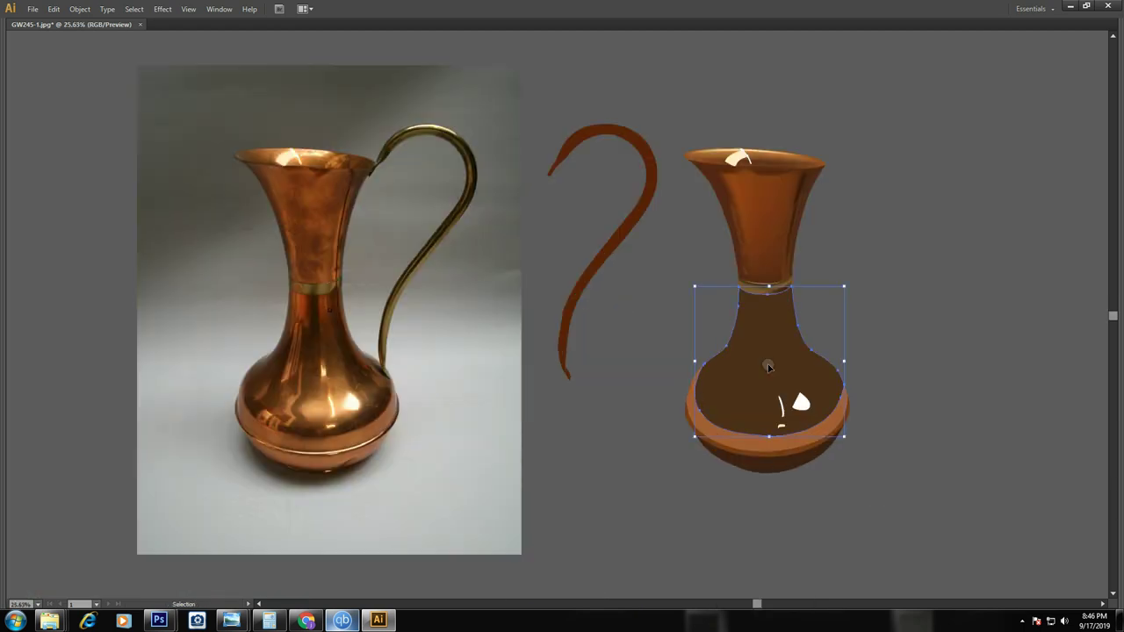
# Shift the brown body left beside the photo and add a copper-coloured mesh point
pyautogui.hotkey('shift', 'Left')
pyautogui.hotkey('shift', 'Left')
pyautogui.hotkey('shift', 'Left')
pyautogui.hotkey('shift', 'Left')
pyautogui.hotkey('shift', 'Left')
pyautogui.hotkey('shift', 'Left')
pyautogui.hotkey('shift', 'Left')
pyautogui.hotkey('shift', 'Left')
pyautogui.hotkey('shift', 'Left')
pyautogui.hotkey('shift', 'Left')
pyautogui.hotkey('shift', 'Left')
pyautogui.hotkey('shift', 'Left')
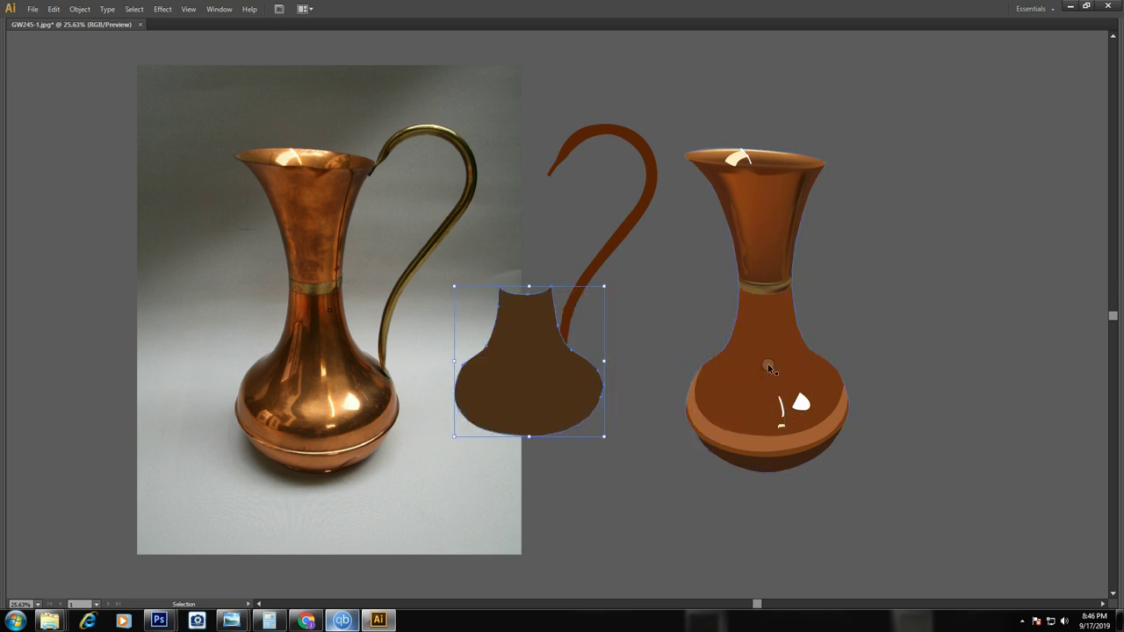
pyautogui.hotkey('shift', 'Left')
pyautogui.hotkey('shift', 'Left')
pyautogui.hotkey('shift', 'Left')
pyautogui.press('u')
pyautogui.click(484, 311)
pyautogui.press('i')
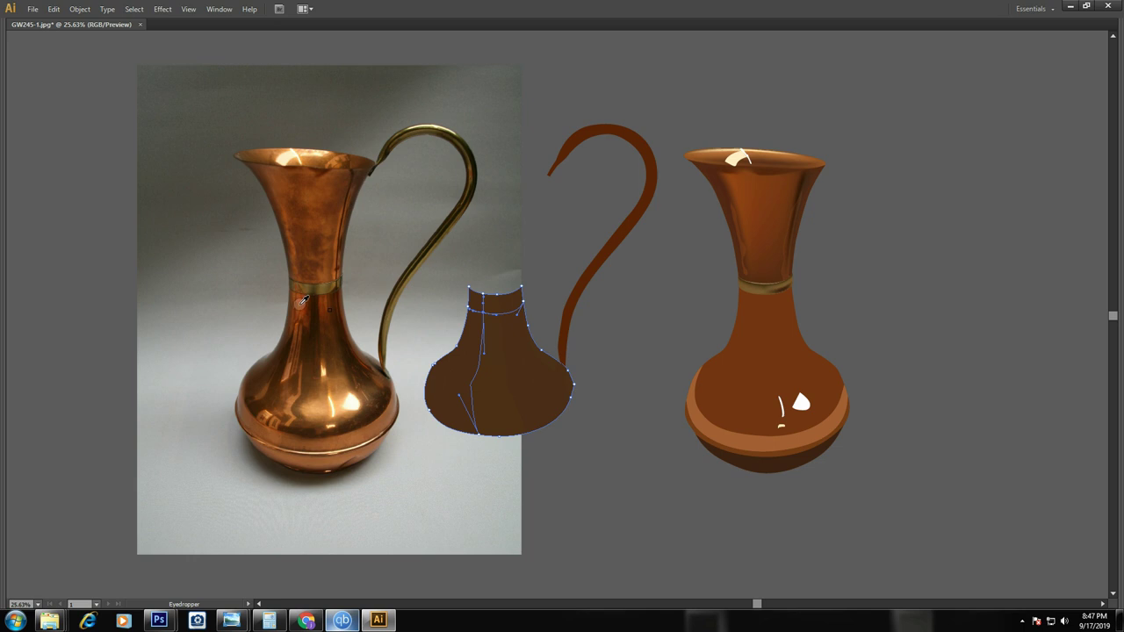
pyautogui.click(301, 300)
# Add a second body mesh point coloured with a darker photo tone
pyautogui.press('u')
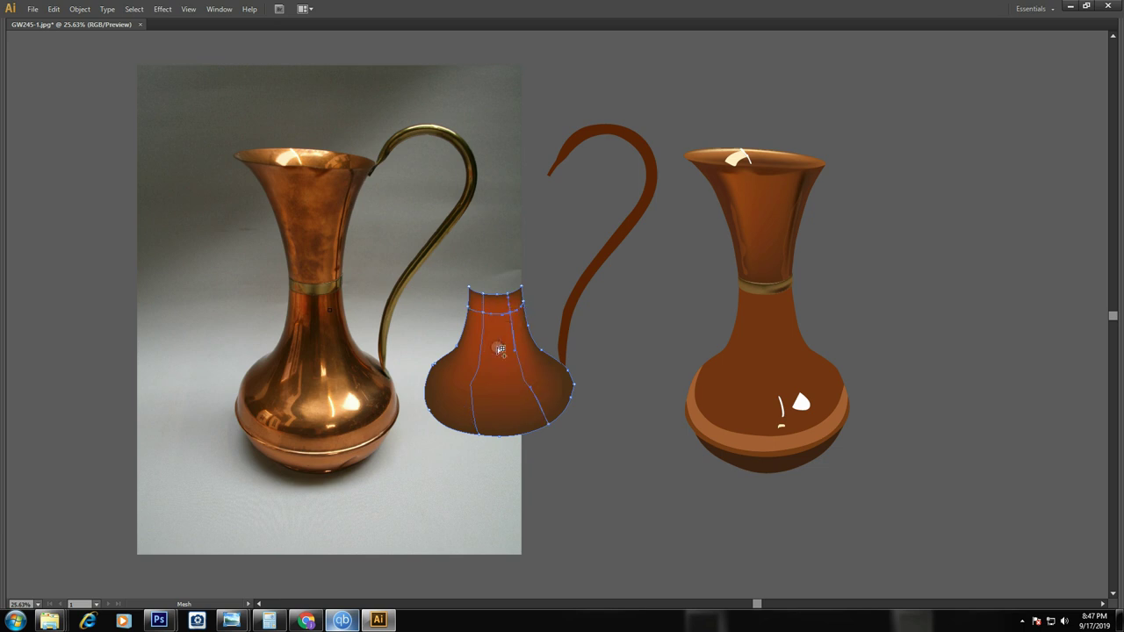
pyautogui.click(500, 388)
pyautogui.press('i')
pyautogui.click(315, 380)
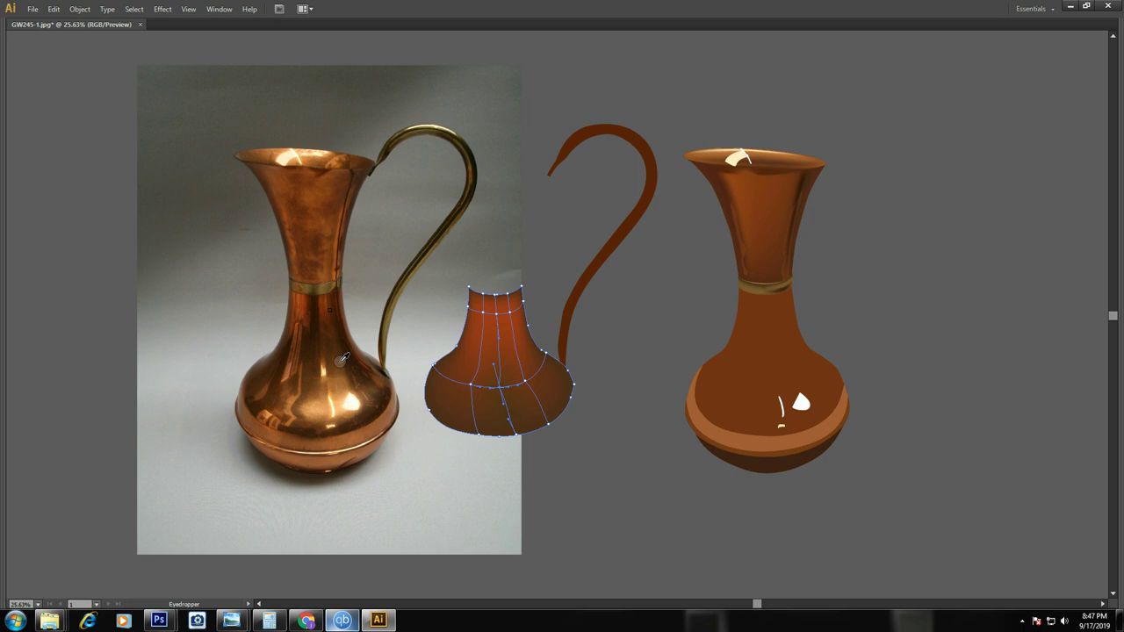
pyautogui.press('v')
pyautogui.click(652, 330)
pyautogui.click(550, 354)
pyautogui.click(655, 376)
# Recolour a selected group of body mesh points with a photo sample
pyautogui.press('a')
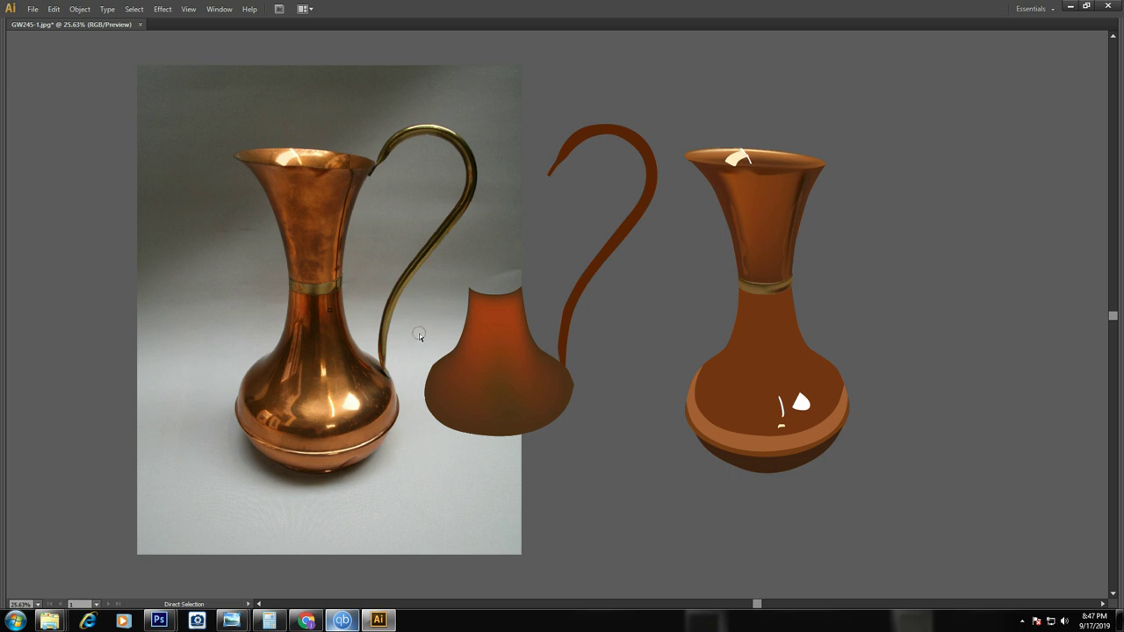
pyautogui.moveTo(417, 334); pyautogui.dragTo(467, 444)
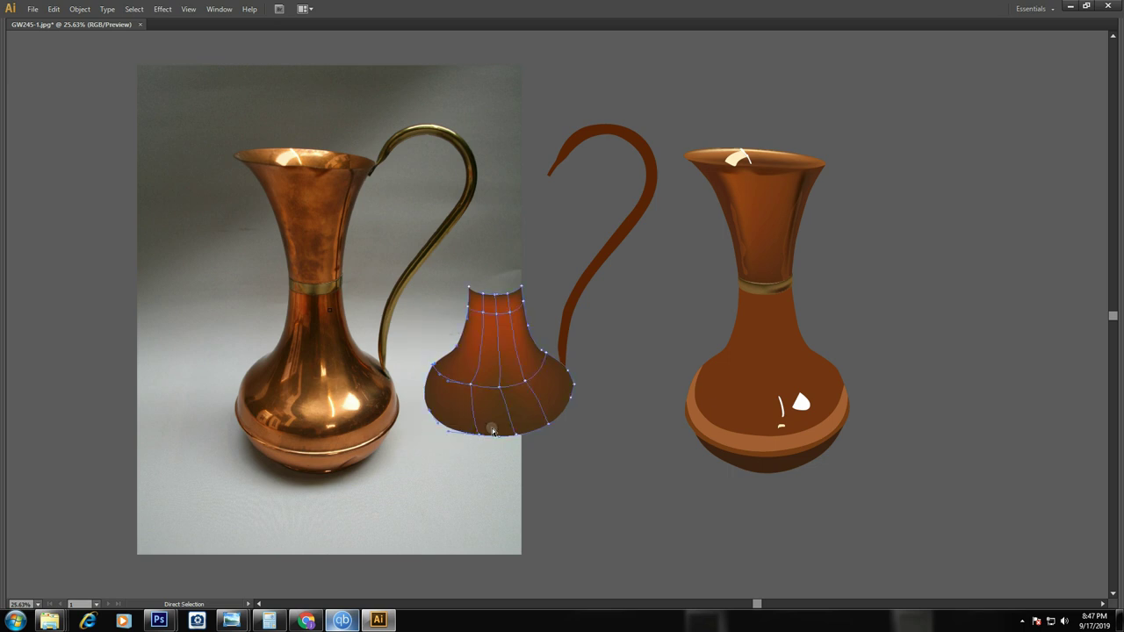
pyautogui.press('i')
pyautogui.click(547, 218)
pyautogui.press('v')
pyautogui.click(607, 388)
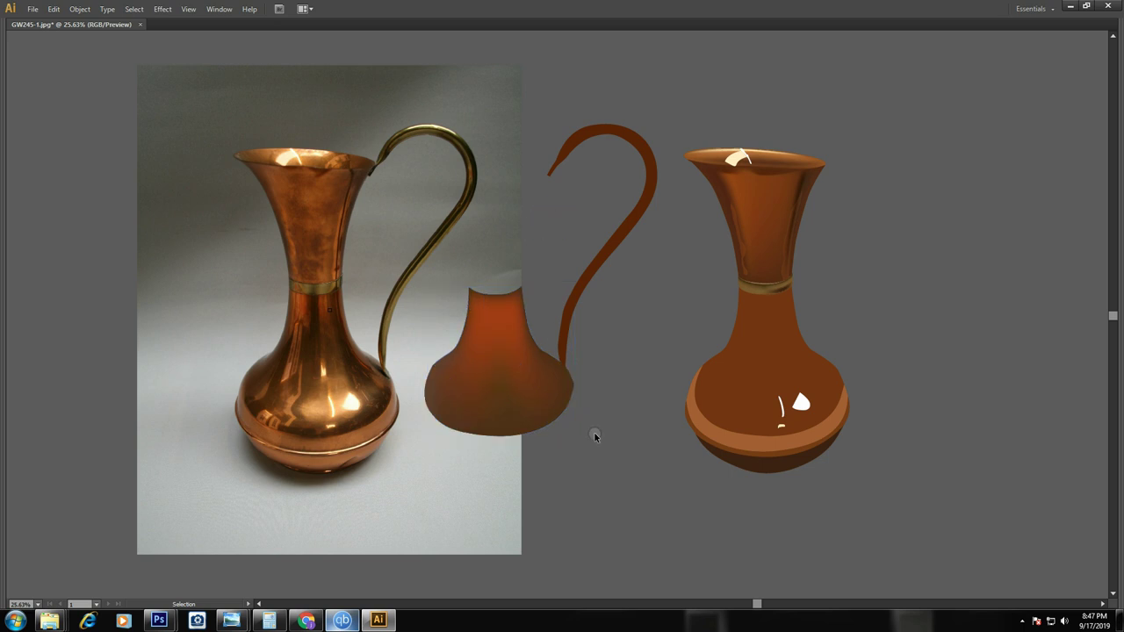
# Colour the mesh points along the body's bottom from the photo and review the result
pyautogui.click(477, 439)
pyautogui.press('a')
pyautogui.moveTo(412, 437); pyautogui.dragTo(601, 415)
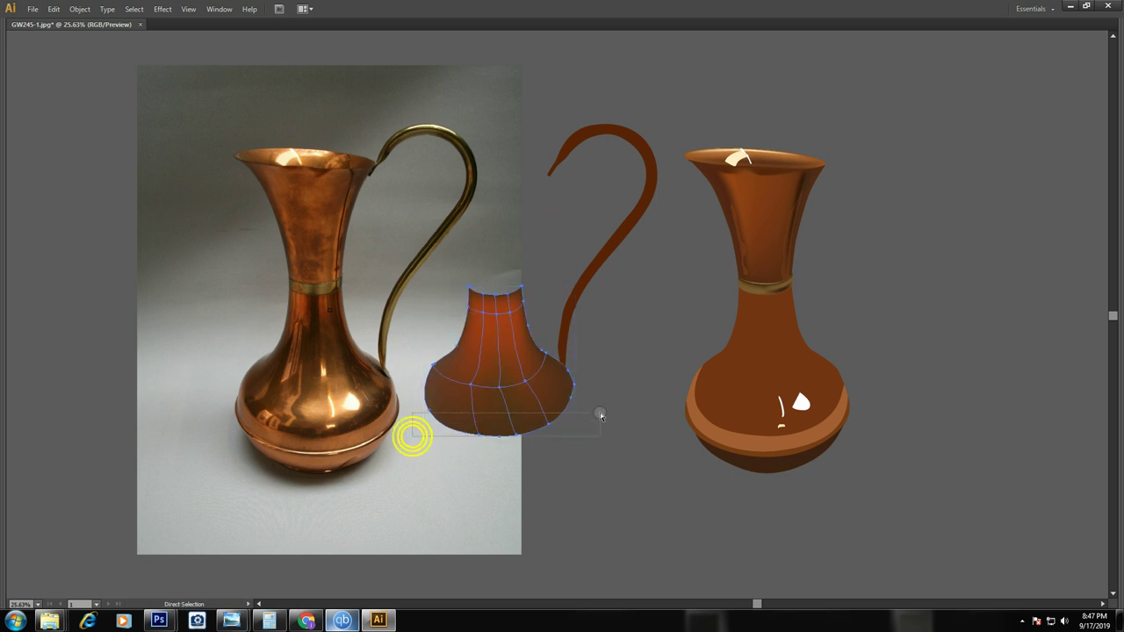
pyautogui.press('i')
pyautogui.click(308, 434)
pyautogui.press('v')
pyautogui.click(651, 369)
pyautogui.click(488, 353)
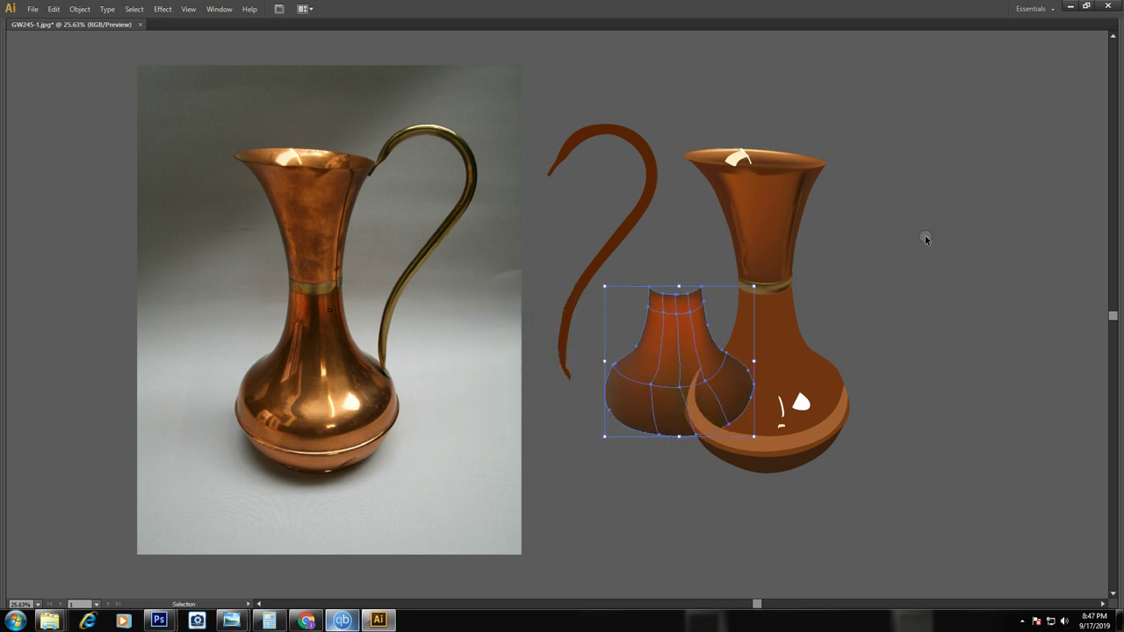
pyautogui.click(993, 254)
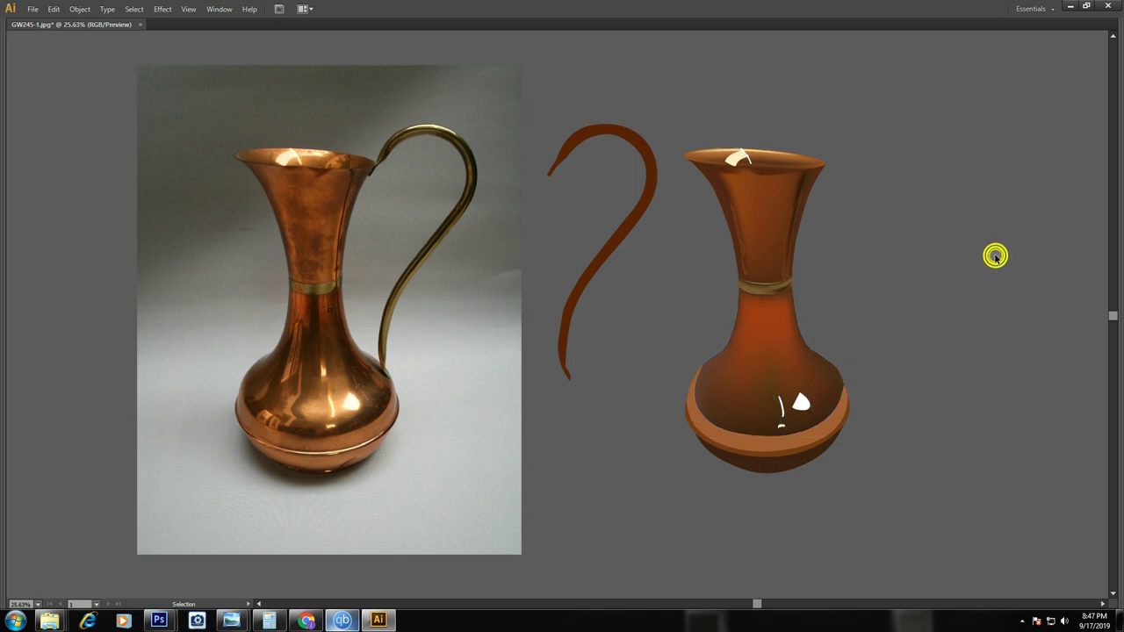
pyautogui.hotkey('ctrl', '-')
# Zoom in on the photo's base reflection and start tracing its outline with the Pen tool
pyautogui.moveTo(479, 296); pyautogui.dragTo(565, 407)
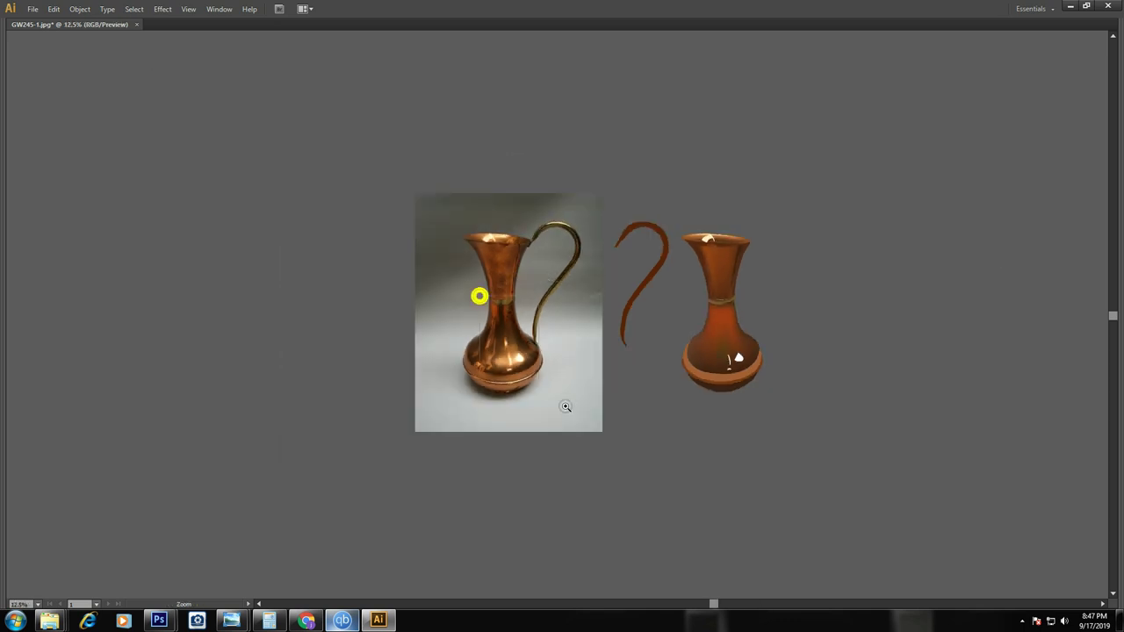
pyautogui.moveTo(251, 258); pyautogui.dragTo(561, 419)
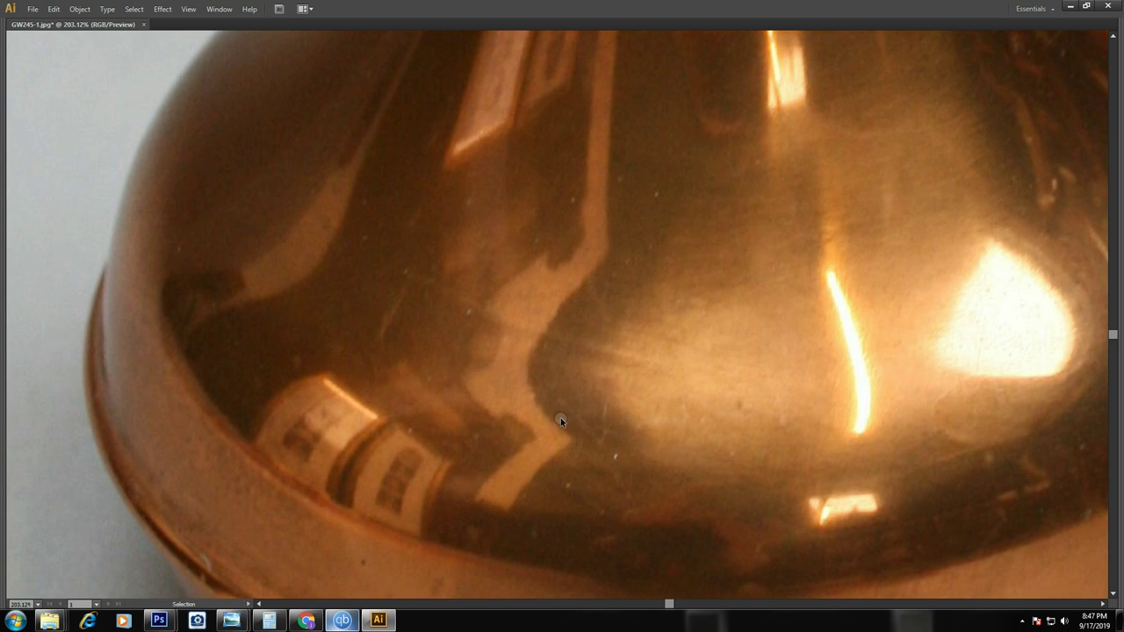
pyautogui.hotkey('ctrl', '+')
pyautogui.scroll(-3, 502, 489)
pyautogui.press('p')
pyautogui.click(445, 470)
pyautogui.click(493, 486)
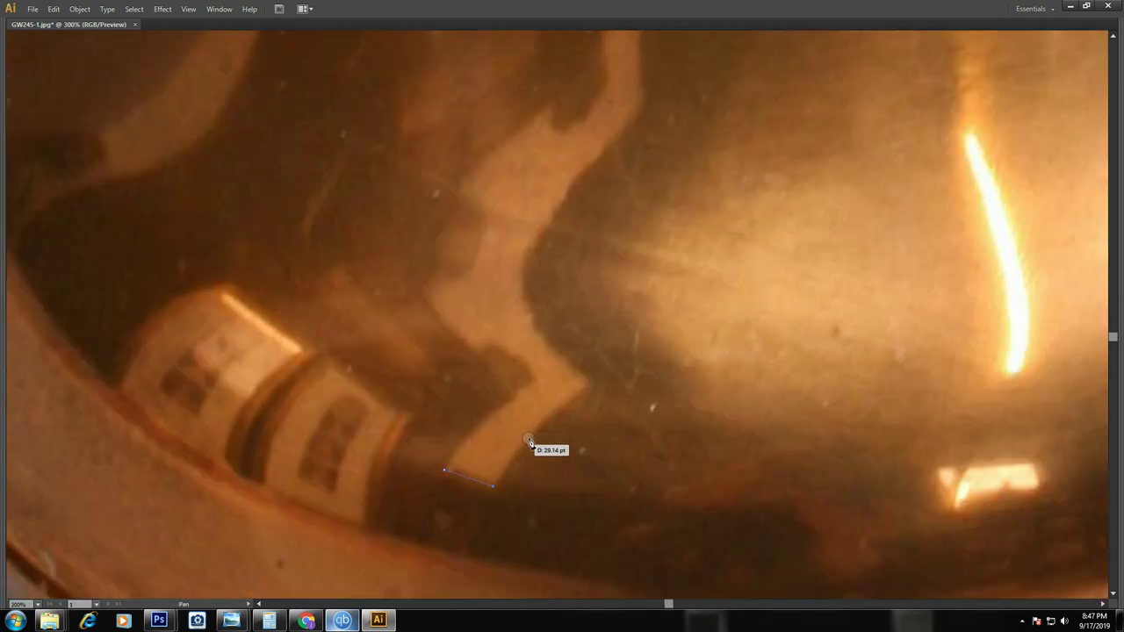
pyautogui.moveTo(545, 417)
pyautogui.mouseDown()
pyautogui.moveTo(593, 385)
pyautogui.moveTo(542, 335)
pyautogui.moveTo(565, 389)
pyautogui.mouseUp()
# Trace up the reflection strip's right edge and back down its left edge
pyautogui.moveTo(623, 263)
pyautogui.mouseDown()
pyautogui.moveTo(612, 395)
pyautogui.moveTo(666, 321)
pyautogui.mouseUp()
pyautogui.click(663, 314)
pyautogui.scroll(3, 665, 290)
pyautogui.click(675, 264)
pyautogui.moveTo(687, 98); pyautogui.dragTo(673, 100)
pyautogui.click(665, 105)
pyautogui.click(638, 332)
pyautogui.click(628, 477)
pyautogui.moveTo(626, 474); pyautogui.dragTo(642, 322)
pyautogui.moveTo(620, 367)
pyautogui.mouseDown()
pyautogui.moveTo(597, 374)
pyautogui.moveTo(623, 272)
pyautogui.mouseUp()
# Finish the reflection outline and close the shape at its starting anchor
pyautogui.click(527, 369)
pyautogui.click(510, 429)
pyautogui.scroll(-3, 535, 456)
pyautogui.moveTo(534, 307)
pyautogui.mouseDown()
pyautogui.moveTo(587, 340)
pyautogui.moveTo(504, 419)
pyautogui.mouseUp()
pyautogui.click(500, 426)
# Fill the reflection with a sampled light orange and pull a left-edge anchor outward
pyautogui.press('i')
pyautogui.click(613, 348)
pyautogui.click(577, 290)
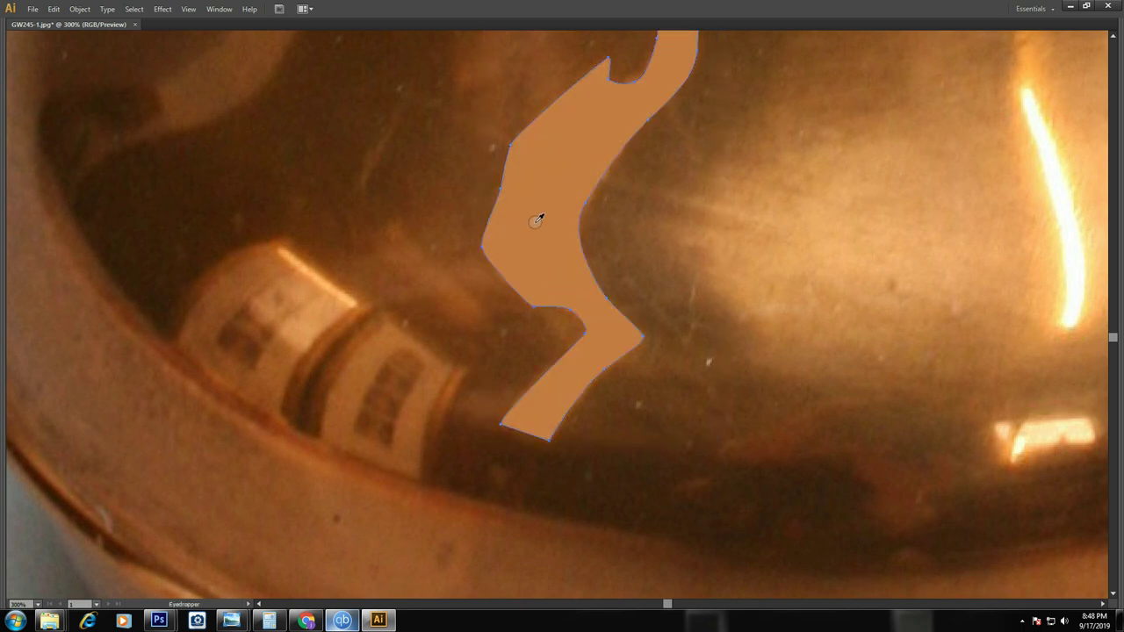
pyautogui.click(834, 225)
pyautogui.moveTo(498, 188); pyautogui.dragTo(519, 204)
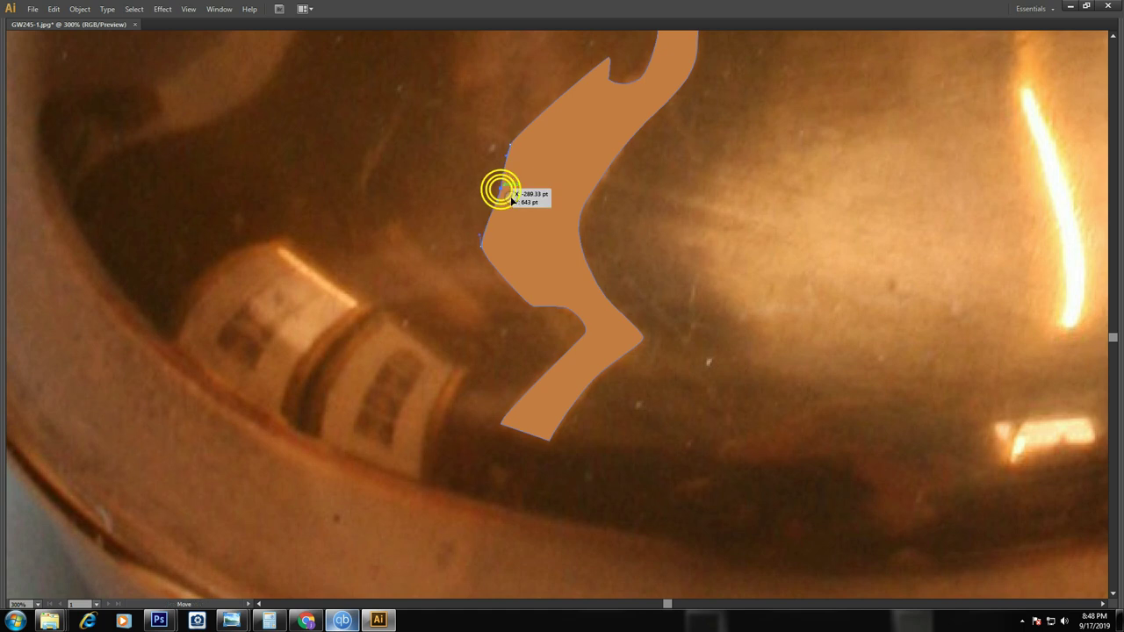
pyautogui.hotkey('ctrl', '-')
pyautogui.hotkey('ctrl', '-')
pyautogui.hotkey('ctrl', '-')
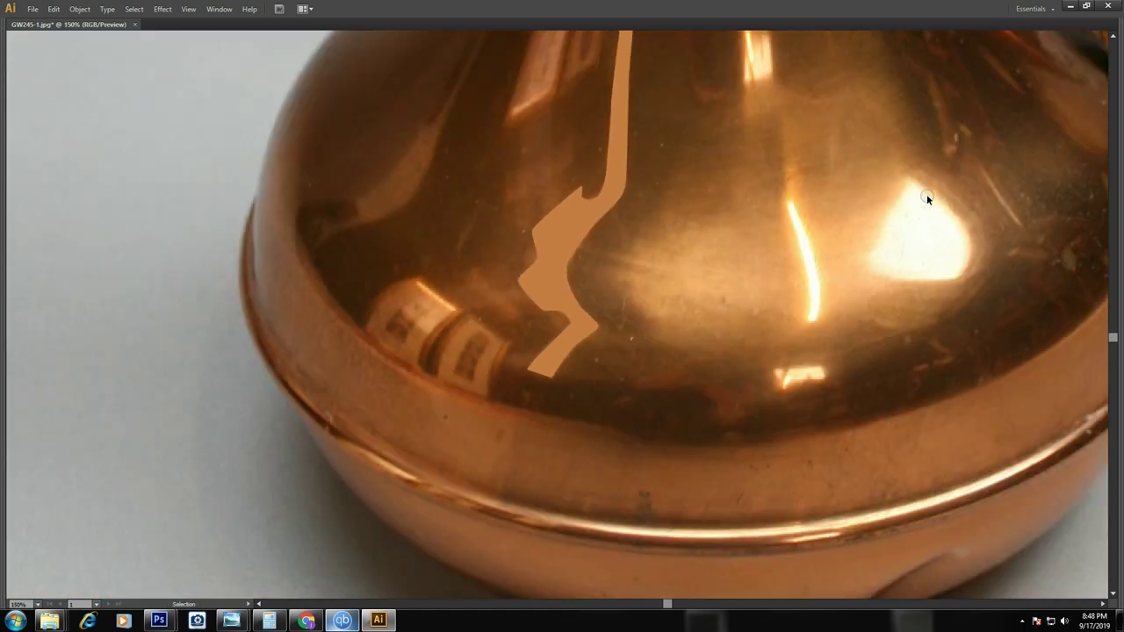
# Move the traced reflection shape onto the drawn pitcher's body
pyautogui.press('v')
pyautogui.click(553, 303)
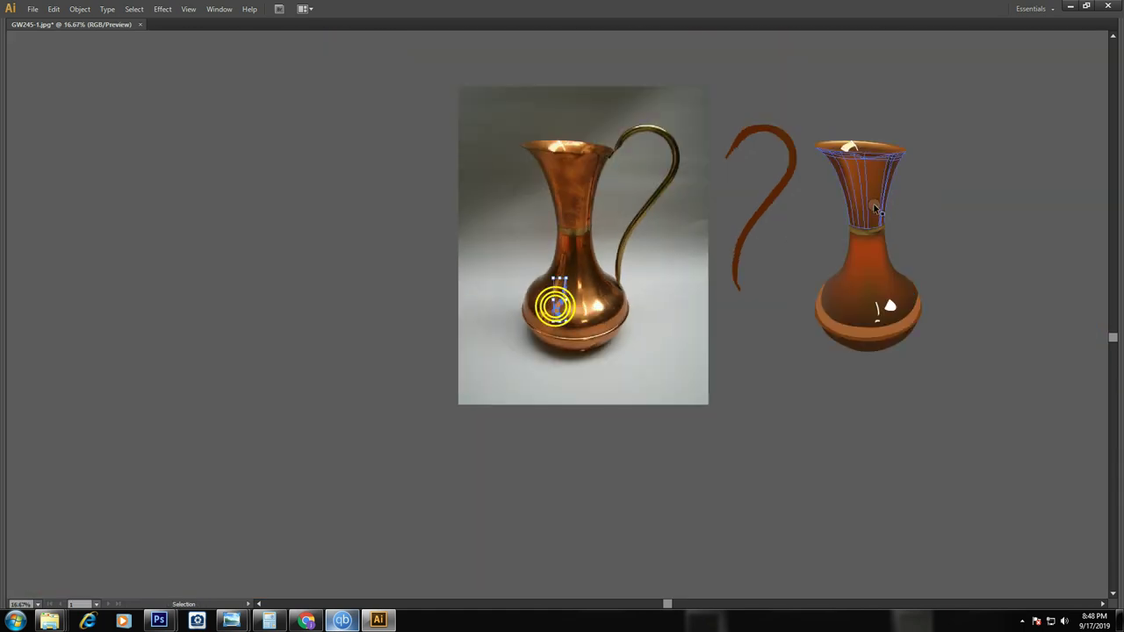
pyautogui.moveTo(560, 298); pyautogui.dragTo(852, 299)
pyautogui.click(754, 449)
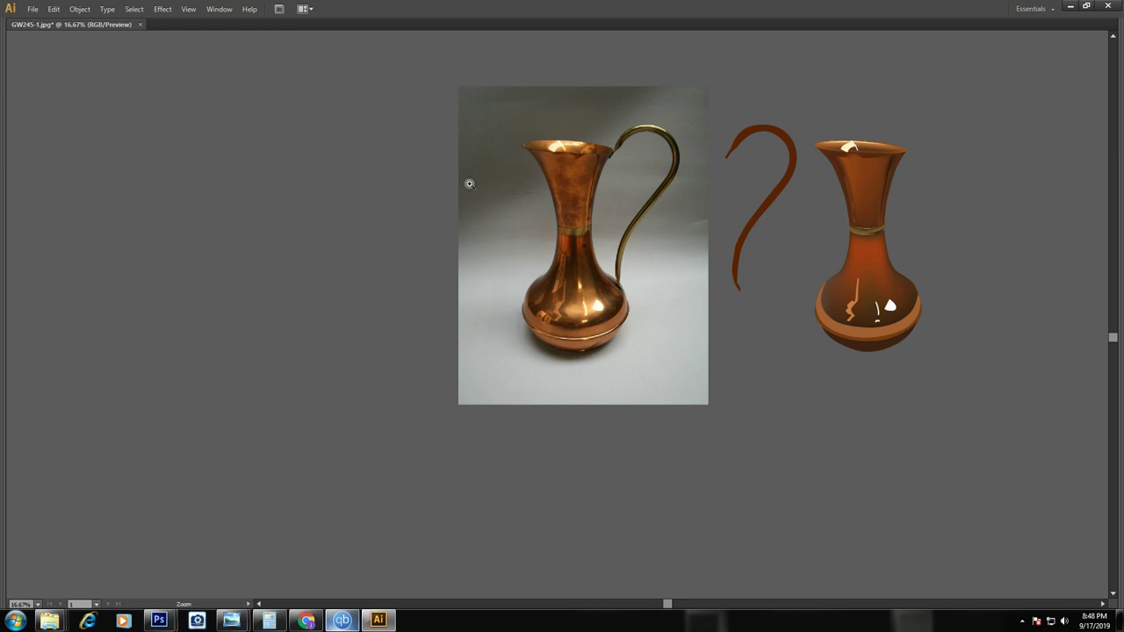
# Select the pitcher's body mesh, zoom in, and add a mesh line through it
pyautogui.scroll(3, 862, 242)
pyautogui.click(888, 334)
pyautogui.click(881, 337)
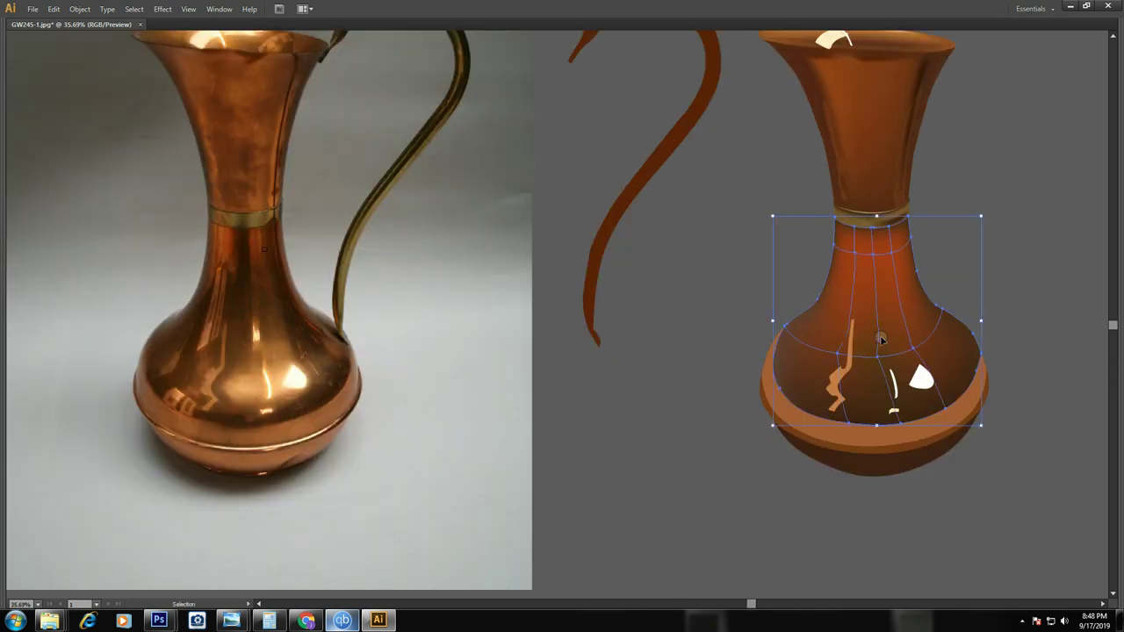
pyautogui.moveTo(882, 339)
pyautogui.mouseDown()
pyautogui.moveTo(757, 339)
pyautogui.moveTo(894, 344)
pyautogui.mouseUp()
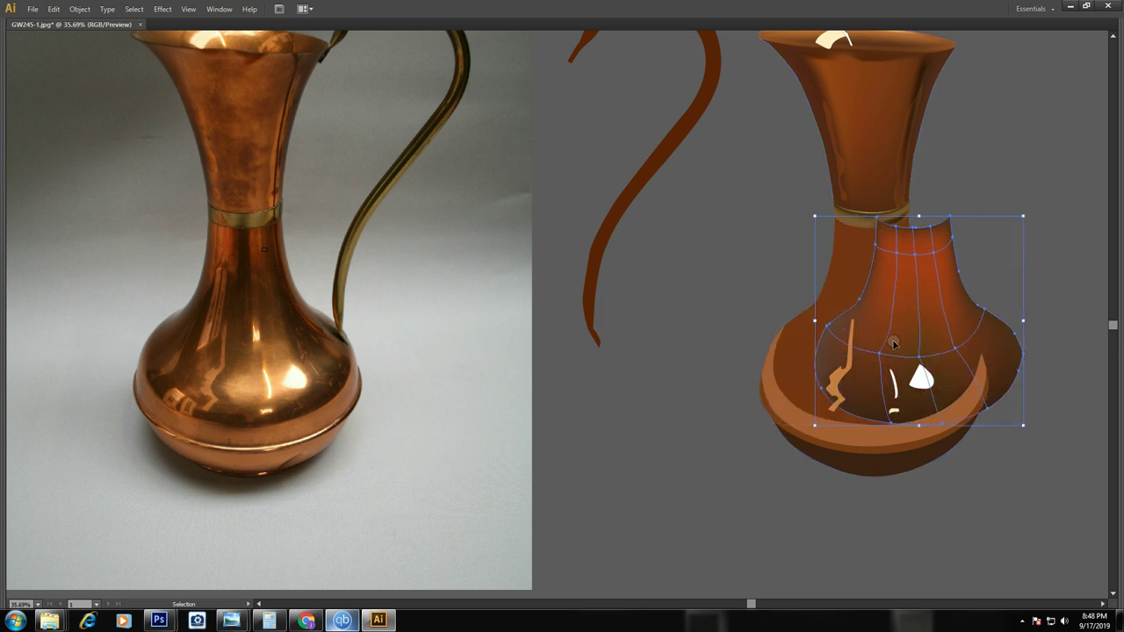
pyautogui.hotkey('ctrl', 'z')
pyautogui.hotkey('ctrl', 'z')
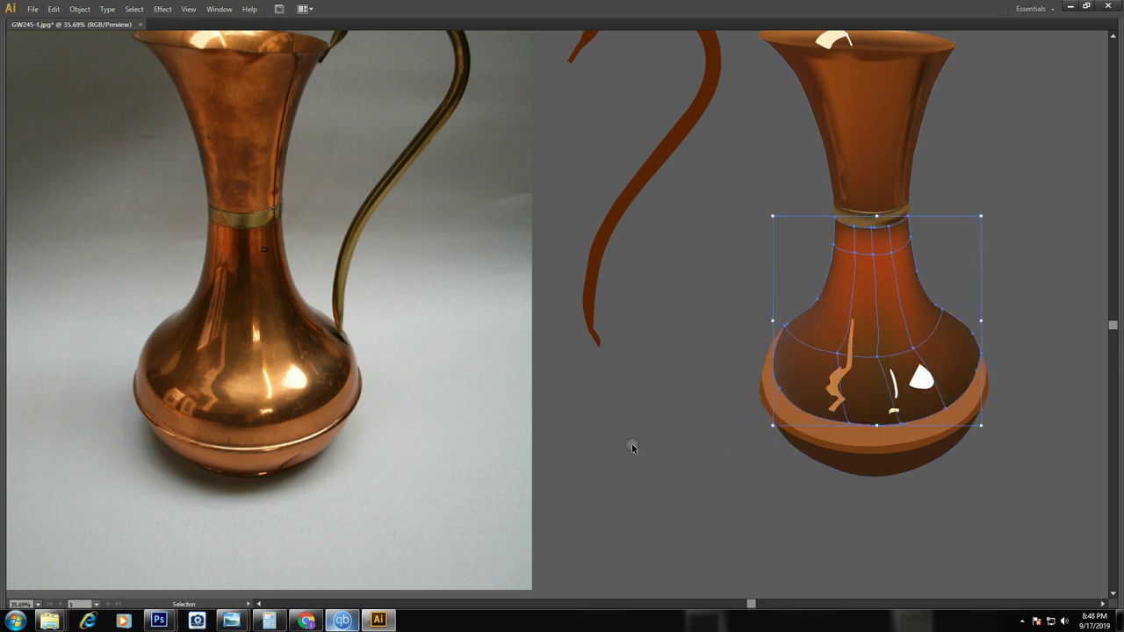
pyautogui.moveTo(622, 176); pyautogui.dragTo(1063, 431)
pyautogui.press('u')
pyautogui.click(590, 427)
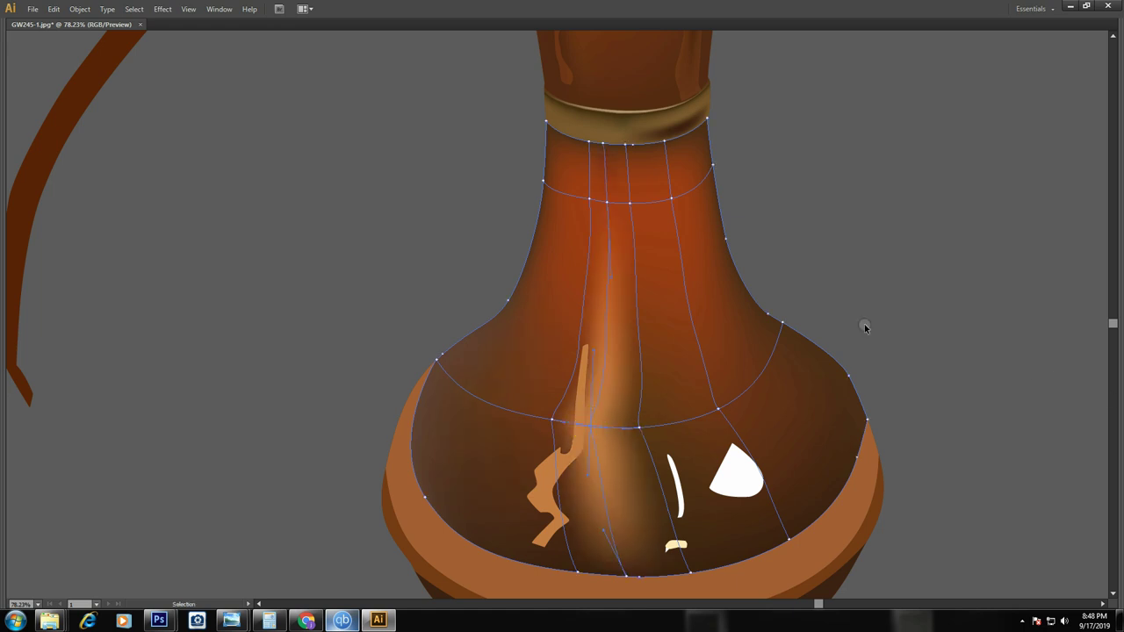
# Darken the new mesh line with a photo tone, then add a second line with a bright highlight
pyautogui.hotkey('ctrl', '-')
pyautogui.hotkey('ctrl', '-')
pyautogui.press('i')
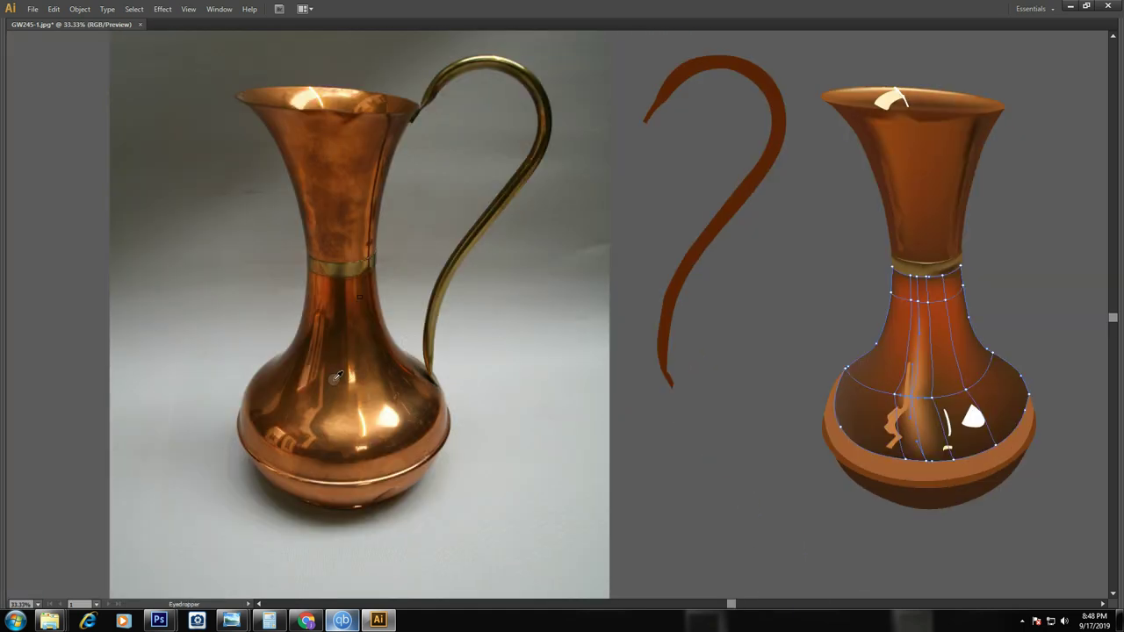
pyautogui.click(337, 376)
pyautogui.press('v')
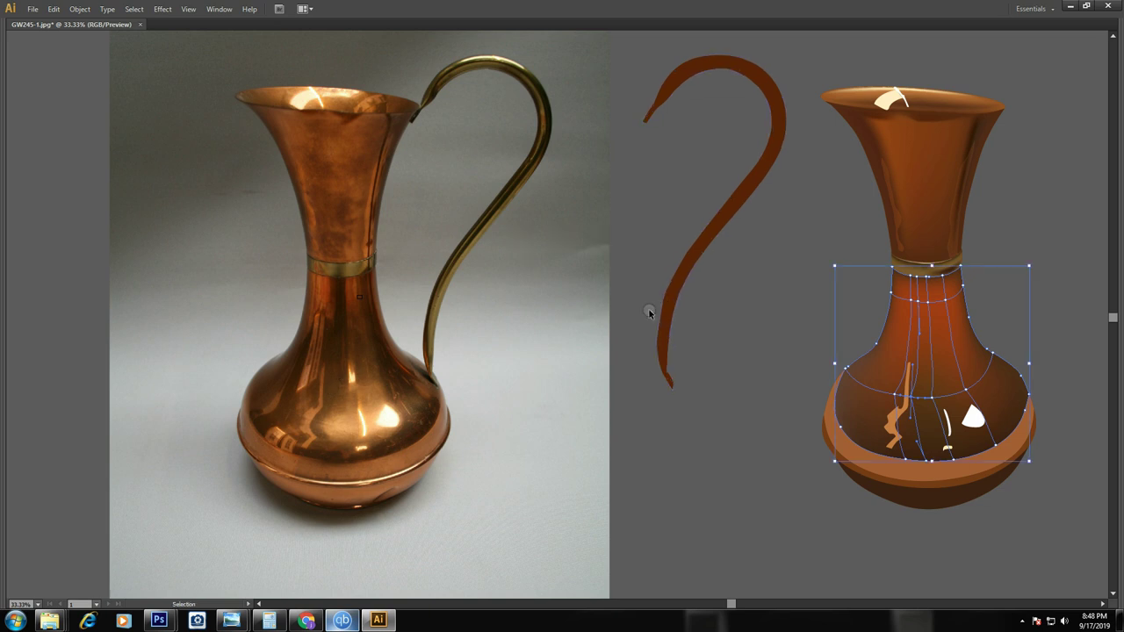
pyautogui.press('u')
pyautogui.click(933, 400)
pyautogui.press('i')
pyautogui.click(341, 430)
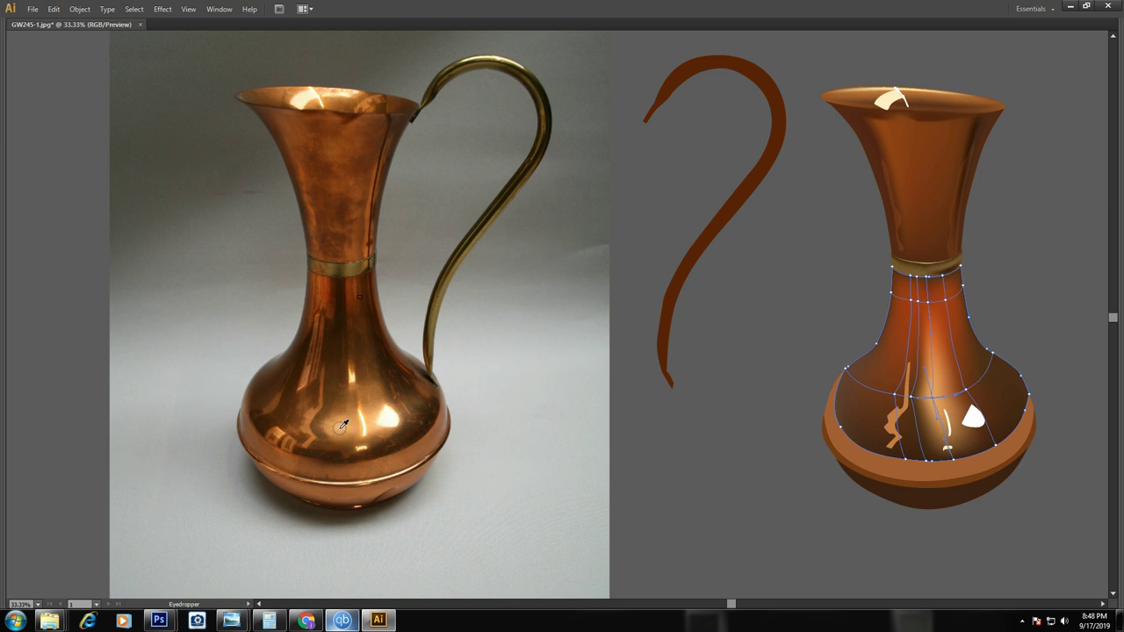
# Add another mesh line through the body and give it a darker photo tone
pyautogui.press('u')
pyautogui.click(934, 379)
pyautogui.press('i')
pyautogui.click(335, 394)
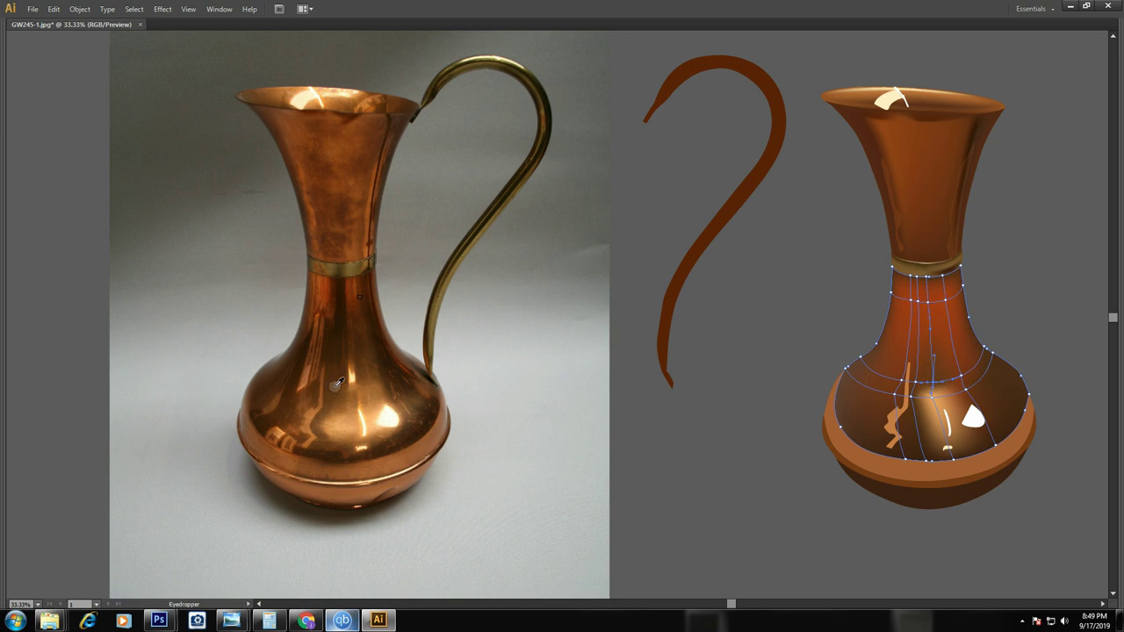
pyautogui.press('v')
pyautogui.click(769, 277)
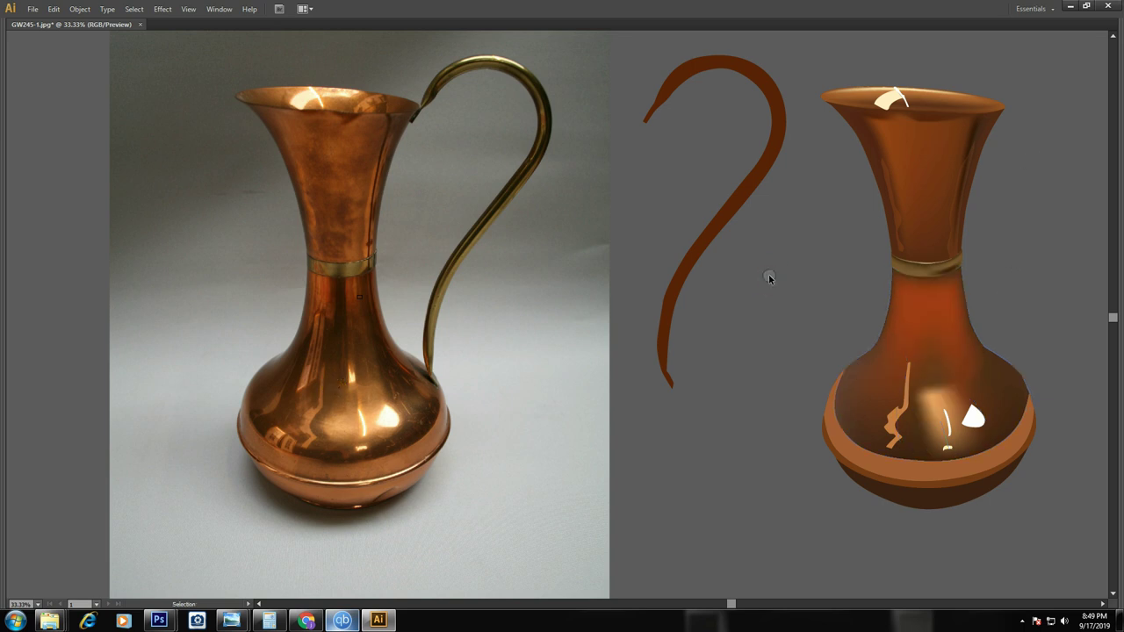
# Recolour a mesh point on the lower body with a tone sampled from the photo
pyautogui.press('u')
pyautogui.click(948, 445)
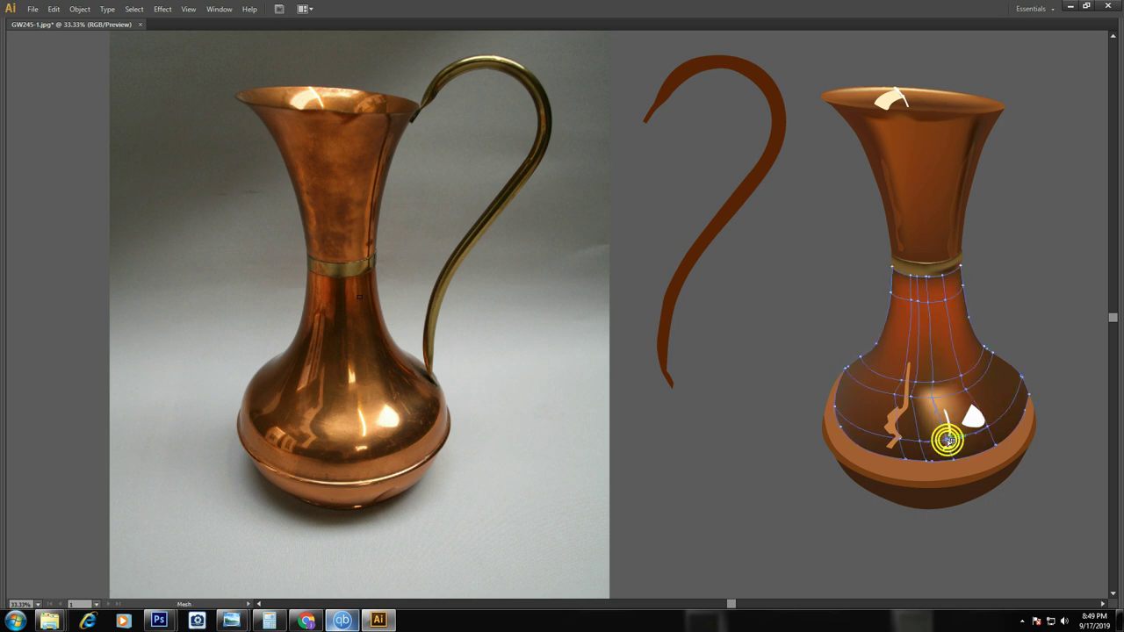
pyautogui.press('i')
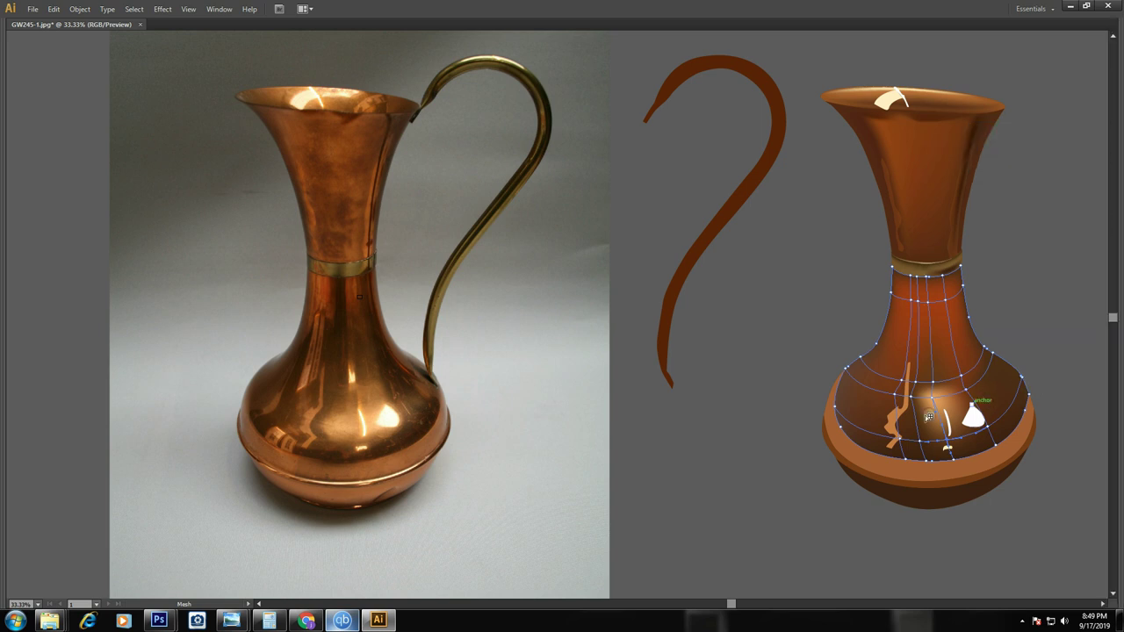
pyautogui.click(381, 444)
pyautogui.press('v')
pyautogui.click(567, 331)
pyautogui.hotkey('ctrl', '-')
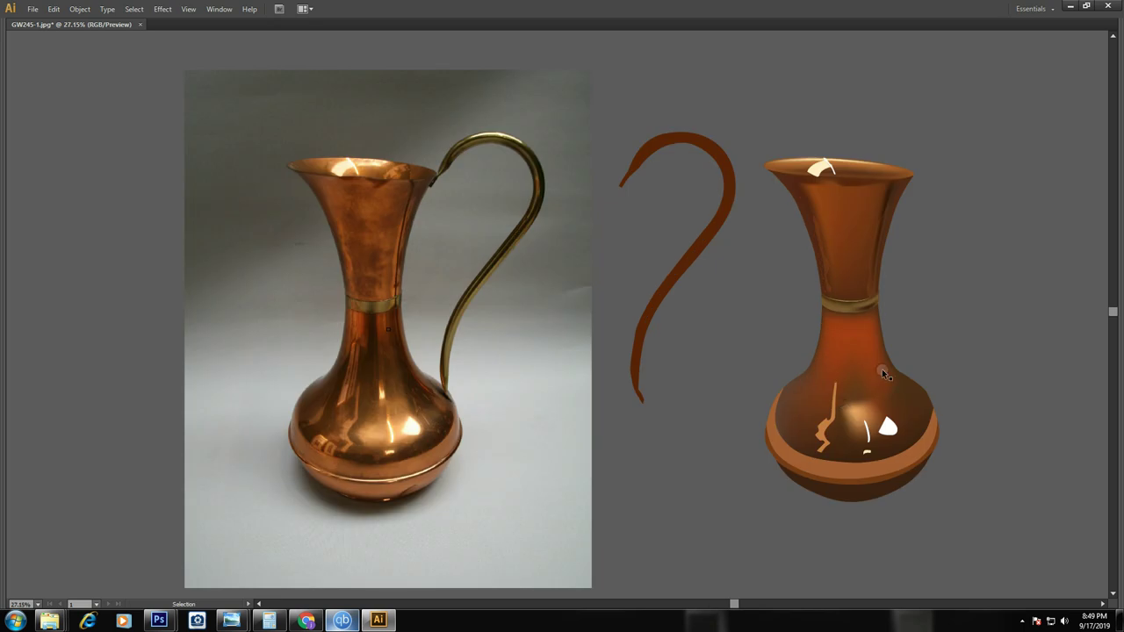
# Show the panels and zoom to the vase's small highlight
pyautogui.scroll(3, 459, 301)
pyautogui.click(824, 430)
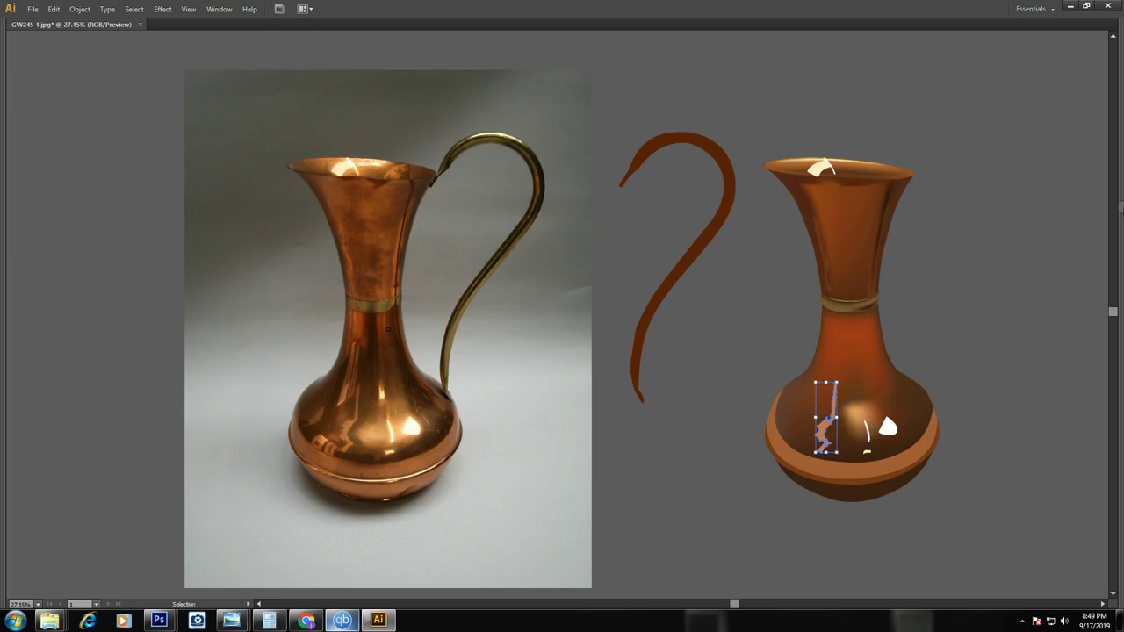
pyautogui.press('Tab')
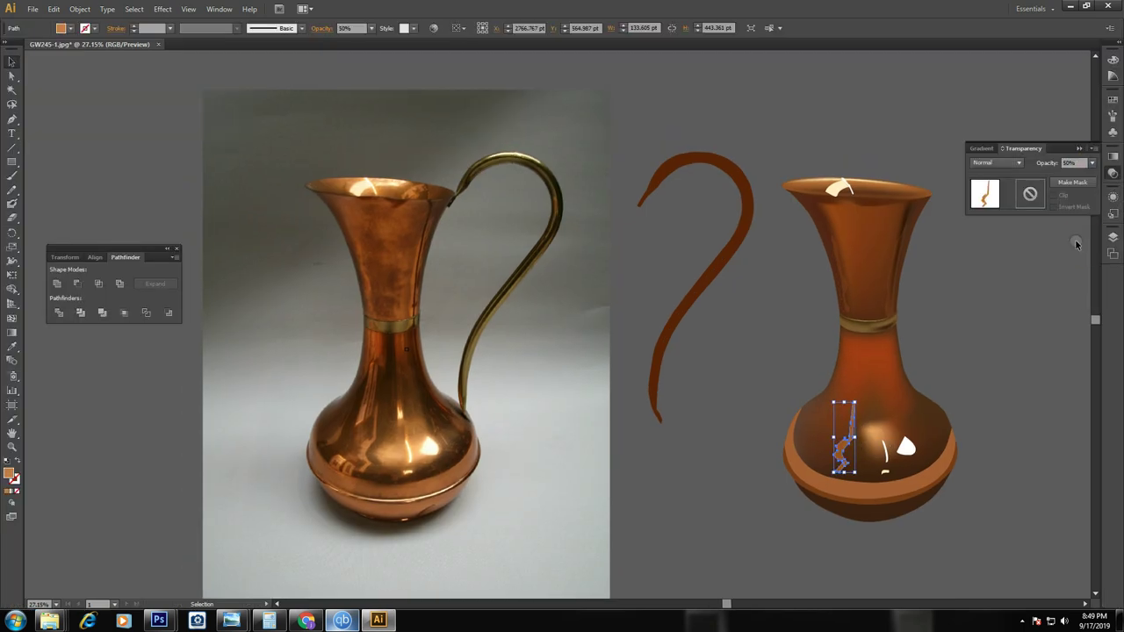
pyautogui.click(759, 293)
pyautogui.hotkey('ctrl', '-')
pyautogui.hotkey('ctrl', '-')
pyautogui.hotkey('ctrl', '-')
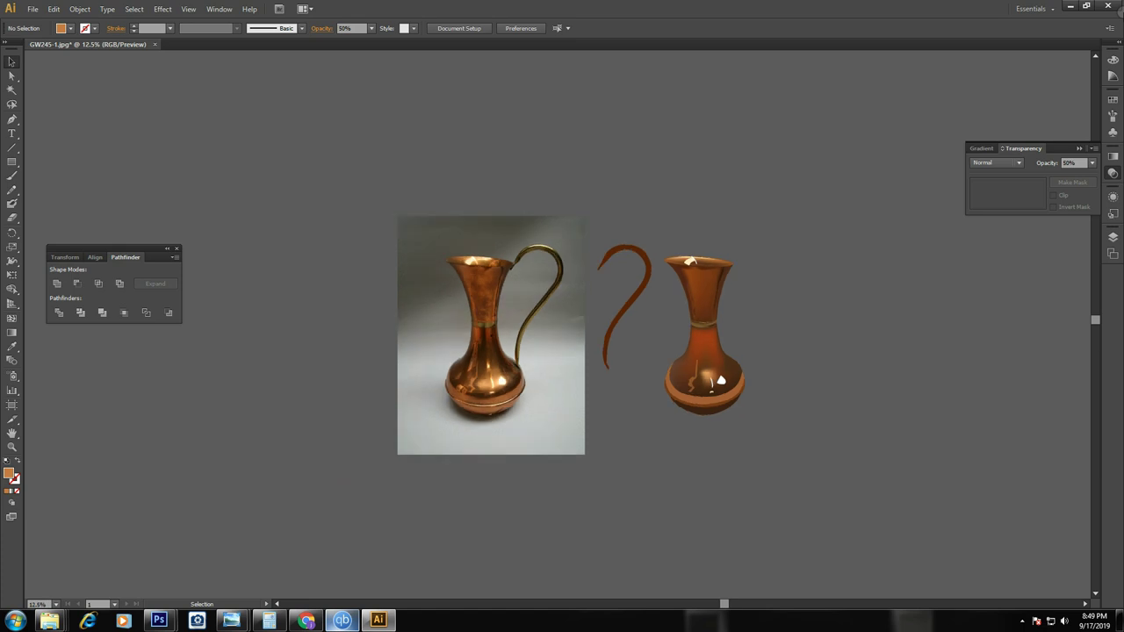
pyautogui.click(435, 293)
# Set the small white highlight's opacity to 70%
pyautogui.click(655, 349)
pyautogui.click(1092, 163)
pyautogui.click(1077, 243)
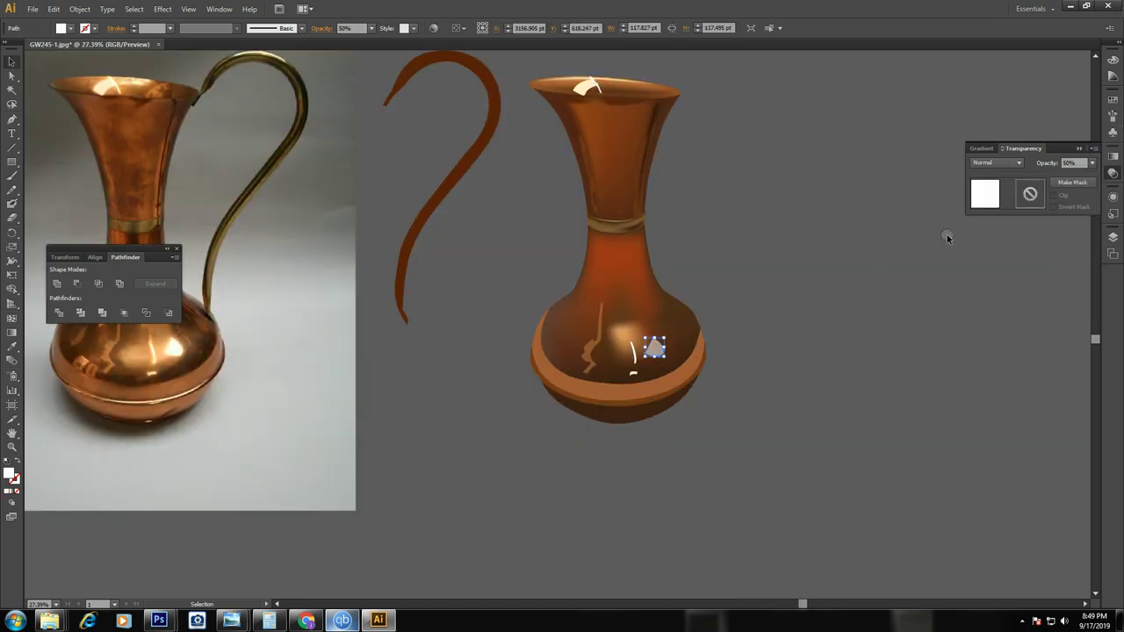
pyautogui.click(1092, 162)
pyautogui.click(1079, 271)
pyautogui.click(884, 314)
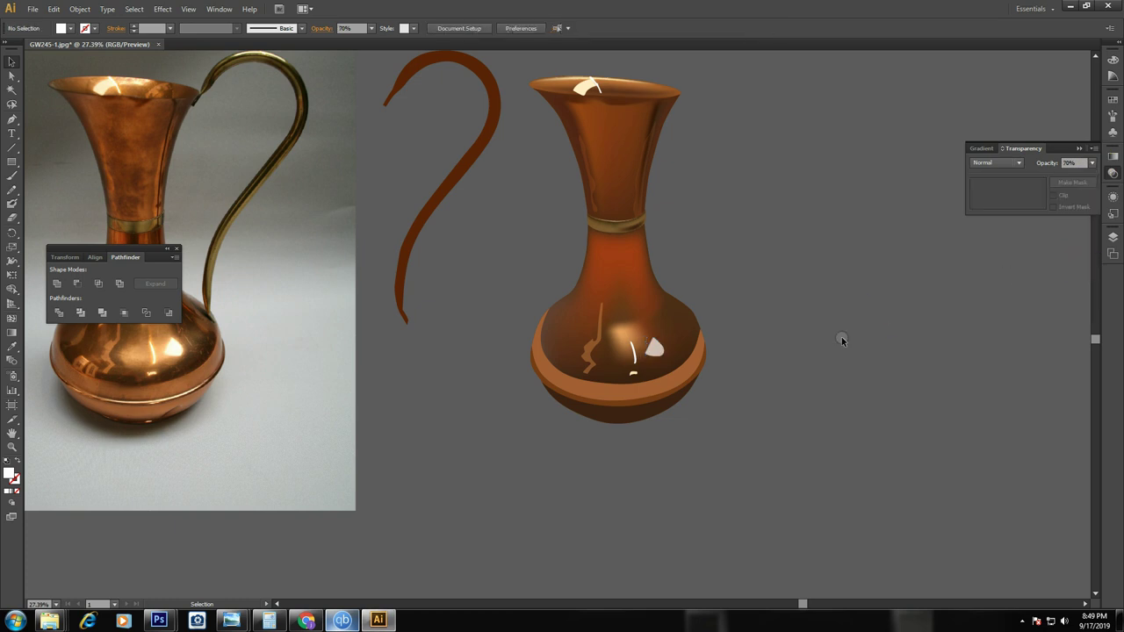
# Hide the panels and recentre both jugs in the view
pyautogui.press('Tab')
pyautogui.moveTo(477, 382); pyautogui.dragTo(577, 384)
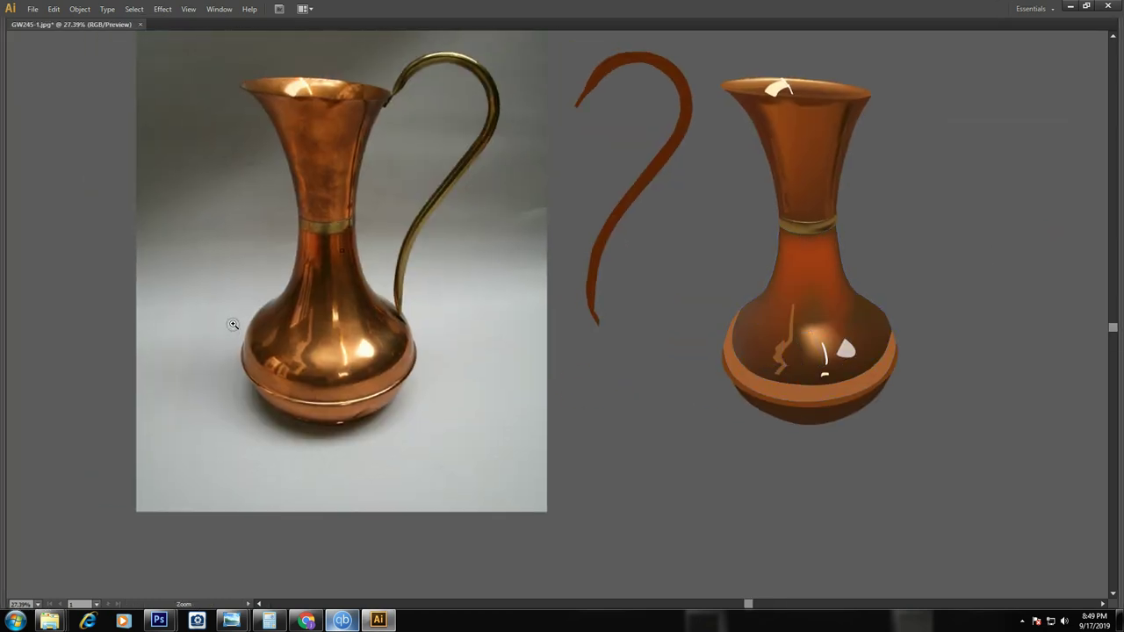
pyautogui.hotkey('ctrl', '-')
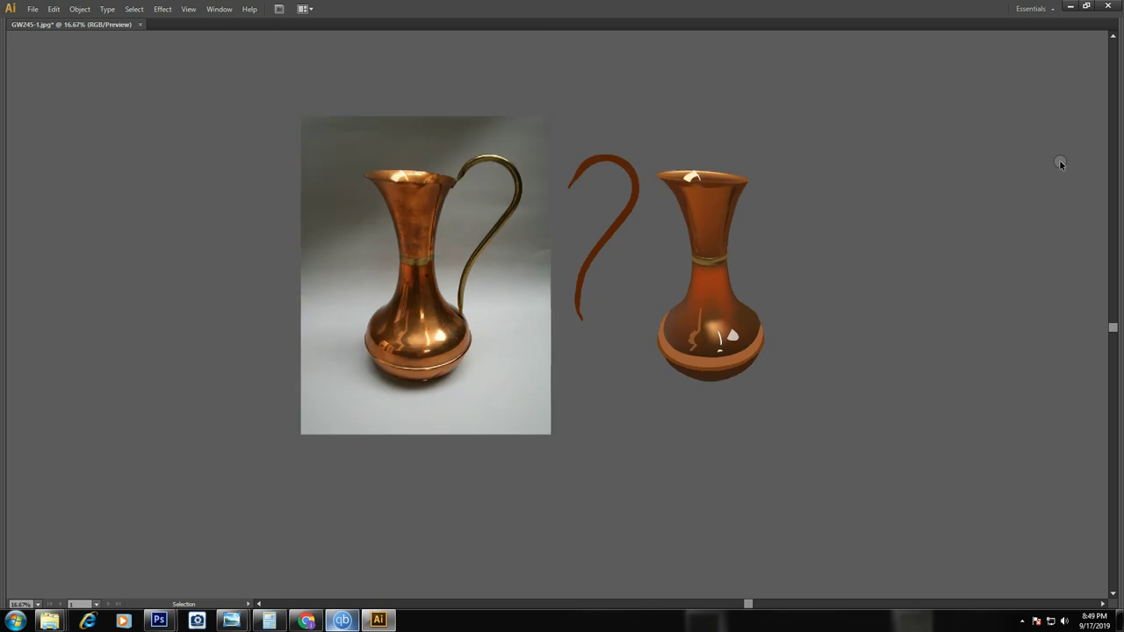
# Add a mesh point on the vase neck's right side and colour it with the photo's neck tone
pyautogui.moveTo(289, 185); pyautogui.dragTo(852, 438)
pyautogui.moveTo(920, 111); pyautogui.dragTo(793, 340)
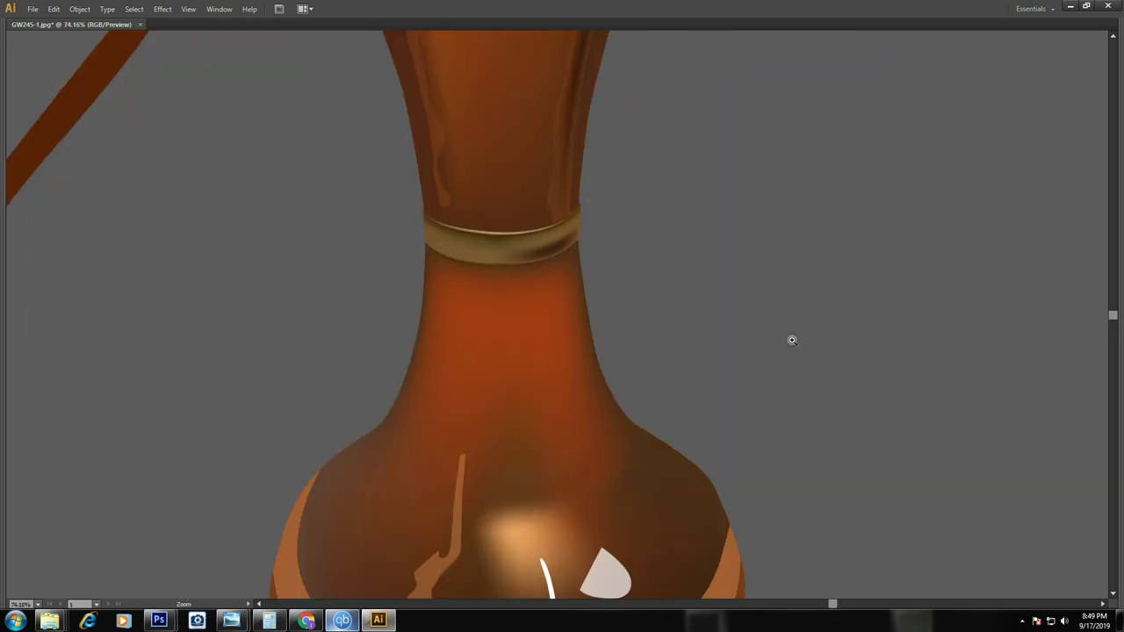
pyautogui.press('a')
pyautogui.click(572, 314)
pyautogui.press('u')
pyautogui.click(572, 305)
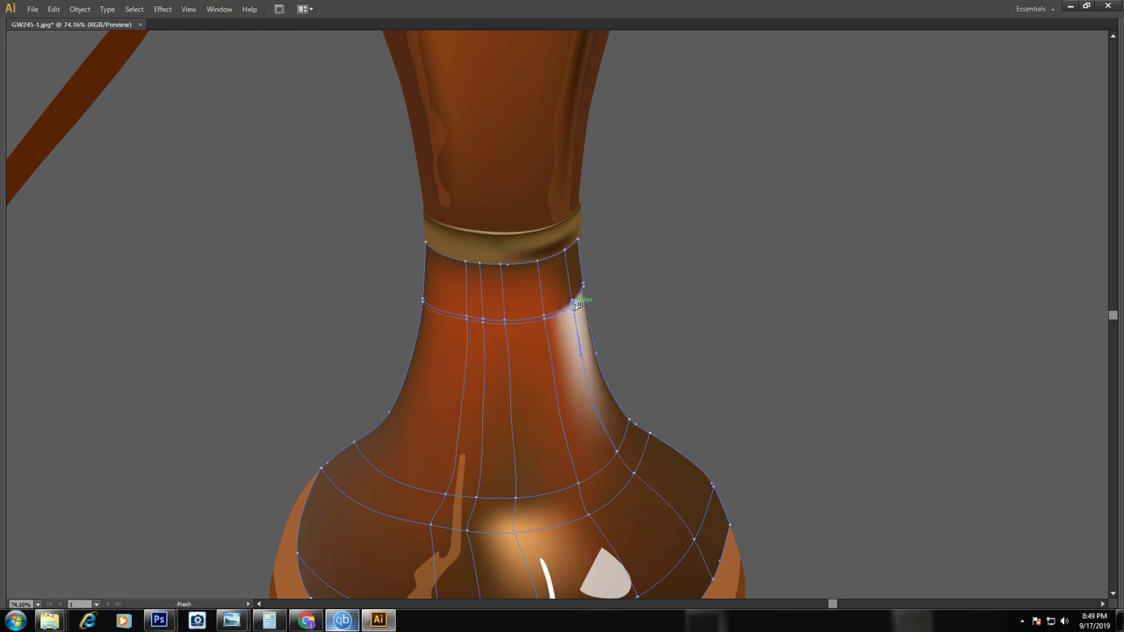
pyautogui.hotkey('ctrl', 'z')
pyautogui.click(572, 301)
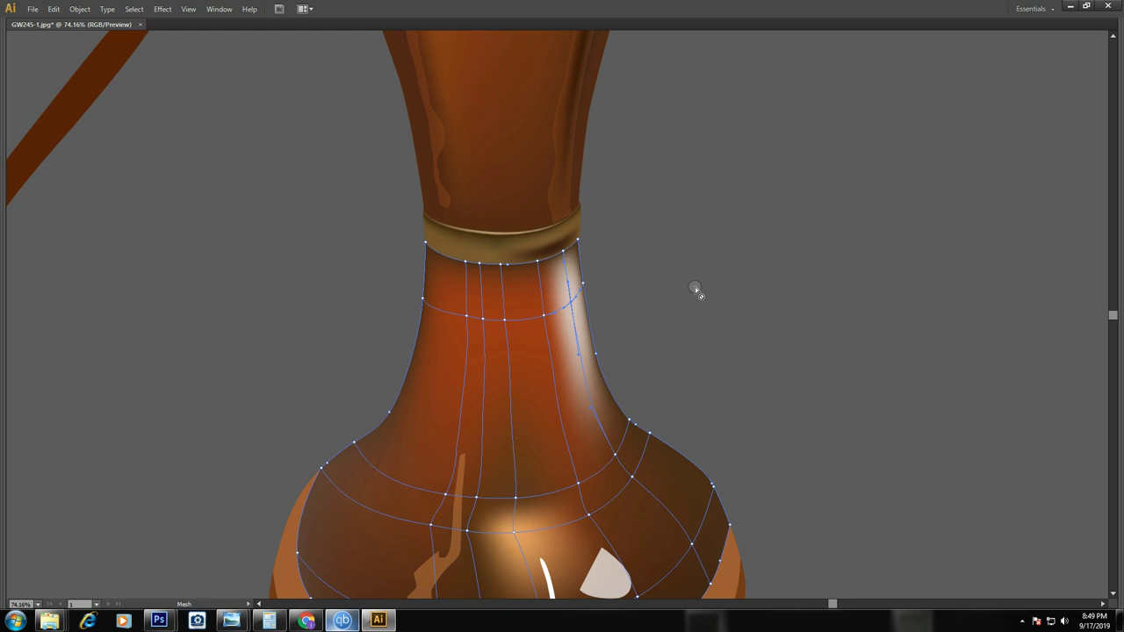
pyautogui.hotkey('ctrl', '-')
pyautogui.hotkey('ctrl', '-')
pyautogui.hotkey('ctrl', '-')
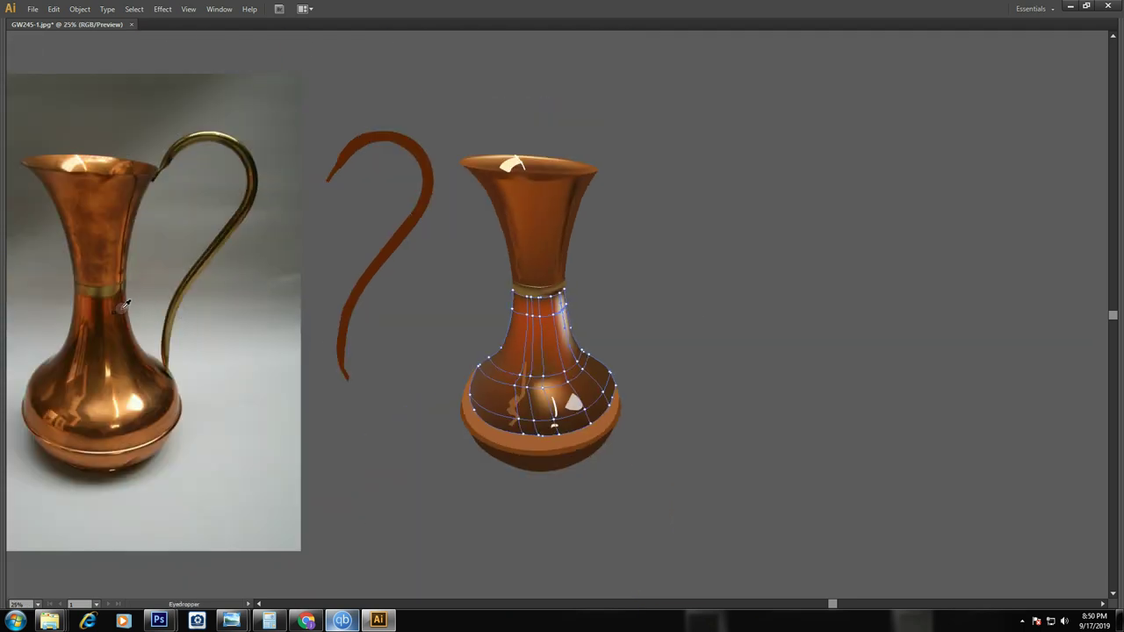
pyautogui.click(126, 304)
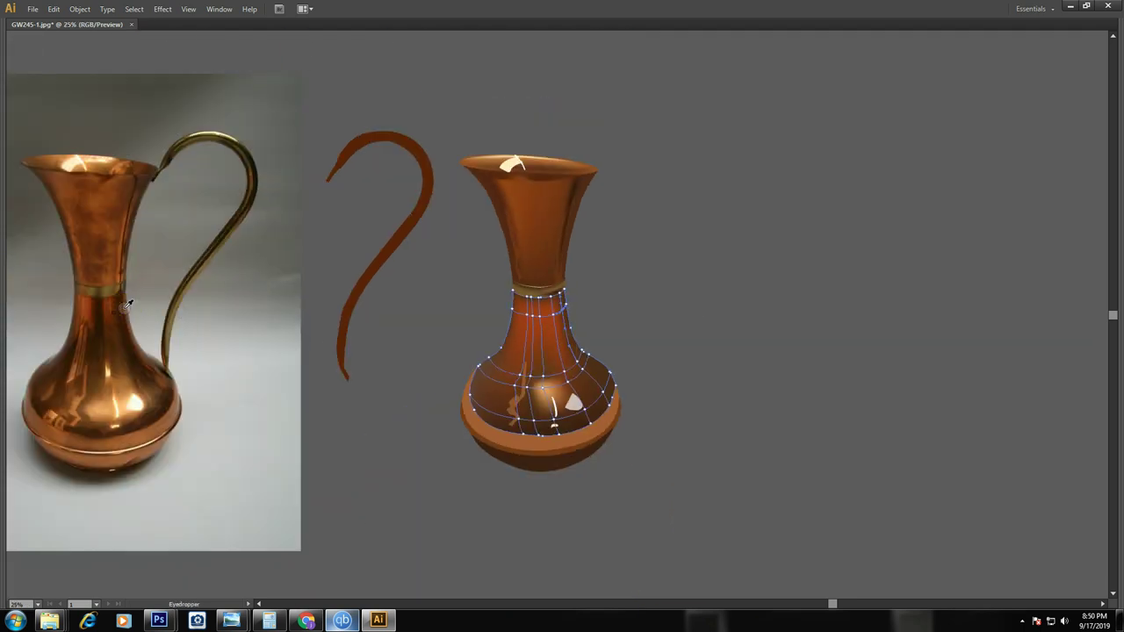
pyautogui.press('a')
# Select the mesh vase body and nudge it left over the reference photo
pyautogui.moveTo(568, 315); pyautogui.dragTo(715, 331)
pyautogui.click(806, 338)
pyautogui.press('v')
pyautogui.click(557, 354)
pyautogui.press('Left')
pyautogui.press('Left')
pyautogui.press('Left')
pyautogui.press('Left')
pyautogui.press('Left')
pyautogui.press('Left')
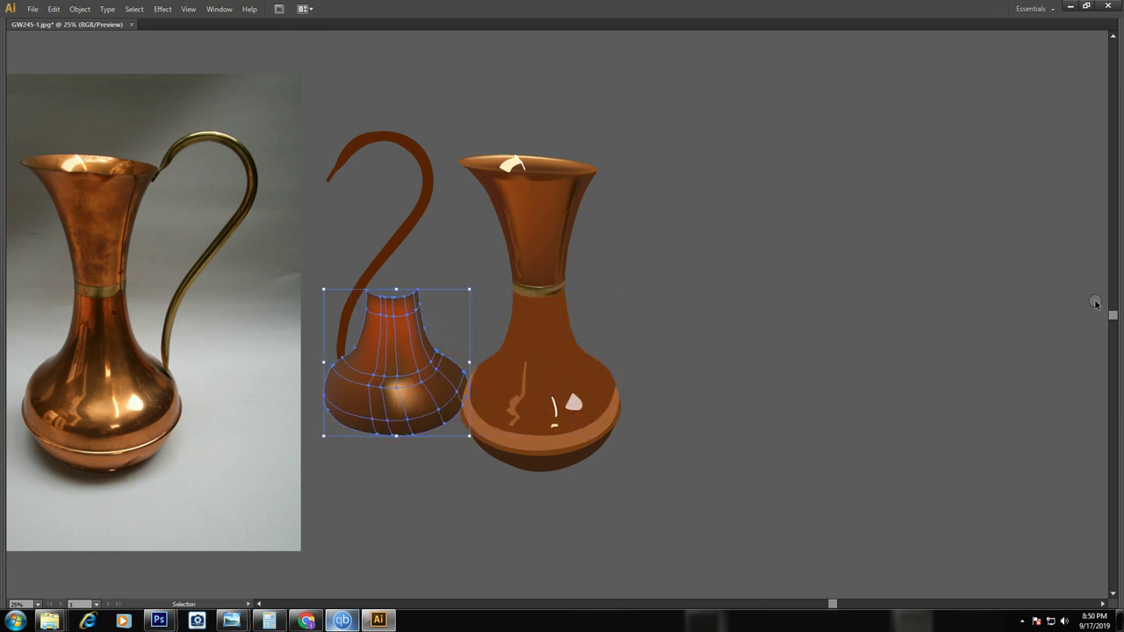
pyautogui.press('Left')
pyautogui.press('Left')
pyautogui.press('Left')
pyautogui.press('Left')
pyautogui.press('Left')
pyautogui.press('Left')
pyautogui.press('Left')
pyautogui.press('Left')
pyautogui.press('Left')
pyautogui.click(281, 321)
pyautogui.moveTo(238, 273); pyautogui.dragTo(310, 412)
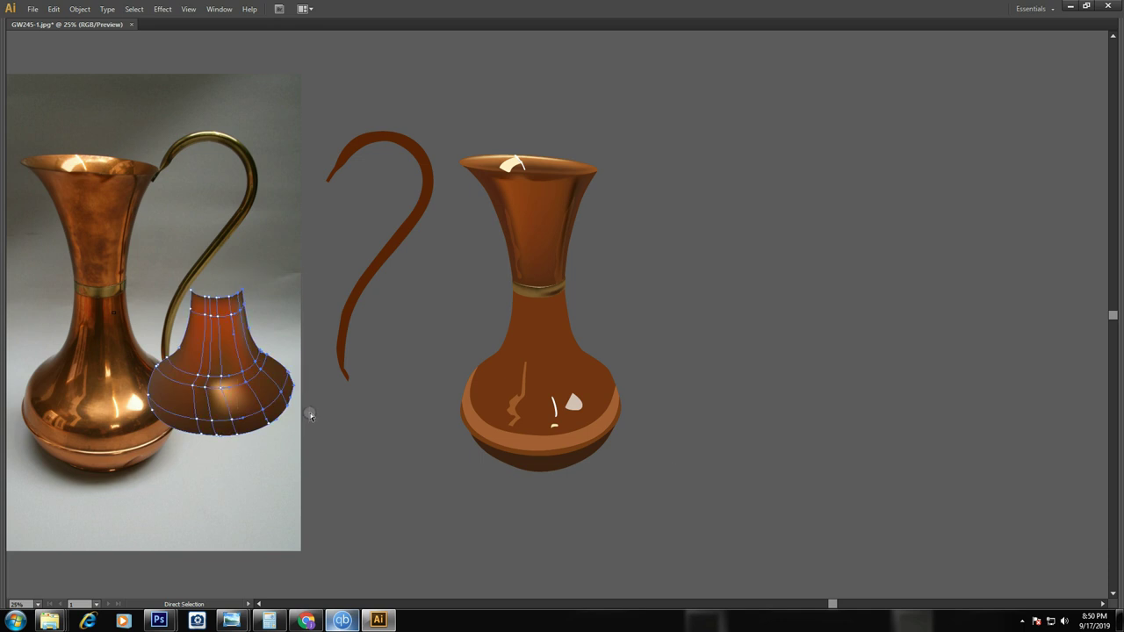
# Sample bright and darker copper tones from the photo for the body's right side
pyautogui.press('i')
pyautogui.click(146, 350)
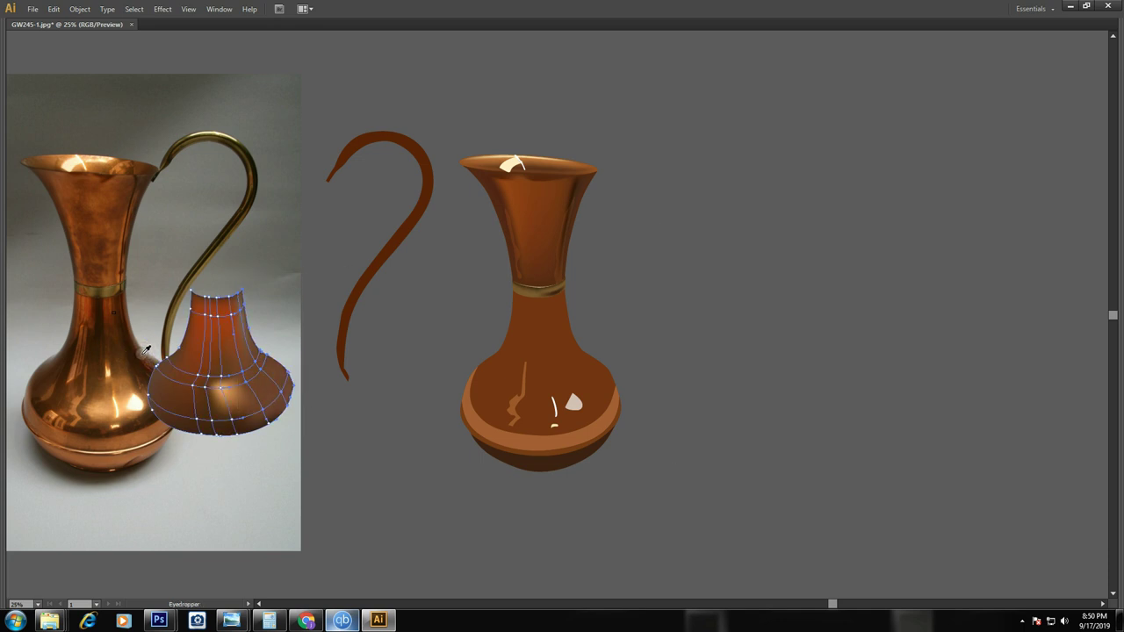
pyautogui.click(138, 356)
pyautogui.click(384, 424)
# Drag the left shoulder mesh point up to reshape the body's shading
pyautogui.moveTo(352, 397)
pyautogui.mouseDown()
pyautogui.moveTo(559, 402)
pyautogui.moveTo(538, 262)
pyautogui.mouseUp()
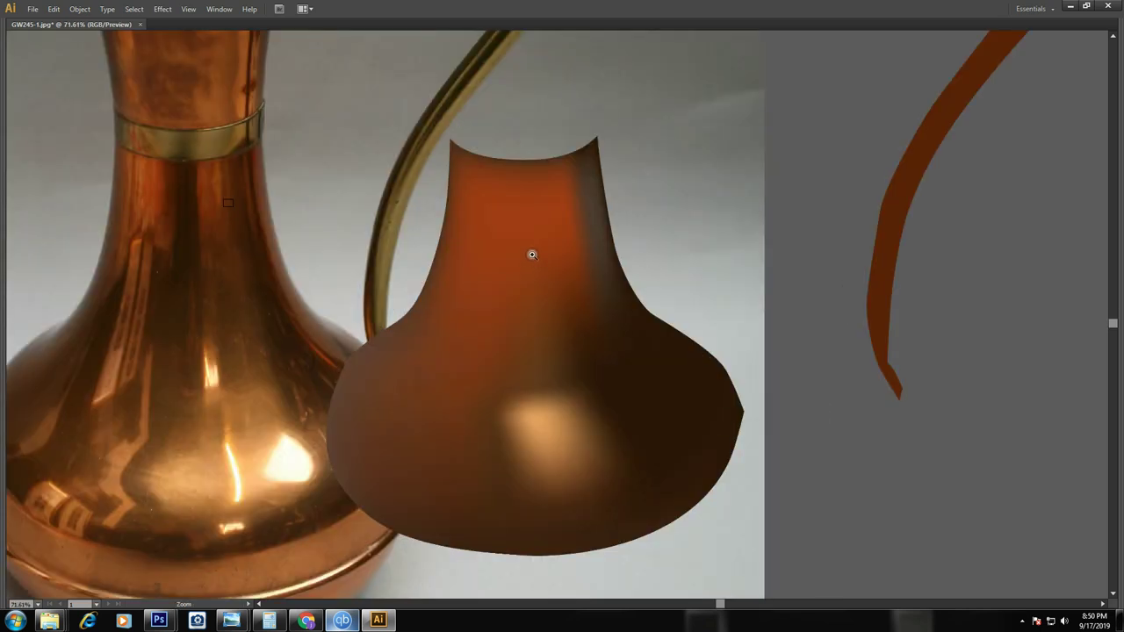
pyautogui.press('a')
pyautogui.click(511, 400)
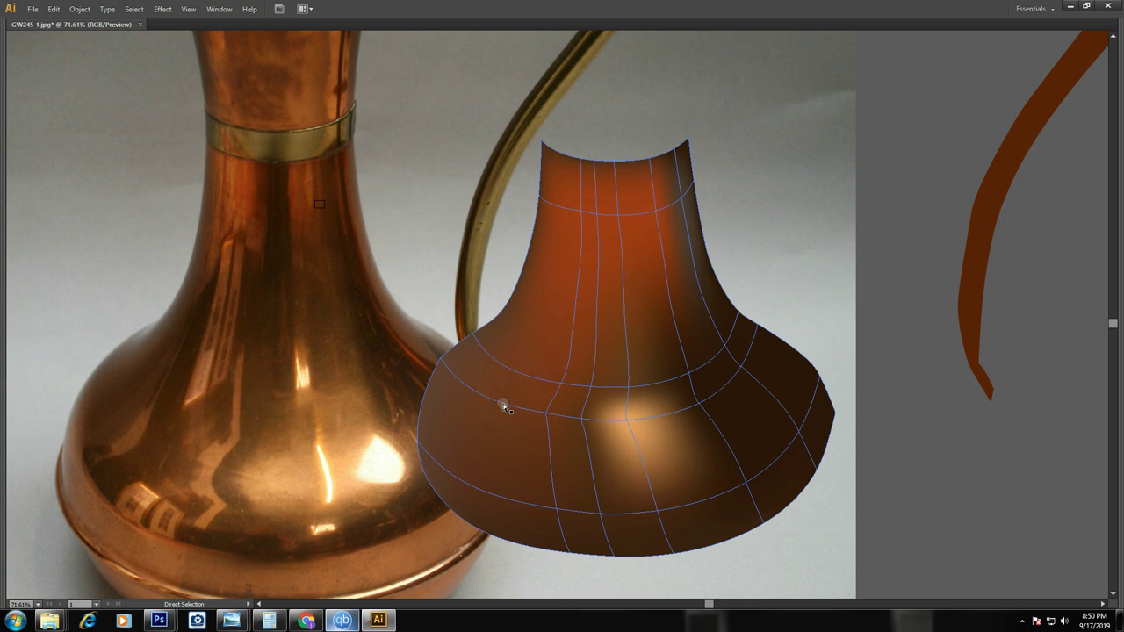
pyautogui.press('u')
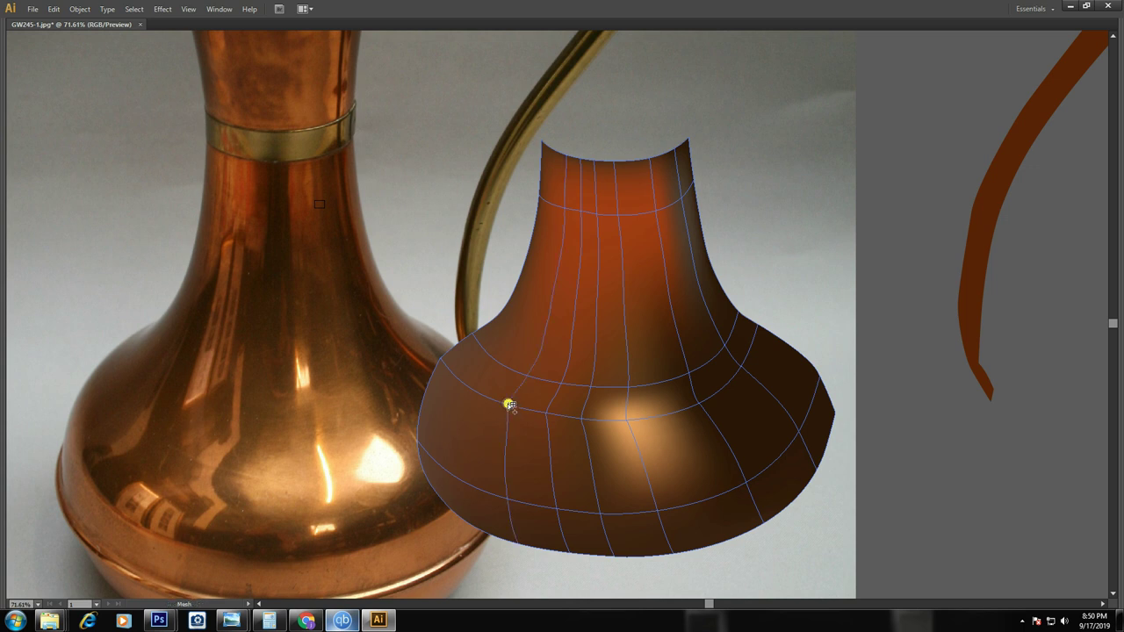
pyautogui.click(510, 404)
pyautogui.moveTo(510, 404); pyautogui.dragTo(537, 378)
pyautogui.press('a')
pyautogui.click(525, 378)
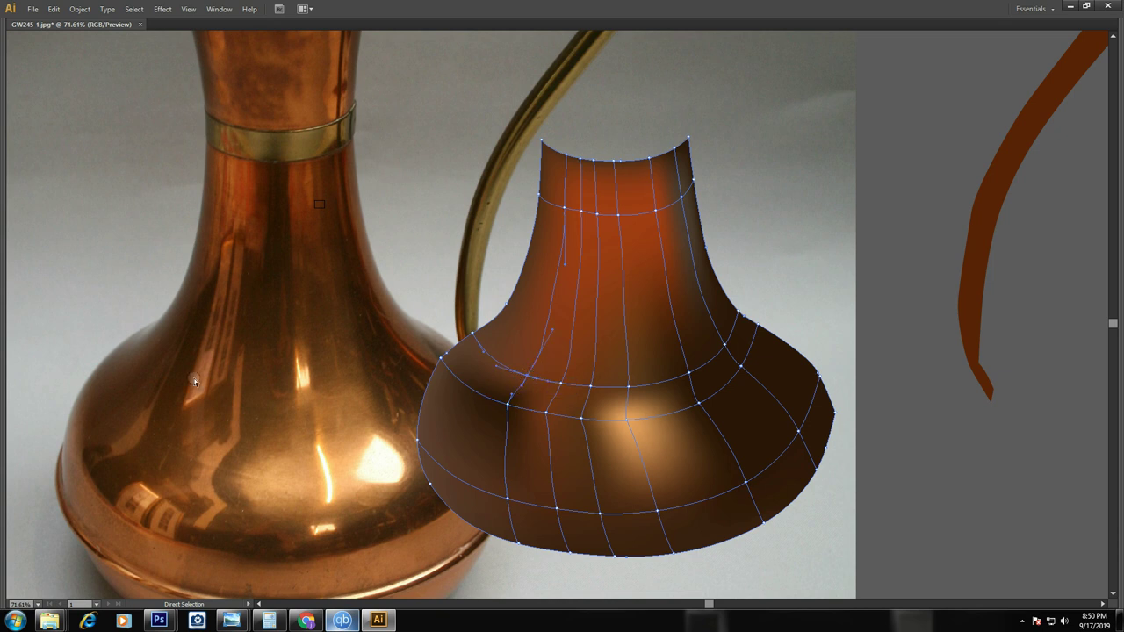
# Move the mesh body beside the vase, under the handle
pyautogui.press('v')
pyautogui.click(848, 204)
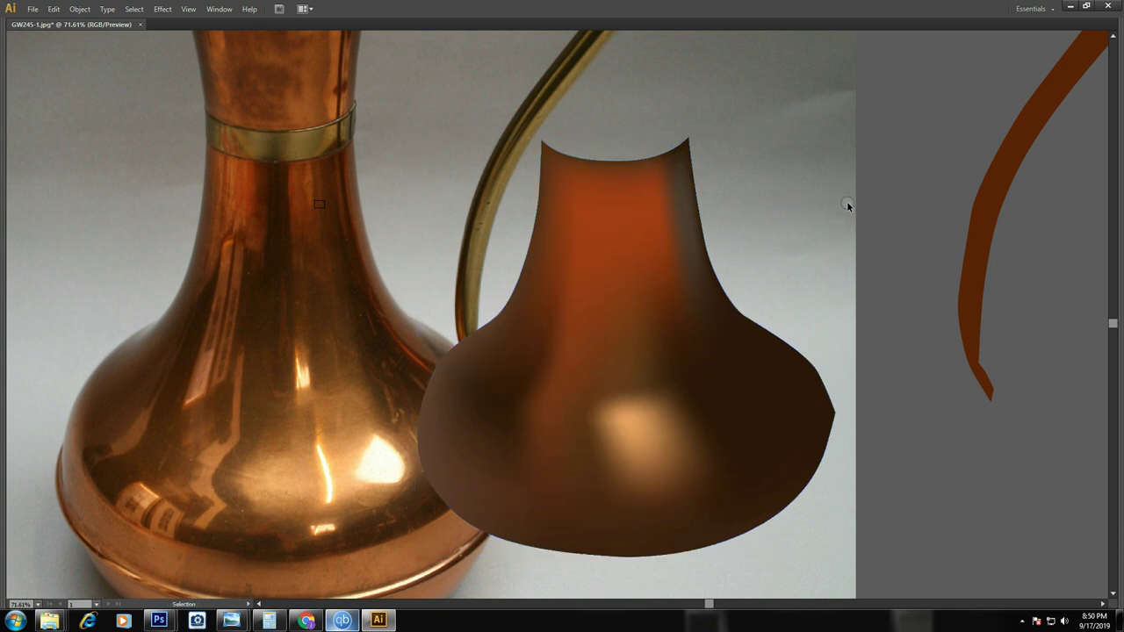
pyautogui.hotkey('ctrl', '-')
pyautogui.hotkey('ctrl', '-')
pyautogui.hotkey('ctrl', '-')
pyautogui.moveTo(576, 318); pyautogui.dragTo(769, 274)
# Shift the lower band left onto the photo's base and zoom in on it
pyautogui.click(967, 285)
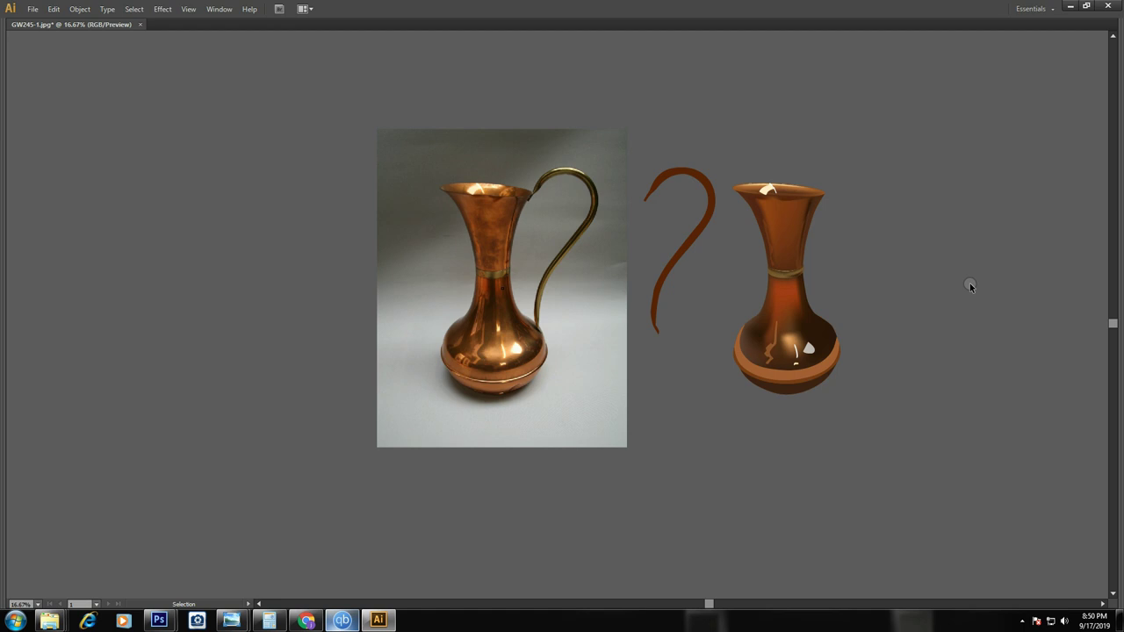
pyautogui.click(798, 376)
pyautogui.moveTo(816, 377); pyautogui.dragTo(798, 377)
pyautogui.hotkey('shift', 'Left')
pyautogui.hotkey('shift', 'Left')
pyautogui.hotkey('shift', 'Left')
pyautogui.hotkey('shift', 'Left')
pyautogui.hotkey('shift', 'Left')
pyautogui.hotkey('shift', 'Left')
pyautogui.hotkey('shift', 'Left')
pyautogui.hotkey('shift', 'Left')
pyautogui.hotkey('shift', 'Left')
pyautogui.hotkey('shift', 'Left')
pyautogui.hotkey('shift', 'Left')
pyautogui.hotkey('shift', 'Left')
pyautogui.press('z')
pyautogui.moveTo(297, 224); pyautogui.dragTo(742, 401)
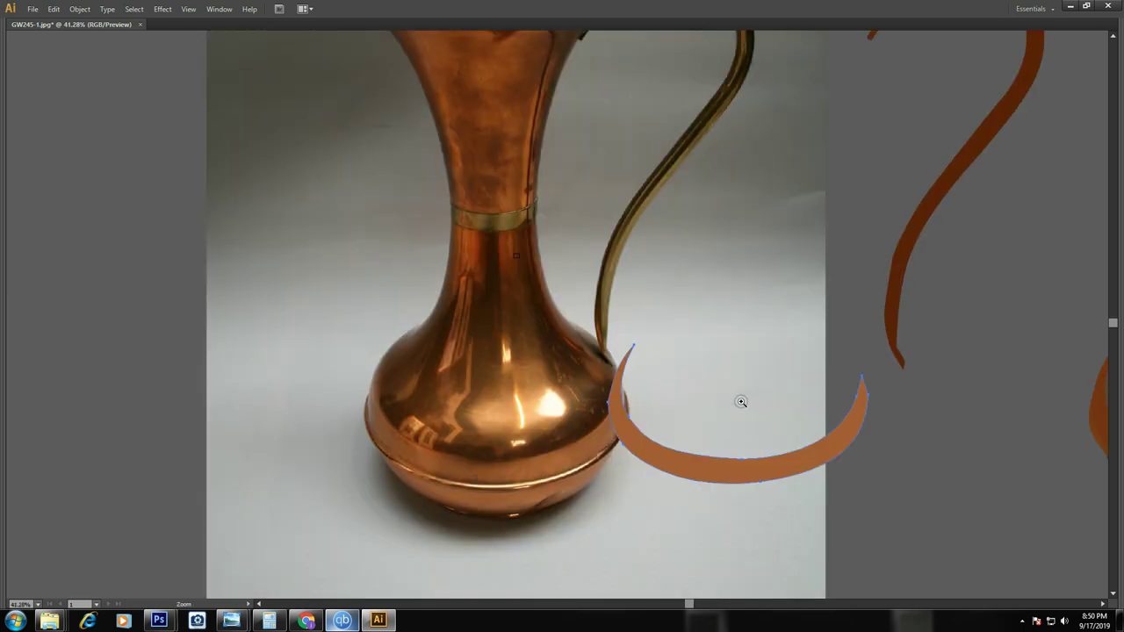
# Fill the band with darker copper and add a lighter copper mesh point
pyautogui.press('i')
pyautogui.click(381, 428)
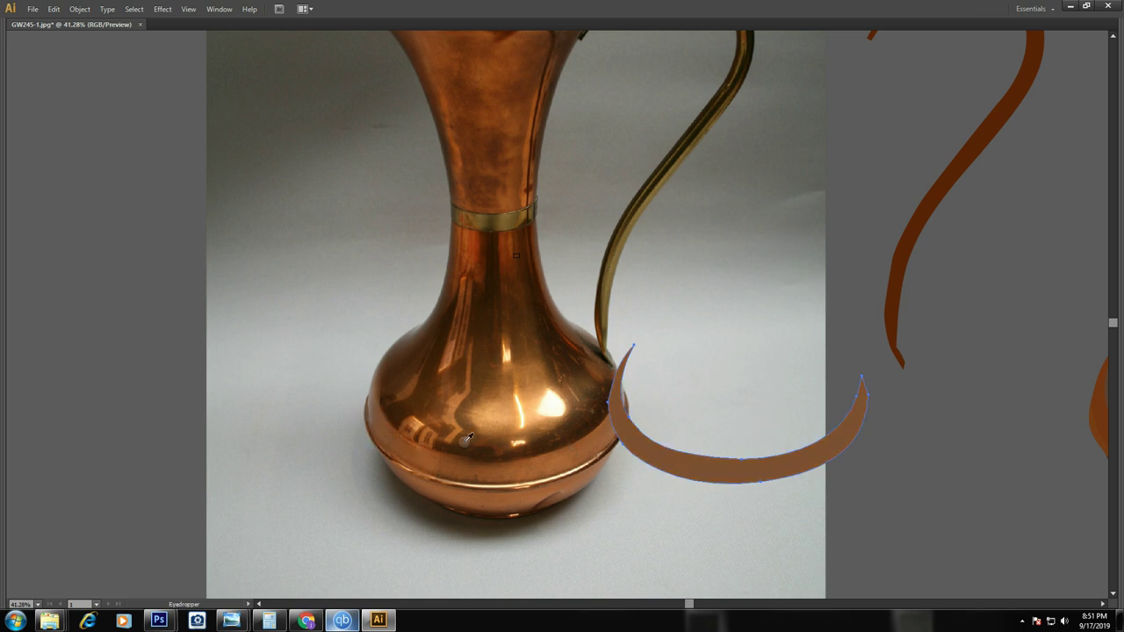
pyautogui.press('u')
pyautogui.click(809, 454)
pyautogui.press('i')
pyautogui.click(576, 456)
# Refill the band with lighter copper and colour another new mesh point from the photo
pyautogui.press('v')
pyautogui.click(637, 534)
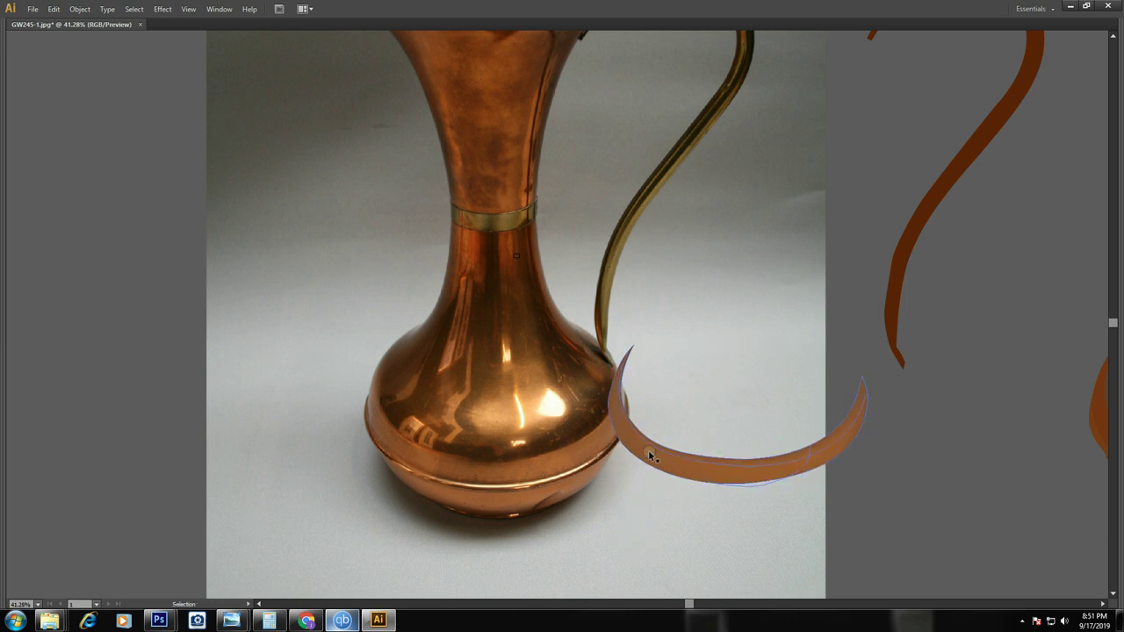
pyautogui.click(675, 464)
pyautogui.press('i')
pyautogui.click(422, 453)
pyautogui.press('v')
pyautogui.click(785, 328)
# Nudge the shaded band right onto the traced pitcher's base
pyautogui.hotkey('ctrl', '-')
pyautogui.hotkey('ctrl', '-')
pyautogui.hotkey('ctrl', '-')
pyautogui.click(626, 378)
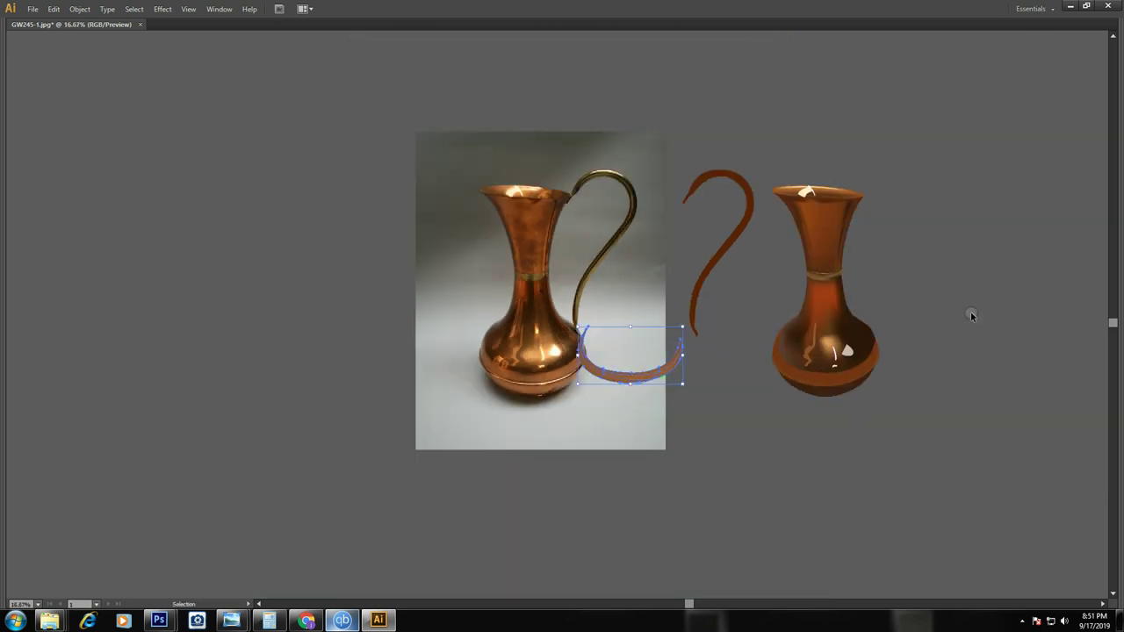
pyautogui.hotkey('shift', 'Right')
pyautogui.hotkey('shift', 'Right')
pyautogui.hotkey('shift', 'Right')
pyautogui.hotkey('shift', 'Right')
pyautogui.hotkey('shift', 'Right')
pyautogui.hotkey('shift', 'Right')
pyautogui.hotkey('shift', 'Right')
pyautogui.hotkey('shift', 'Right')
pyautogui.hotkey('shift', 'Right')
pyautogui.hotkey('shift', 'Right')
pyautogui.hotkey('shift', 'Right')
pyautogui.hotkey('shift', 'Right')
pyautogui.hotkey('shift', 'Right')
pyautogui.hotkey('shift', 'Right')
pyautogui.hotkey('shift', 'Right')
pyautogui.click(972, 314)
# Zoom in on the pitcher base and trace the outer D-shaped outline of the reflection
pyautogui.press('z')
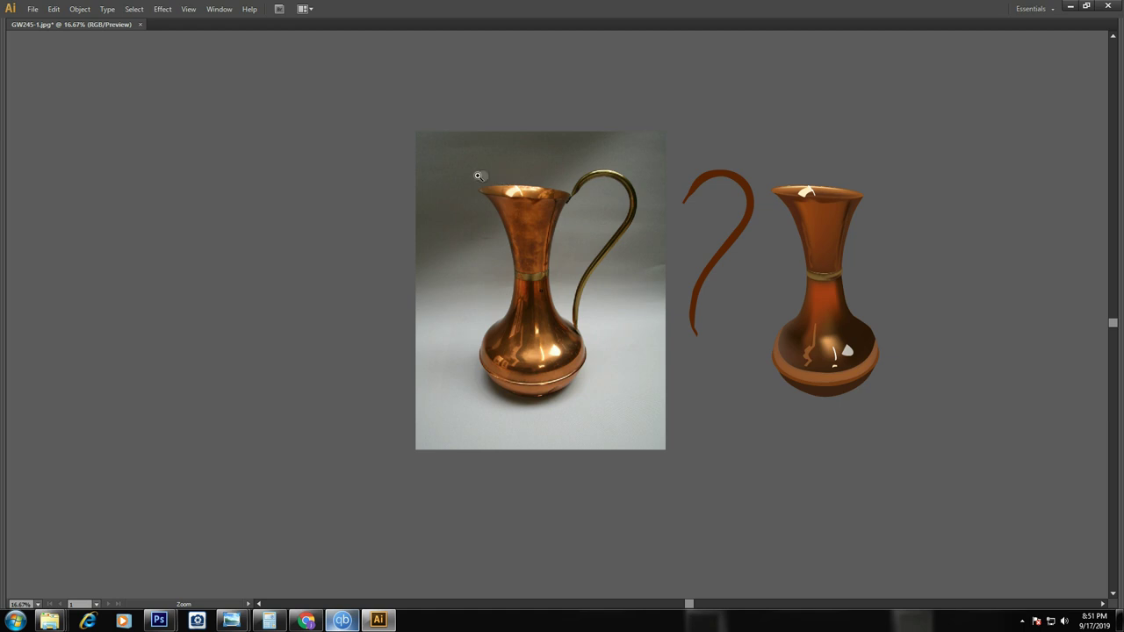
pyautogui.moveTo(440, 305); pyautogui.dragTo(611, 402)
pyautogui.moveTo(611, 402); pyautogui.dragTo(612, 401)
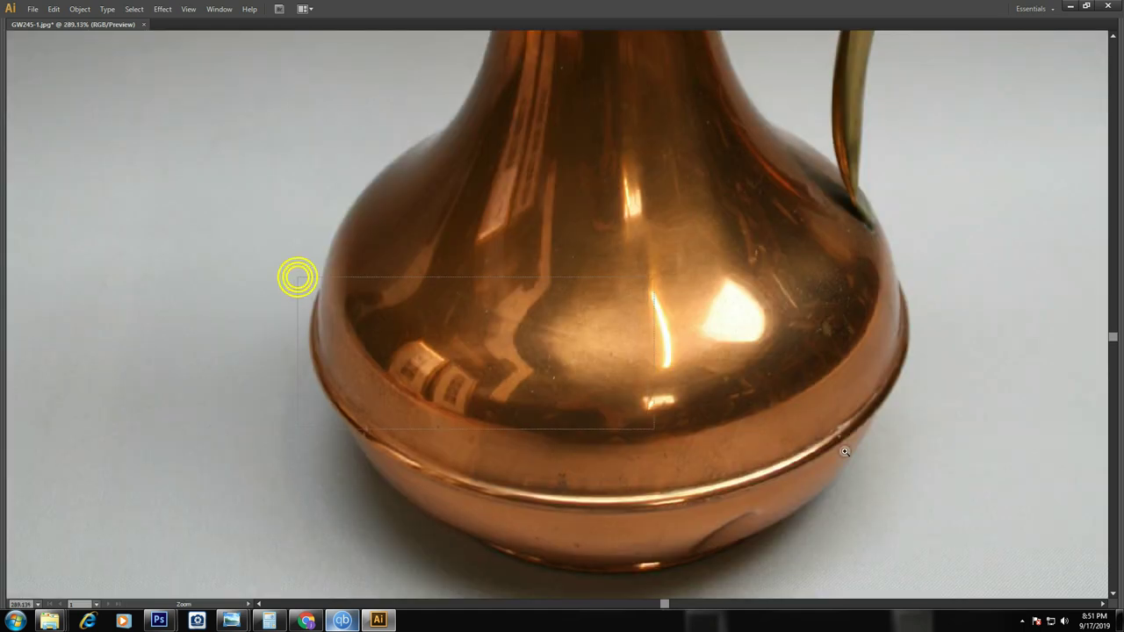
pyautogui.moveTo(296, 275); pyautogui.dragTo(685, 457)
pyautogui.click(424, 471)
pyautogui.moveTo(491, 361); pyautogui.dragTo(495, 354)
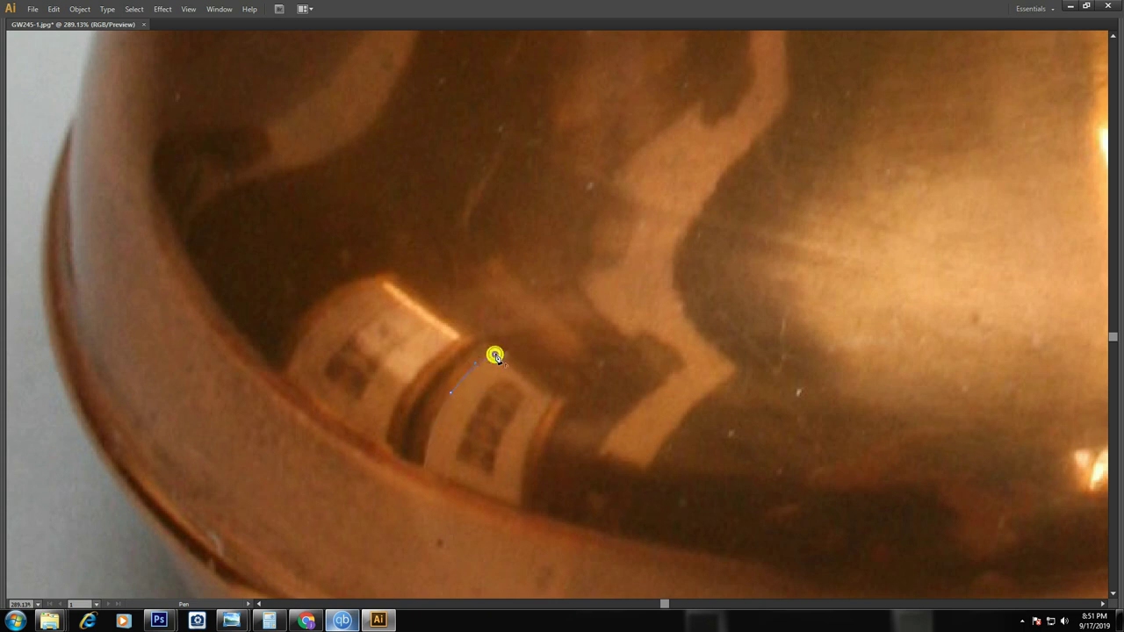
pyautogui.click(554, 397)
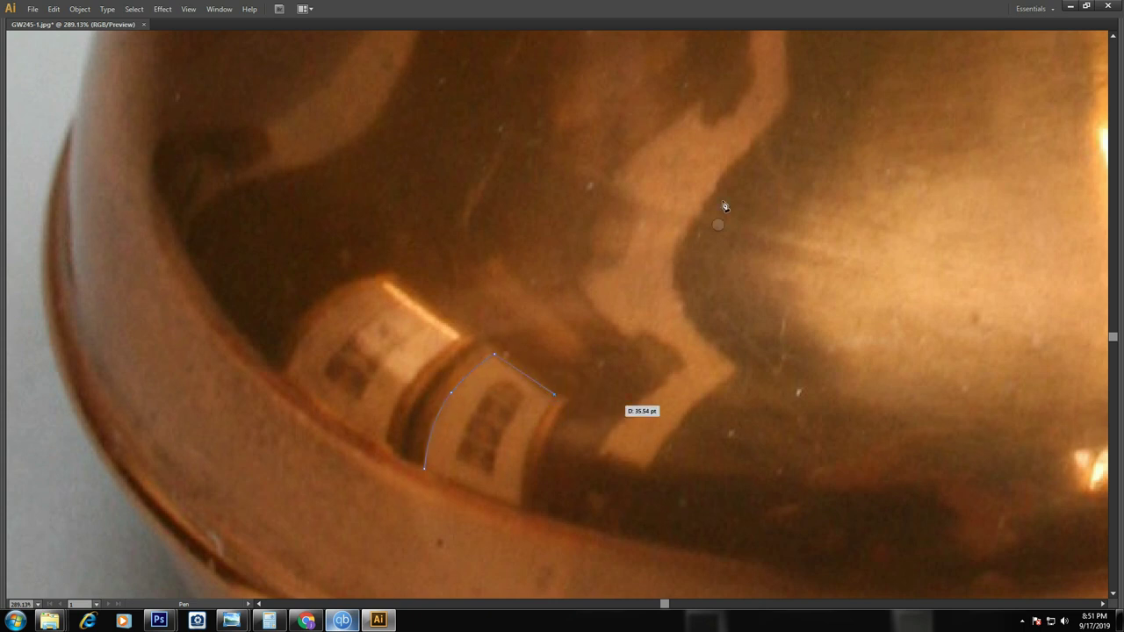
pyautogui.moveTo(527, 454); pyautogui.dragTo(521, 473)
pyautogui.click(521, 510)
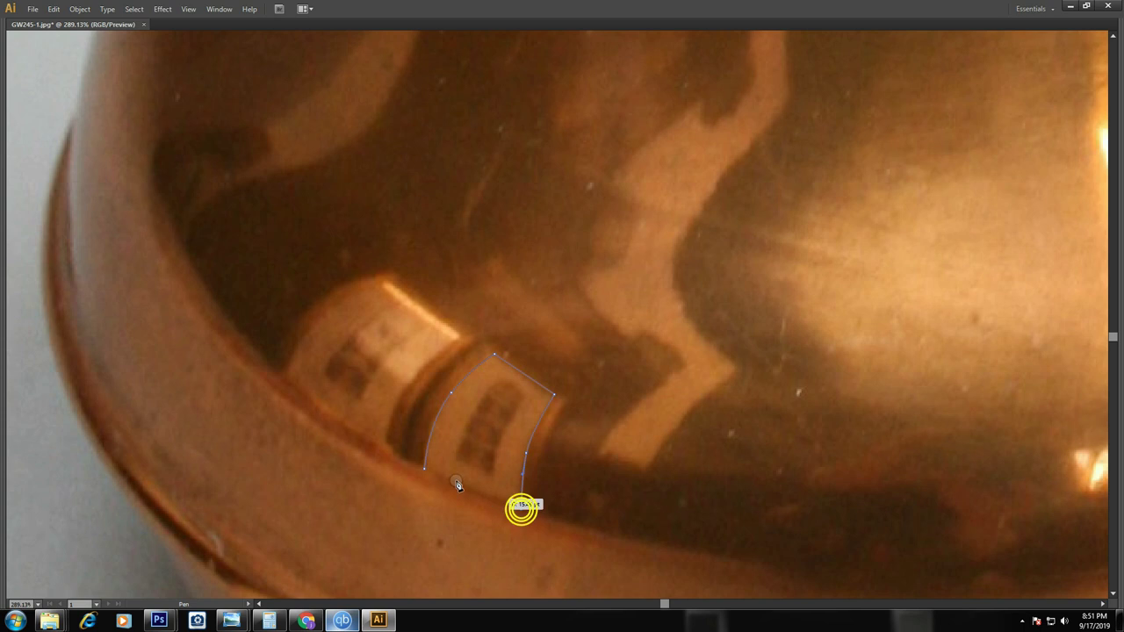
pyautogui.click(424, 469)
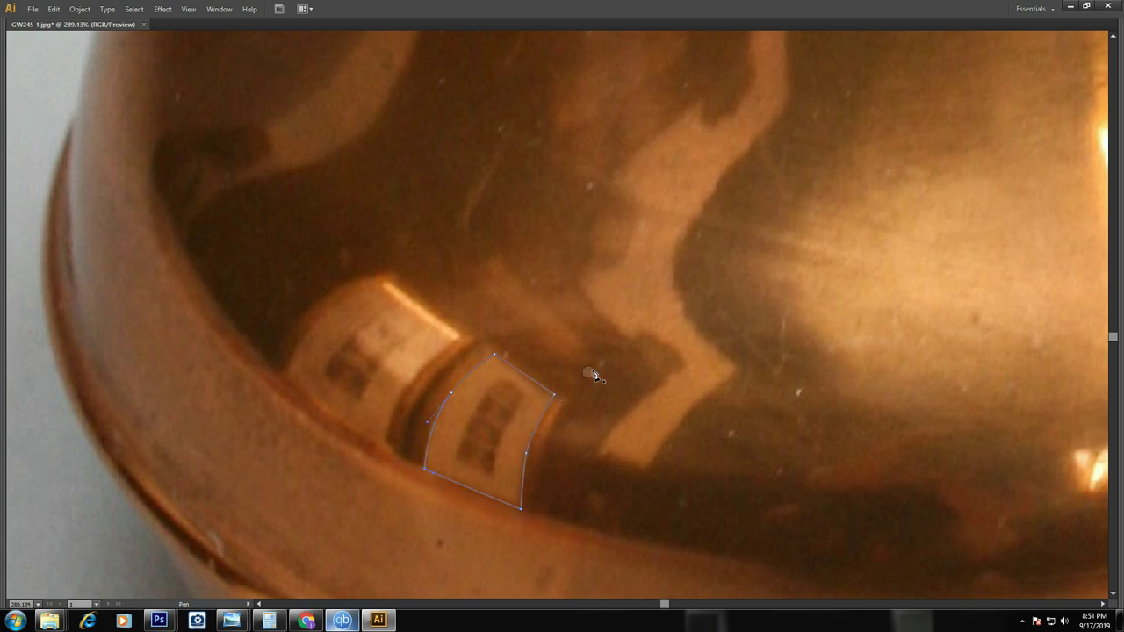
pyautogui.keyDown('ctrl'); pyautogui.click(673, 328); pyautogui.keyUp('ctrl')
# Trace the inner cut-out shape inside the D outline
pyautogui.click(490, 475)
pyautogui.click(453, 458)
pyautogui.moveTo(498, 383); pyautogui.dragTo(521, 400)
pyautogui.click(489, 475)
pyautogui.keyDown('ctrl'); pyautogui.click(594, 477); pyautogui.keyUp('ctrl')
# Subtract the inner shape with Pathfinder Minus Front and fill the frame brown from the photo
pyautogui.hotkey('ctrl', 'a')
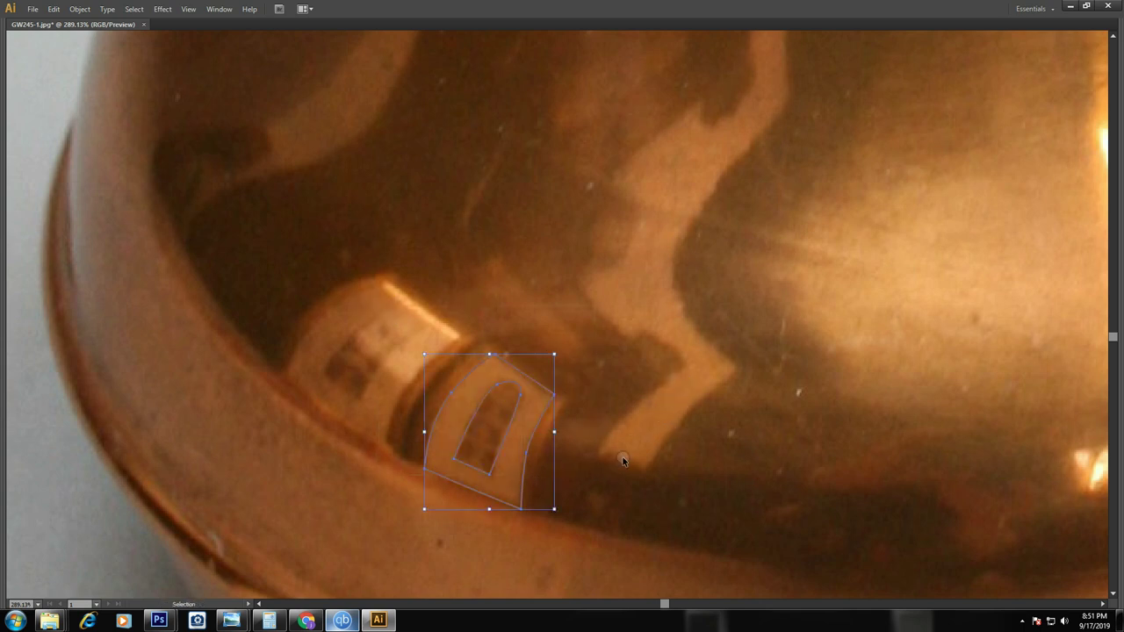
pyautogui.press('Tab')
pyautogui.click(75, 282)
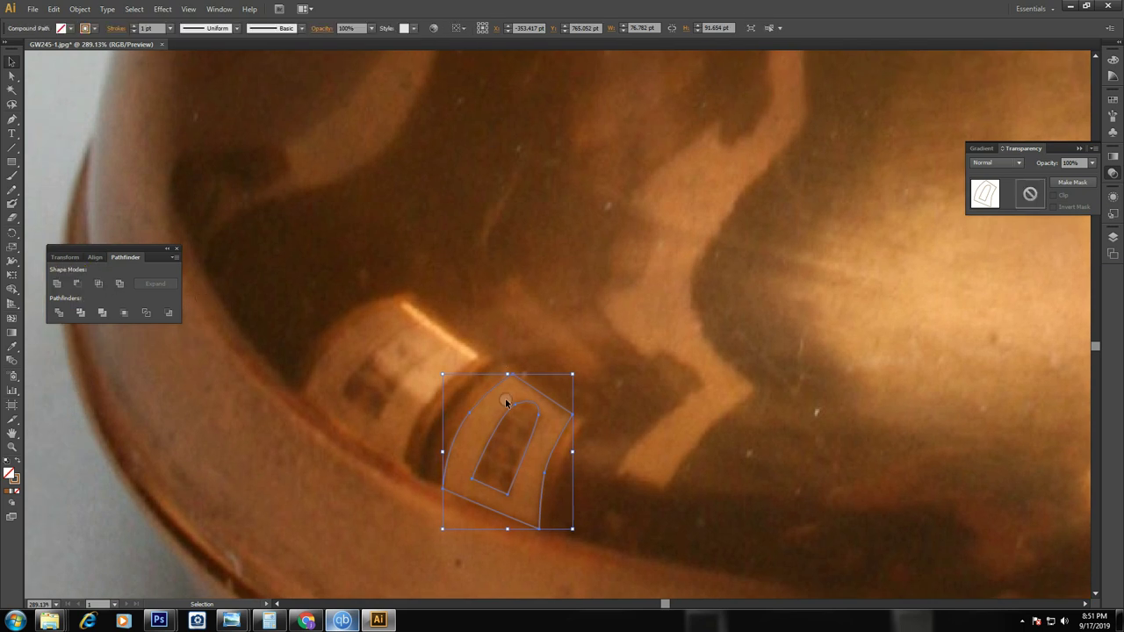
pyautogui.rightClick(505, 404)
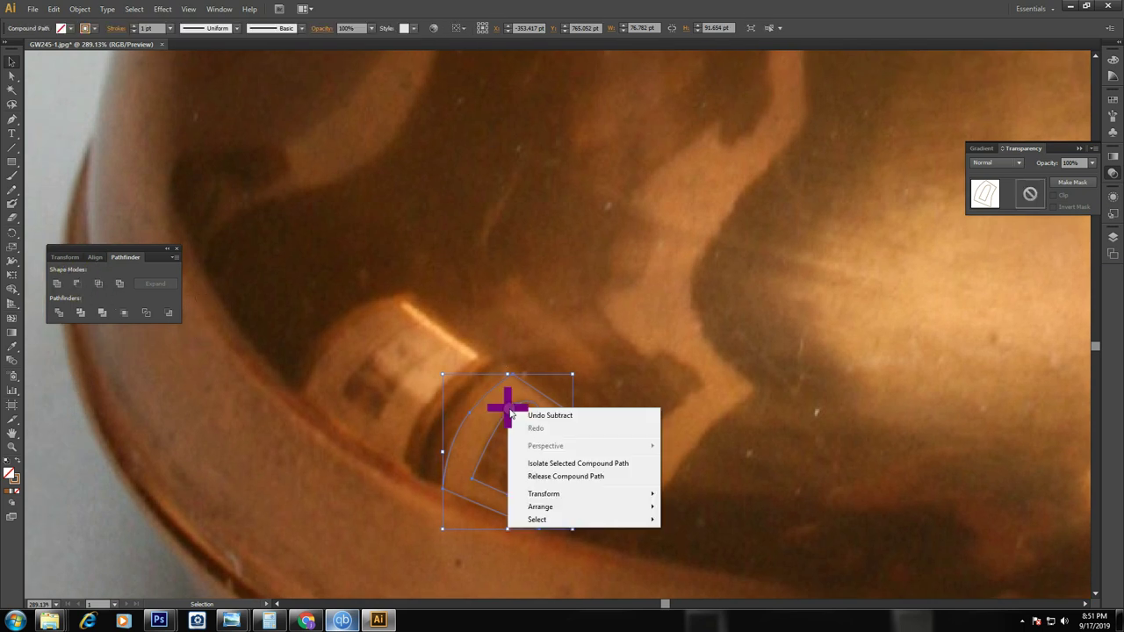
pyautogui.click(571, 477)
pyautogui.click(525, 422)
pyautogui.click(539, 411)
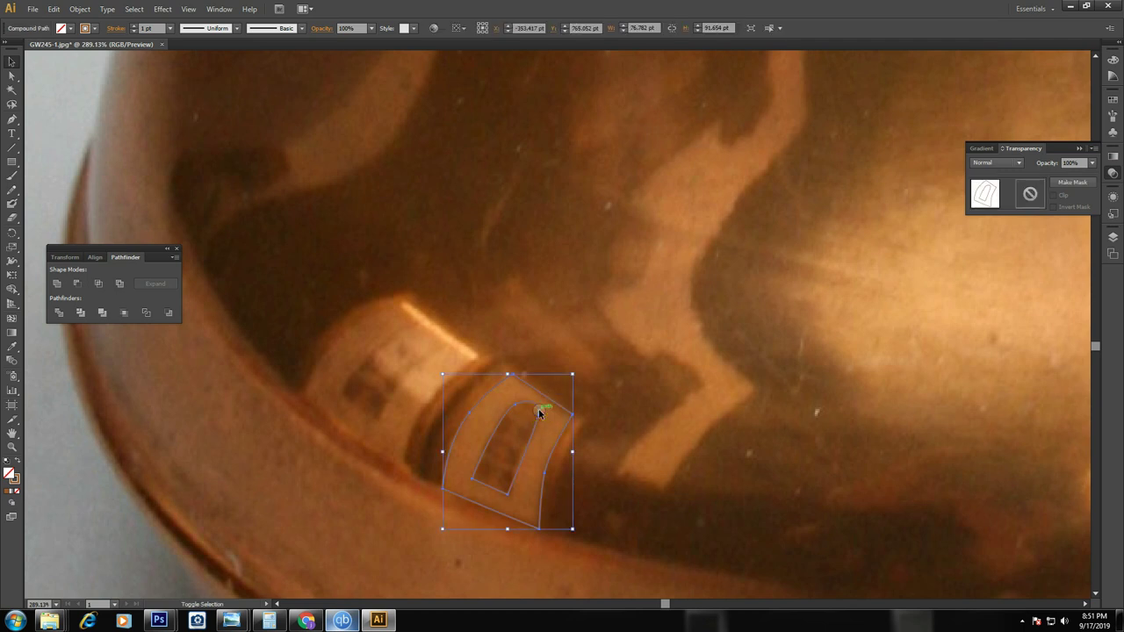
pyautogui.click(542, 422)
pyautogui.click(639, 393)
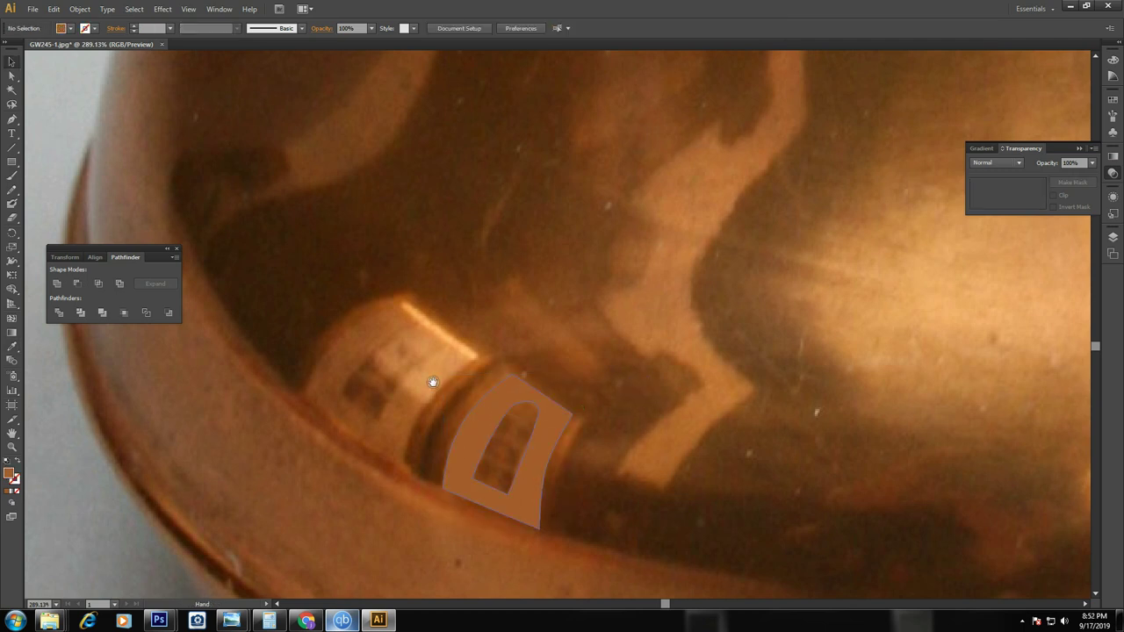
pyautogui.hscroll(-1, 431, 381)
# Trace a curved wedge outline over the reflection left of the frame
pyautogui.press('p')
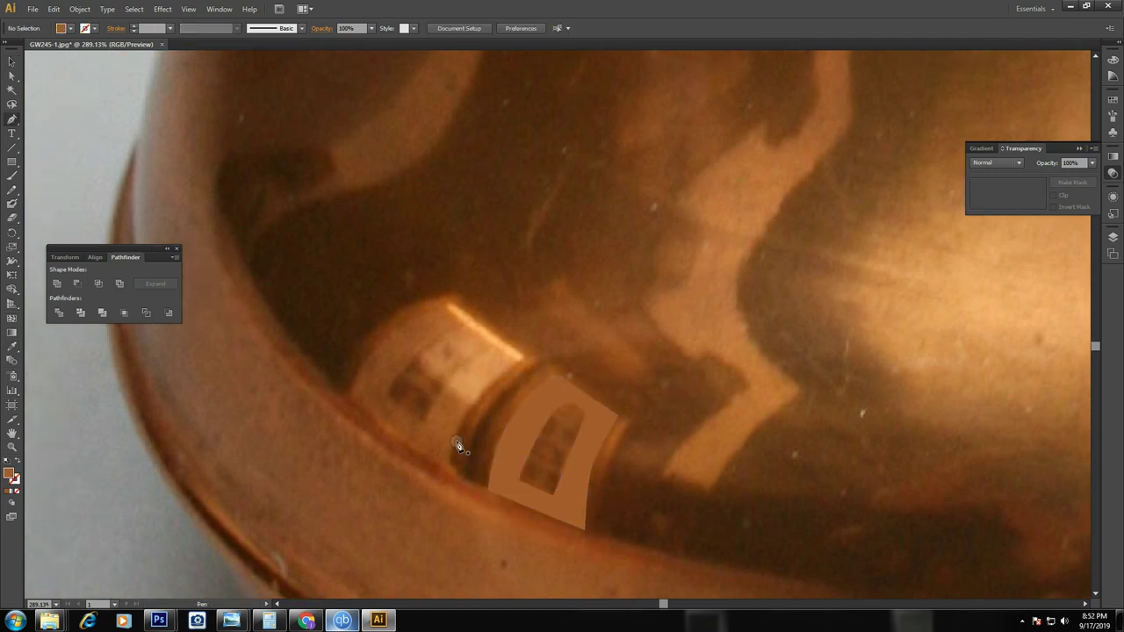
pyautogui.click(450, 475)
pyautogui.click(348, 389)
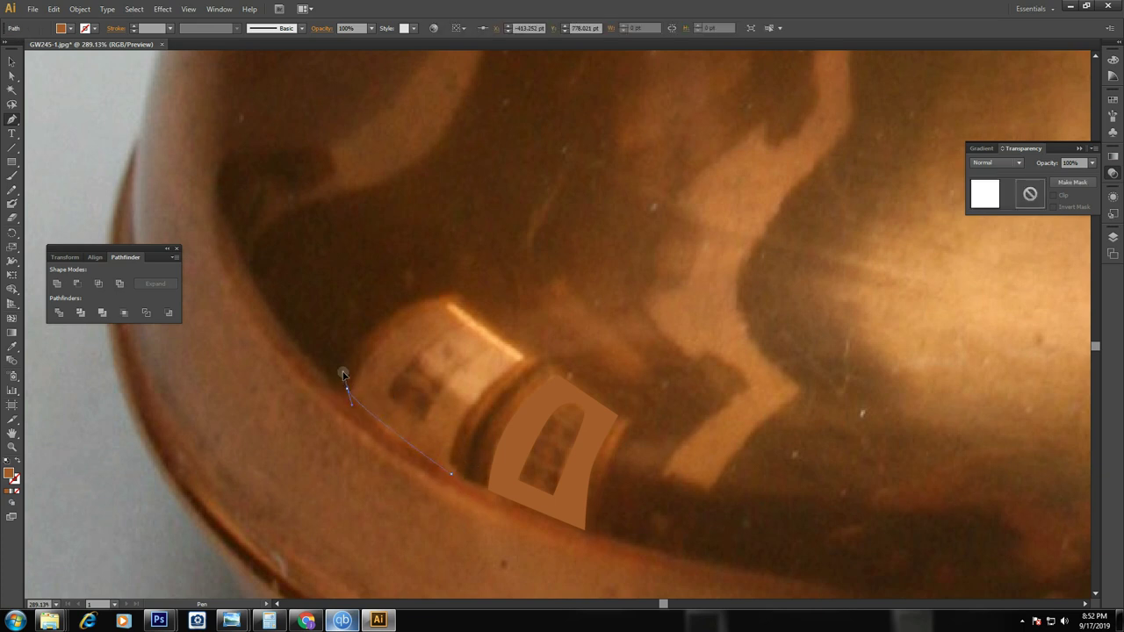
pyautogui.moveTo(367, 356); pyautogui.dragTo(367, 356)
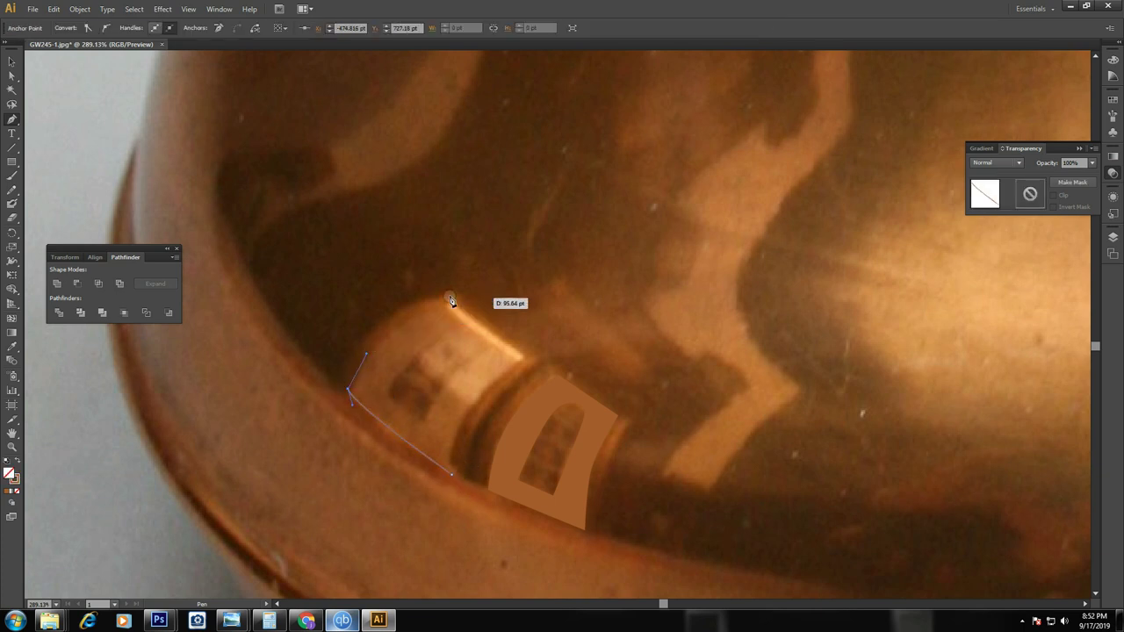
pyautogui.moveTo(455, 305); pyautogui.dragTo(492, 312)
pyautogui.moveTo(536, 364); pyautogui.dragTo(538, 367)
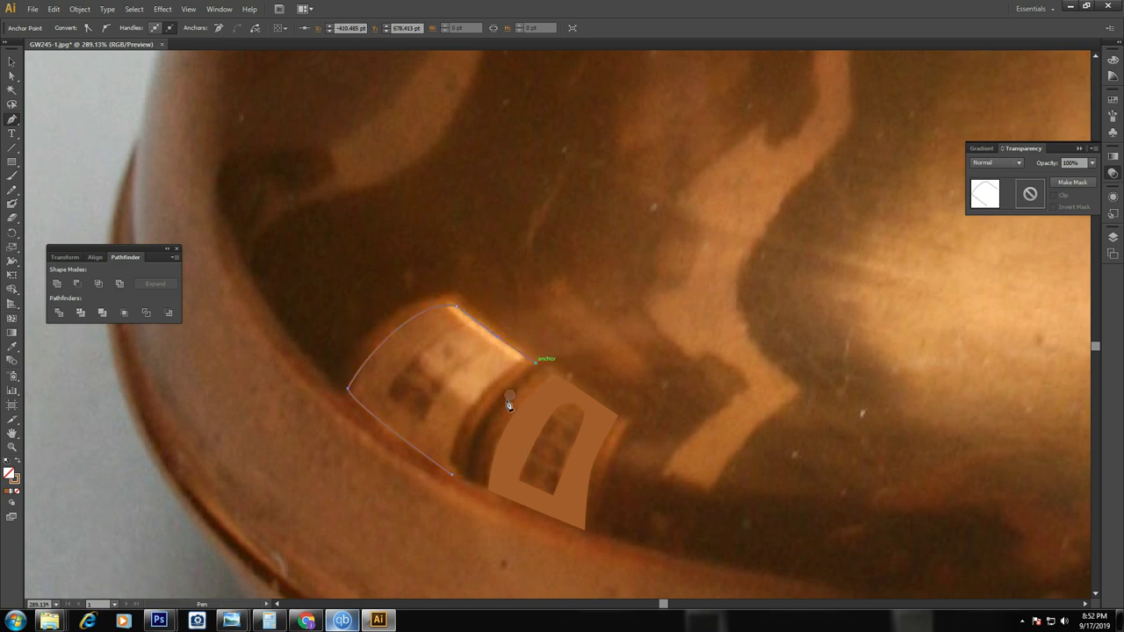
pyautogui.moveTo(429, 552); pyautogui.dragTo(429, 552)
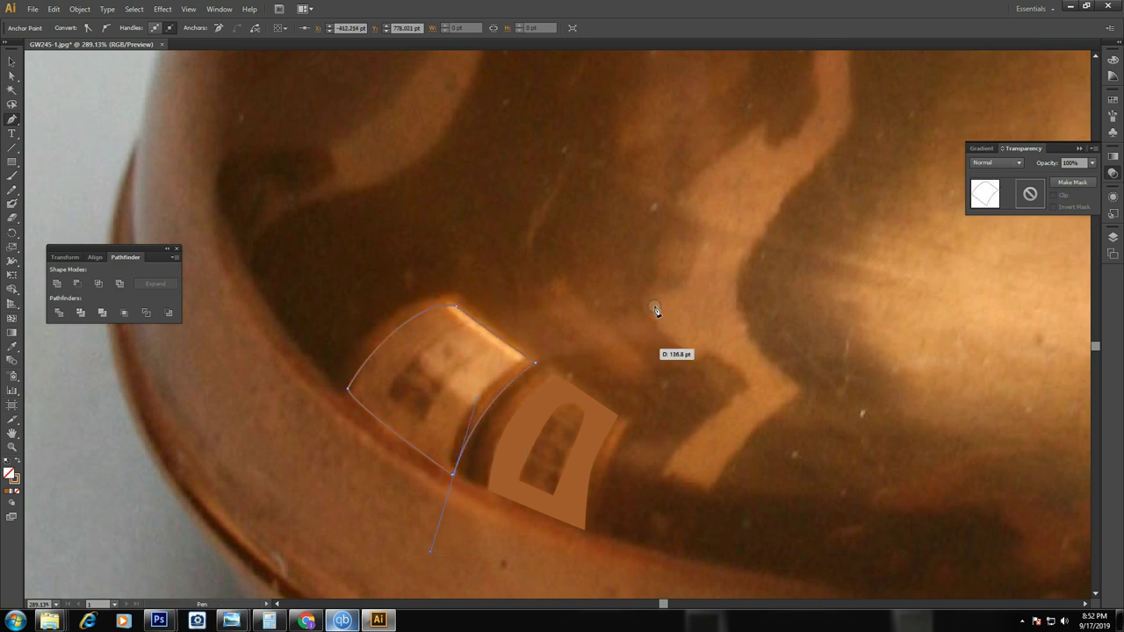
pyautogui.keyDown('ctrl'); pyautogui.click(654, 305); pyautogui.keyUp('ctrl')
pyautogui.click(454, 477)
pyautogui.press('v')
pyautogui.click(788, 287)
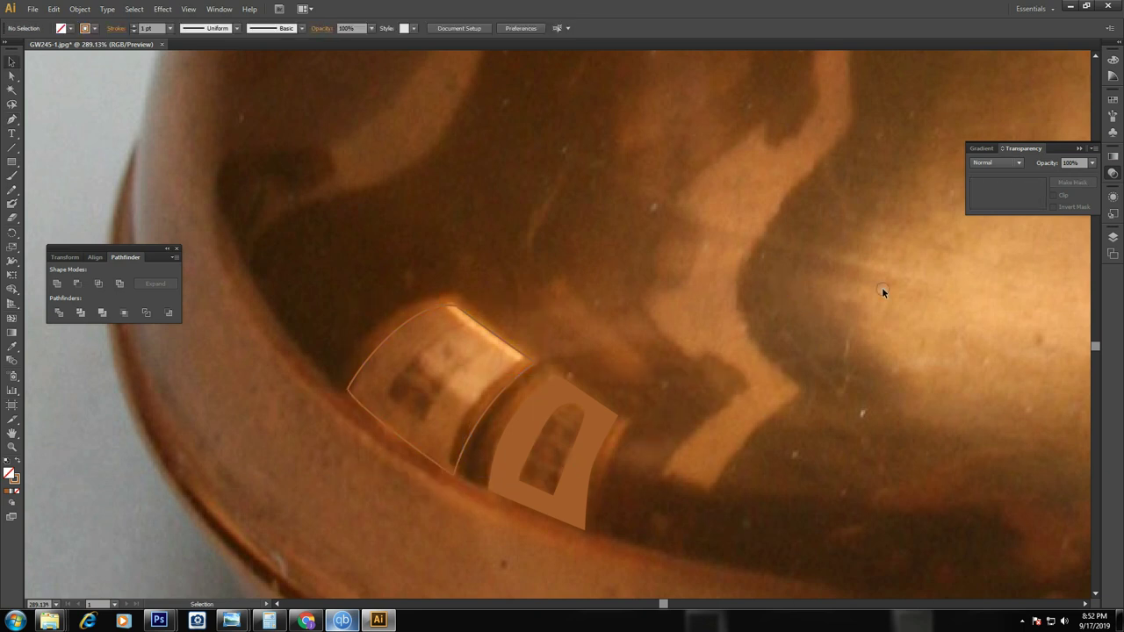
# Split the wedge along a curved dividing line with Pathfinder Divide and ungroup the pieces
pyautogui.press('p')
pyautogui.click(441, 489)
pyautogui.moveTo(543, 346); pyautogui.dragTo(665, 279)
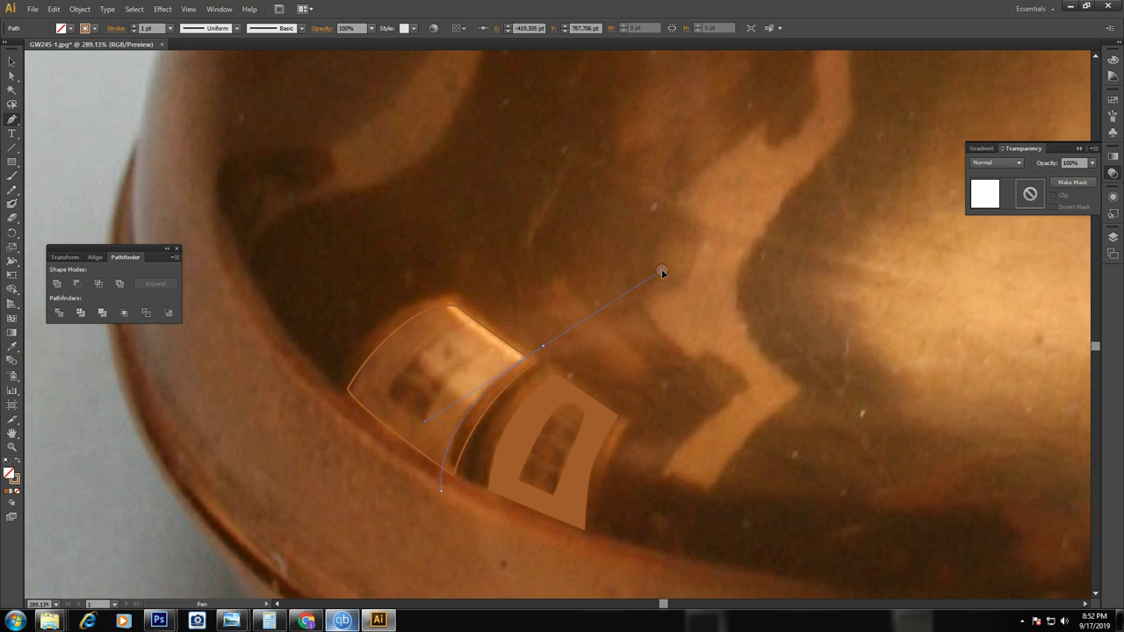
pyautogui.hotkey('ctrl', 'z')
pyautogui.hotkey('ctrl', 'z')
pyautogui.press('v')
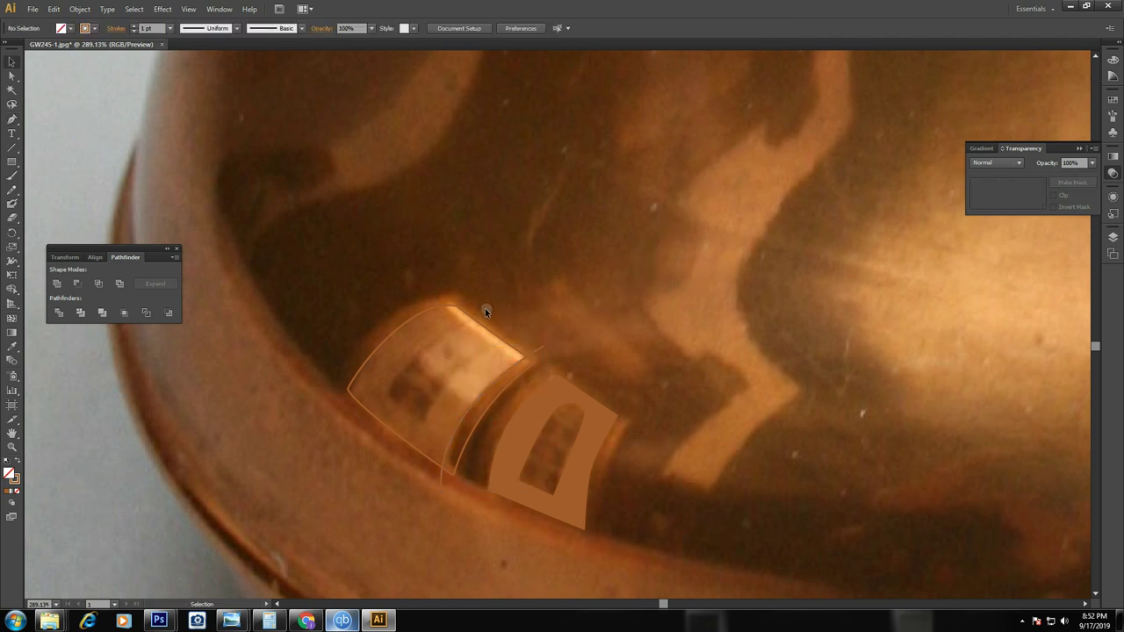
pyautogui.click(530, 386)
pyautogui.click(59, 312)
pyautogui.rightClick(583, 306)
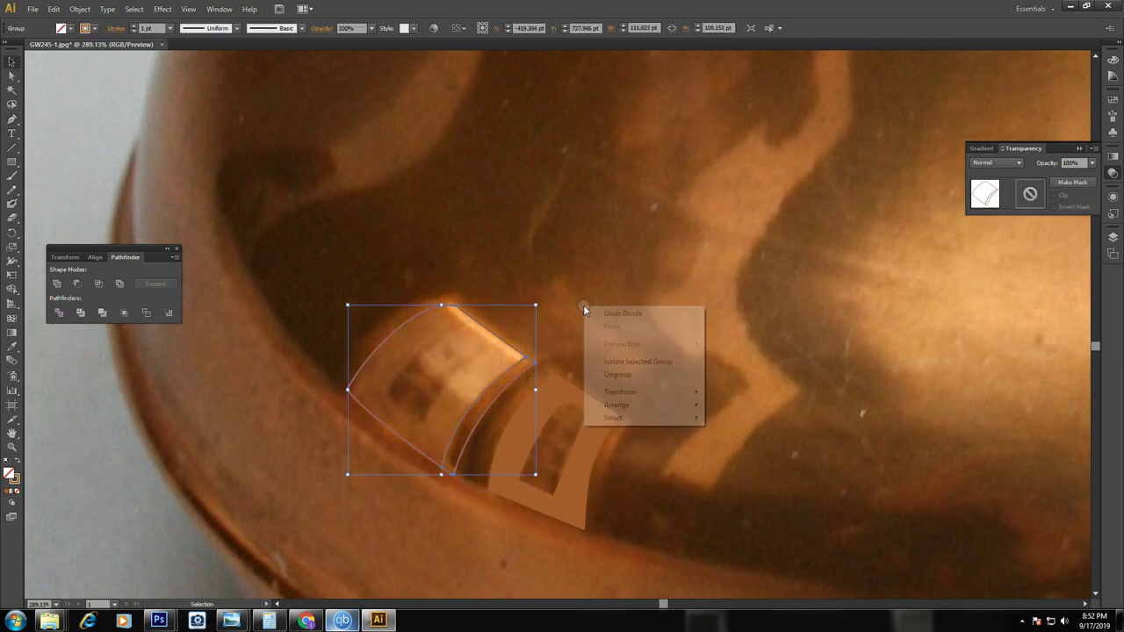
pyautogui.click(710, 324)
# Fill the narrow right sliver with brown sampled from the photo
pyautogui.click(518, 377)
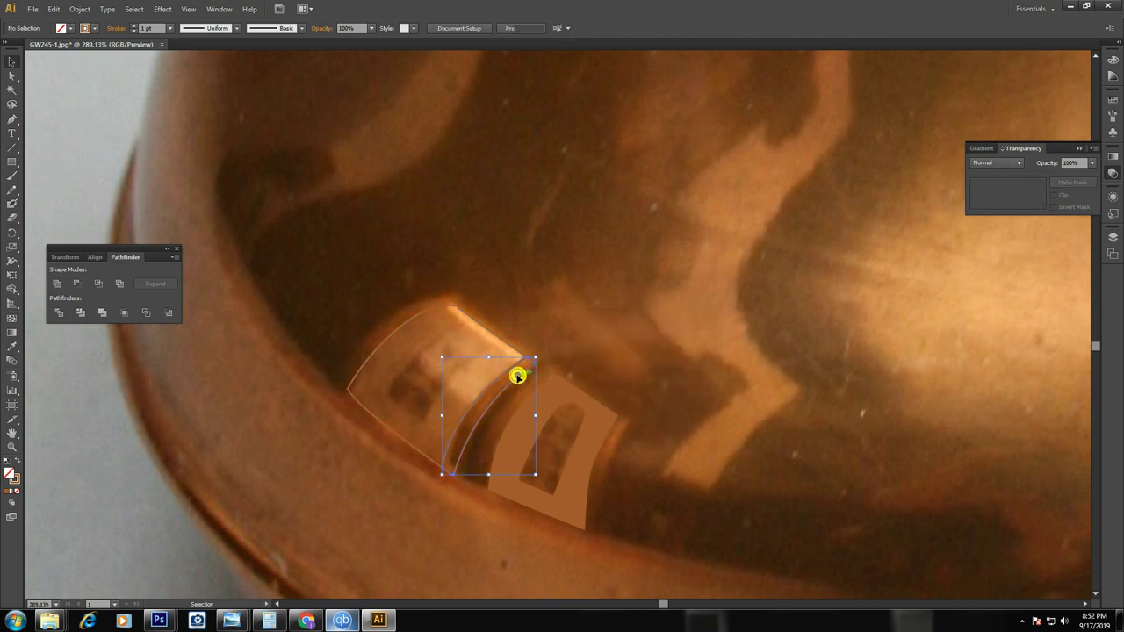
pyautogui.press('i')
pyautogui.click(489, 396)
pyautogui.press('v')
pyautogui.click(688, 294)
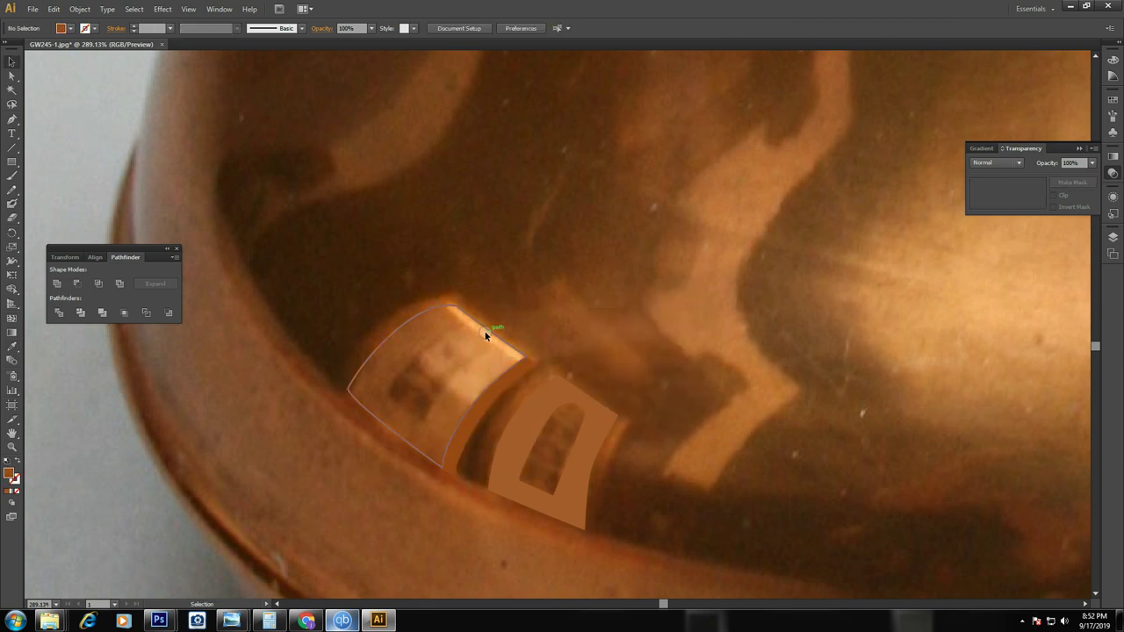
pyautogui.click(489, 334)
# Fill the larger left piece brown and add a lighter-brown mesh point near its right edge
pyautogui.press('i')
pyautogui.click(409, 414)
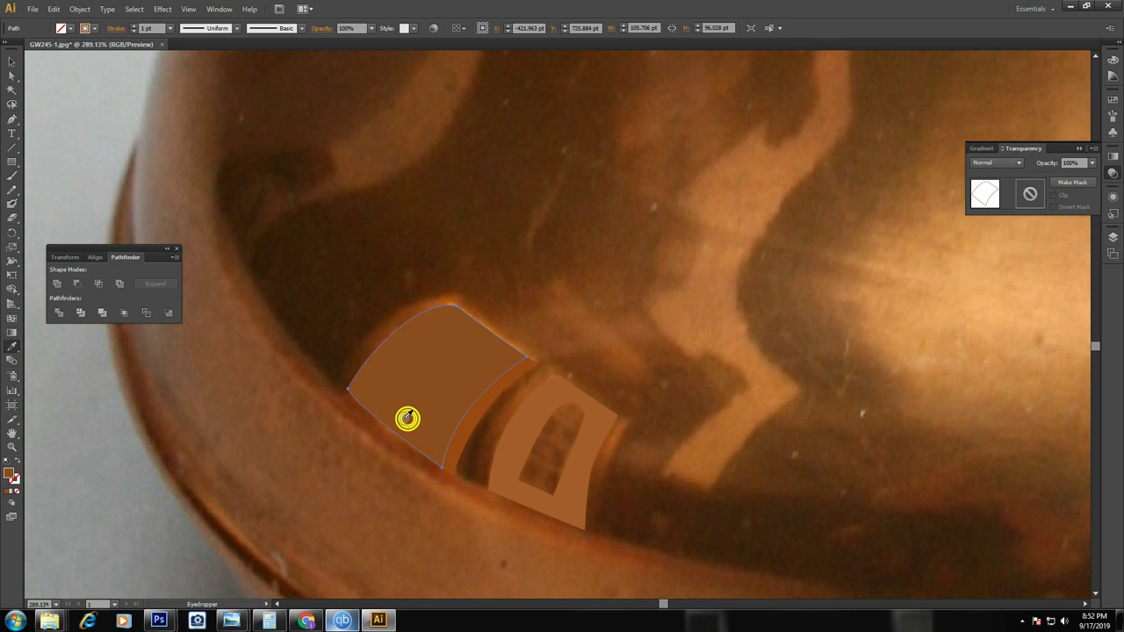
pyautogui.press('u')
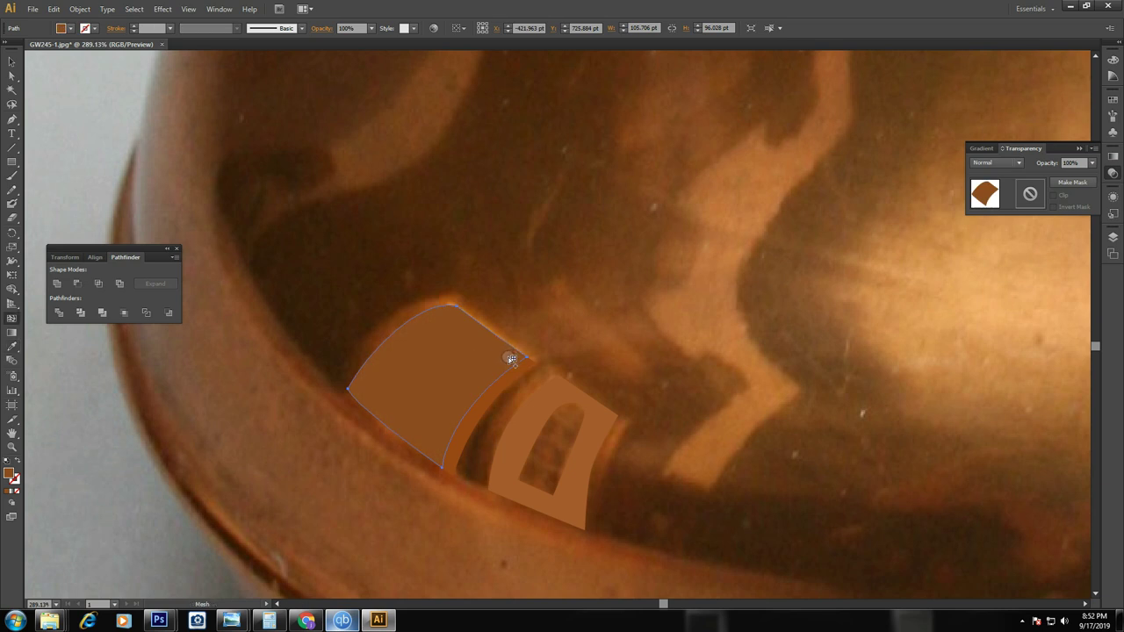
pyautogui.click(511, 359)
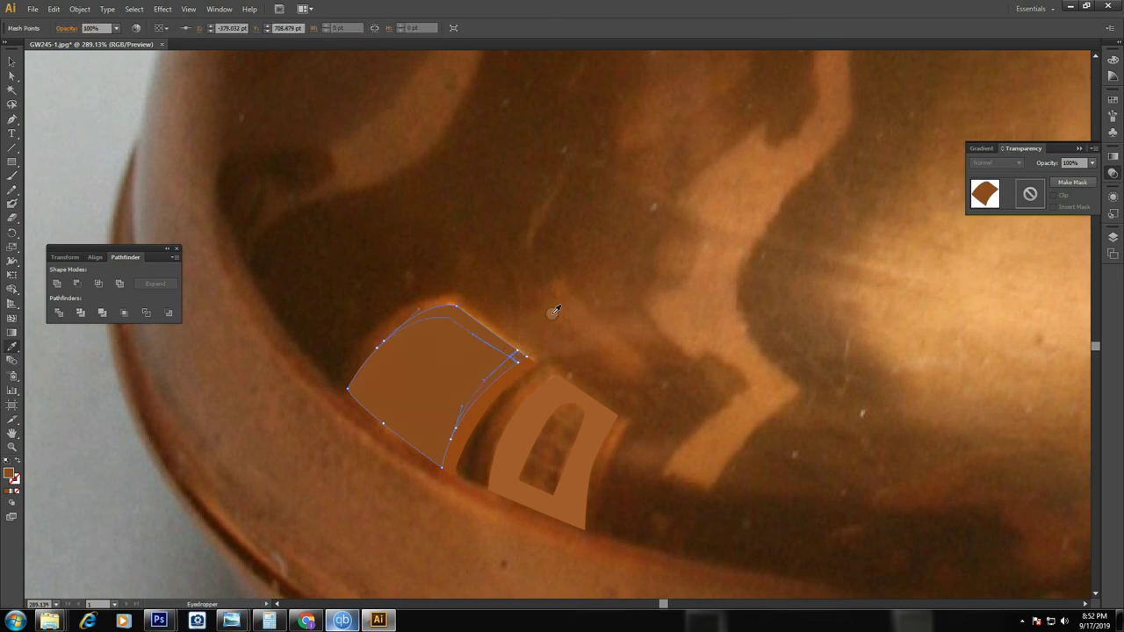
pyautogui.click(716, 290)
pyautogui.press('v')
pyautogui.hotkey('ctrl', 'z')
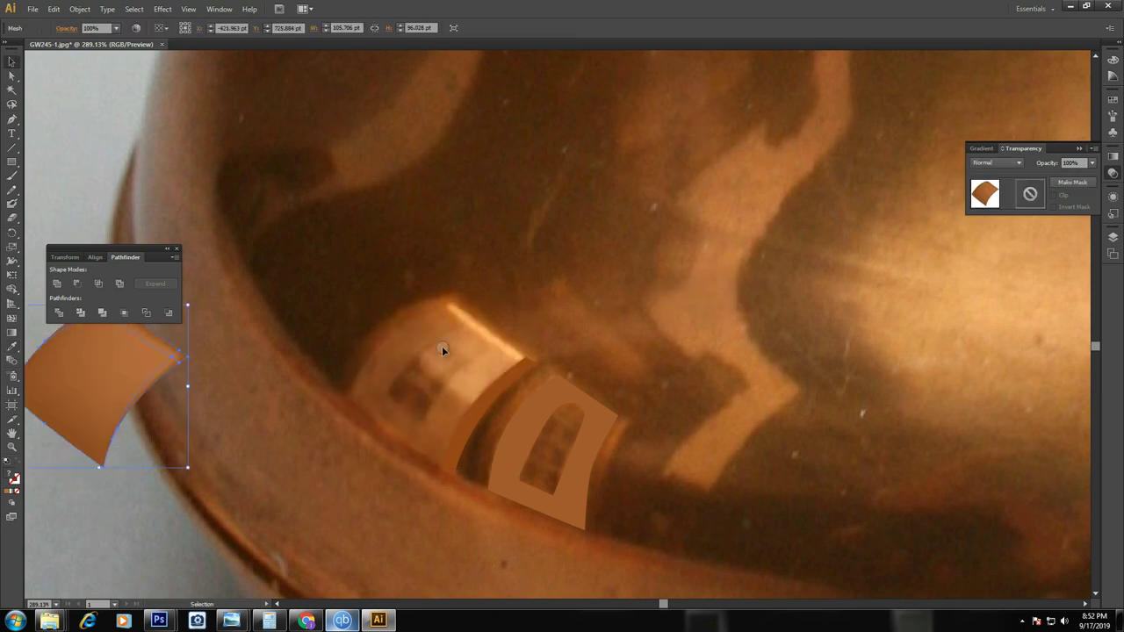
pyautogui.press('Tab')
# Add a second mesh point near the right corner with a newly sampled colour
pyautogui.press('u')
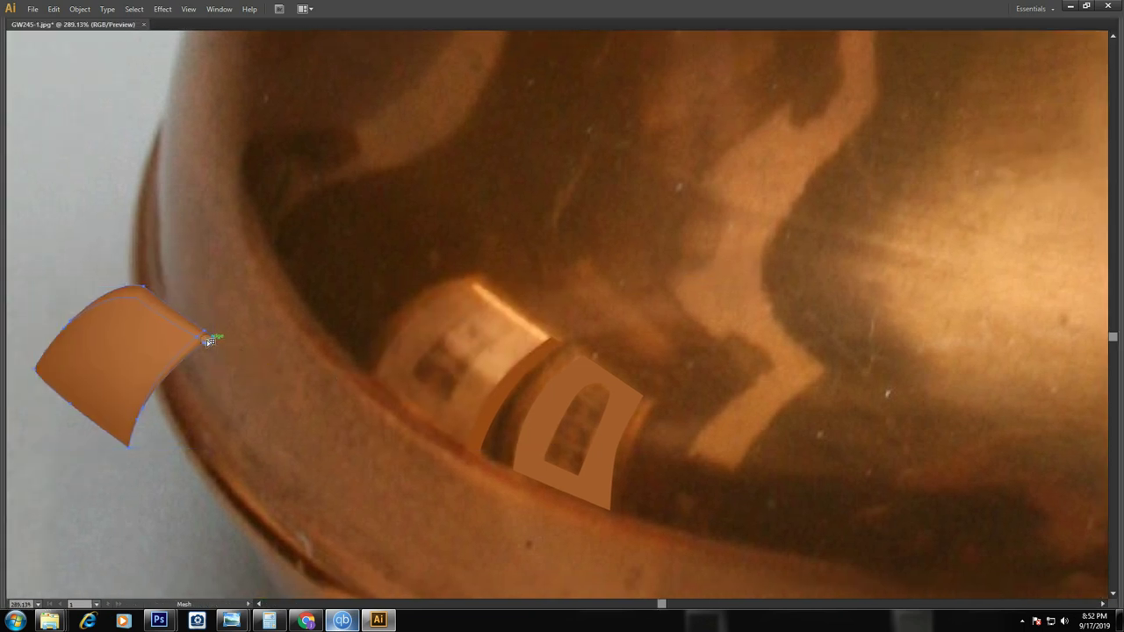
pyautogui.click(202, 335)
pyautogui.click(513, 315)
pyautogui.press('v')
pyautogui.click(381, 210)
pyautogui.hotkey('ctrl', '-')
pyautogui.hotkey('ctrl', '-')
# Add a lighter copper mesh point inside the curved orange shape
pyautogui.click(564, 364)
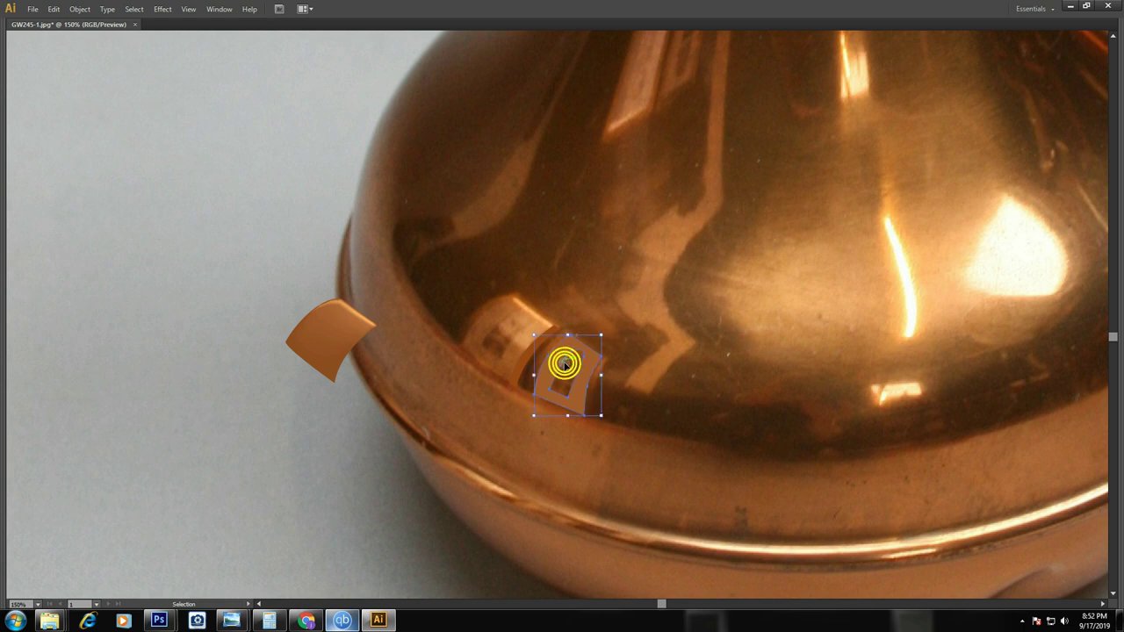
pyautogui.moveTo(565, 369); pyautogui.dragTo(392, 375)
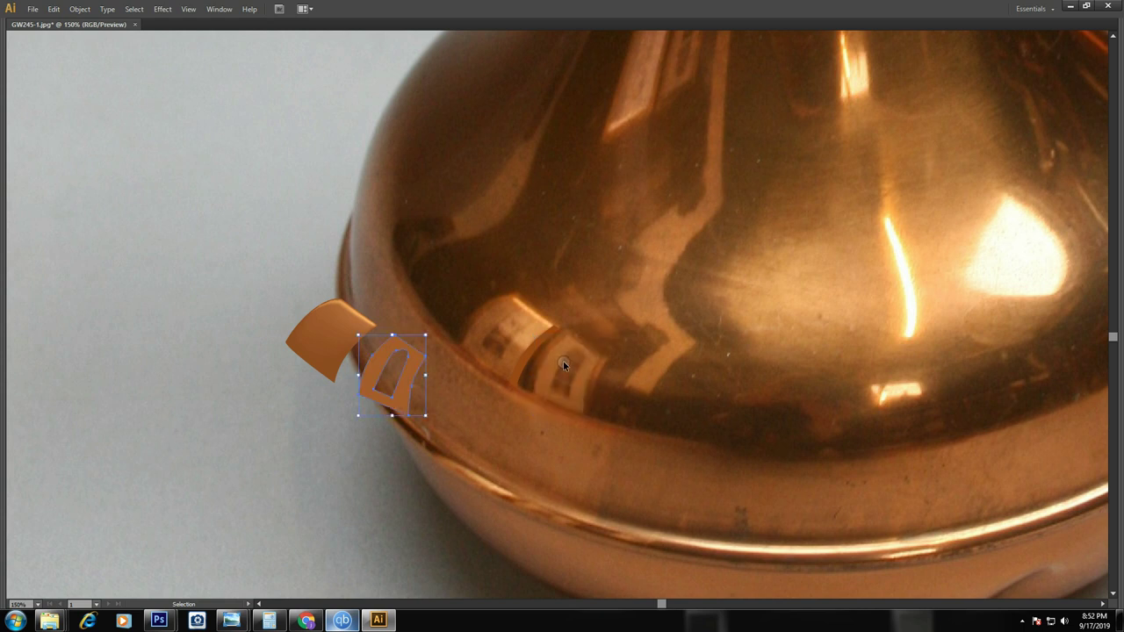
pyautogui.hotkey('ctrl', 'z')
pyautogui.click(344, 323)
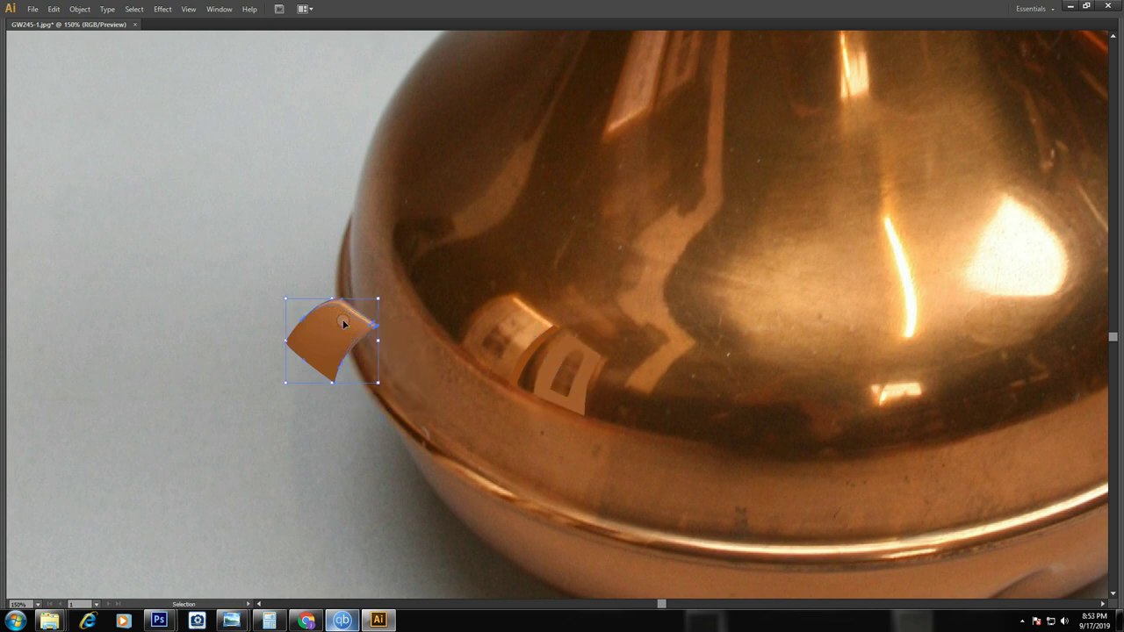
pyautogui.click(348, 340)
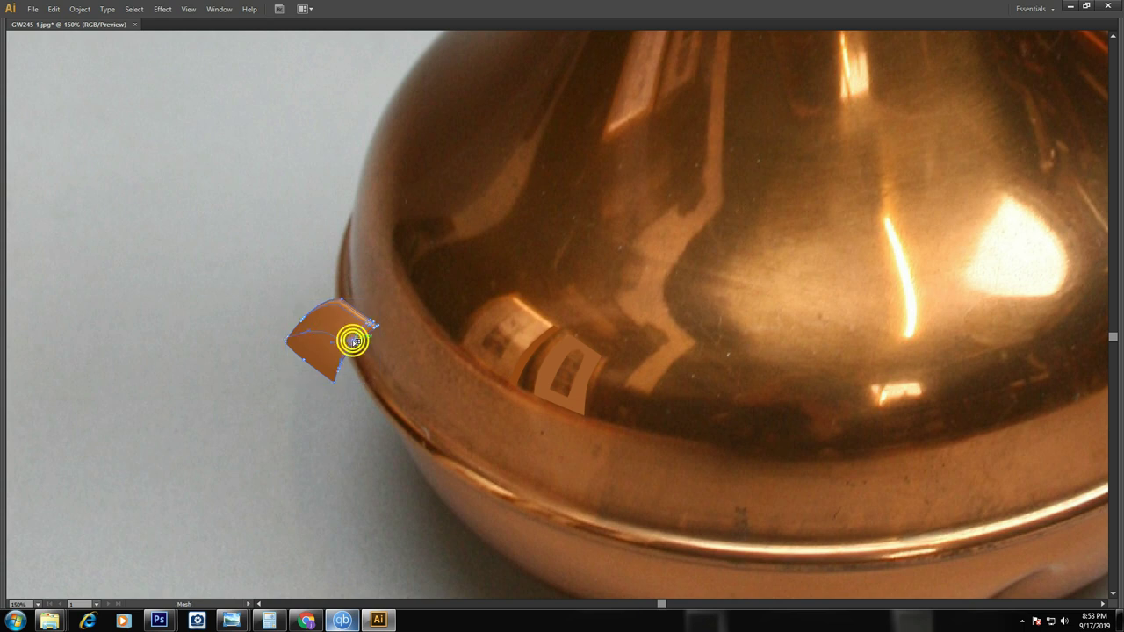
pyautogui.click(531, 334)
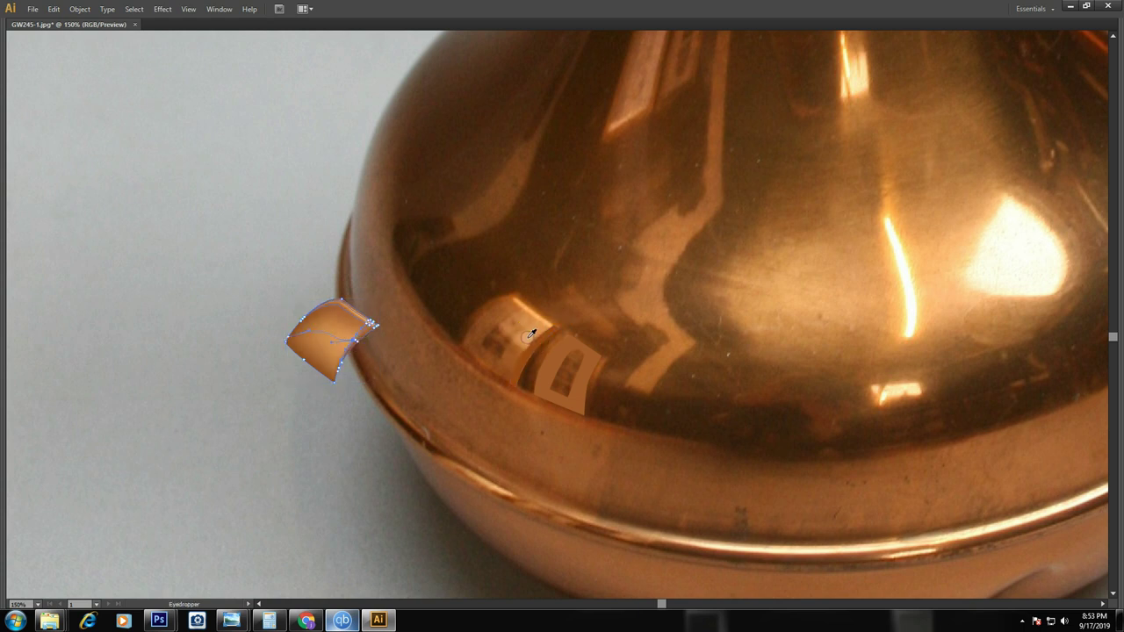
# Add another mesh line and shade the lower part with darker copper
pyautogui.moveTo(201, 241); pyautogui.dragTo(448, 421)
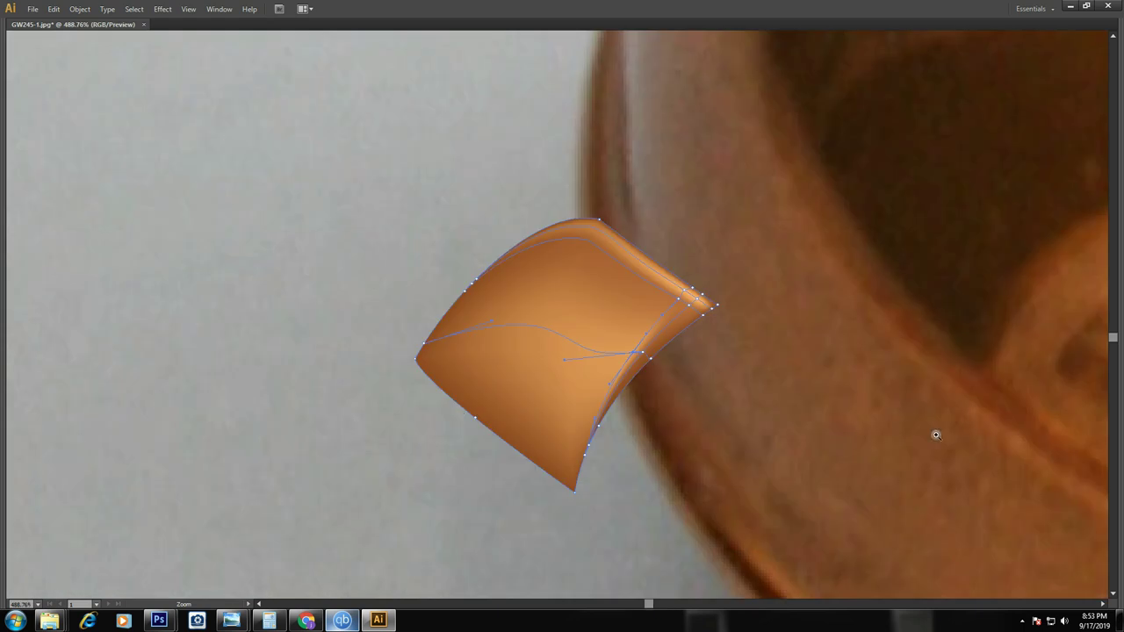
pyautogui.moveTo(934, 431); pyautogui.dragTo(700, 414)
pyautogui.click(420, 345)
pyautogui.press('u')
pyautogui.click(439, 354)
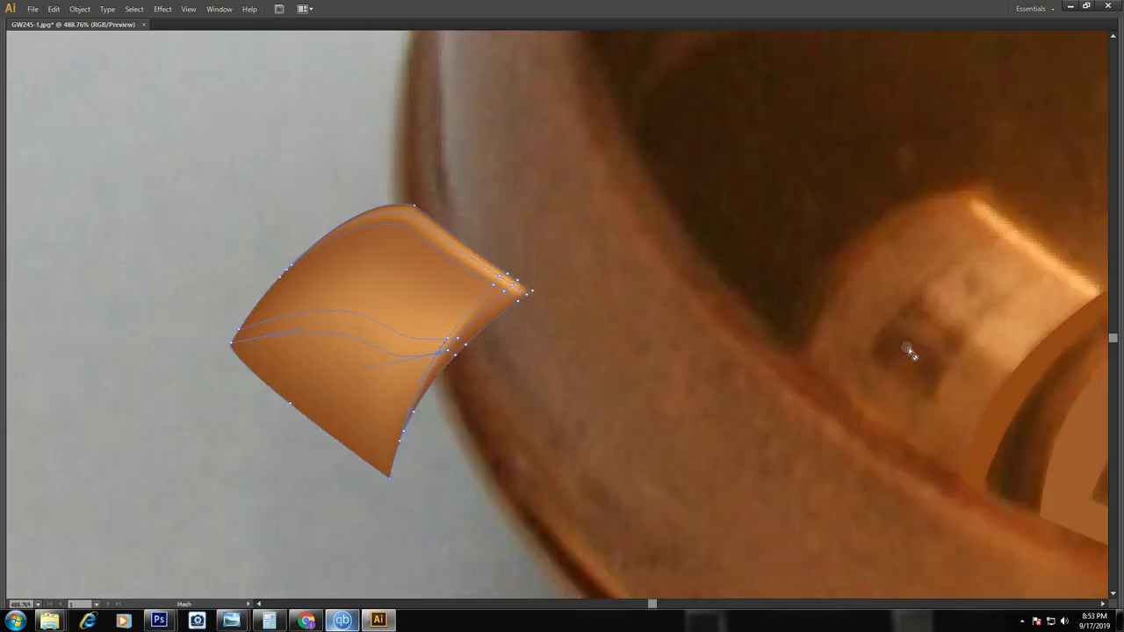
pyautogui.click(964, 412)
pyautogui.hotkey('ctrl', 'z')
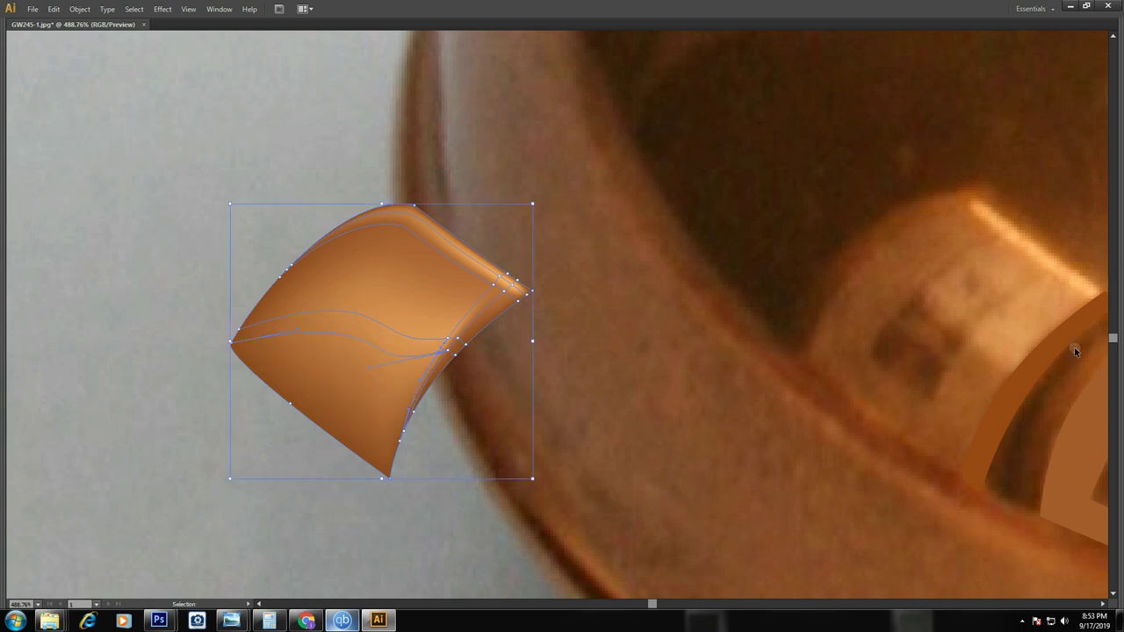
pyautogui.click(988, 373)
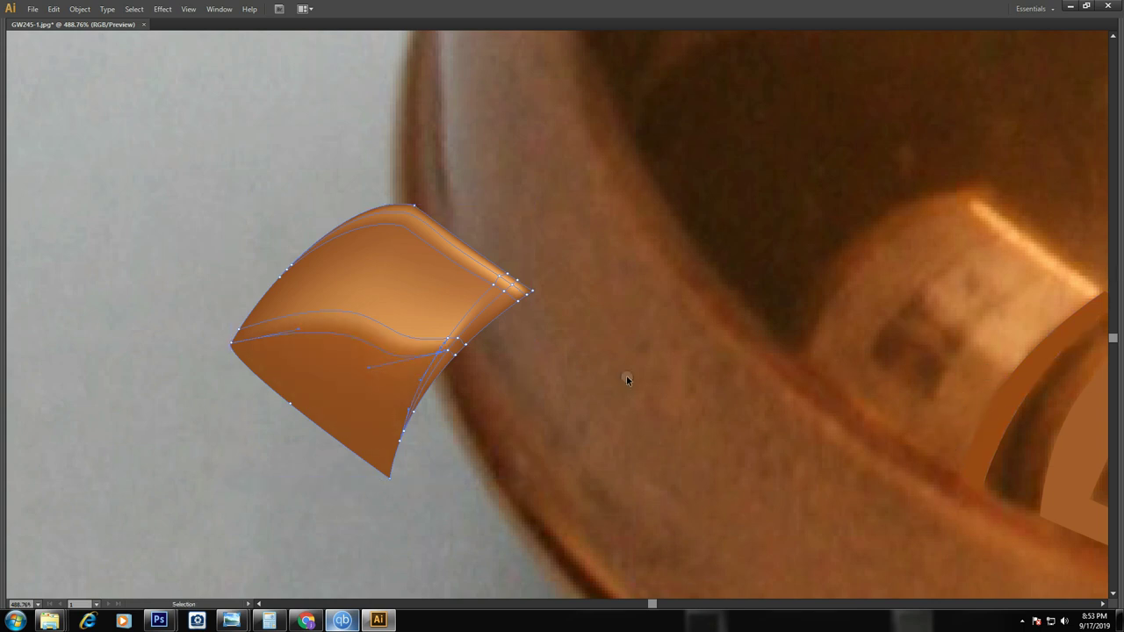
pyautogui.hotkey('ctrl', '-')
pyautogui.hotkey('ctrl', '-')
pyautogui.hotkey('ctrl', '-')
# Nudge the reflection pieces over onto the vector pitcher's body
pyautogui.click(515, 300)
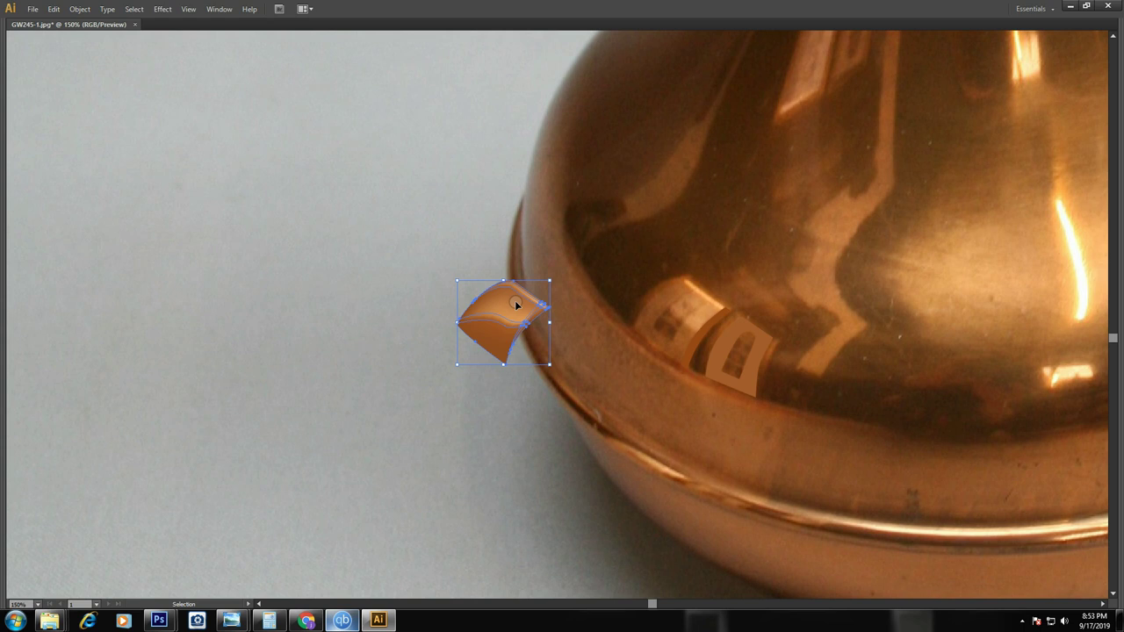
pyautogui.press('Right')
pyautogui.press('Left')
pyautogui.press('Left')
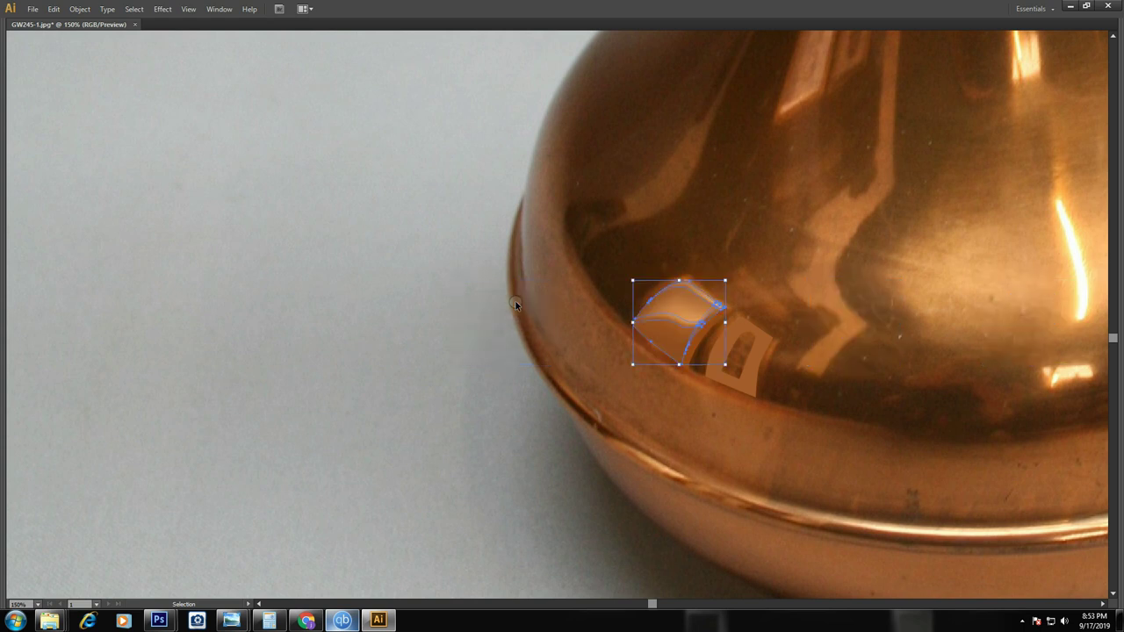
pyautogui.keyDown('ctrl'); pyautogui.keyDown('alt'); pyautogui.click(835, 178); pyautogui.keyUp('alt'); pyautogui.keyUp('ctrl')
pyautogui.keyDown('ctrl'); pyautogui.keyDown('alt'); pyautogui.click(582, 269); pyautogui.keyUp('alt'); pyautogui.keyUp('ctrl')
pyautogui.keyDown('ctrl'); pyautogui.click(785, 311); pyautogui.keyUp('ctrl')
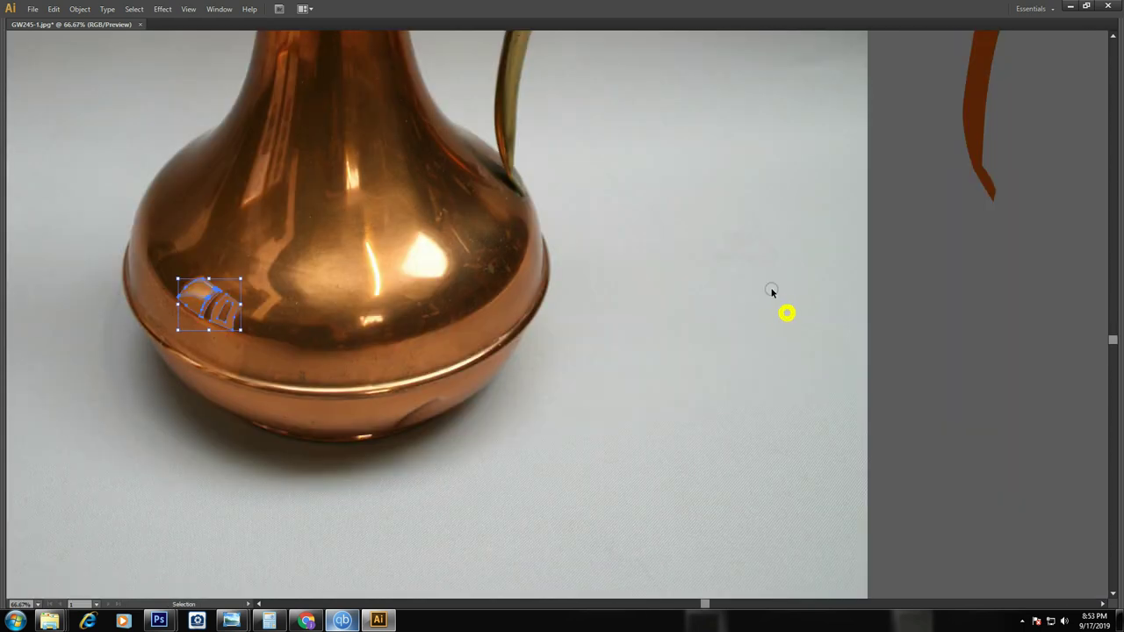
pyautogui.hotkey('ctrl', '-')
pyautogui.hotkey('ctrl', '-')
pyautogui.hotkey('ctrl', '-')
pyautogui.press('Right')
pyautogui.press('Right')
pyautogui.press('Right')
pyautogui.press('Right')
pyautogui.press('Right')
pyautogui.press('Right')
pyautogui.press('Right')
pyautogui.press('Right')
pyautogui.press('Right')
pyautogui.press('Right')
pyautogui.press('Right')
pyautogui.press('Right')
pyautogui.press('Right')
pyautogui.press('Right')
pyautogui.press('Right')
pyautogui.click(796, 455)
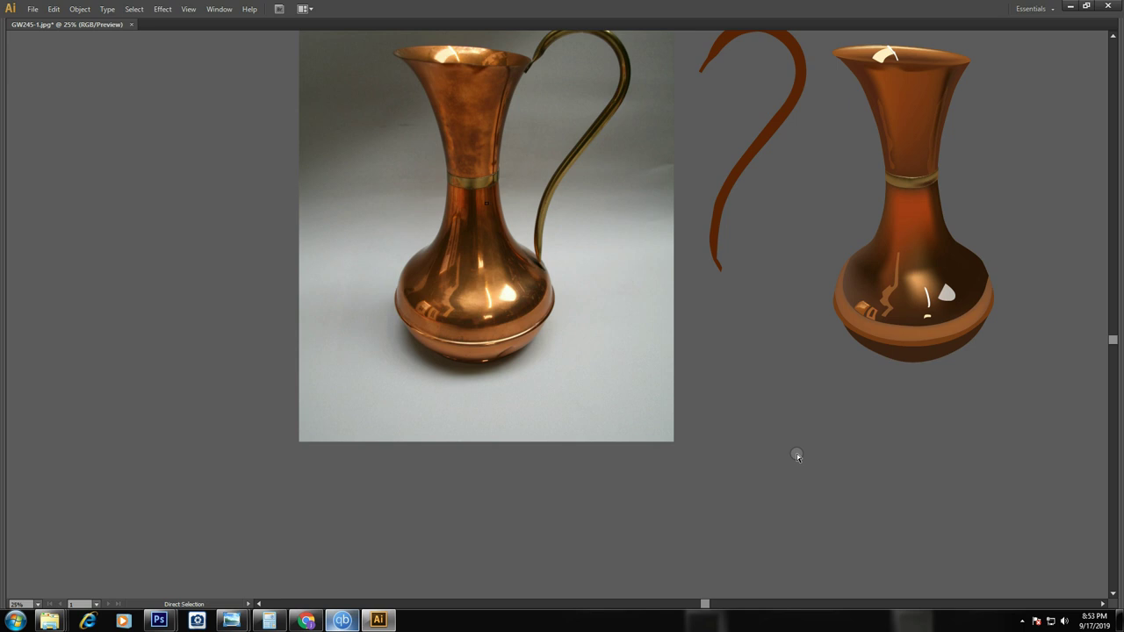
# Zoom to the photo pitcher's neck and trace the first slanted reflection strip
pyautogui.hotkey('ctrl', '-')
pyautogui.moveTo(998, 371); pyautogui.dragTo(1011, 372)
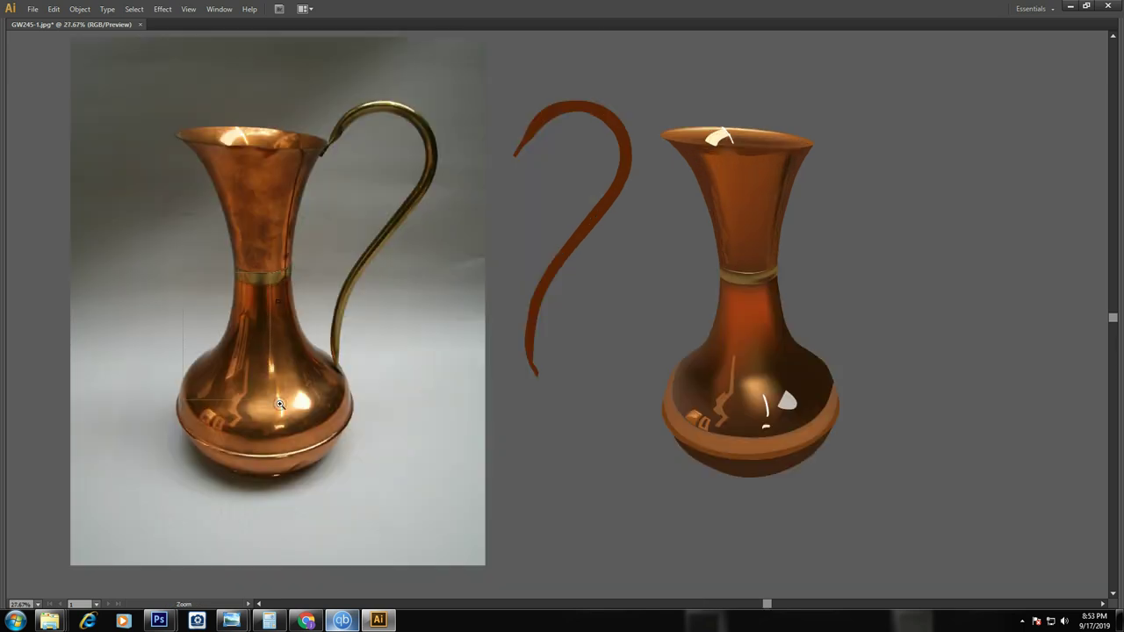
pyautogui.click(234, 267)
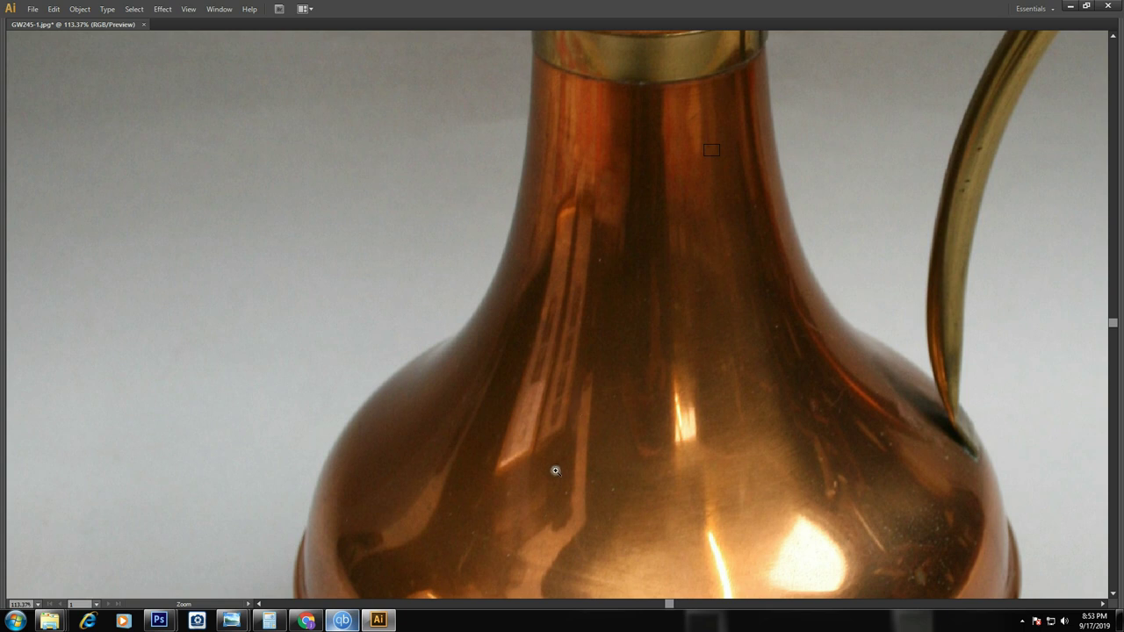
pyautogui.press('p')
pyautogui.hotkey('ctrl', '+')
pyautogui.click(474, 528)
pyautogui.click(526, 493)
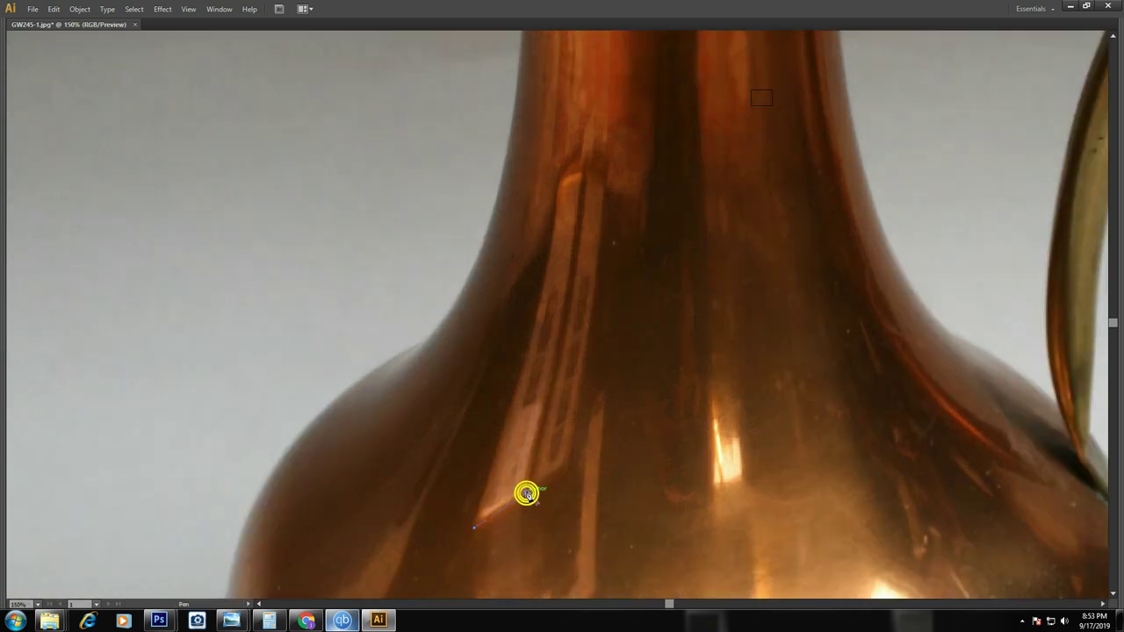
pyautogui.moveTo(572, 235)
pyautogui.mouseDown()
pyautogui.moveTo(579, 201)
pyautogui.moveTo(556, 193)
pyautogui.mouseUp()
pyautogui.click(579, 172)
pyautogui.moveTo(526, 361); pyautogui.dragTo(527, 372)
pyautogui.moveTo(507, 424); pyautogui.dragTo(510, 427)
pyautogui.click(486, 488)
pyautogui.moveTo(473, 528)
pyautogui.mouseDown()
pyautogui.moveTo(468, 560)
pyautogui.moveTo(480, 527)
pyautogui.mouseUp()
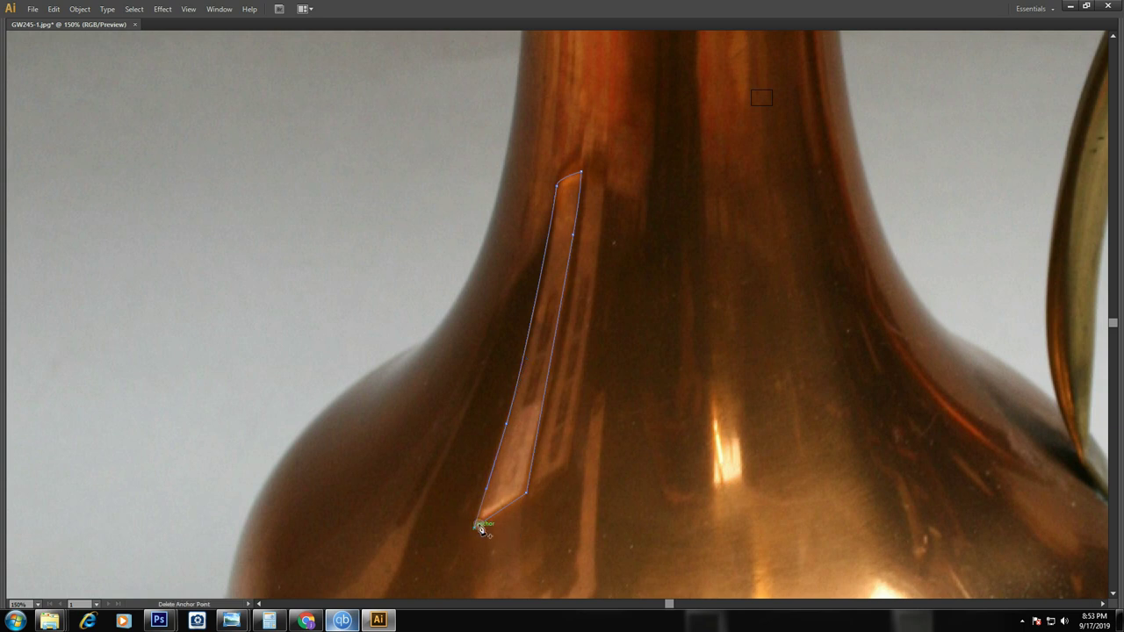
pyautogui.keyDown('ctrl'); pyautogui.click(699, 430); pyautogui.keyUp('ctrl')
# Trace a second slanted strip beside the first
pyautogui.click(567, 469)
pyautogui.click(602, 202)
pyautogui.click(591, 173)
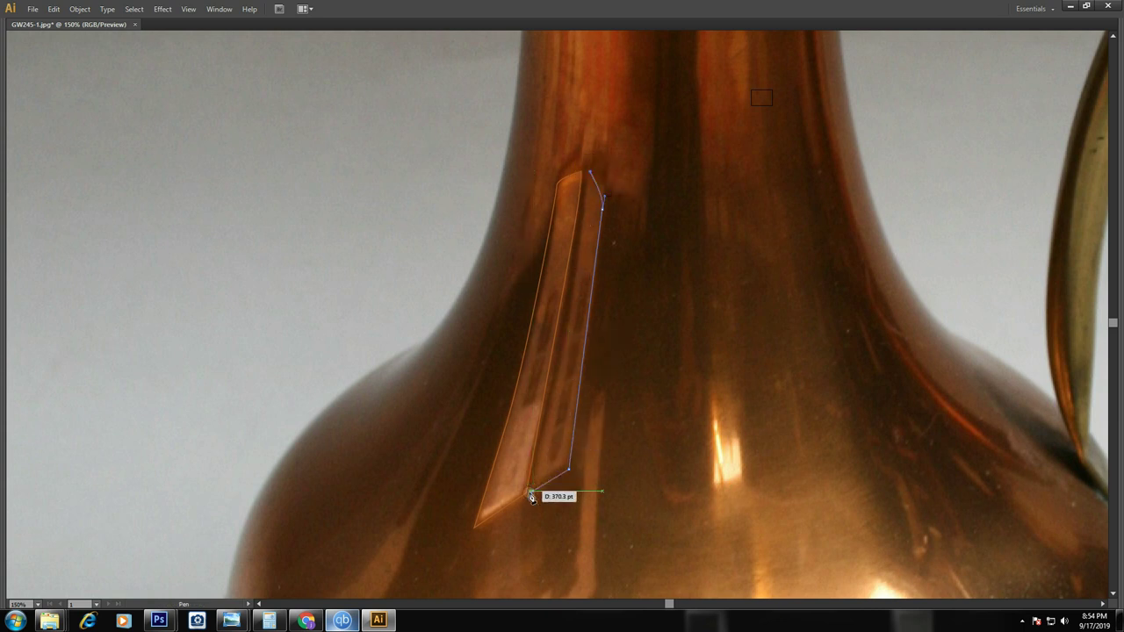
pyautogui.click(532, 491)
pyautogui.keyDown('ctrl'); pyautogui.click(672, 329); pyautogui.keyUp('ctrl')
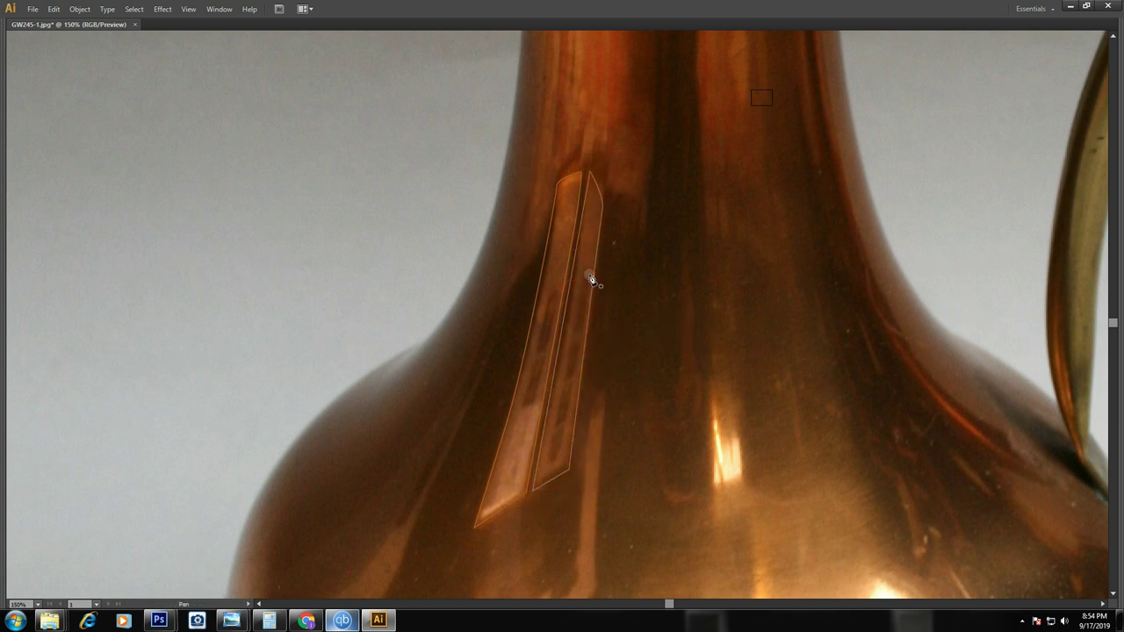
pyautogui.scroll(2, 657, 182)
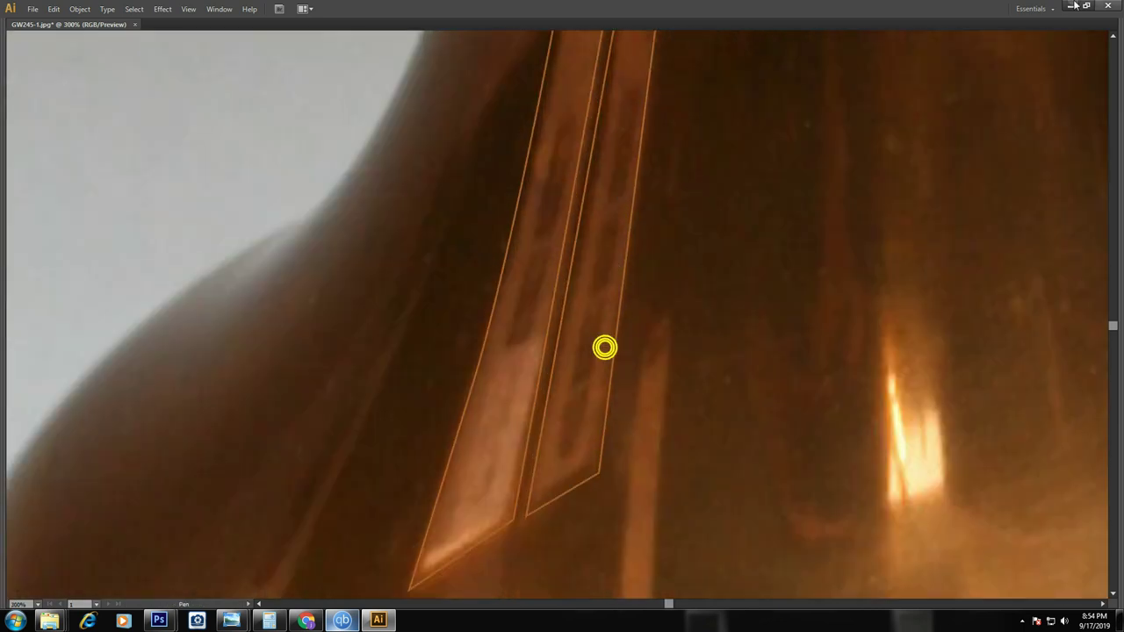
# Draw two small window-pane outlines inside the right strip
pyautogui.click(606, 205)
pyautogui.click(643, 84)
pyautogui.click(606, 206)
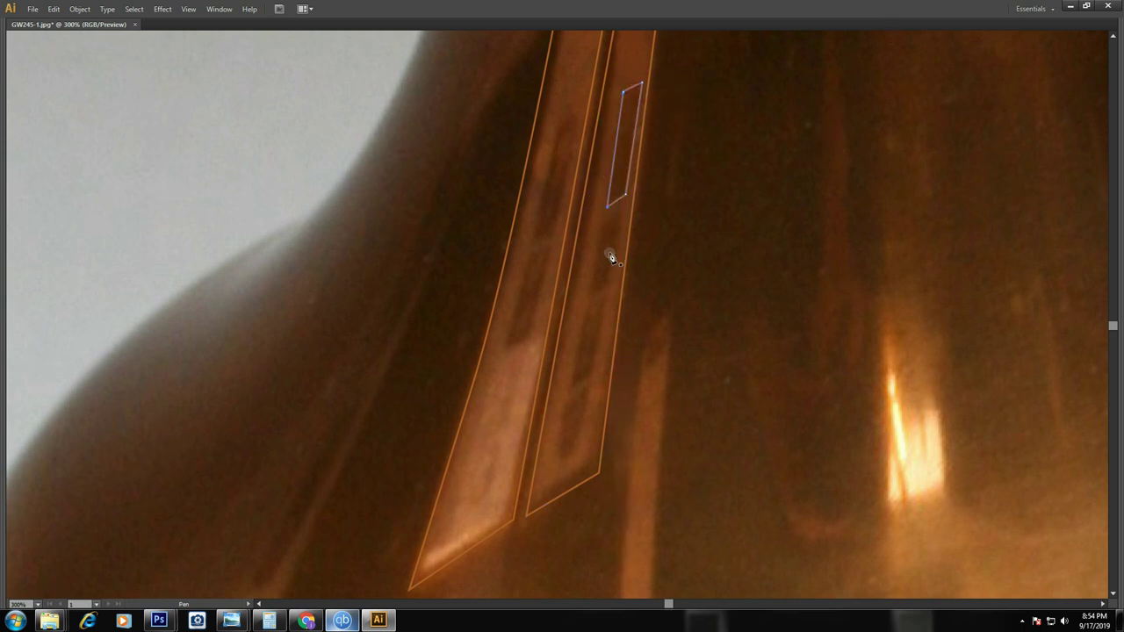
pyautogui.click(753, 228)
pyautogui.press('p')
pyautogui.click(592, 296)
pyautogui.click(621, 213)
pyautogui.click(593, 296)
# Draw a third and fourth window outline lower in the strip
pyautogui.press('p')
pyautogui.click(587, 308)
pyautogui.click(572, 388)
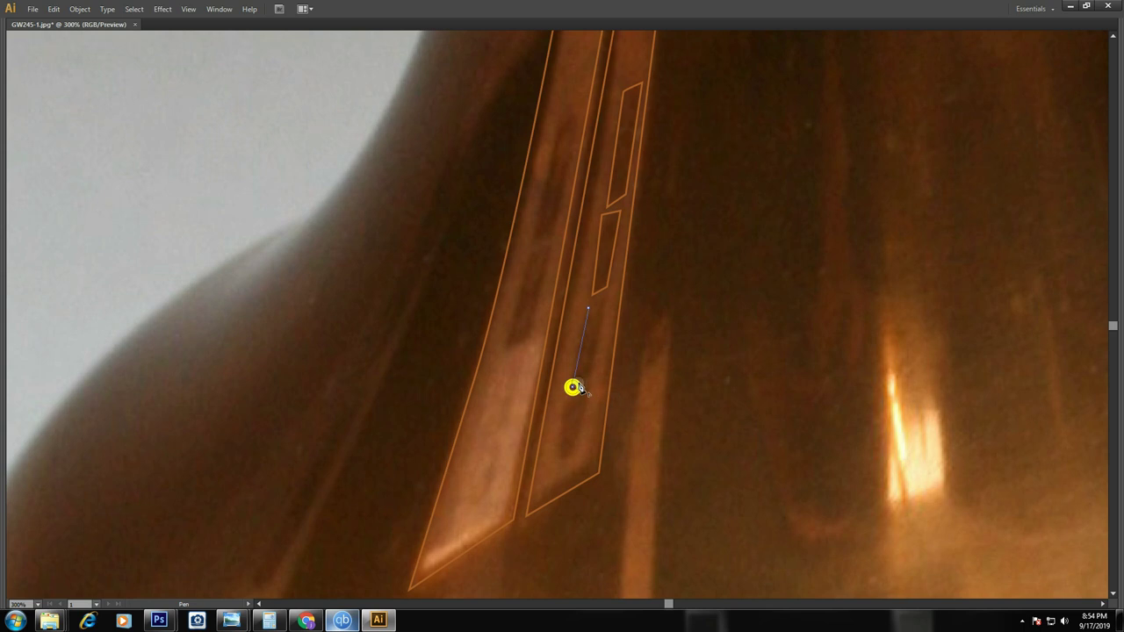
pyautogui.click(606, 300)
pyautogui.keyDown('ctrl'); pyautogui.click(710, 293); pyautogui.keyUp('ctrl')
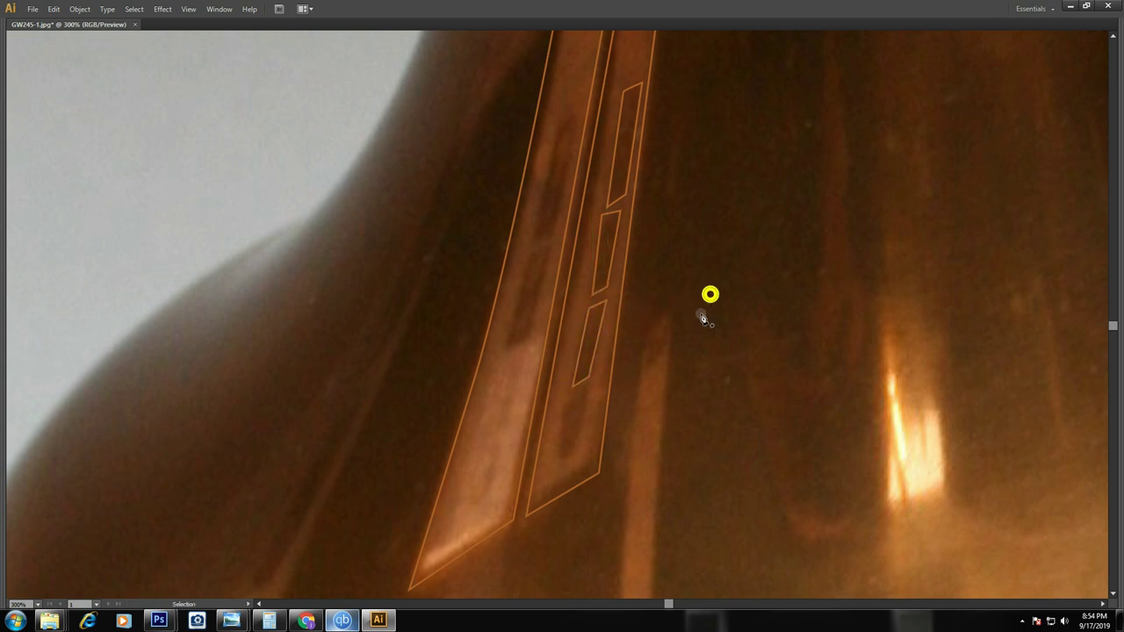
pyautogui.click(568, 402)
pyautogui.click(553, 458)
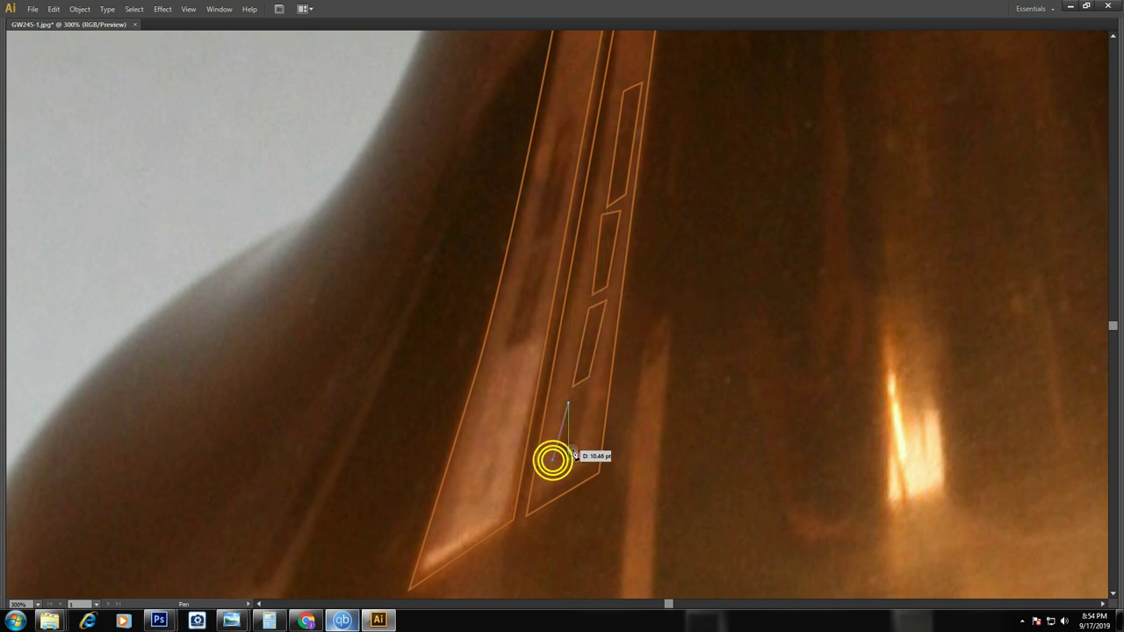
pyautogui.click(589, 392)
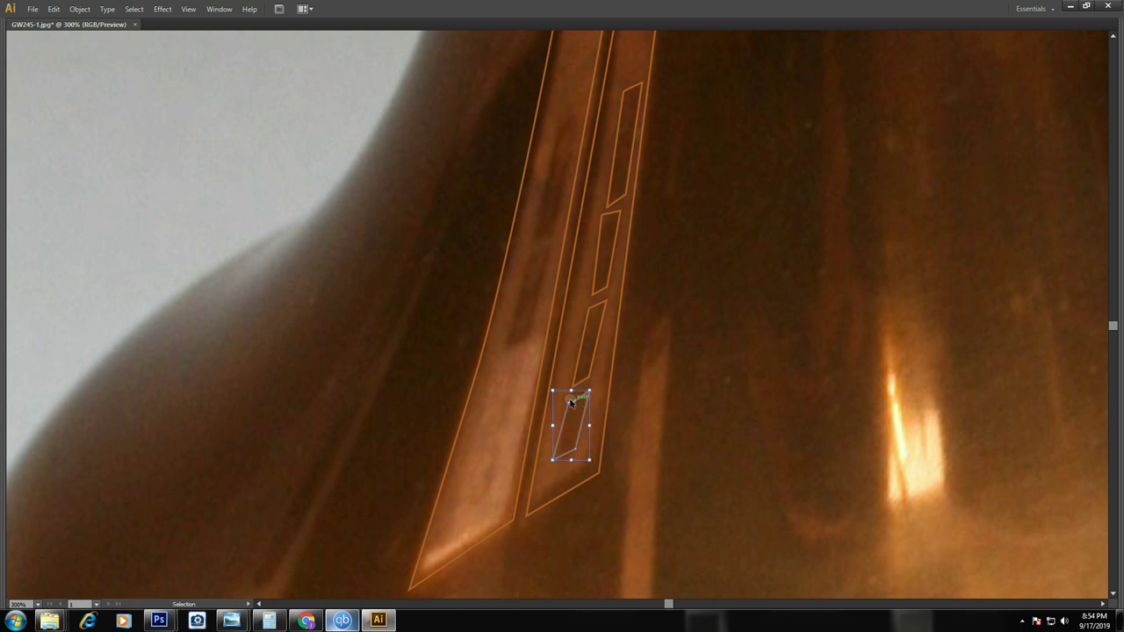
# Cut the windows out of the strip with Minus Front and fill it with sampled copper
pyautogui.keyDown('ctrl'); pyautogui.click(824, 280); pyautogui.keyUp('ctrl')
pyautogui.click(602, 445)
pyautogui.click(600, 341)
pyautogui.hotkey('ctrl', '-')
pyautogui.hotkey('ctrl', '-')
pyautogui.press('Tab')
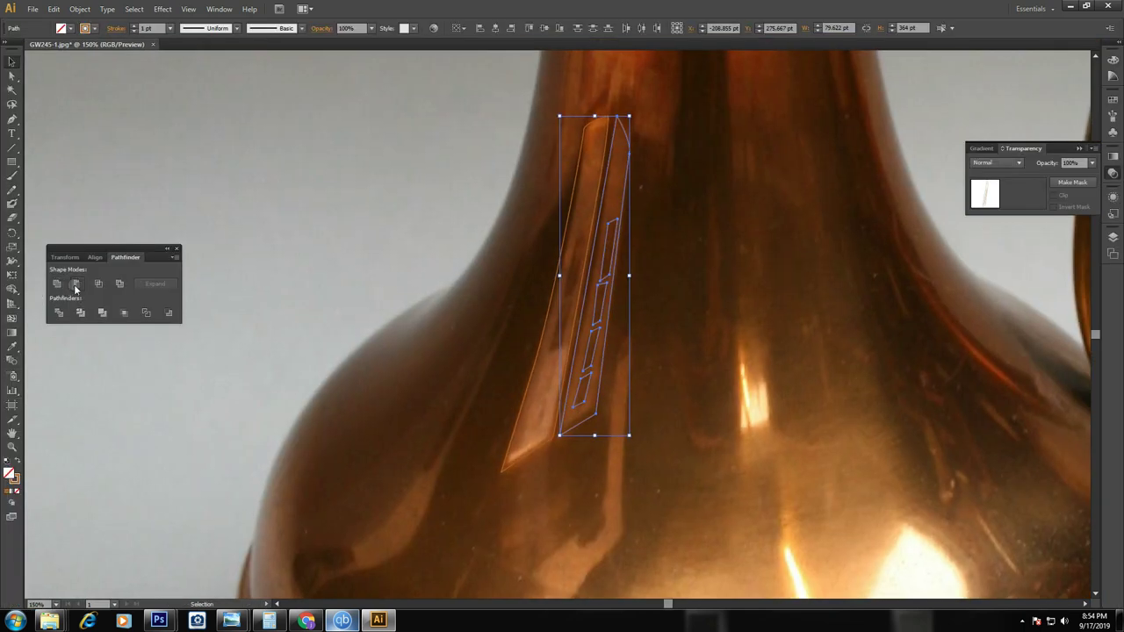
pyautogui.click(76, 285)
pyautogui.click(620, 181)
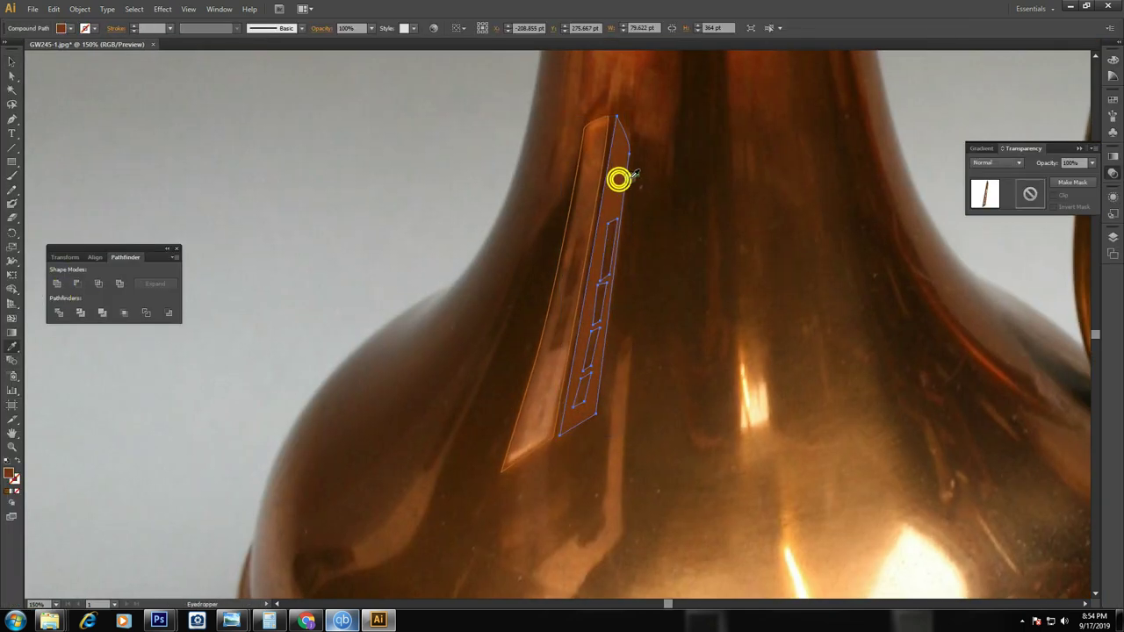
# Shift the cut strip across onto the vector pitcher's body
pyautogui.hotkey('ctrl', '-')
pyautogui.hotkey('ctrl', '-')
pyautogui.hotkey('ctrl', '-')
pyautogui.press('Tab')
pyautogui.moveTo(1045, 290); pyautogui.dragTo(785, 291)
pyautogui.click(313, 306)
pyautogui.hotkey('shift', 'Right')
pyautogui.hotkey('shift', 'Right')
pyautogui.hotkey('shift', 'Right')
pyautogui.hotkey('shift', 'Right')
pyautogui.hotkey('shift', 'Right')
pyautogui.hotkey('shift', 'Right')
pyautogui.hotkey('shift', 'Right')
pyautogui.hotkey('shift', 'Right')
pyautogui.hotkey('shift', 'Right')
pyautogui.hotkey('shift', 'Right')
pyautogui.hotkey('shift', 'Right')
pyautogui.hotkey('shift', 'Right')
pyautogui.hotkey('shift', 'Right')
pyautogui.hotkey('shift', 'Right')
pyautogui.click(716, 423)
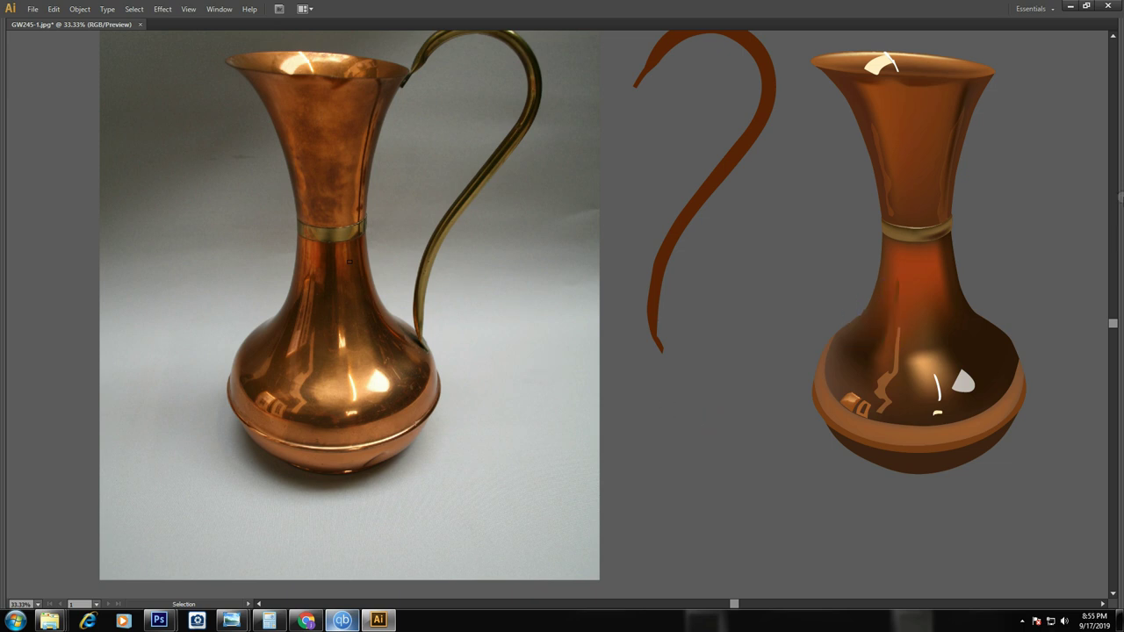
# Zoom in on the photo's neck and trace the thin reflection outline
pyautogui.hotkey('ctrl', '-')
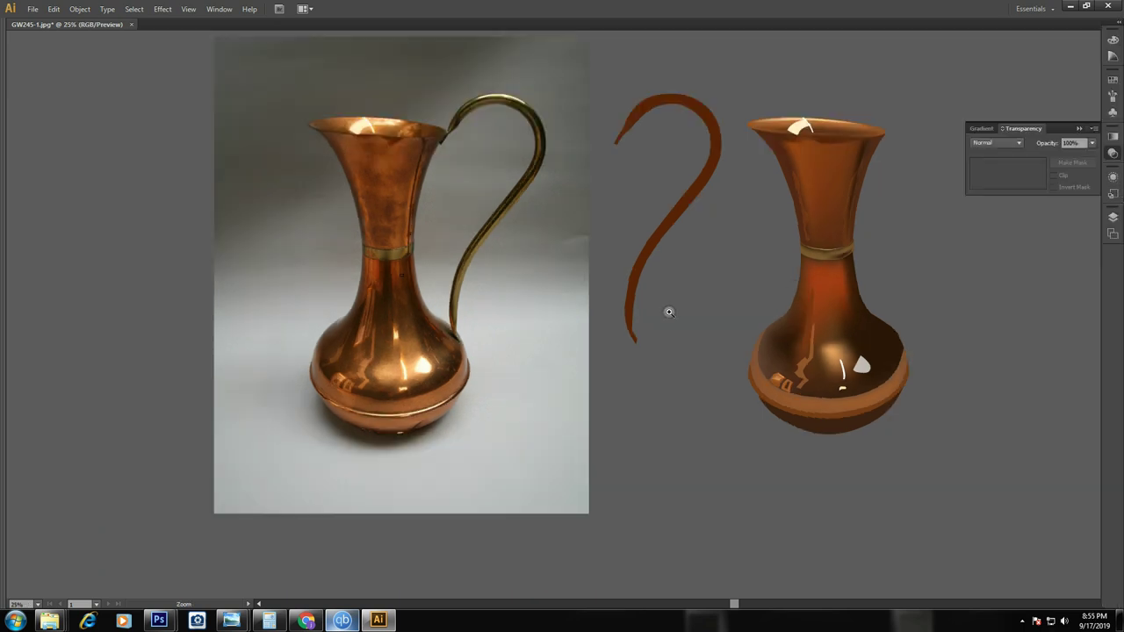
pyautogui.moveTo(337, 256); pyautogui.dragTo(420, 367)
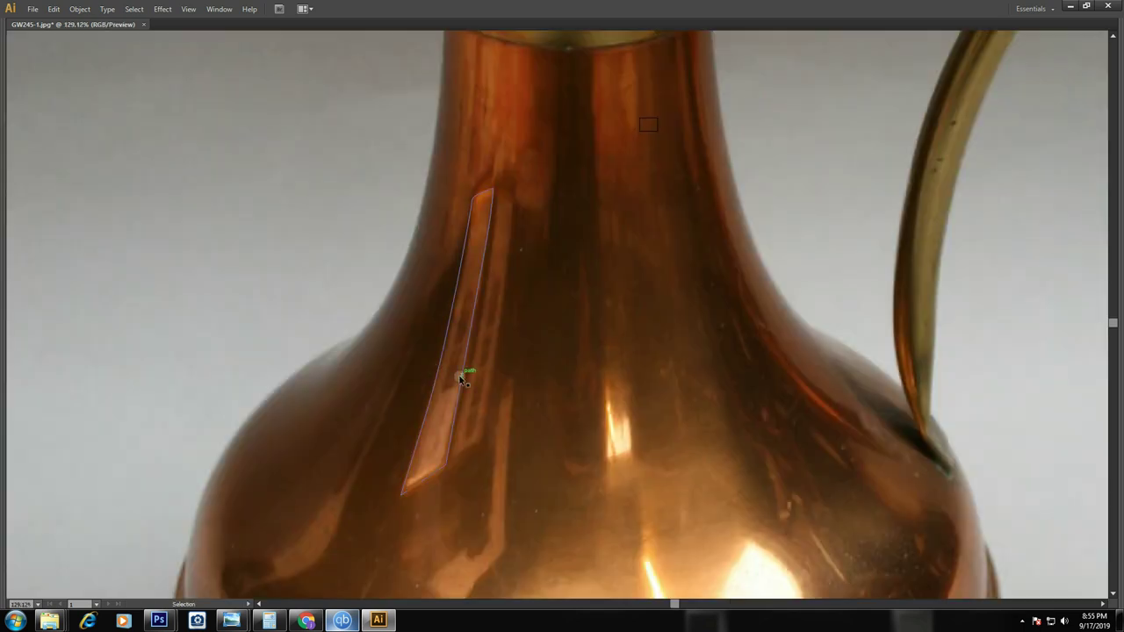
pyautogui.moveTo(413, 275); pyautogui.dragTo(710, 393)
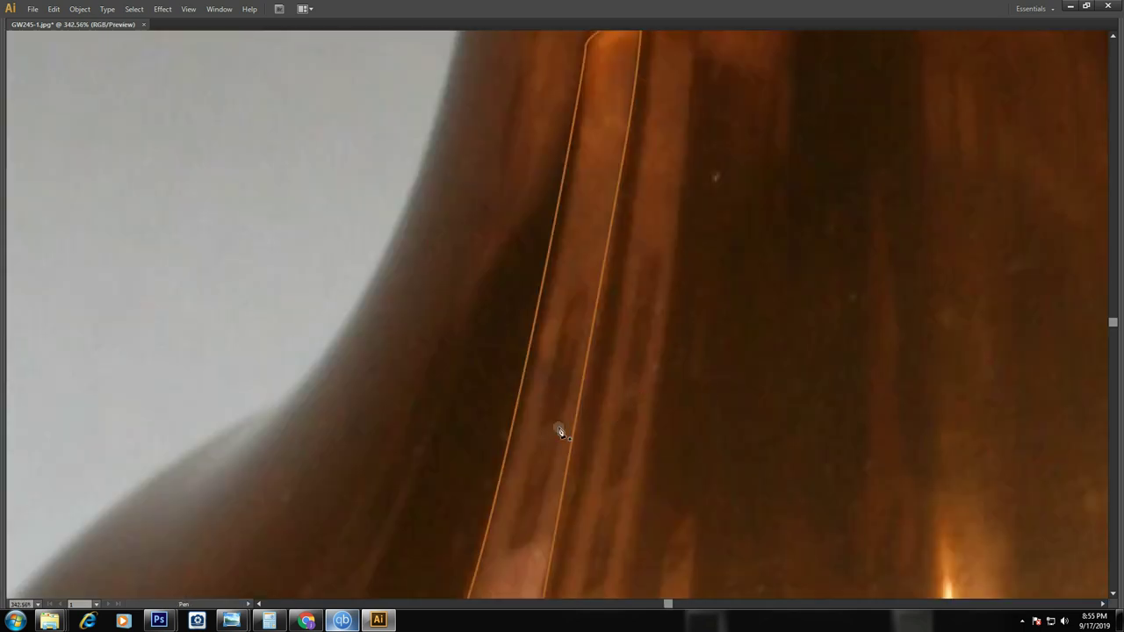
pyautogui.press('v')
pyautogui.click(507, 554)
pyautogui.click(533, 540)
pyautogui.click(591, 282)
pyautogui.click(566, 306)
pyautogui.click(507, 554)
pyautogui.keyDown('ctrl'); pyautogui.click(685, 419); pyautogui.keyUp('ctrl')
# Trace the small inner cutout shapes inside the neck reflection
pyautogui.click(530, 429)
pyautogui.keyDown('ctrl'); pyautogui.click(693, 339); pyautogui.keyUp('ctrl')
pyautogui.keyDown('ctrl'); pyautogui.click(542, 427); pyautogui.keyUp('ctrl')
pyautogui.keyDown('ctrl'); pyautogui.click(539, 441); pyautogui.keyUp('ctrl')
pyautogui.keyDown('ctrl'); pyautogui.click(527, 466); pyautogui.keyUp('ctrl')
pyautogui.press('Tab')
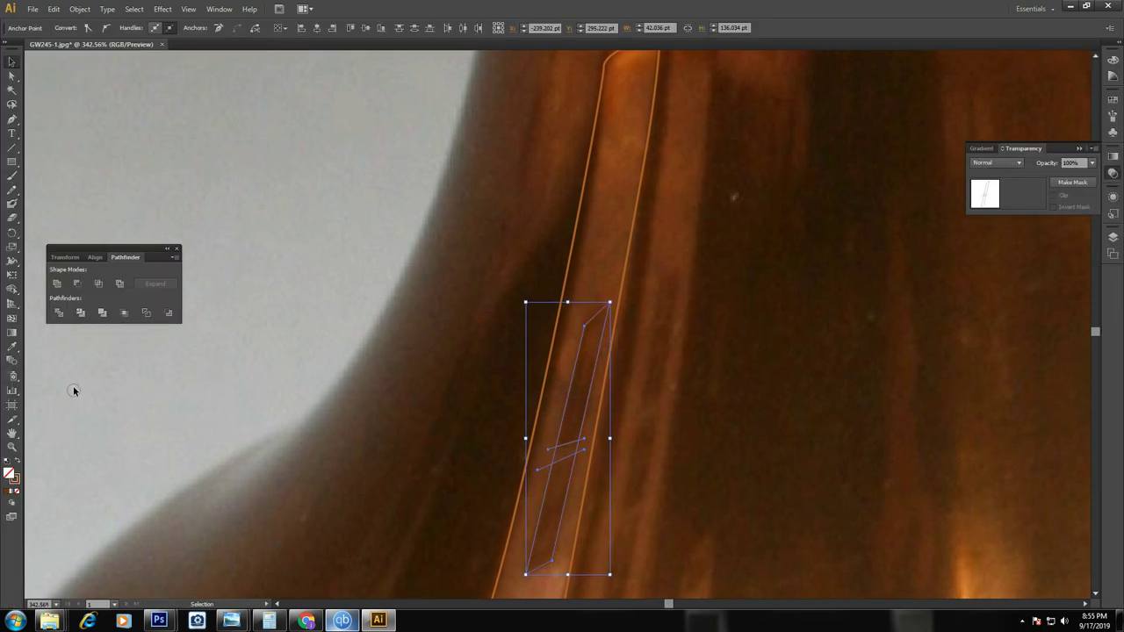
pyautogui.press('Tab')
pyautogui.rightClick(627, 343)
pyautogui.press('Escape')
pyautogui.click(539, 437)
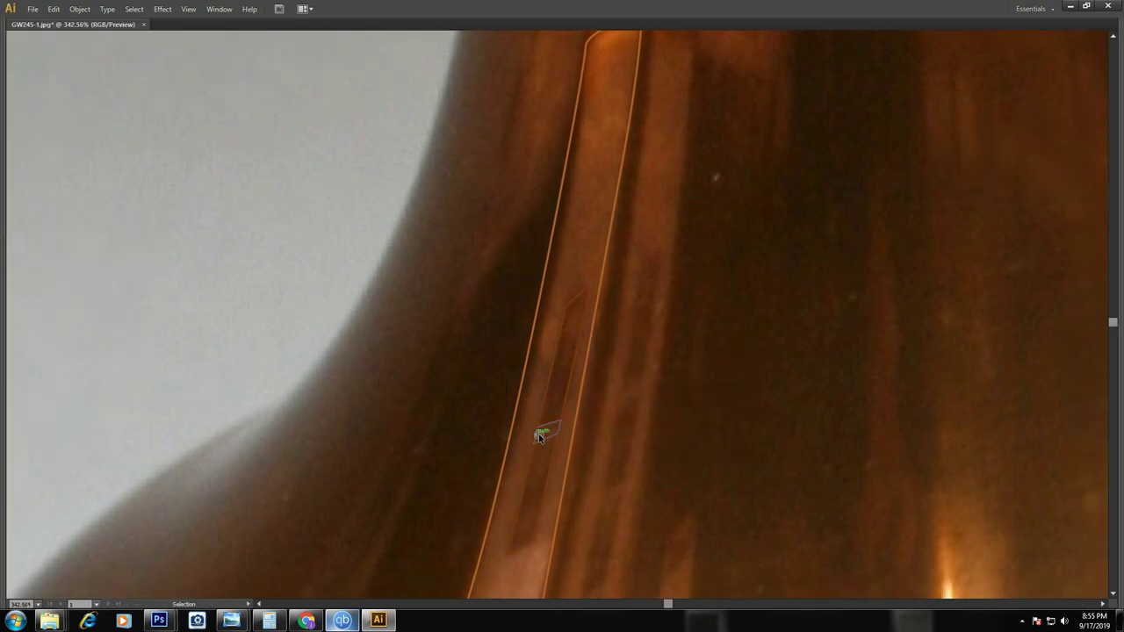
# Cut the inner shapes out of the reflection with Pathfinder Minus Front
pyautogui.click(565, 389)
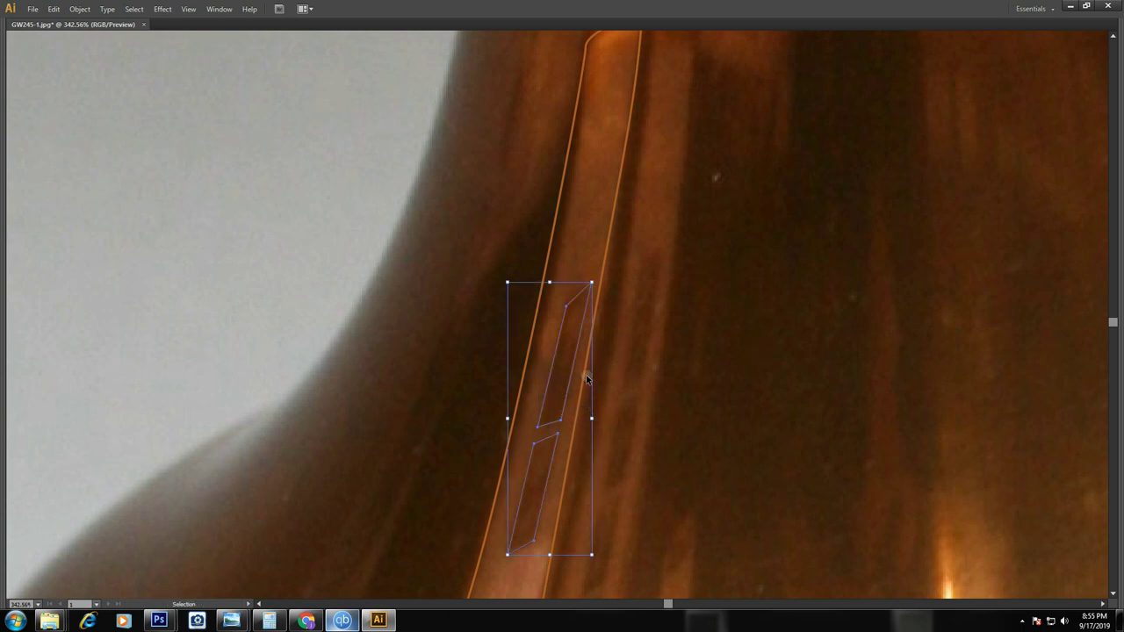
pyautogui.keyDown('shift'); pyautogui.click(584, 379); pyautogui.keyUp('shift')
pyautogui.press('Tab')
pyautogui.click(74, 284)
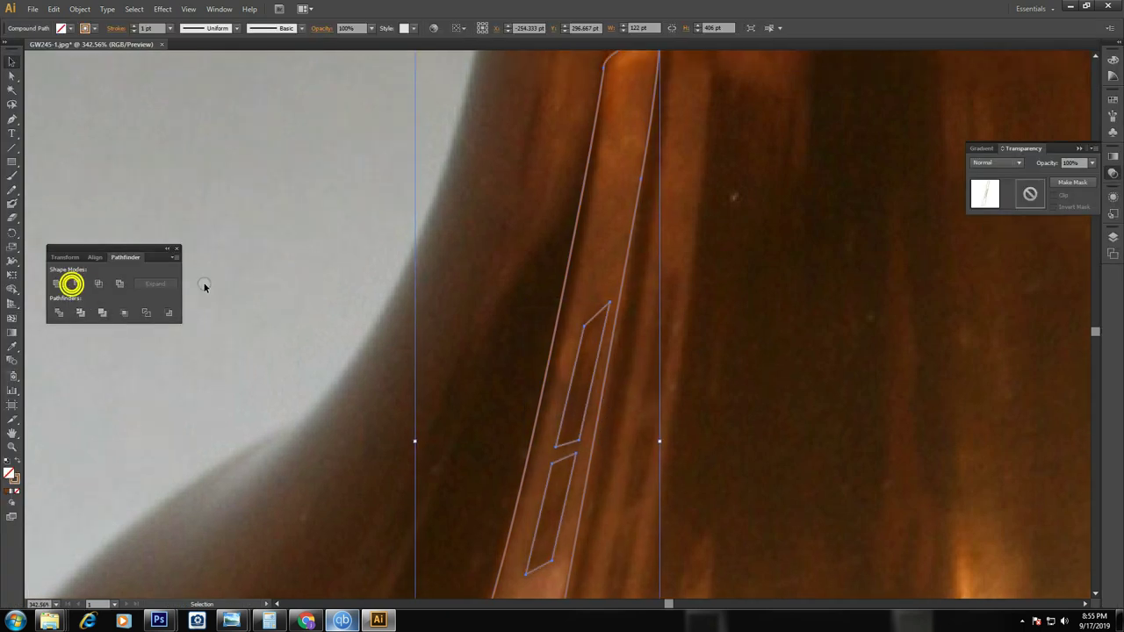
pyautogui.press('Tab')
# Fill the reflection with the photo's copper and nudge it beside the handle
pyautogui.hotkey('ctrl', 'shift', 'a')
pyautogui.click(562, 286)
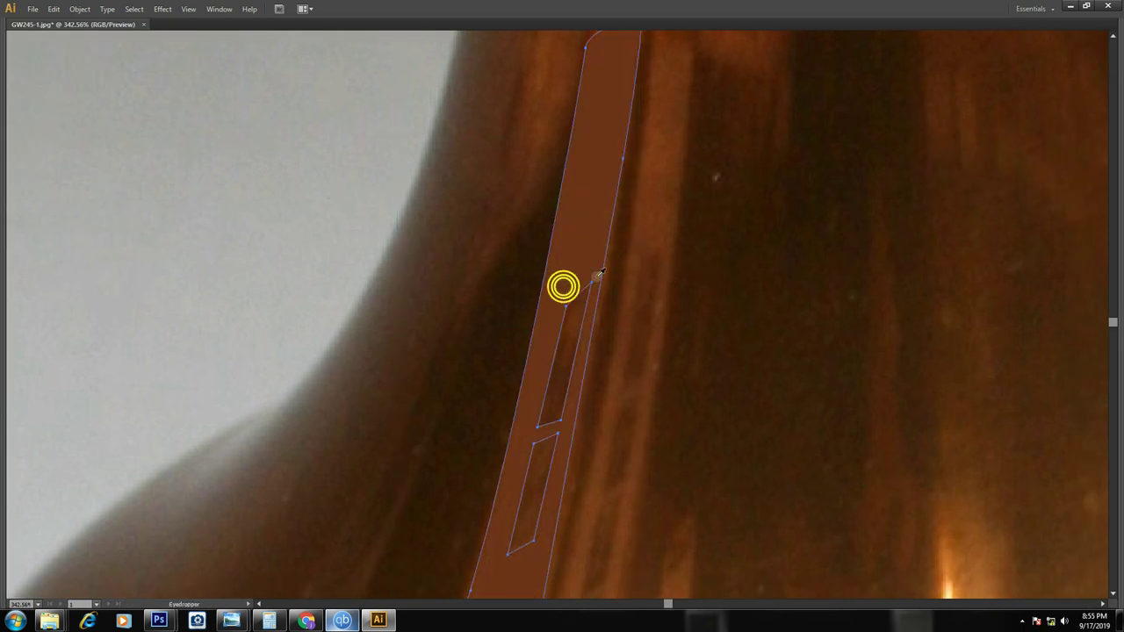
pyautogui.hotkey('ctrl', '-')
pyautogui.hotkey('ctrl', '-')
pyautogui.hotkey('ctrl', '-')
pyautogui.hotkey('ctrl', '-')
pyautogui.click(552, 358)
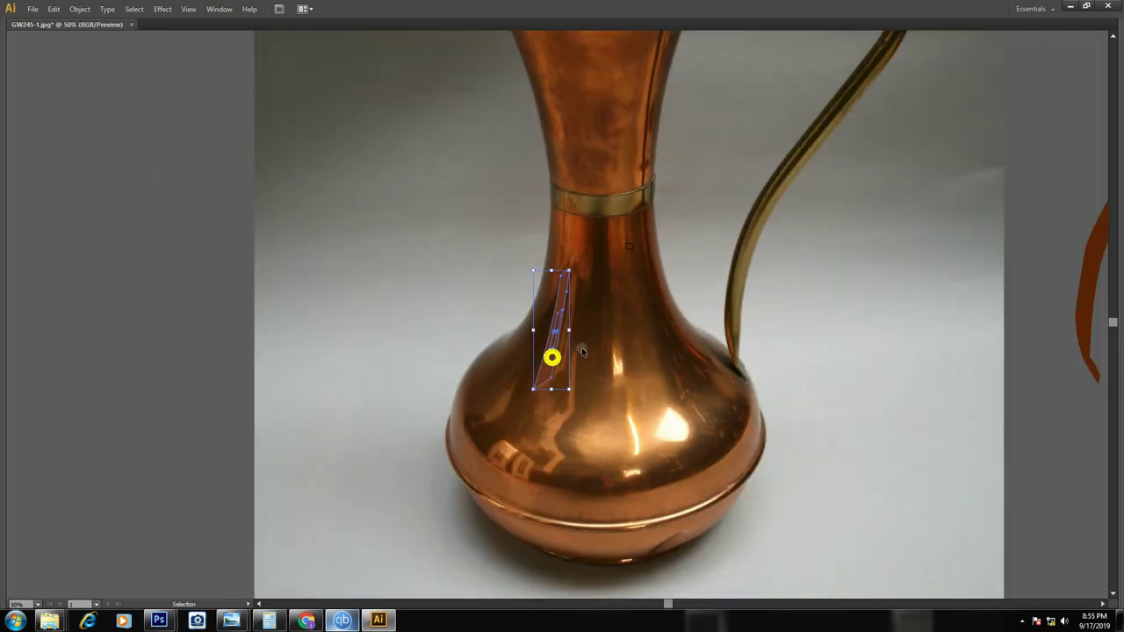
pyautogui.moveTo(868, 308); pyautogui.dragTo(291, 304)
pyautogui.press('Right')
pyautogui.press('Right')
pyautogui.press('Right')
pyautogui.press('Right')
pyautogui.press('Right')
pyautogui.press('Right')
pyautogui.press('Right')
pyautogui.press('Right')
pyautogui.press('Right')
pyautogui.press('Right')
pyautogui.press('Right')
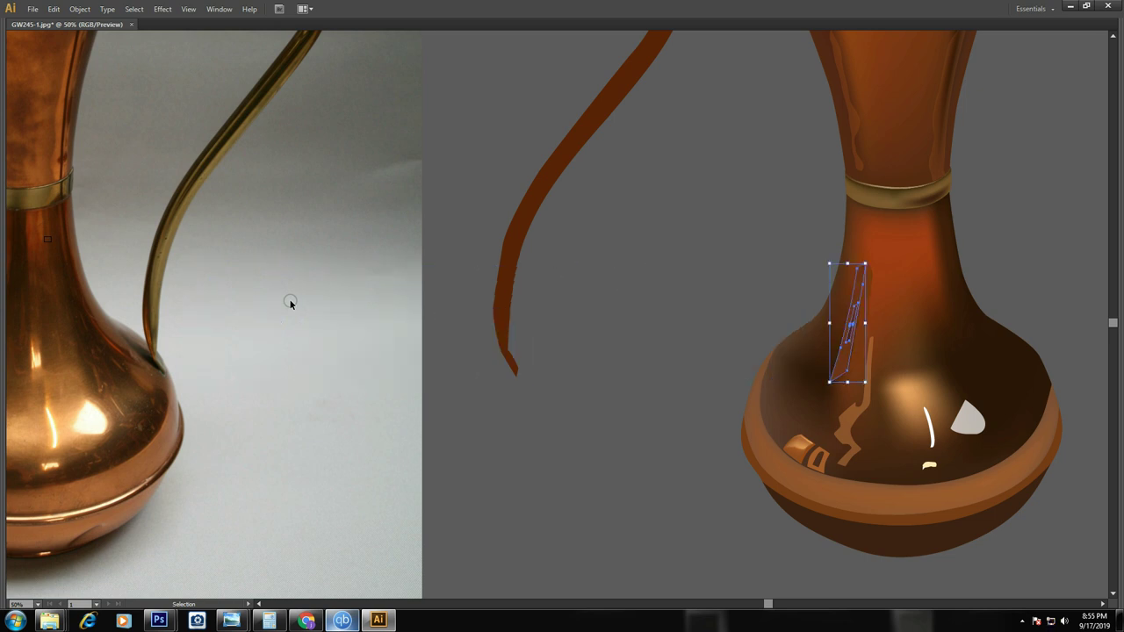
pyautogui.click(590, 335)
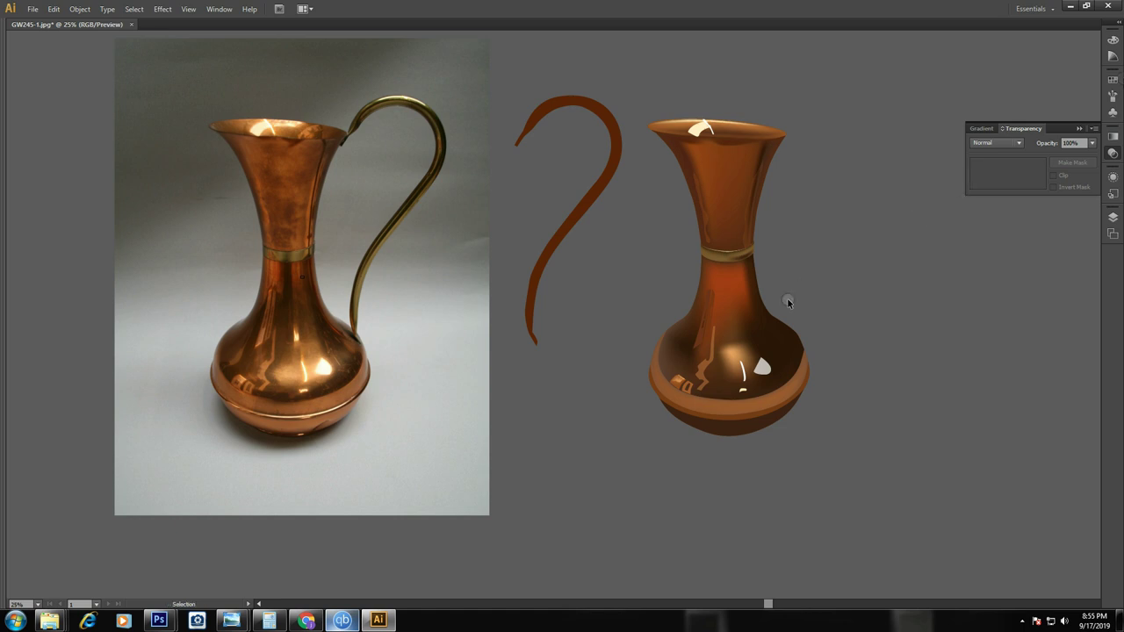
pyautogui.press('Tab')
pyautogui.hotkey('shift', 'Left')
pyautogui.hotkey('shift', 'Left')
pyautogui.hotkey('shift', 'Left')
pyautogui.hotkey('shift', 'Left')
pyautogui.hotkey('shift', 'Left')
pyautogui.hotkey('shift', 'Left')
pyautogui.hotkey('shift', 'Left')
pyautogui.hotkey('shift', 'Left')
# Zoom in on the reflection and release its compound path
pyautogui.press('z')
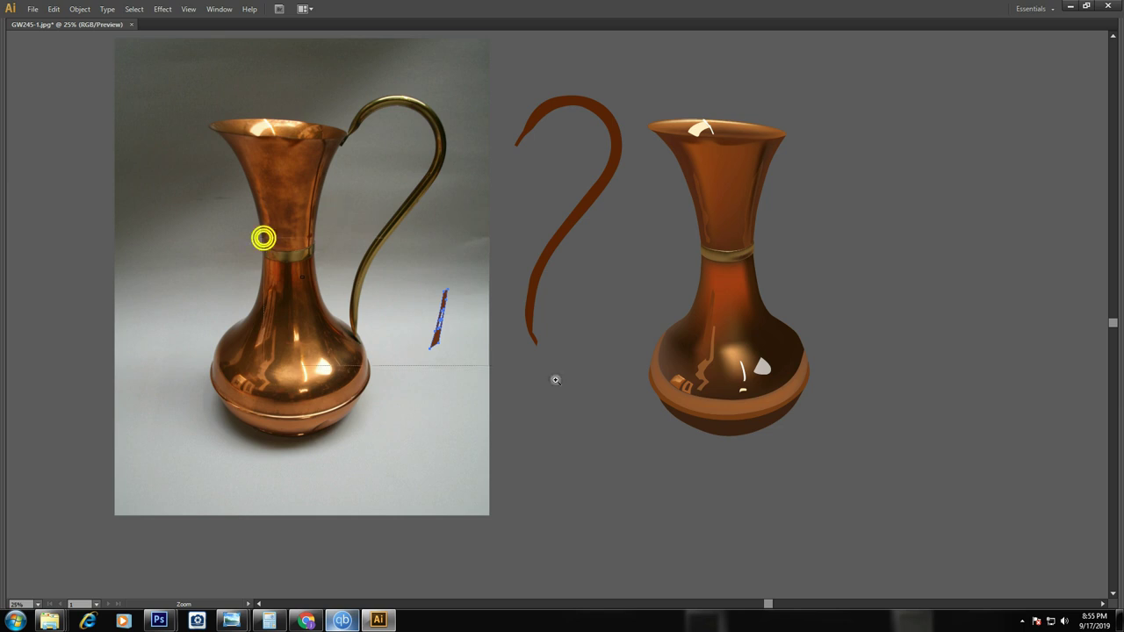
pyautogui.moveTo(510, 391); pyautogui.dragTo(215, 241)
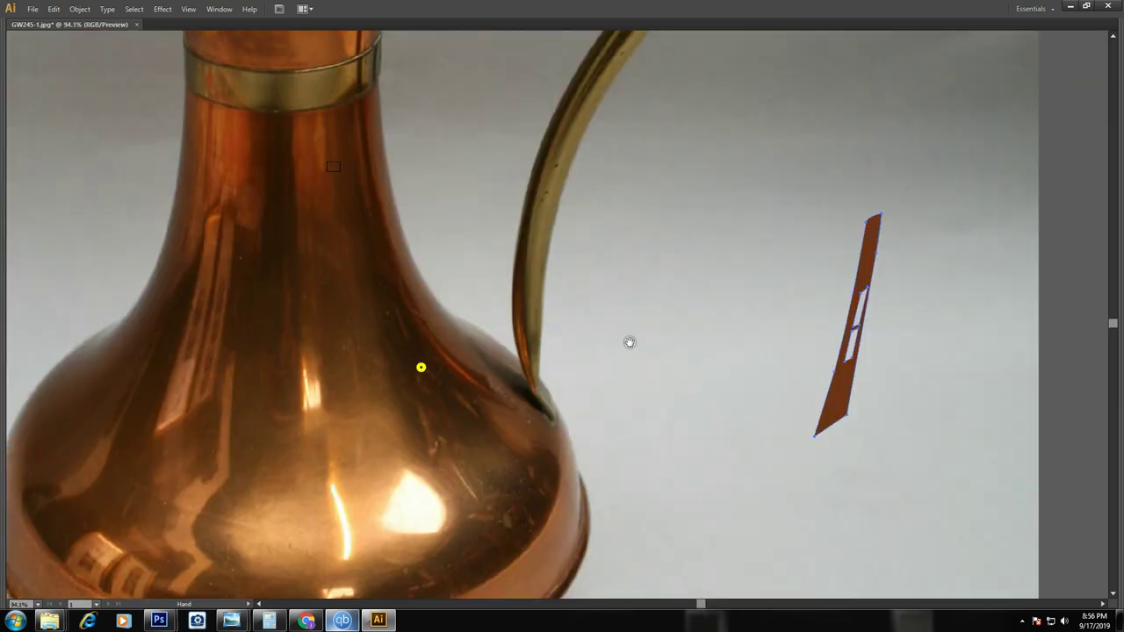
pyautogui.click(823, 414)
pyautogui.press('v')
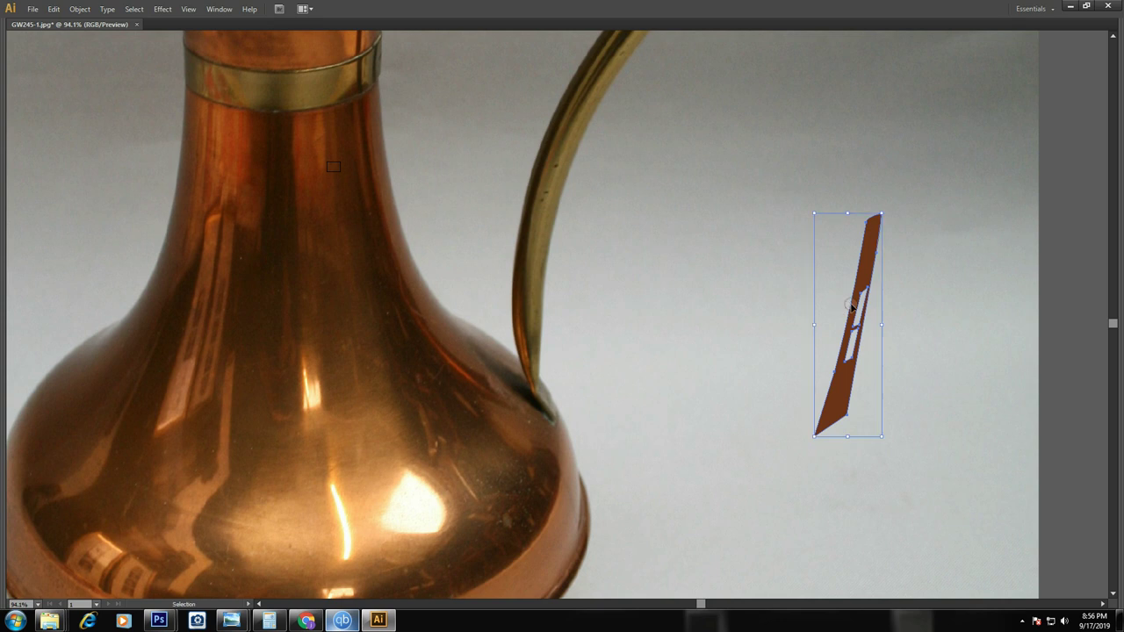
pyautogui.rightClick(847, 305)
pyautogui.click(901, 372)
# Colour the released inner path with the jug's copper using the Eyedropper
pyautogui.click(917, 351)
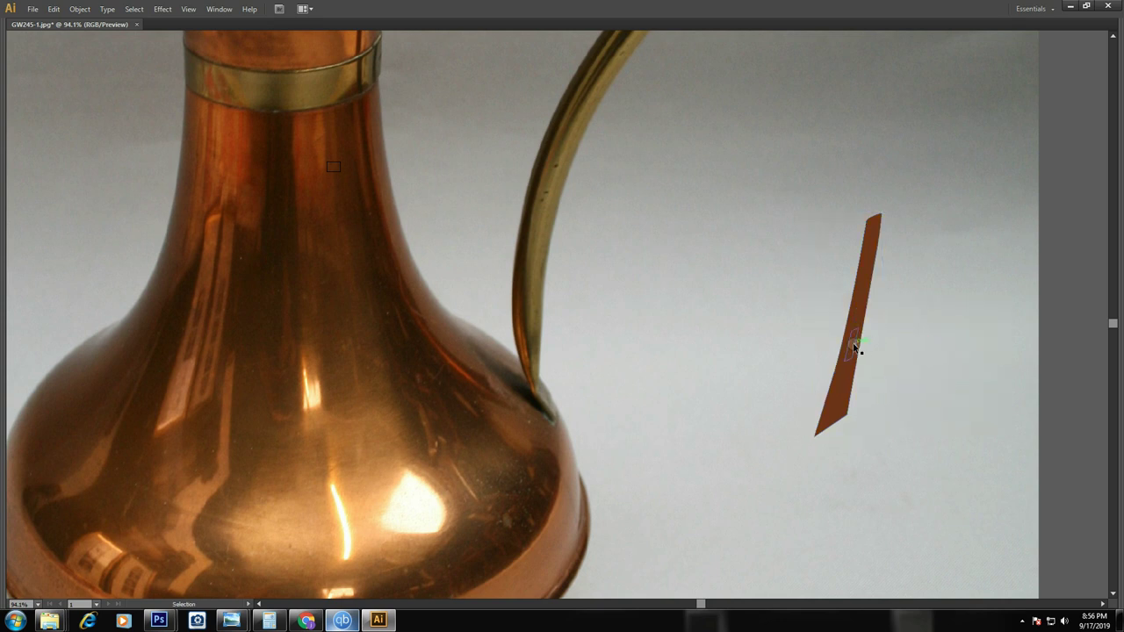
pyautogui.click(858, 306)
pyautogui.press('i')
pyautogui.click(188, 343)
pyautogui.press('v')
pyautogui.click(726, 336)
# Add a mesh point to the reflection and sample copper into it
pyautogui.click(829, 401)
pyautogui.press('u')
pyautogui.click(842, 399)
pyautogui.click(186, 394)
pyautogui.press('v')
pyautogui.moveTo(766, 208); pyautogui.dragTo(922, 402)
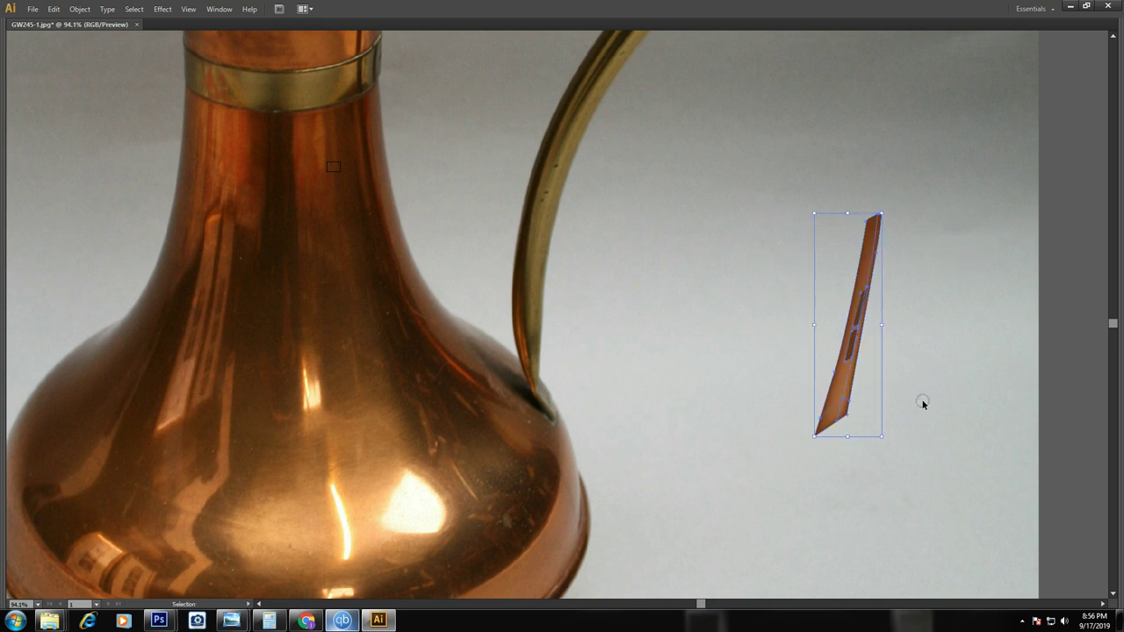
# Nudge the mesh-shaded reflection onto the traced vase's upper bulb
pyautogui.hotkey('ctrl', '-')
pyautogui.hotkey('ctrl', '-')
pyautogui.hotkey('ctrl', '-')
pyautogui.hotkey('shift', 'Right')
pyautogui.hotkey('shift', 'Right')
pyautogui.hotkey('shift', 'Right')
pyautogui.hotkey('shift', 'Right')
pyautogui.hotkey('shift', 'Right')
pyautogui.hotkey('shift', 'Right')
pyautogui.hotkey('shift', 'Right')
pyautogui.hotkey('shift', 'Right')
pyautogui.hotkey('shift', 'Right')
pyautogui.hotkey('shift', 'Right')
pyautogui.hotkey('shift', 'Right')
pyautogui.hotkey('shift', 'Right')
pyautogui.click(855, 431)
pyautogui.press('a')
pyautogui.hotkey('ctrl', '-')
pyautogui.hotkey('ctrl', '-')
pyautogui.press('v')
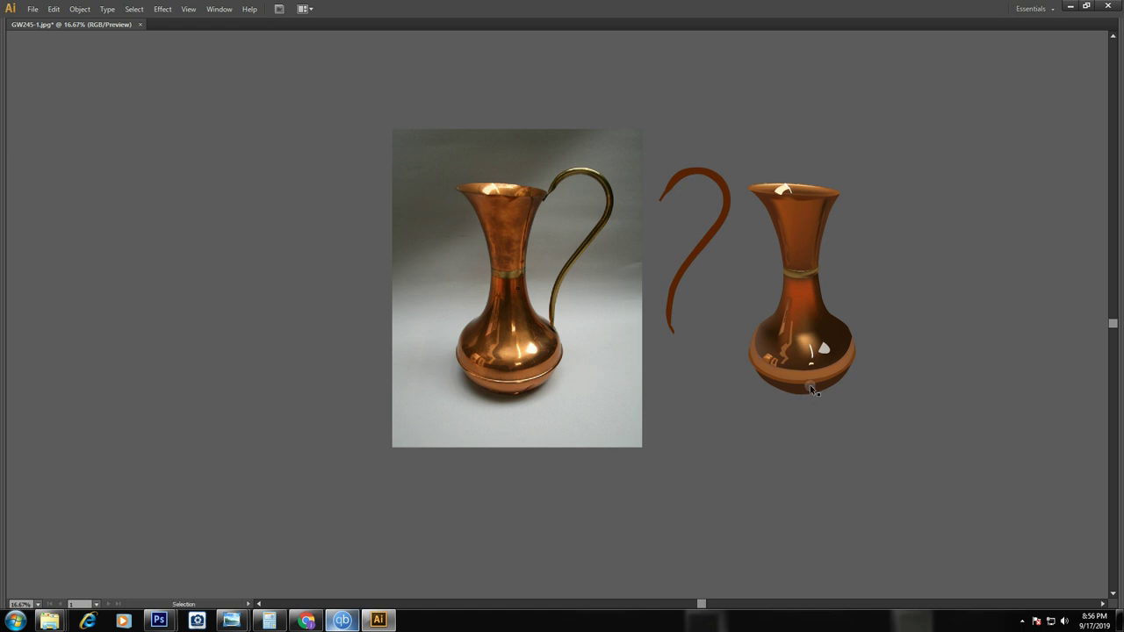
# Fill the rim band dark brown and add a mesh point with the rim highlight
pyautogui.moveTo(809, 380); pyautogui.dragTo(675, 380)
pyautogui.press('z')
pyautogui.moveTo(417, 317); pyautogui.dragTo(738, 408)
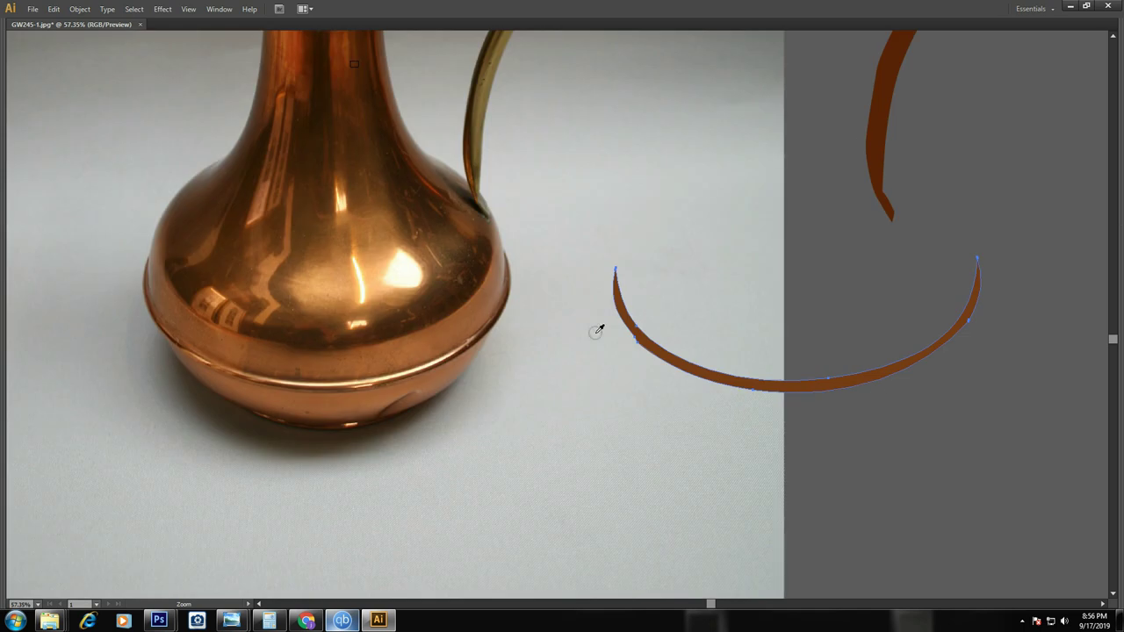
pyautogui.click(485, 331)
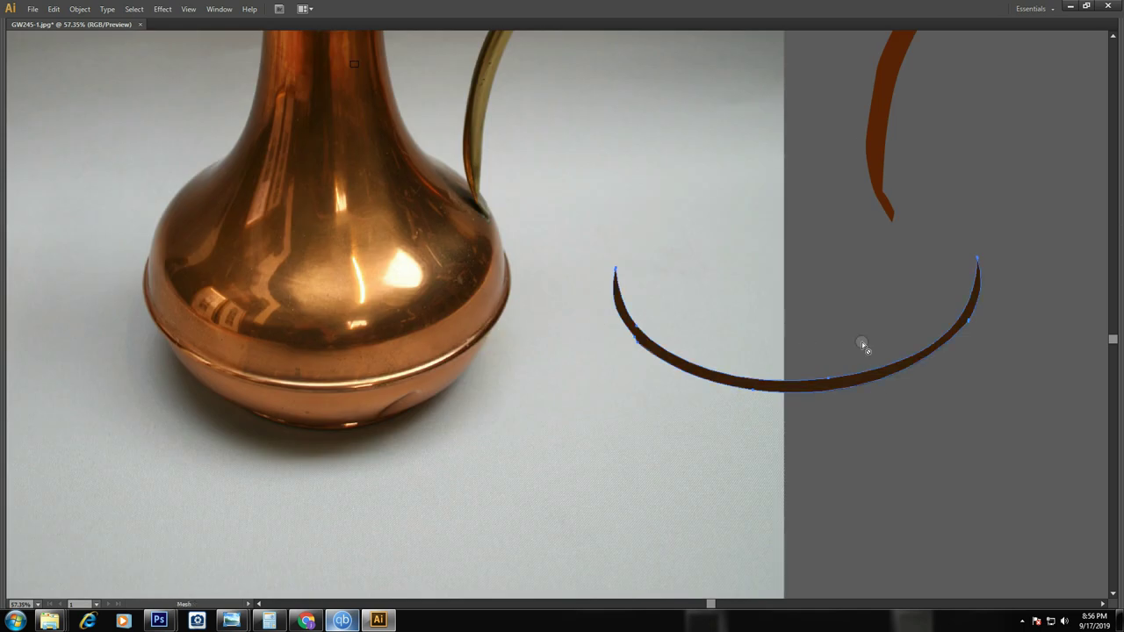
pyautogui.click(819, 388)
pyautogui.press('i')
pyautogui.click(342, 383)
# Add a second mesh point to the band, coloured from the photo's rim
pyautogui.press('z')
pyautogui.moveTo(514, 296); pyautogui.dragTo(957, 409)
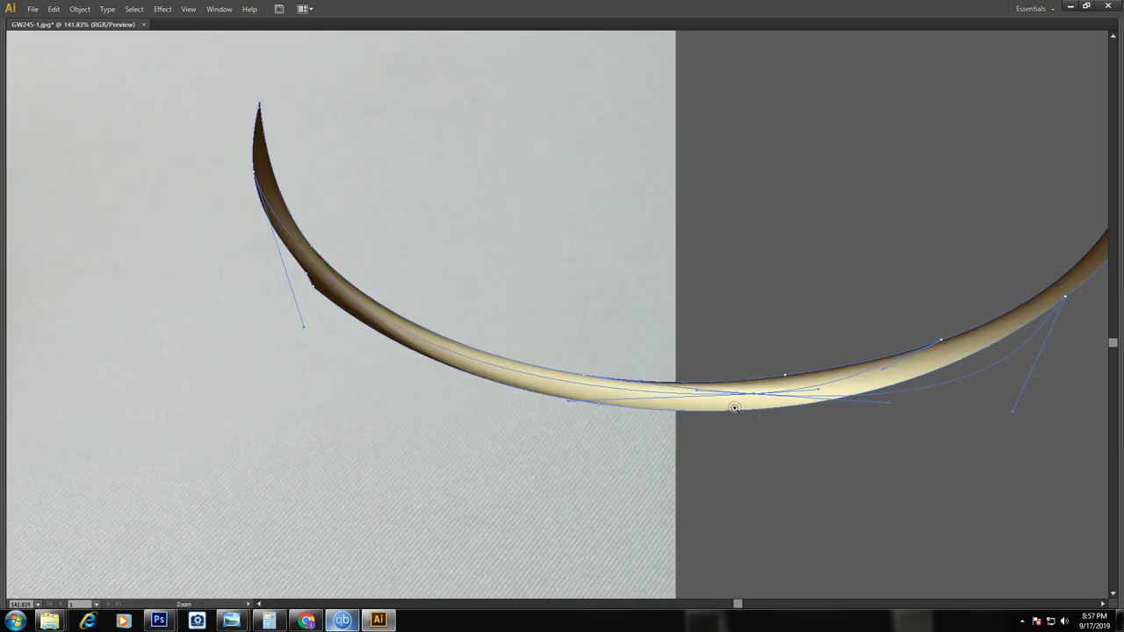
pyautogui.click(646, 399)
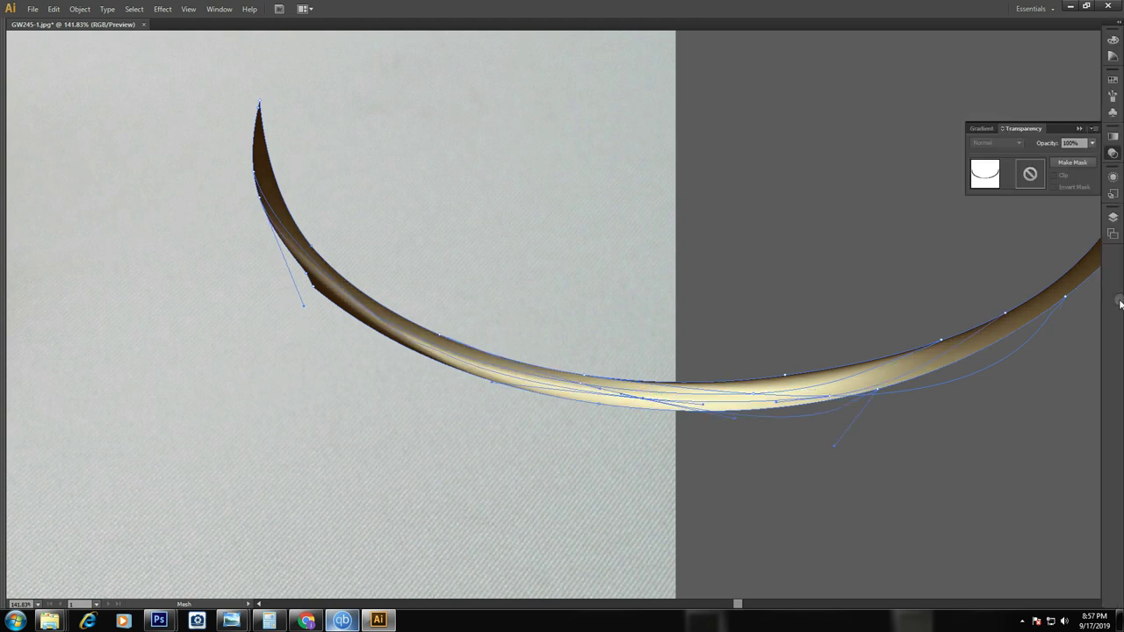
pyautogui.hotkey('ctrl', '-')
pyautogui.hotkey('ctrl', '-')
pyautogui.press('i')
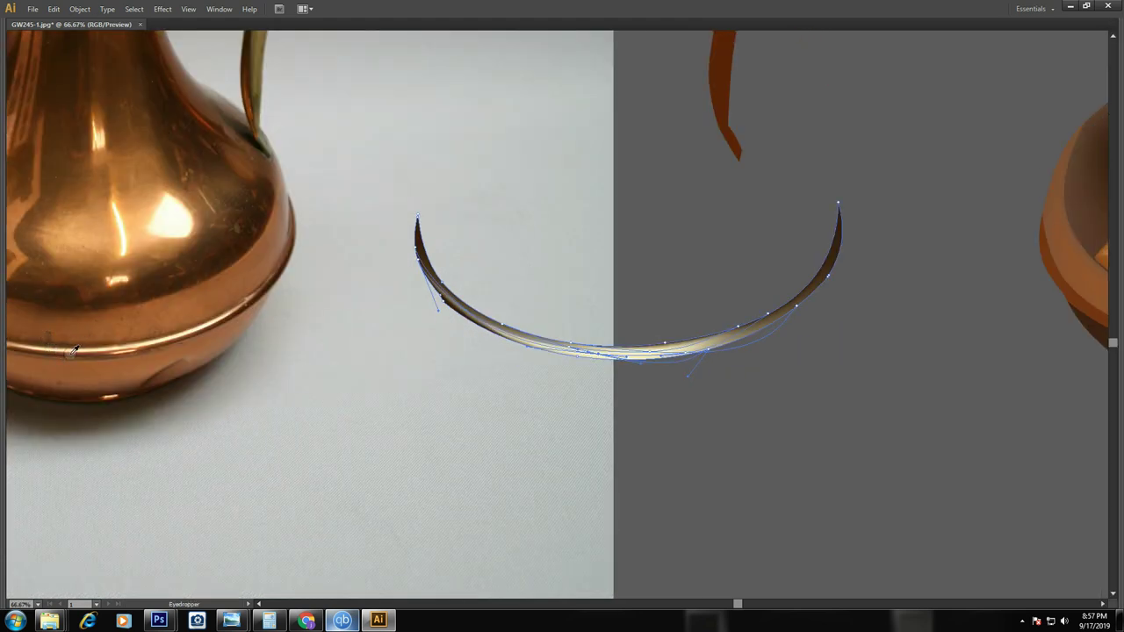
pyautogui.click(73, 351)
pyautogui.hotkey('ctrl', 'shift', 'a')
pyautogui.press('v')
# Reshape the band's lower curve by adjusting anchors and direction handles
pyautogui.moveTo(189, 364); pyautogui.dragTo(377, 364)
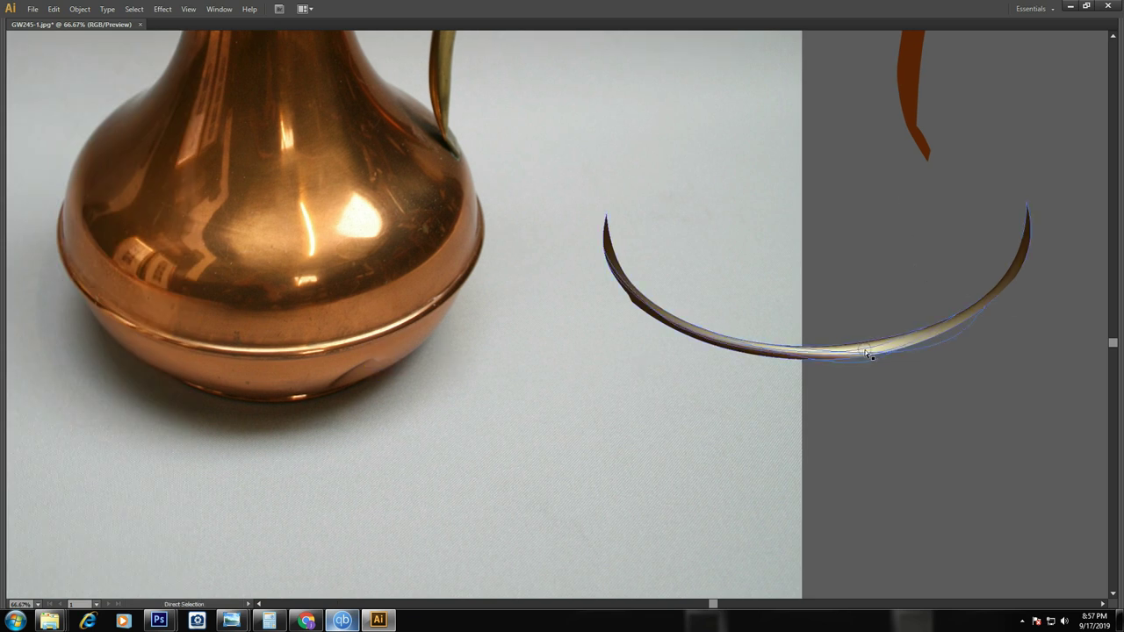
pyautogui.moveTo(1002, 396); pyautogui.dragTo(686, 289)
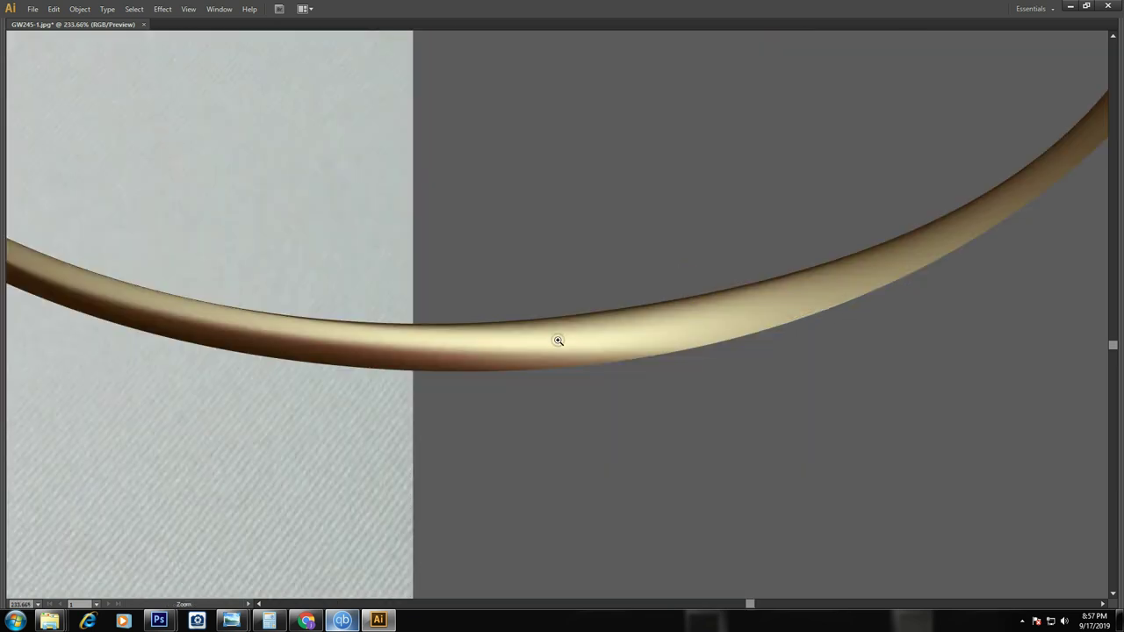
pyautogui.click(363, 357)
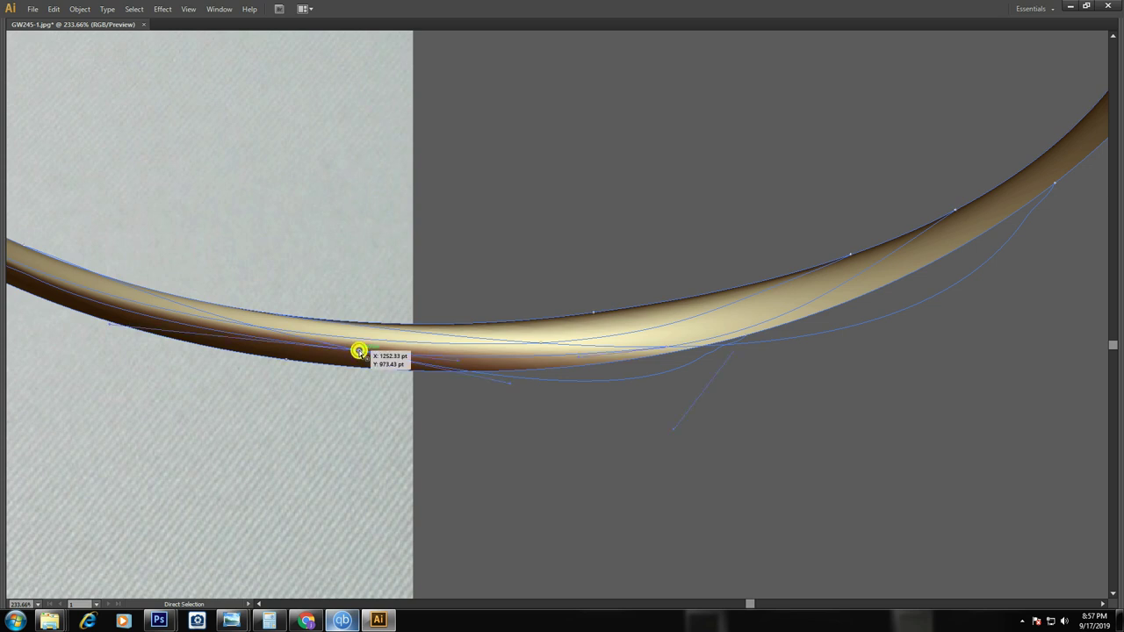
pyautogui.moveTo(643, 357); pyautogui.dragTo(755, 341)
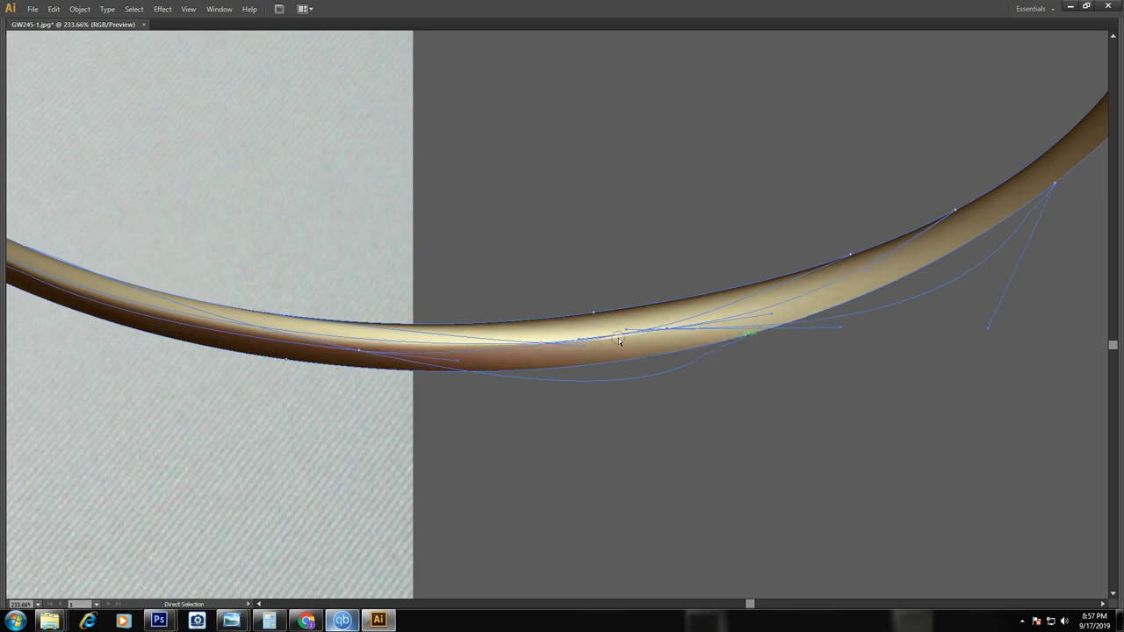
pyautogui.moveTo(841, 334); pyautogui.dragTo(785, 313)
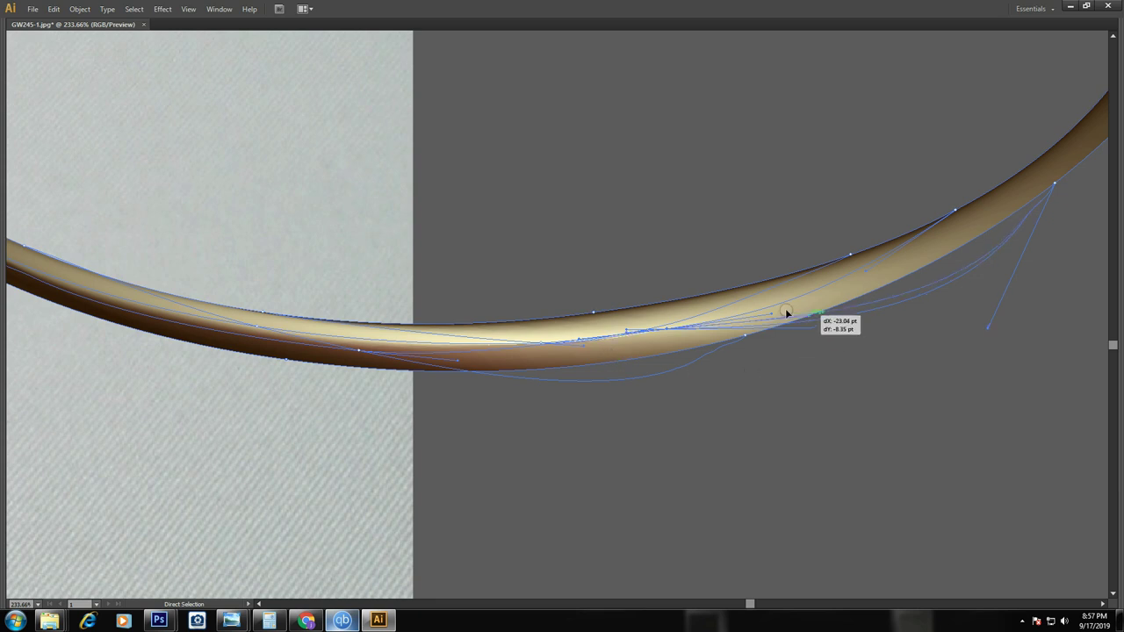
pyautogui.moveTo(993, 330); pyautogui.dragTo(967, 256)
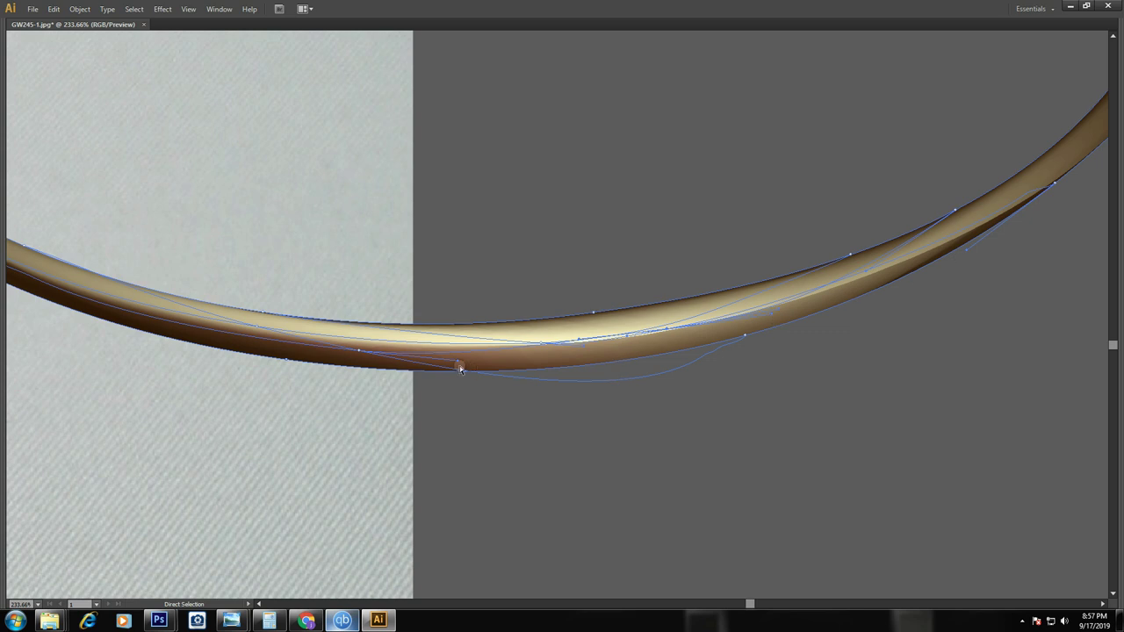
pyautogui.moveTo(458, 361); pyautogui.dragTo(498, 367)
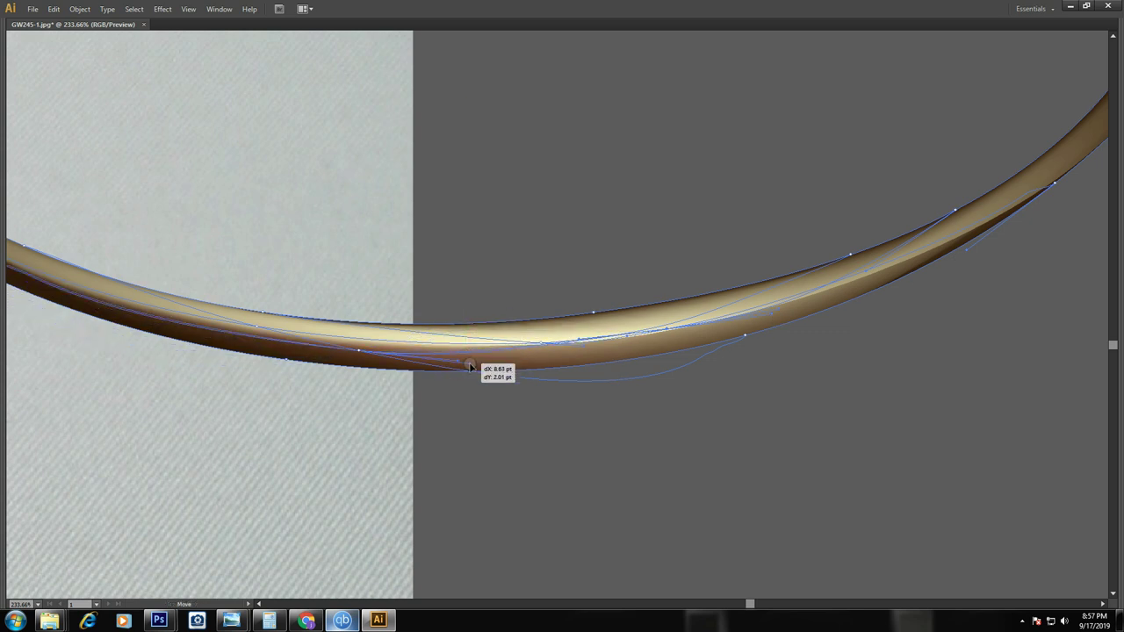
pyautogui.moveTo(744, 334)
pyautogui.mouseDown()
pyautogui.moveTo(683, 422)
pyautogui.moveTo(667, 364)
pyautogui.mouseUp()
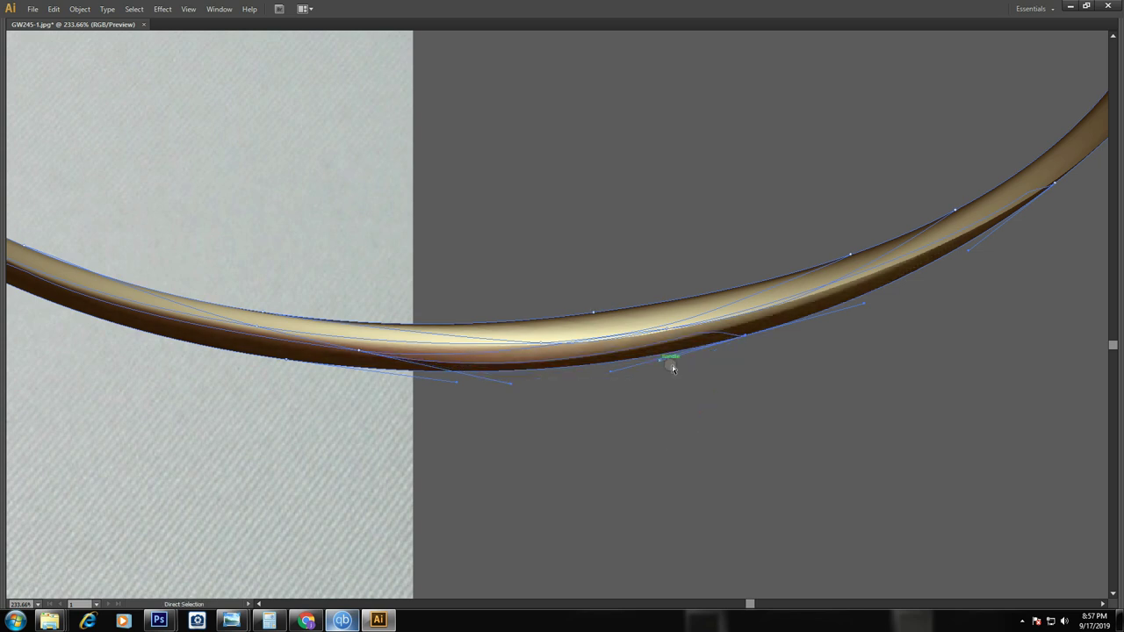
pyautogui.click(694, 398)
# Select the gold rim curve and shift-nudge it right onto the vase base
pyautogui.hotkey('ctrl', '-')
pyautogui.hotkey('ctrl', '-')
pyautogui.hotkey('ctrl', '-')
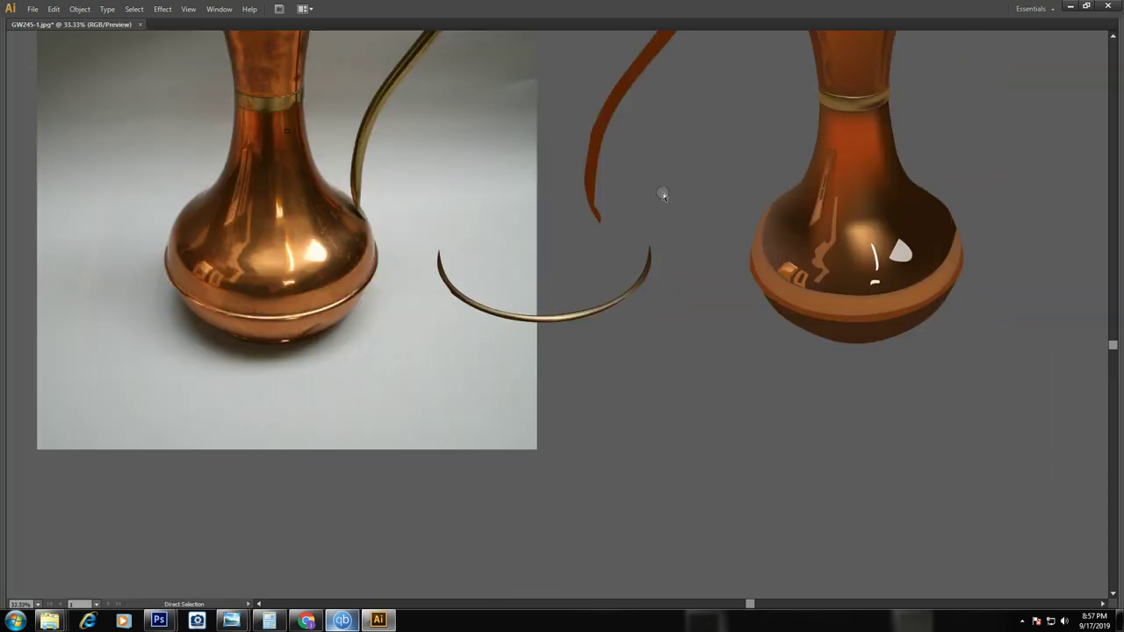
pyautogui.press('Tab')
pyautogui.moveTo(575, 312); pyautogui.dragTo(614, 312)
pyautogui.press('Tab')
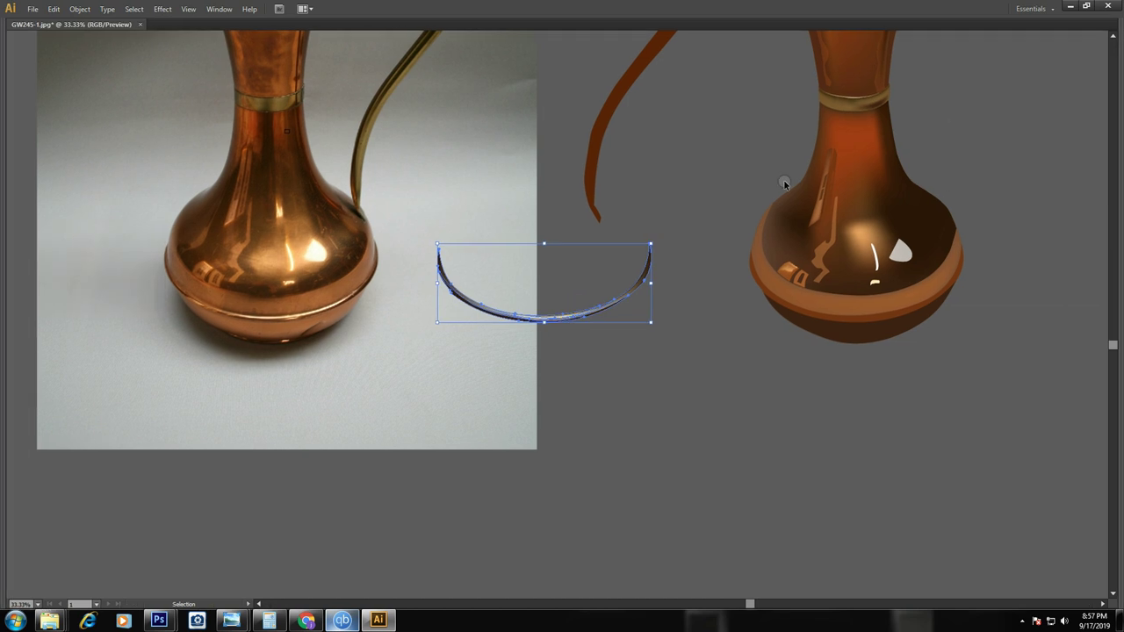
pyautogui.hotkey('shift', 'Right')
pyautogui.hotkey('shift', 'Right')
pyautogui.hotkey('shift', 'Right')
pyautogui.hotkey('shift', 'Right')
pyautogui.hotkey('shift', 'Right')
pyautogui.hotkey('shift', 'Right')
pyautogui.hotkey('shift', 'Right')
pyautogui.hotkey('shift', 'Right')
pyautogui.hotkey('shift', 'Right')
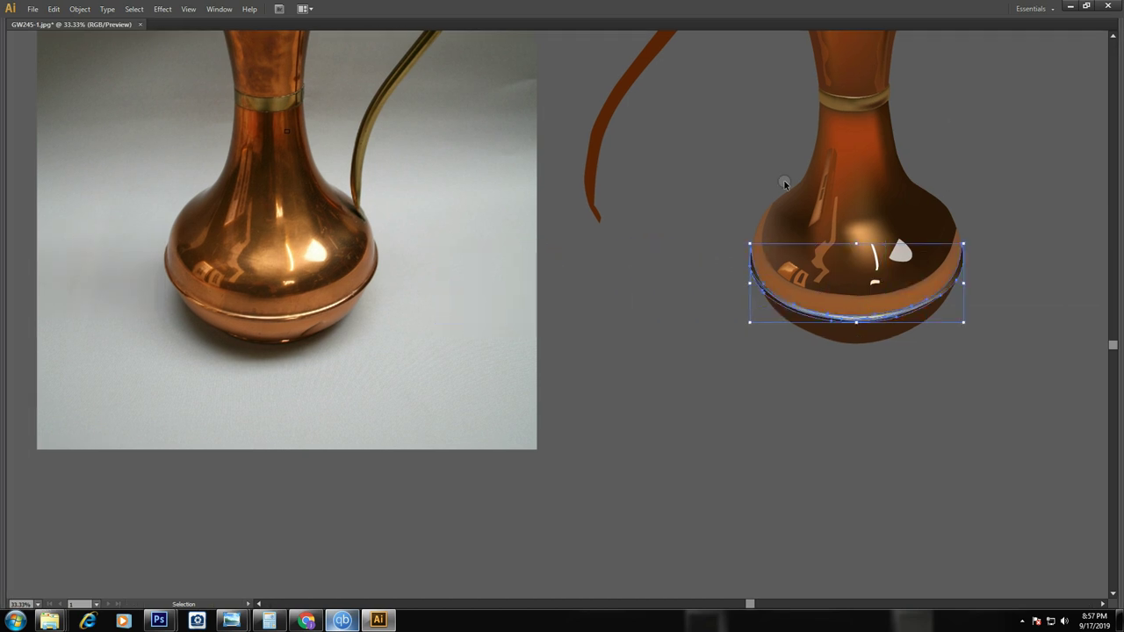
pyautogui.click(738, 341)
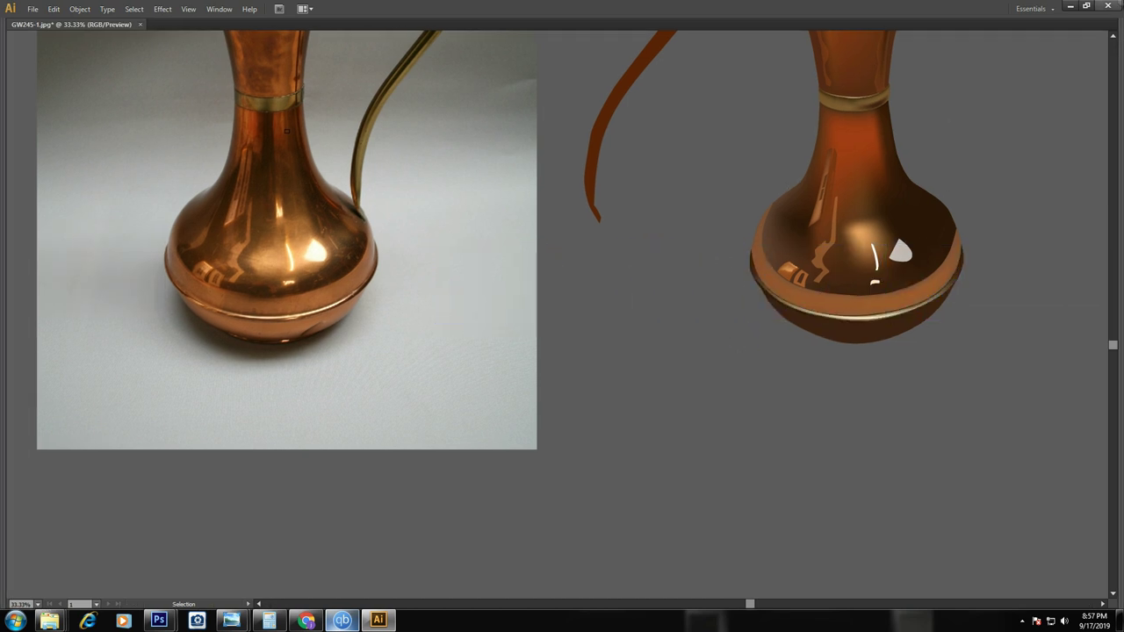
# Zoom around the pitcher artwork and inspect the photo pitcher's neck
pyautogui.hotkey('ctrl', '-')
pyautogui.hotkey('ctrl', '-')
pyautogui.press('z')
pyautogui.moveTo(309, 101); pyautogui.dragTo(941, 389)
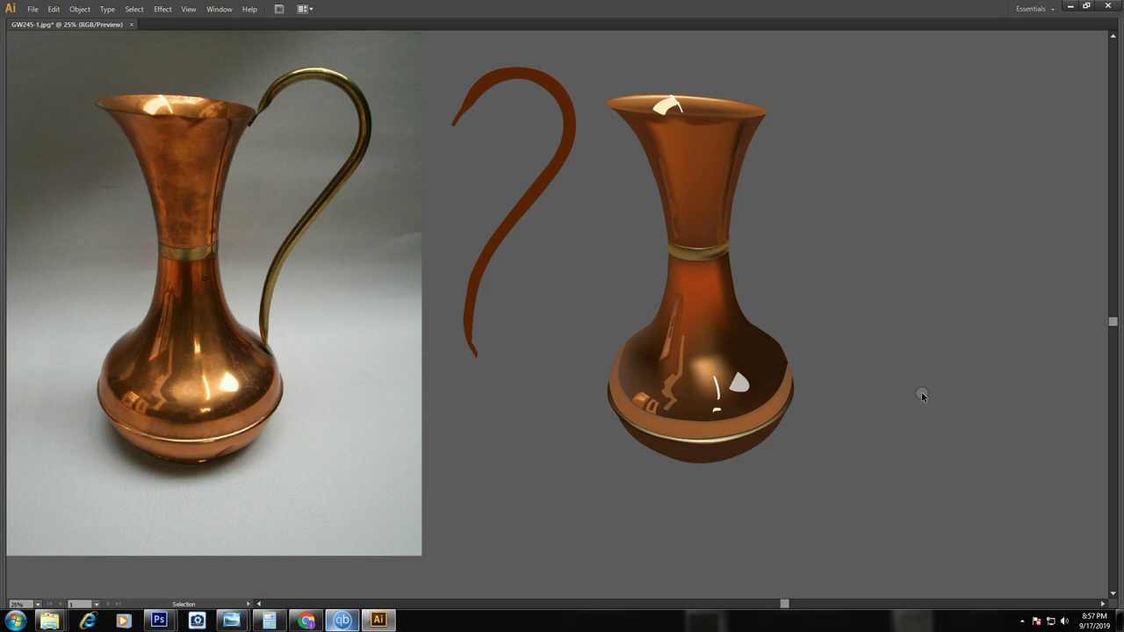
pyautogui.hotkey('ctrl', '-')
pyautogui.moveTo(270, 250)
pyautogui.mouseDown()
pyautogui.moveTo(514, 388)
pyautogui.moveTo(638, 381)
pyautogui.mouseUp()
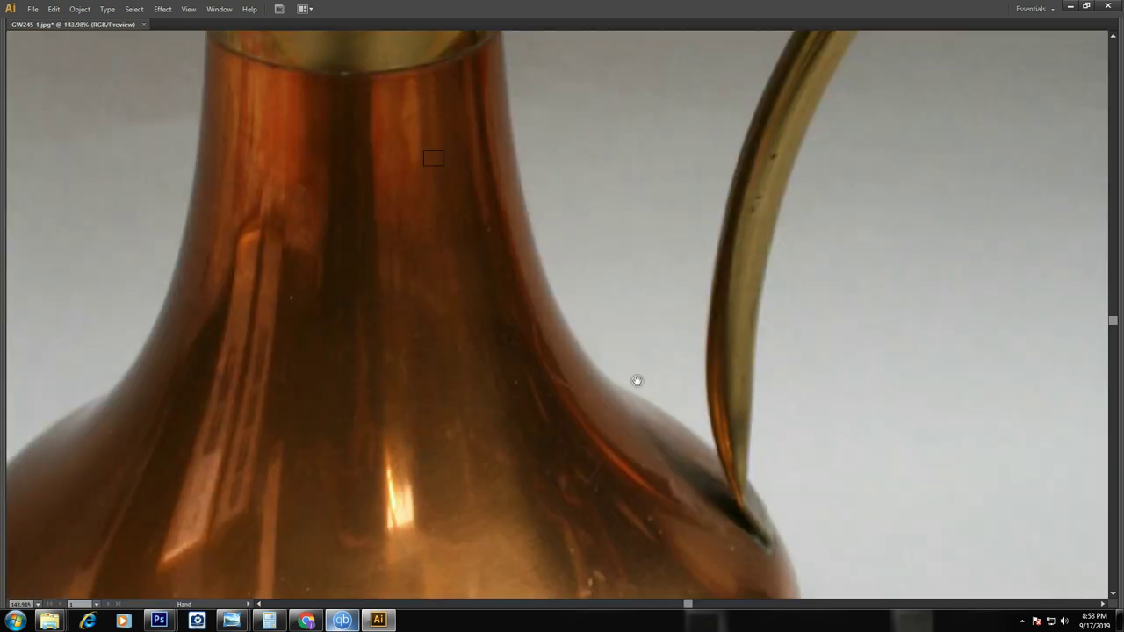
pyautogui.hotkey('ctrl', '-')
pyautogui.hotkey('ctrl', '-')
pyautogui.hotkey('ctrl', '-')
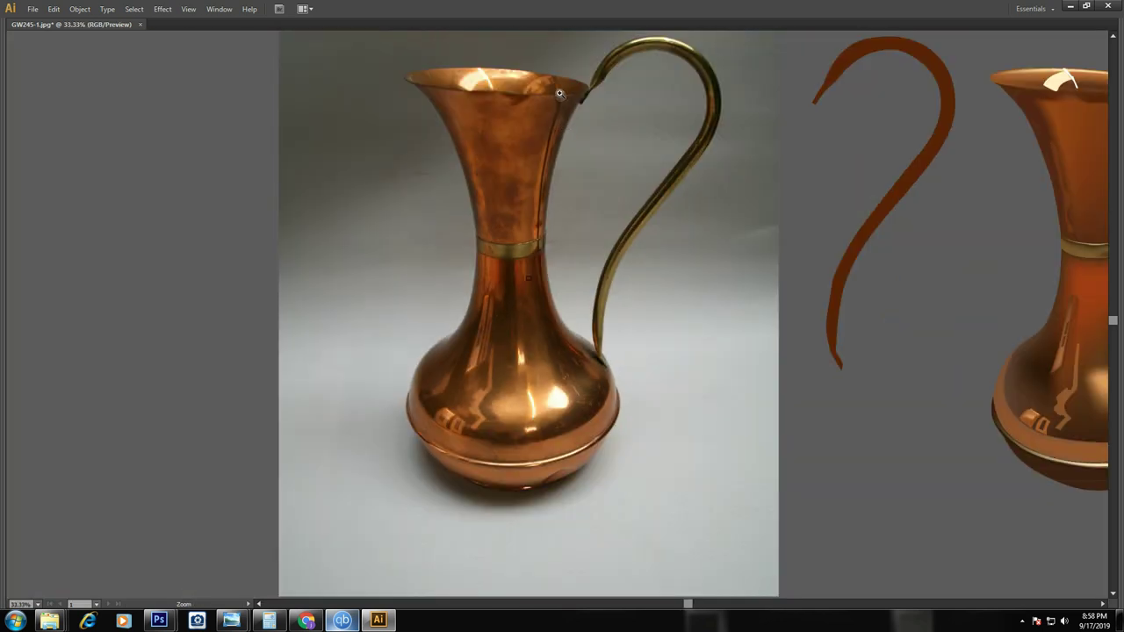
# Trace the reflection streak from the photo's lip down the neck to the brass band
pyautogui.moveTo(541, 83); pyautogui.dragTo(607, 131)
pyautogui.press('p')
pyautogui.click(401, 331)
pyautogui.click(398, 258)
pyautogui.moveTo(392, 212); pyautogui.dragTo(408, 204)
pyautogui.moveTo(440, 266); pyautogui.dragTo(439, 299)
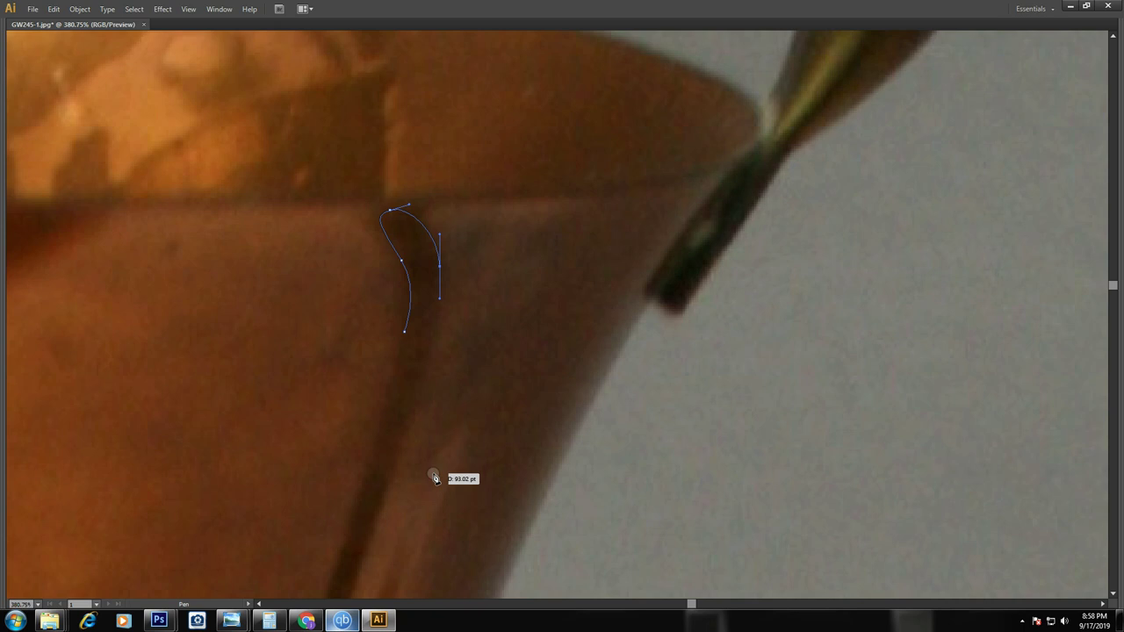
pyautogui.hotkey('ctrl', '-')
pyautogui.moveTo(425, 444); pyautogui.dragTo(411, 482)
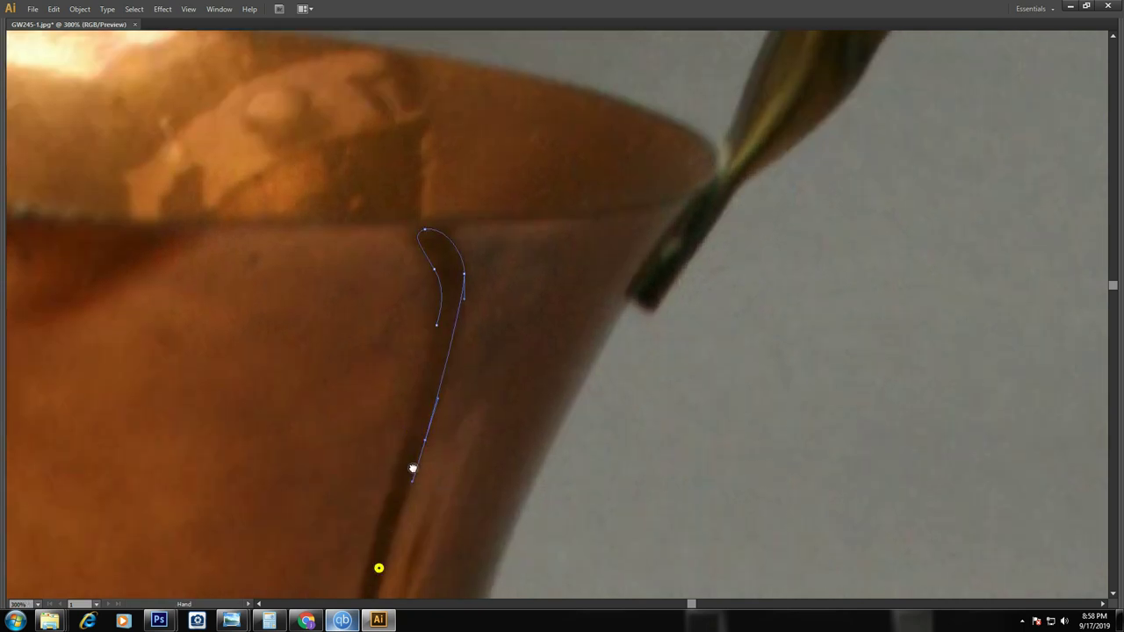
pyautogui.moveTo(377, 568); pyautogui.dragTo(479, 307)
pyautogui.click(466, 387)
pyautogui.click(442, 582)
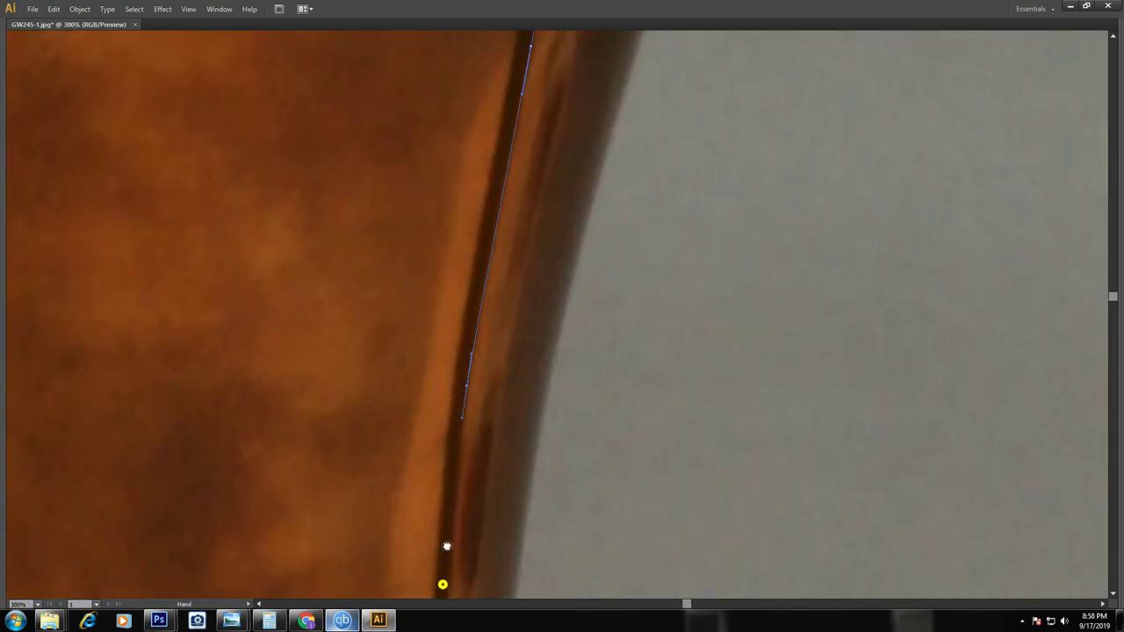
pyautogui.scroll(-5, 466, 319)
pyautogui.scroll(-3, 458, 422)
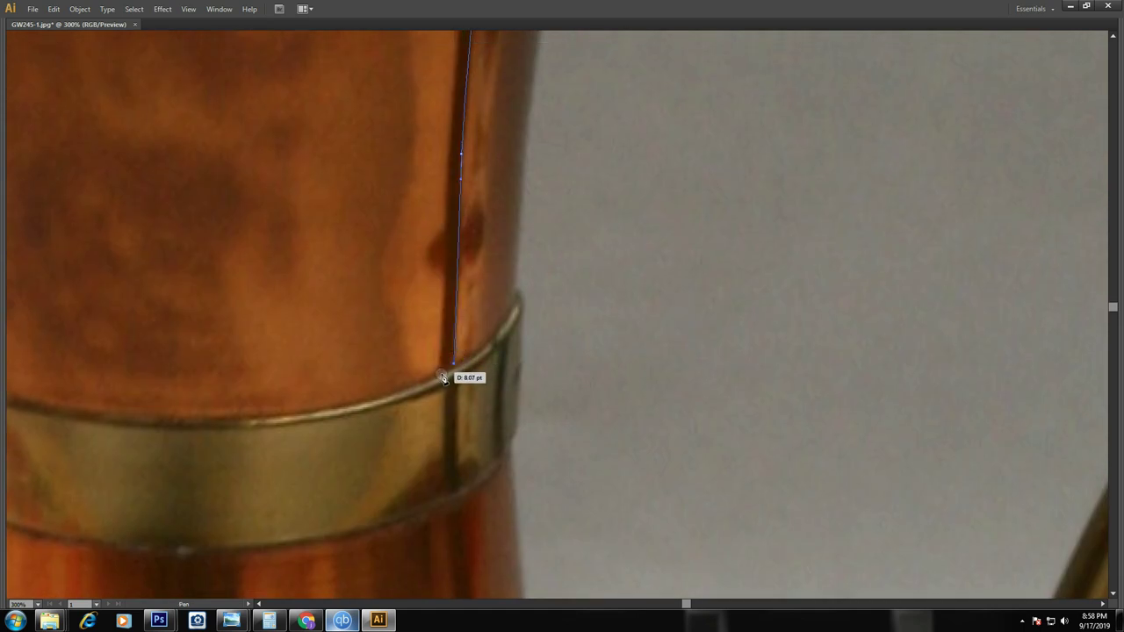
pyautogui.moveTo(445, 302); pyautogui.dragTo(447, 326)
# Continue the reflection path back up the neck and close it
pyautogui.press('p')
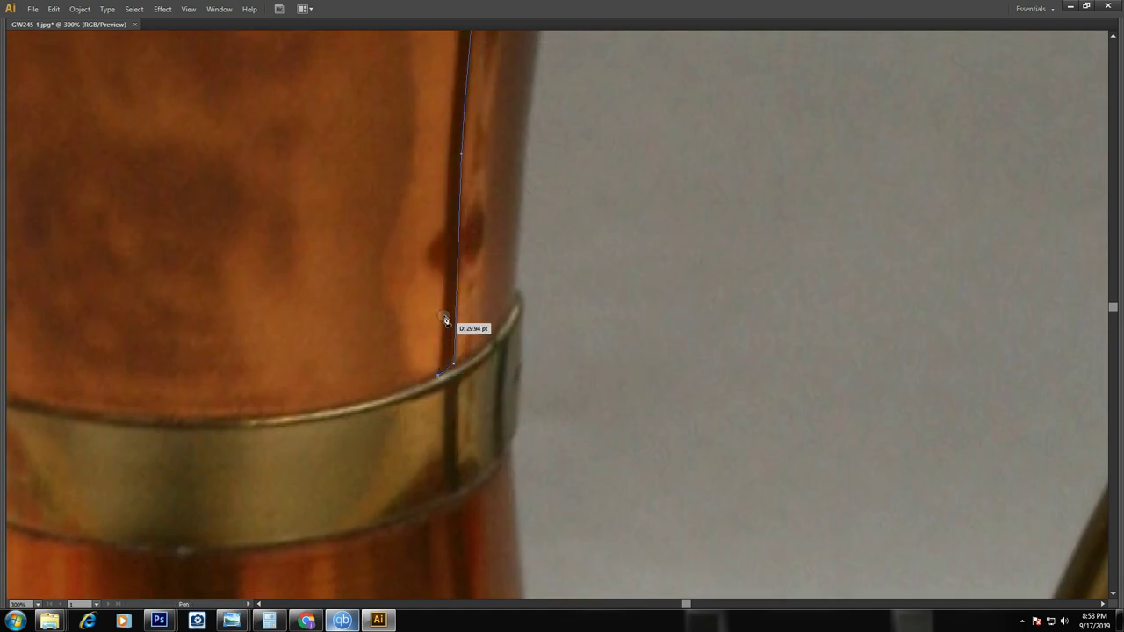
pyautogui.scroll(5, 469, 221)
pyautogui.click(468, 216)
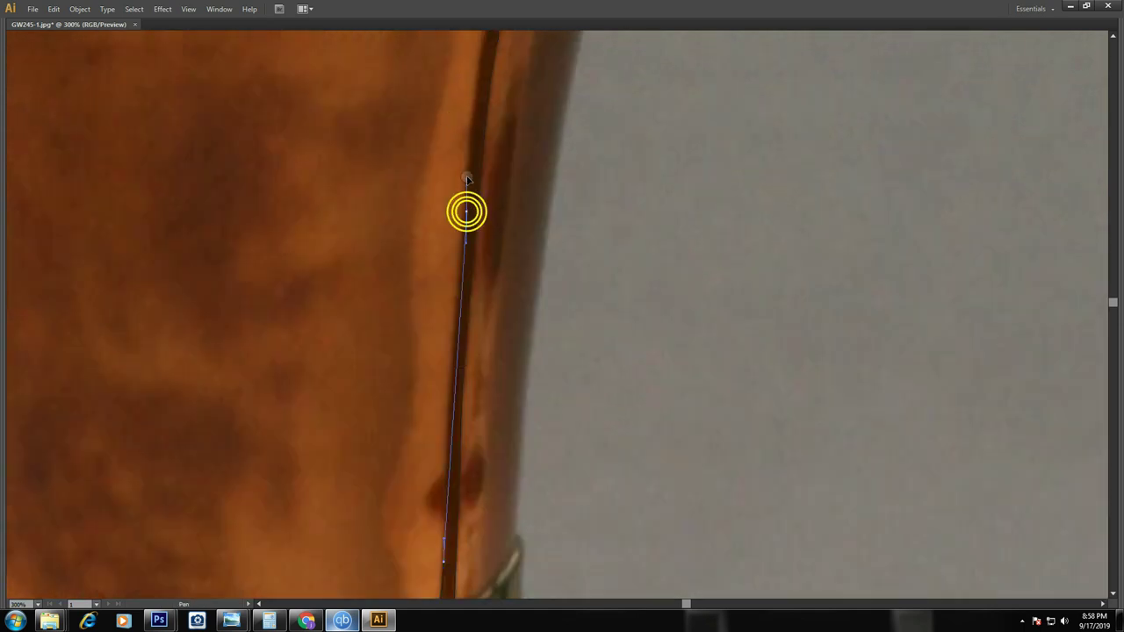
pyautogui.scroll(5, 469, 132)
pyautogui.moveTo(494, 138); pyautogui.dragTo(503, 101)
pyautogui.moveTo(507, 55); pyautogui.dragTo(542, 228)
pyautogui.click(545, 164)
pyautogui.moveTo(574, 64); pyautogui.dragTo(557, 307)
# Fill the neck reflection with dark brown sampled from the photo
pyautogui.press('i')
pyautogui.click(581, 302)
pyautogui.hotkey('ctrl', '0')
pyautogui.press('v')
pyautogui.click(659, 323)
# Move the dark-brown streak right onto the vector pitcher's upper neck
pyautogui.moveTo(682, 395); pyautogui.dragTo(354, 230)
pyautogui.click(334, 231)
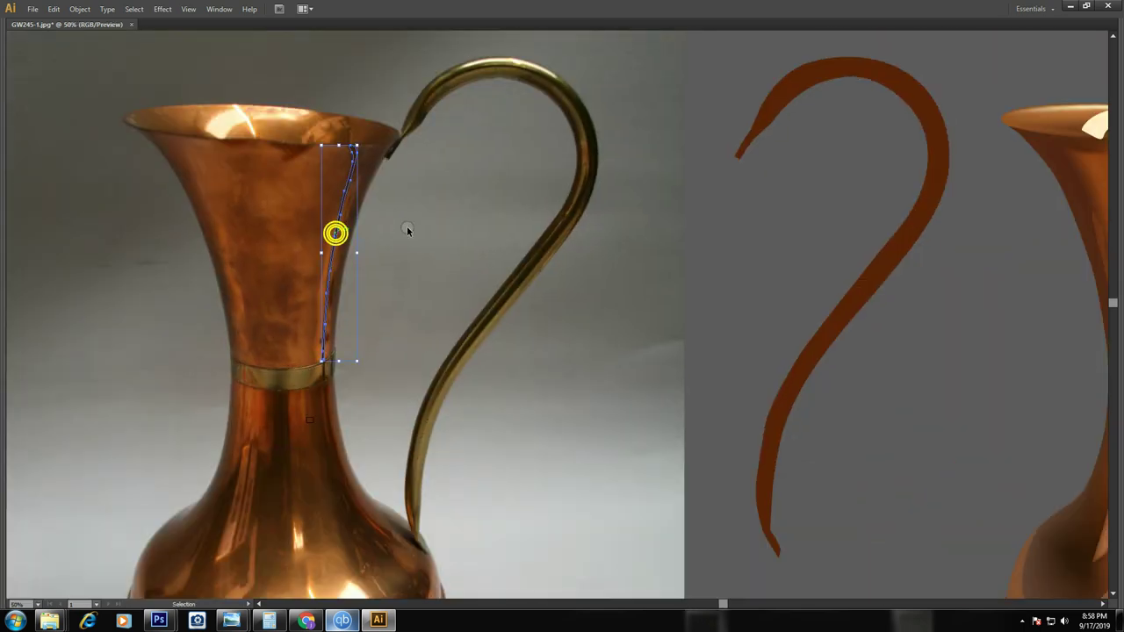
pyautogui.hscroll(5, 351, 226)
pyautogui.hotkey('shift', 'Right')
pyautogui.hotkey('shift', 'Right')
pyautogui.hotkey('shift', 'Right')
pyautogui.hotkey('shift', 'Right')
pyautogui.hotkey('shift', 'Right')
pyautogui.hotkey('shift', 'Right')
pyautogui.hotkey('shift', 'Right')
pyautogui.hotkey('shift', 'Right')
pyautogui.hotkey('shift', 'Right')
pyautogui.hotkey('shift', 'Right')
pyautogui.hotkey('shift', 'Right')
pyautogui.hotkey('shift', 'Right')
pyautogui.hotkey('shift', 'Right')
pyautogui.hotkey('shift', 'Right')
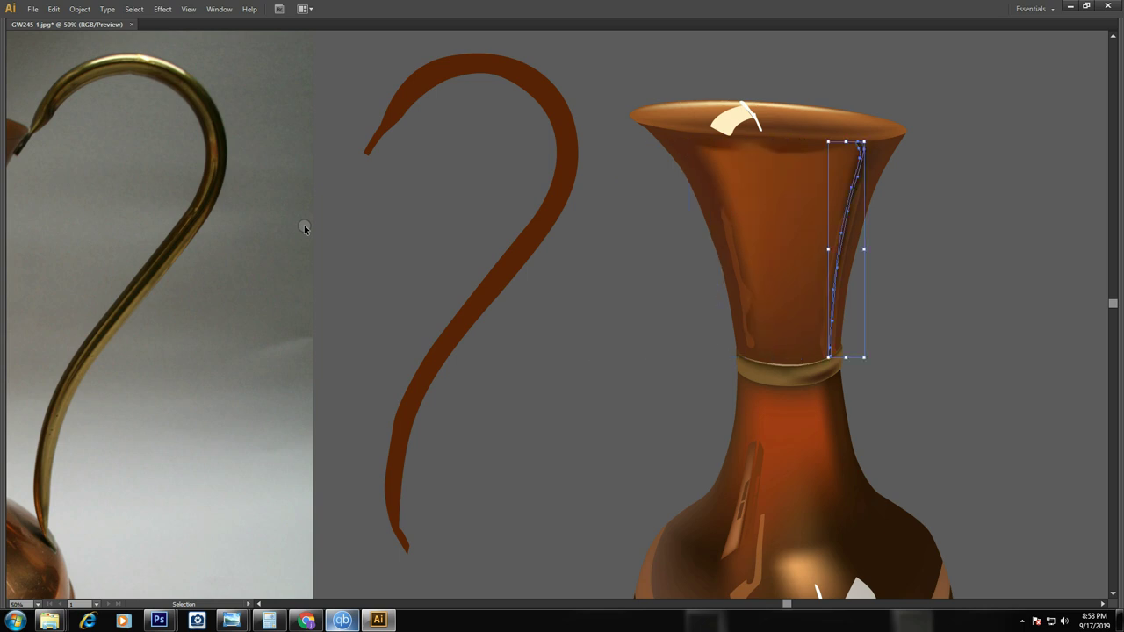
pyautogui.click(996, 259)
pyautogui.hotkey('ctrl', '-')
pyautogui.hotkey('ctrl', '-')
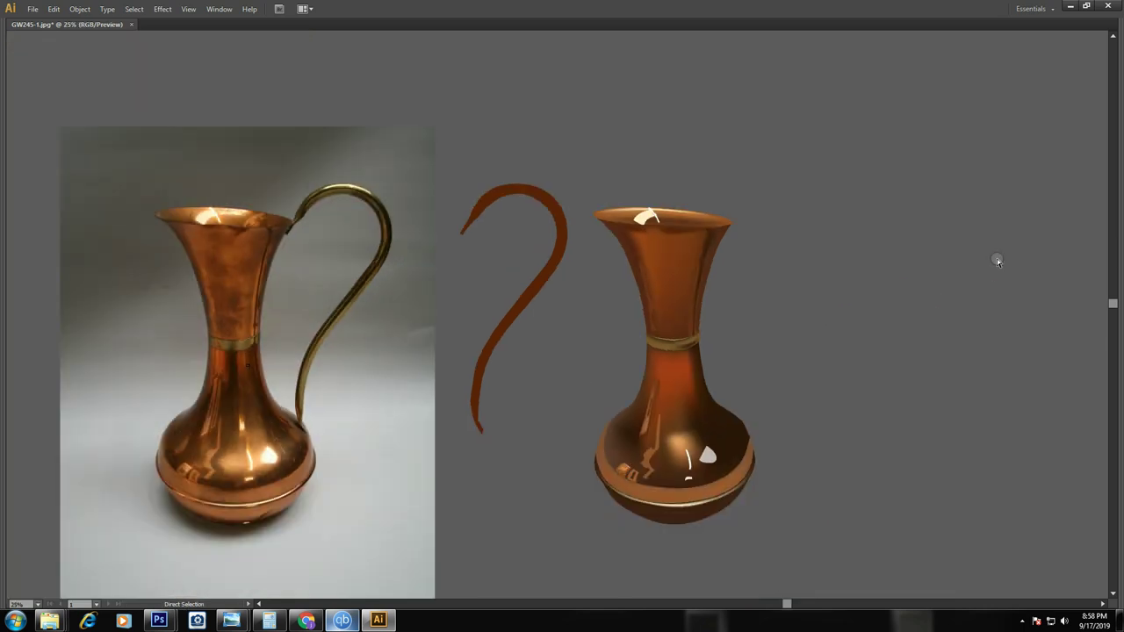
pyautogui.hotkey('ctrl', '-')
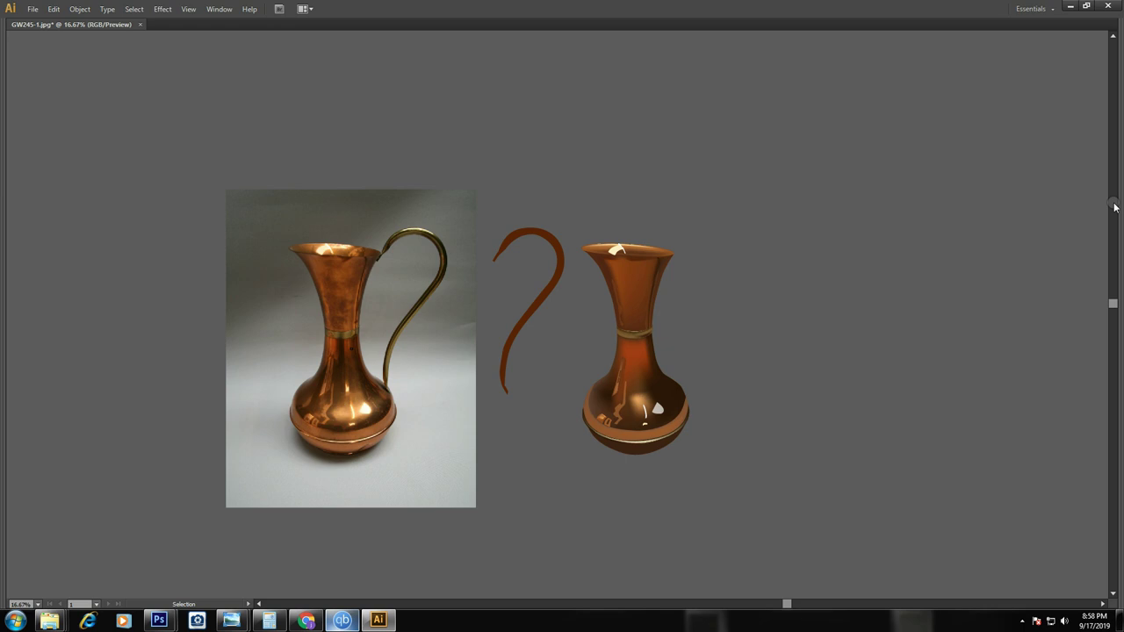
# Zoom into the photo pitcher's lip and pen-trace the highlight's left and upper edges
pyautogui.press('z')
pyautogui.moveTo(359, 235); pyautogui.dragTo(386, 259)
pyautogui.press('p')
pyautogui.moveTo(236, 389); pyautogui.dragTo(185, 387)
pyautogui.click(195, 349)
pyautogui.click(188, 319)
pyautogui.click(224, 304)
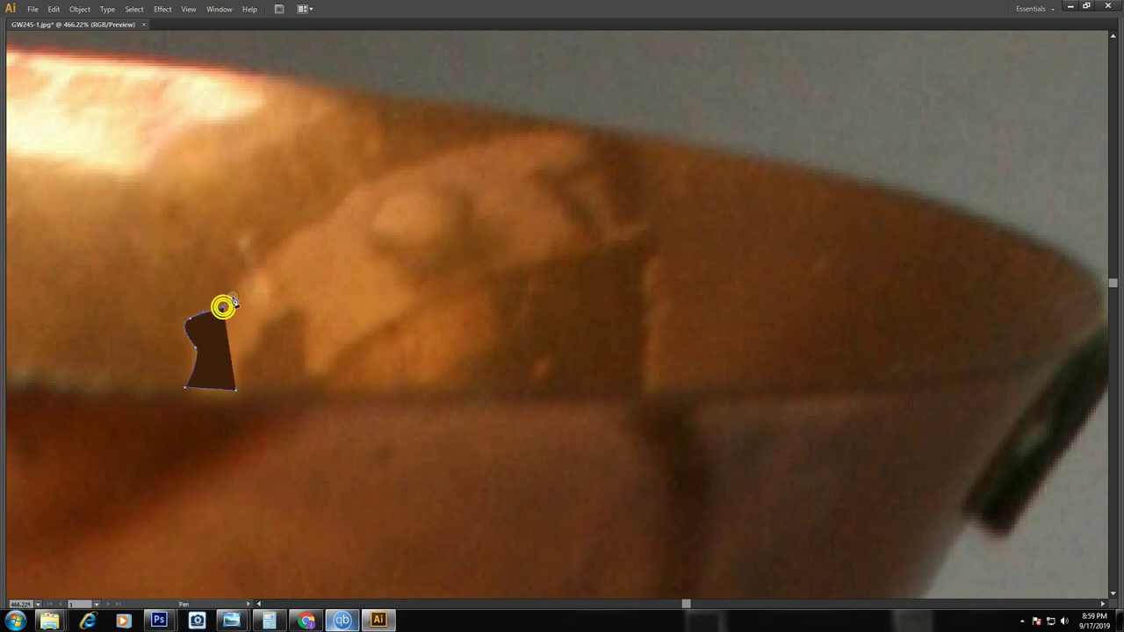
pyautogui.click(259, 274)
pyautogui.click(321, 220)
pyautogui.click(366, 186)
# Finish the highlight outline around its curved tip and lower edge, closing the shape
pyautogui.moveTo(557, 129); pyautogui.dragTo(601, 143)
pyautogui.click(605, 136)
pyautogui.click(543, 173)
pyautogui.click(596, 246)
pyautogui.click(442, 294)
pyautogui.click(313, 375)
pyautogui.click(303, 344)
pyautogui.click(292, 314)
pyautogui.click(246, 339)
pyautogui.click(236, 377)
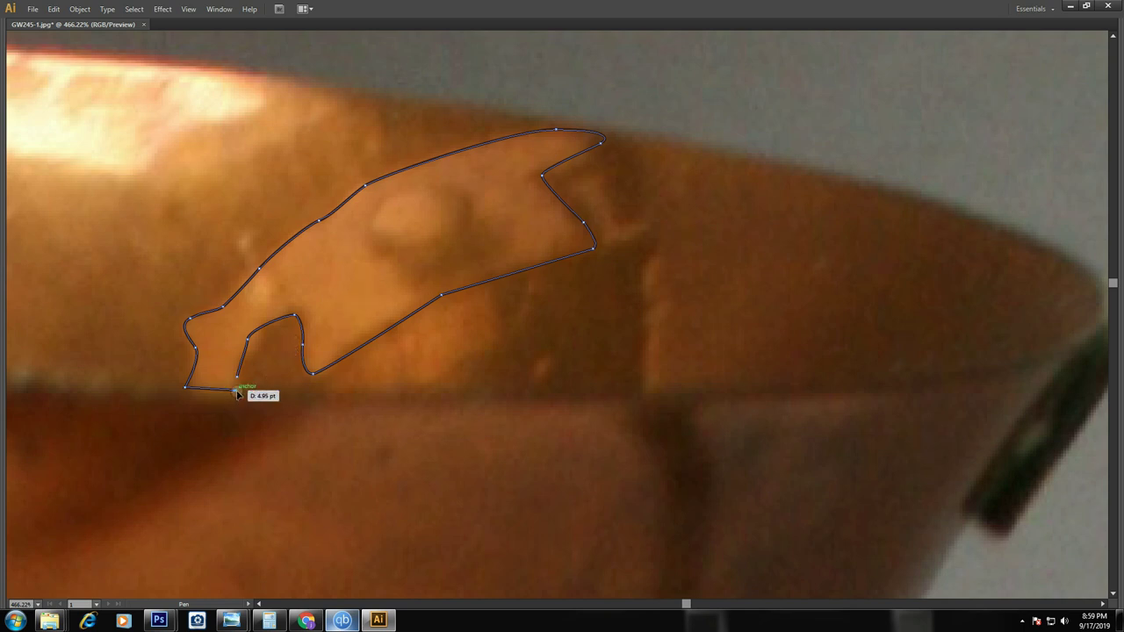
# Fill the highlight with orange sampled from the photo, then zoom out to the whole artwork
pyautogui.press('i')
pyautogui.click(340, 244)
pyautogui.press('v')
pyautogui.press('a')
pyautogui.press('v')
pyautogui.press('a')
pyautogui.press('v')
pyautogui.scroll(10, 500, 229)
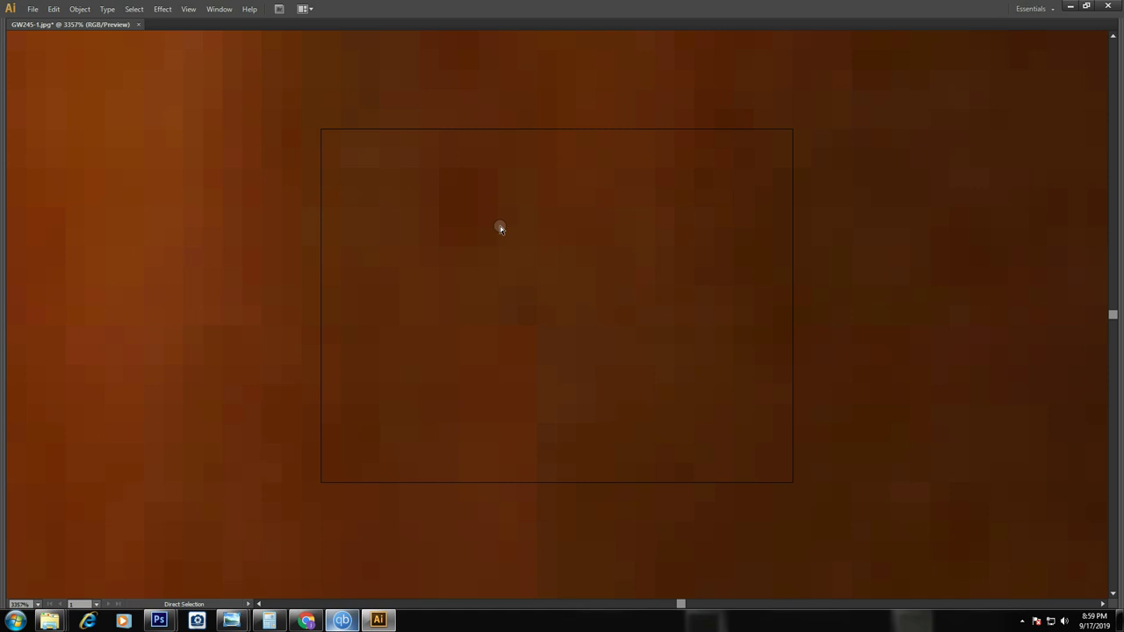
pyautogui.scroll(-3, 499, 228)
pyautogui.scroll(-4, 499, 228)
pyautogui.scroll(-5, 500, 229)
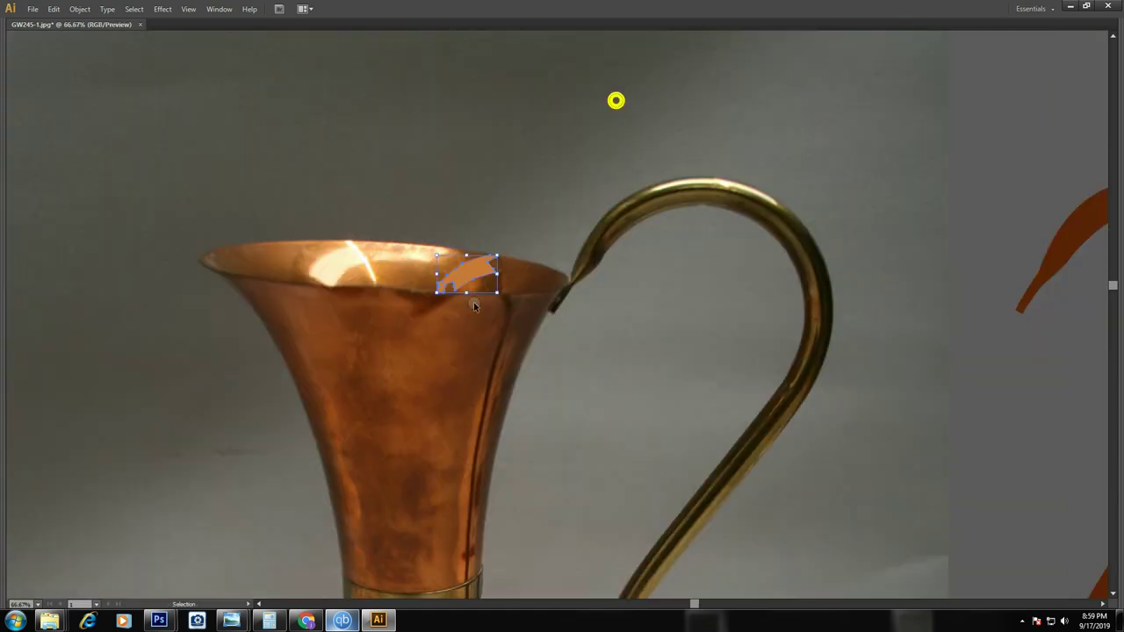
pyautogui.hotkey('ctrl', '-')
pyautogui.hotkey('ctrl', '-')
pyautogui.hotkey('ctrl', '-')
# Nudge the highlight onto the vector pitcher's inner rim and set its opacity to 40%
pyautogui.press('Right')
pyautogui.press('Right')
pyautogui.press('Right')
pyautogui.press('Right')
pyautogui.press('Right')
pyautogui.press('Right')
pyautogui.press('Right')
pyautogui.press('Right')
pyautogui.press('Right')
pyautogui.press('Right')
pyautogui.press('Right')
pyautogui.press('Right')
pyautogui.press('Right')
pyautogui.press('Right')
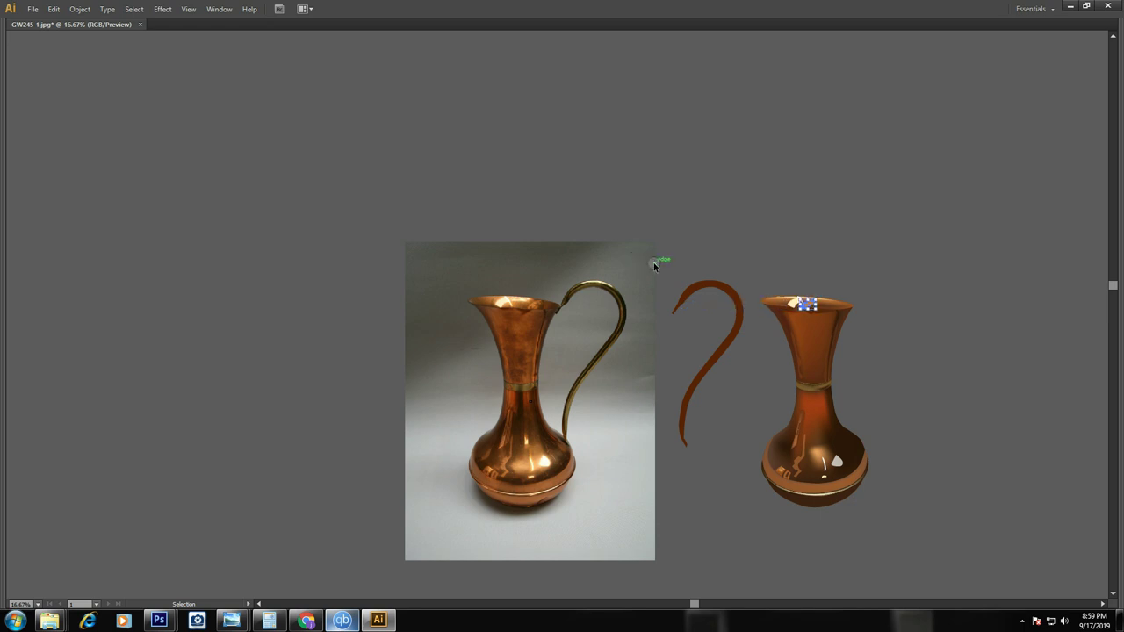
pyautogui.click(652, 264)
pyautogui.click(825, 310)
pyautogui.press('Tab')
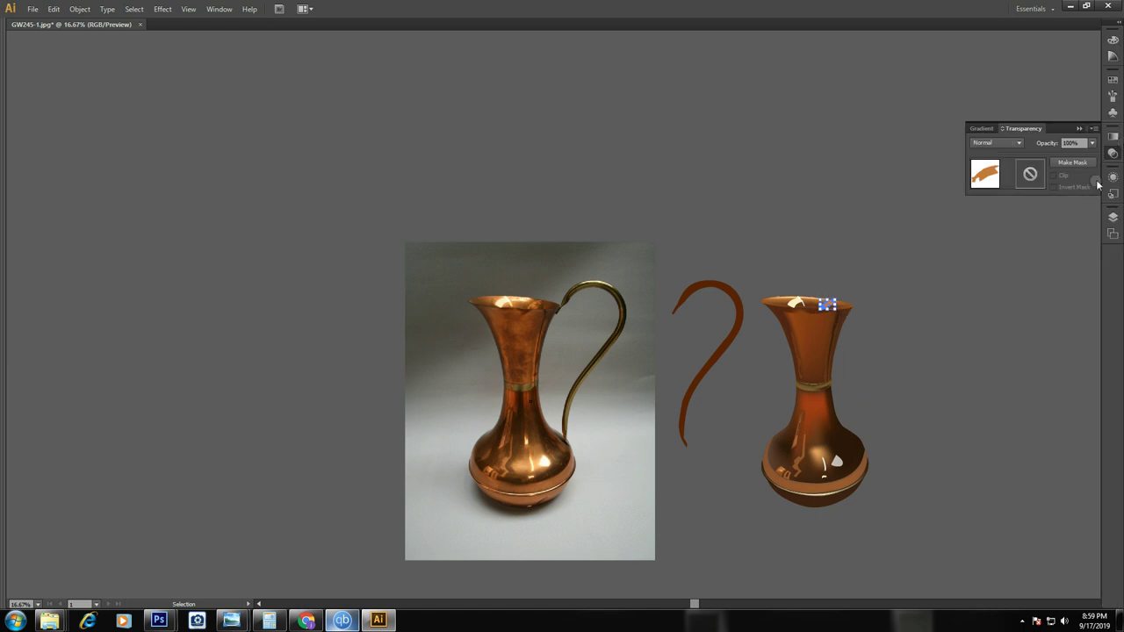
pyautogui.click(1093, 143)
pyautogui.click(1081, 201)
pyautogui.click(921, 166)
pyautogui.press('Tab')
pyautogui.hotkey('ctrl', '-')
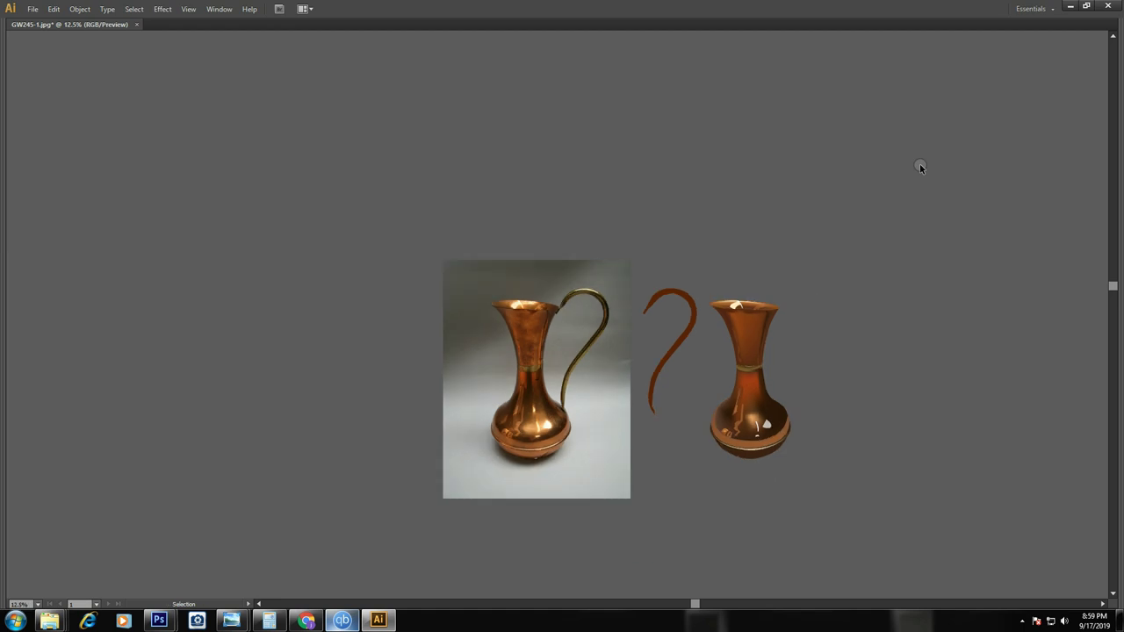
# Add a mesh point at the brown handle's top, colour it with the photo's brass, and zoom in
pyautogui.moveTo(421, 246); pyautogui.dragTo(896, 533)
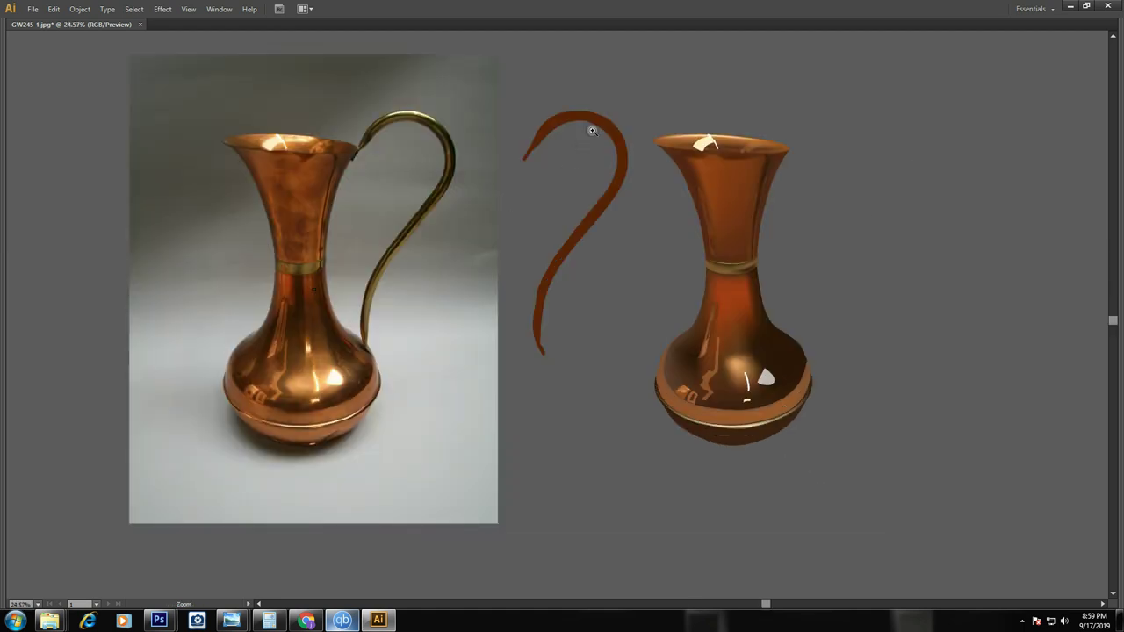
pyautogui.click(599, 127)
pyautogui.press('u')
pyautogui.click(592, 119)
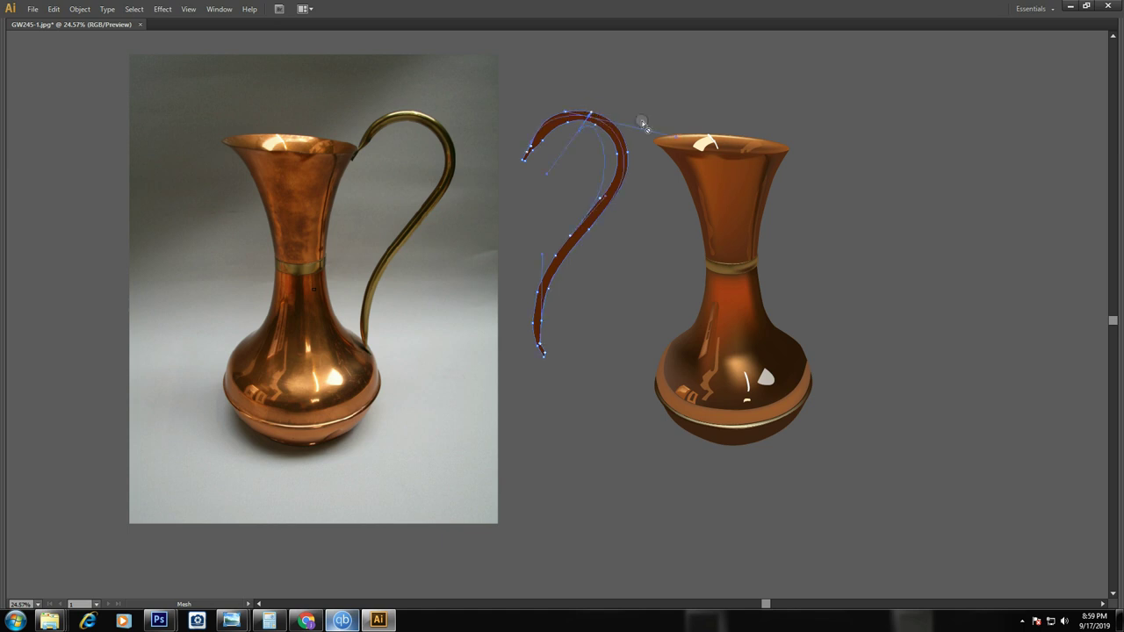
pyautogui.click(412, 112)
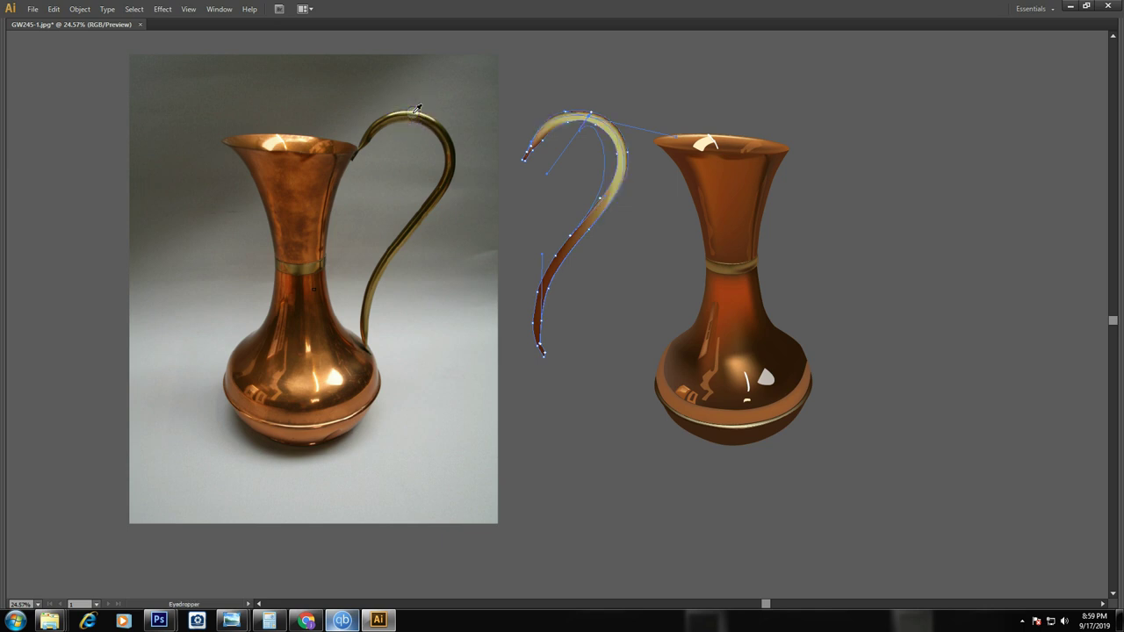
pyautogui.press('z')
pyautogui.click(545, 134)
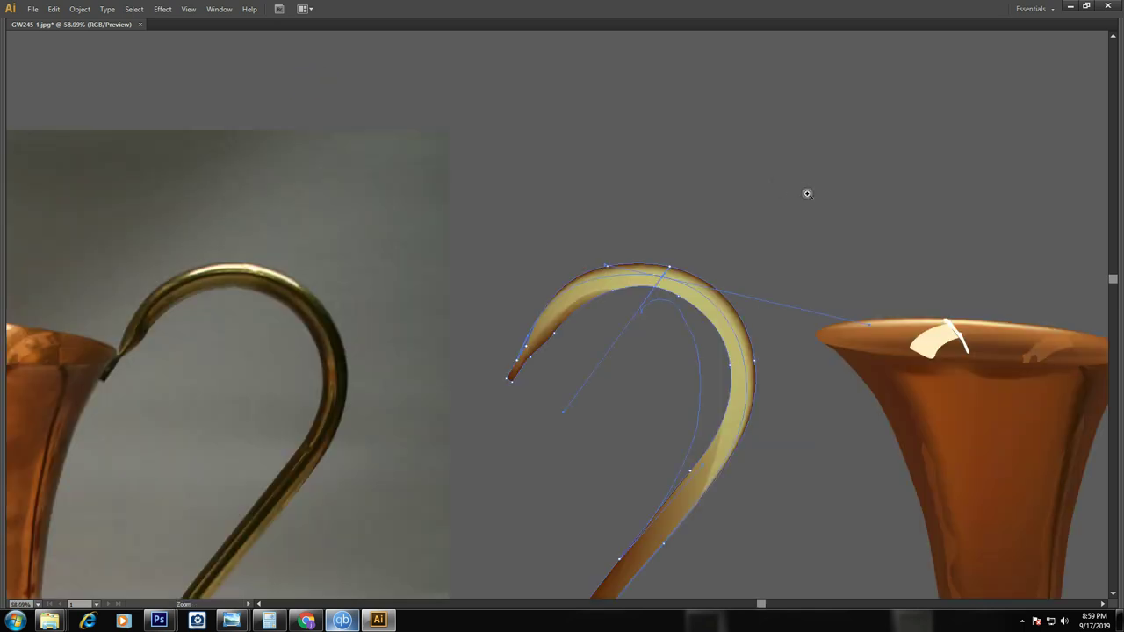
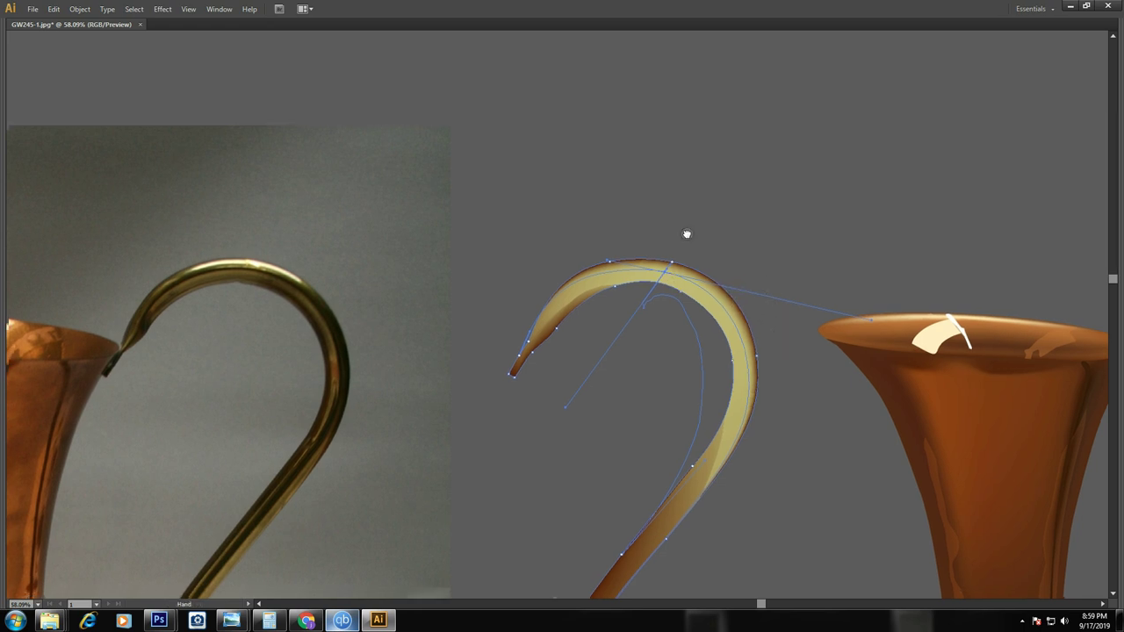
# Undo a trial handle reshape, then give a handle mesh point a light colour sampled from the photo handle
pyautogui.moveTo(688, 234); pyautogui.dragTo(711, 155)
pyautogui.moveTo(588, 332); pyautogui.dragTo(713, 367)
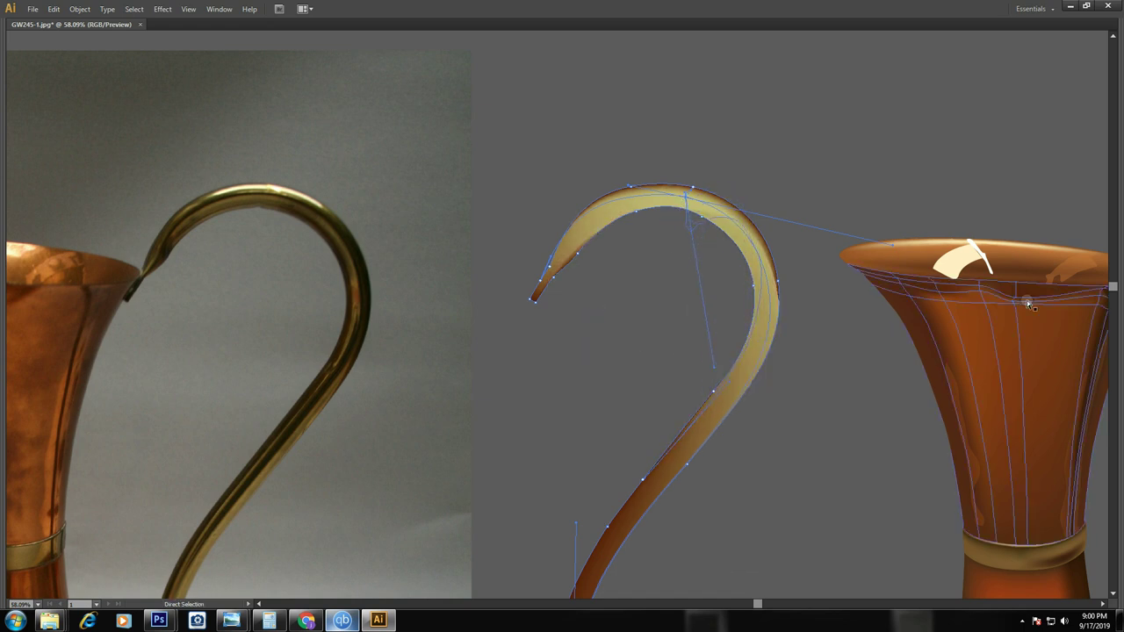
pyautogui.hotkey('ctrl', 'z')
pyautogui.hotkey('ctrl', 'z')
pyautogui.hotkey('ctrl', 'z')
pyautogui.hotkey('ctrl', 'z')
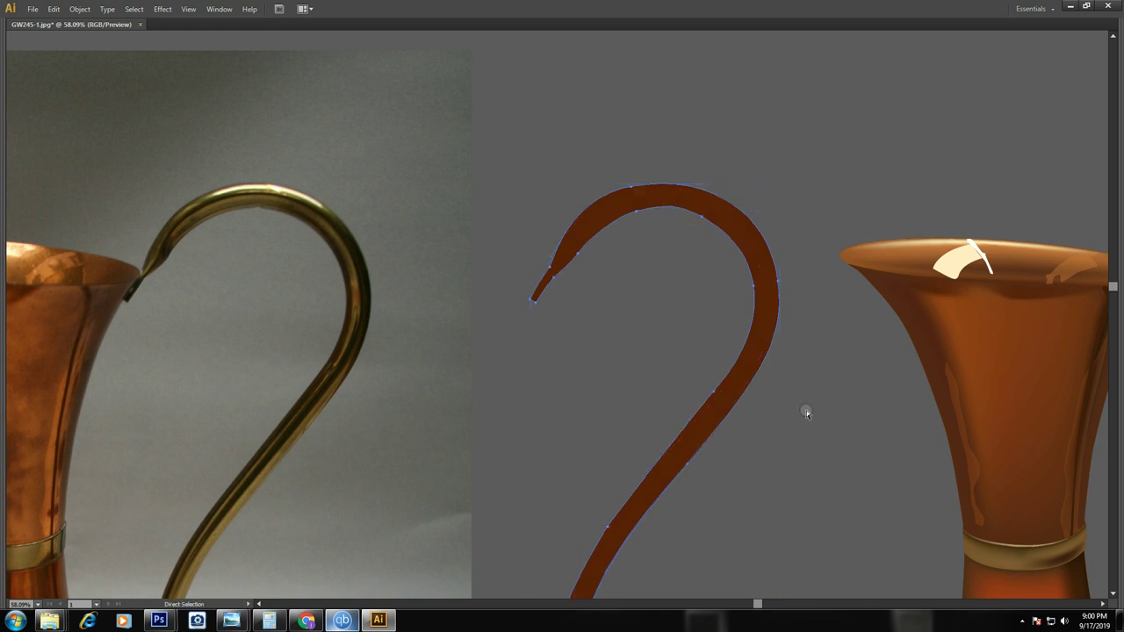
pyautogui.click(817, 395)
pyautogui.moveTo(708, 203)
pyautogui.mouseDown()
pyautogui.moveTo(700, 193)
pyautogui.moveTo(1036, 274)
pyautogui.mouseUp()
pyautogui.press('i')
pyautogui.click(278, 188)
# Add a handle mesh point coloured dark olive-brown from the photo handle
pyautogui.press('u')
pyautogui.click(700, 204)
pyautogui.press('i')
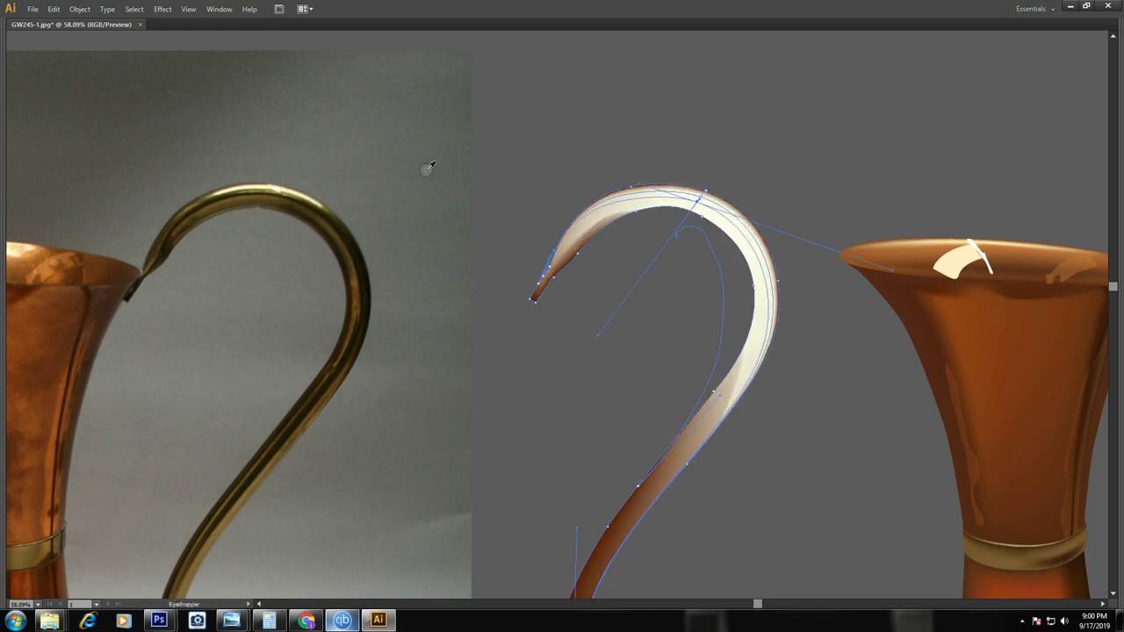
pyautogui.click(318, 203)
# Add a brass-coloured mesh point, sampled from the photo, on the handle's top curve
pyautogui.press('v')
pyautogui.click(746, 111)
pyautogui.moveTo(693, 377)
pyautogui.mouseDown()
pyautogui.moveTo(665, 395)
pyautogui.moveTo(740, 326)
pyautogui.moveTo(733, 420)
pyautogui.mouseUp()
pyautogui.press('u')
pyautogui.click(744, 143)
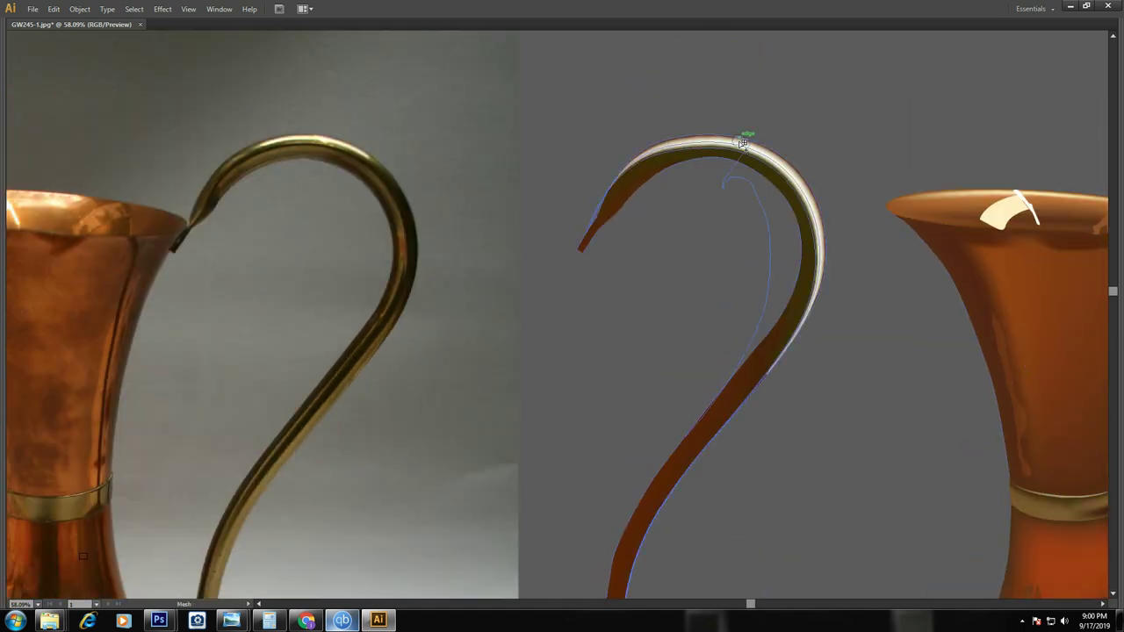
pyautogui.click(749, 145)
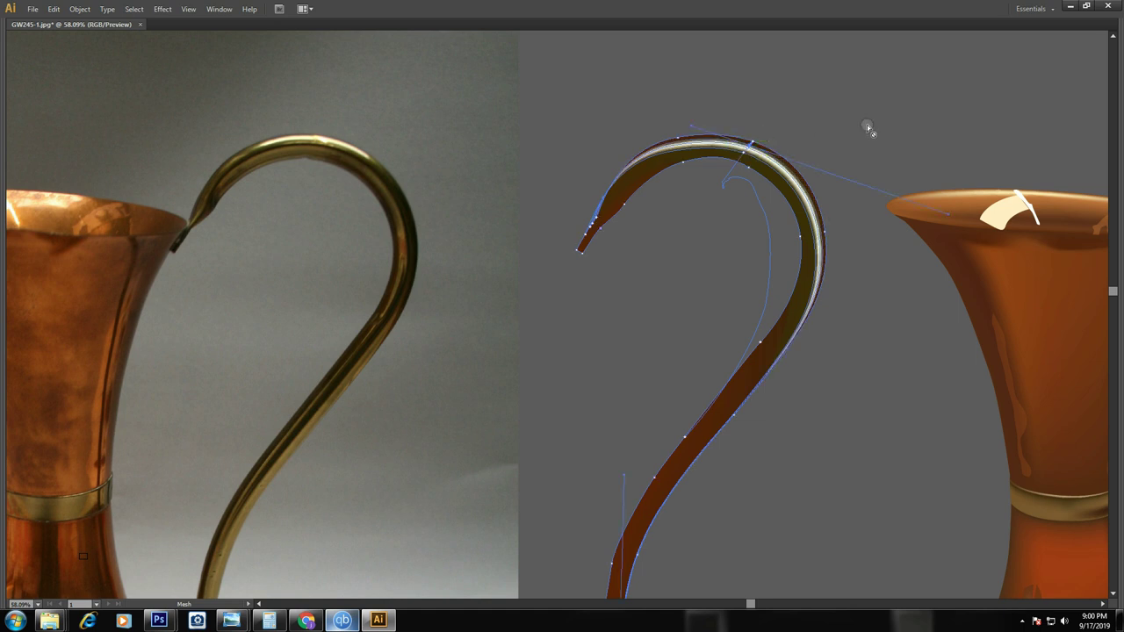
pyautogui.press('i')
pyautogui.click(377, 167)
pyautogui.hotkey('ctrl', 'shift', 'a')
pyautogui.hotkey('ctrl', '-')
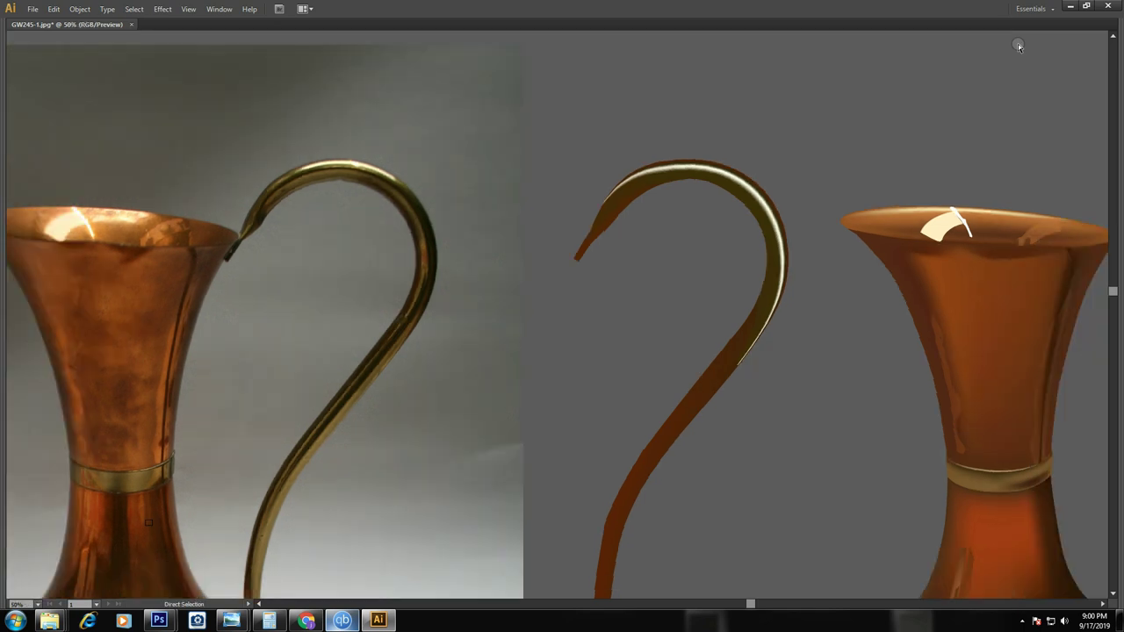
pyautogui.hotkey('ctrl', '-')
pyautogui.hotkey('ctrl', '-')
pyautogui.moveTo(399, 252); pyautogui.dragTo(728, 427)
# Add another handle mesh point, sampling golden brown, then a lighter tone, from the photo handle
pyautogui.click(753, 449)
pyautogui.click(770, 299)
pyautogui.press('u')
pyautogui.click(761, 301)
pyautogui.press('i')
pyautogui.click(335, 310)
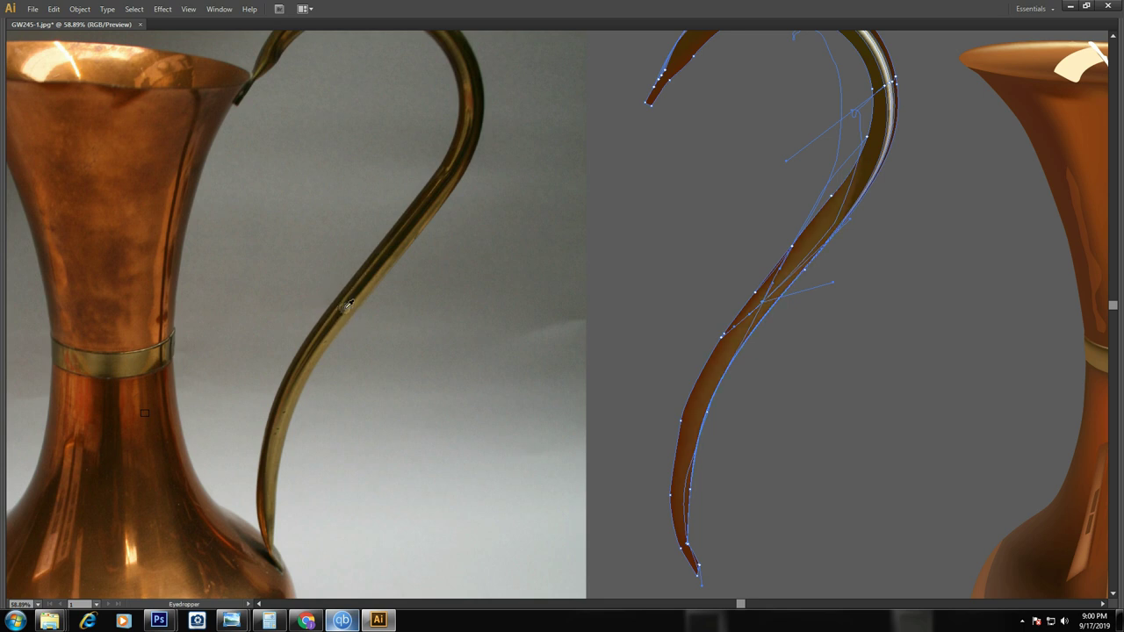
pyautogui.click(357, 304)
pyautogui.press('v')
pyautogui.click(1009, 309)
pyautogui.hotkey('ctrl', '-')
pyautogui.hotkey('ctrl', '-')
pyautogui.hotkey('ctrl', '-')
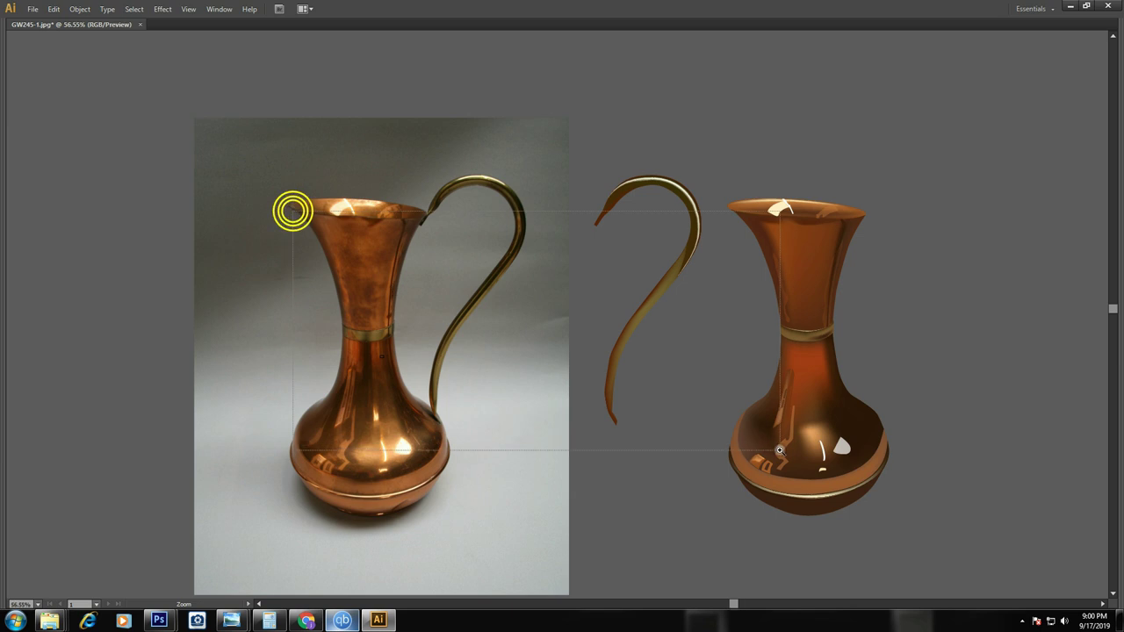
# Sample a colour from the photo handle onto the handle mesh
pyautogui.moveTo(290, 211); pyautogui.dragTo(759, 462)
pyautogui.click(693, 325)
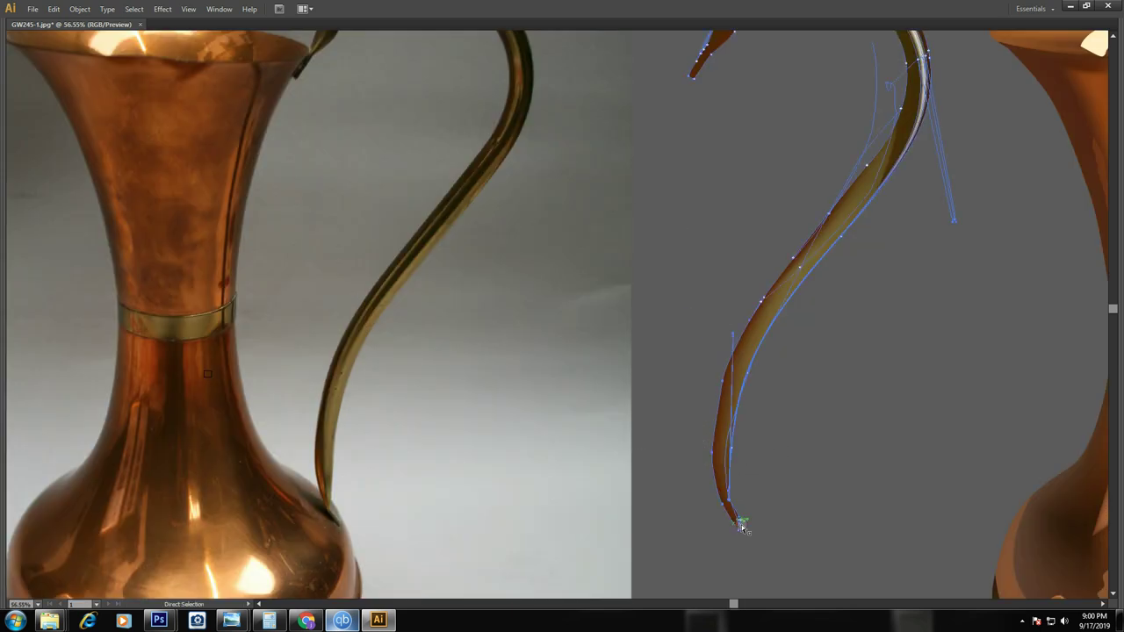
pyautogui.press('i')
pyautogui.click(333, 373)
# Pull the handle's lower segment outward to reshape its lower curve
pyautogui.press('a')
pyautogui.moveTo(736, 335); pyautogui.dragTo(802, 360)
pyautogui.click(736, 336)
pyautogui.moveTo(734, 336); pyautogui.dragTo(812, 361)
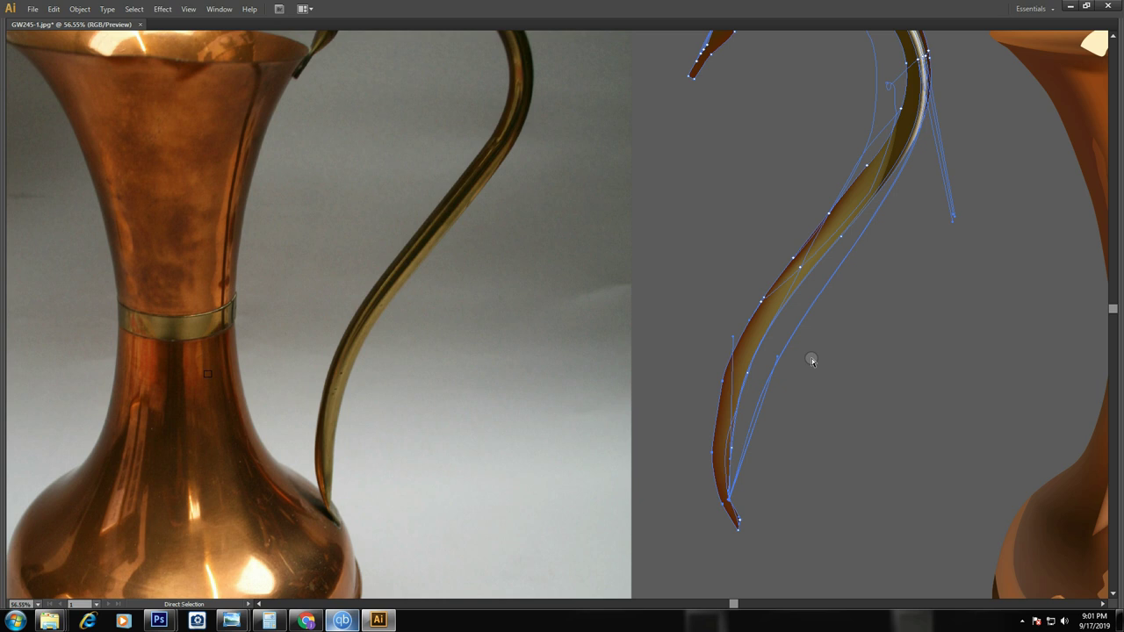
pyautogui.click(952, 225)
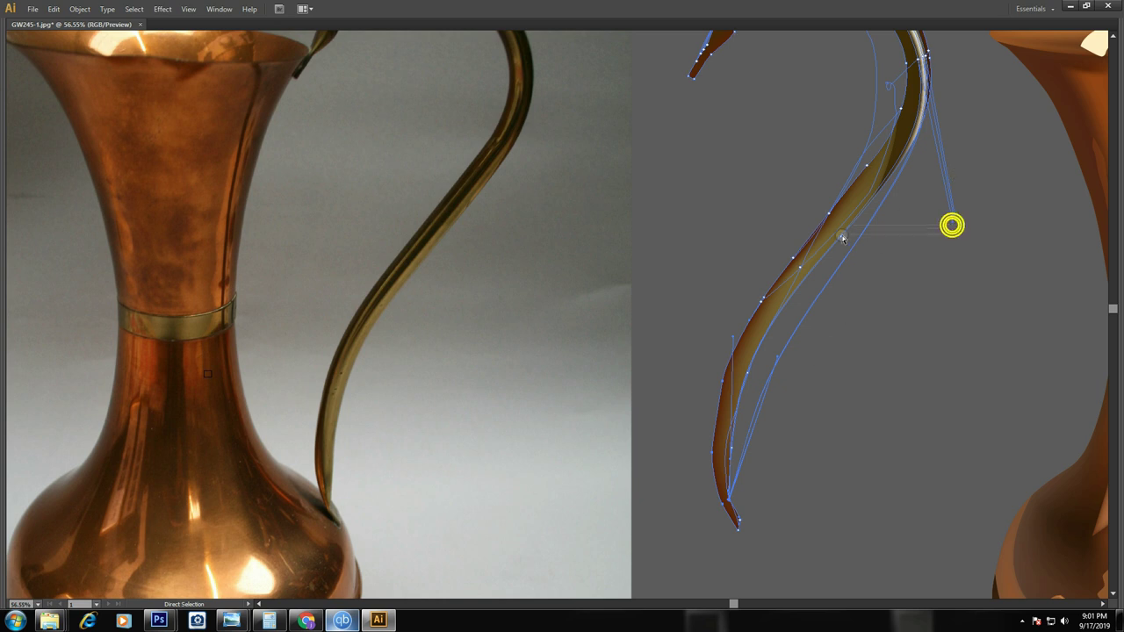
pyautogui.click(917, 61)
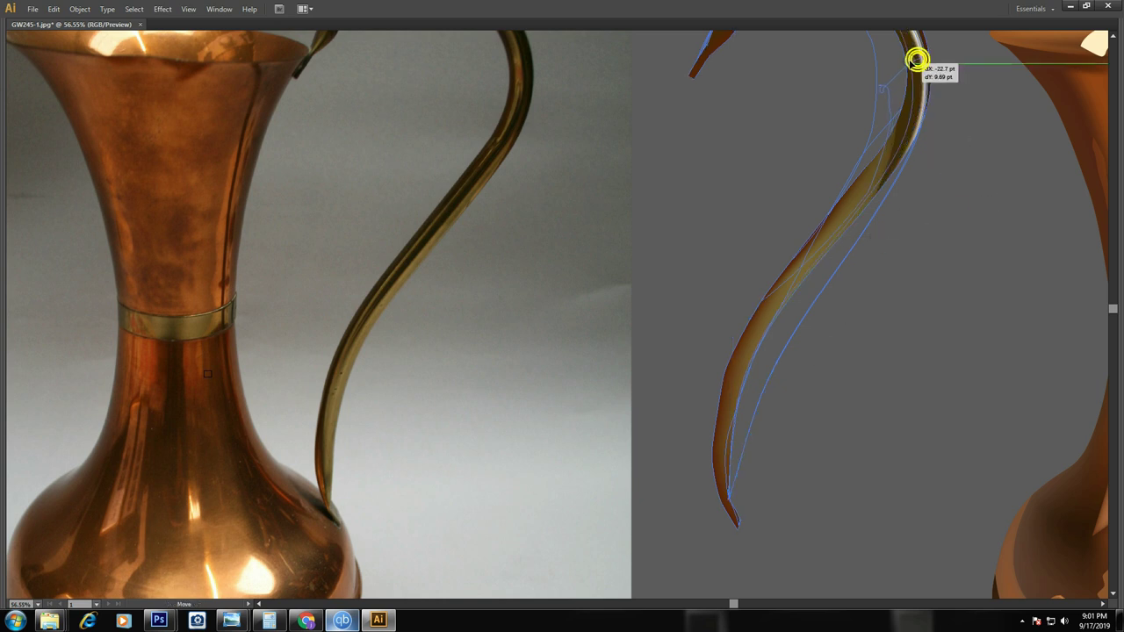
pyautogui.click(987, 119)
# Zoom in on the pitcher neck and handle top to inspect the handle path
pyautogui.hotkey('ctrl', '-')
pyautogui.hotkey('ctrl', '-')
pyautogui.hotkey('ctrl', '-')
pyautogui.press('z')
pyautogui.moveTo(181, 88); pyautogui.dragTo(778, 258)
pyautogui.press('a')
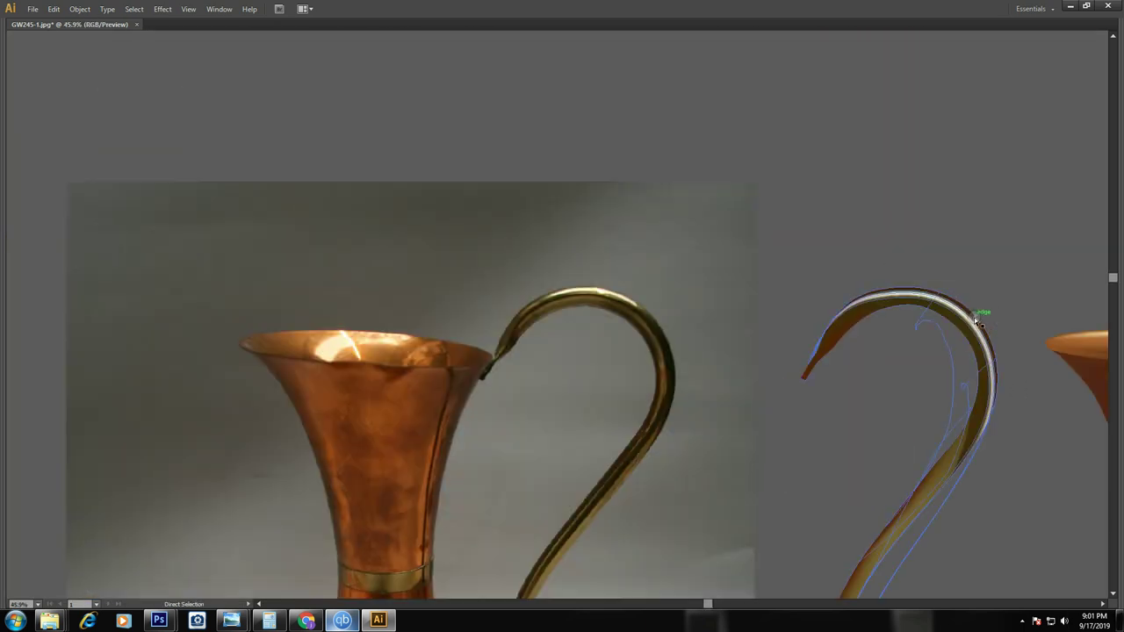
pyautogui.click(995, 359)
pyautogui.press('i')
pyautogui.hotkey('ctrl', 'shift', 'a')
pyautogui.press('a')
pyautogui.hotkey('ctrl', '-')
pyautogui.hotkey('ctrl', '-')
pyautogui.hotkey('ctrl', '-')
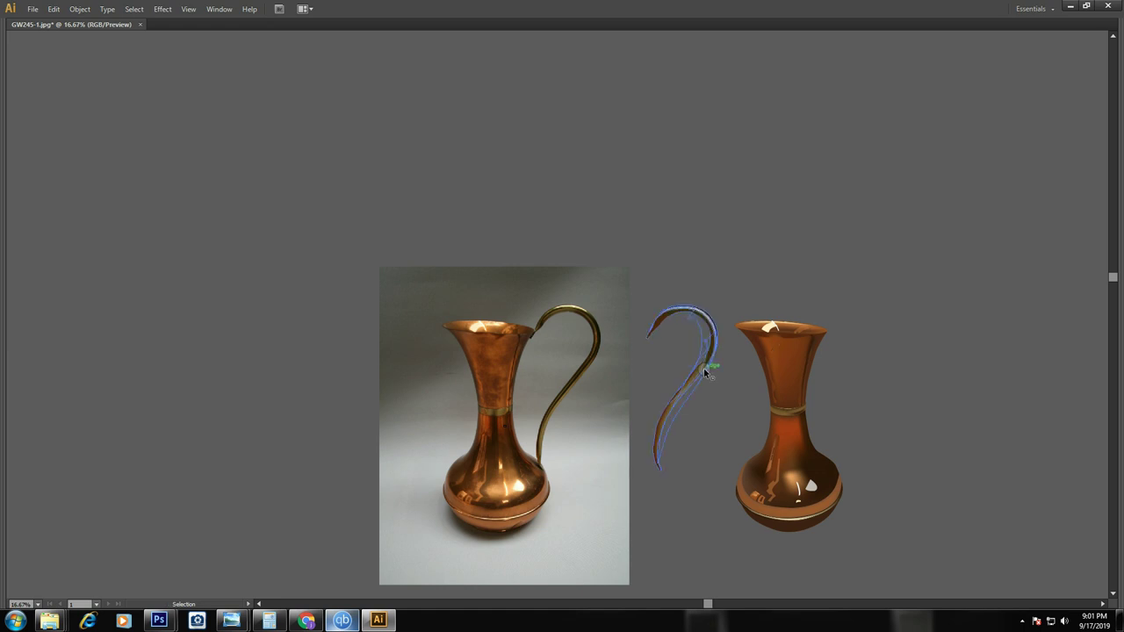
# Nudge three of the handle's anchors to refine its lower curve
pyautogui.moveTo(472, 344); pyautogui.dragTo(821, 465)
pyautogui.click(689, 252)
pyautogui.press('i')
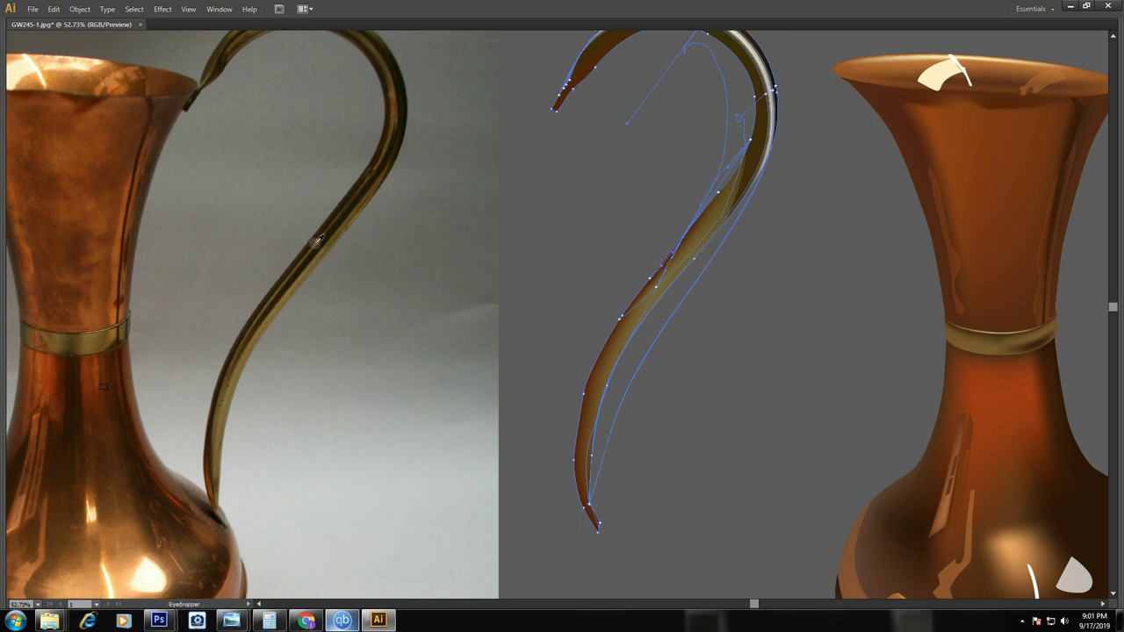
pyautogui.press('v')
pyautogui.click(757, 434)
pyautogui.press('a')
pyautogui.moveTo(558, 273); pyautogui.dragTo(618, 379)
pyautogui.click(622, 314)
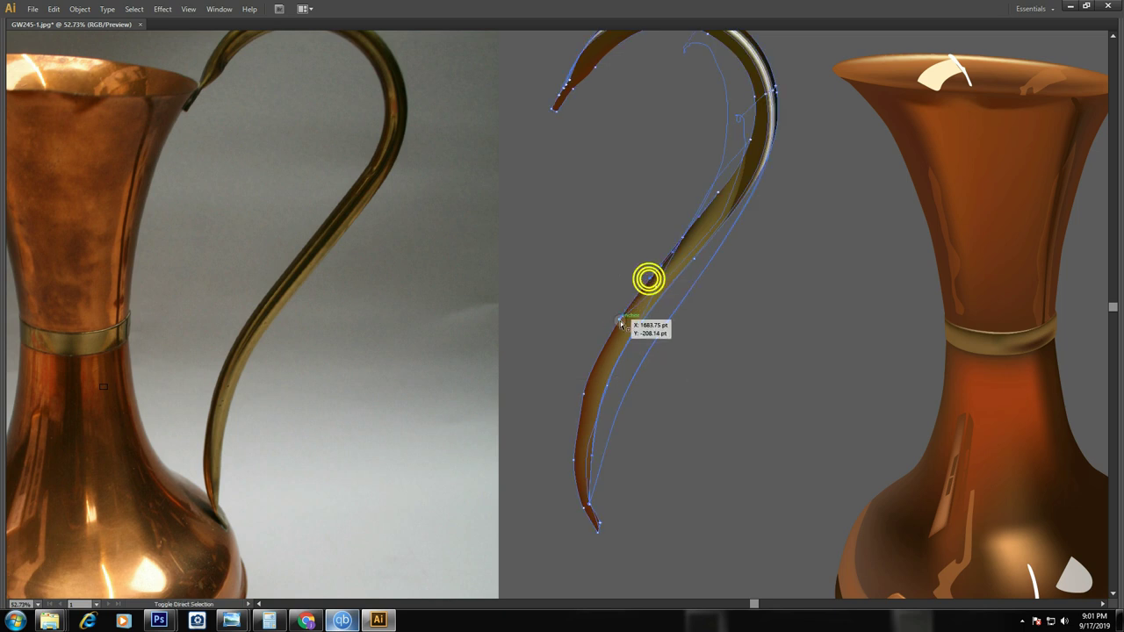
pyautogui.moveTo(622, 314); pyautogui.dragTo(618, 319)
pyautogui.moveTo(592, 384); pyautogui.dragTo(585, 393)
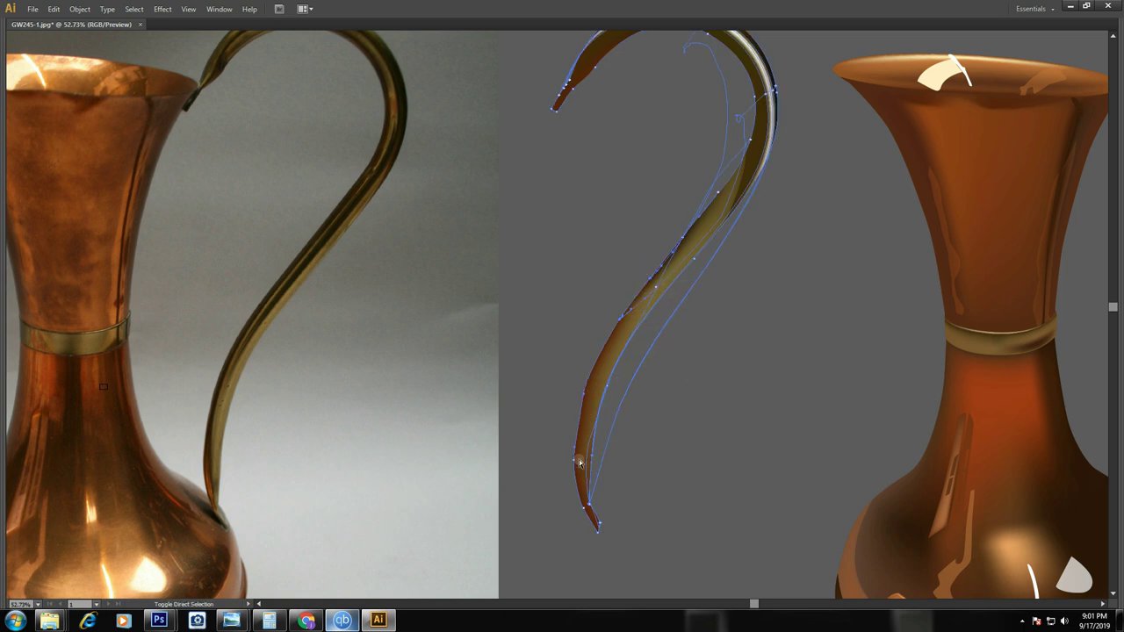
pyautogui.moveTo(576, 460); pyautogui.dragTo(575, 463)
pyautogui.press('i')
# Move the handle tip's anchor up and right to match the photo
pyautogui.press('v')
pyautogui.click(489, 316)
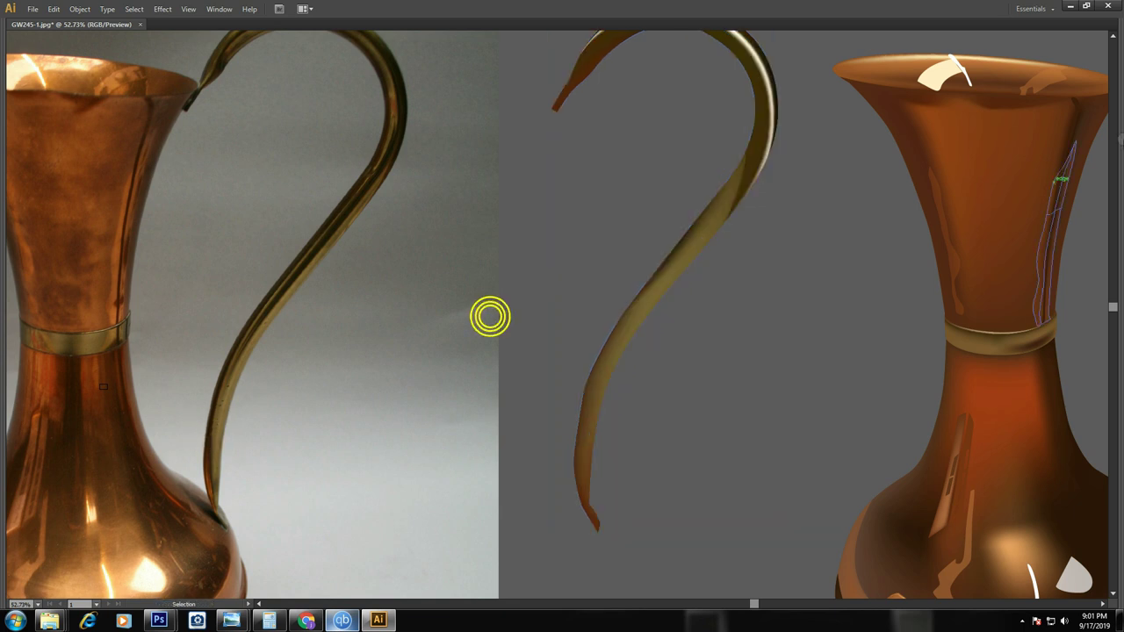
pyautogui.hotkey('ctrl', '0')
pyautogui.moveTo(416, 168); pyautogui.dragTo(674, 300)
pyautogui.click(641, 381)
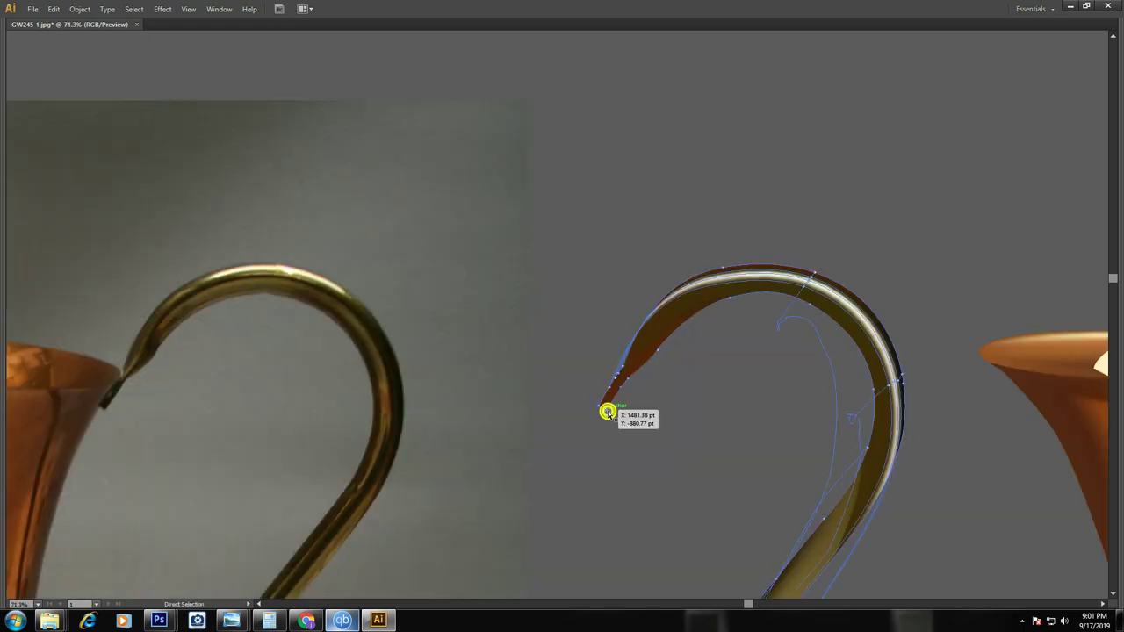
pyautogui.moveTo(635, 381); pyautogui.dragTo(730, 299)
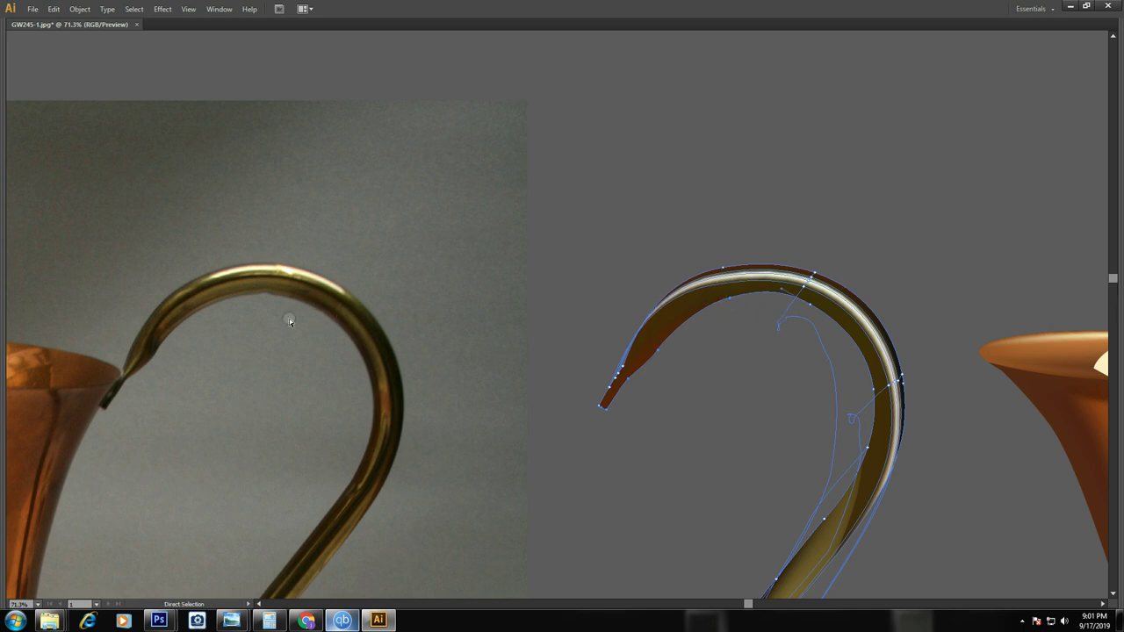
pyautogui.press('v')
pyautogui.click(527, 118)
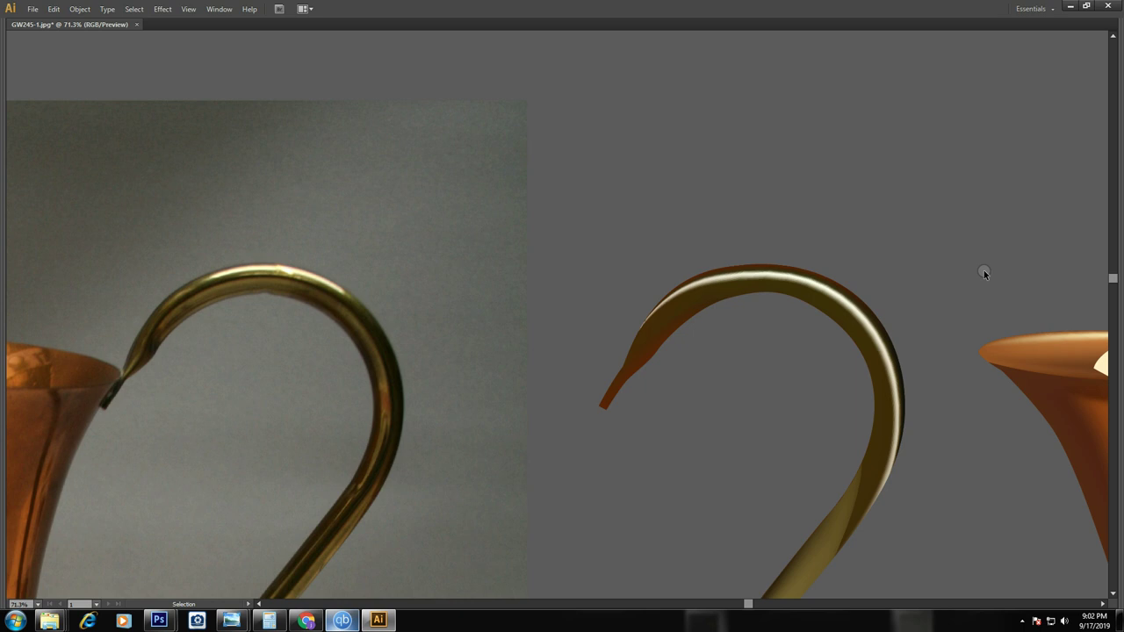
# Add a mesh point on the handle's top curve with a darker colour sampled from the photo
pyautogui.press('v')
pyautogui.click(860, 309)
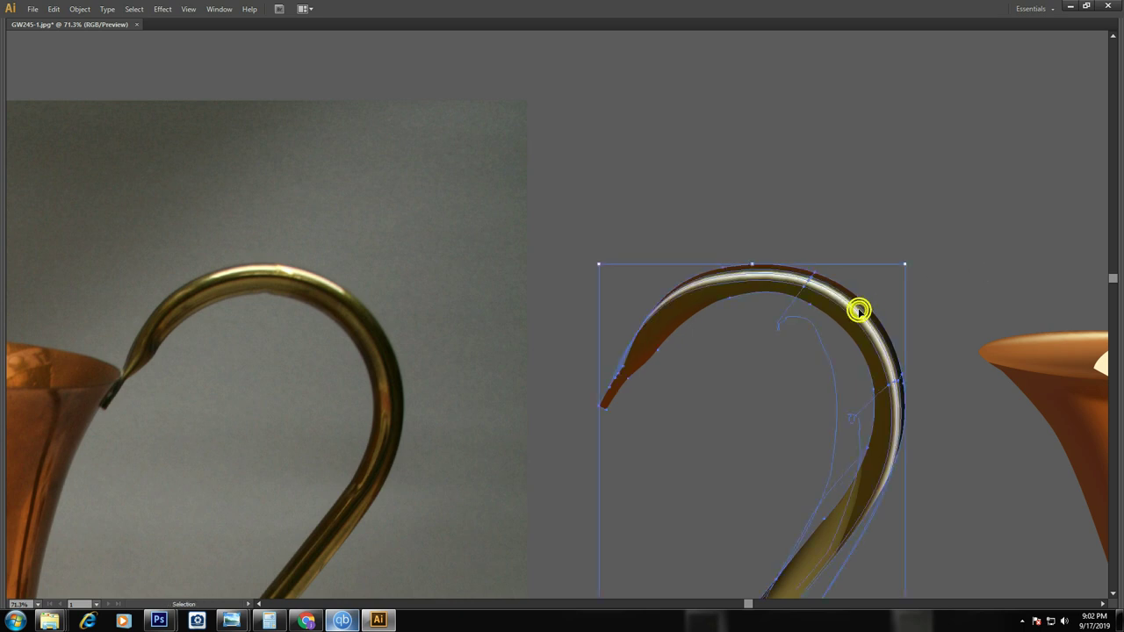
pyautogui.press('u')
pyautogui.click(860, 314)
pyautogui.press('i')
pyautogui.click(364, 316)
pyautogui.press('v')
pyautogui.click(836, 168)
pyautogui.hotkey('shift', 'Tab')
# Nudge the vector handle with arrow keys into place on the vase's side
pyautogui.hotkey('ctrl', '-')
pyautogui.hotkey('ctrl', '-')
pyautogui.hotkey('ctrl', '-')
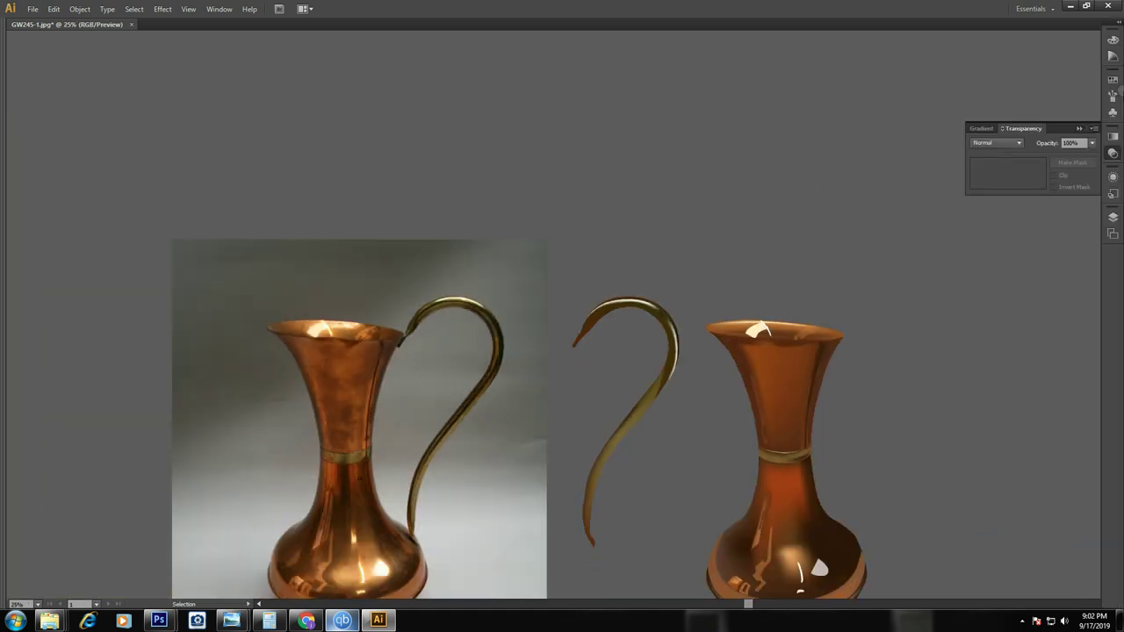
pyautogui.hotkey('ctrl', '-')
pyautogui.hotkey('ctrl', '-')
pyautogui.click(658, 343)
pyautogui.hotkey('shift', 'Tab')
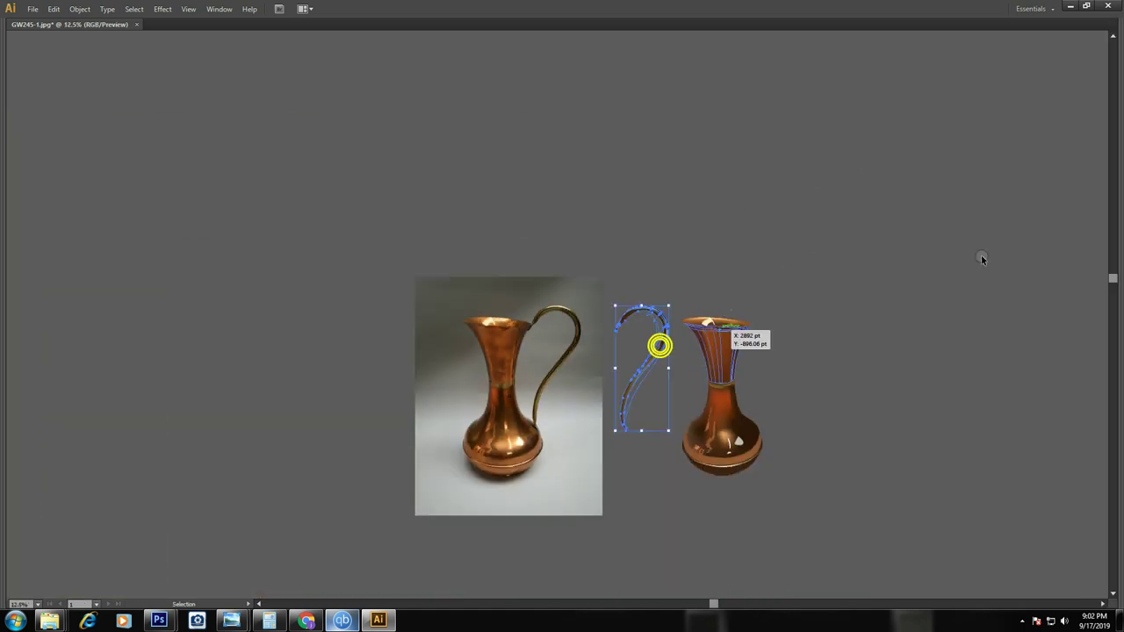
pyautogui.press('Left')
pyautogui.press('Left')
pyautogui.press('Left')
pyautogui.press('Left')
pyautogui.press('Left')
pyautogui.press('Left')
pyautogui.press('Left')
pyautogui.press('Left')
pyautogui.press('Left')
pyautogui.press('Left')
pyautogui.press('Left')
pyautogui.press('Right')
pyautogui.press('Right')
pyautogui.press('Right')
pyautogui.press('Right')
pyautogui.press('Right')
pyautogui.press('Right')
pyautogui.press('Right')
pyautogui.press('Right')
pyautogui.press('Right')
pyautogui.press('Right')
pyautogui.press('Right')
pyautogui.press('Right')
pyautogui.press('Right')
pyautogui.press('Right')
pyautogui.press('Right')
pyautogui.press('Right')
pyautogui.press('Right')
pyautogui.press('Right')
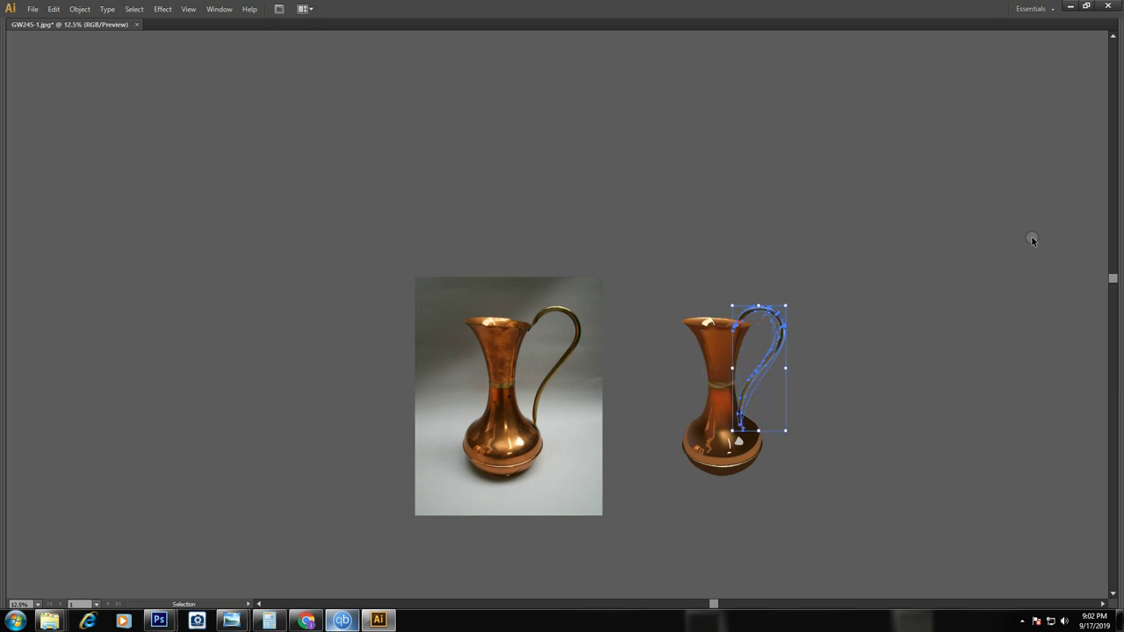
pyautogui.press('Right')
pyautogui.press('Right')
pyautogui.press('Right')
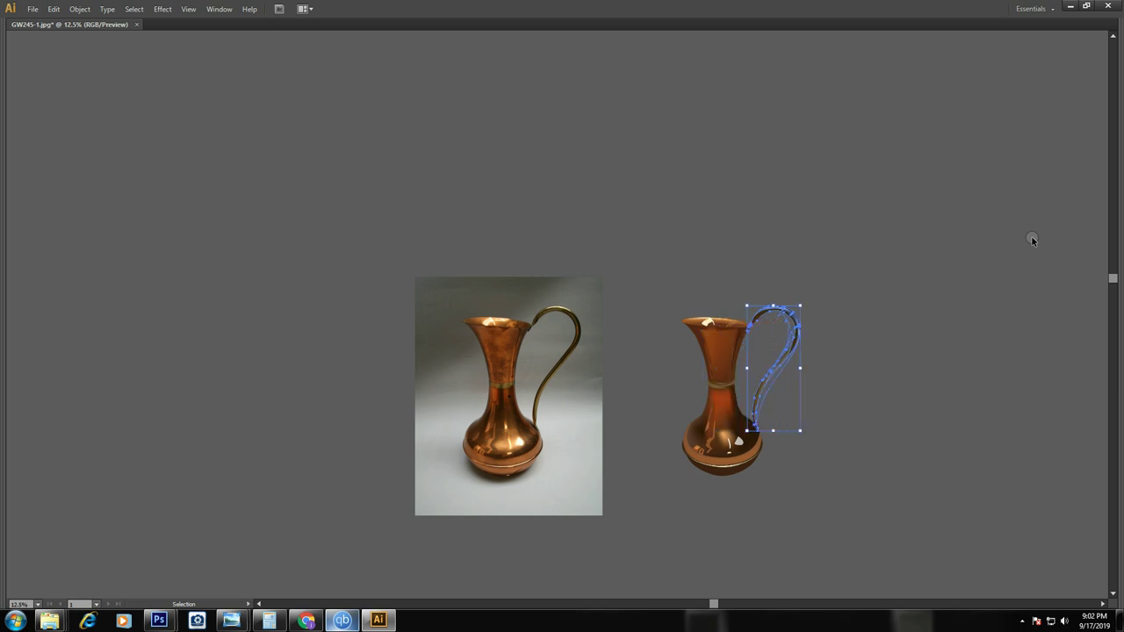
pyautogui.click(1032, 235)
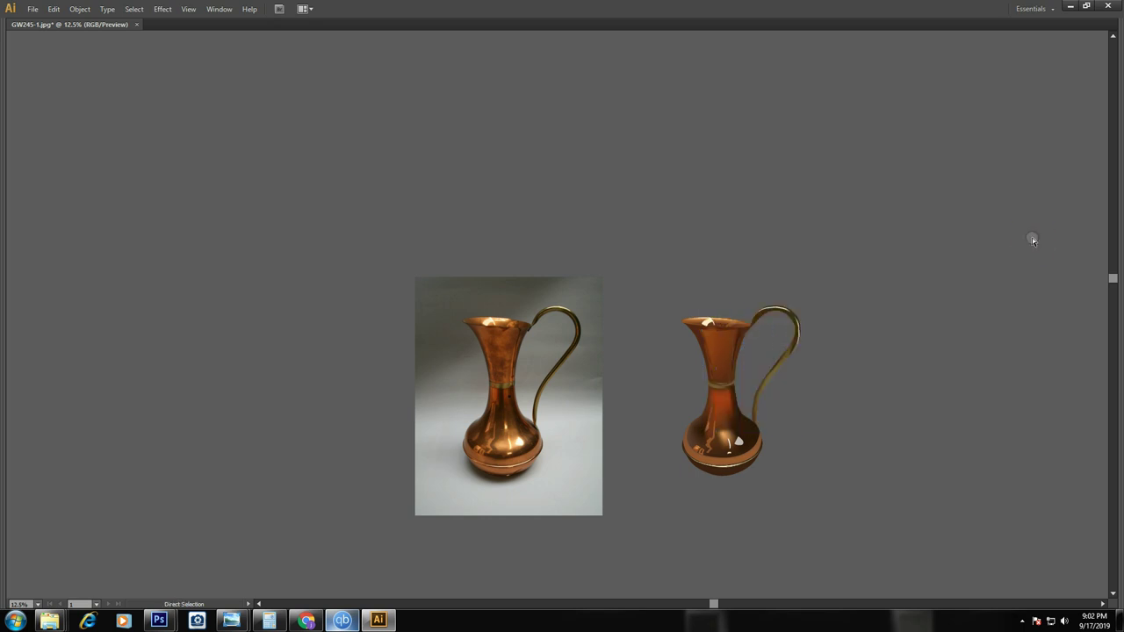
# Add a mesh point to the vase base and colour it from the photo pitcher's base
pyautogui.hotkey('ctrl', '-')
pyautogui.moveTo(437, 255); pyautogui.dragTo(877, 465)
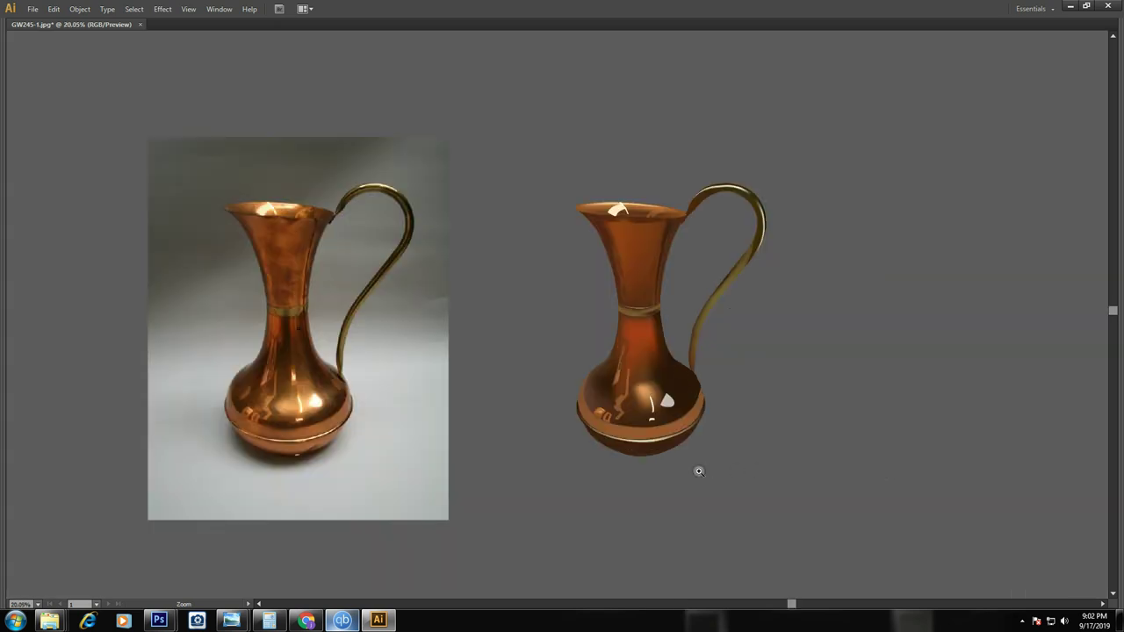
pyautogui.click(653, 453)
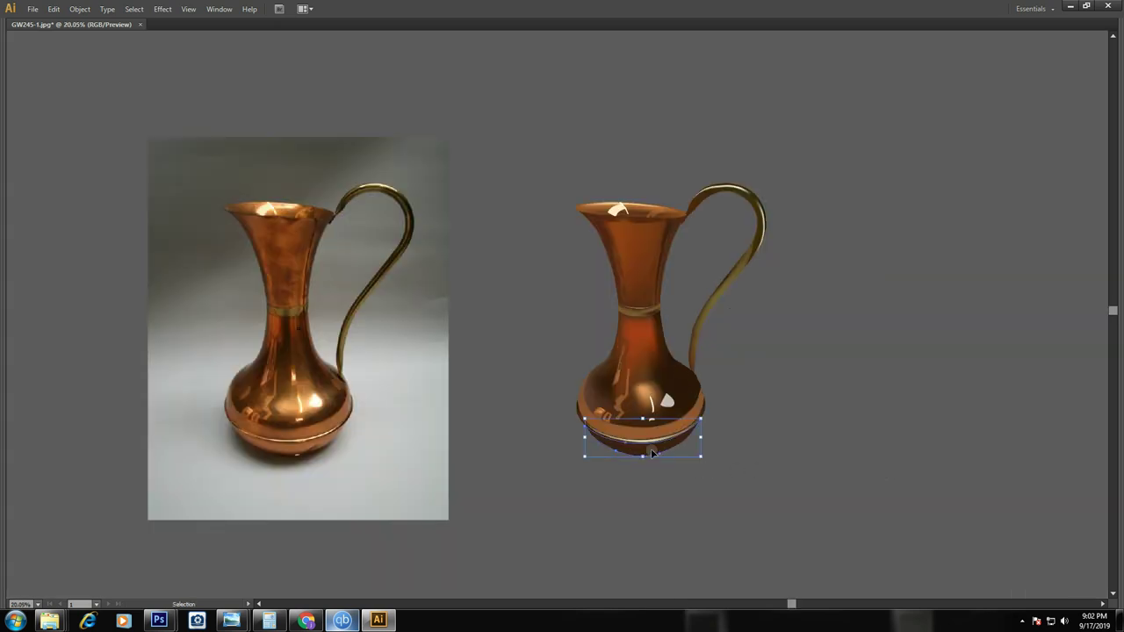
pyautogui.press('i')
pyautogui.click(649, 453)
pyautogui.press('i')
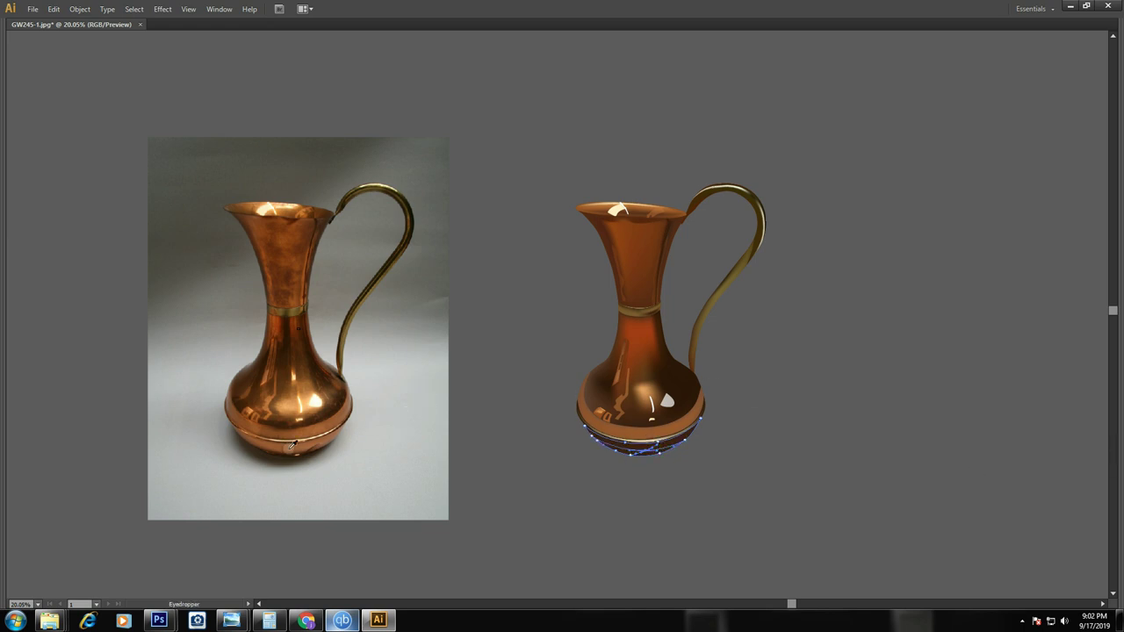
pyautogui.click(290, 449)
pyautogui.press('v')
pyautogui.click(856, 353)
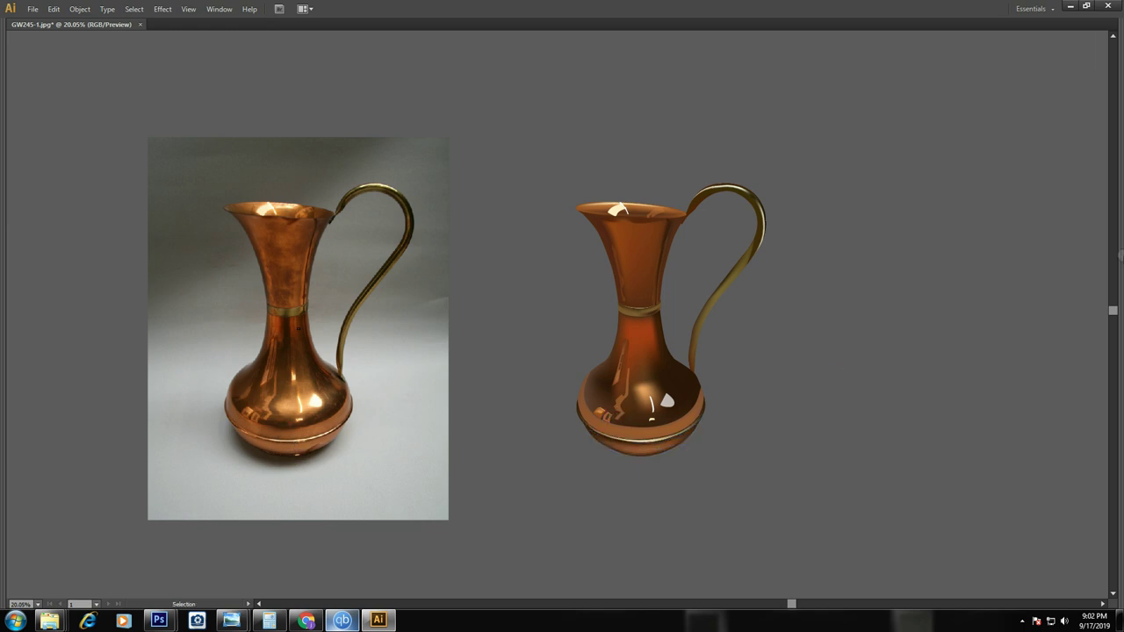
# Open the Transparency panel, then hide all panels and zoom in on both pitchers
pyautogui.hotkey('ctrl', 'shift', 'F10')
pyautogui.scroll(-1, 859, 316)
pyautogui.scroll(-1, 858, 317)
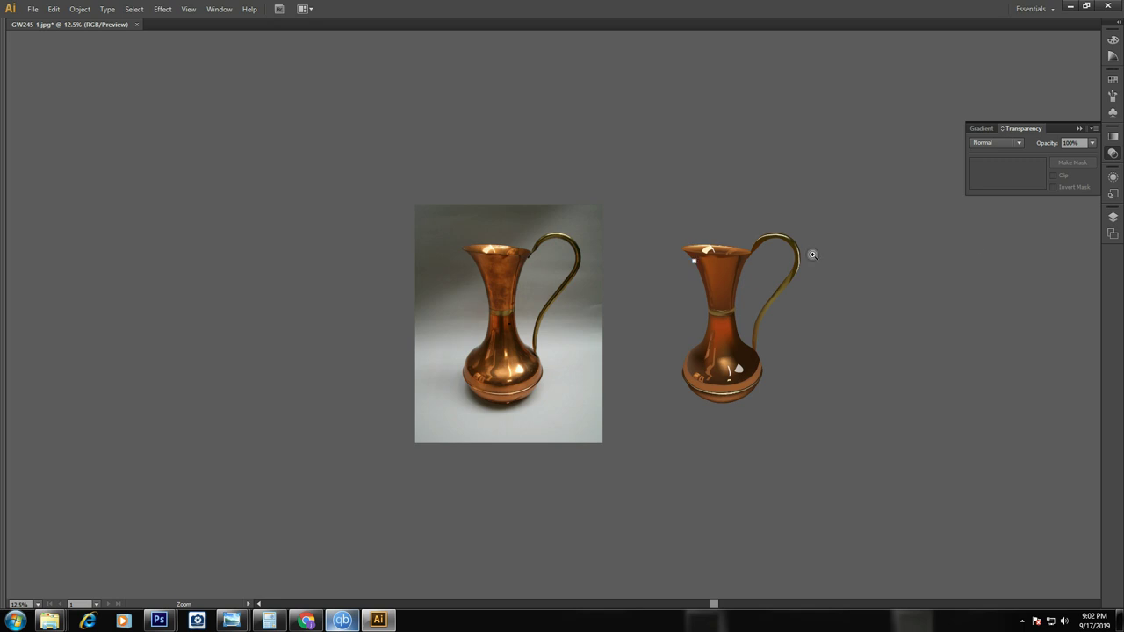
pyautogui.press('Tab')
pyautogui.moveTo(308, 164); pyautogui.dragTo(934, 454)
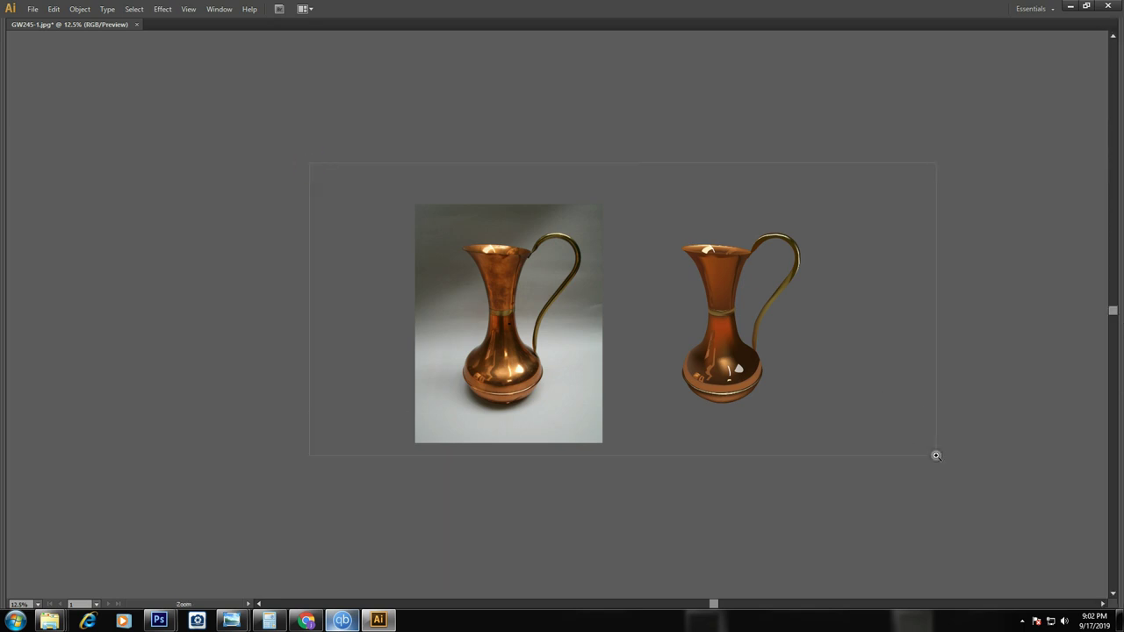
# Trace a narrow closed Pen path down the photo pitcher's neck
pyautogui.moveTo(243, 248); pyautogui.dragTo(432, 426)
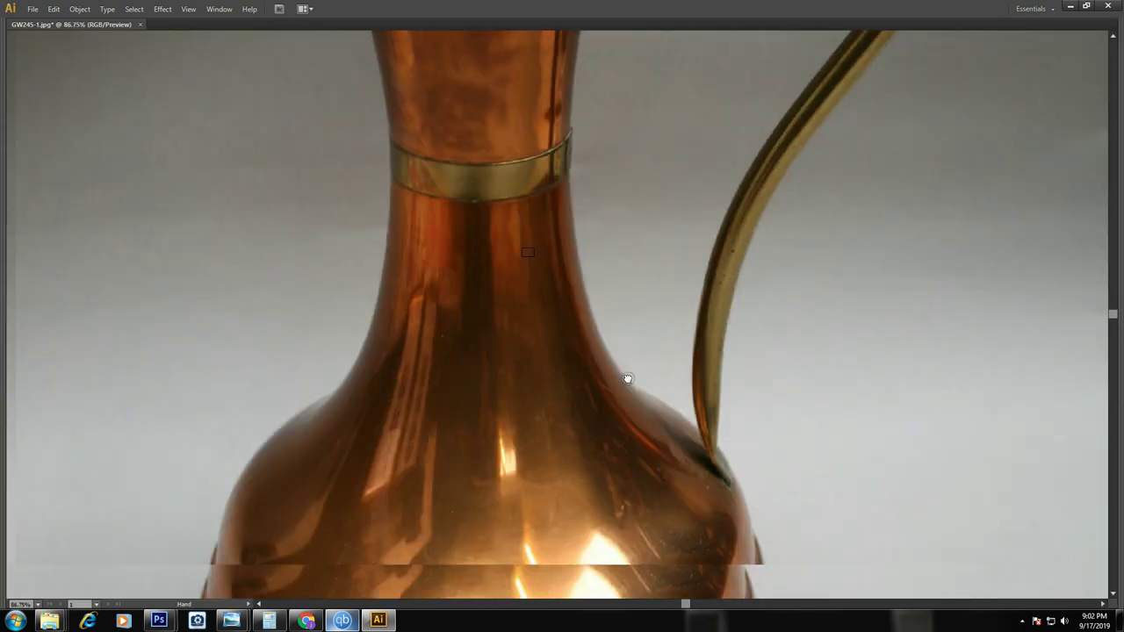
pyautogui.hotkey('ctrl', '1')
pyautogui.press('p')
pyautogui.click(456, 167)
pyautogui.moveTo(492, 464)
pyautogui.mouseDown()
pyautogui.moveTo(485, 493)
pyautogui.moveTo(453, 450)
pyautogui.mouseUp()
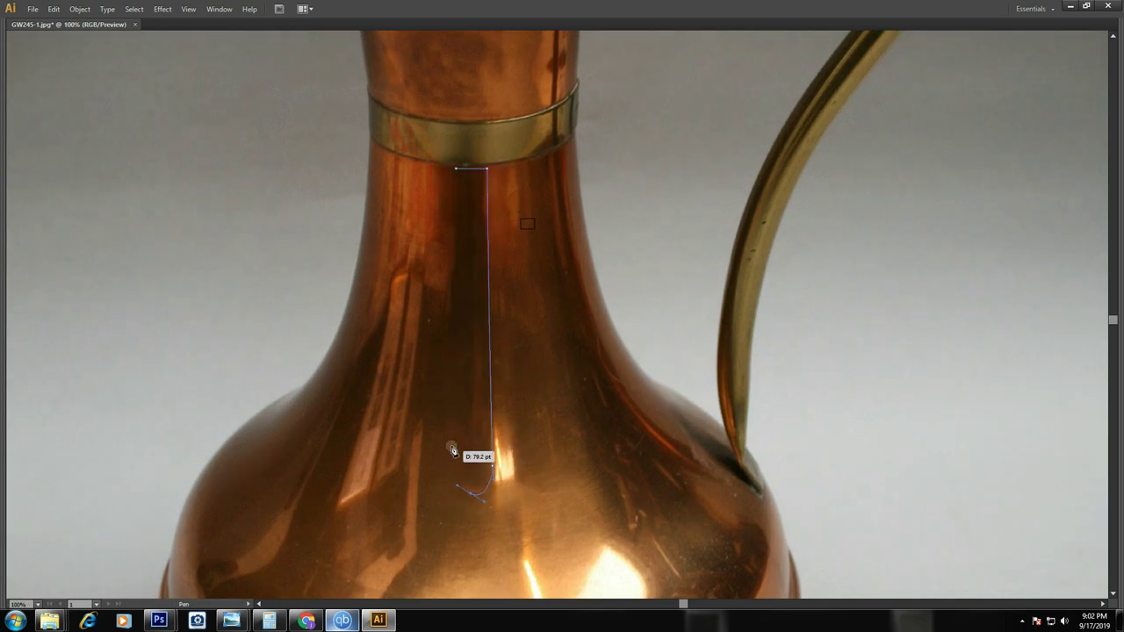
pyautogui.click(458, 169)
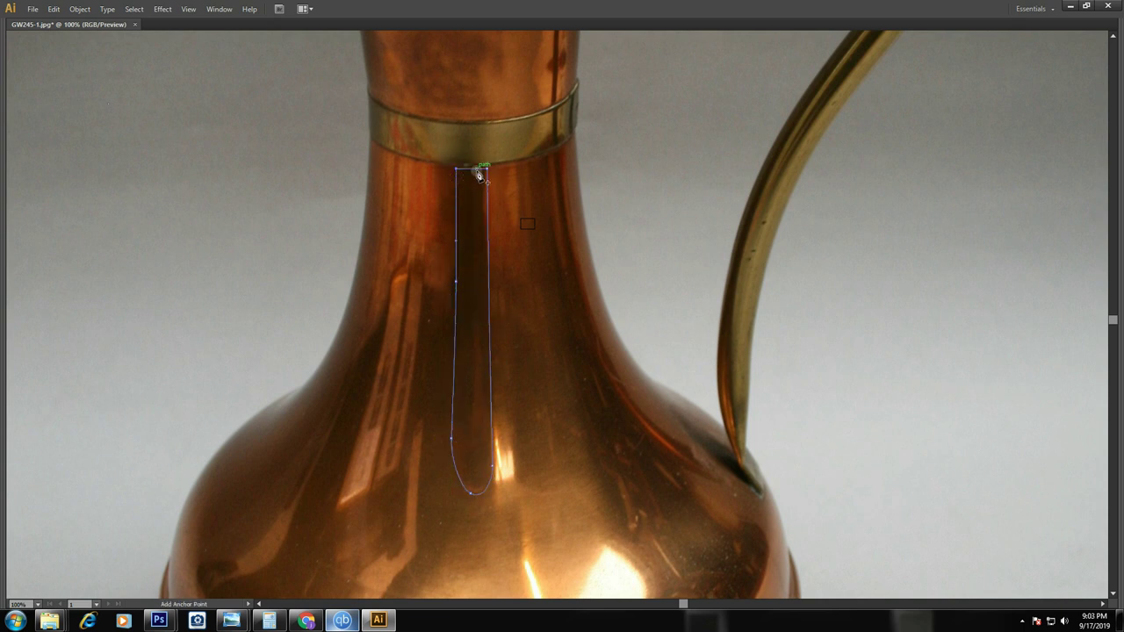
pyautogui.click(680, 155)
# Move the traced strip onto the vector pitcher's body
pyautogui.hotkey('ctrl', '0')
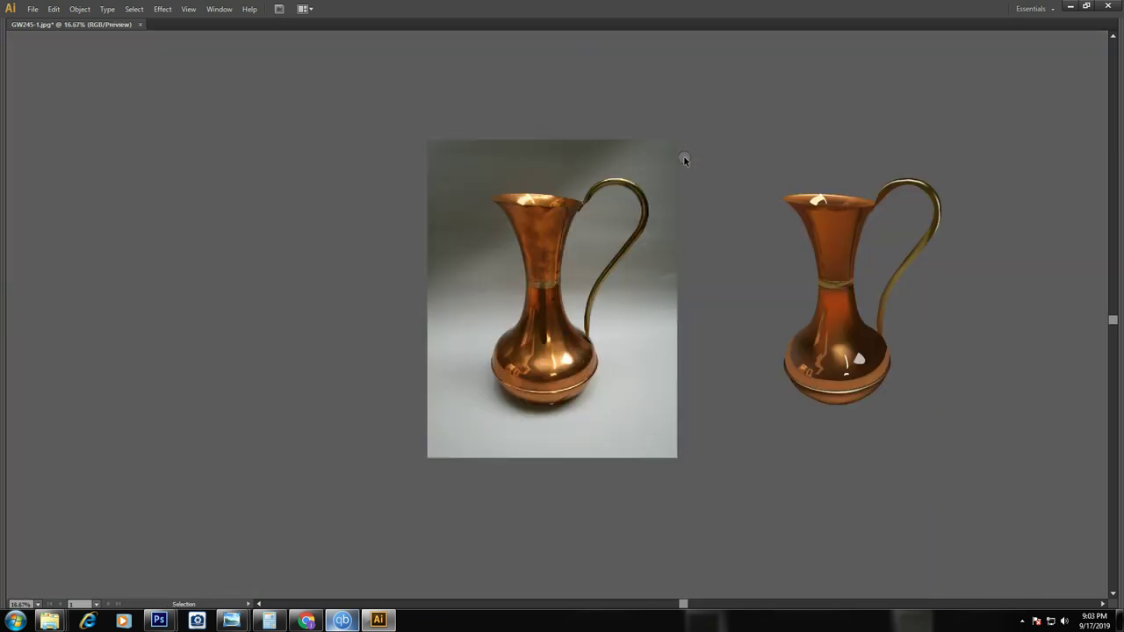
pyautogui.moveTo(541, 316); pyautogui.dragTo(641, 317)
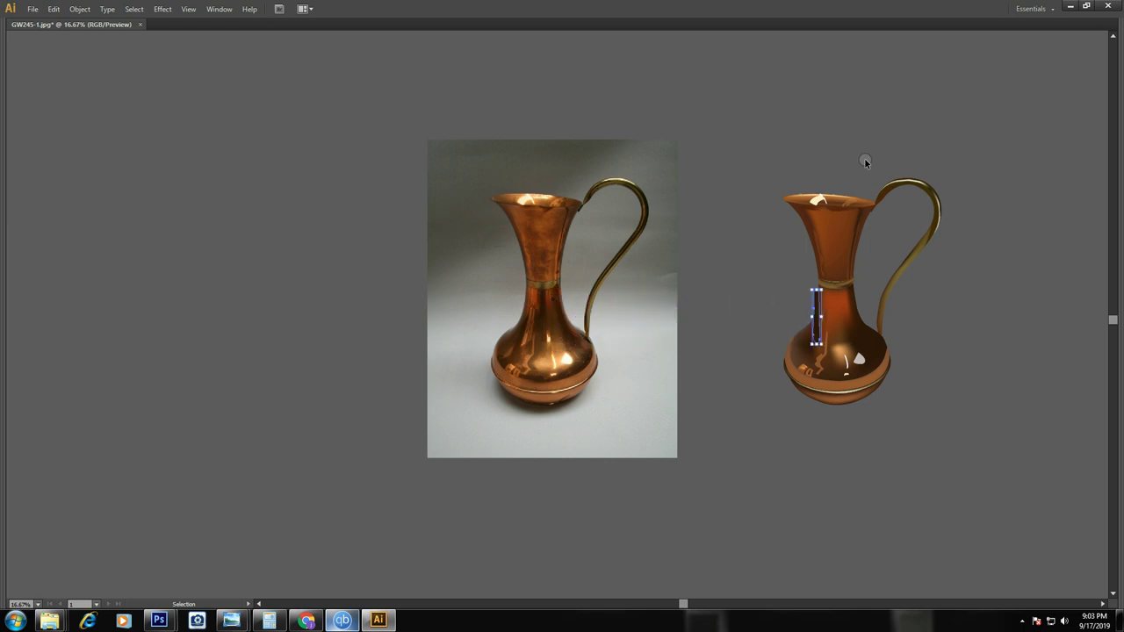
pyautogui.click(865, 161)
pyautogui.hotkey('ctrl', '-')
pyautogui.moveTo(767, 328); pyautogui.dragTo(768, 317)
# Set the strip's opacity to 50%
pyautogui.press('Tab')
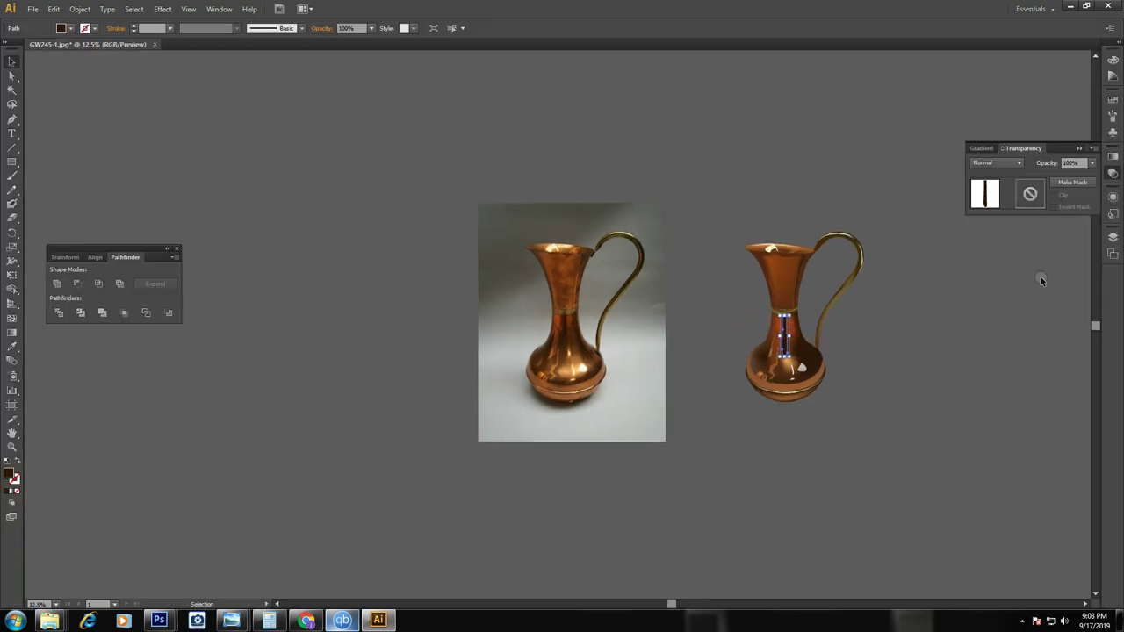
pyautogui.click(1092, 162)
pyautogui.click(1074, 240)
pyautogui.click(955, 294)
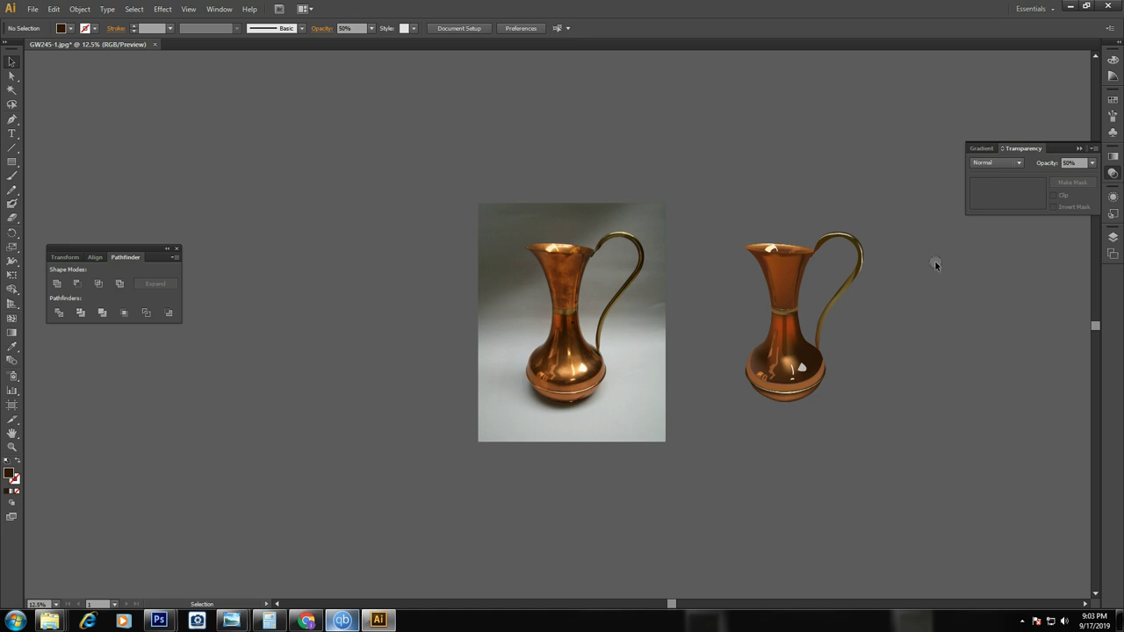
# Draw a rectangle over the vector pitcher and send it behind the pitcher
pyautogui.press('z')
pyautogui.moveTo(391, 292); pyautogui.dragTo(961, 489)
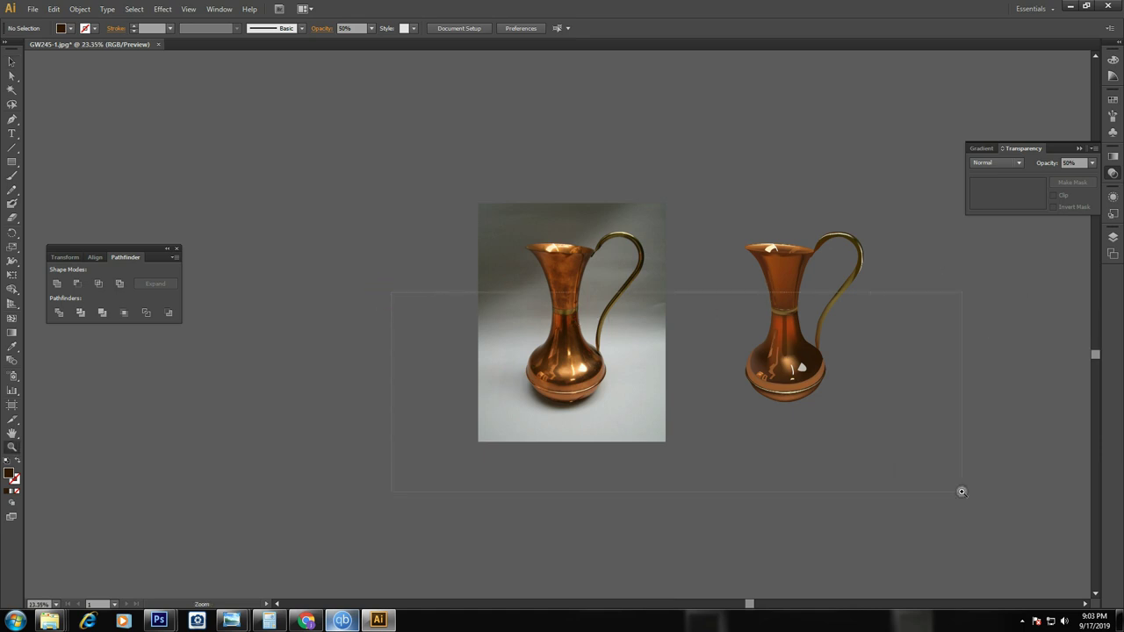
pyautogui.hotkey('ctrl', '-')
pyautogui.hotkey('ctrl', '-')
pyautogui.hotkey('ctrl', '-')
pyautogui.press('m')
pyautogui.moveTo(645, 224)
pyautogui.mouseDown()
pyautogui.moveTo(809, 436)
pyautogui.moveTo(762, 384)
pyautogui.mouseUp()
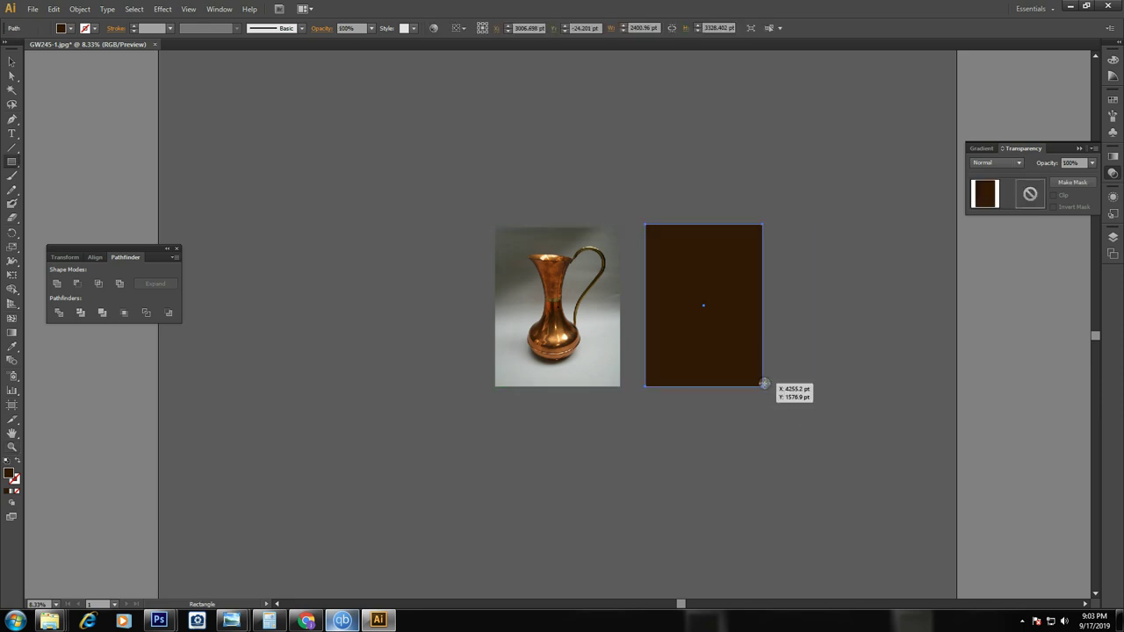
pyautogui.press('d')
pyautogui.press('/')
pyautogui.hotkey('ctrl', 'z')
pyautogui.press('m')
pyautogui.hotkey('ctrl', 'shift', '[')
# Fill the rectangle with grey-olive sampled from the photo backdrop and move it right, clear of the pitcher
pyautogui.press('i')
pyautogui.click(557, 249)
pyautogui.press('v')
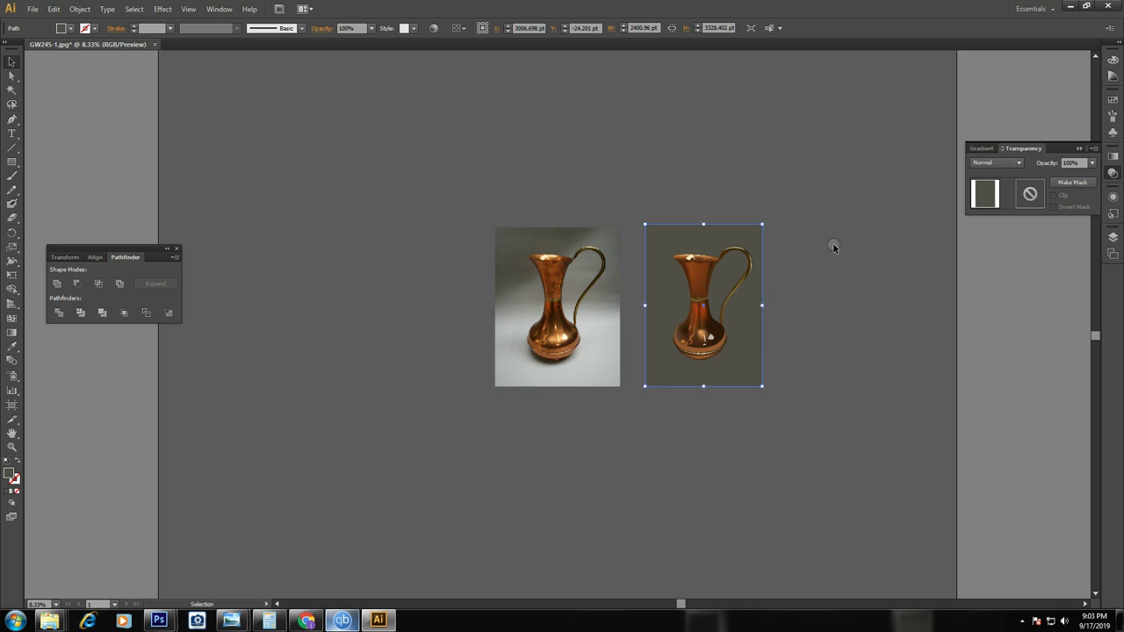
pyautogui.click(833, 243)
pyautogui.click(750, 322)
pyautogui.press('Right')
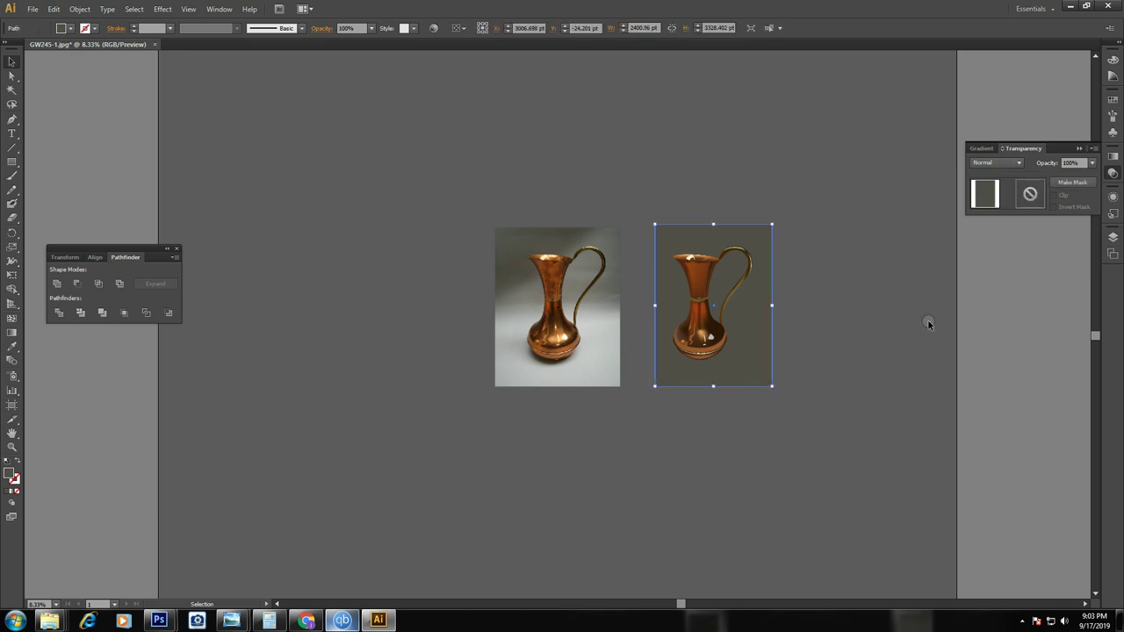
pyautogui.press('Right')
pyautogui.press('Right')
pyautogui.press('Right')
pyautogui.press('Right')
pyautogui.press('Right')
pyautogui.press('Right')
pyautogui.press('Right')
pyautogui.press('Right')
pyautogui.press('Right')
pyautogui.press('Right')
pyautogui.press('Right')
pyautogui.press('Right')
# Turn the rectangle into a gradient mesh with a light grey centre sampled from the photo
pyautogui.click(826, 292)
pyautogui.press('u')
pyautogui.click(824, 289)
pyautogui.press('i')
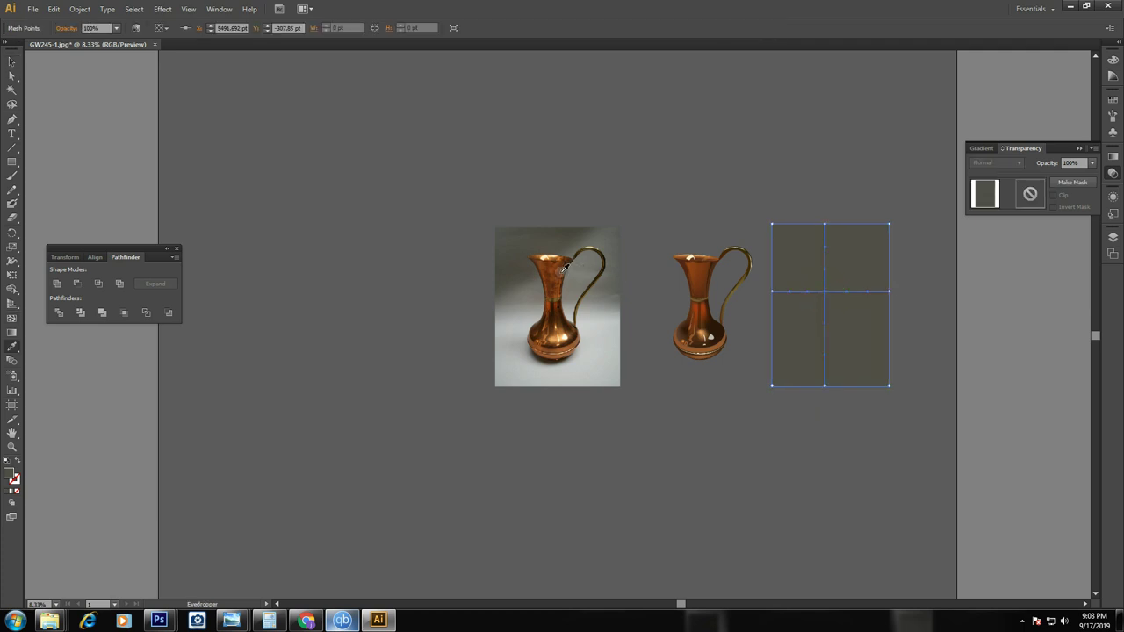
pyautogui.click(531, 318)
# Add mesh points at the upper right and lower part, and brighten the lower mesh with a photo colour
pyautogui.press('u')
pyautogui.click(855, 264)
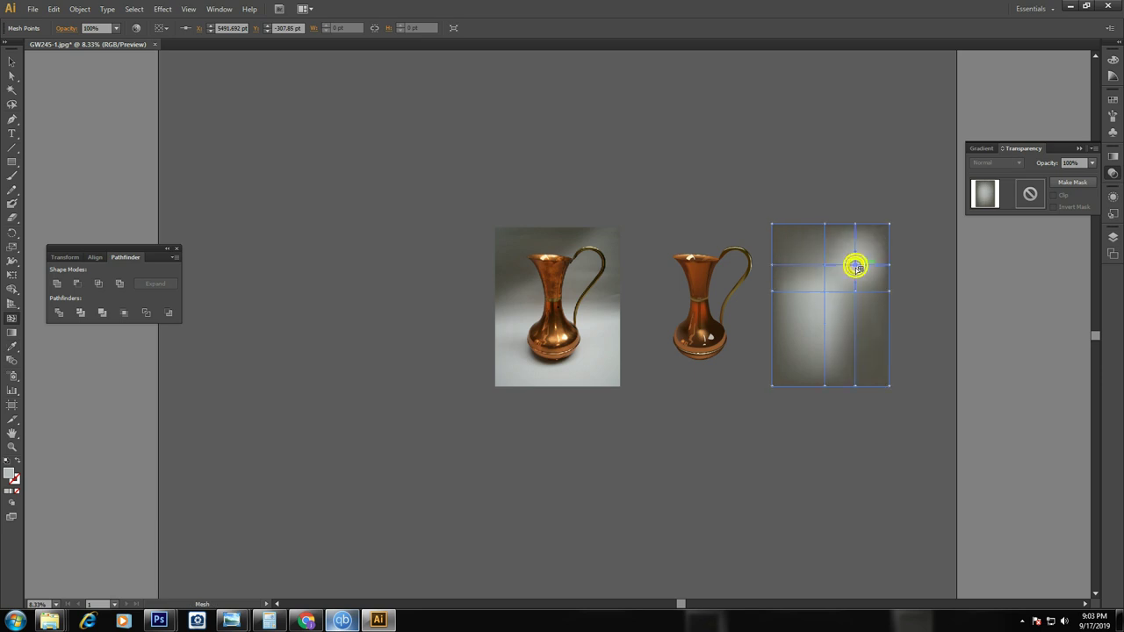
pyautogui.click(825, 339)
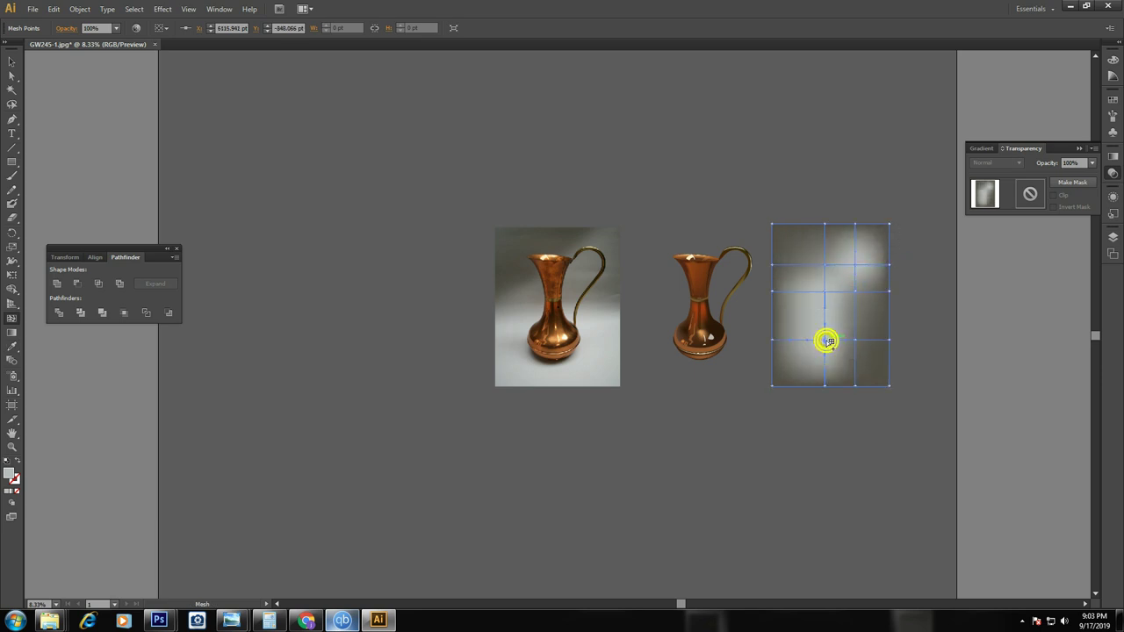
pyautogui.press('i')
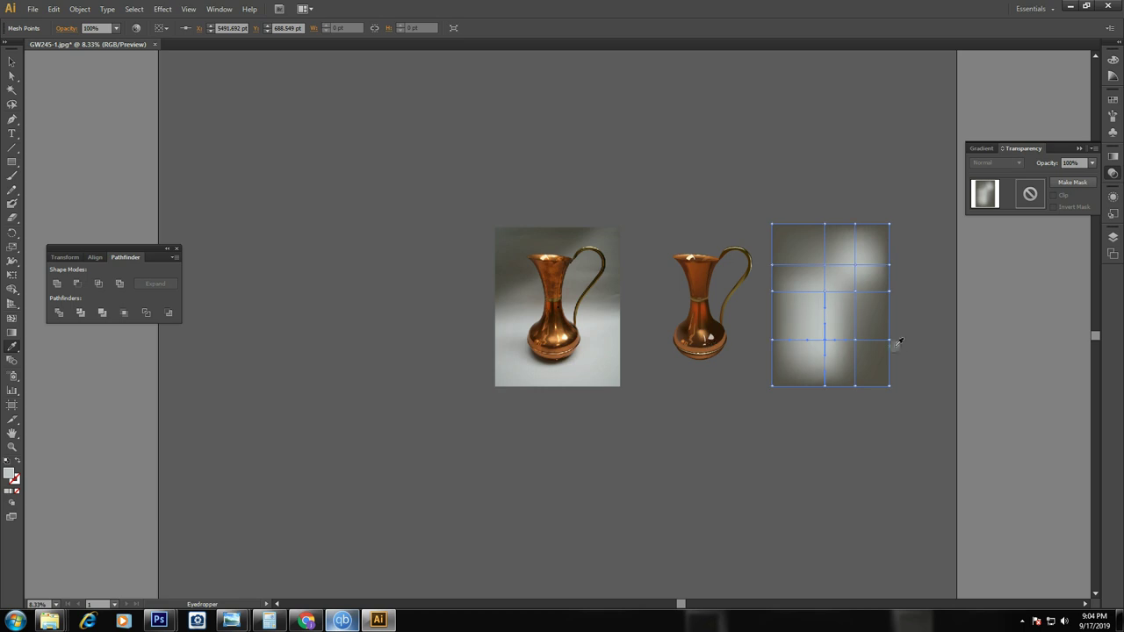
pyautogui.press('a')
pyautogui.click(857, 341)
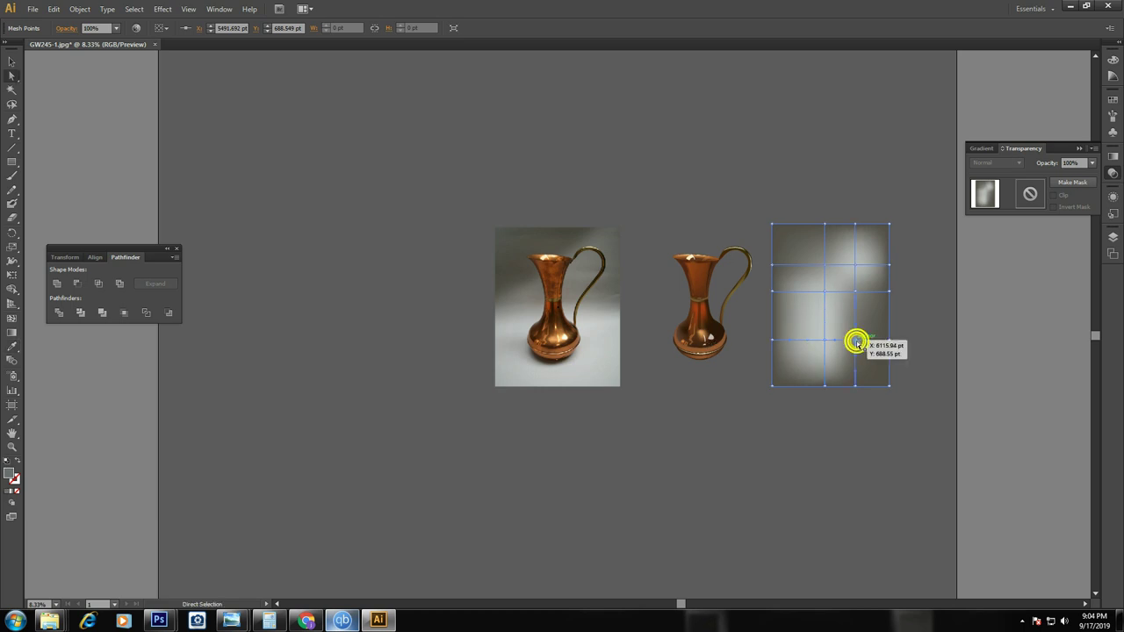
pyautogui.press('i')
pyautogui.click(590, 364)
pyautogui.press('v')
pyautogui.click(903, 153)
pyautogui.click(849, 284)
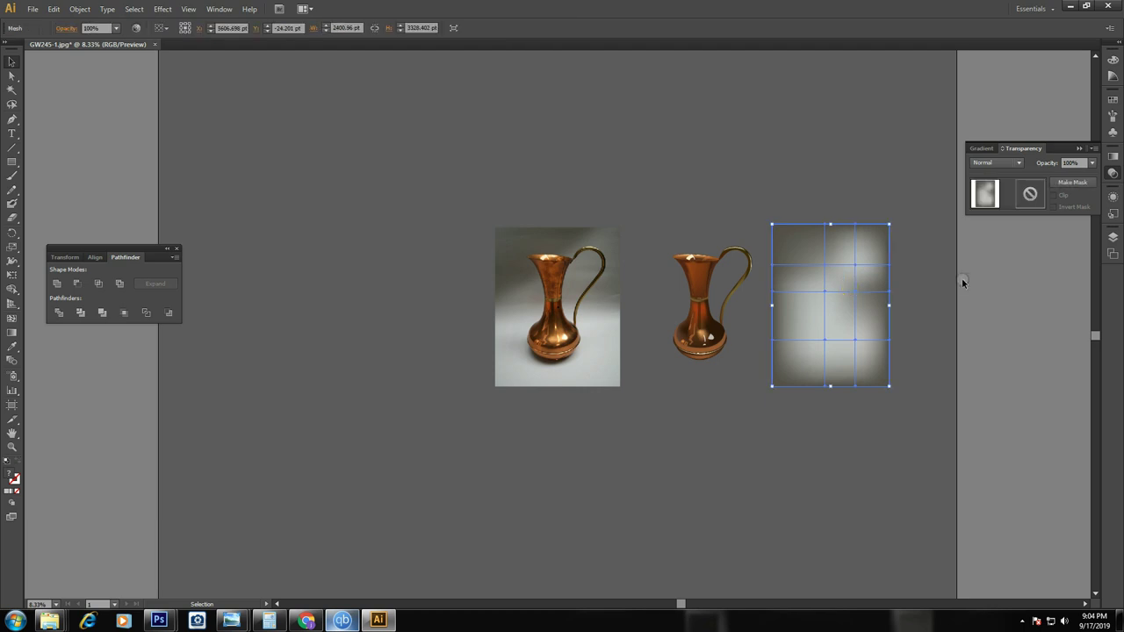
pyautogui.click(695, 419)
# Zoom in on the pitcher bases, draw an ellipse around the photo pitcher's foot, and show its gradient settings
pyautogui.press('z')
pyautogui.moveTo(778, 414); pyautogui.dragTo(477, 309)
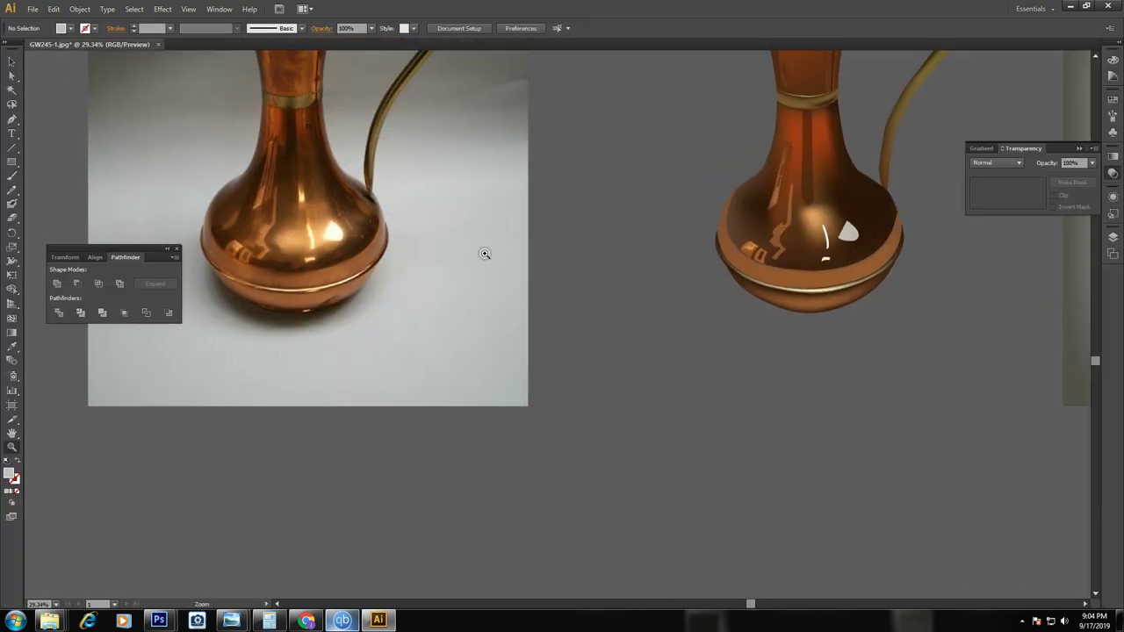
pyautogui.moveTo(15, 167); pyautogui.dragTo(62, 185)
pyautogui.press('Tab')
pyautogui.moveTo(182, 212)
pyautogui.mouseDown()
pyautogui.moveTo(400, 293)
pyautogui.moveTo(343, 303)
pyautogui.mouseUp()
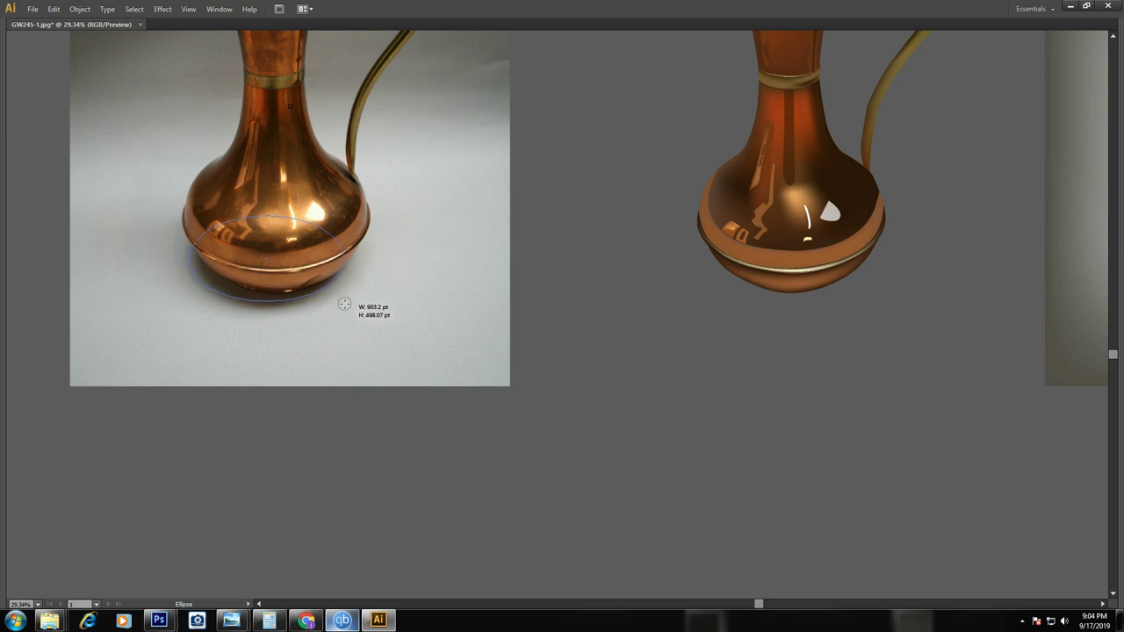
pyautogui.moveTo(343, 302); pyautogui.dragTo(345, 303)
pyautogui.press('v')
pyautogui.click(244, 296)
pyautogui.press('Tab')
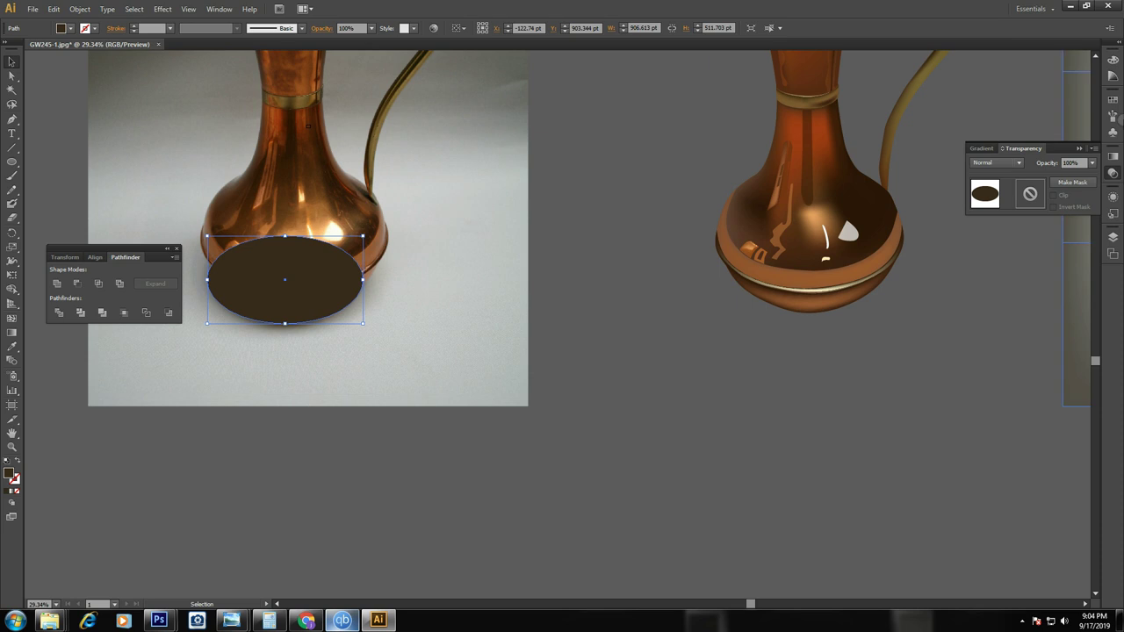
pyautogui.click(1113, 156)
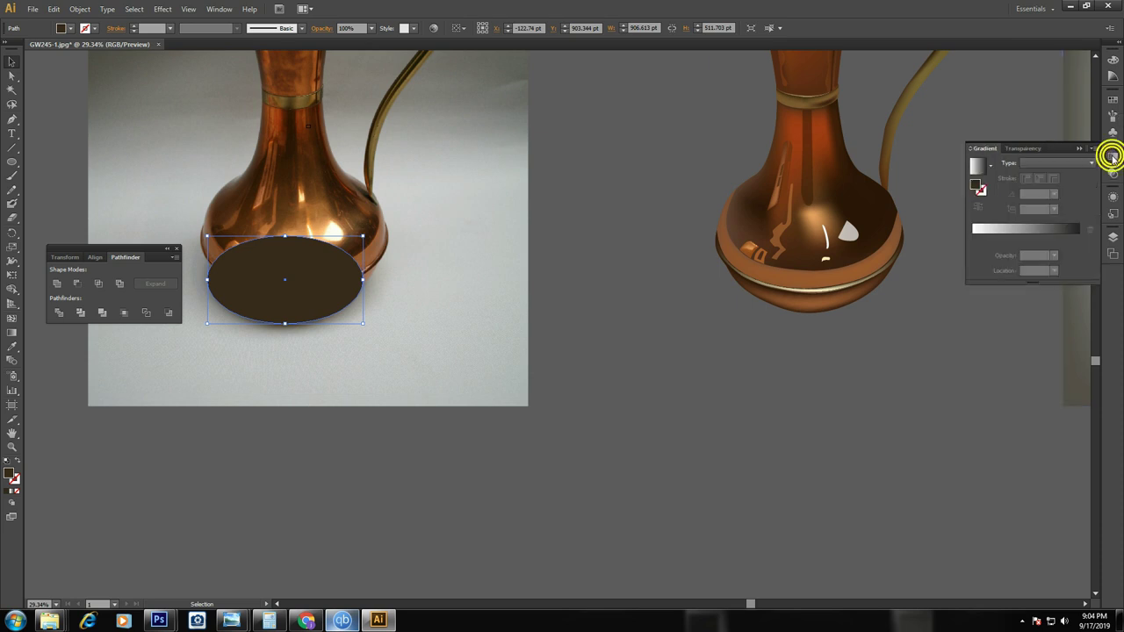
# Give the ellipse a linear gradient, nudge it right, and sample the photo pitcher base's dark colour
pyautogui.click(978, 170)
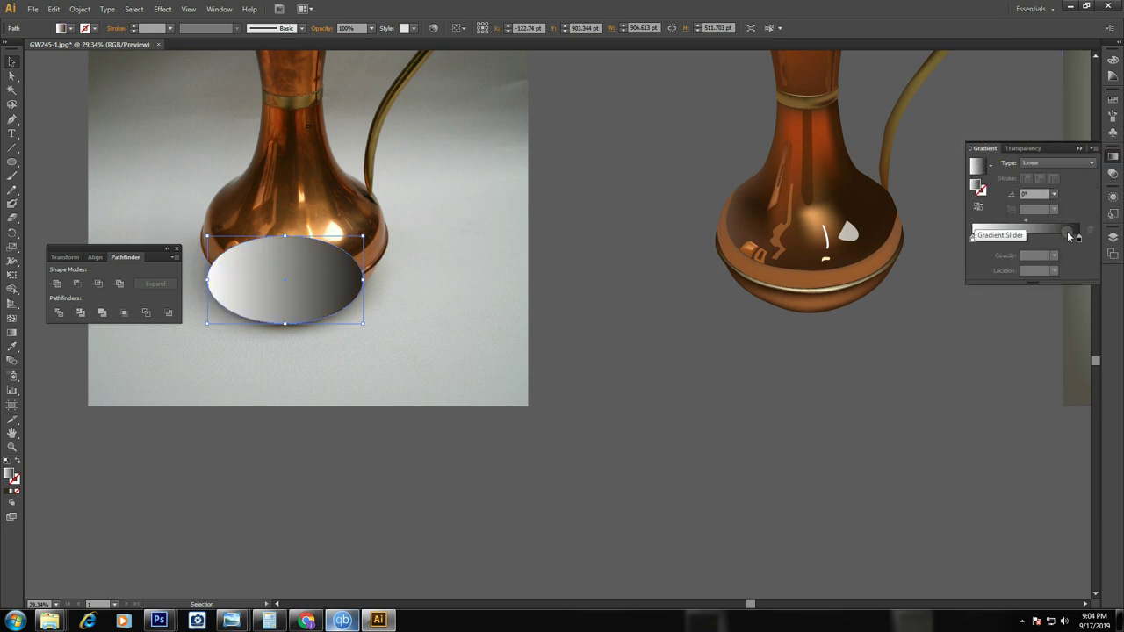
pyautogui.press('Right')
pyautogui.press('Right')
pyautogui.press('Right')
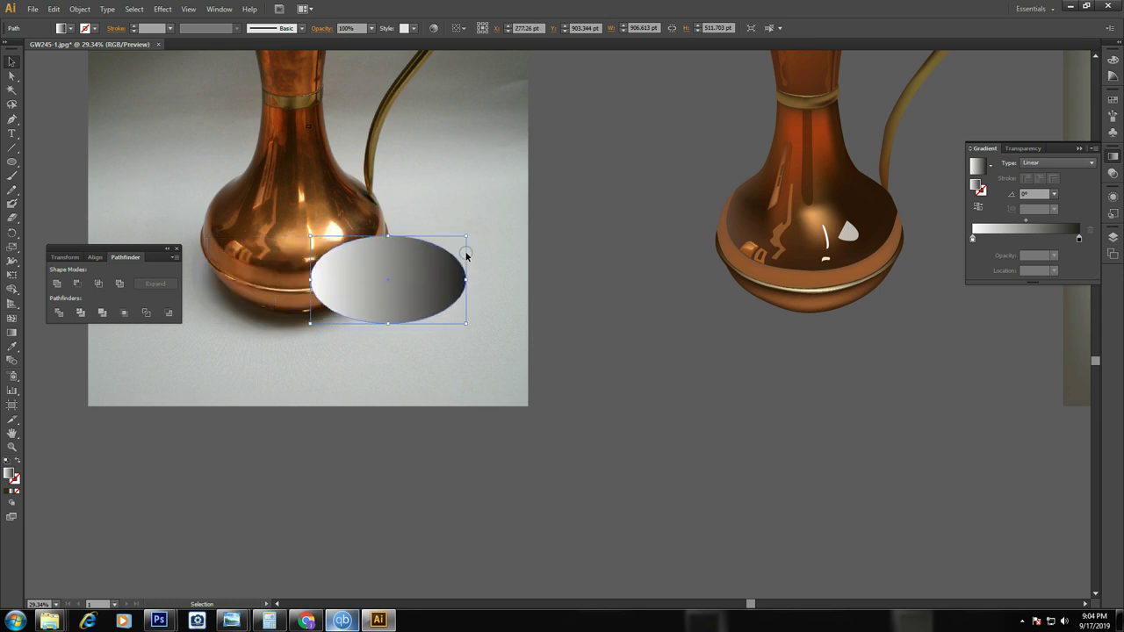
pyautogui.press('Right')
pyautogui.press('Right')
pyautogui.press('Right')
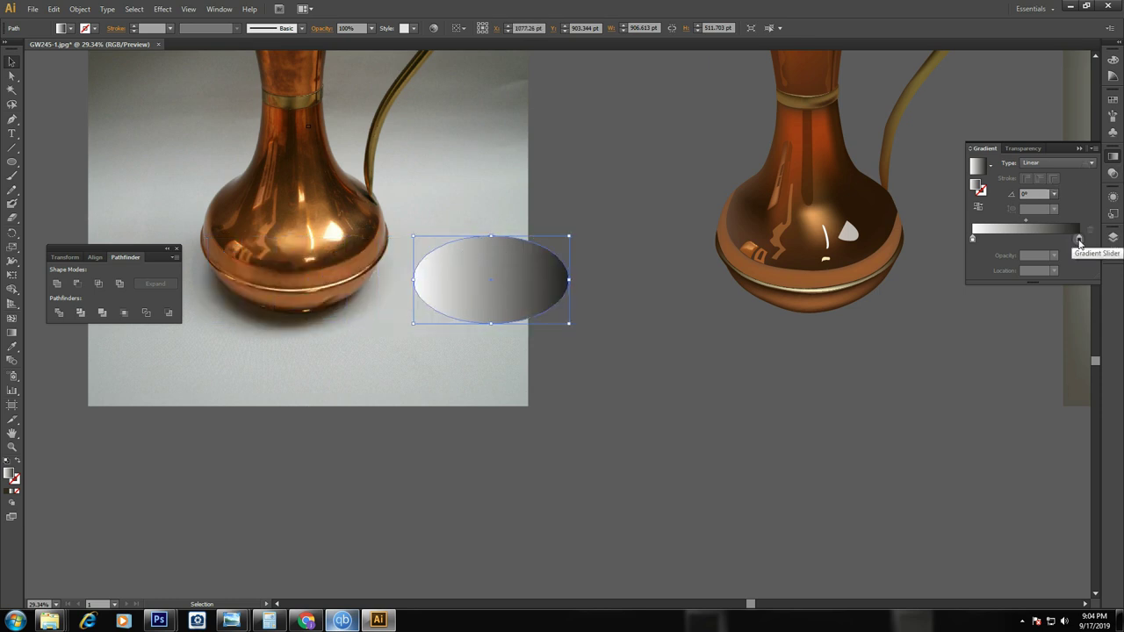
pyautogui.doubleClick(1079, 238)
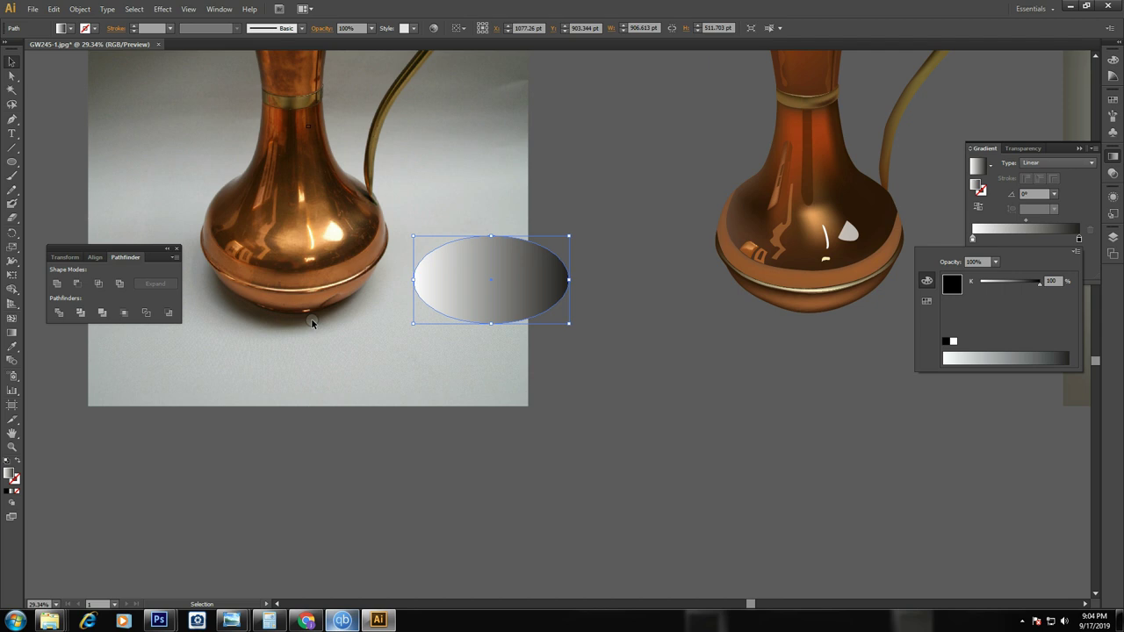
pyautogui.click(278, 318)
pyautogui.click(11, 346)
pyautogui.click(285, 312)
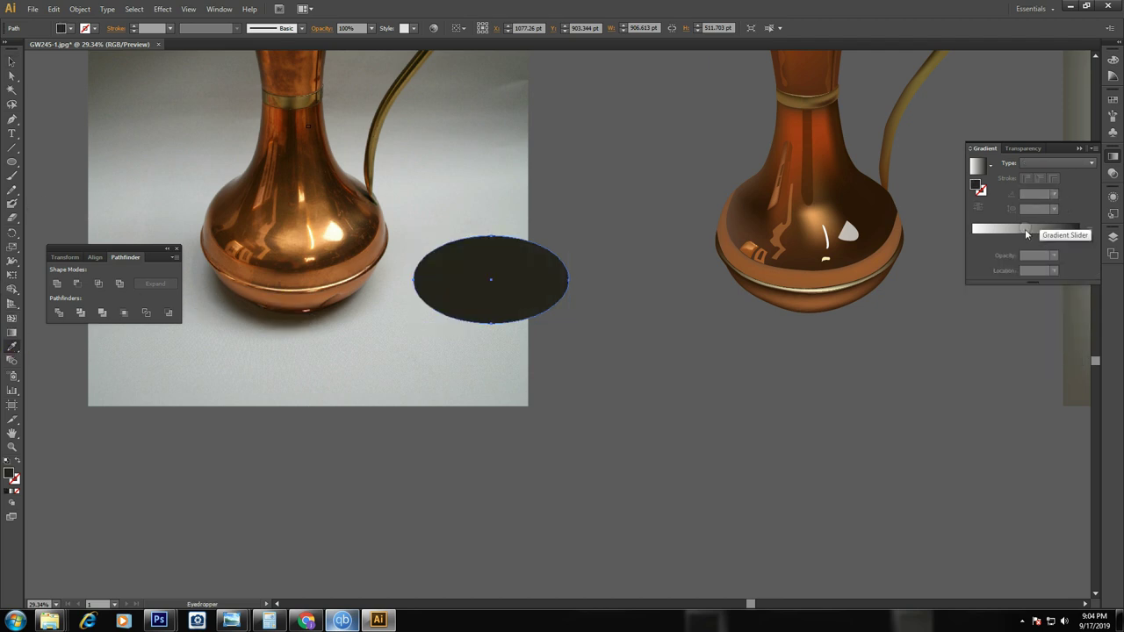
pyautogui.click(1019, 229)
# Switch the right gradient stop to RGB and resample dark brown from the photo's base
pyautogui.doubleClick(1080, 239)
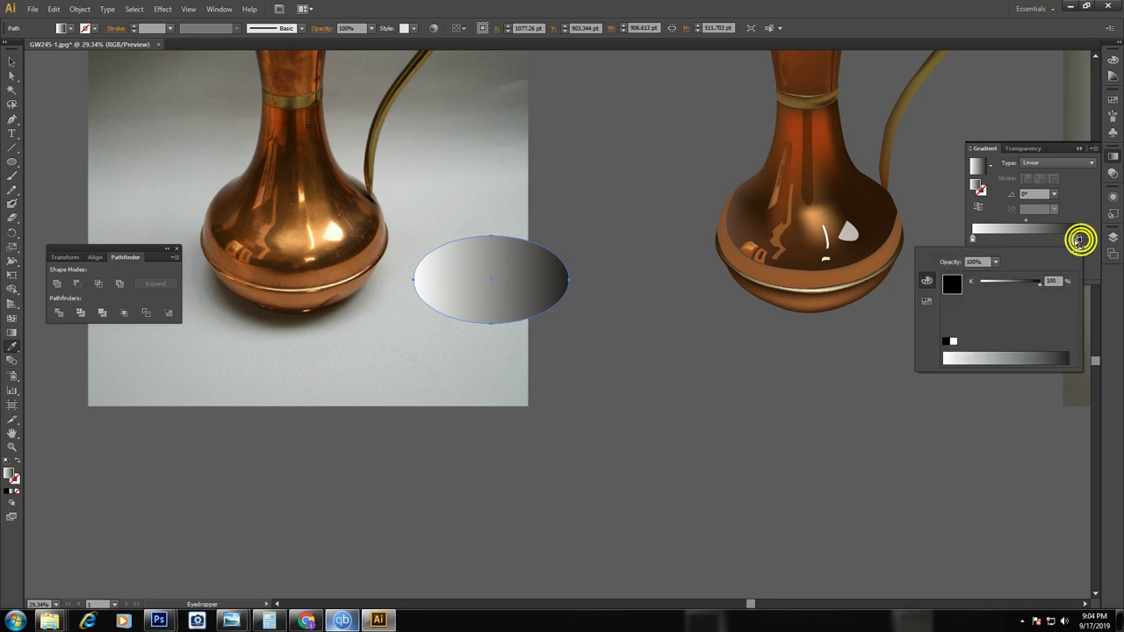
pyautogui.click(1077, 253)
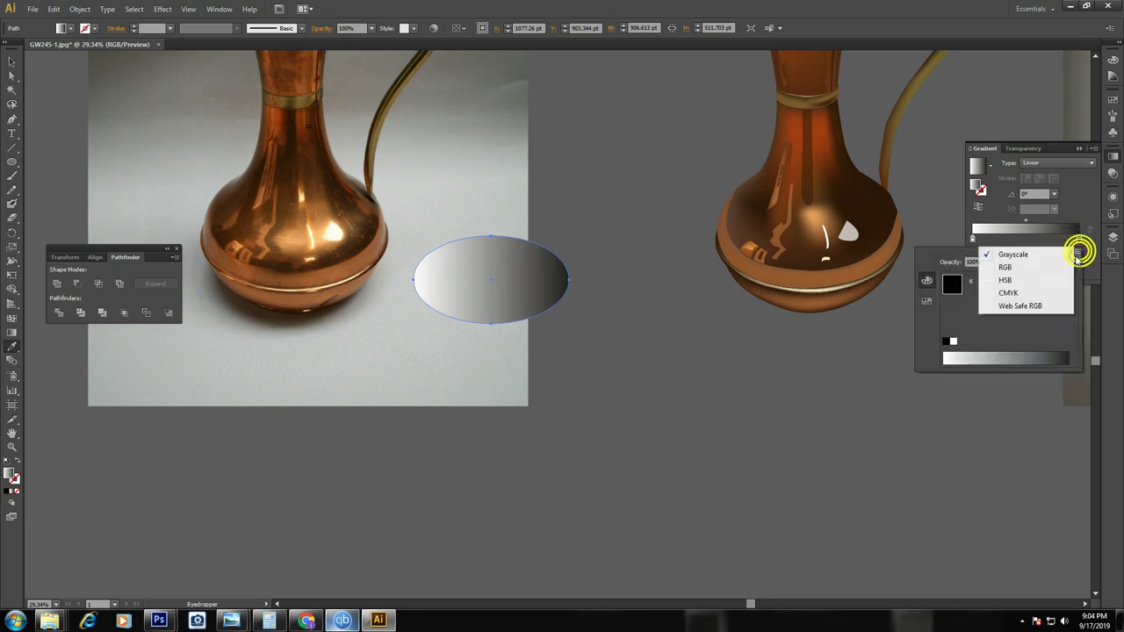
pyautogui.click(1028, 272)
pyautogui.click(303, 312)
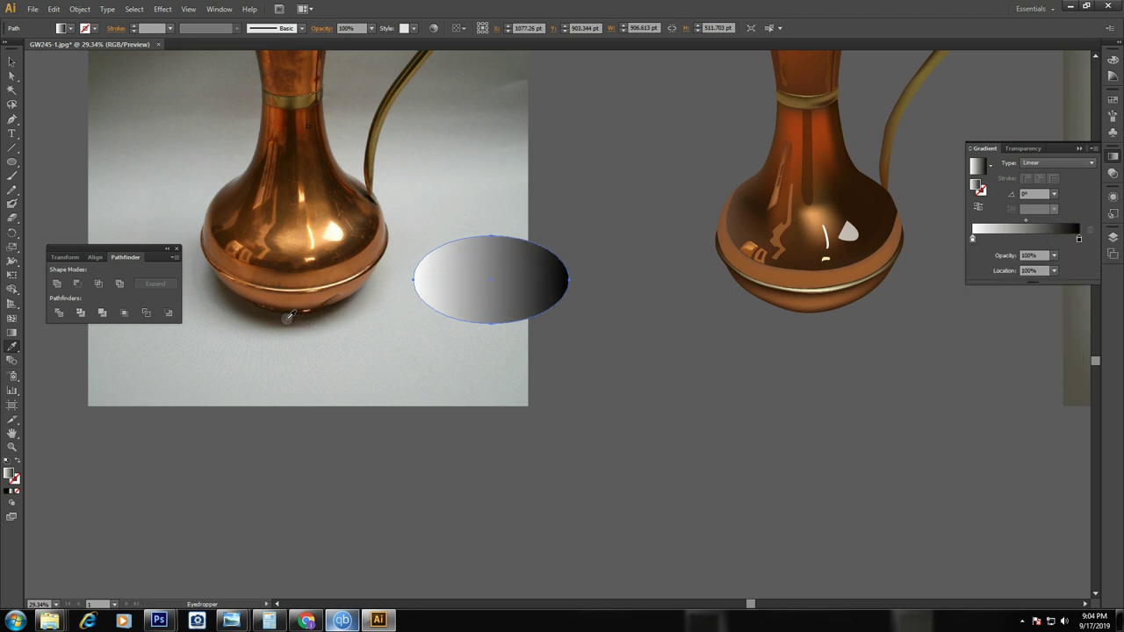
pyautogui.click(272, 314)
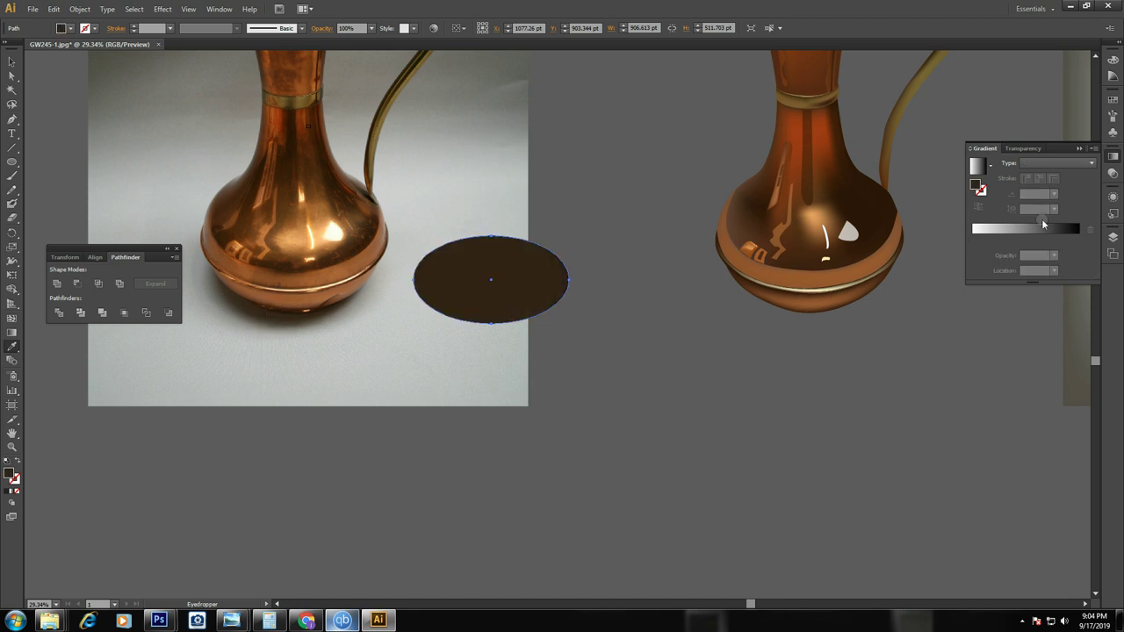
pyautogui.click(1060, 229)
# Set the gradient's right stop to dark brown 1F0D00 (R31 G13 B0)
pyautogui.doubleClick(1077, 237)
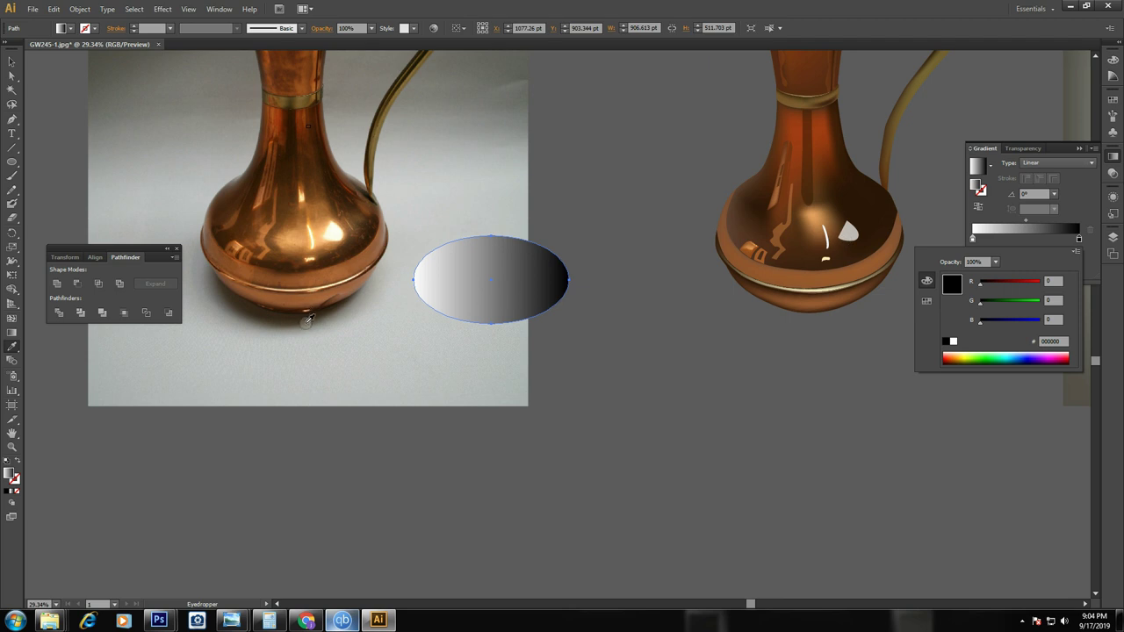
pyautogui.click(302, 316)
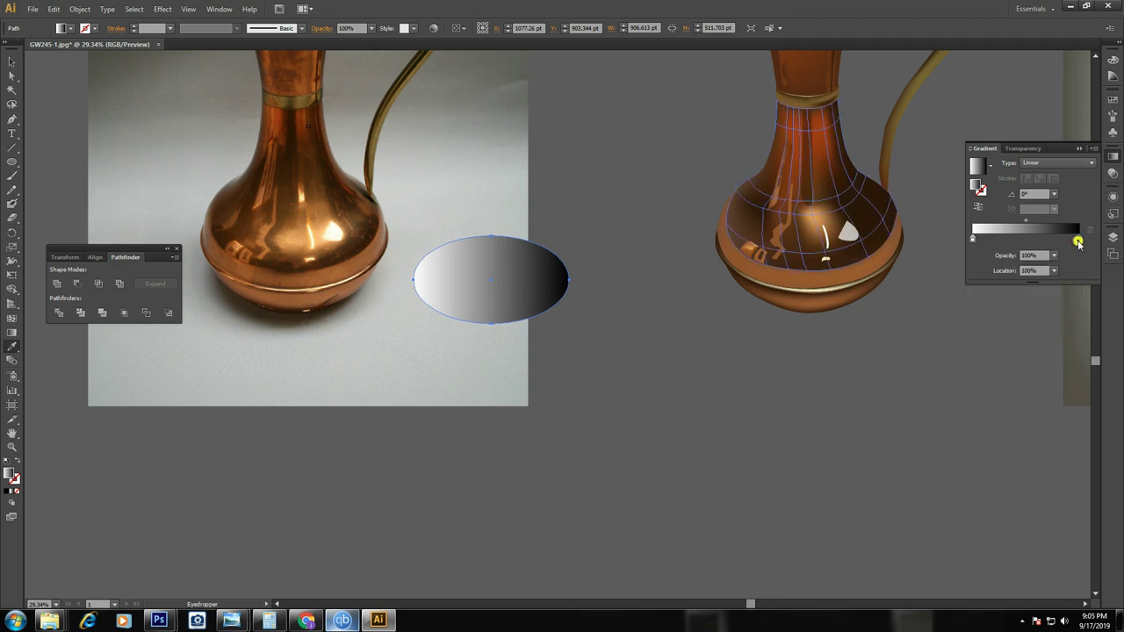
pyautogui.doubleClick(1079, 242)
pyautogui.click(927, 280)
pyautogui.click(927, 300)
pyautogui.click(927, 280)
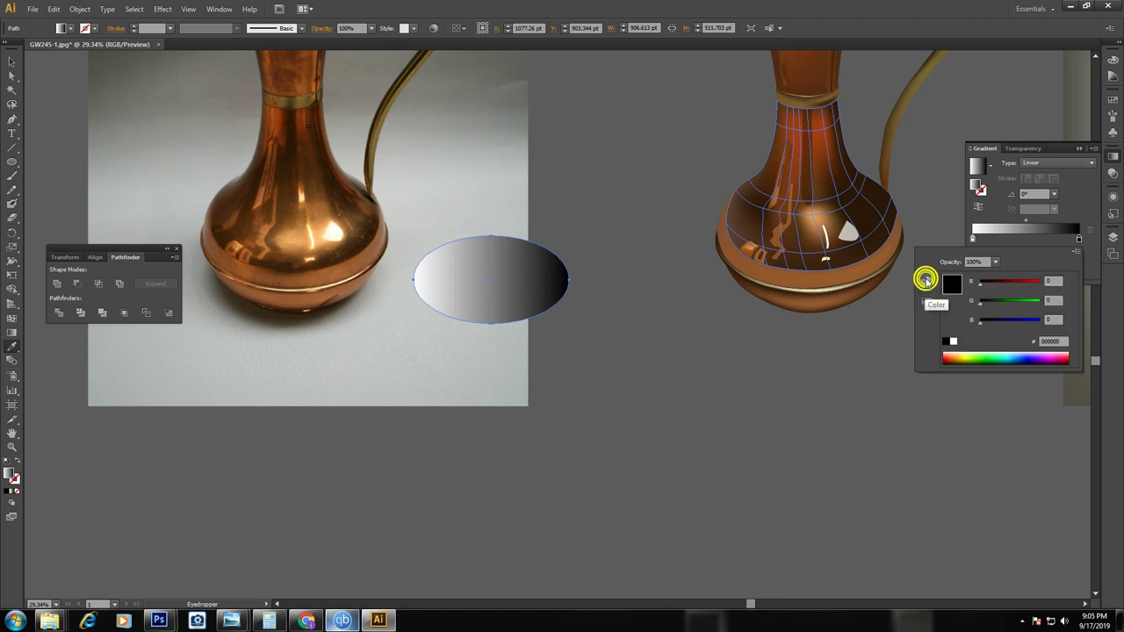
pyautogui.click(324, 308)
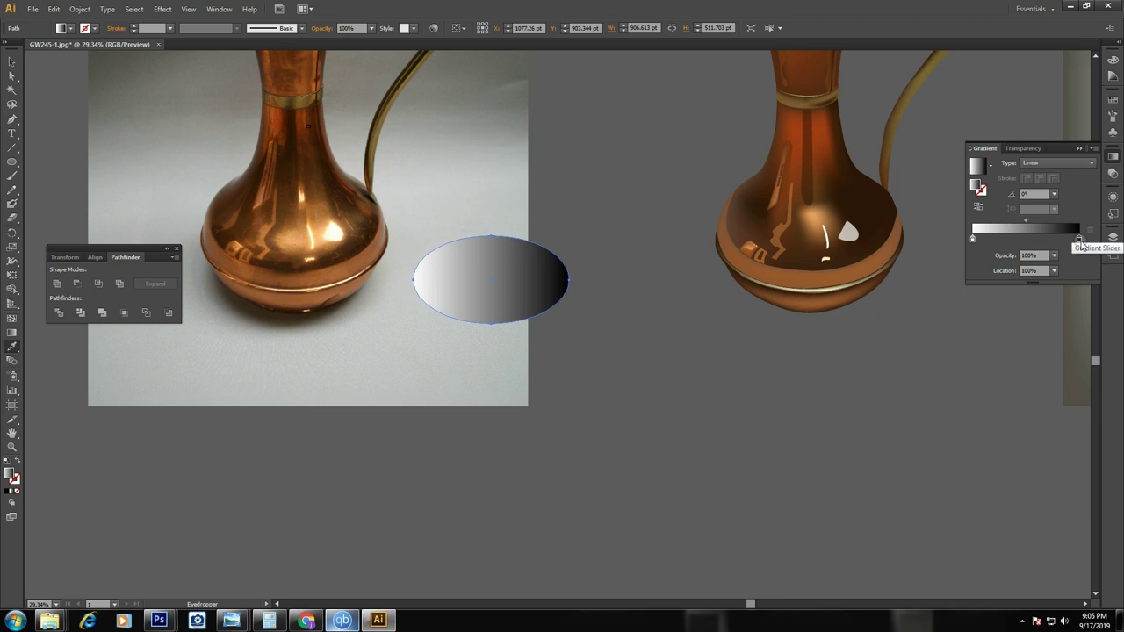
pyautogui.doubleClick(1079, 240)
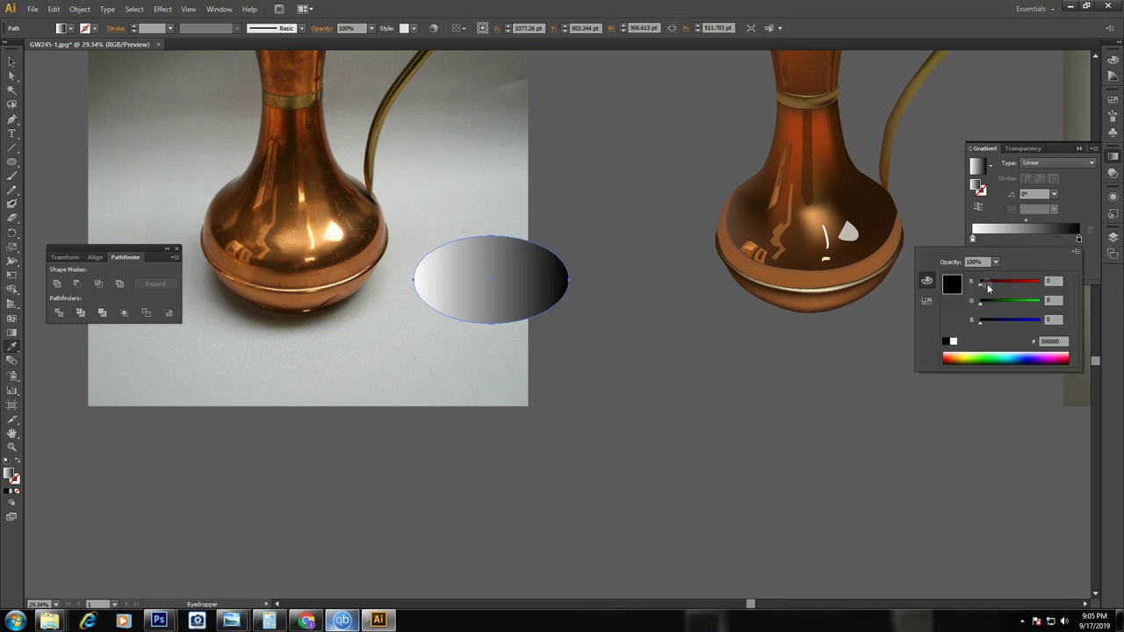
pyautogui.moveTo(982, 288)
pyautogui.mouseDown()
pyautogui.moveTo(993, 289)
pyautogui.moveTo(978, 293)
pyautogui.moveTo(984, 305)
pyautogui.mouseUp()
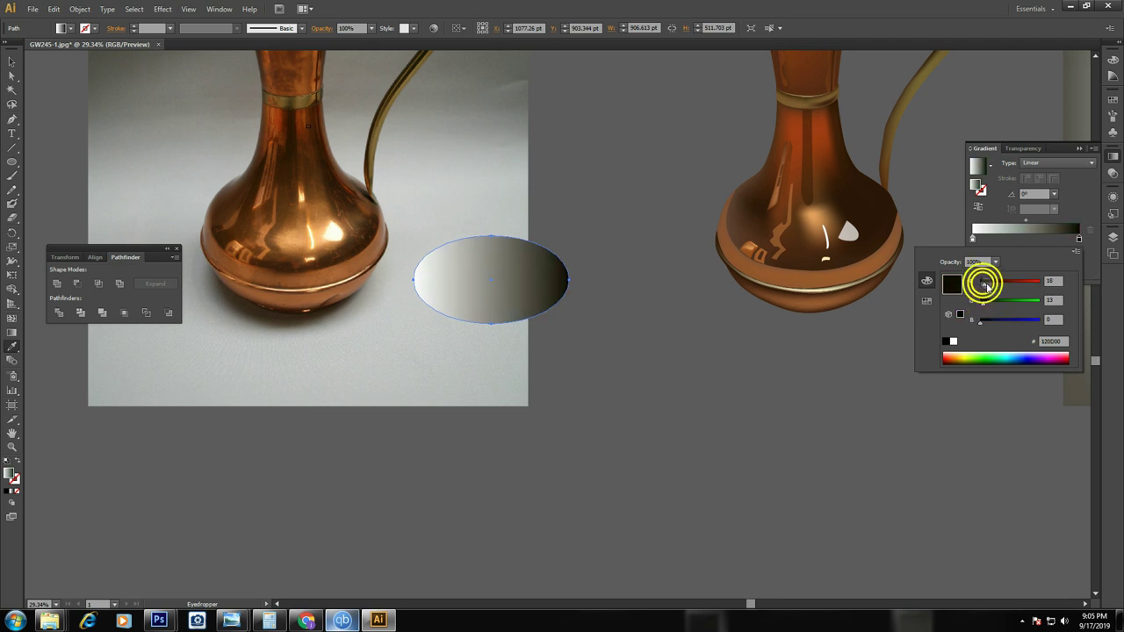
pyautogui.moveTo(983, 288); pyautogui.dragTo(987, 282)
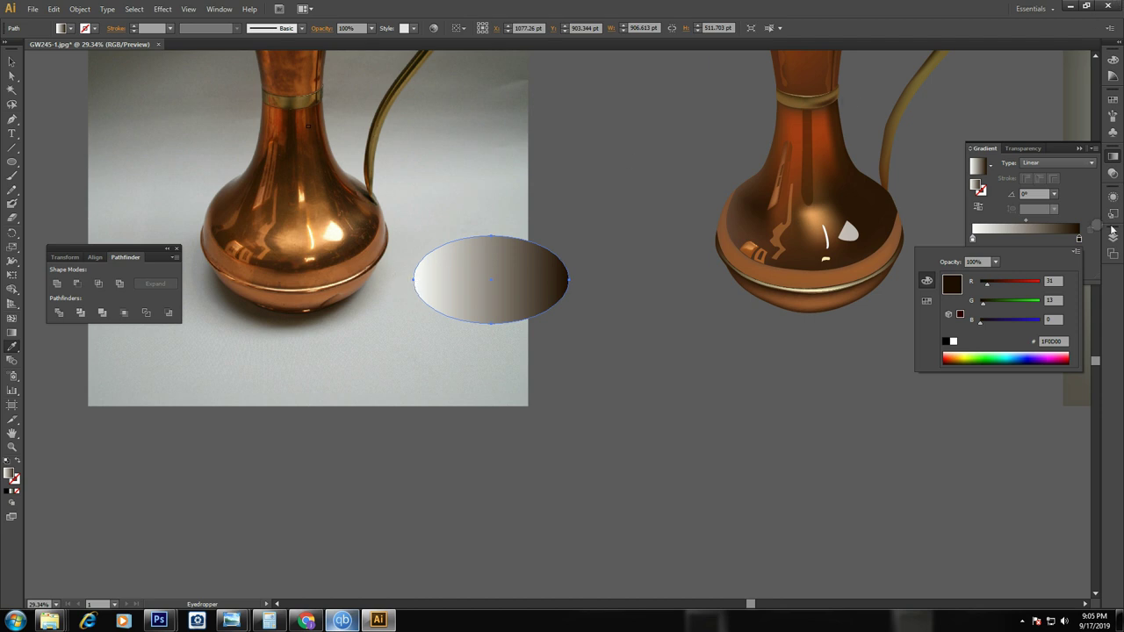
pyautogui.click(993, 219)
# Set the left gradient stop to lavender blue 8F99CC in RGB mode
pyautogui.doubleClick(972, 239)
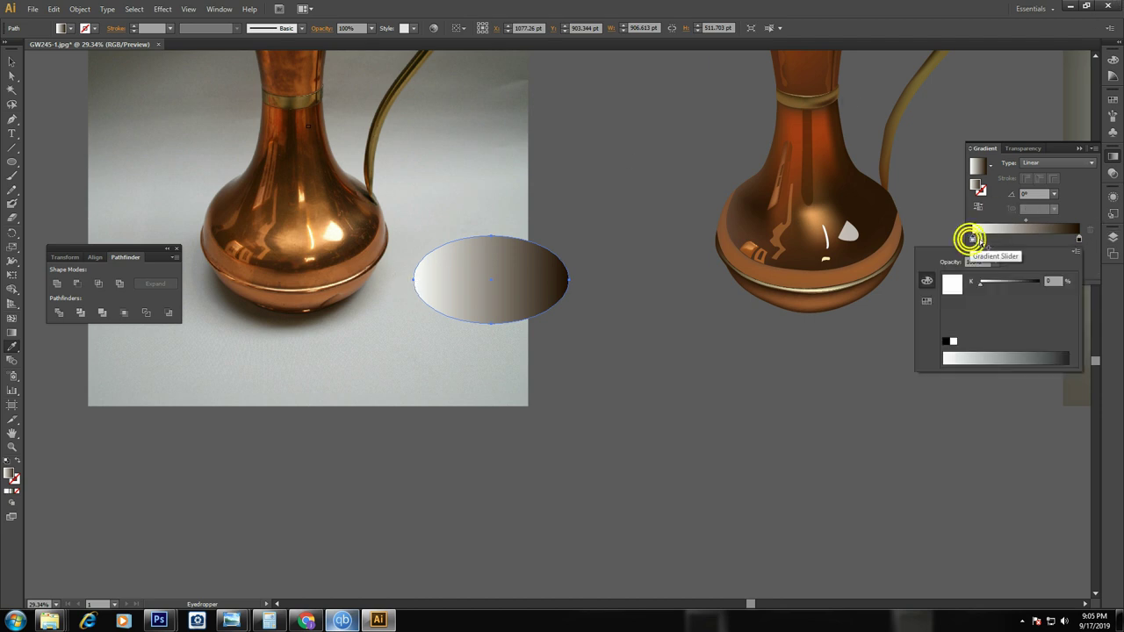
pyautogui.click(1075, 252)
pyautogui.click(1023, 269)
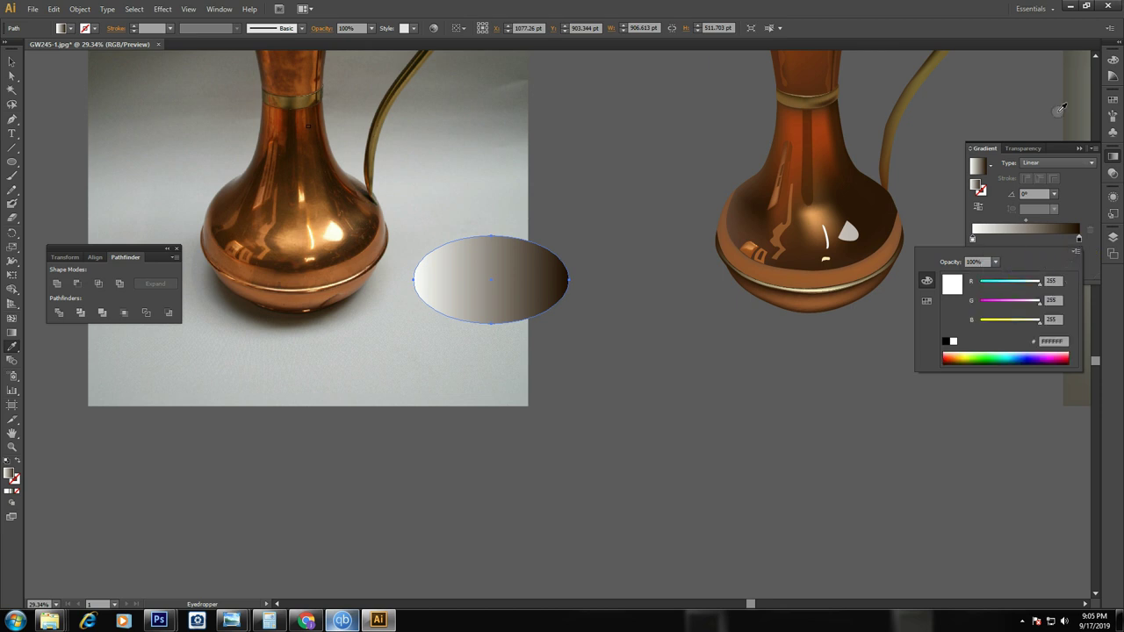
pyautogui.moveTo(1040, 301); pyautogui.dragTo(980, 300)
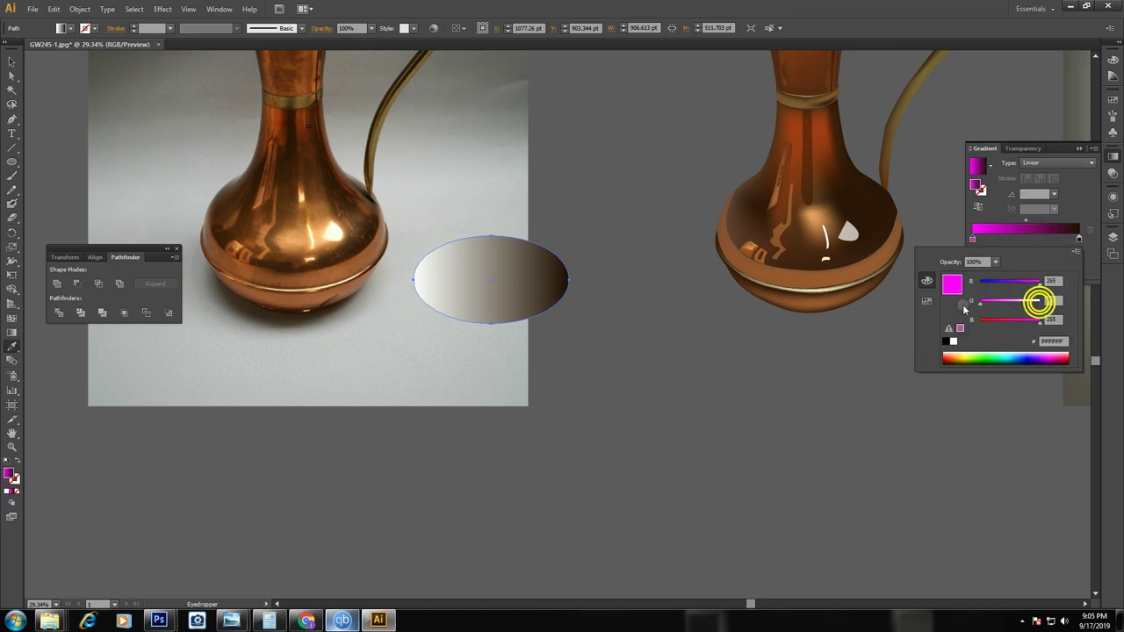
pyautogui.moveTo(1039, 321); pyautogui.dragTo(980, 320)
pyautogui.moveTo(1039, 281)
pyautogui.mouseDown()
pyautogui.moveTo(980, 281)
pyautogui.moveTo(982, 301)
pyautogui.mouseUp()
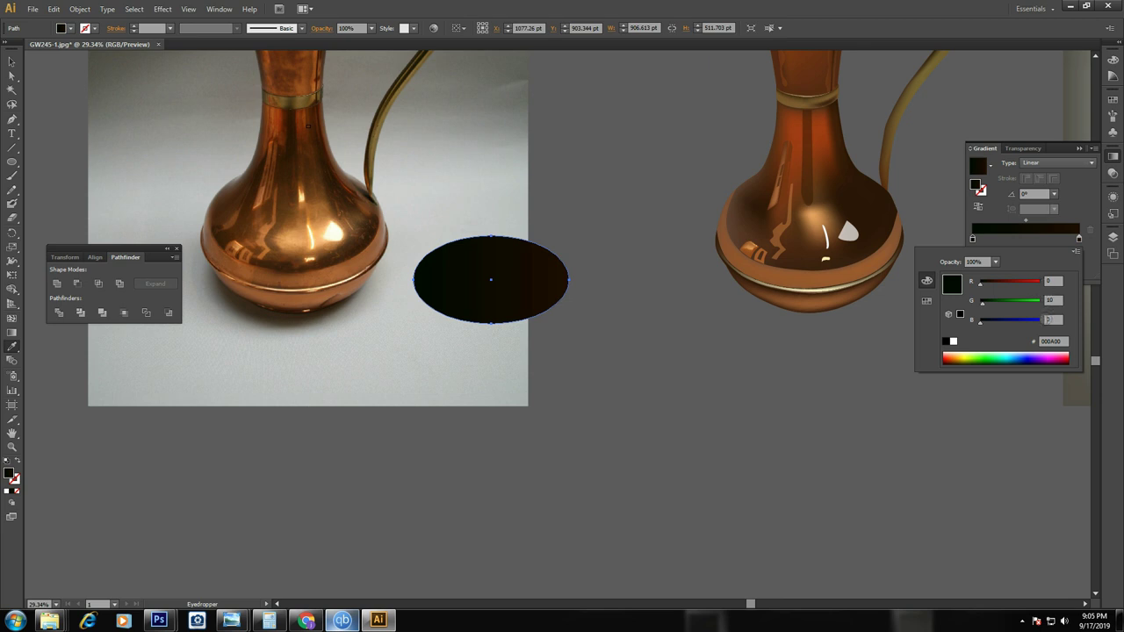
pyautogui.click(1009, 353)
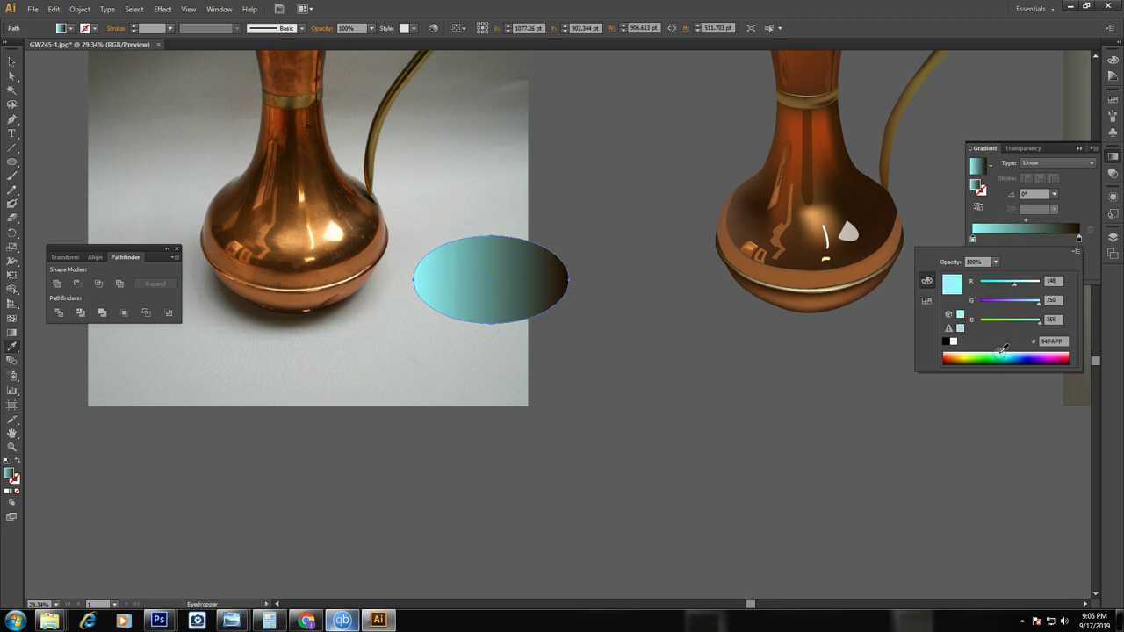
pyautogui.moveTo(966, 353); pyautogui.dragTo(944, 355)
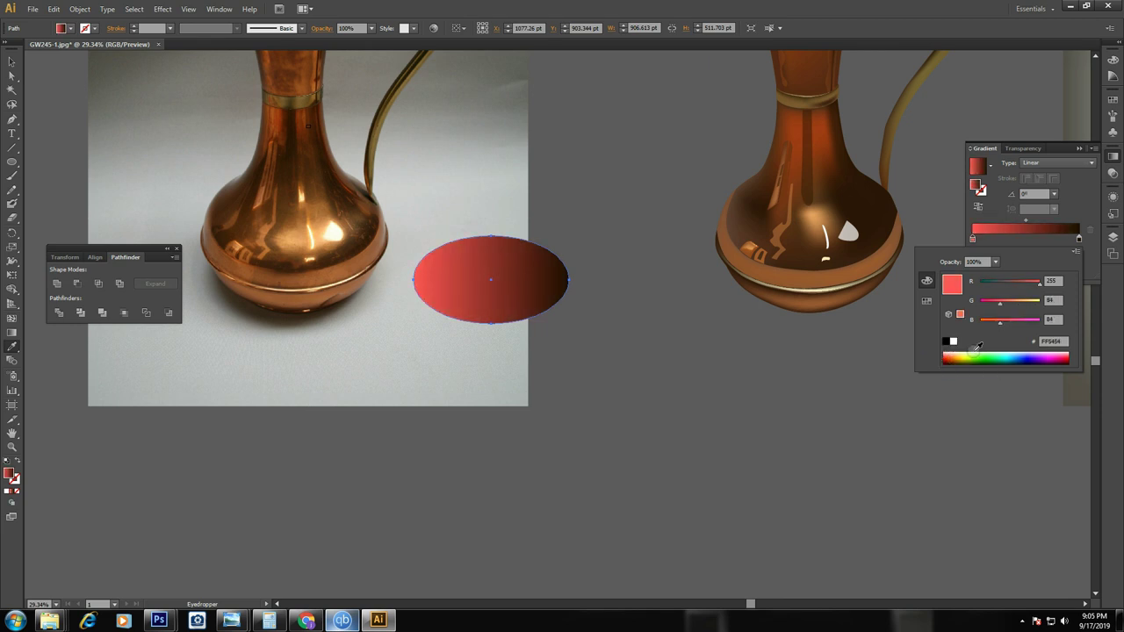
pyautogui.click(1067, 351)
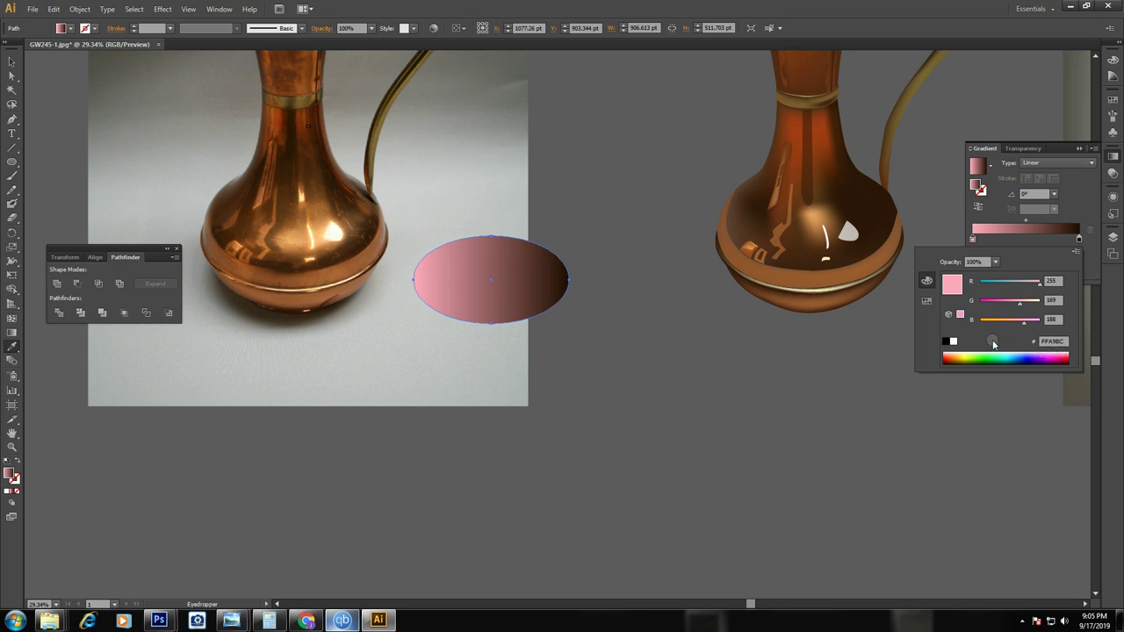
pyautogui.click(959, 315)
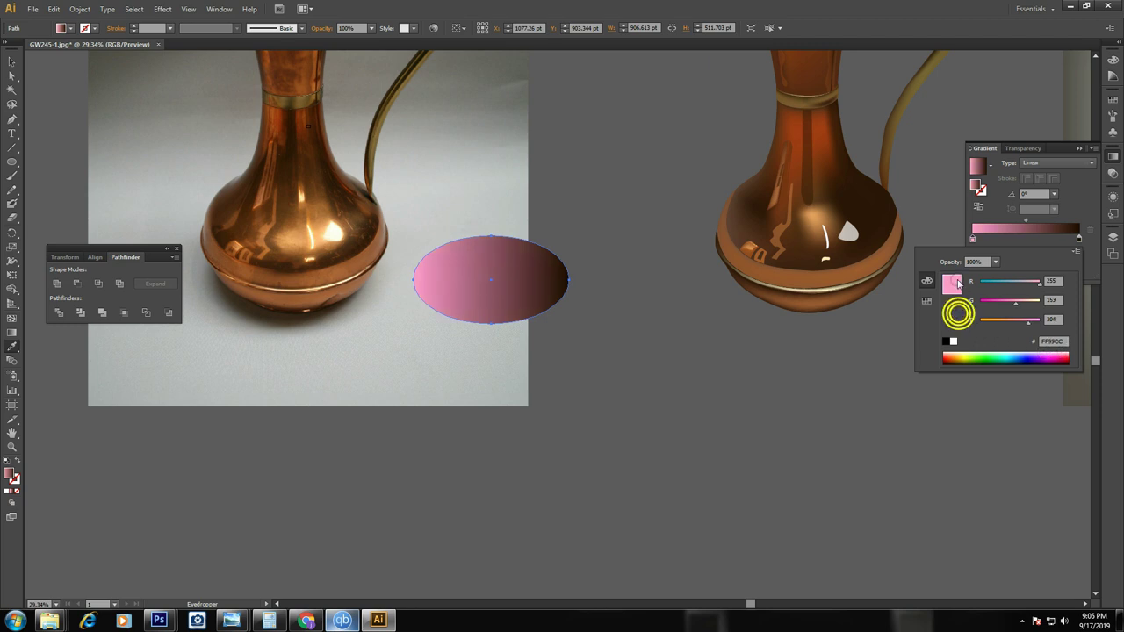
pyautogui.moveTo(1038, 283)
pyautogui.mouseDown()
pyautogui.moveTo(1013, 283)
pyautogui.moveTo(1021, 303)
pyautogui.mouseUp()
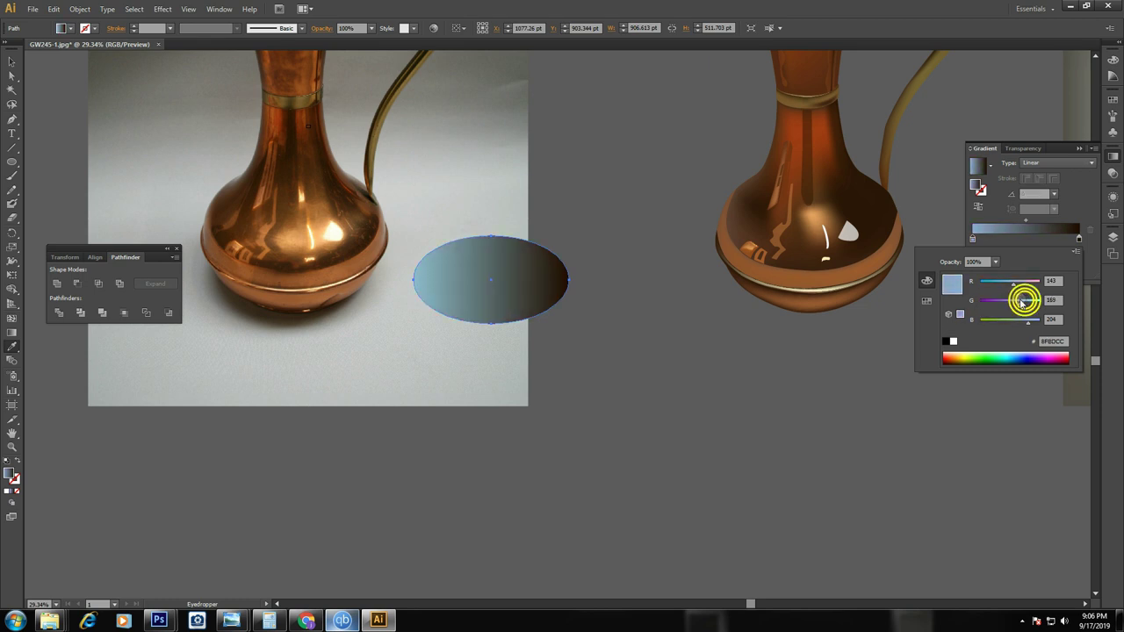
pyautogui.click(1080, 208)
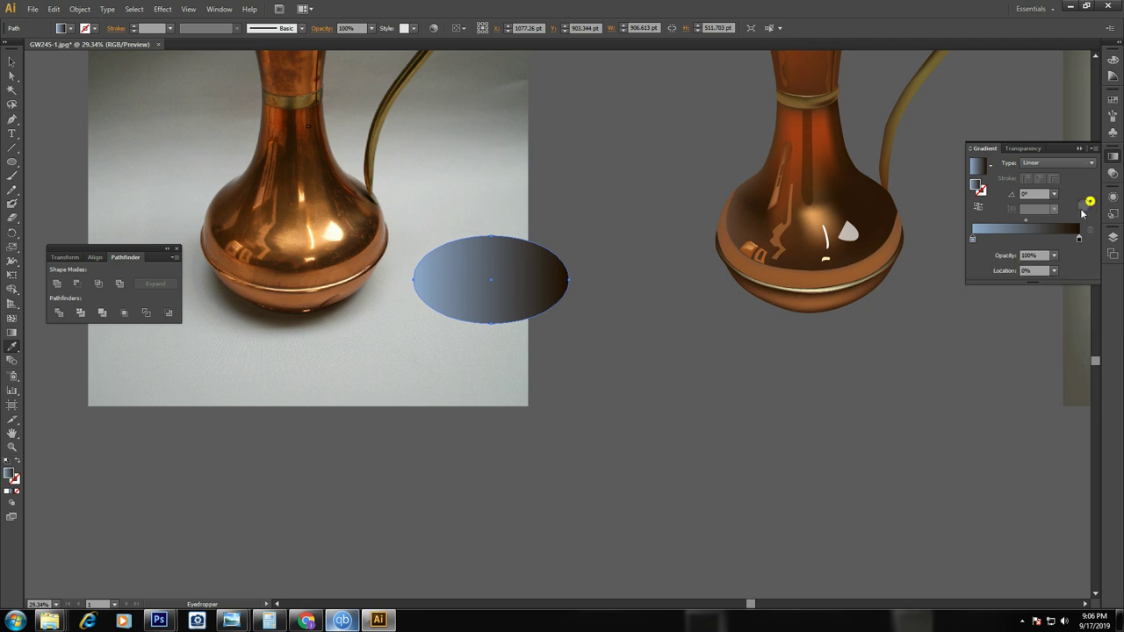
# Set the left gradient stop's opacity to 10%
pyautogui.click(973, 239)
pyautogui.click(1054, 271)
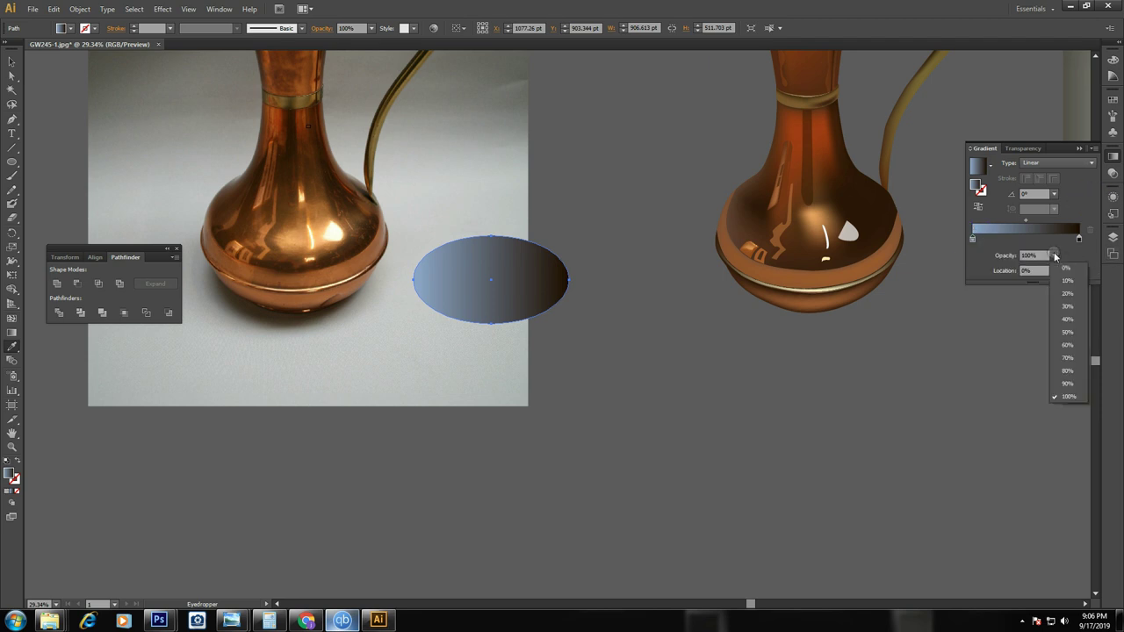
pyautogui.click(1064, 281)
pyautogui.moveTo(1065, 281); pyautogui.dragTo(1066, 282)
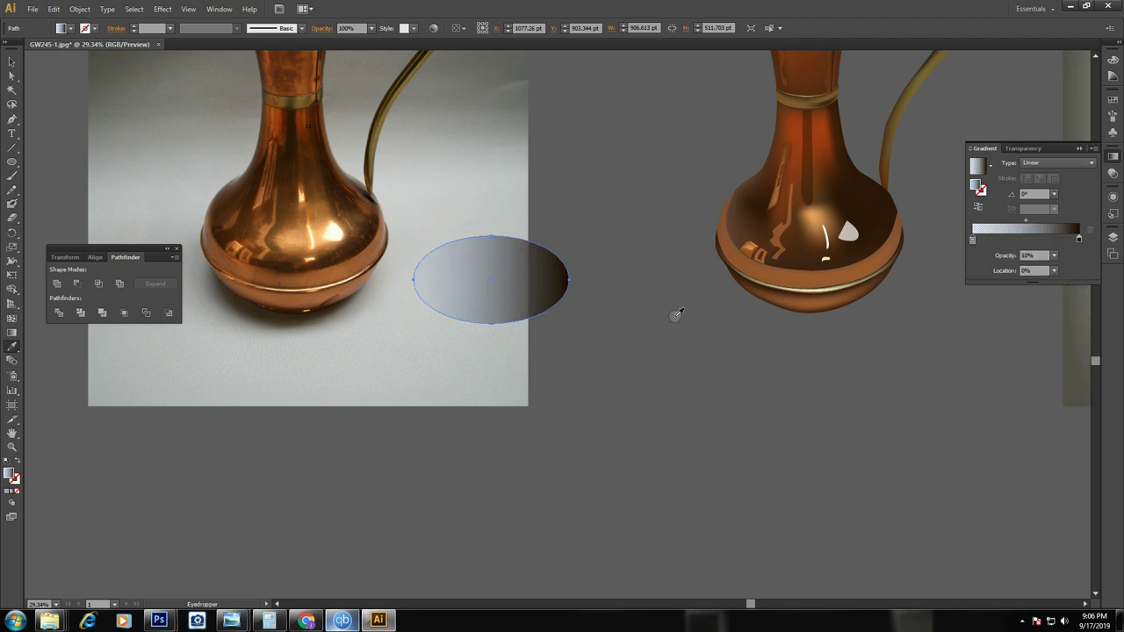
# Move the gradient ellipse under the vector pitcher's base
pyautogui.press('v')
pyautogui.click(656, 319)
pyautogui.click(530, 296)
pyautogui.press('Tab')
pyautogui.press('Tab')
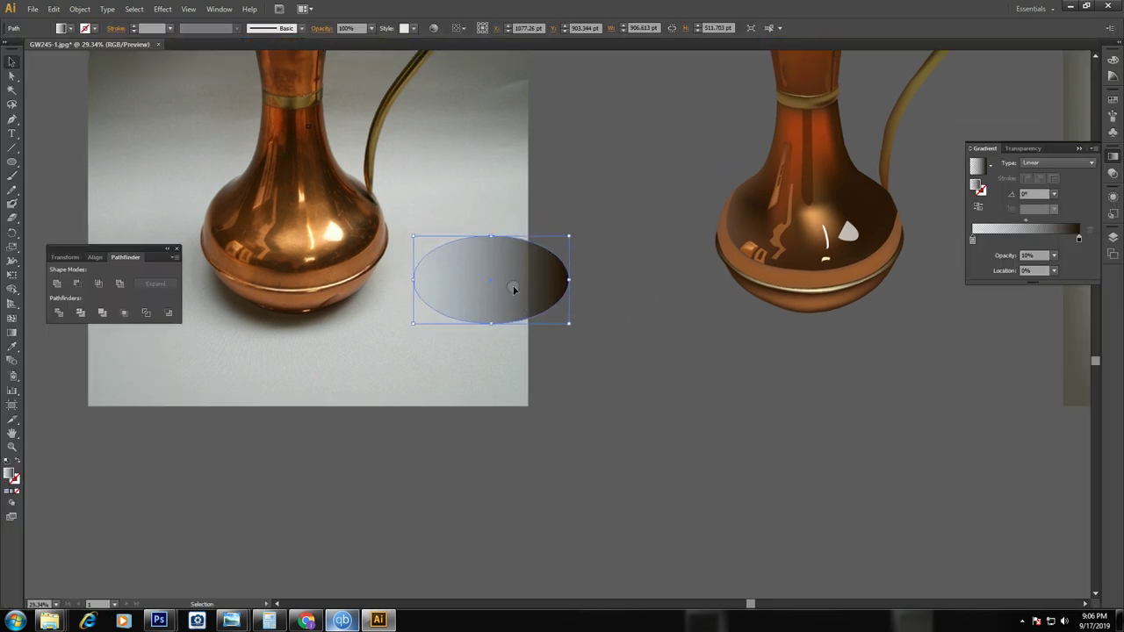
pyautogui.press('Left')
pyautogui.press('Left')
pyautogui.press('Left')
pyautogui.press('Left')
pyautogui.press('Left')
pyautogui.press('Left')
pyautogui.press('Left')
pyautogui.press('Left')
pyautogui.press('Left')
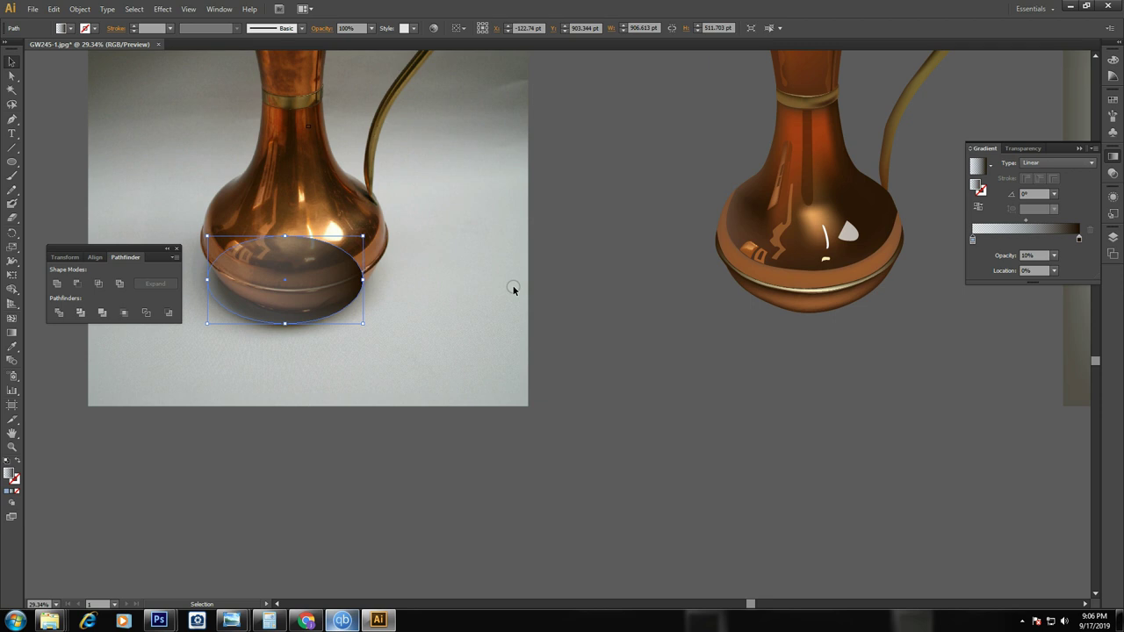
pyautogui.press('Right')
pyautogui.press('Right')
pyautogui.press('Right')
pyautogui.press('Right')
pyautogui.press('Right')
pyautogui.press('Right')
pyautogui.press('Right')
pyautogui.press('Right')
pyautogui.press('Right')
pyautogui.press('Right')
pyautogui.press('Right')
pyautogui.press('Right')
pyautogui.press('Right')
pyautogui.press('Right')
pyautogui.press('Right')
pyautogui.press('Right')
pyautogui.press('Right')
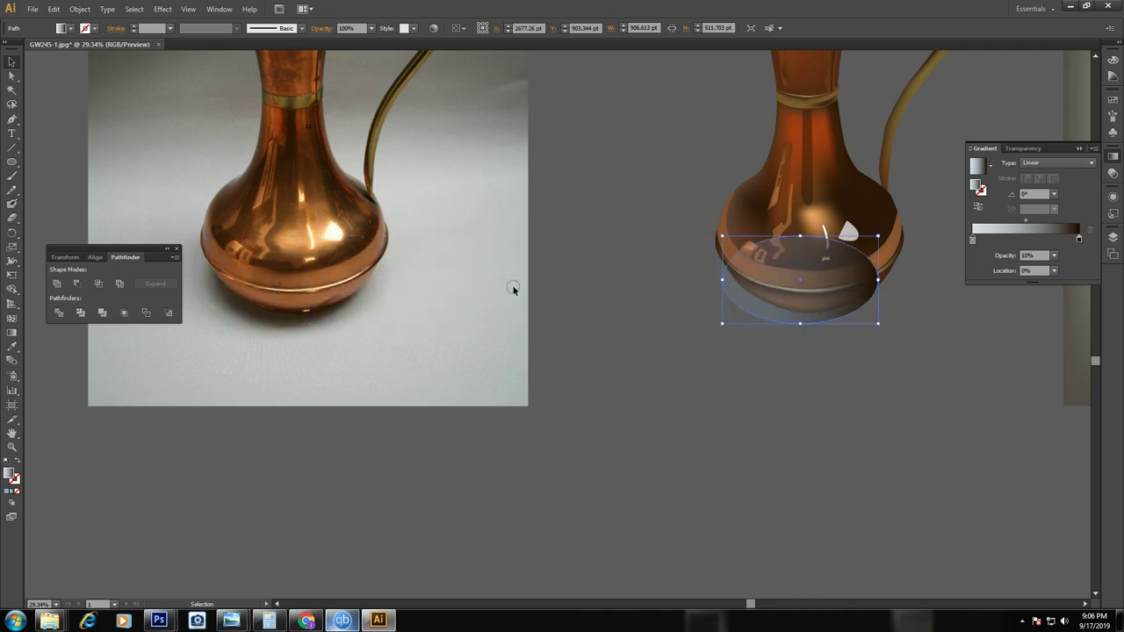
pyautogui.press('a')
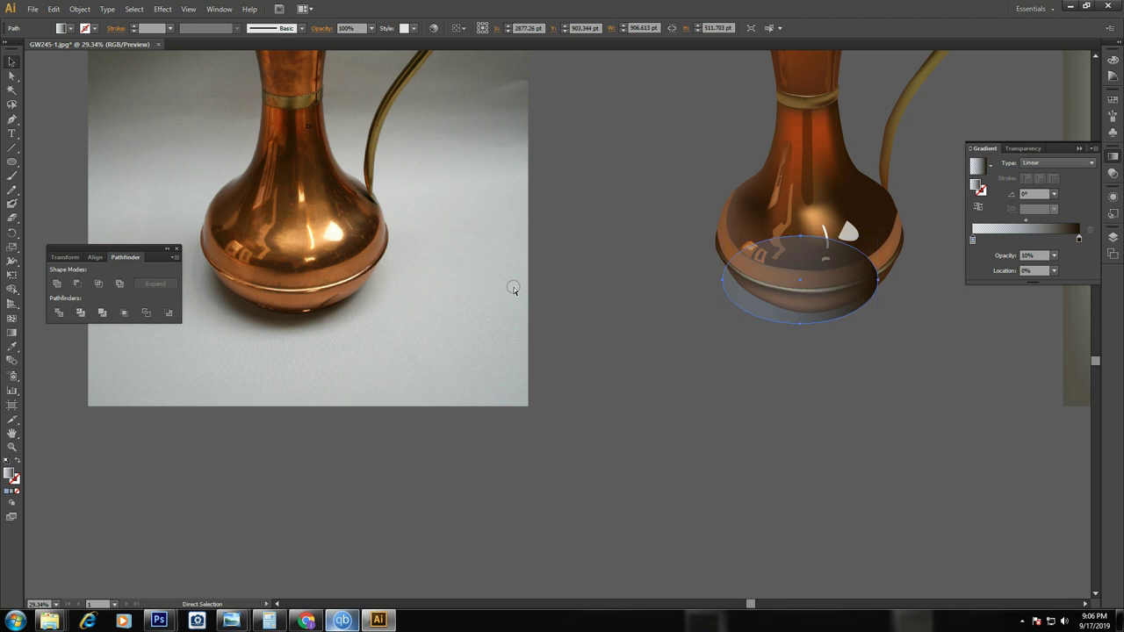
pyautogui.press('v')
pyautogui.click(538, 478)
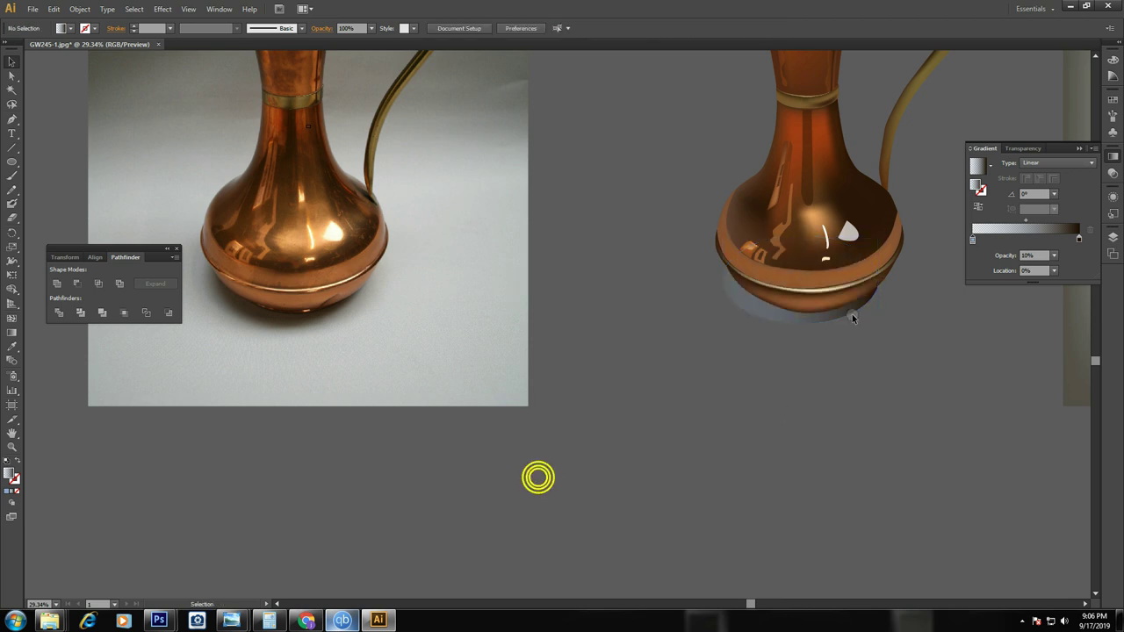
pyautogui.hotkey('ctrl', '-')
pyautogui.hotkey('ctrl', '-')
pyautogui.hotkey('ctrl', '-')
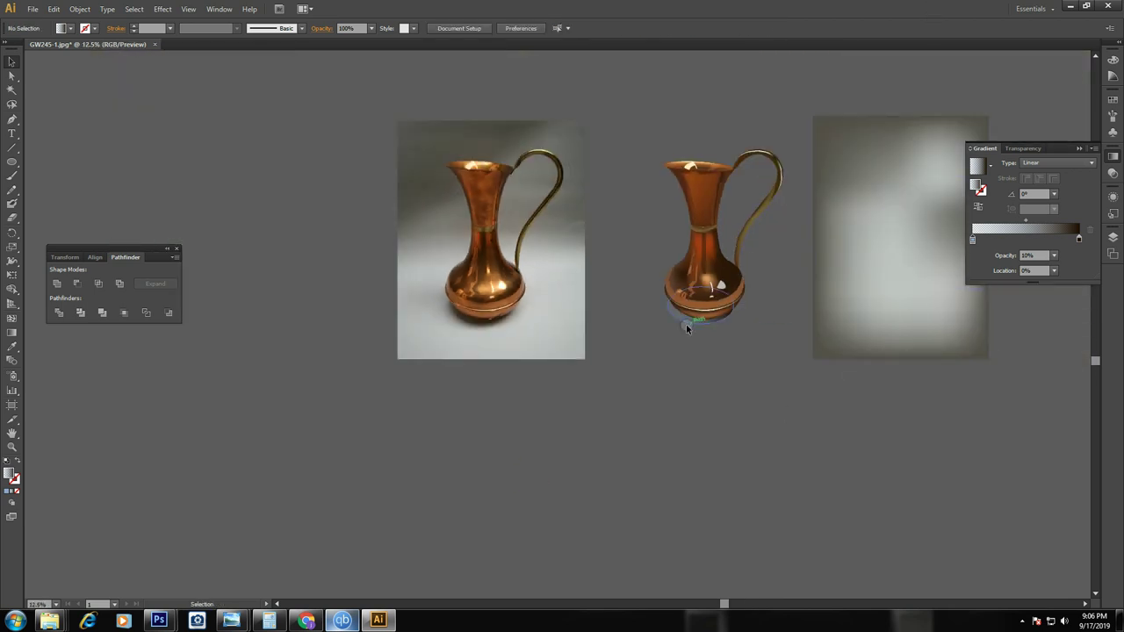
pyautogui.click(686, 322)
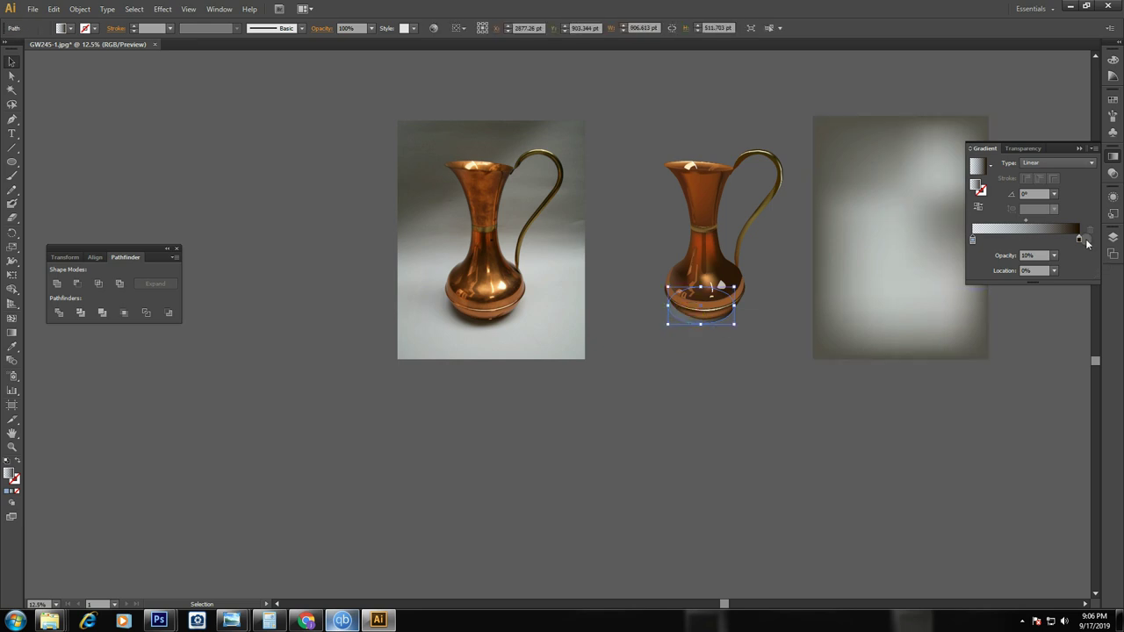
# Reverse the shadow gradient with the dark stop at the start, a second dark stop and a widened dark midpoint
pyautogui.moveTo(1081, 239); pyautogui.dragTo(801, 238)
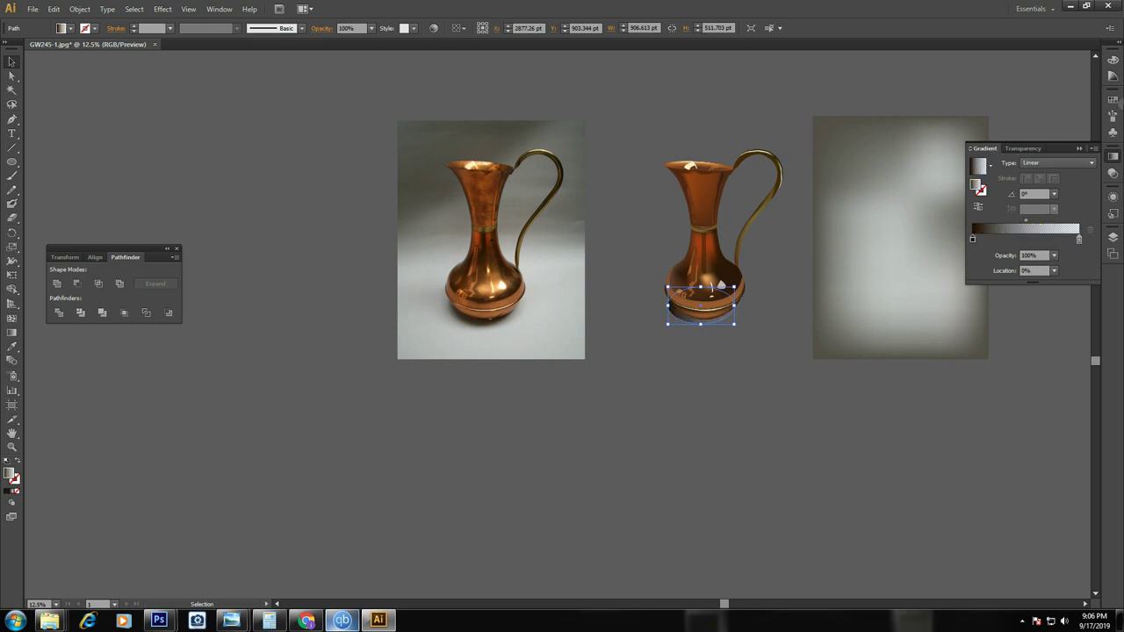
pyautogui.moveTo(973, 239); pyautogui.dragTo(1006, 240)
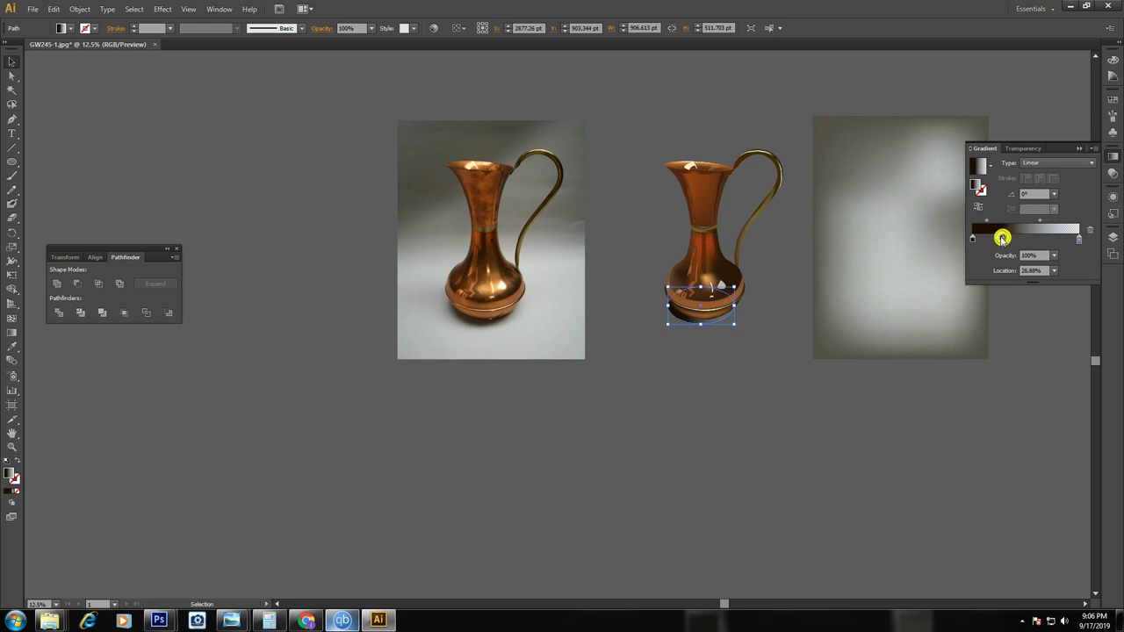
pyautogui.moveTo(1042, 221); pyautogui.dragTo(1057, 221)
pyautogui.click(755, 85)
pyautogui.click(870, 231)
# Nudge the vignette mesh backdrop slightly to the right
pyautogui.press('Tab')
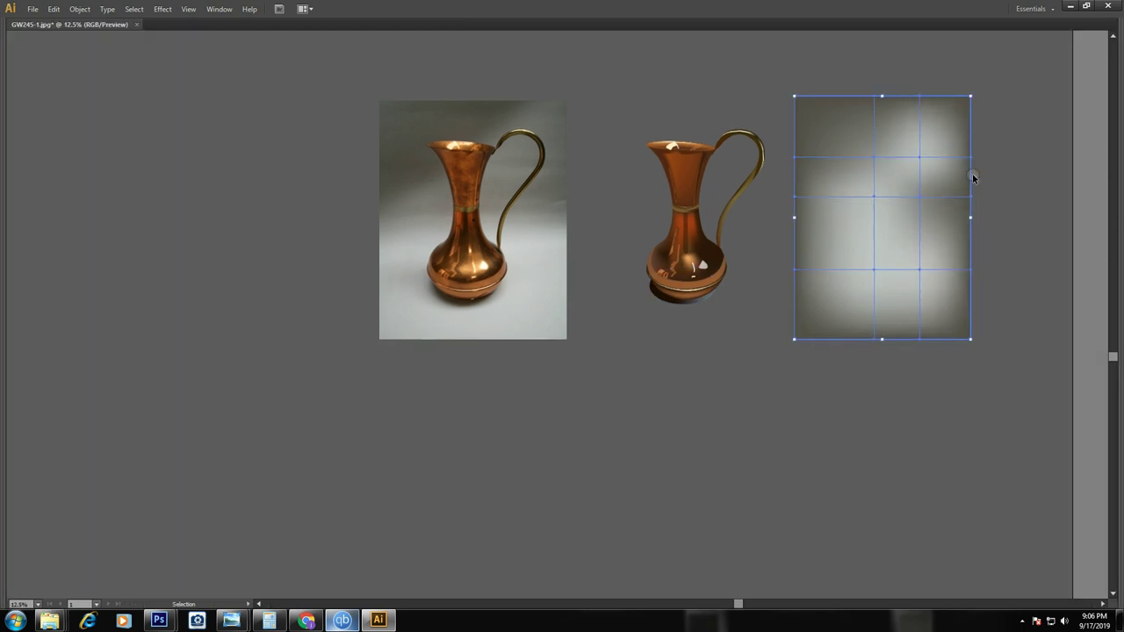
pyautogui.press('Left')
pyautogui.press('Left')
pyautogui.press('Left')
pyautogui.press('Left')
pyautogui.press('Left')
pyautogui.press('Left')
pyautogui.press('Left')
pyautogui.press('Left')
pyautogui.press('Left')
pyautogui.press('Left')
pyautogui.press('Left')
pyautogui.press('Left')
pyautogui.press('Left')
pyautogui.press('Left')
pyautogui.press('Left')
pyautogui.press('Left')
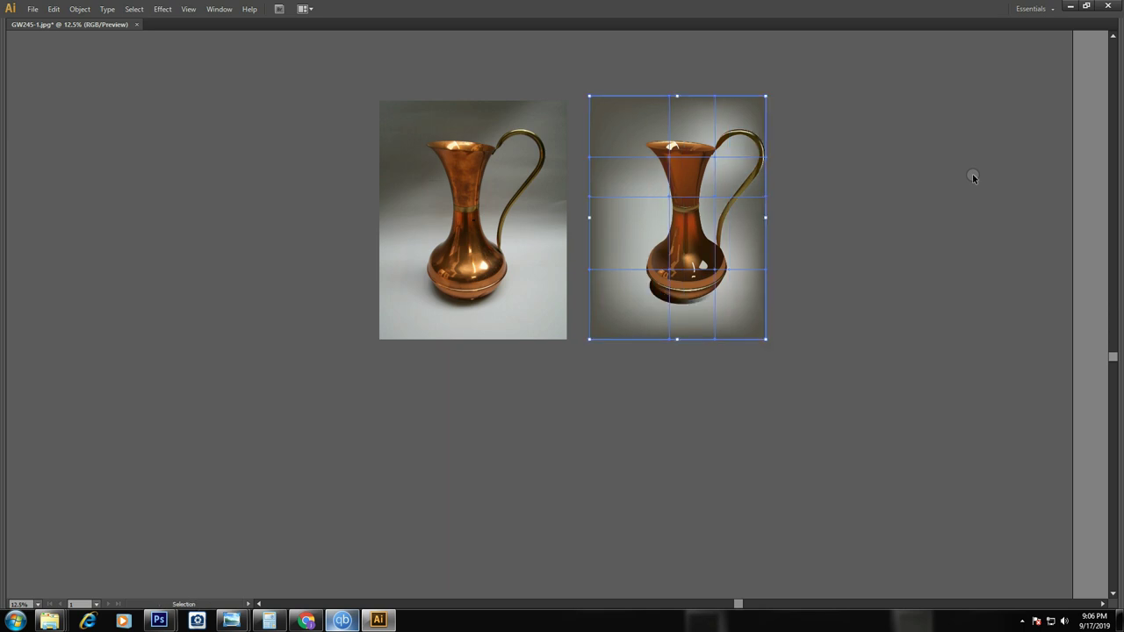
pyautogui.press('Right')
pyautogui.press('Right')
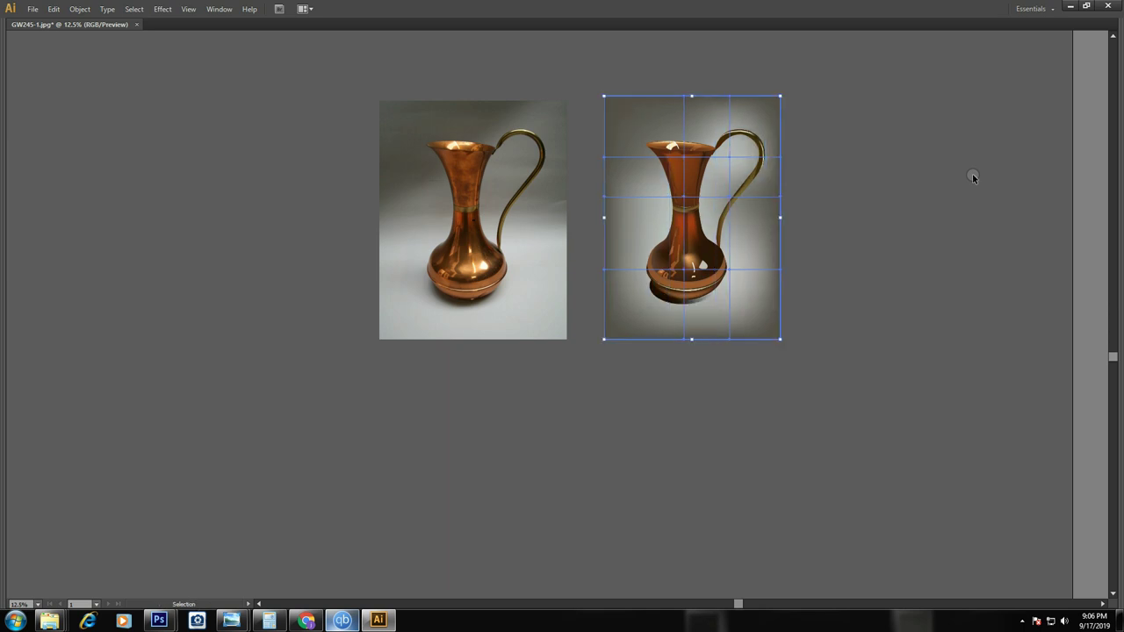
pyautogui.click(972, 175)
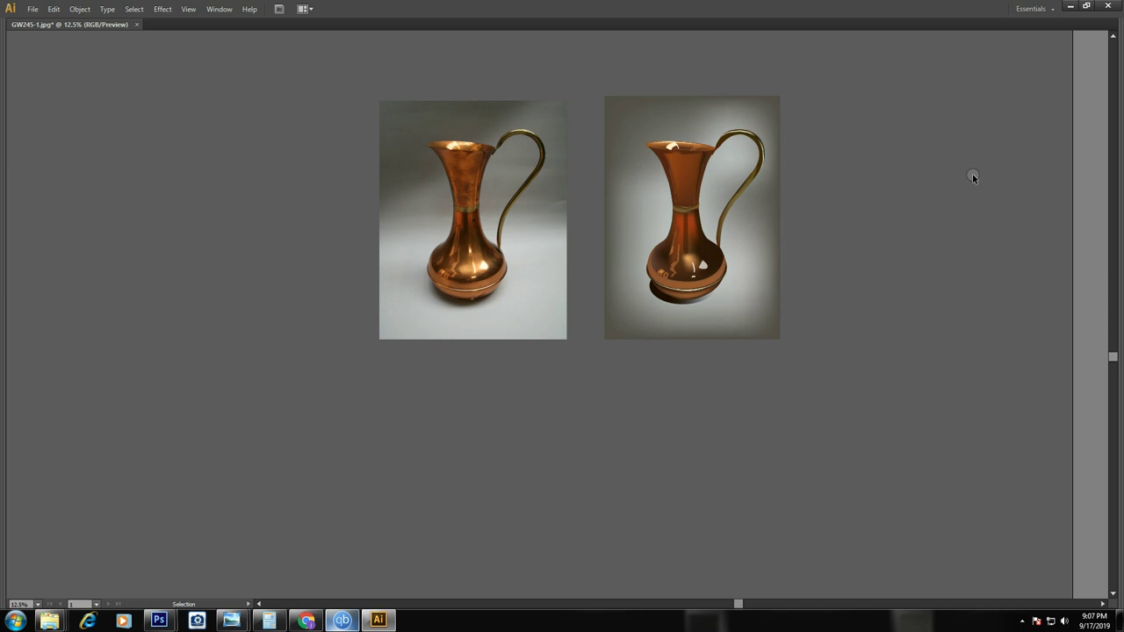
pyautogui.moveTo(387, 158); pyautogui.dragTo(780, 345)
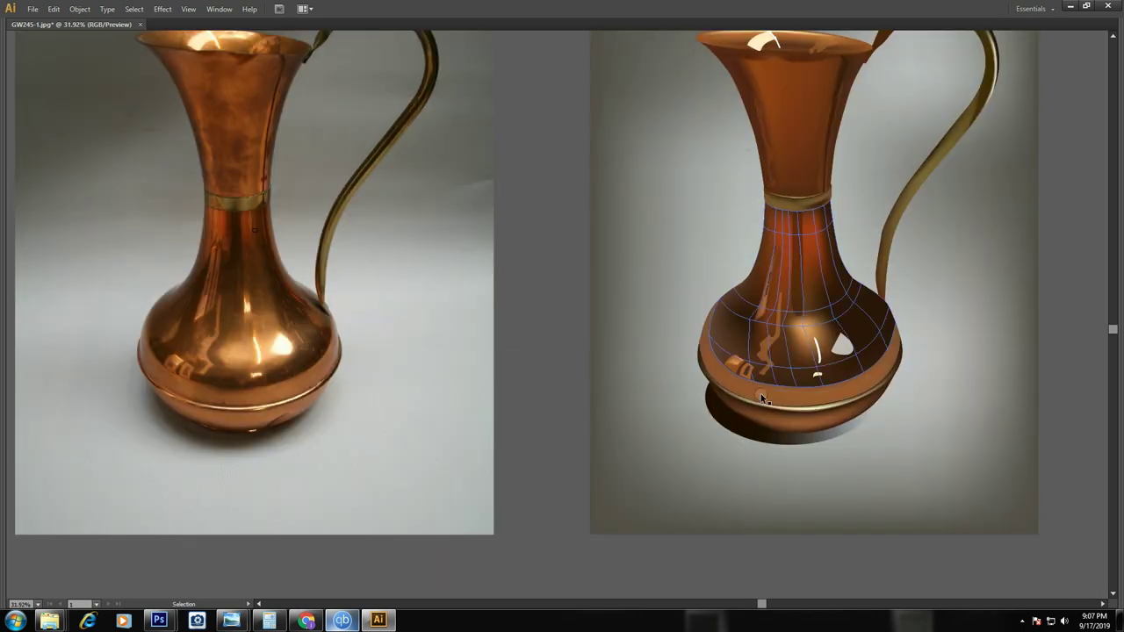
# Set the shadow ellipse's dark gradient stop to 60% opacity after trying 30% and 80%
pyautogui.click(732, 423)
pyautogui.press('Tab')
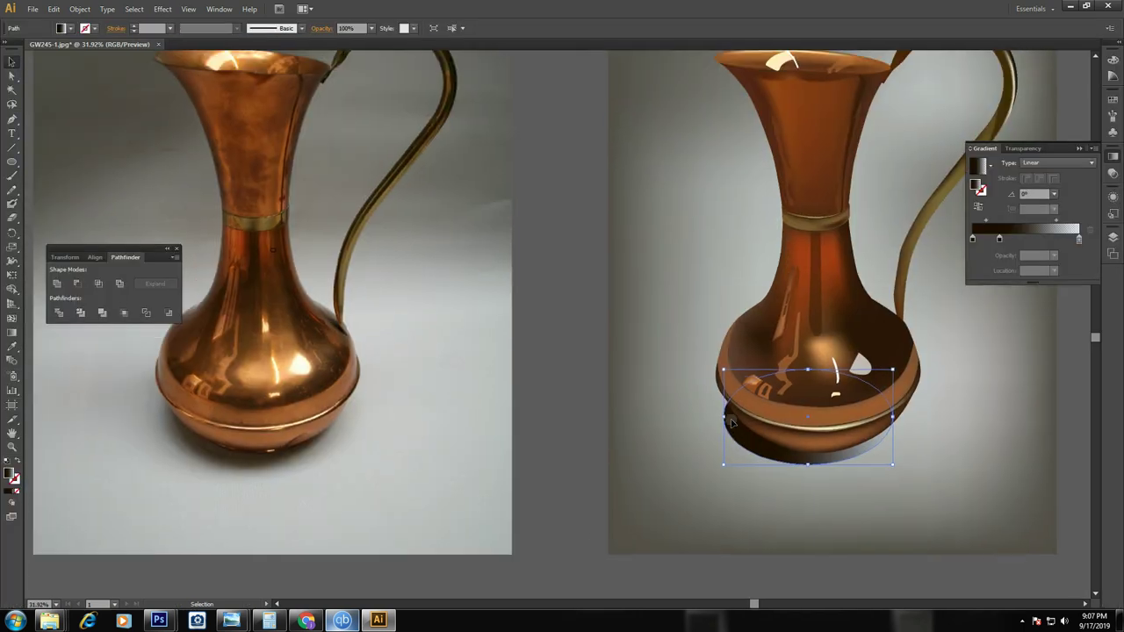
pyautogui.click(1055, 257)
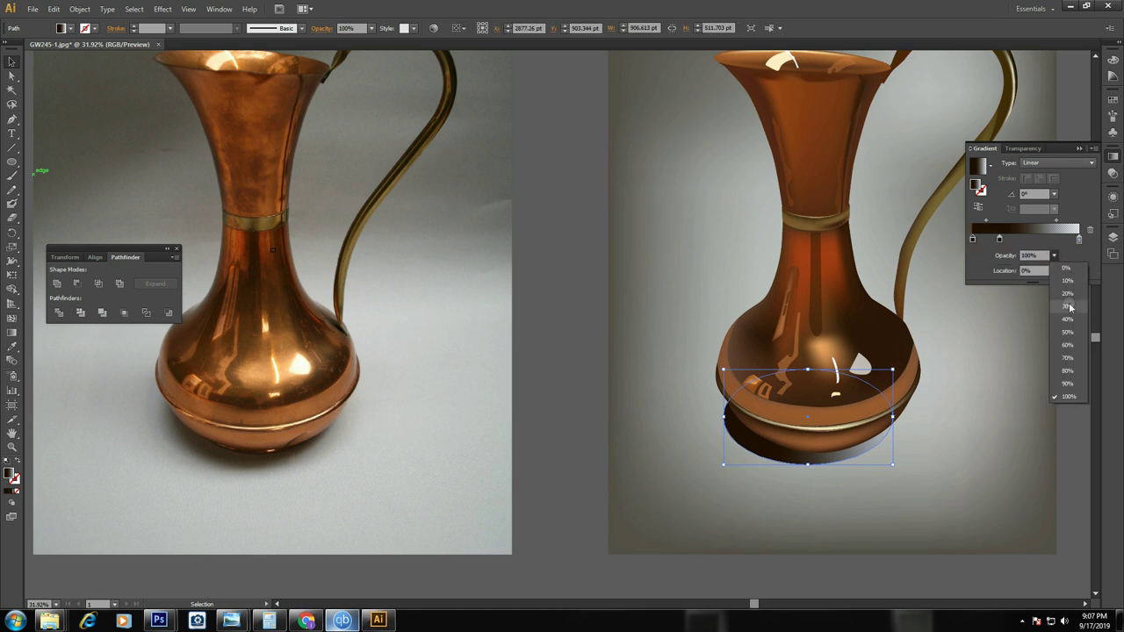
pyautogui.click(1069, 305)
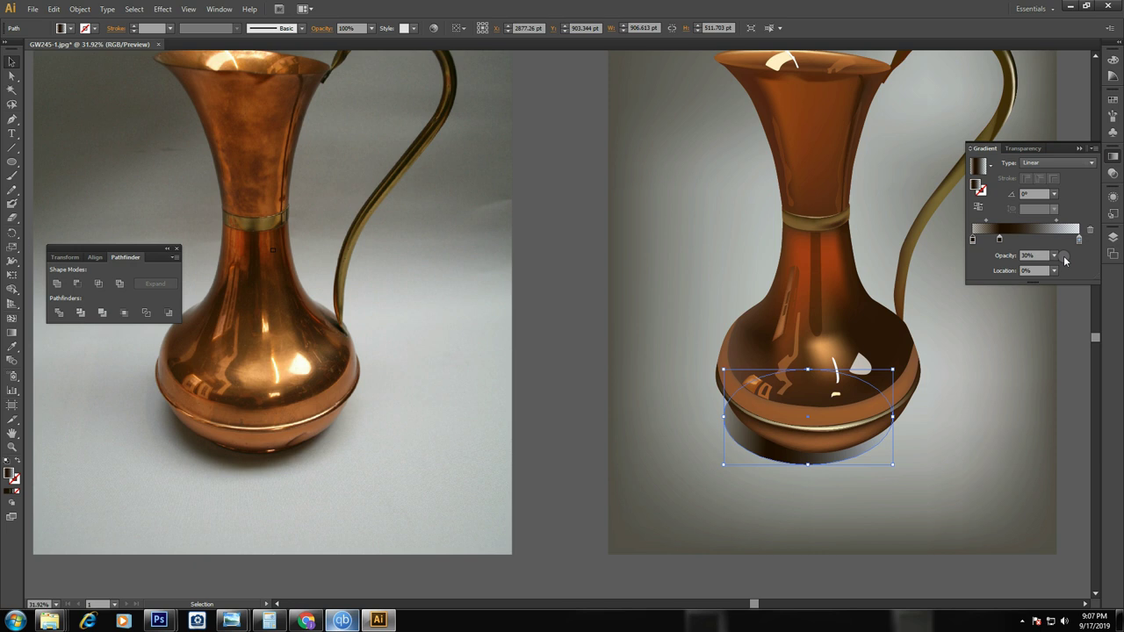
pyautogui.click(1056, 256)
pyautogui.click(1067, 371)
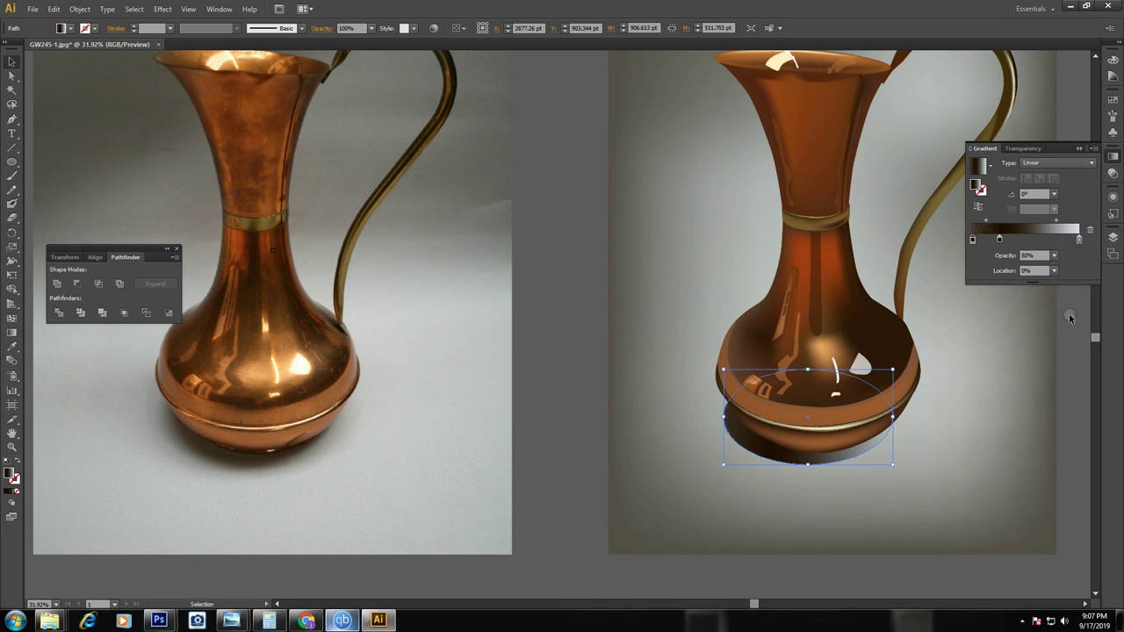
pyautogui.click(1057, 255)
pyautogui.click(1068, 344)
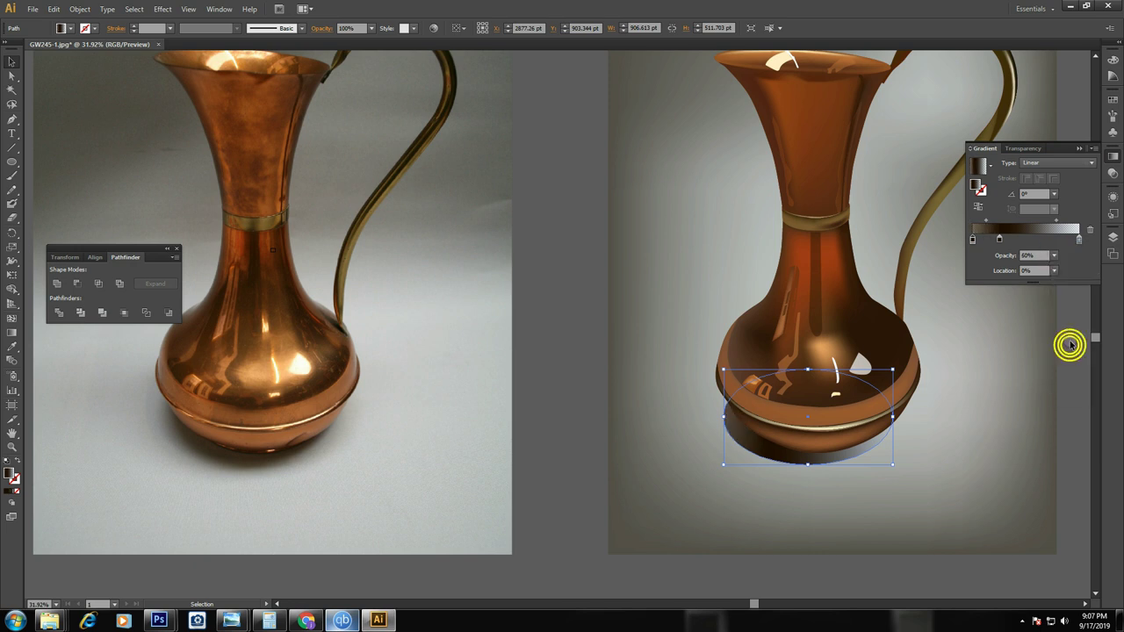
pyautogui.click(540, 243)
pyautogui.hotkey('ctrl', '-')
pyautogui.hotkey('ctrl', '-')
pyautogui.hotkey('ctrl', '-')
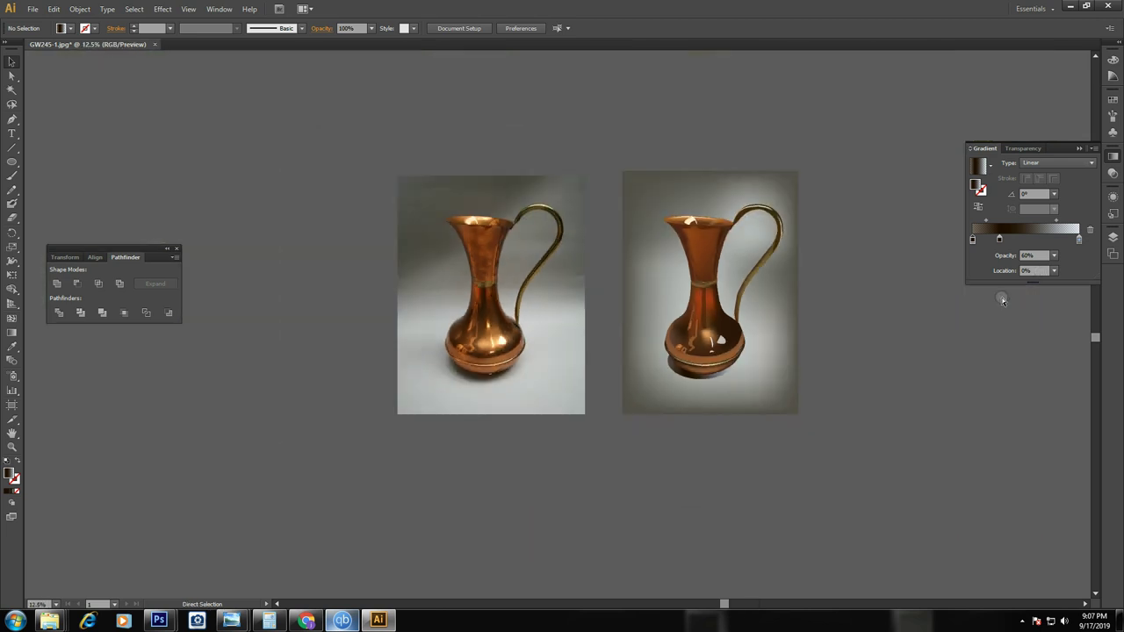
pyautogui.press('Tab')
# Select the pitcher's neck highlight strip and move Brushes into its own dock group
pyautogui.press('z')
pyautogui.click(874, 374)
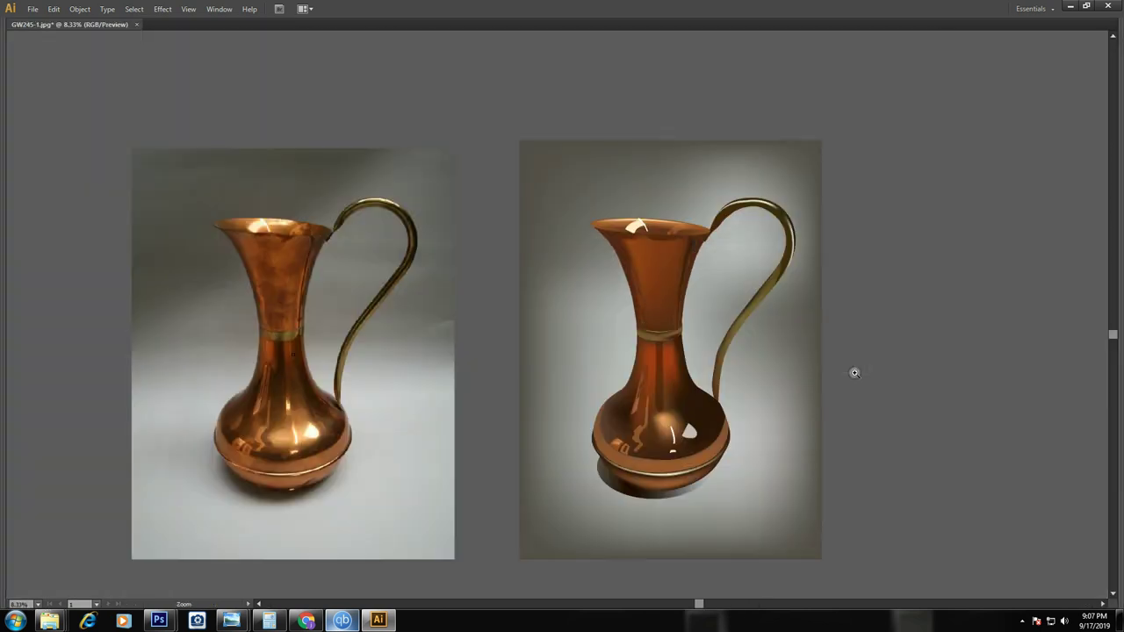
pyautogui.press('v')
pyautogui.click(637, 306)
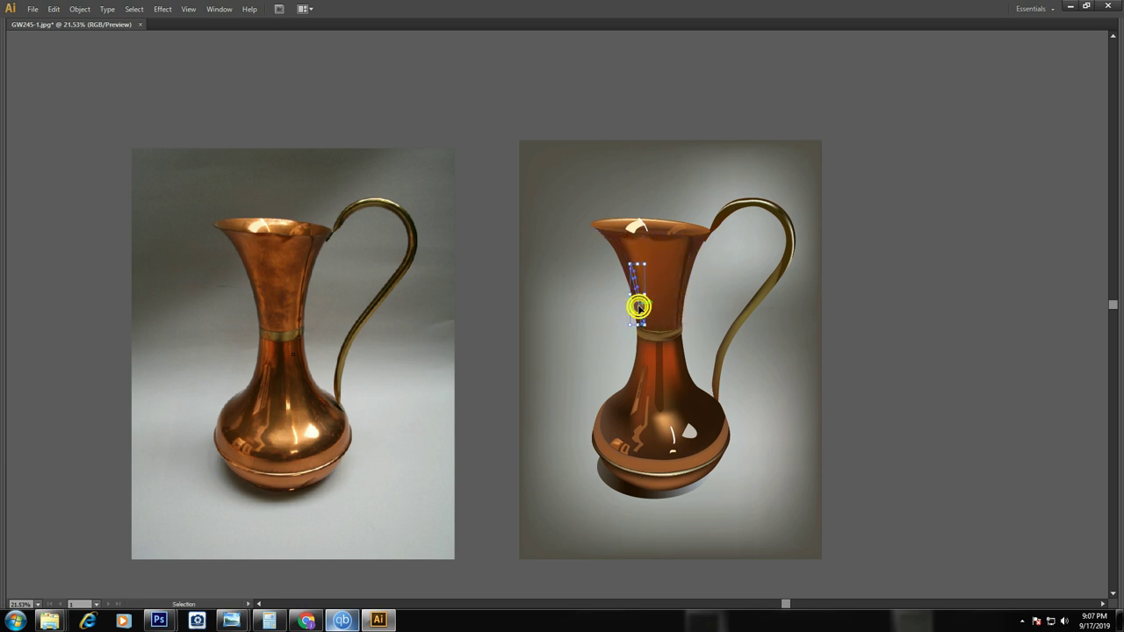
pyautogui.press('Tab')
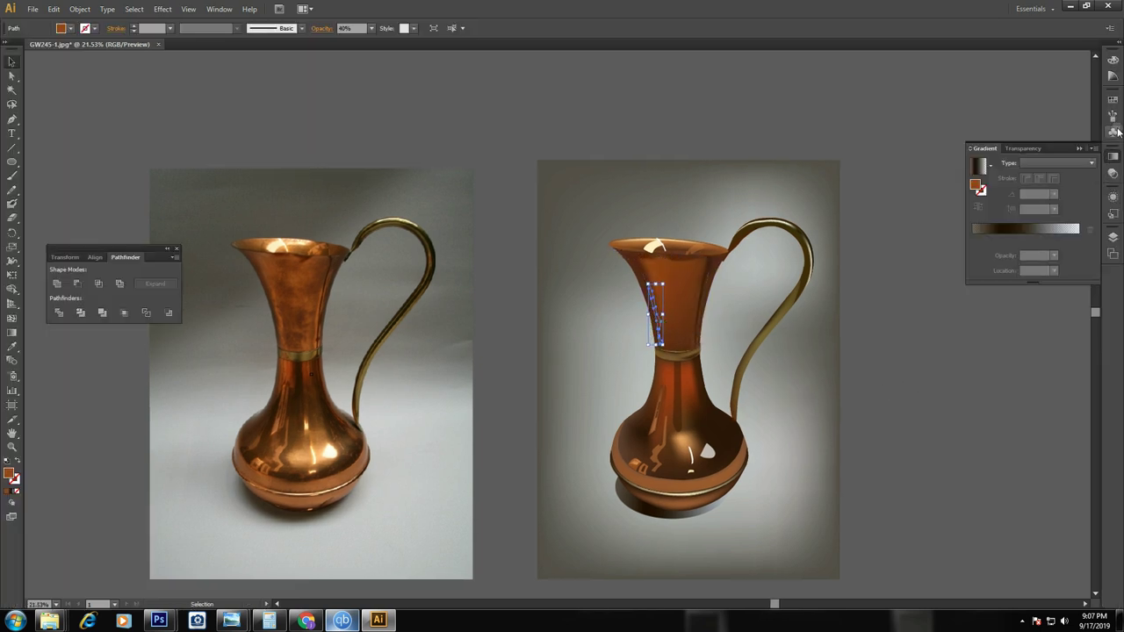
pyautogui.click(1112, 114)
pyautogui.moveTo(1111, 115); pyautogui.dragTo(1112, 121)
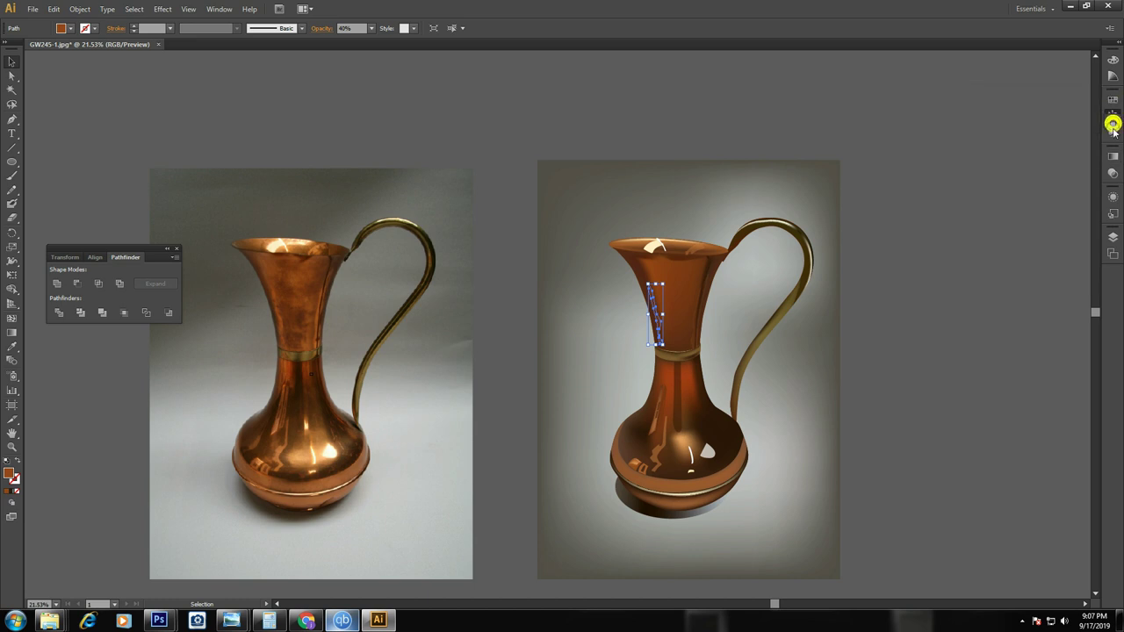
# Check the highlight's Appearance settings, then show its Transparency settings instead of Gradient
pyautogui.click(1115, 147)
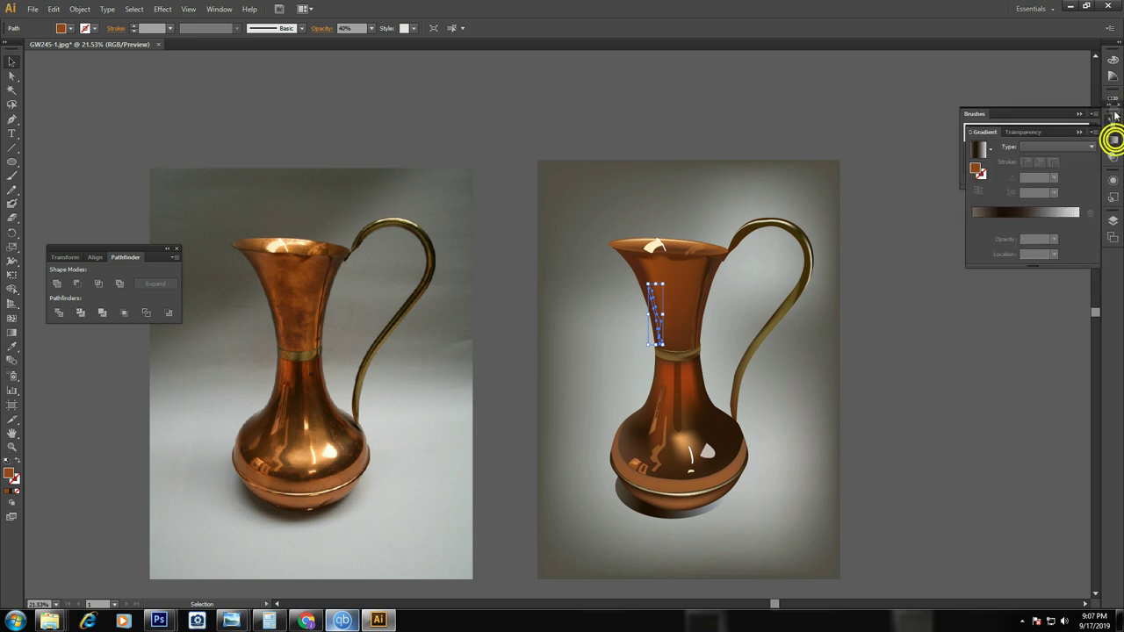
pyautogui.click(1117, 103)
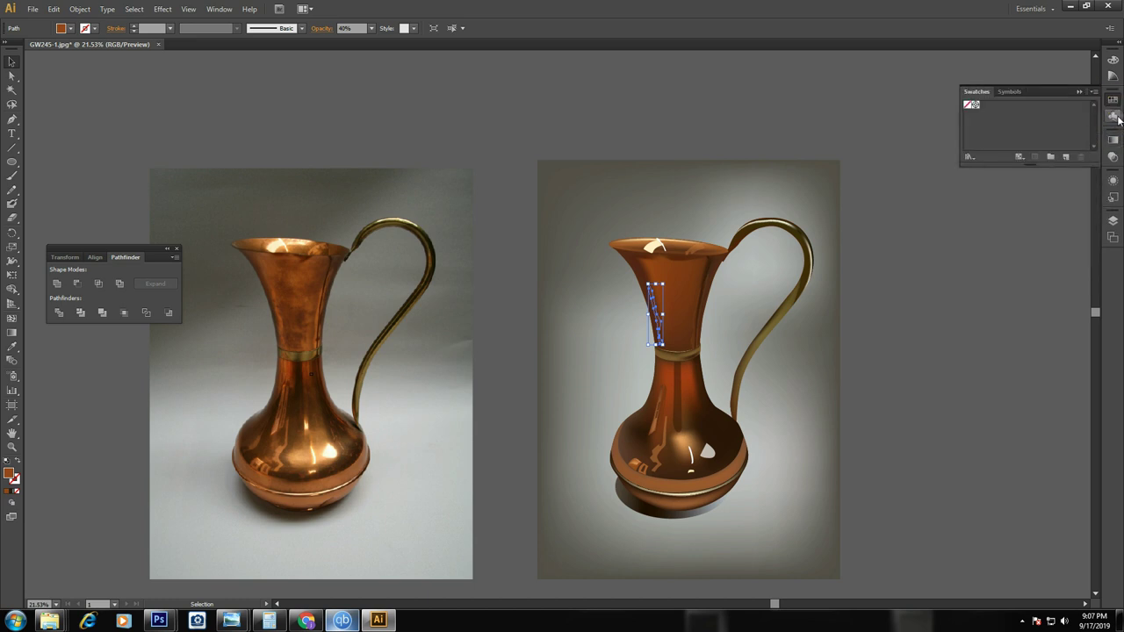
pyautogui.click(1113, 114)
pyautogui.click(1116, 185)
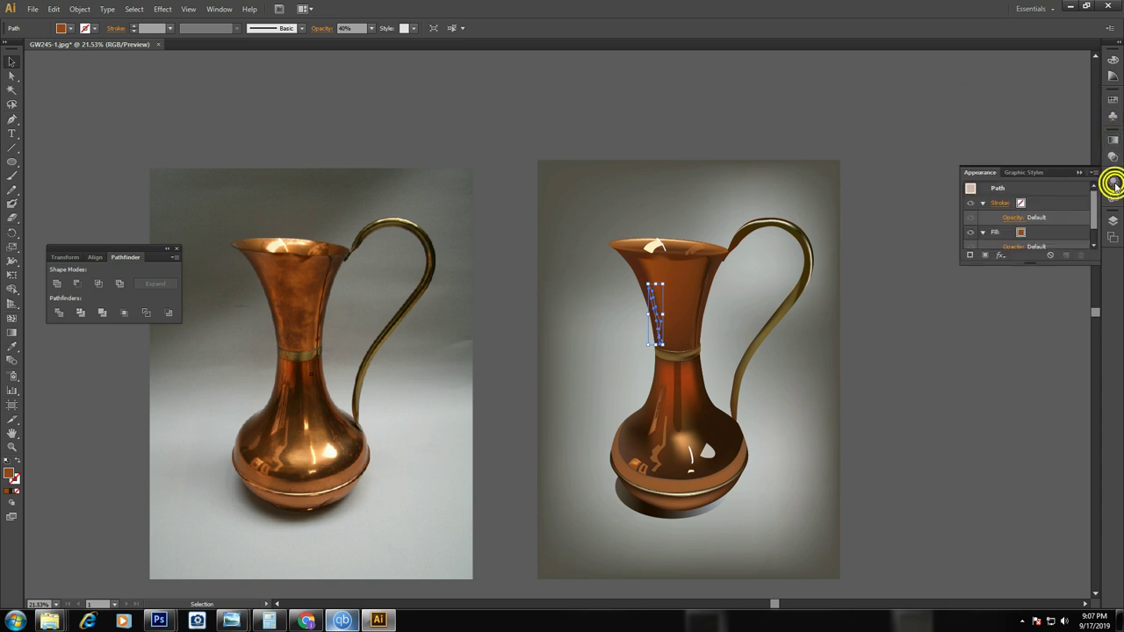
pyautogui.click(1115, 160)
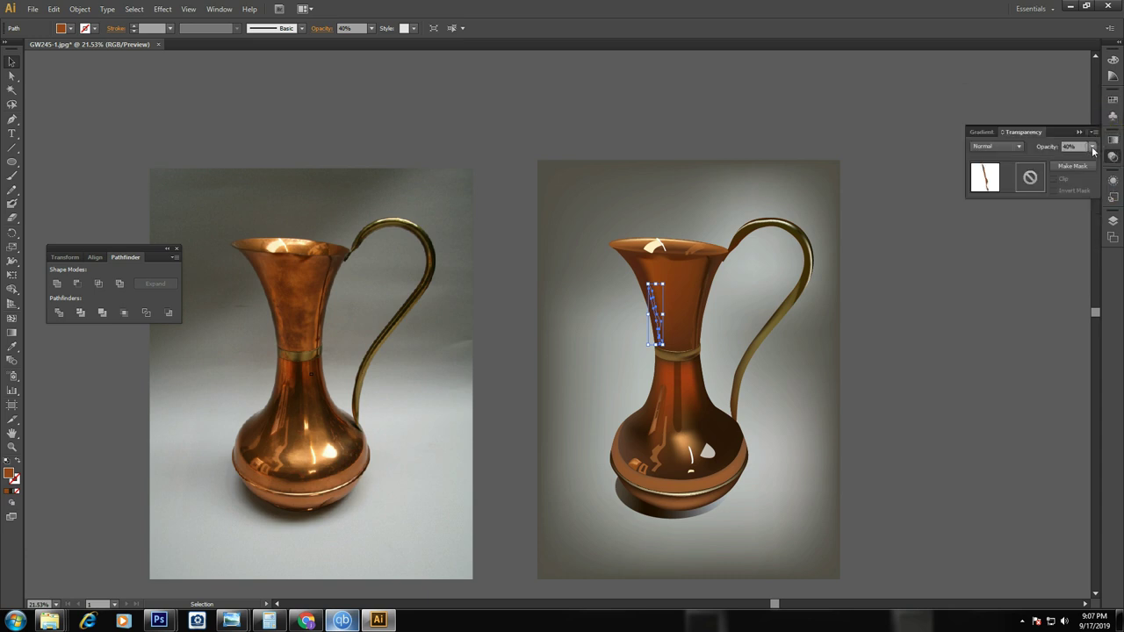
pyautogui.click(1027, 257)
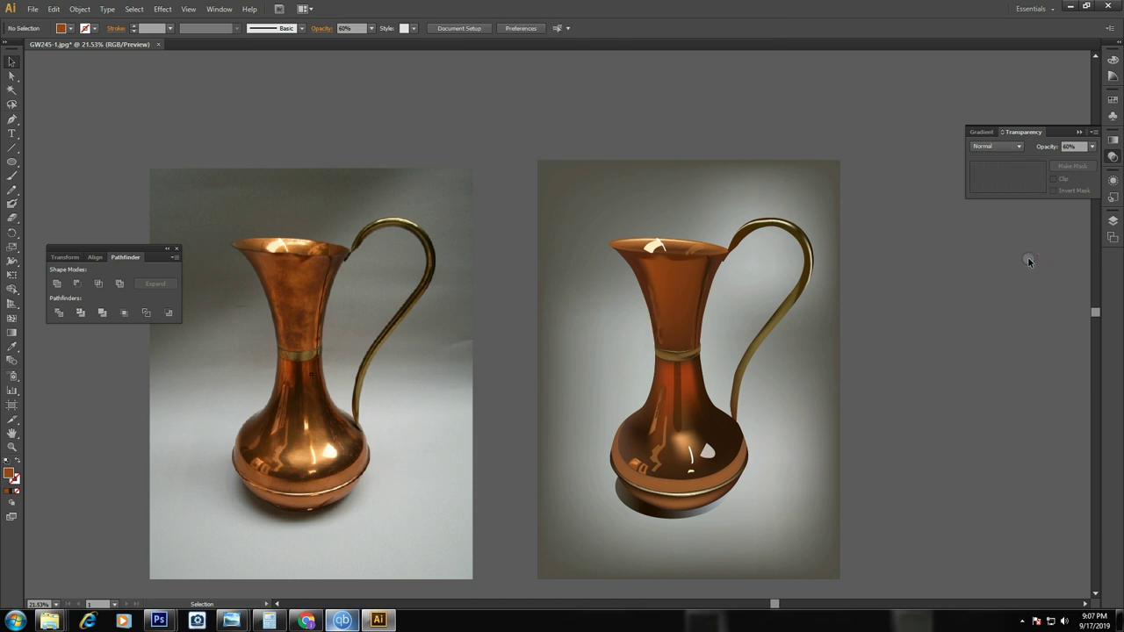
pyautogui.hotkey('ctrl', '-')
pyautogui.hotkey('ctrl', '-')
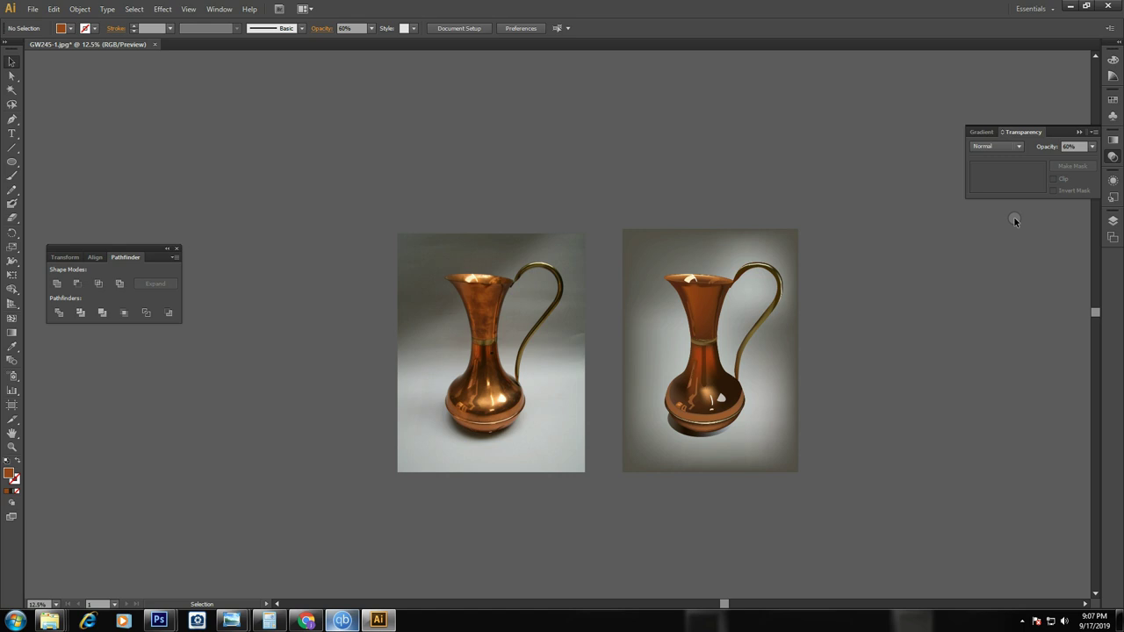
# Fill the vector bowl's highlight shape with the pale tone sampled from the photo's highlight
pyautogui.press('z')
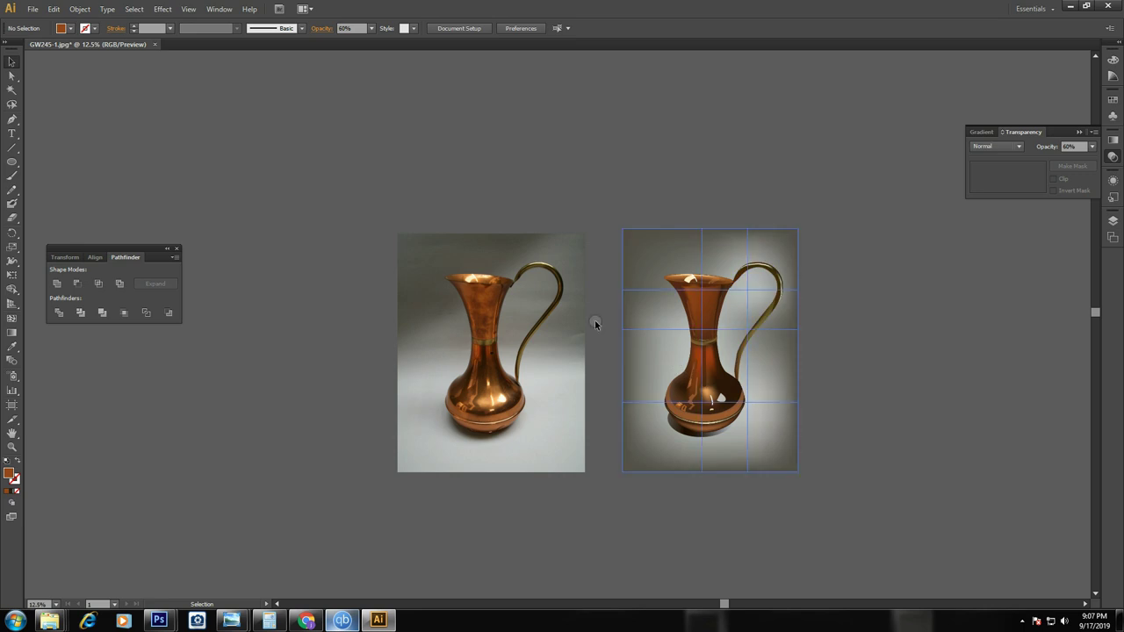
pyautogui.moveTo(427, 284); pyautogui.dragTo(908, 489)
pyautogui.press('Tab')
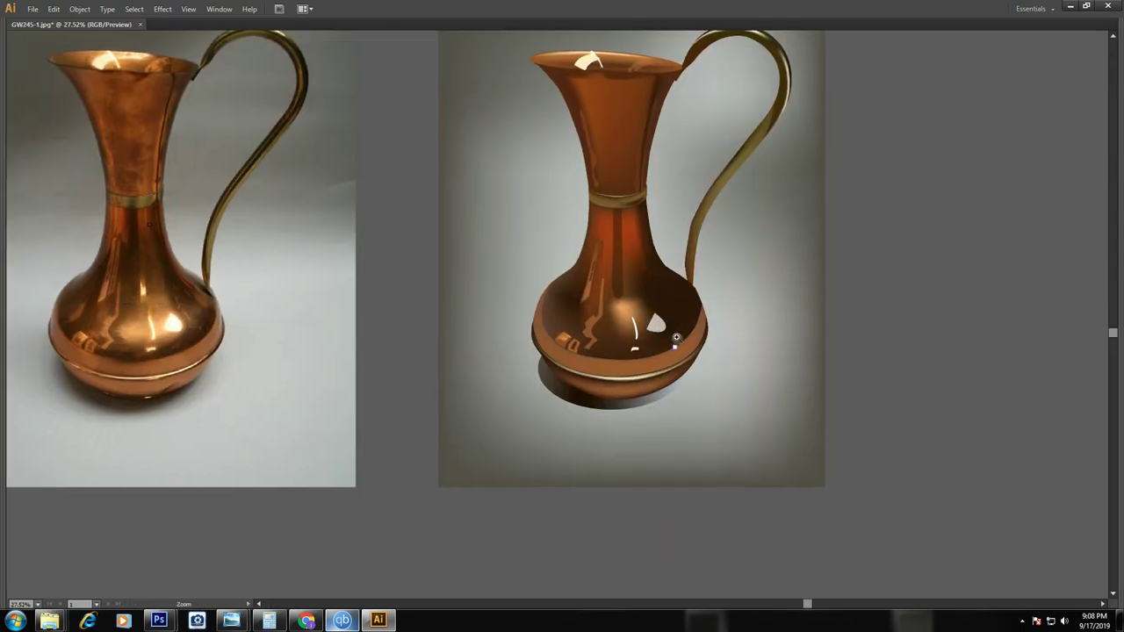
pyautogui.press('a')
pyautogui.click(656, 325)
pyautogui.click(657, 324)
pyautogui.press('i')
pyautogui.click(173, 325)
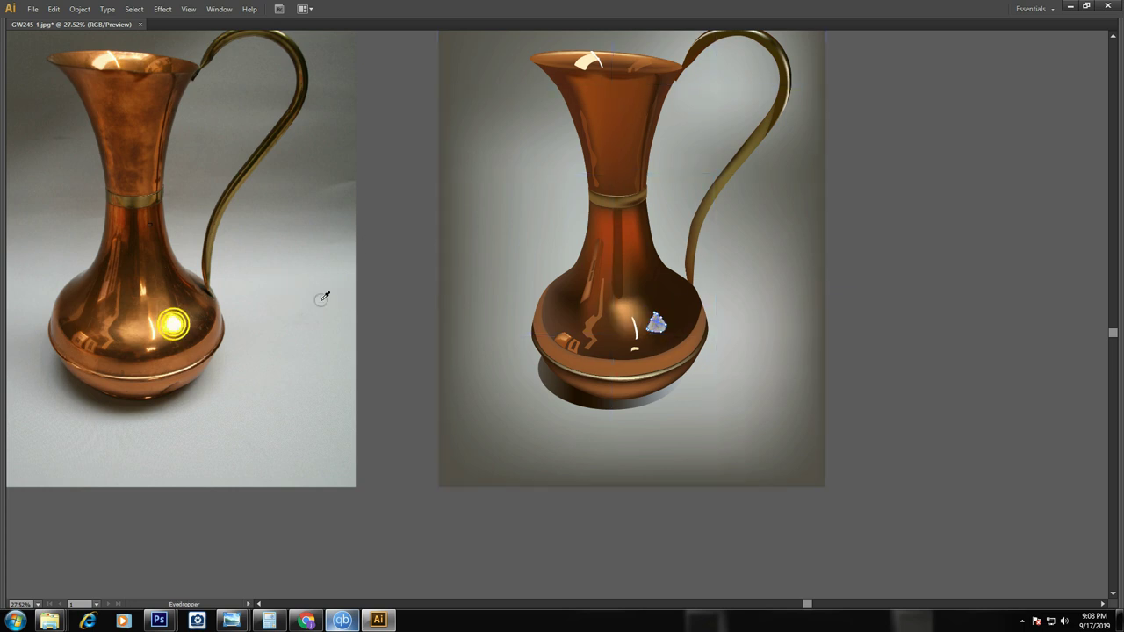
pyautogui.click(174, 321)
pyautogui.click(936, 246)
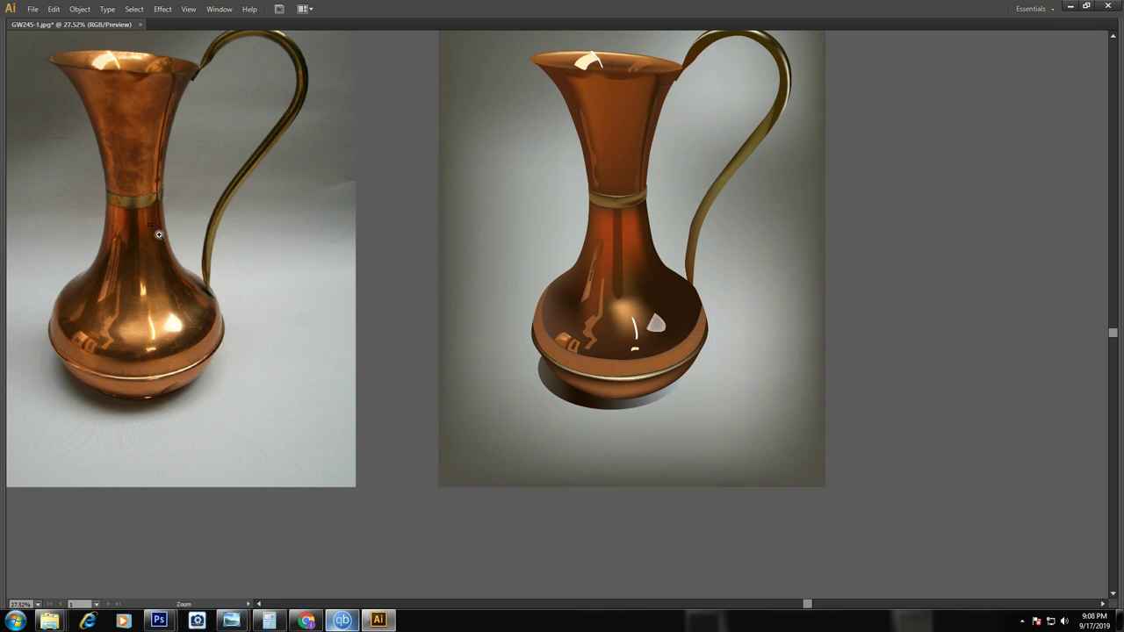
# Zoom in on the bowls and resample the highlight colour onto the bowl highlight shape
pyautogui.moveTo(158, 233); pyautogui.dragTo(742, 353)
pyautogui.press('a')
pyautogui.click(955, 345)
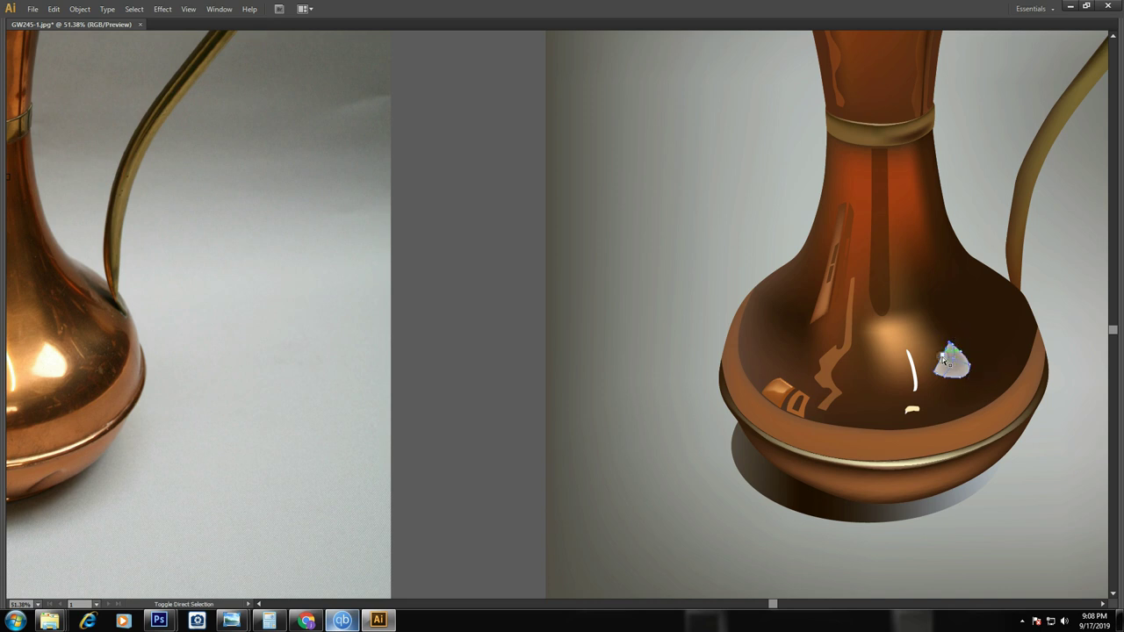
pyautogui.keyDown('shift'); pyautogui.click(934, 371); pyautogui.keyUp('shift')
pyautogui.press('i')
pyautogui.click(926, 353)
# Clear the selection and zoom out to show both finished pitchers side by side
pyautogui.press('v')
pyautogui.click(600, 293)
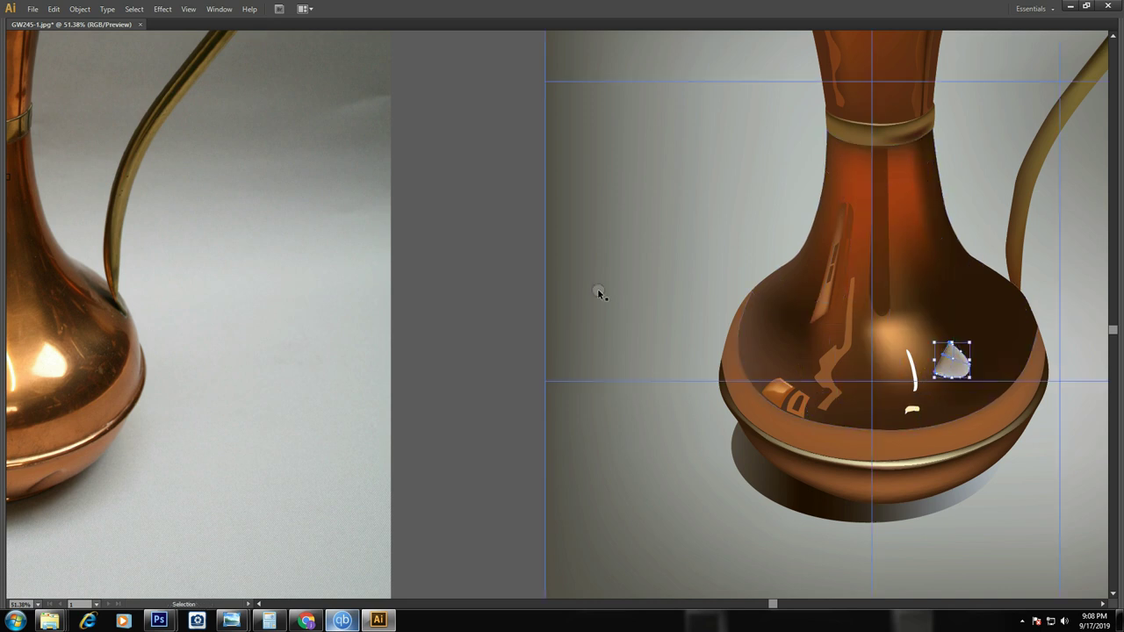
pyautogui.hotkey('ctrl', '-')
pyautogui.hotkey('ctrl', '-')
pyautogui.hotkey('ctrl', '-')
pyautogui.click(1076, 146)
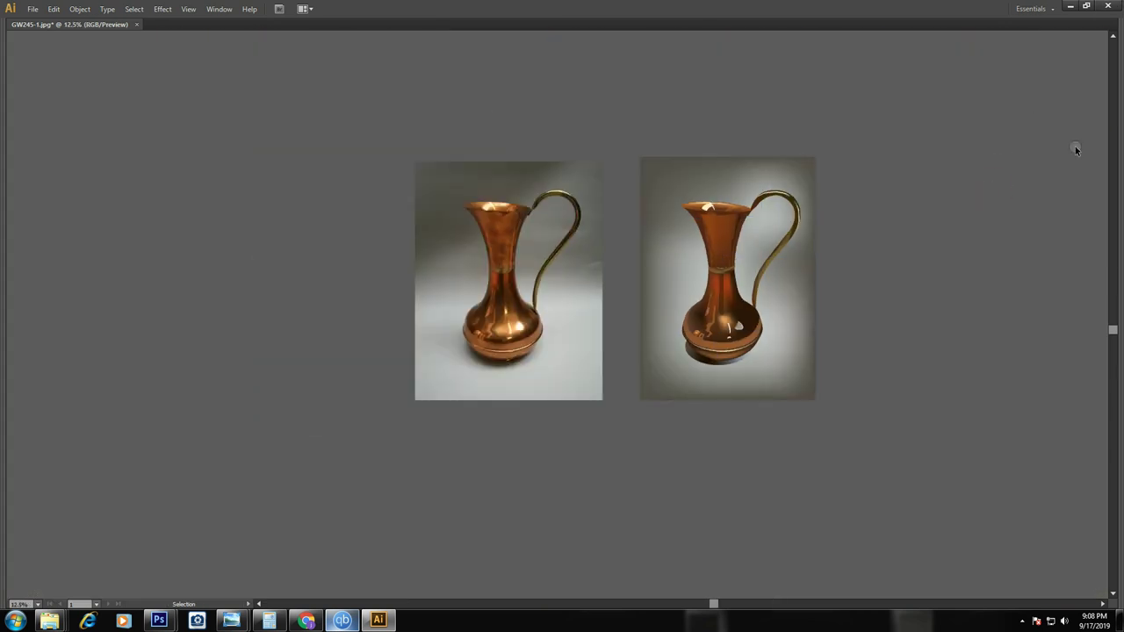
pyautogui.hotkey('ctrl', '=')
pyautogui.hotkey('ctrl', '-')
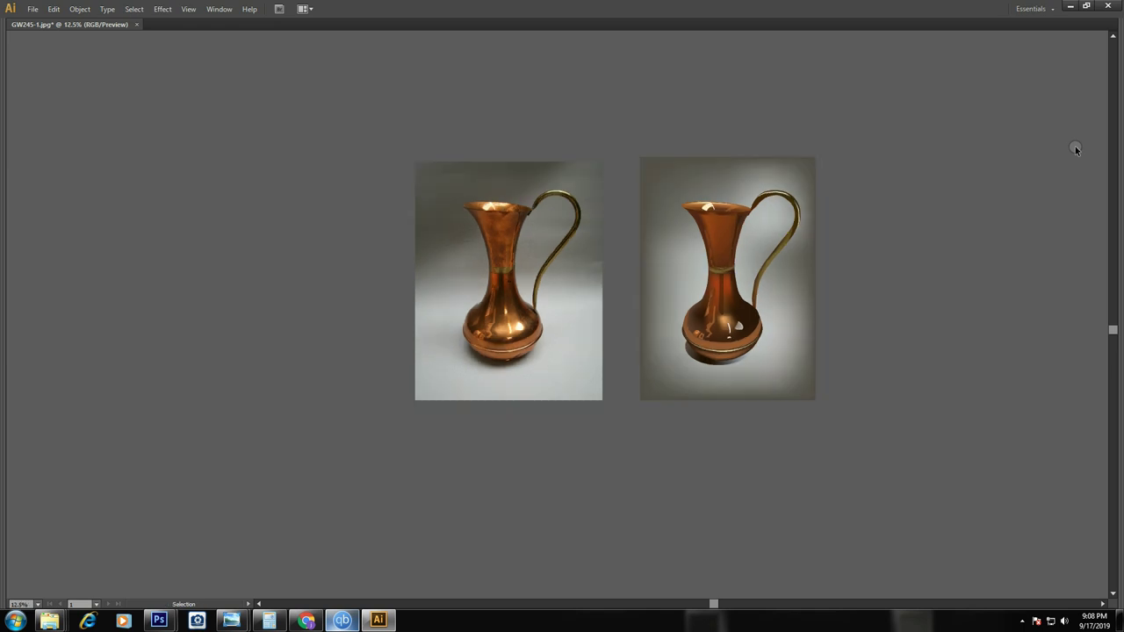